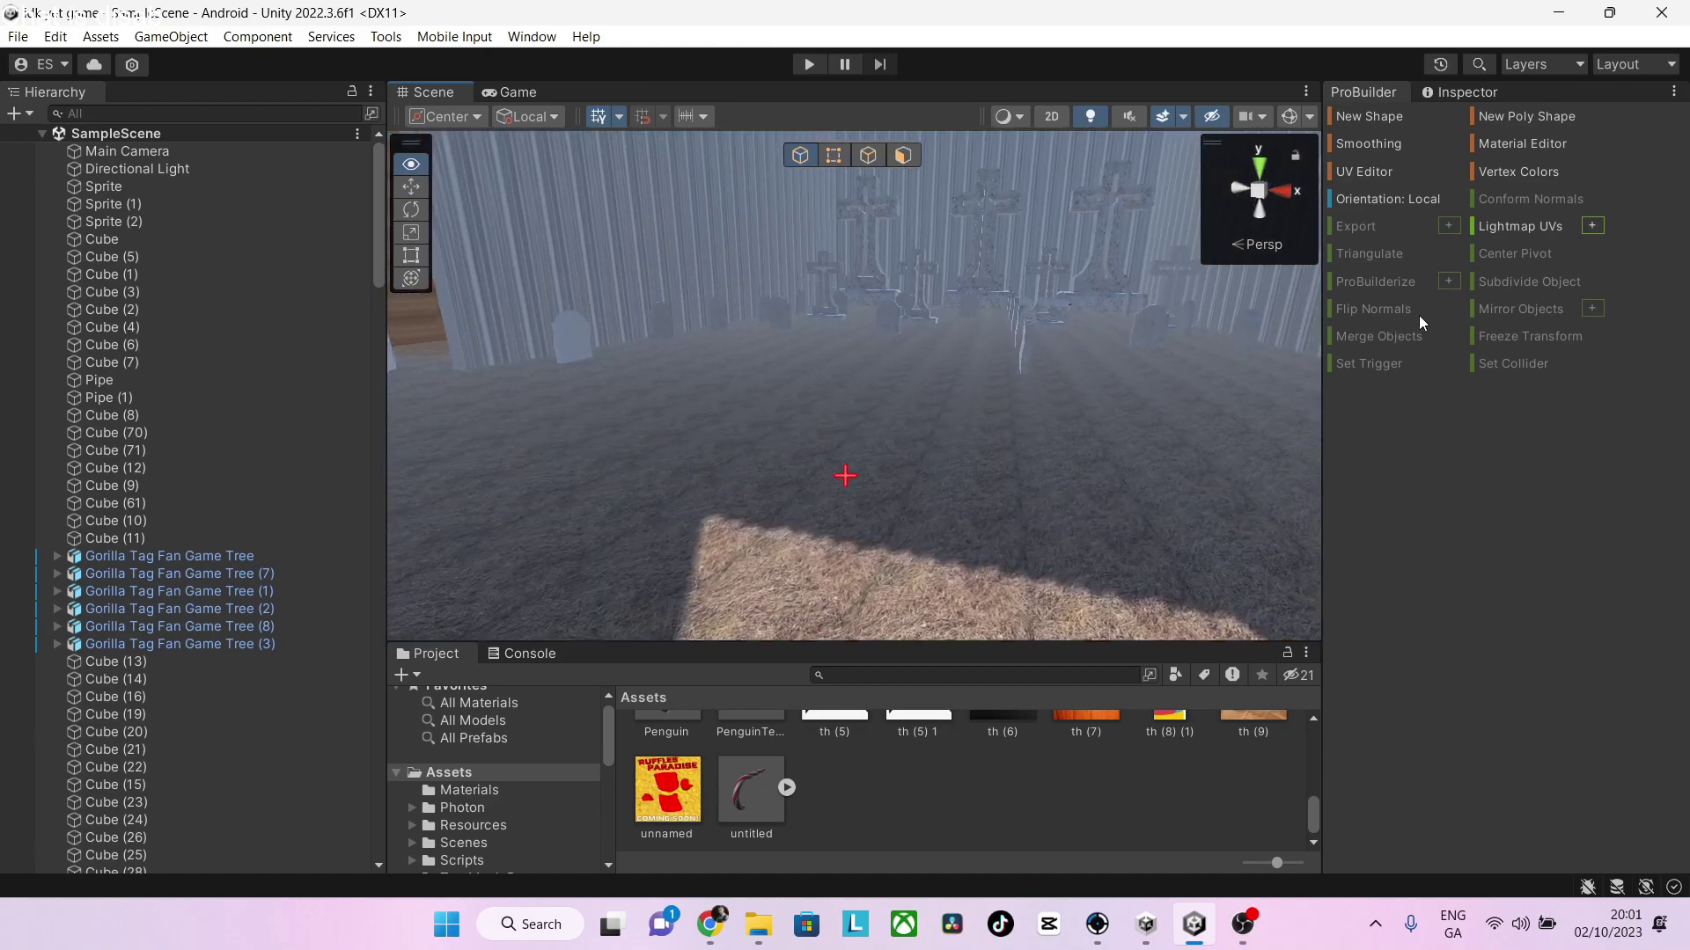
Add a 3D sphere to the graveyard scene
key("s")
key("w")
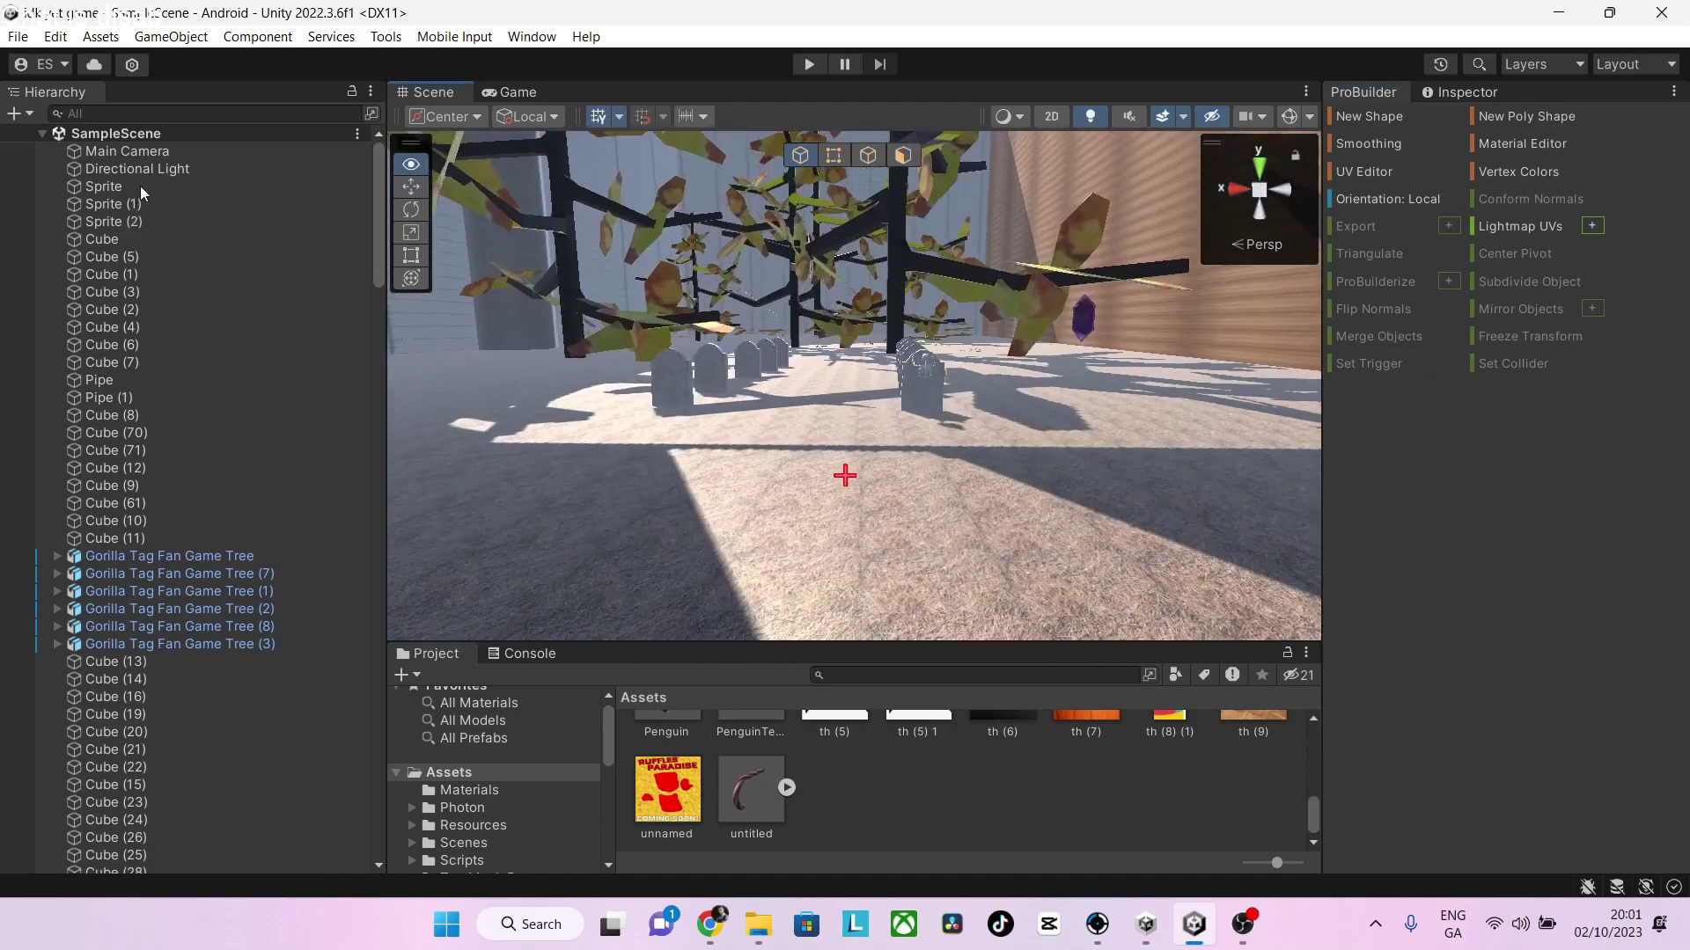
scroll(1010, 759, "up", 1)
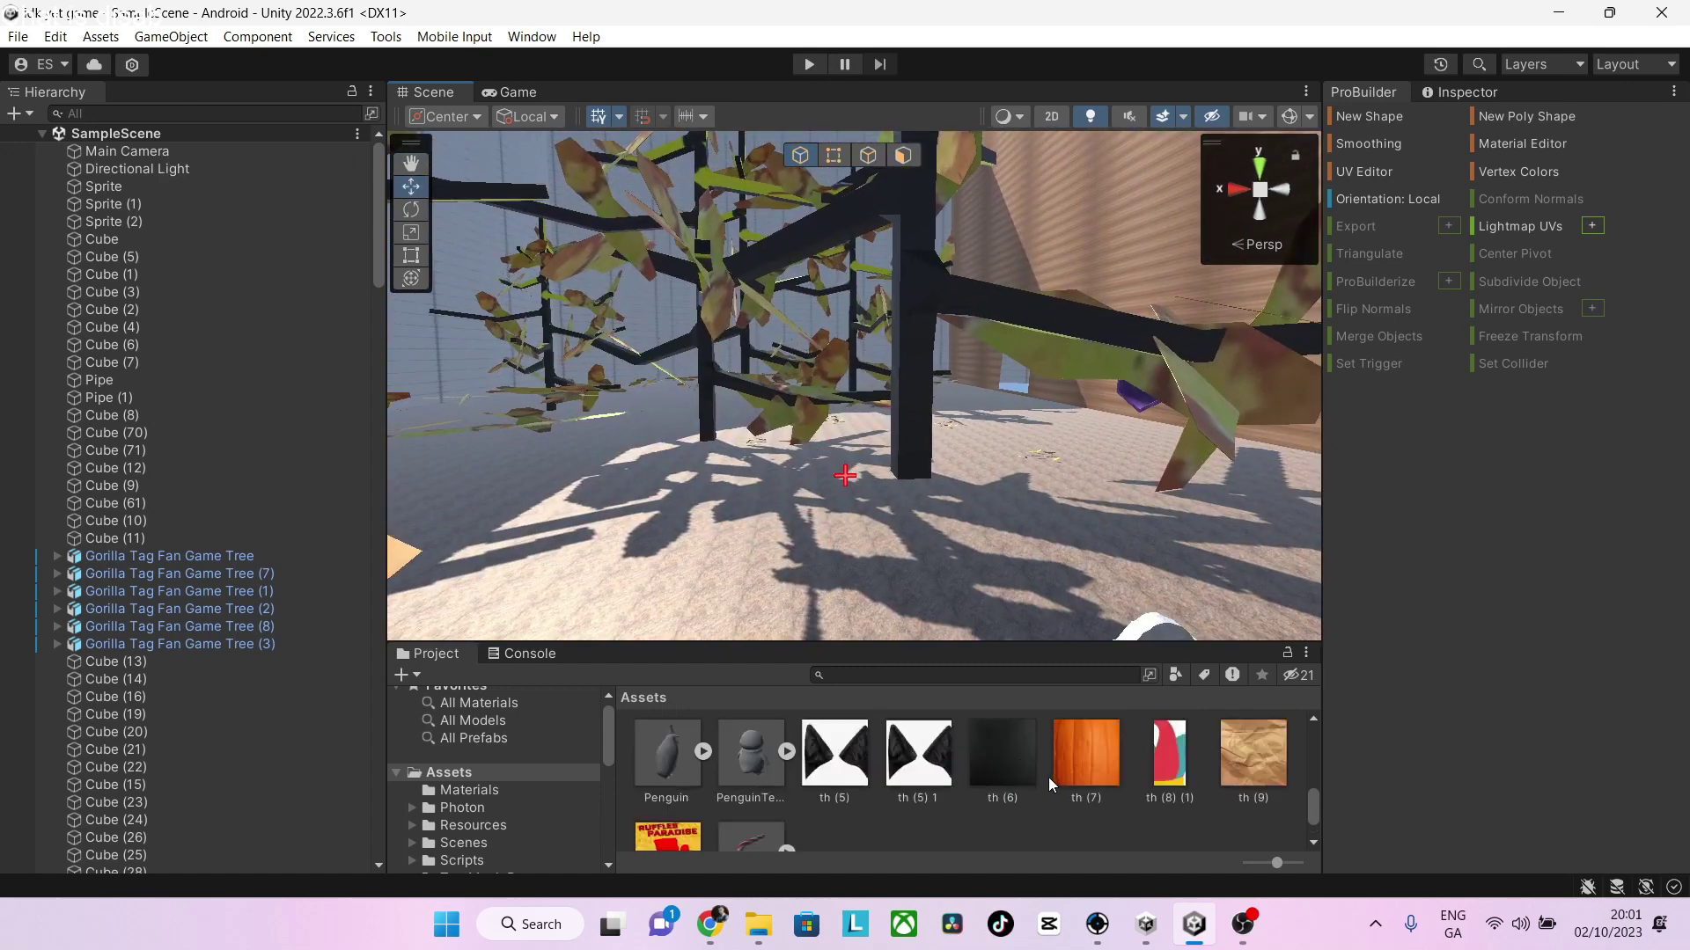
left_click(1070, 781)
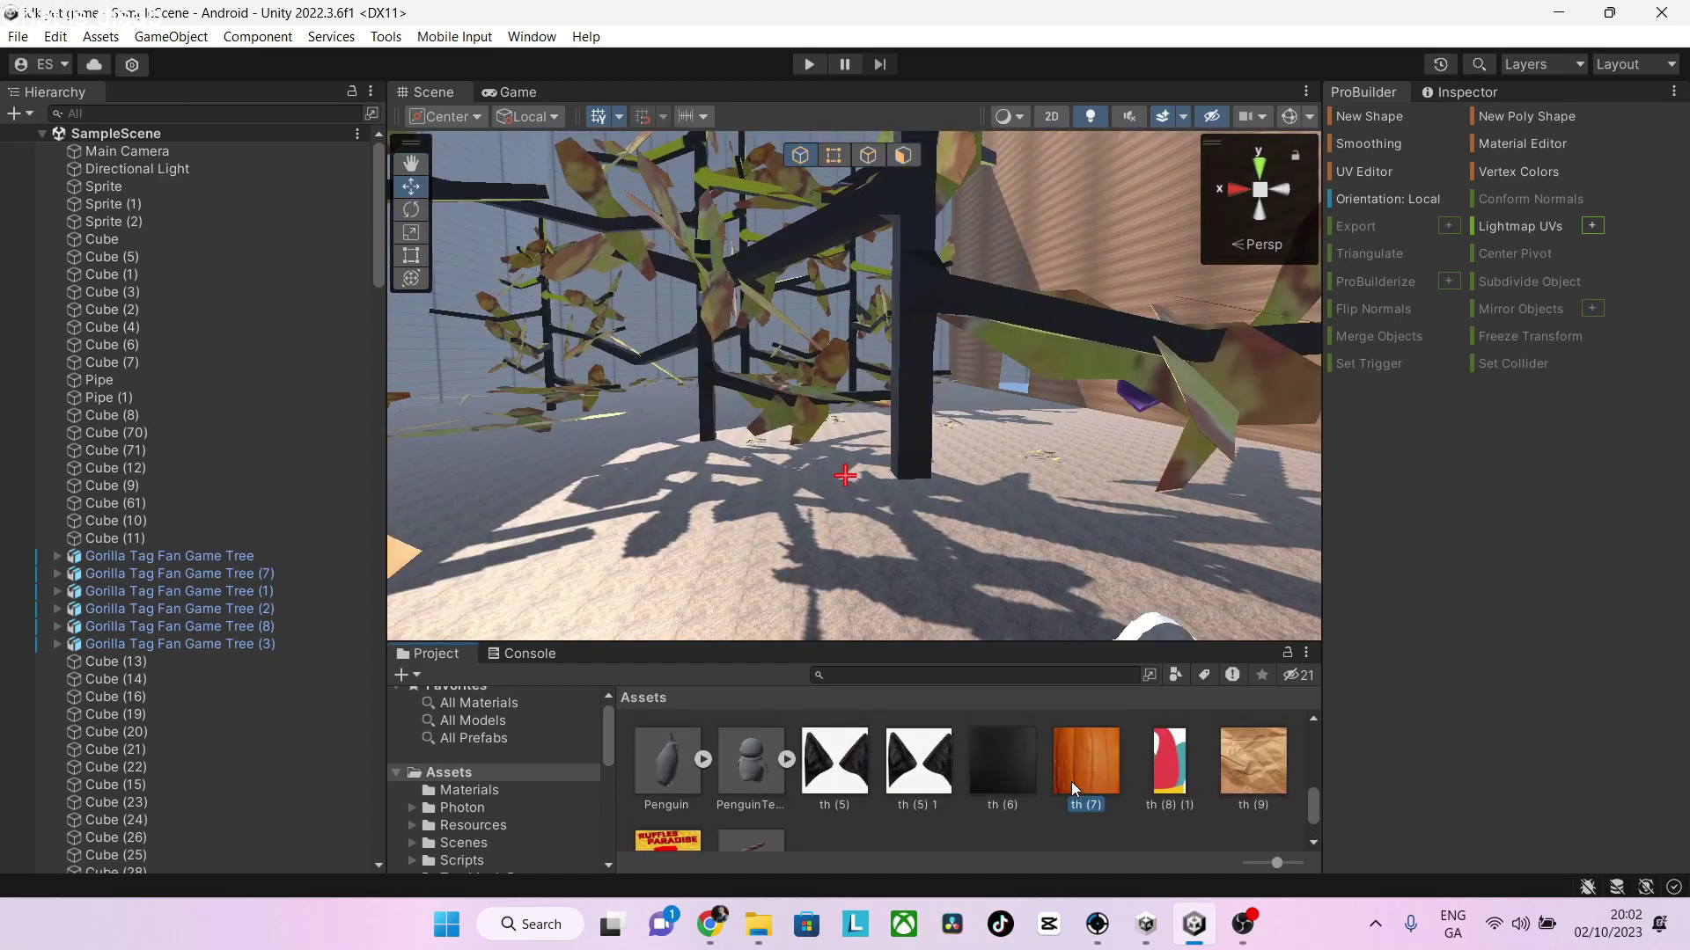
right_click_drag(393, 180, 429, 261)
left_click(14, 112)
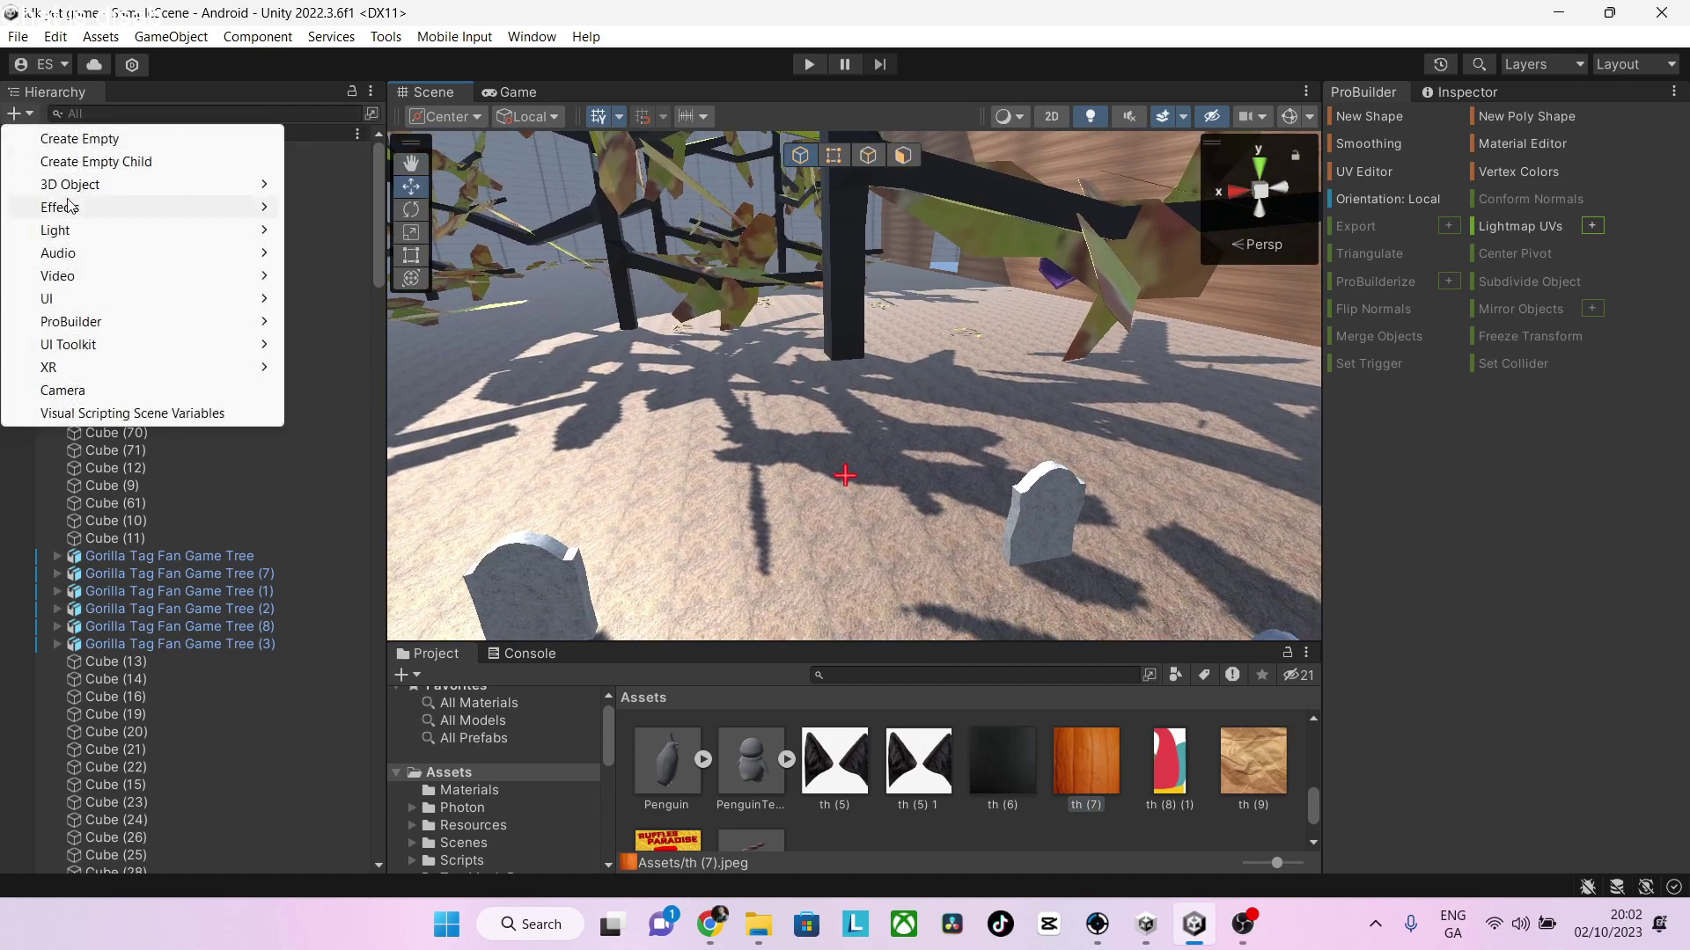
mouse_move(73, 189)
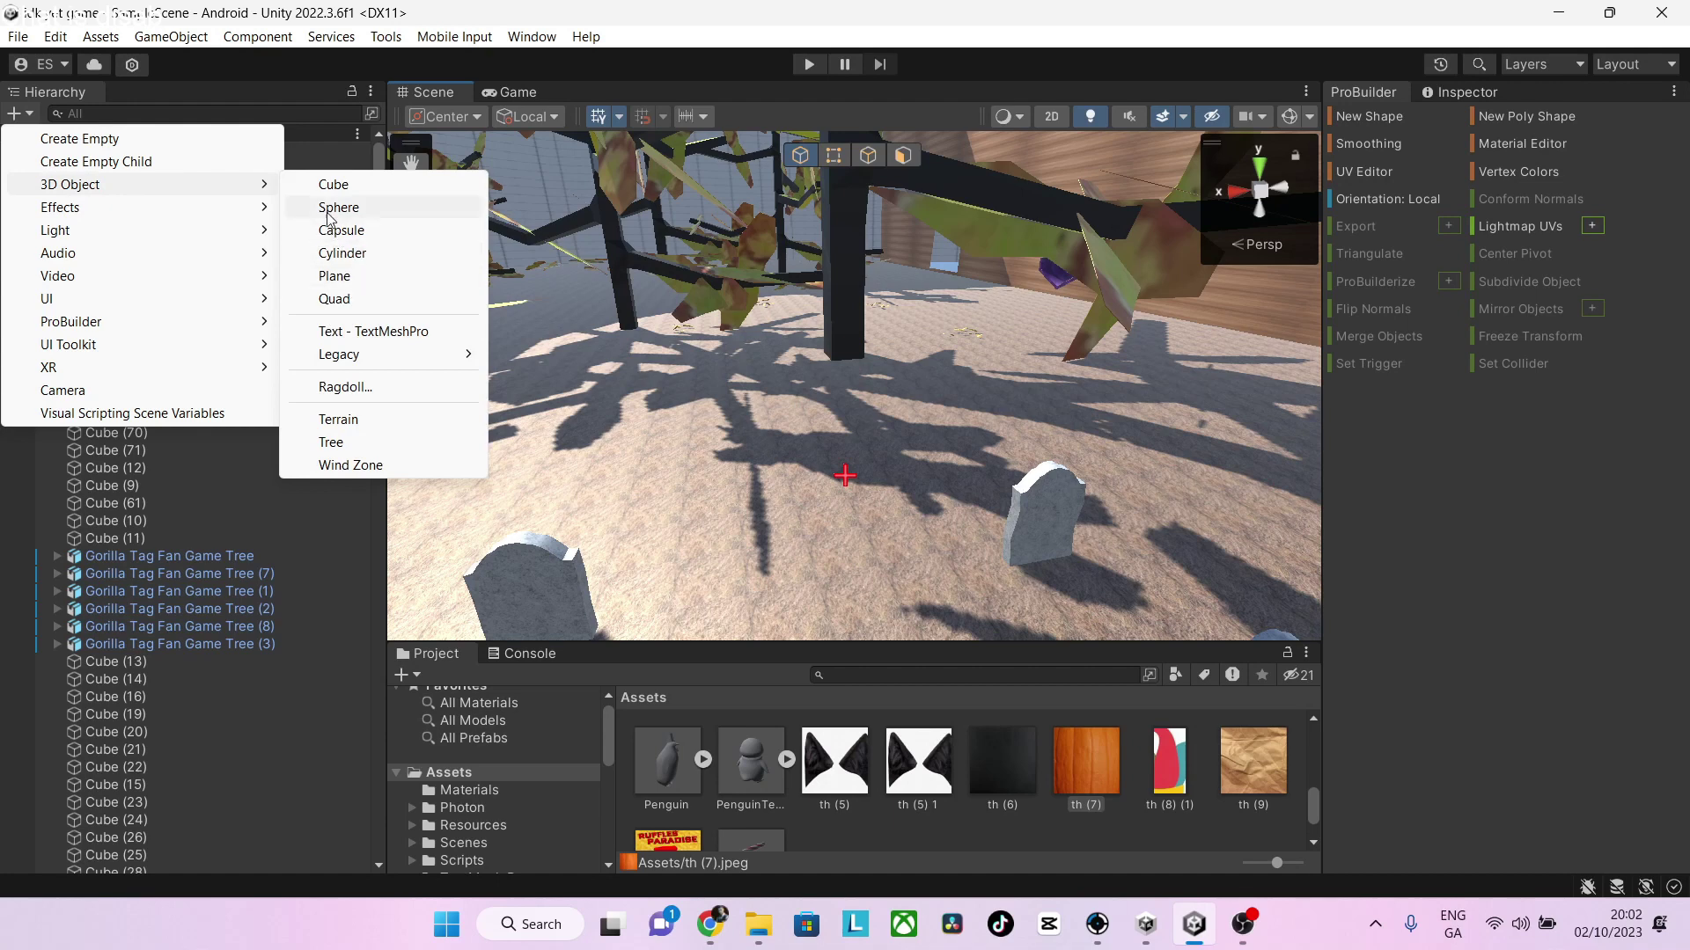
left_click(337, 209)
Select the new sphere in the object list and move it onto the ground between the tree and the gravestone
left_click_drag(870, 414, 1083, 711)
scroll(290, 577, "down", 6)
scroll(288, 581, "down", 10)
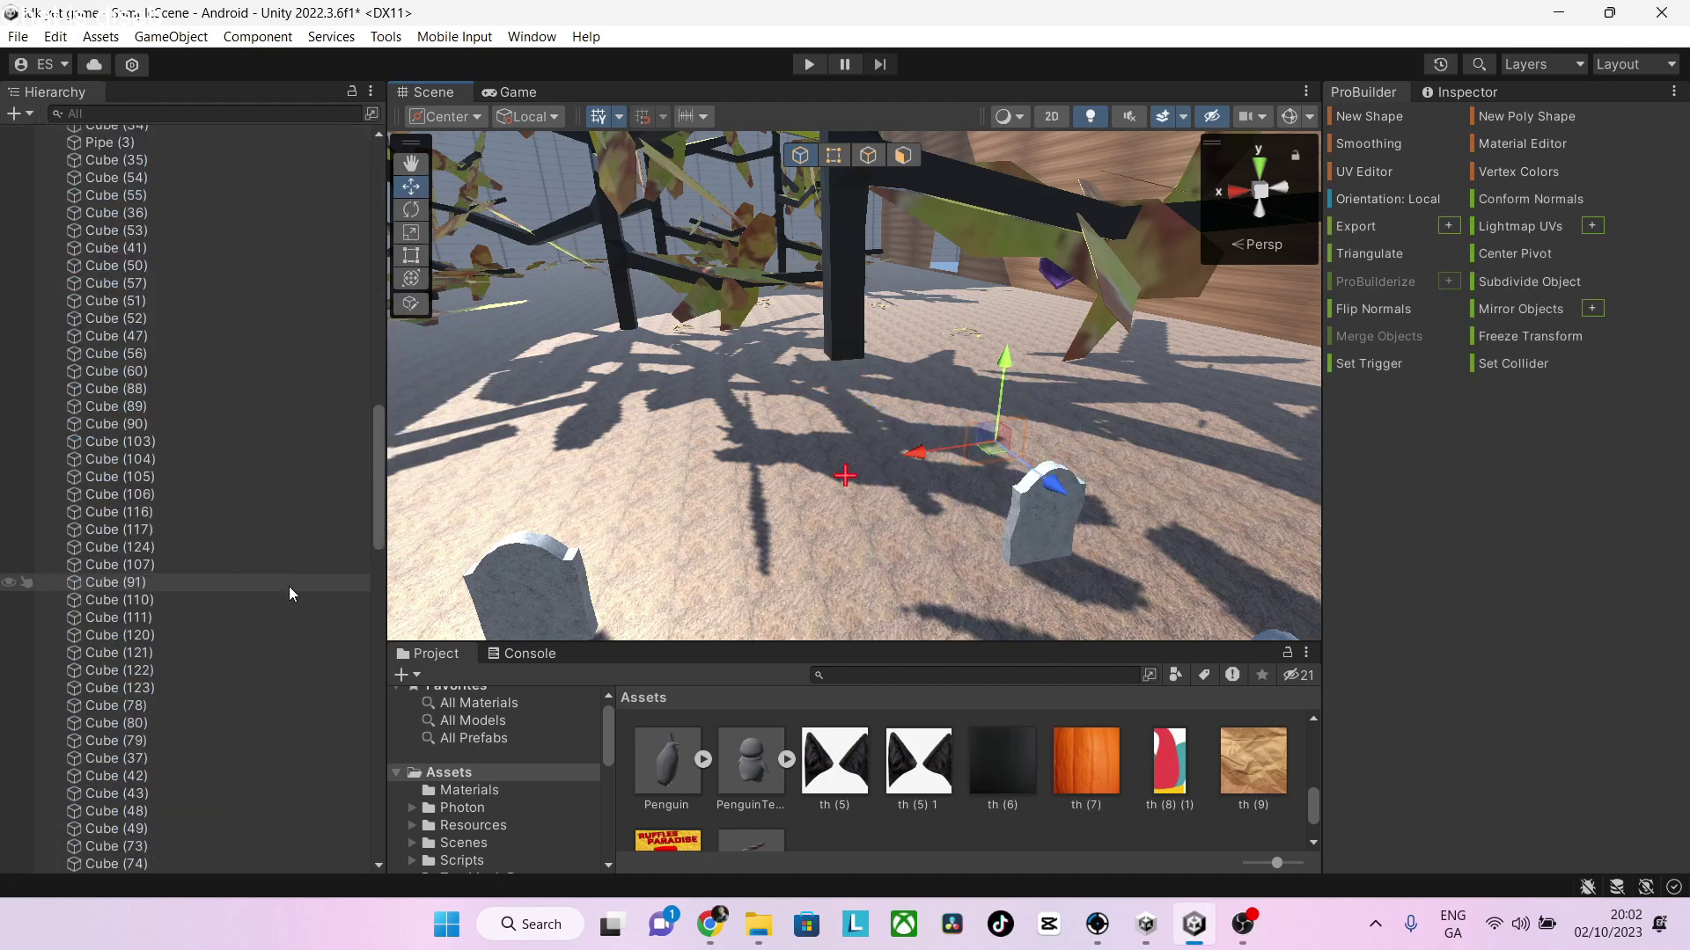
scroll(179, 506, "down", 2)
scroll(250, 660, "down", 10)
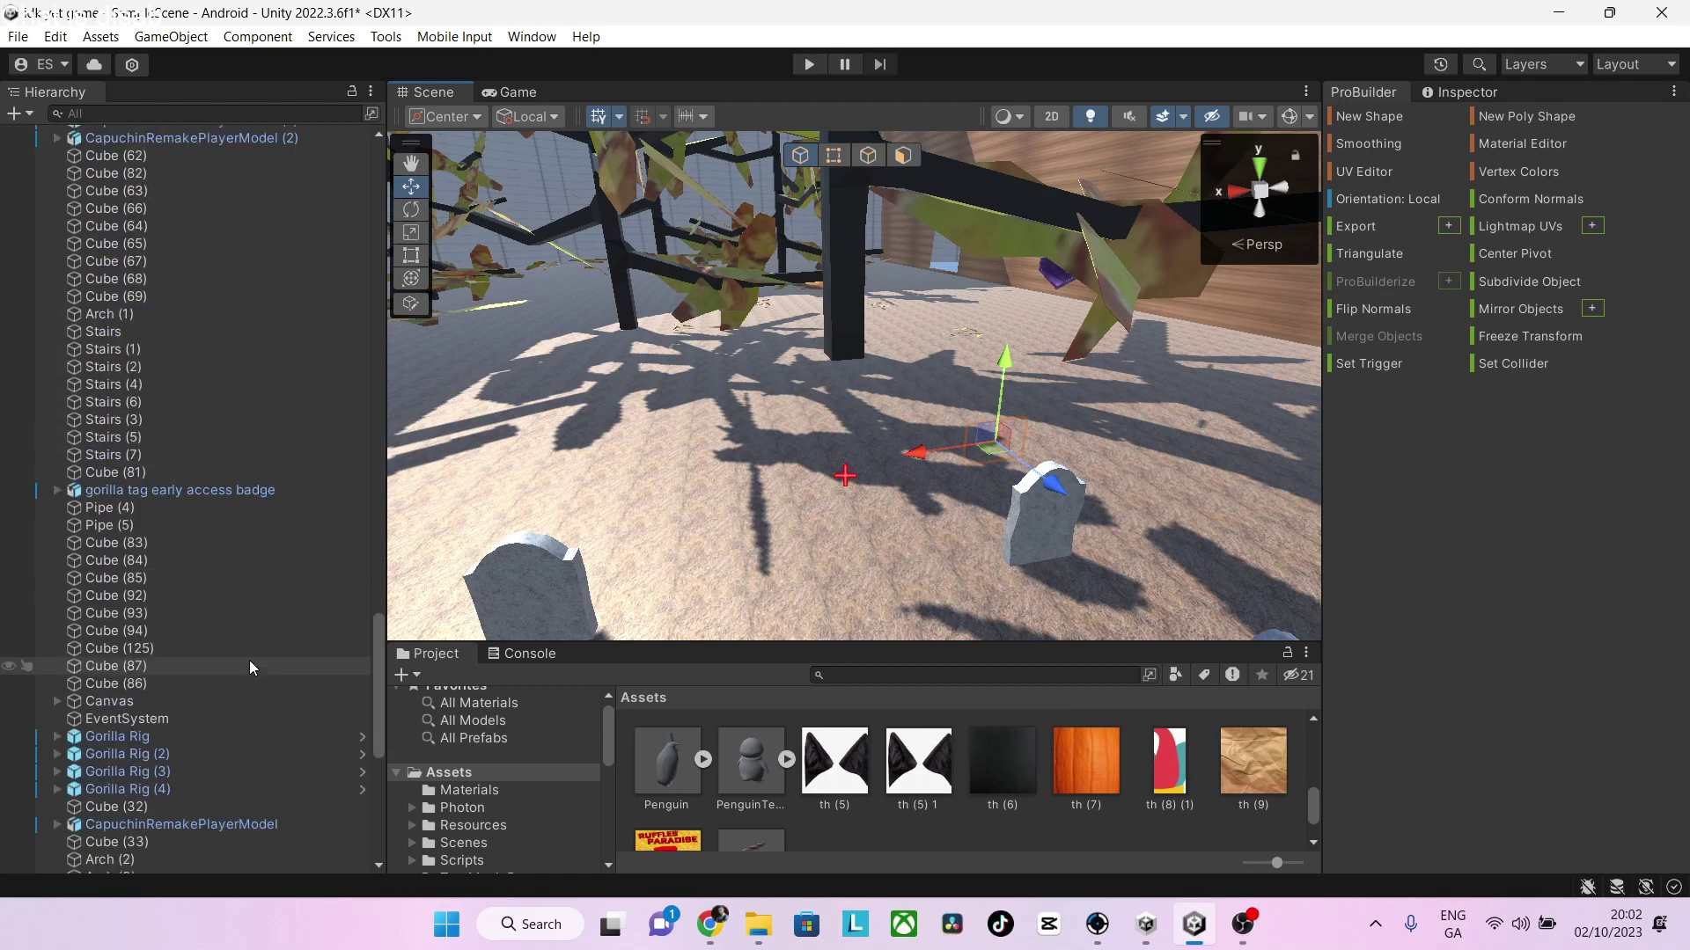
left_click(220, 862)
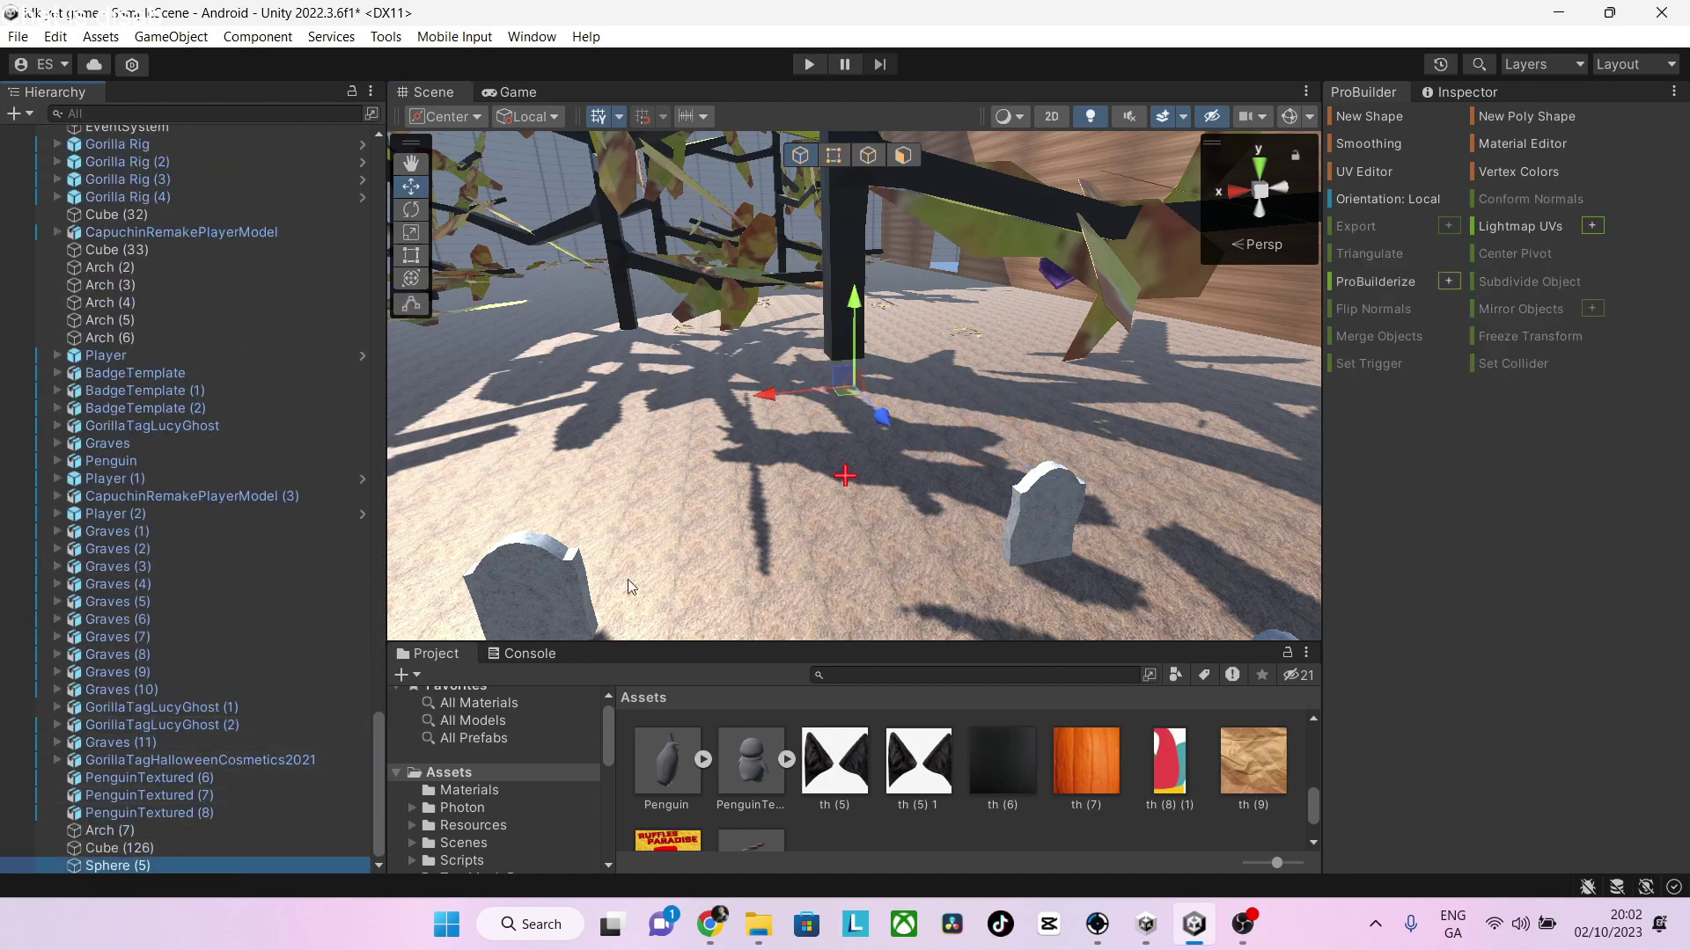
left_click_drag(901, 419, 1029, 308)
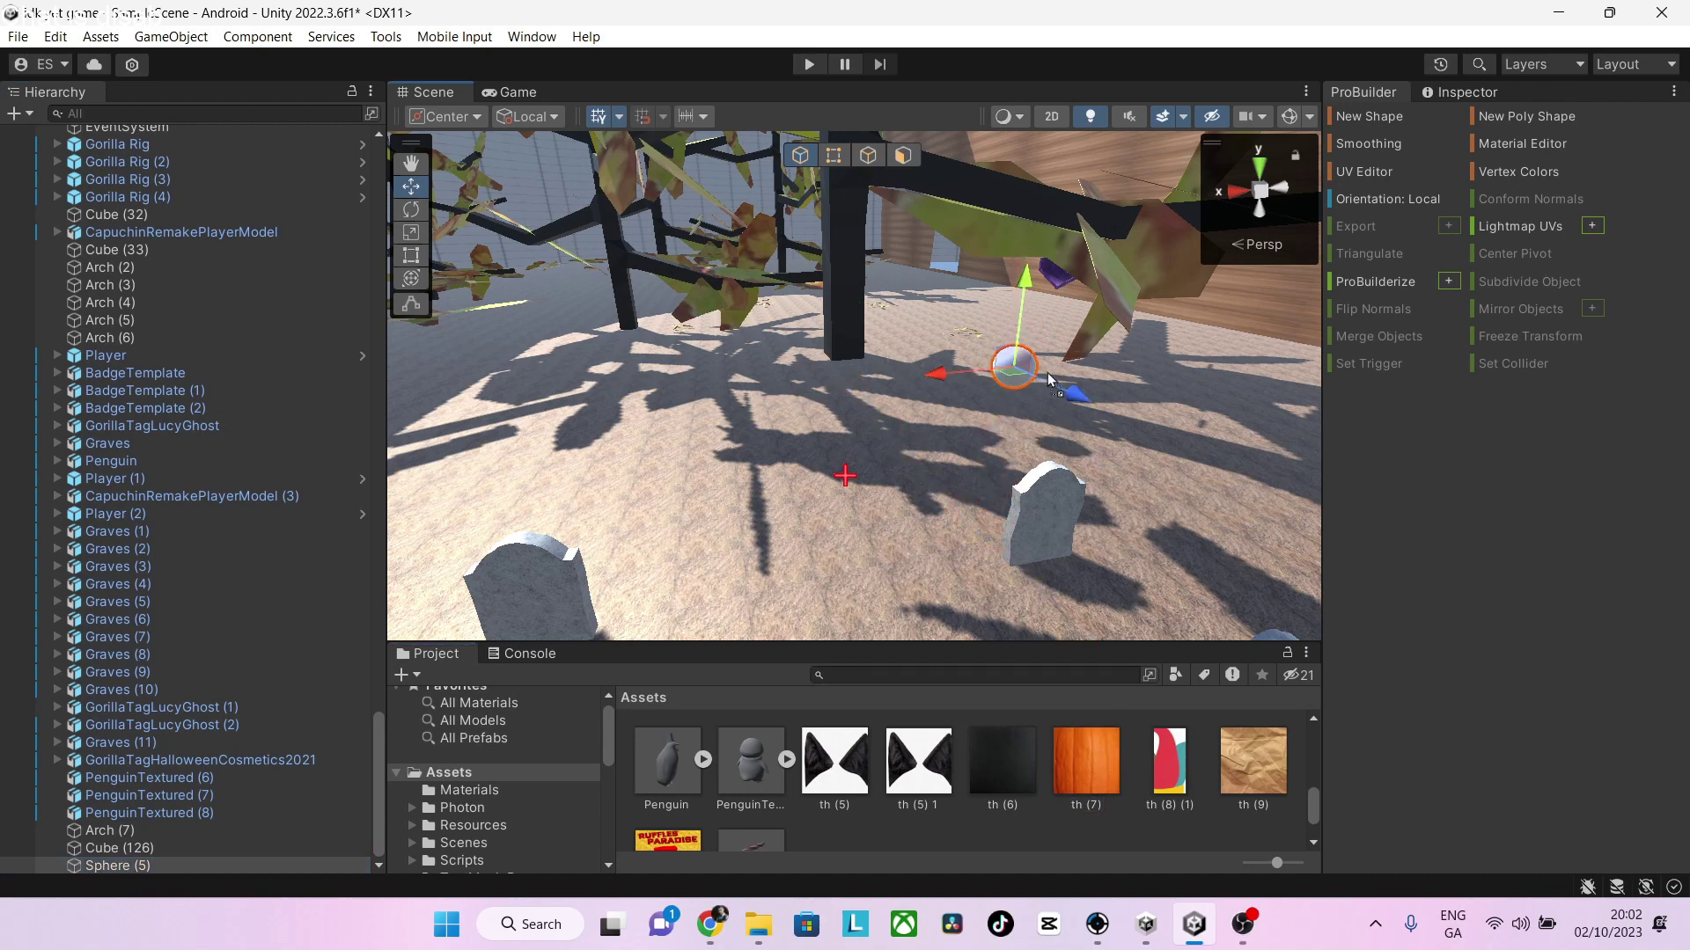
Apply the orange th (7) texture to the sphere and view it up close
left_click_drag(1033, 370, 1031, 369)
key("w")
right_click_drag(1031, 369, 1114, 377)
scroll(528, 748, "up", 1)
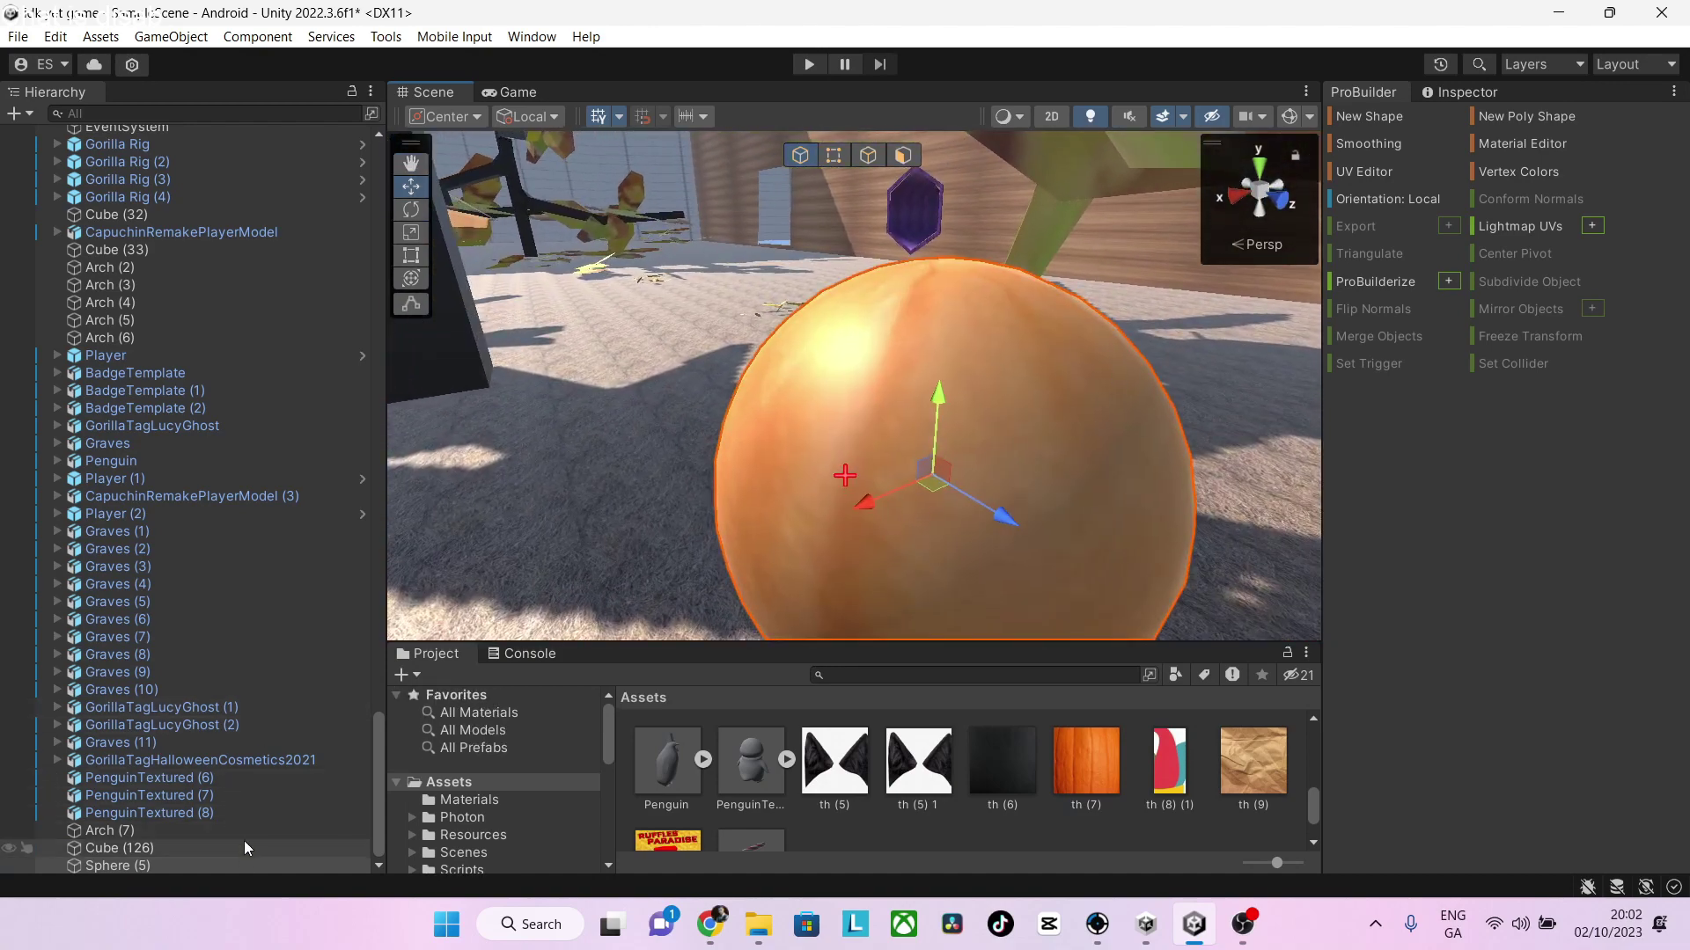
Delete the textured sphere from the scene
right_click(240, 863)
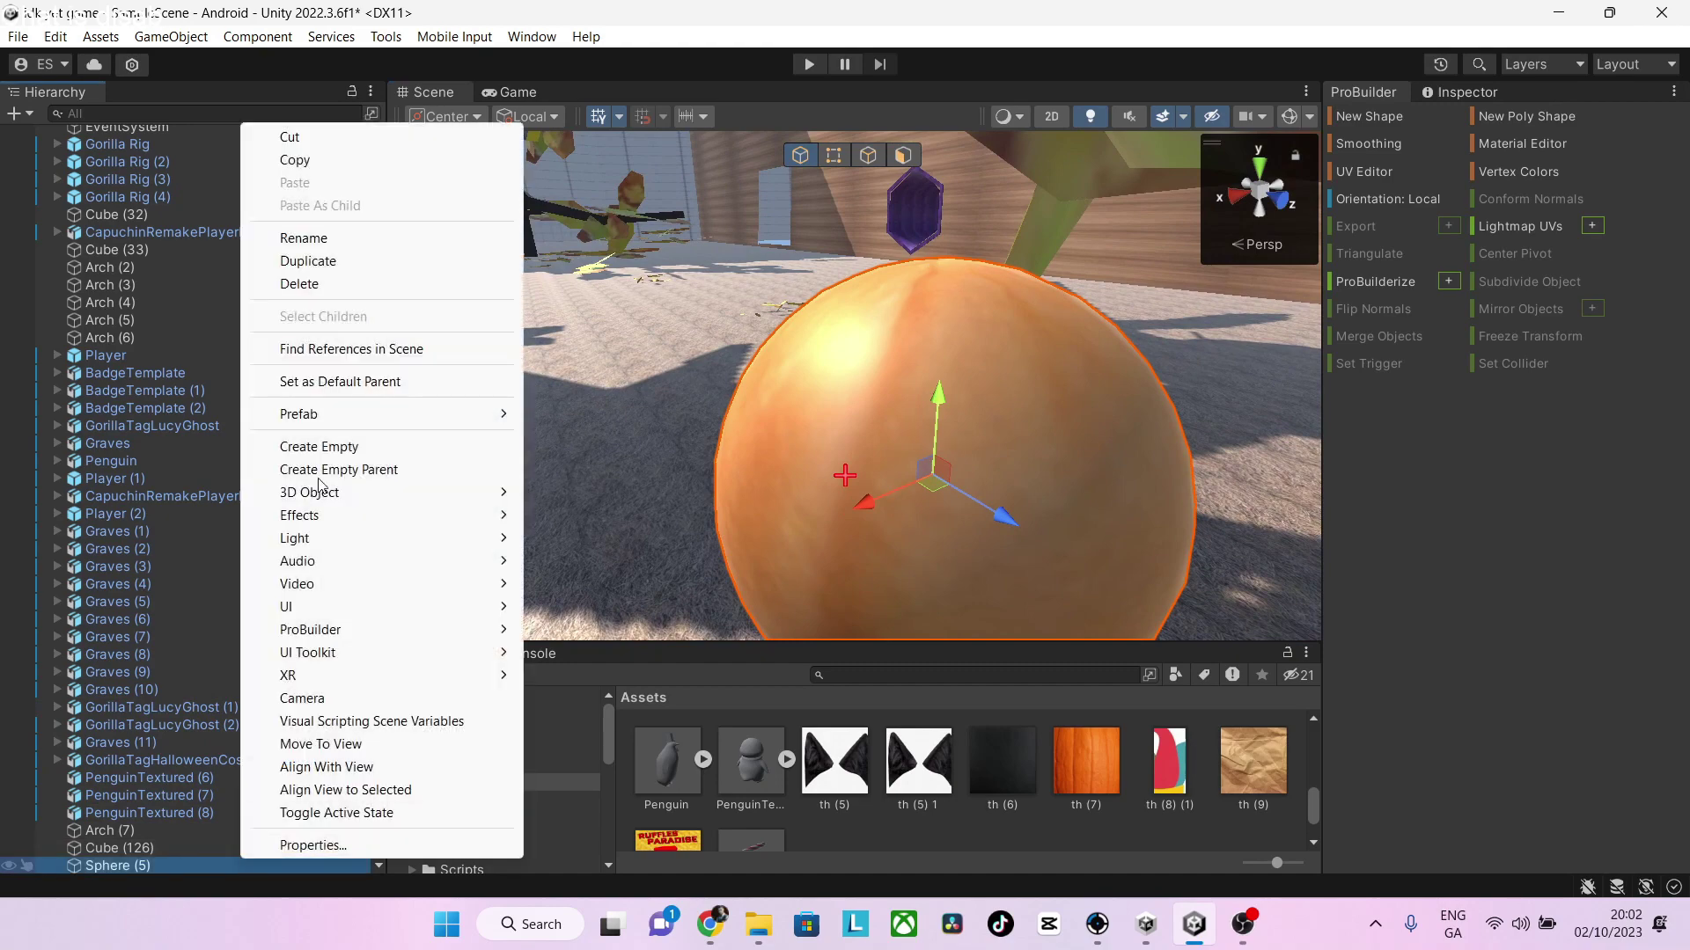
left_click(290, 284)
Look around the graveyard scene from several viewpoints
key("w")
right_click_drag(705, 438, 146, 101)
key("w")
key("w")
key("w")
key("a")
right_click_drag(1010, 458, 826, 605)
key("d")
key("a")
key("w")
left_click(820, 510)
right_click_drag(820, 510, 335, 516)
right_click_drag(668, 440, 296, 469)
Launch Blender 3.6 and dismiss its splash screen
left_click(531, 924)
type("b")
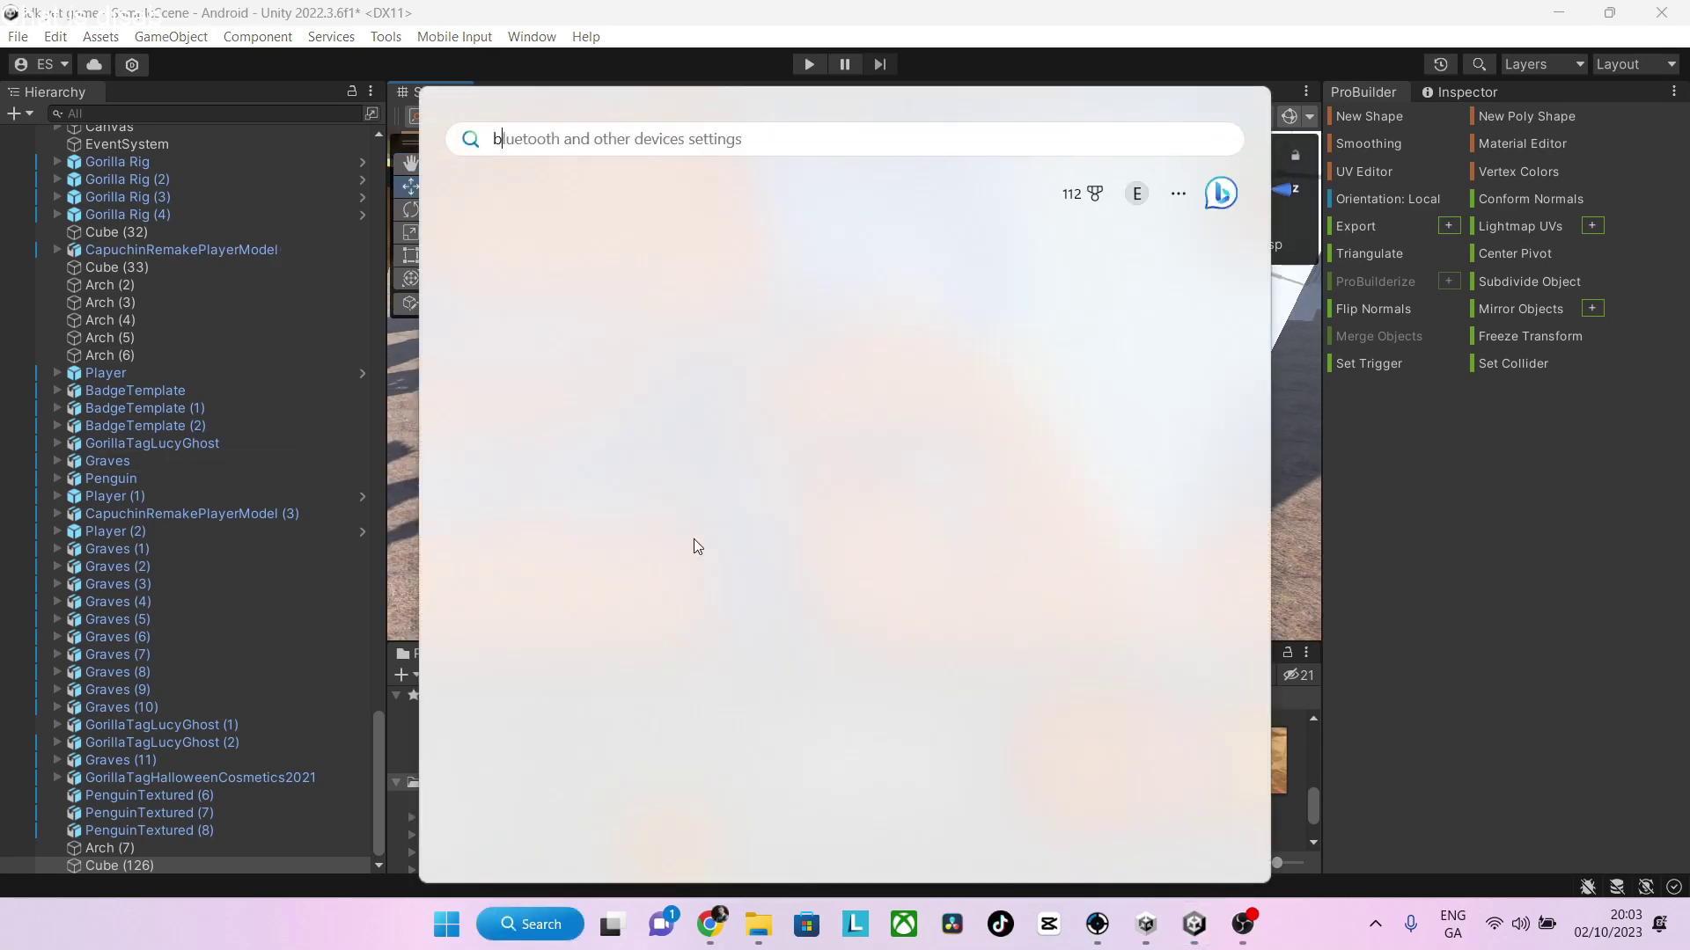
type("le")
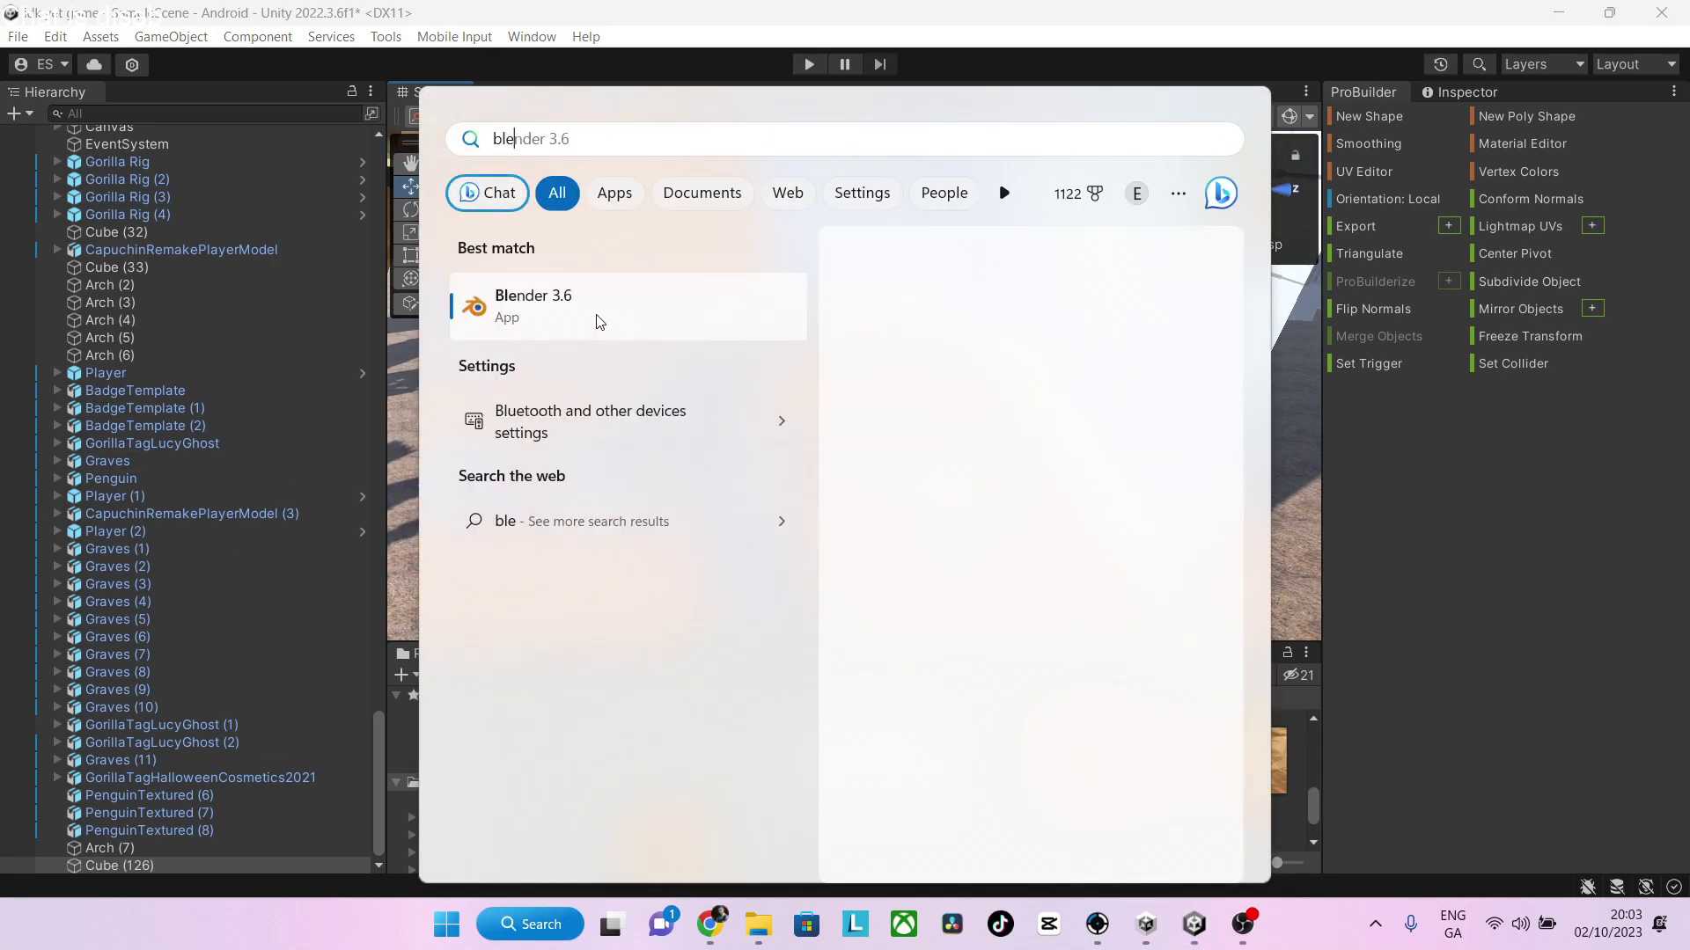
left_click(579, 334)
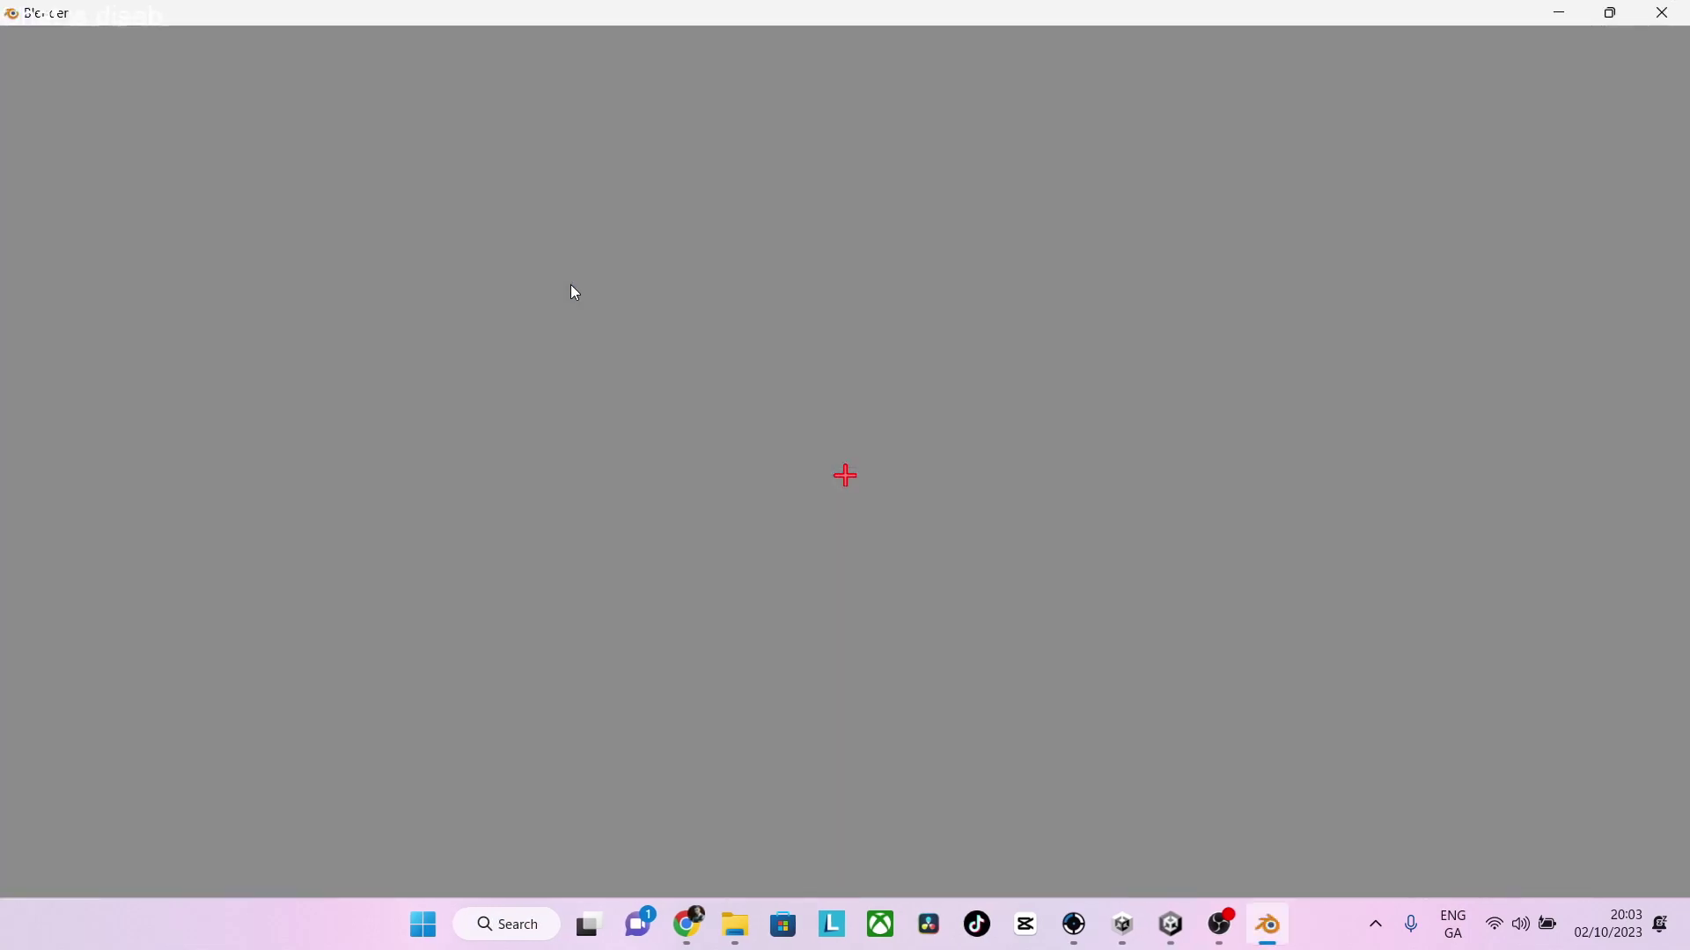
left_click(1493, 924)
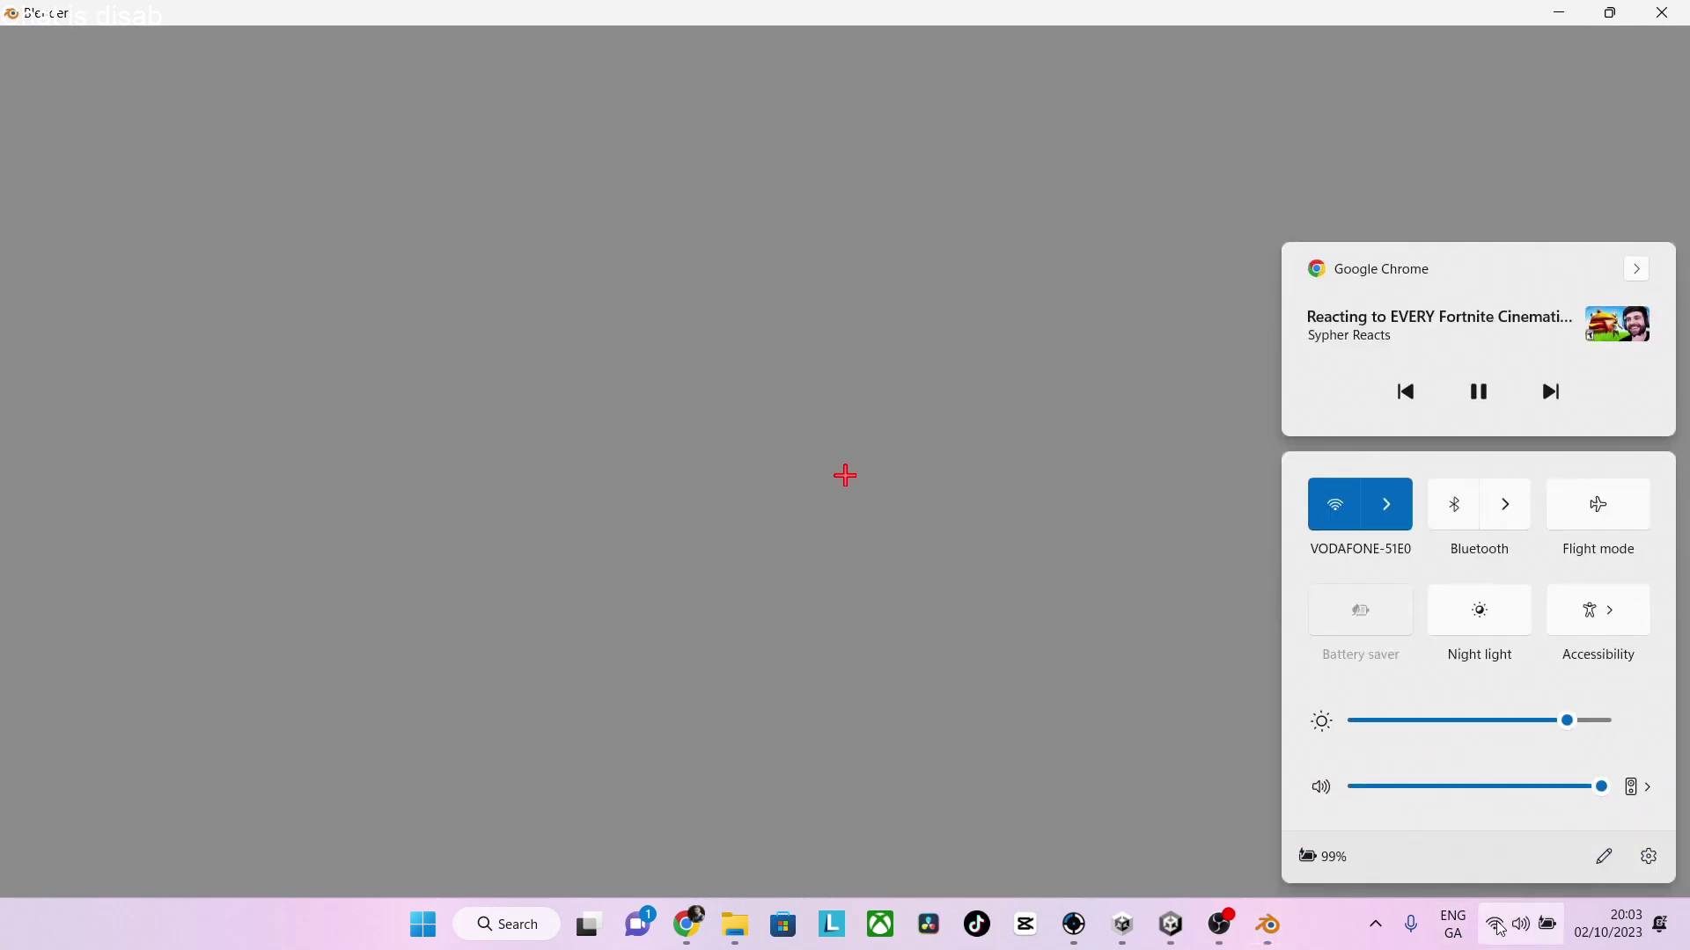
left_click(1499, 927)
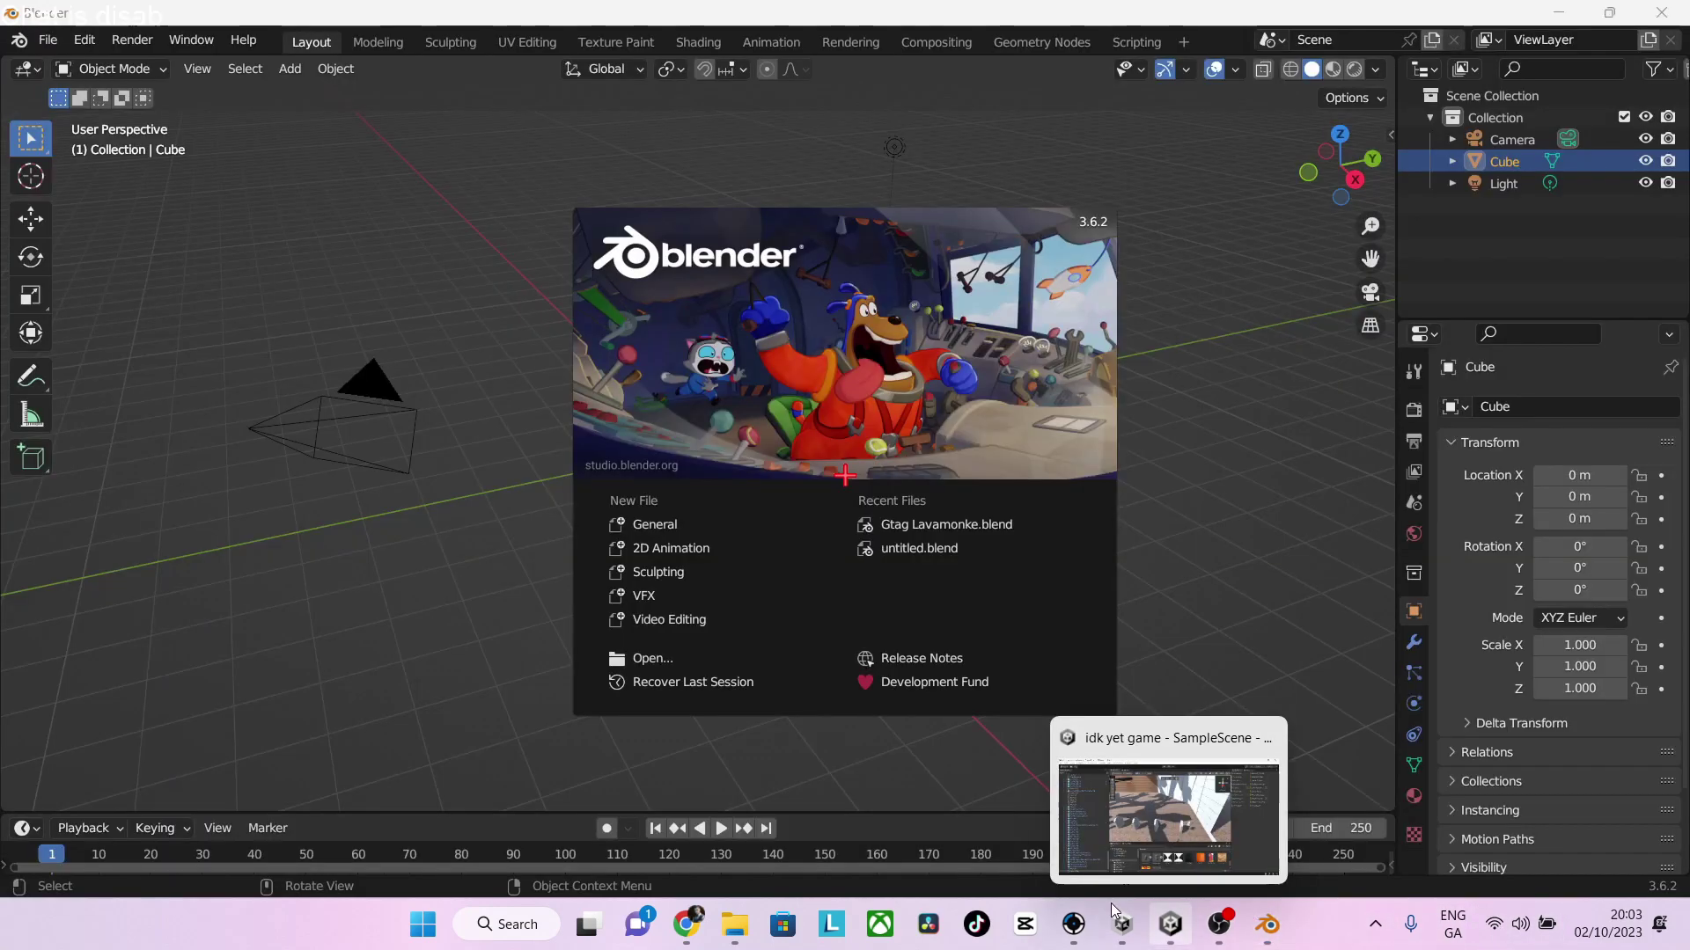
left_click(1130, 278)
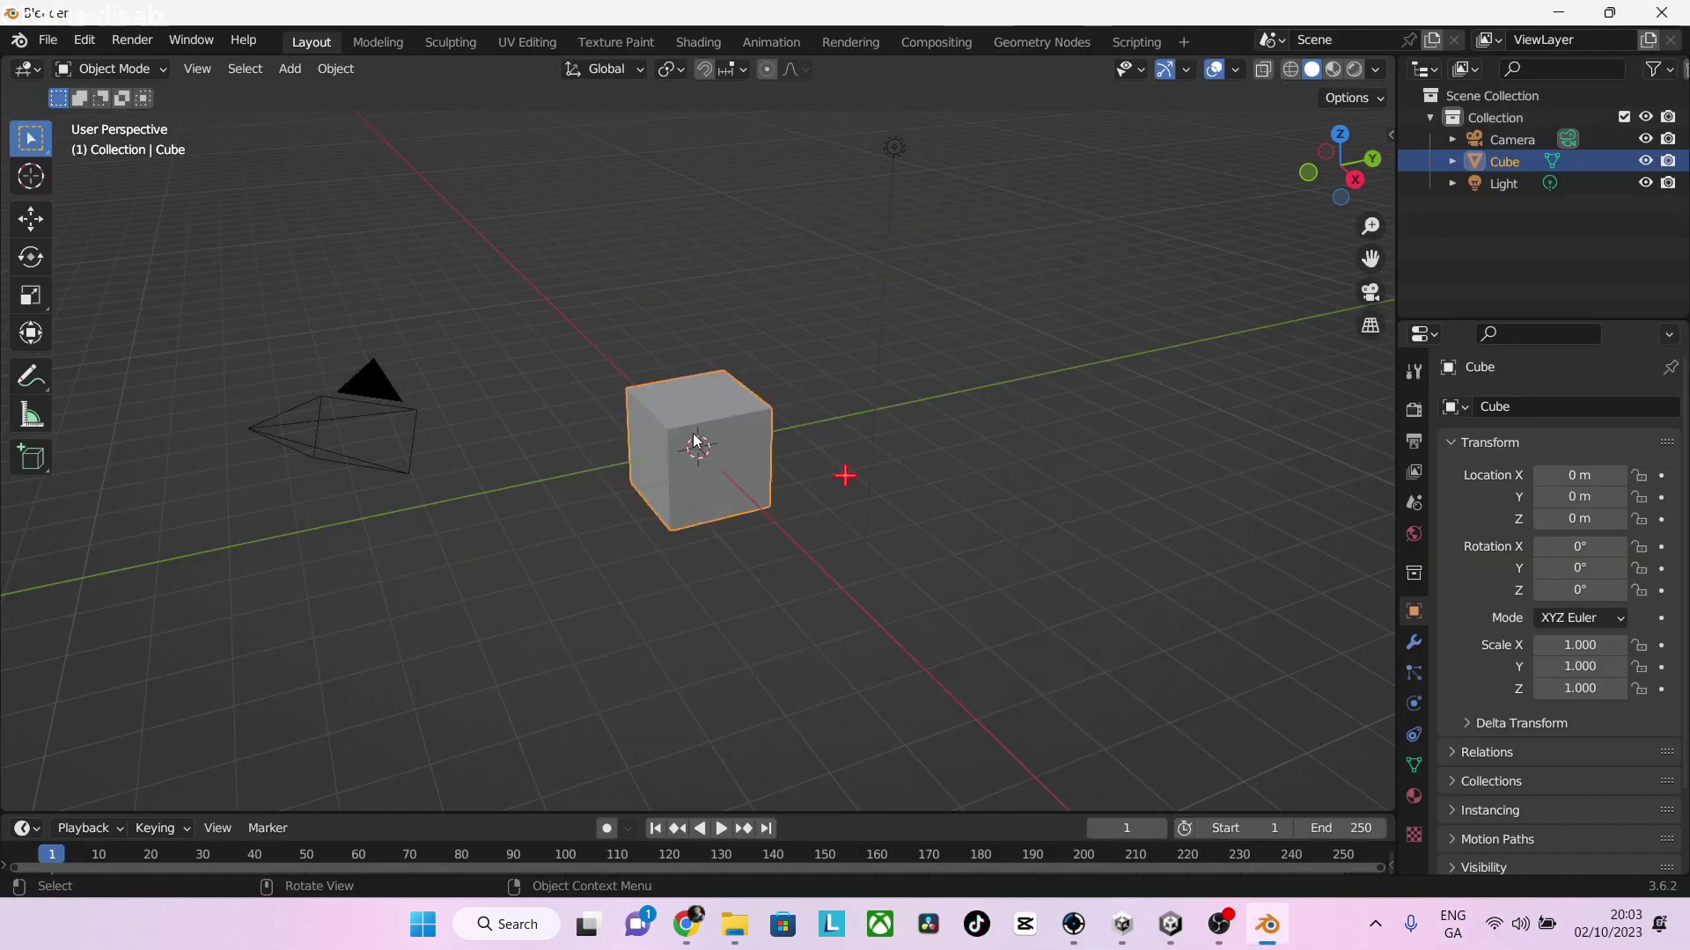
Delete the default cube and add a metaball of type Ball in its place
right_click(701, 401)
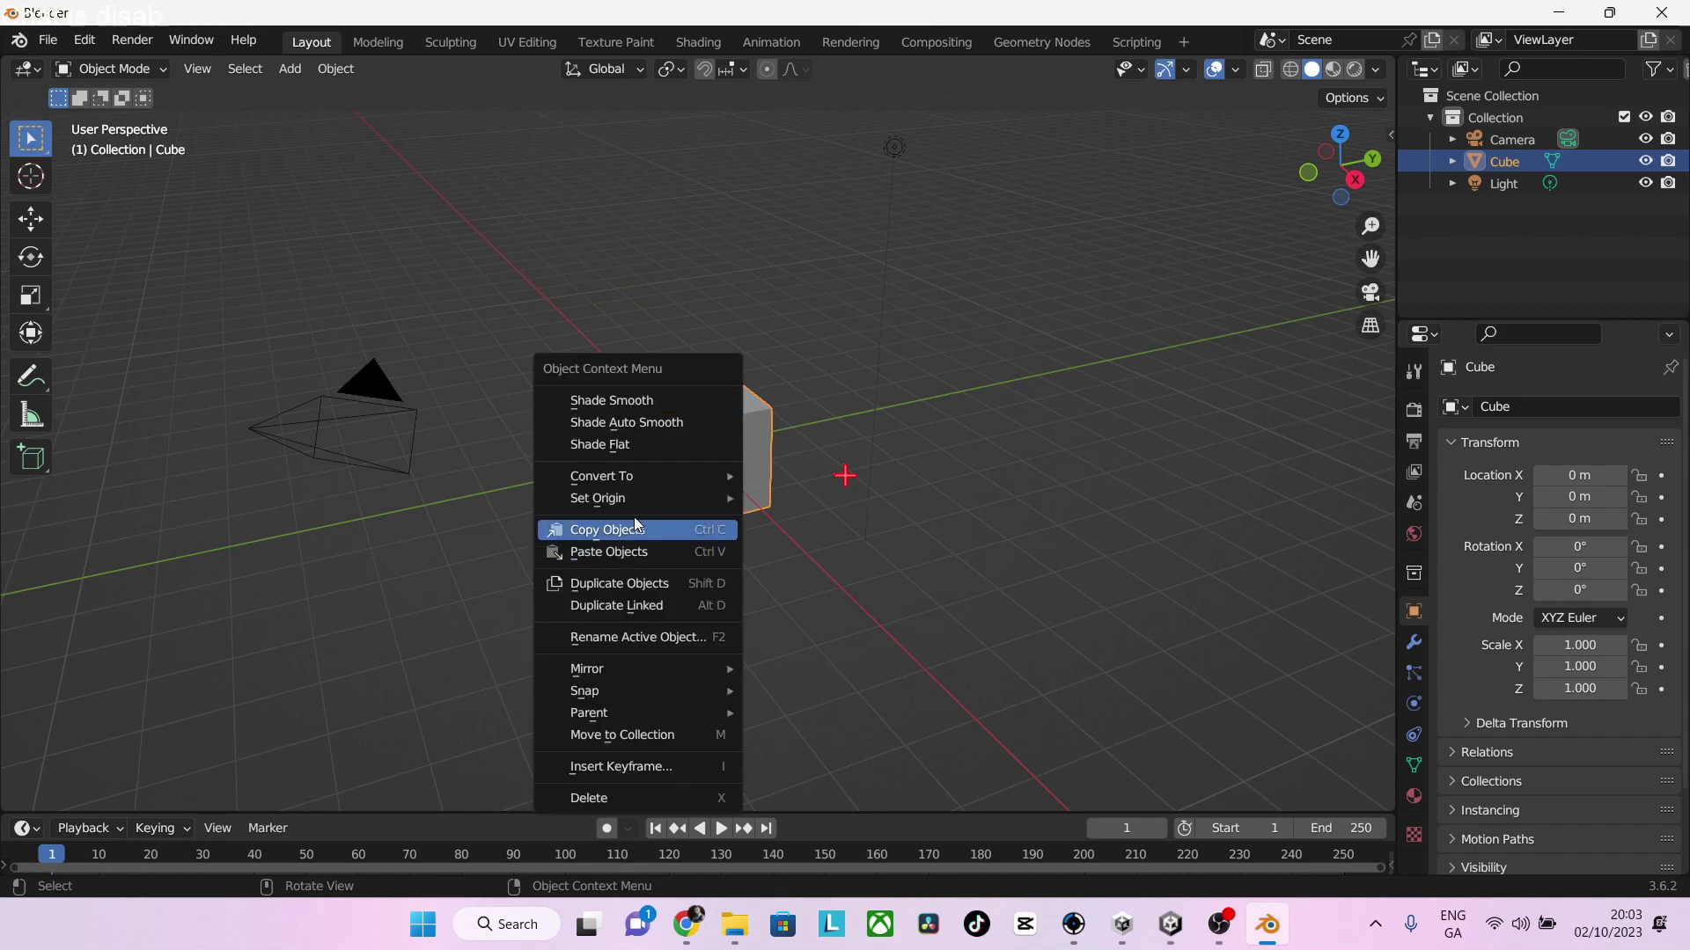
left_click(606, 798)
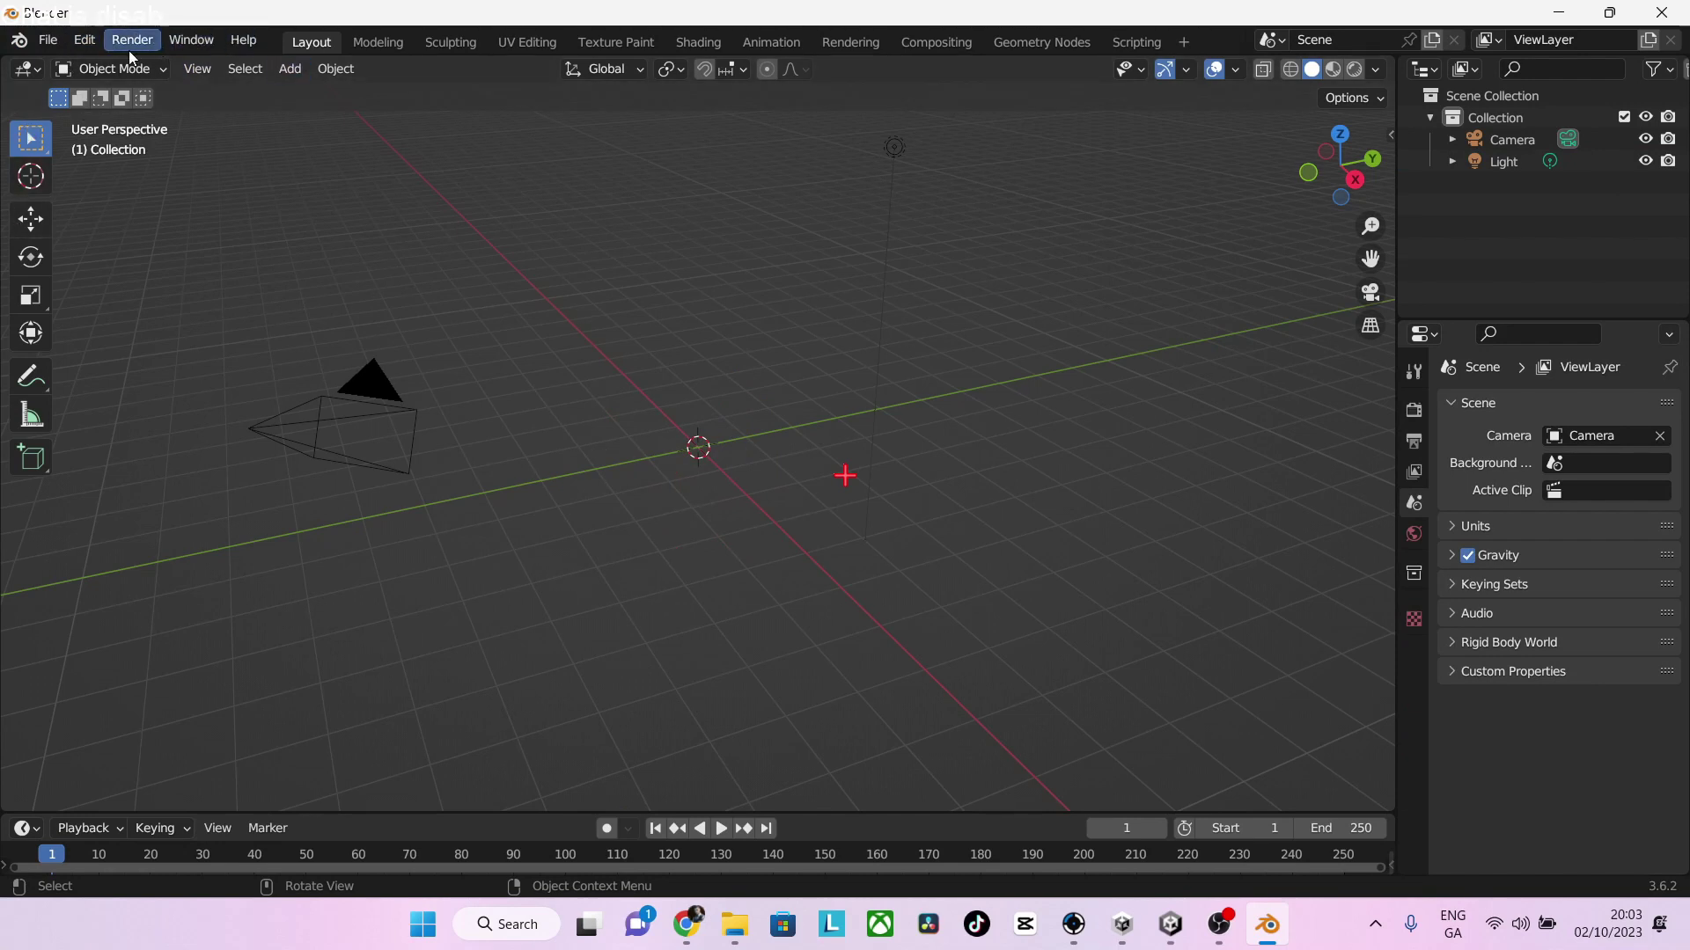
left_click(289, 69)
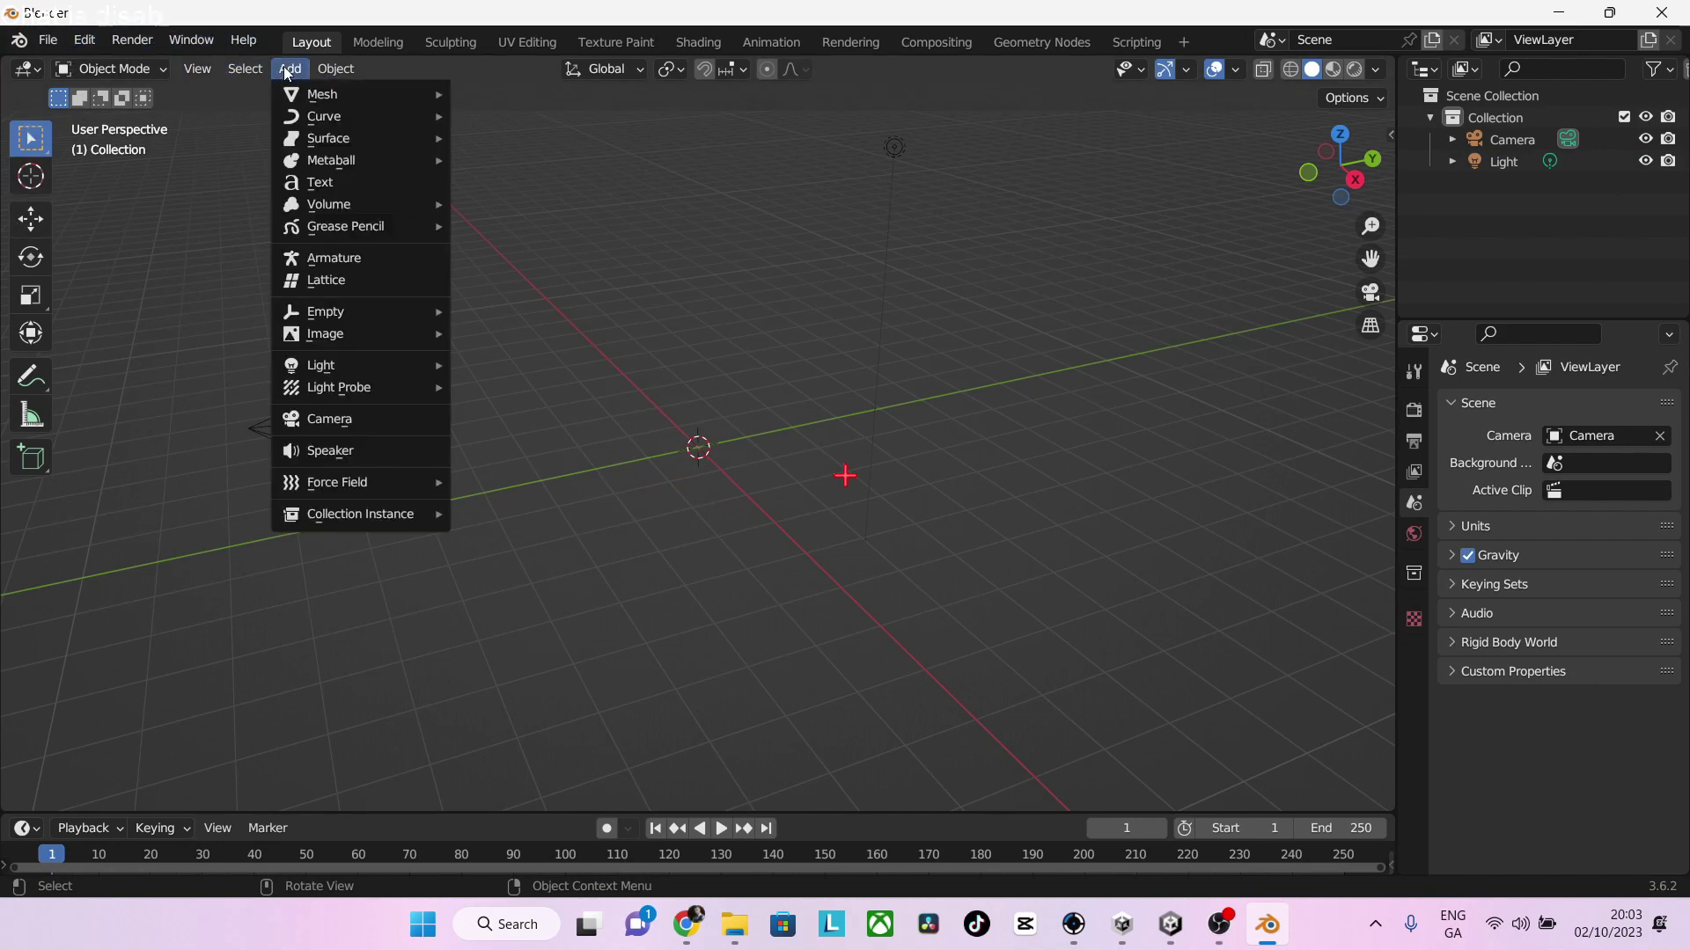
mouse_move(380, 156)
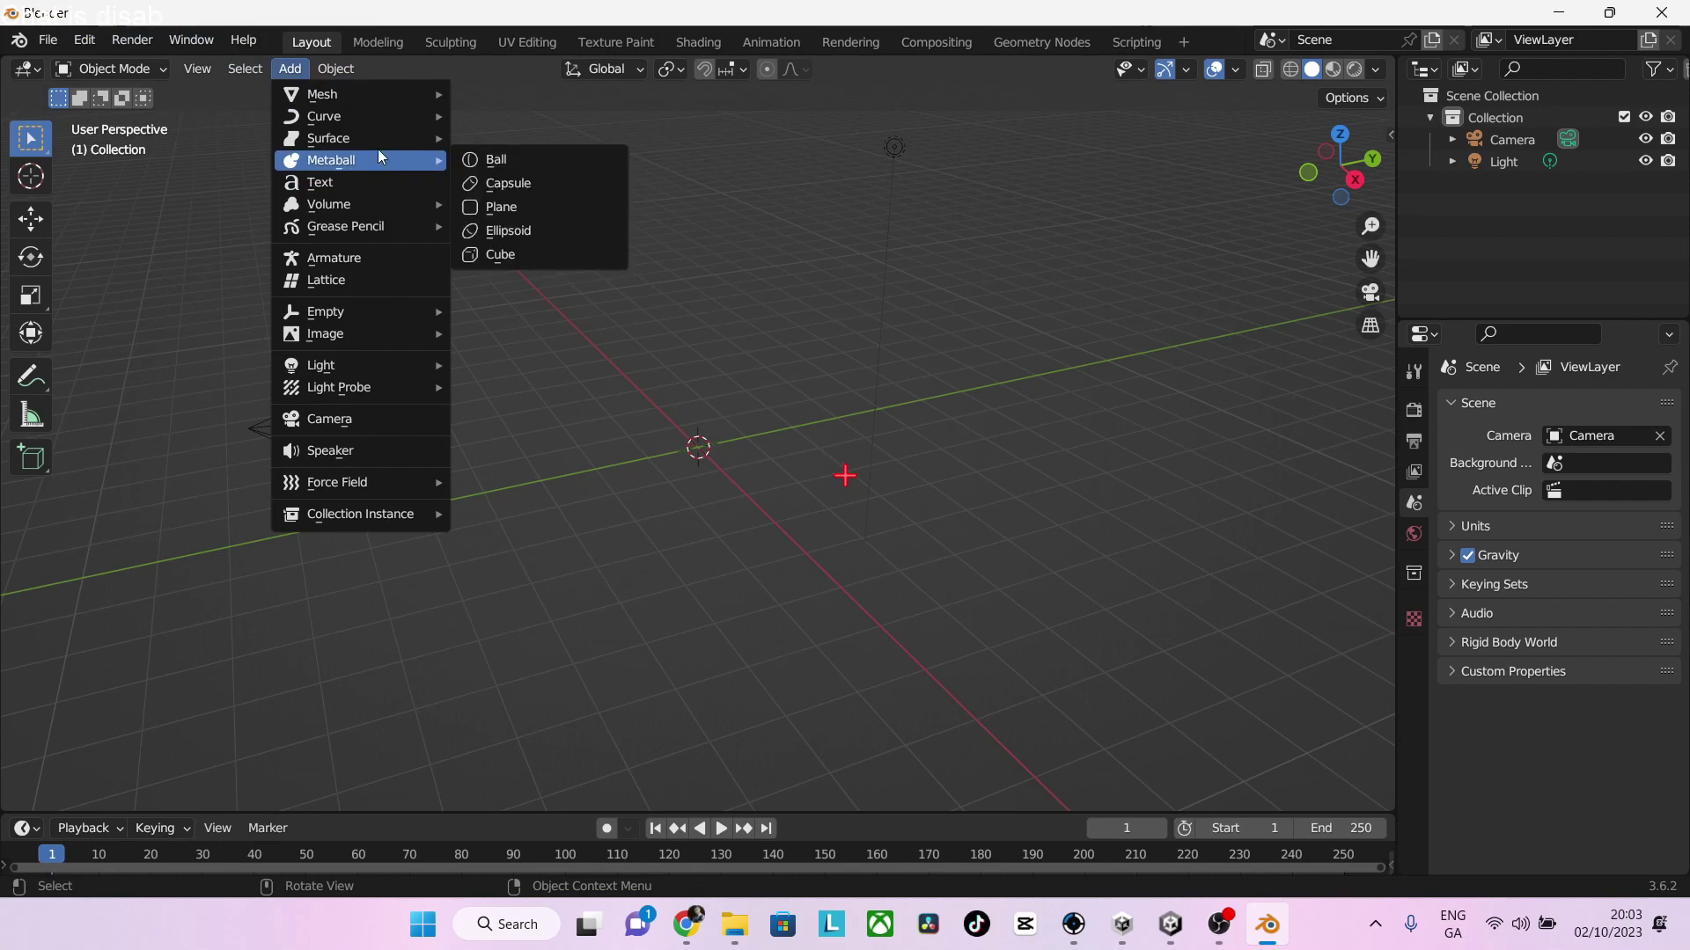
left_click(512, 171)
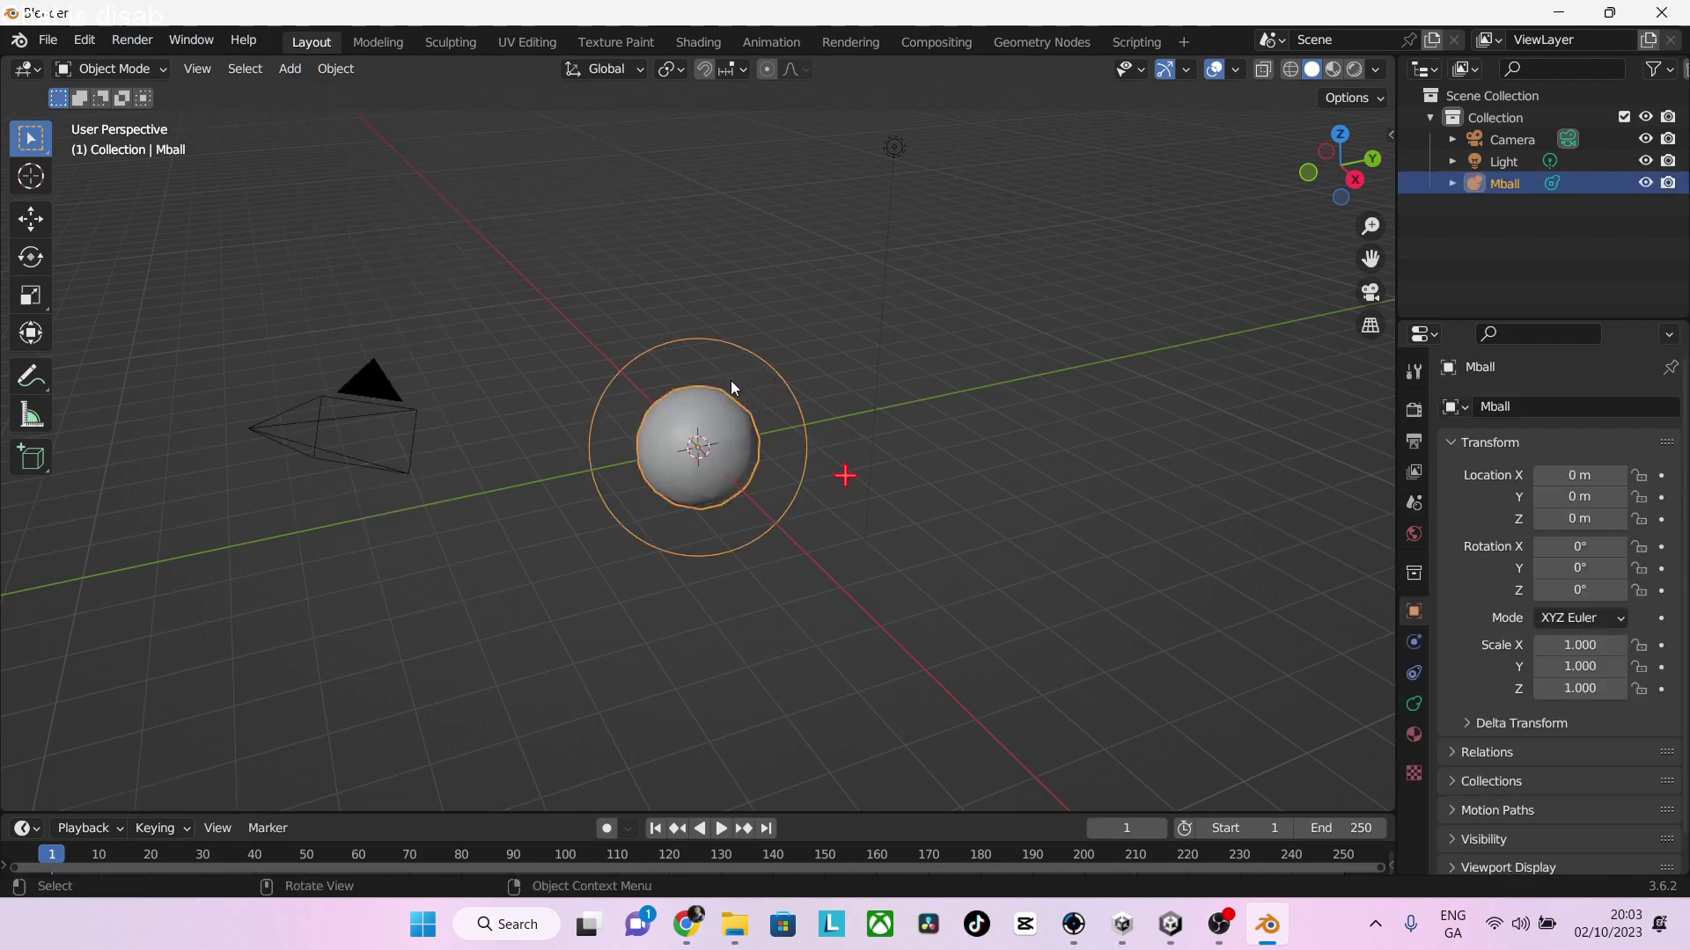
Duplicate the metaball and place the copy almost on the original, offset about 0.05 m in X, 0.19 m in Y and 0.06 m in Z
key("shift+d")
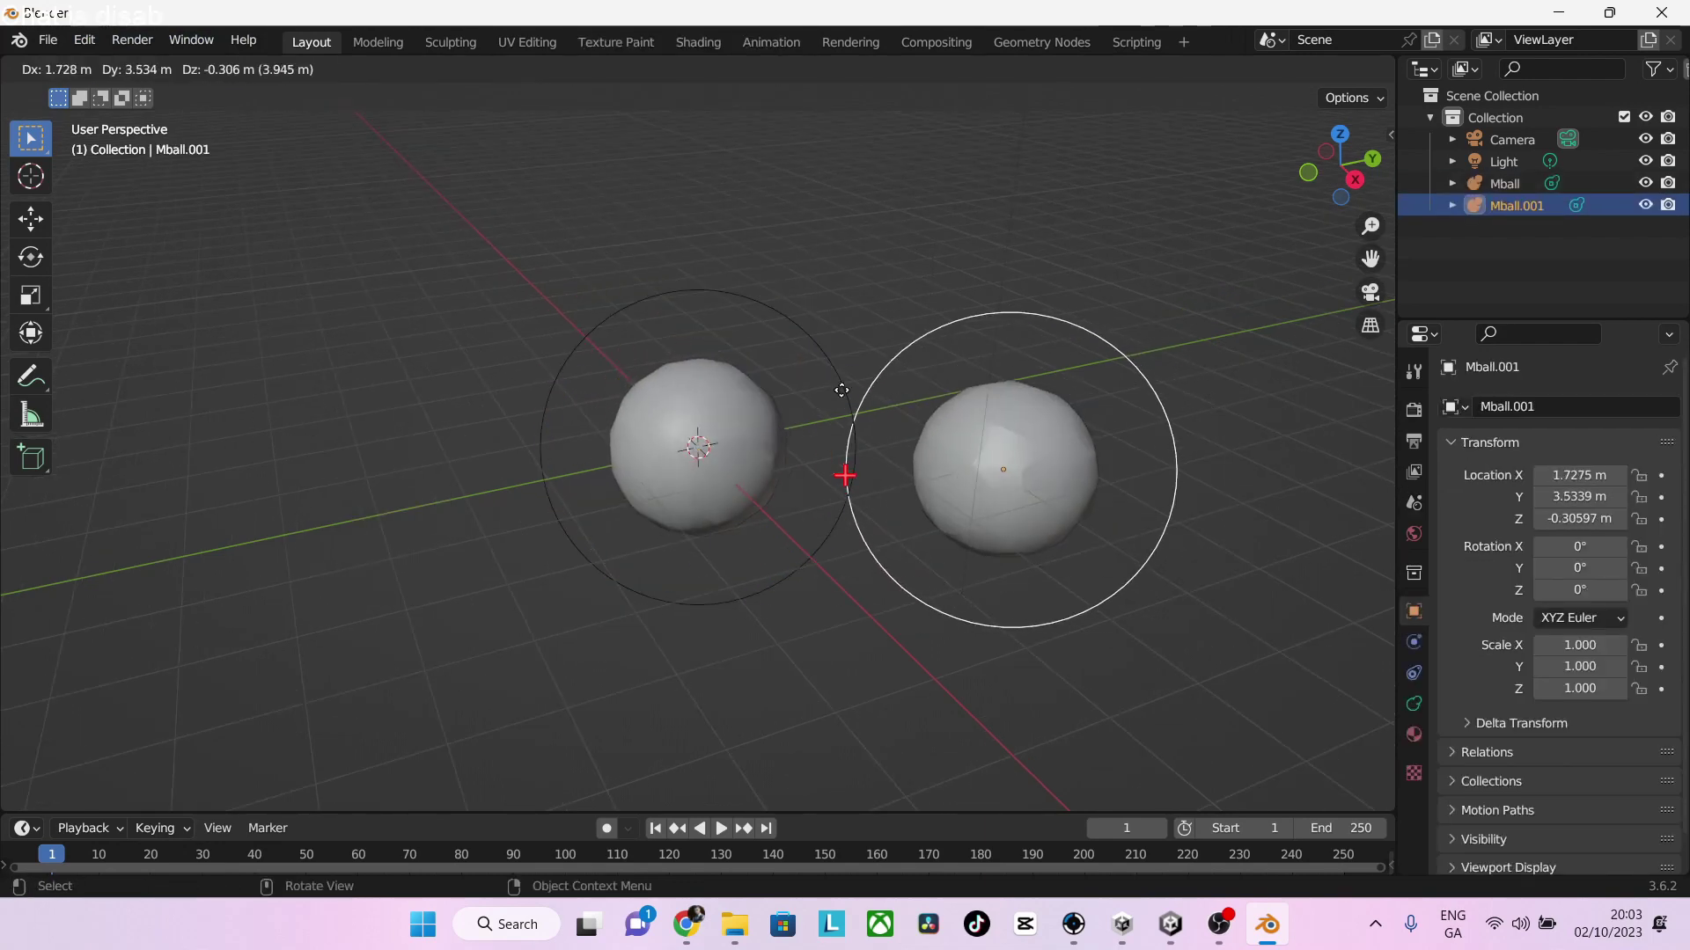
left_click(551, 363)
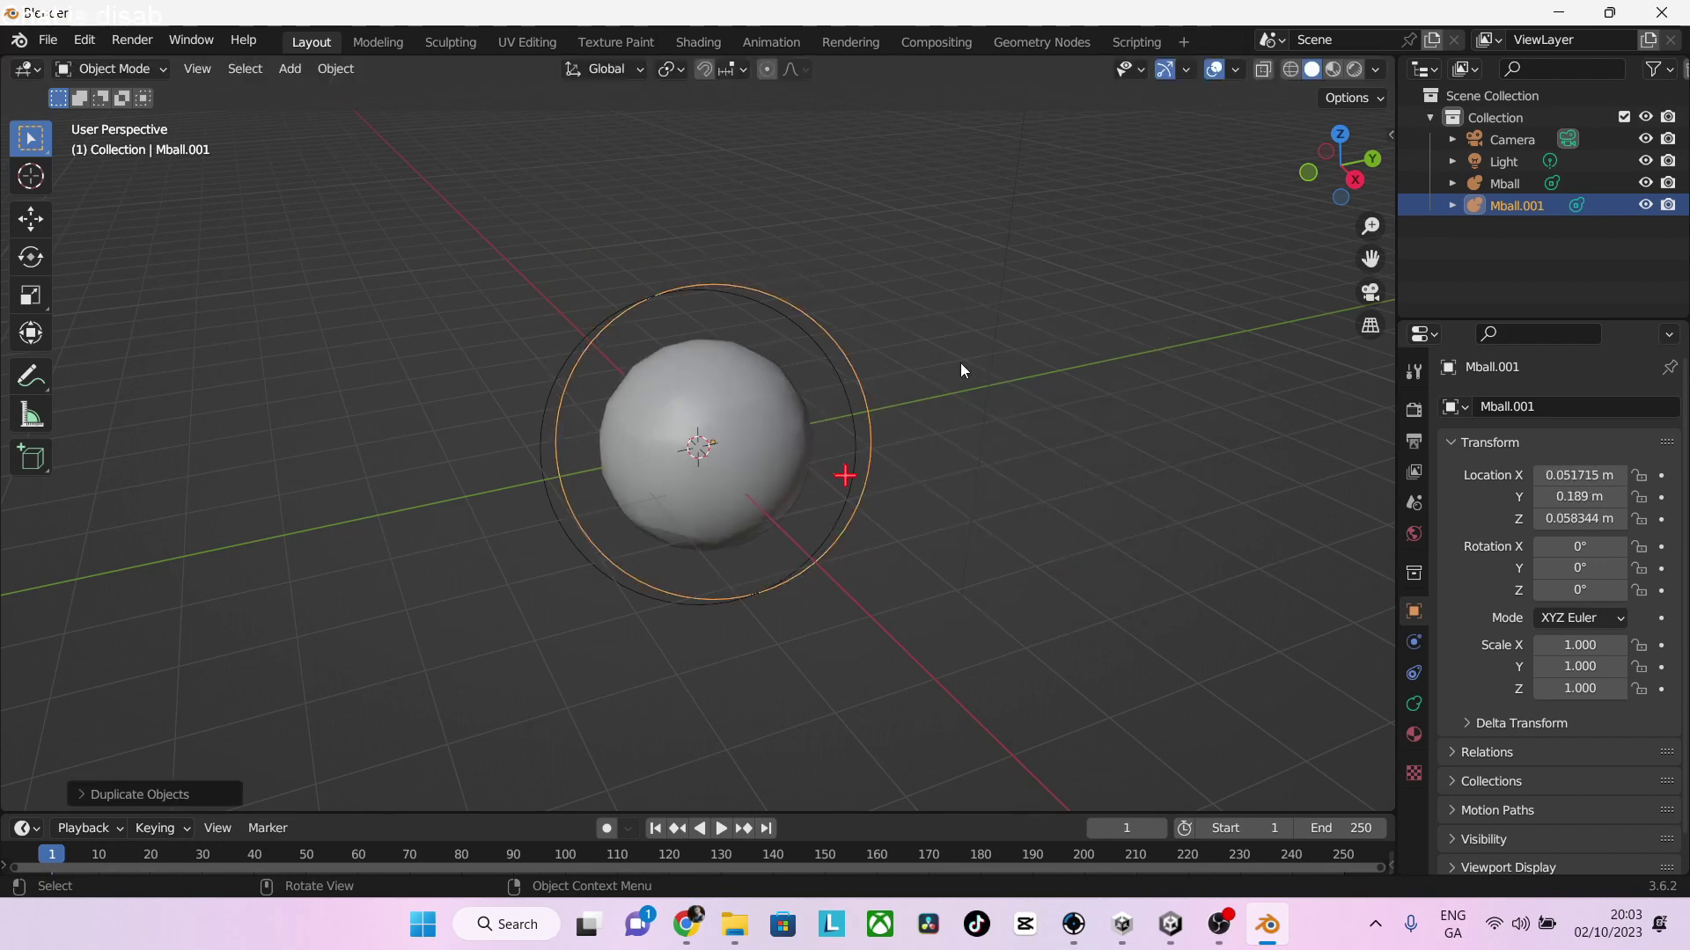
middle_click_drag(933, 372, 756, 359)
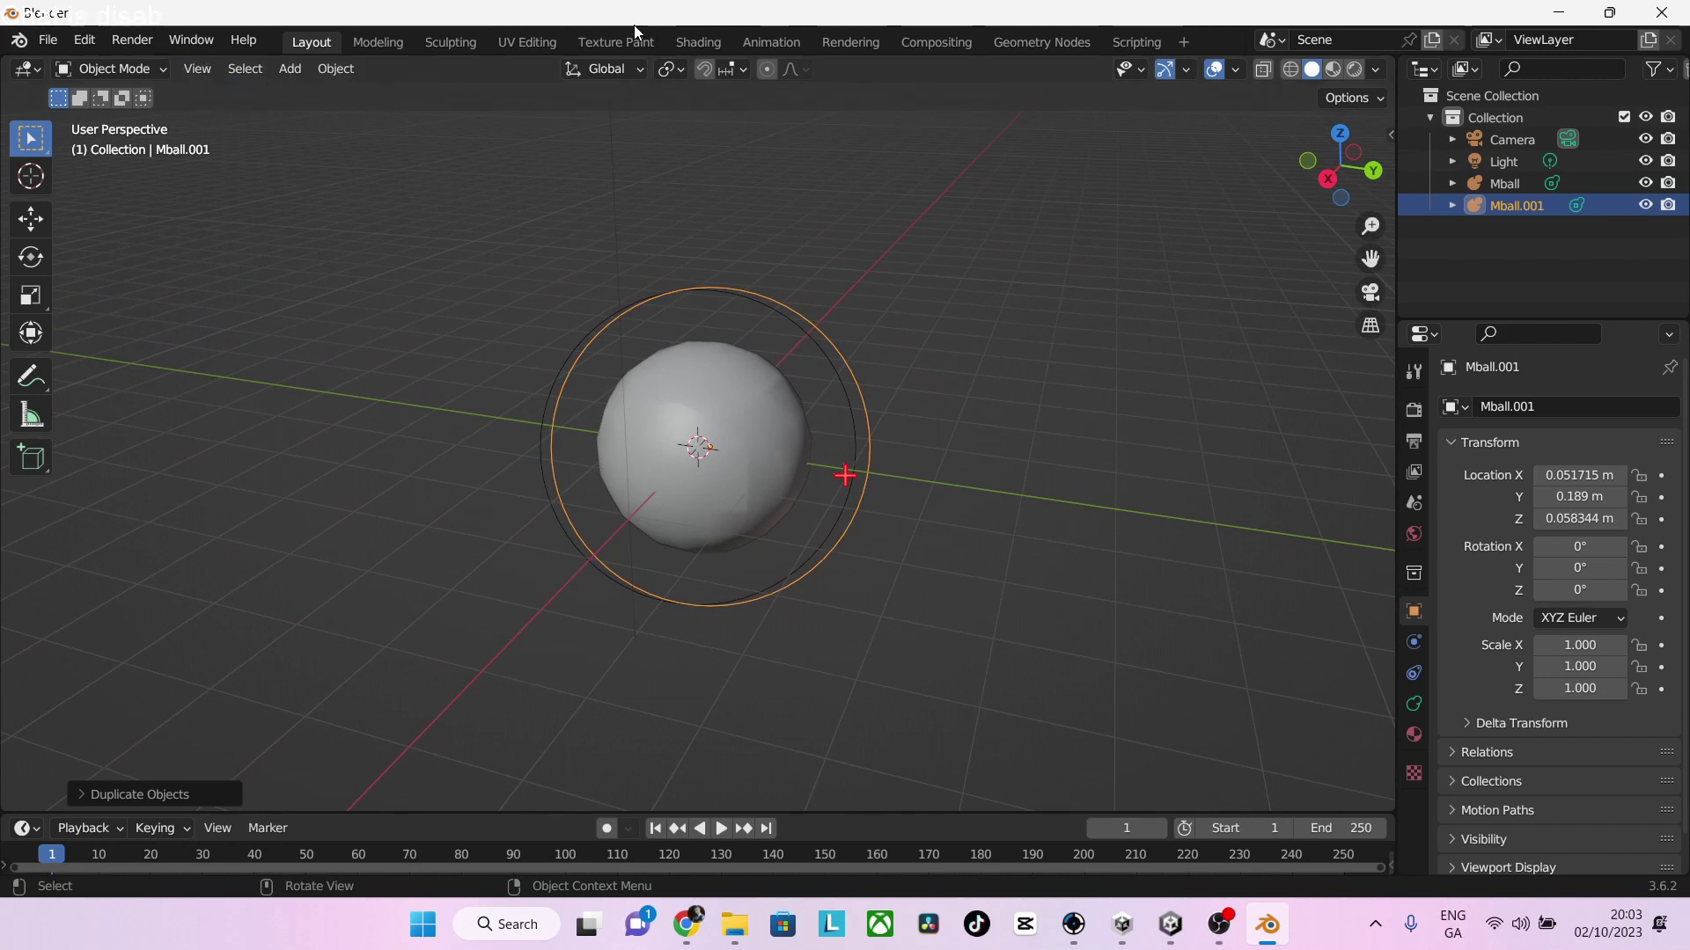
Switch to the Sculpting workspace and select the original metaball
left_click(475, 46)
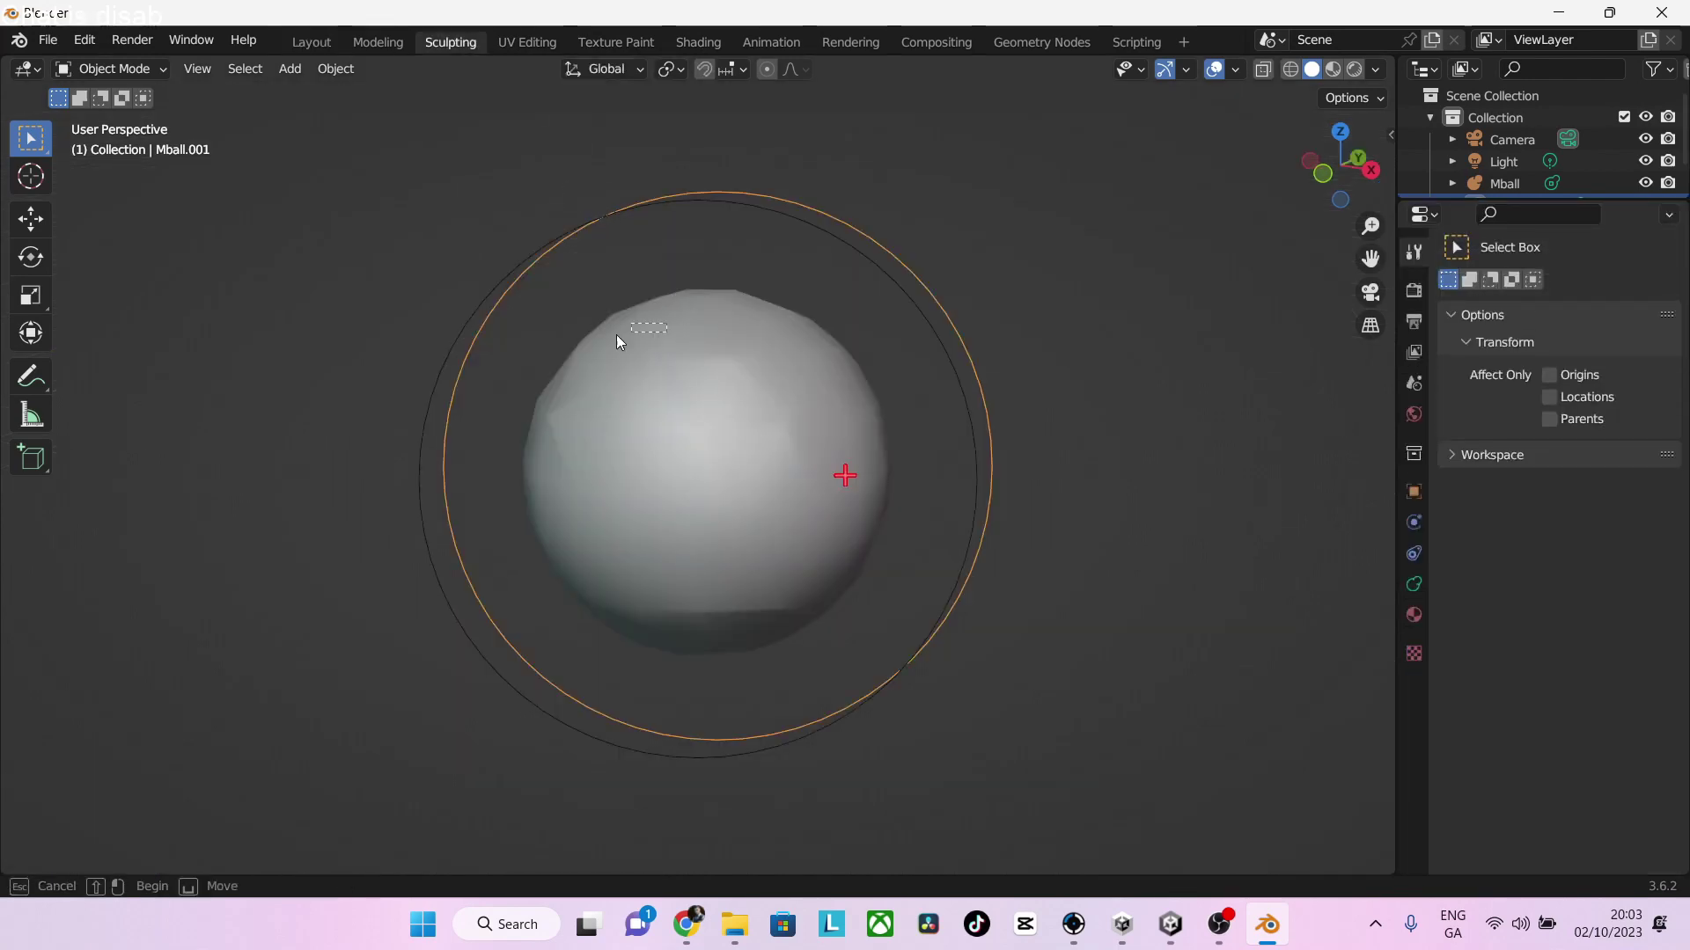
left_click_drag(616, 334, 499, 331)
middle_click_drag(499, 331, 674, 396)
middle_click_drag(767, 432, 989, 512)
left_click_drag(739, 463, 742, 515)
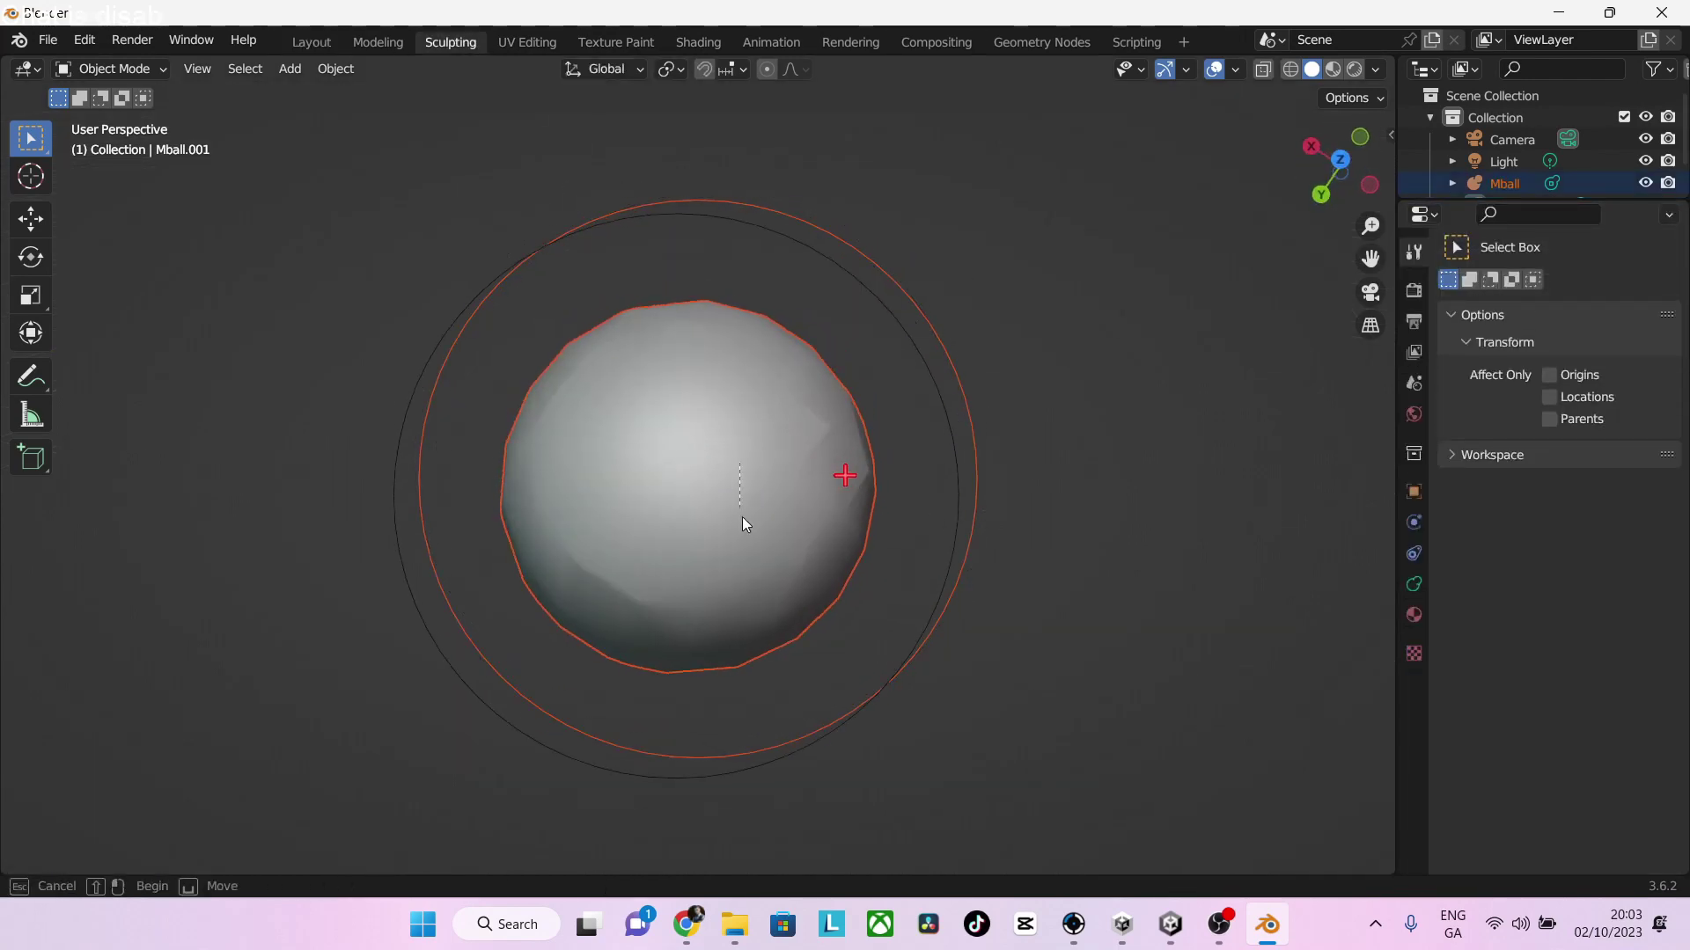
left_click_drag(593, 412, 595, 414)
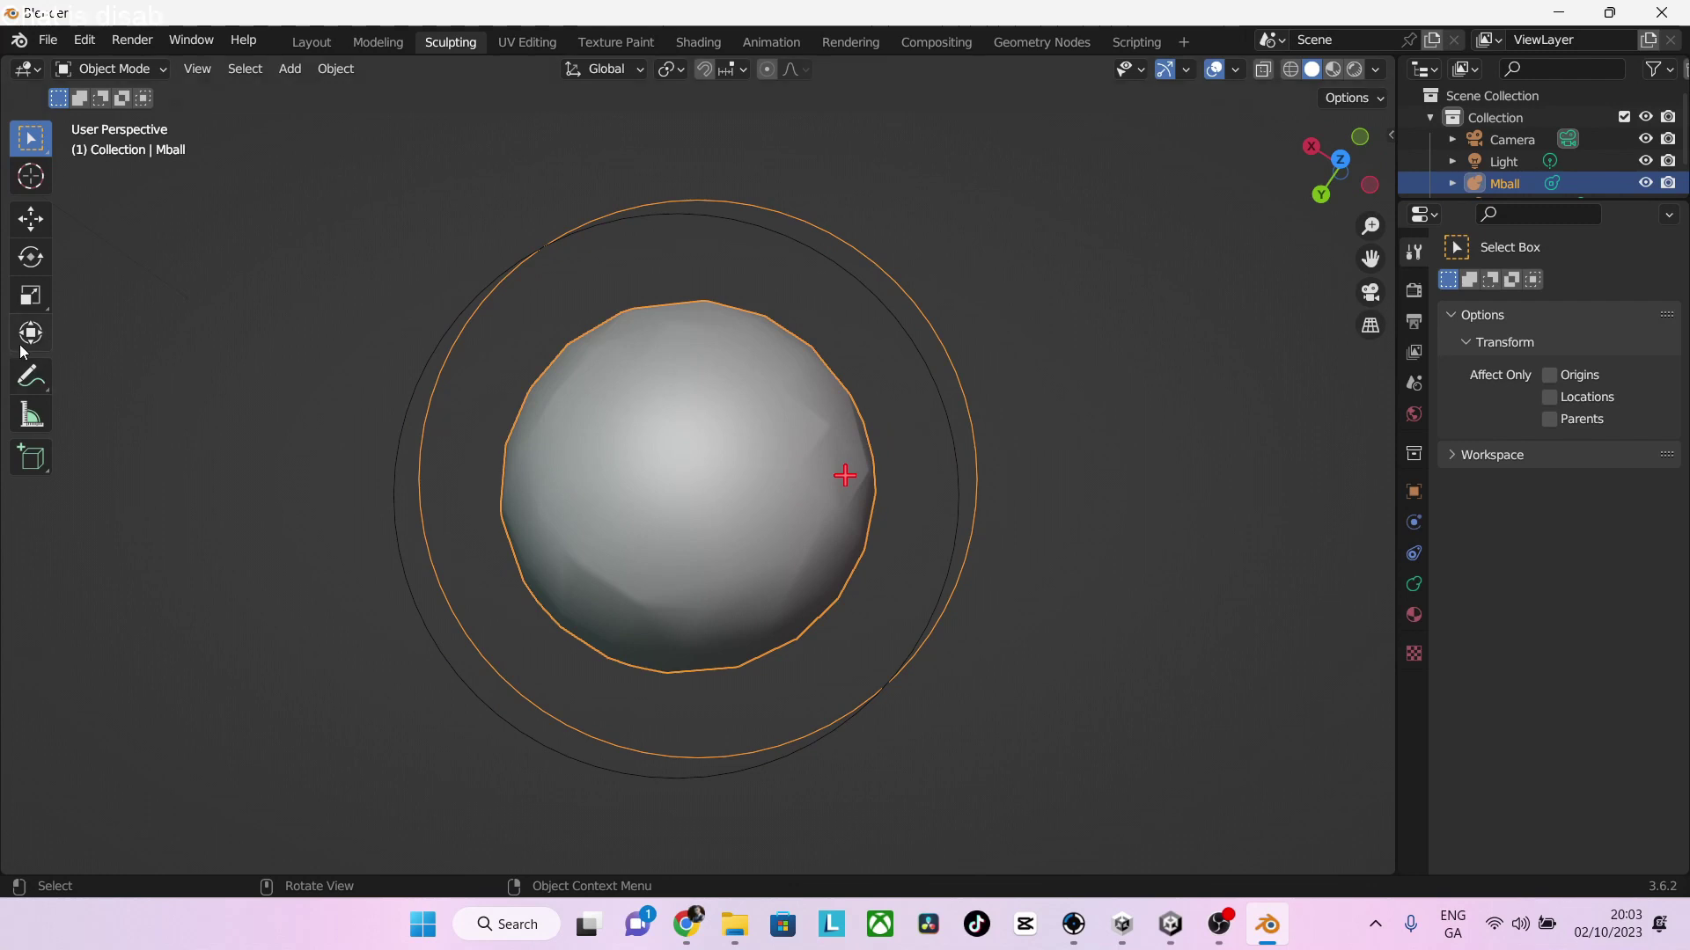
Draw five vertical lines across the ball with the Annotate tool, using black as the annotation colour
left_click(30, 376)
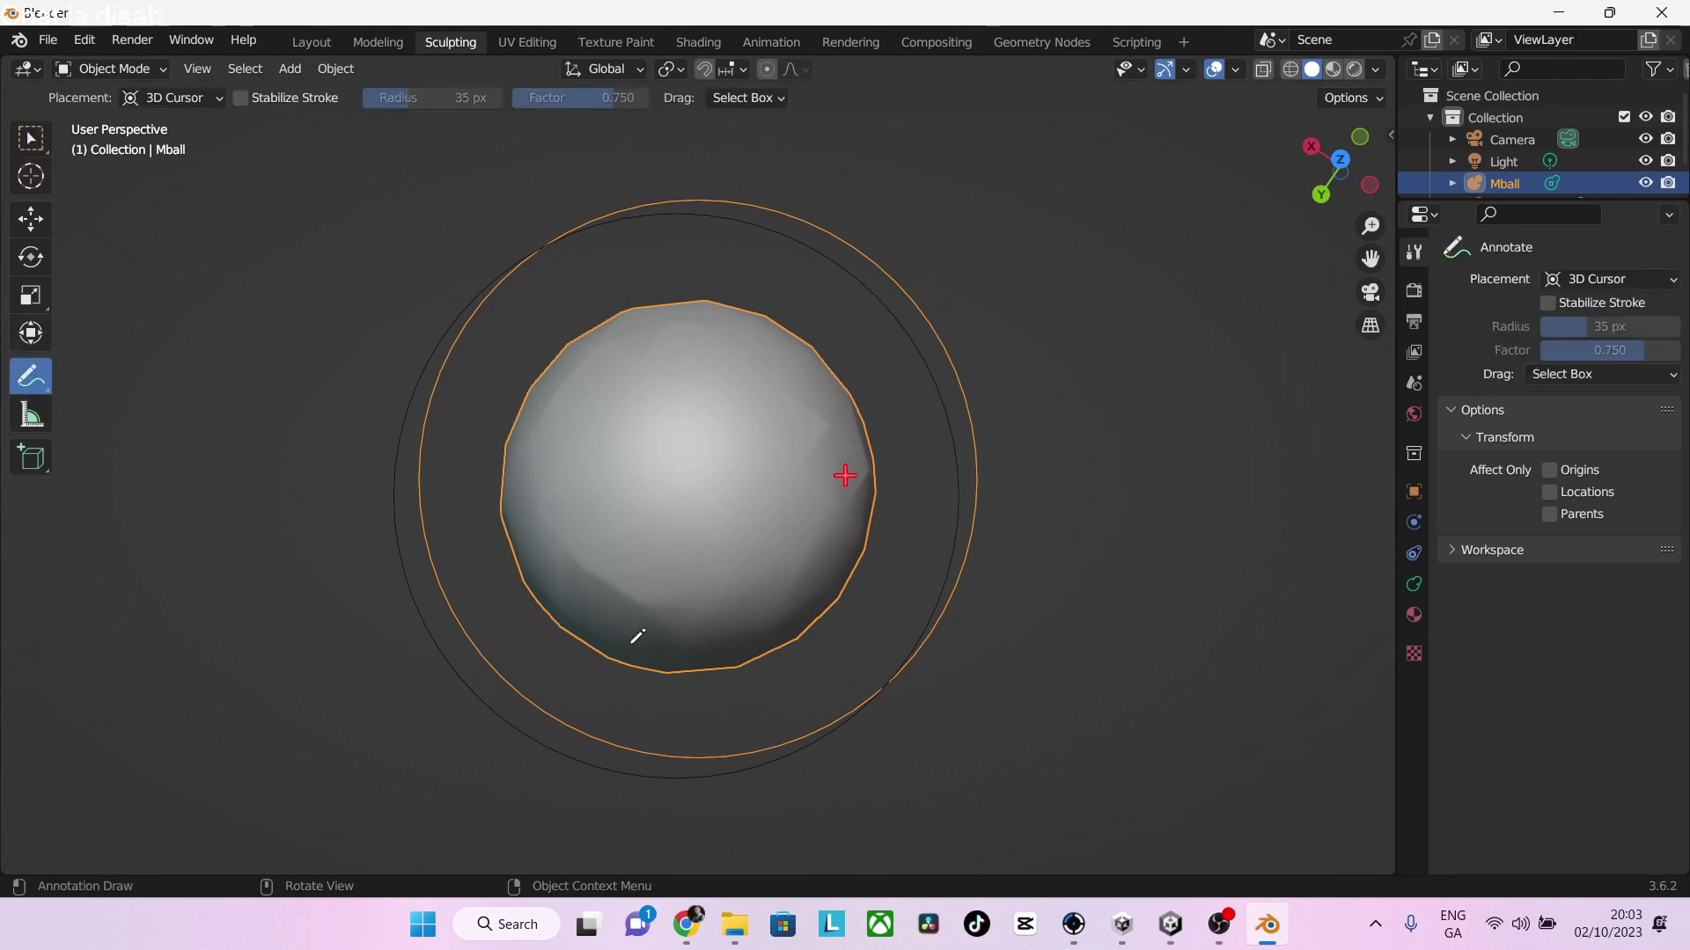
left_click_drag(680, 671, 678, 451)
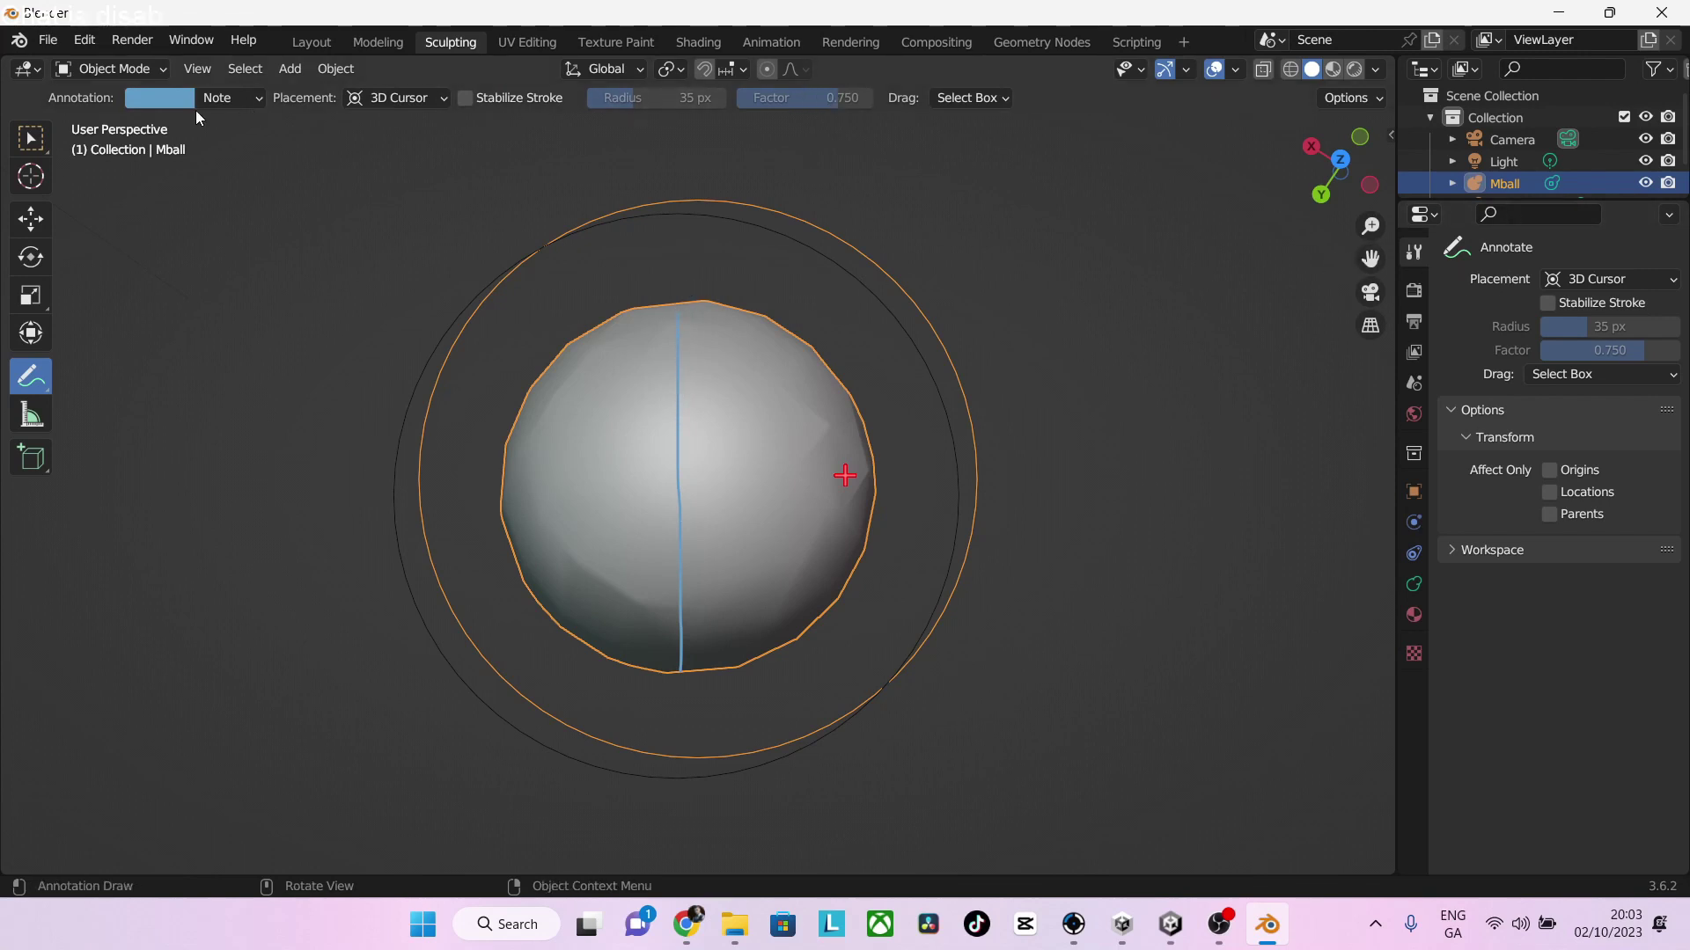
left_click(187, 99)
left_click_drag(322, 252, 313, 282)
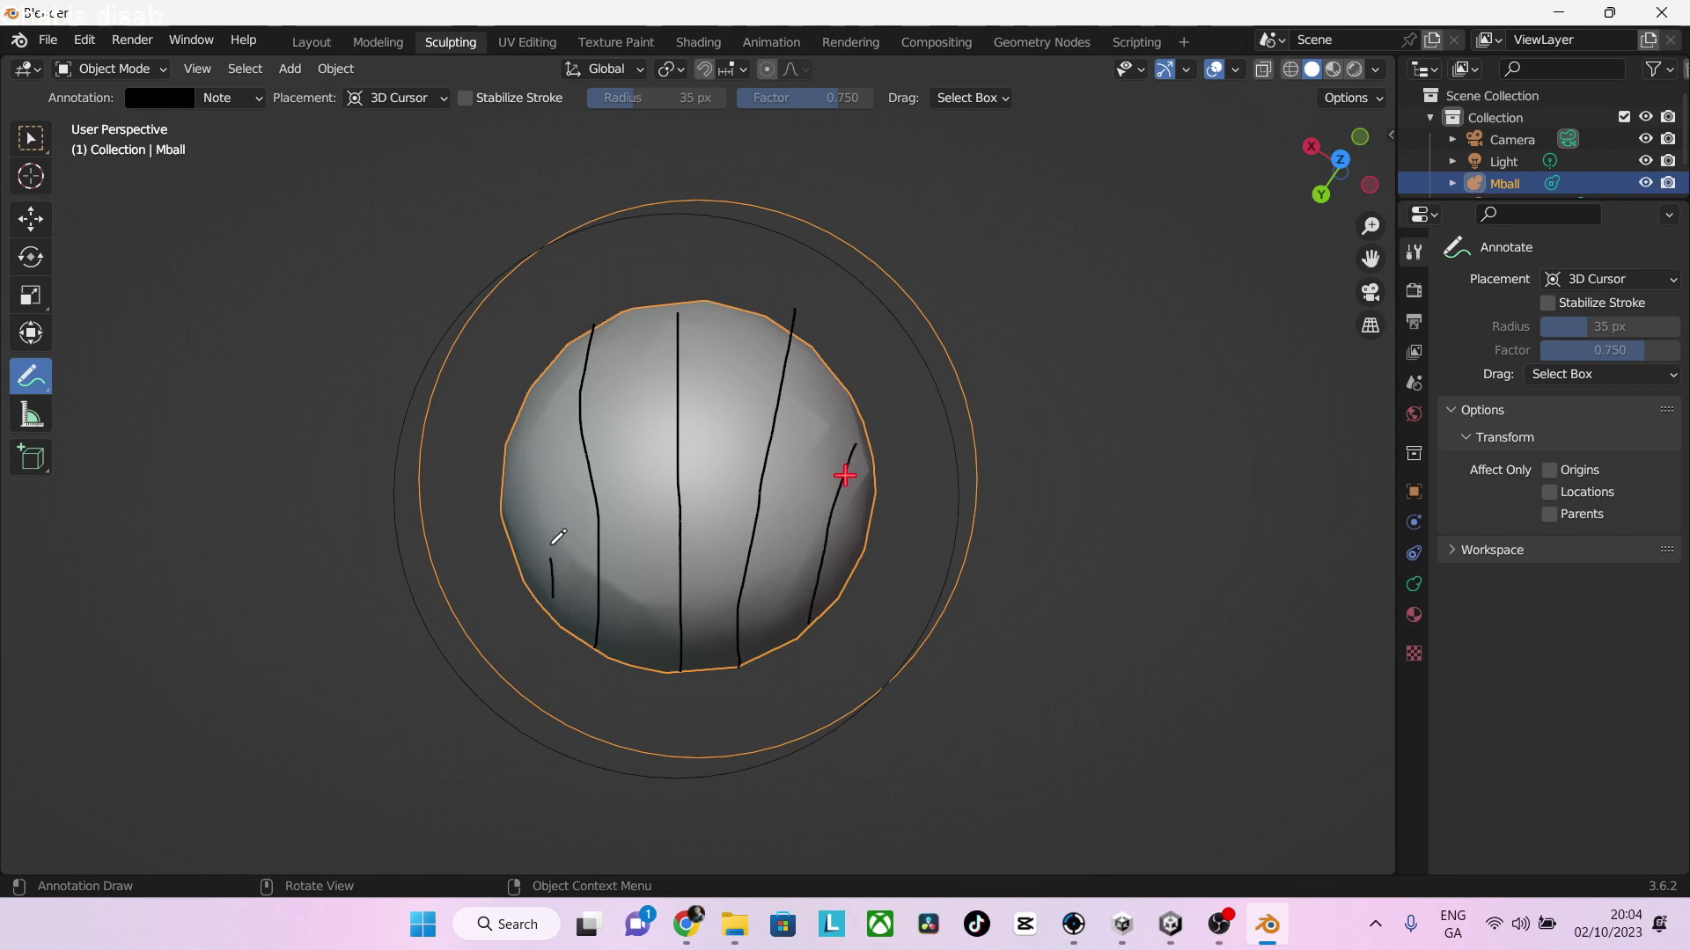
left_click_drag(549, 411, 548, 385)
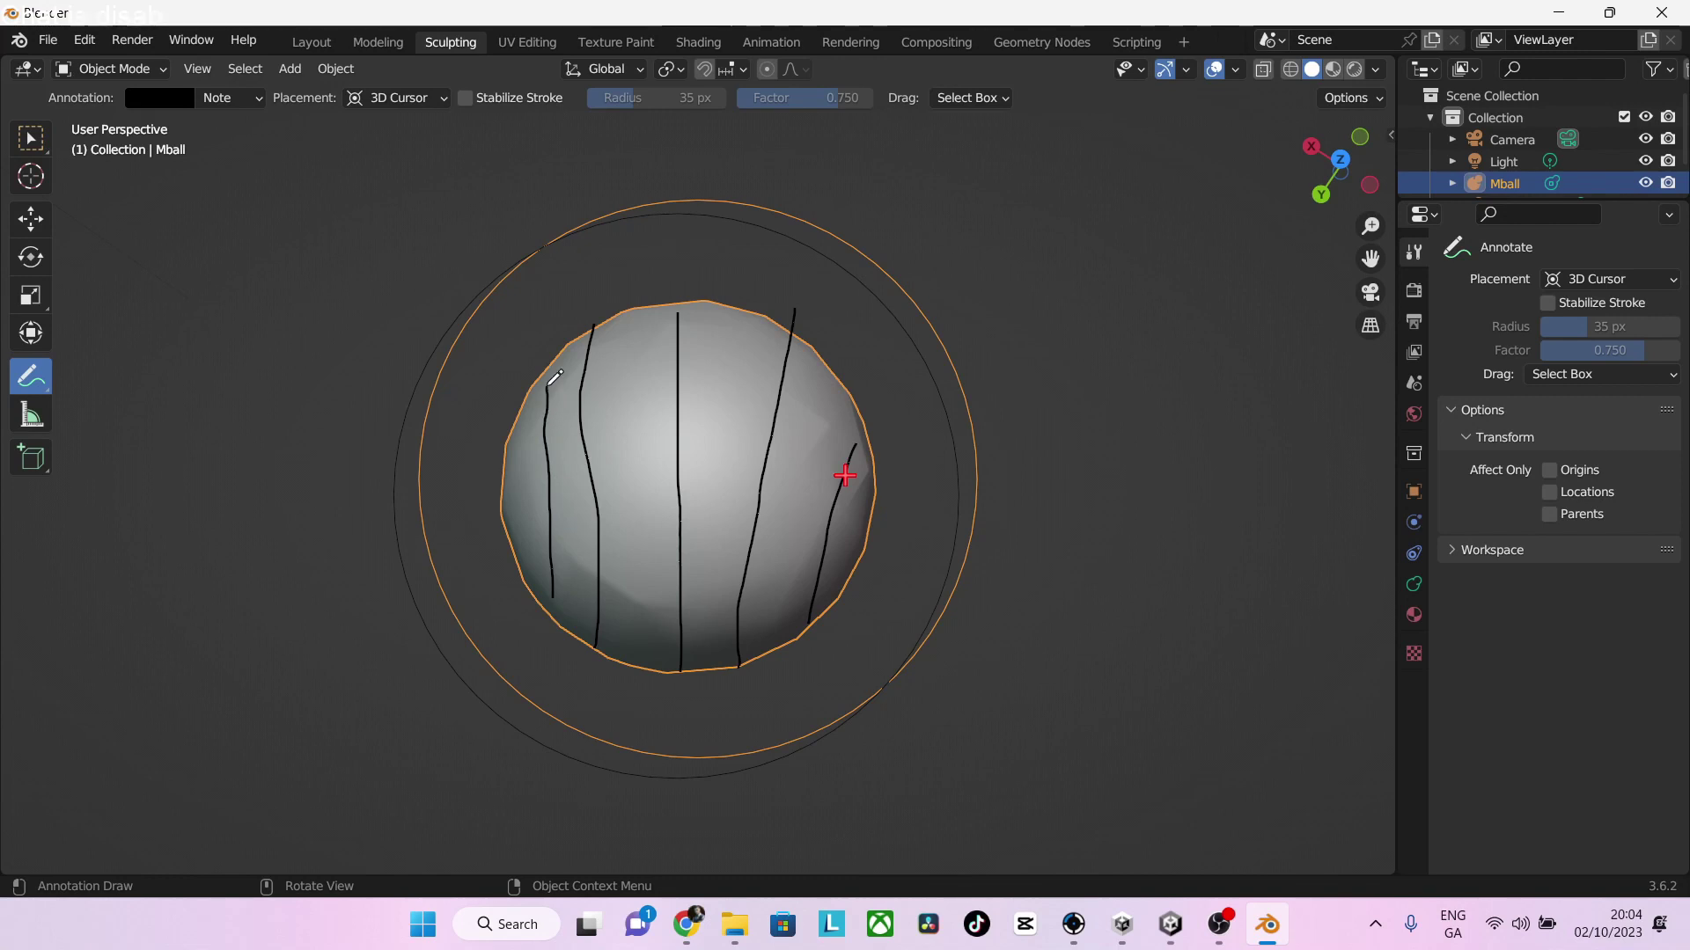
Annotate another side of the ball with curved black lines running from its upper to its lower edge
mouse_move(858, 227)
middle_mouse_down()
mouse_move(731, 253)
mouse_move(370, 267)
mouse_move(419, 132)
mouse_move(502, 844)
mouse_move(626, 784)
mouse_move(754, 853)
mouse_move(857, 159)
mouse_move(861, 215)
mouse_move(863, 200)
mouse_move(630, 113)
mouse_move(566, 853)
mouse_move(521, 830)
mouse_move(596, 808)
middle_mouse_up()
mouse_move(636, 419)
middle_mouse_down()
mouse_move(702, 347)
mouse_move(721, 352)
mouse_move(698, 373)
middle_mouse_up()
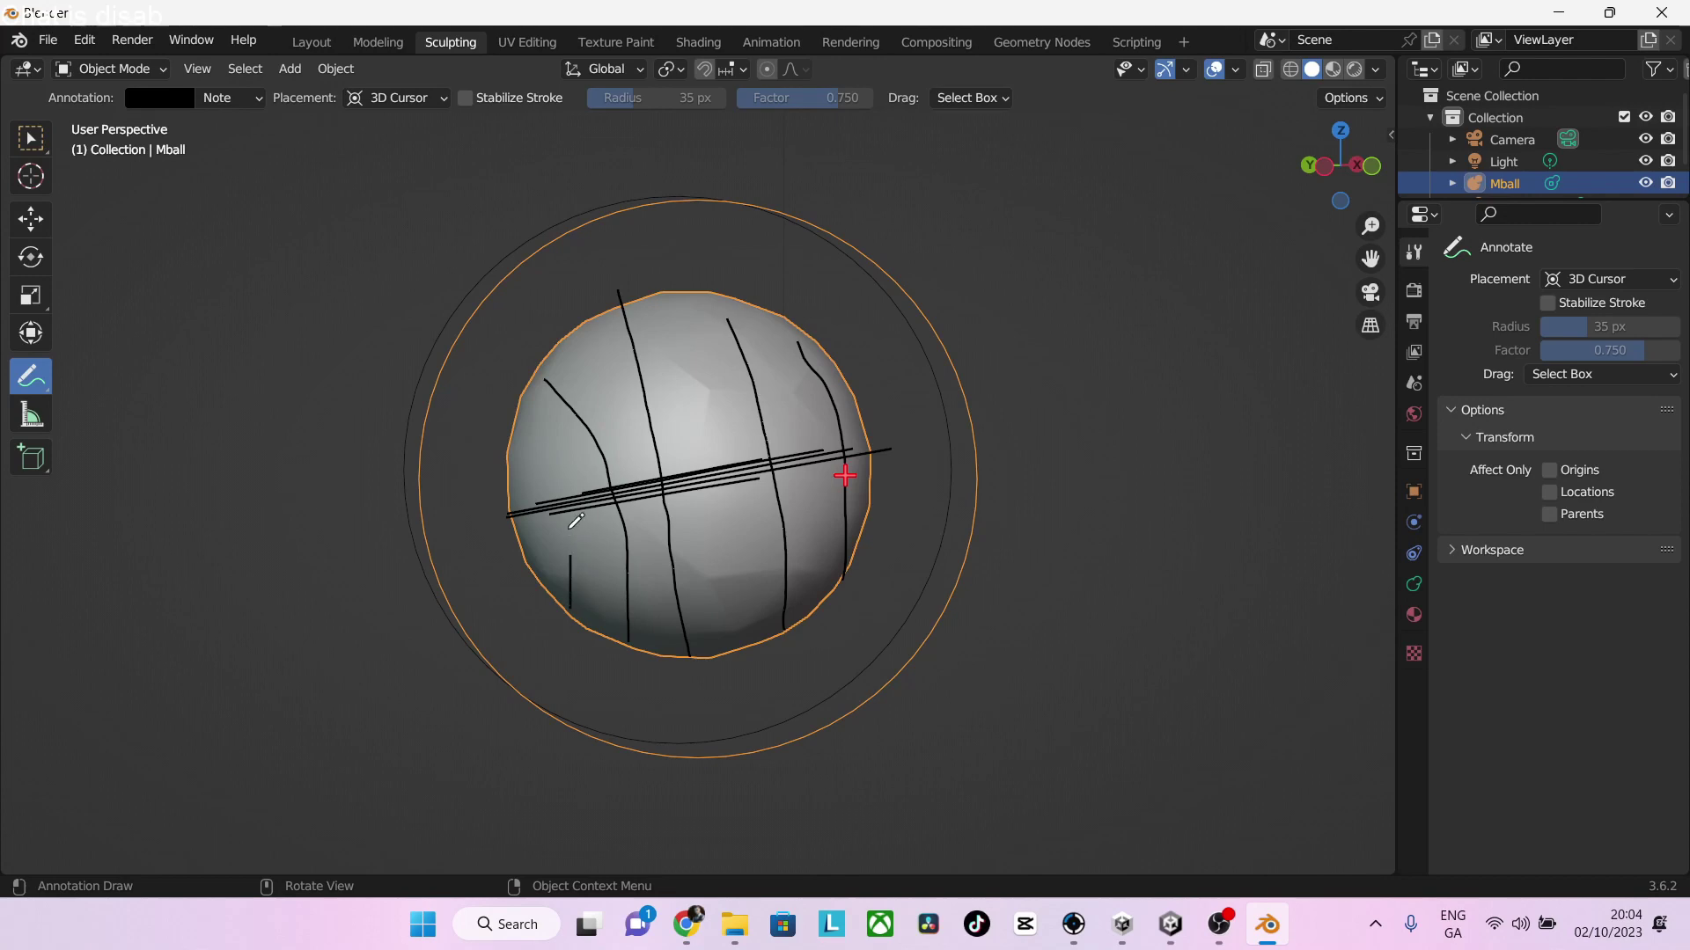
mouse_move(581, 521)
middle_mouse_down()
mouse_move(871, 546)
mouse_move(550, 437)
mouse_move(563, 457)
mouse_move(624, 466)
mouse_move(695, 436)
middle_mouse_up()
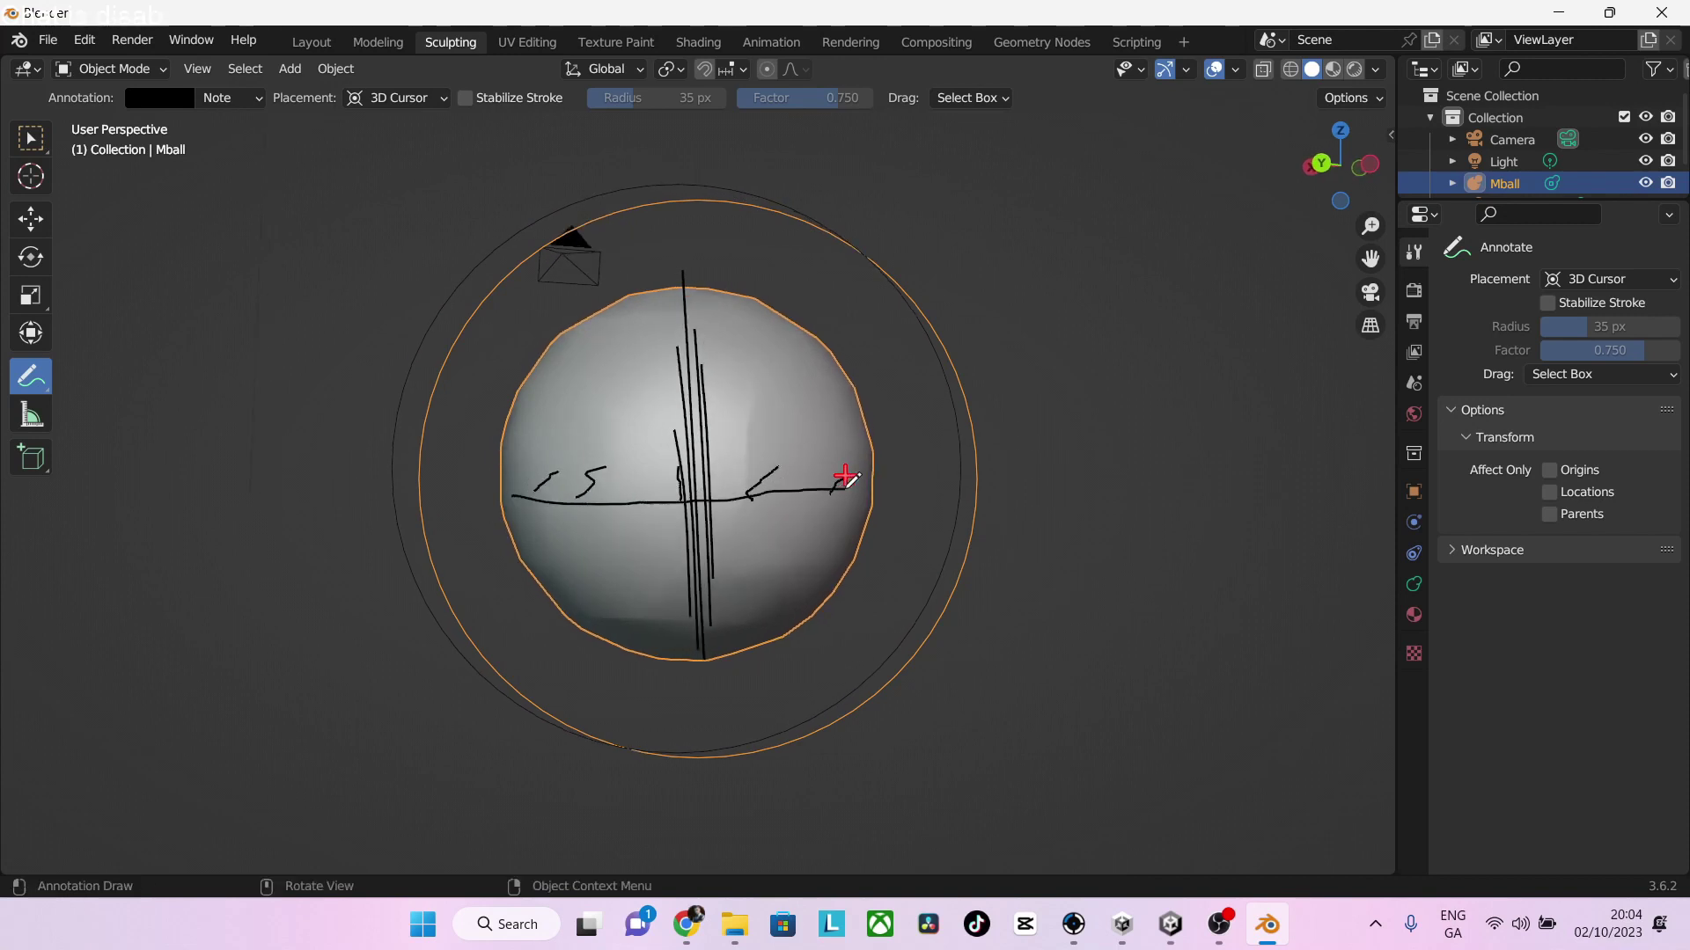
left_click_drag(576, 609, 574, 328)
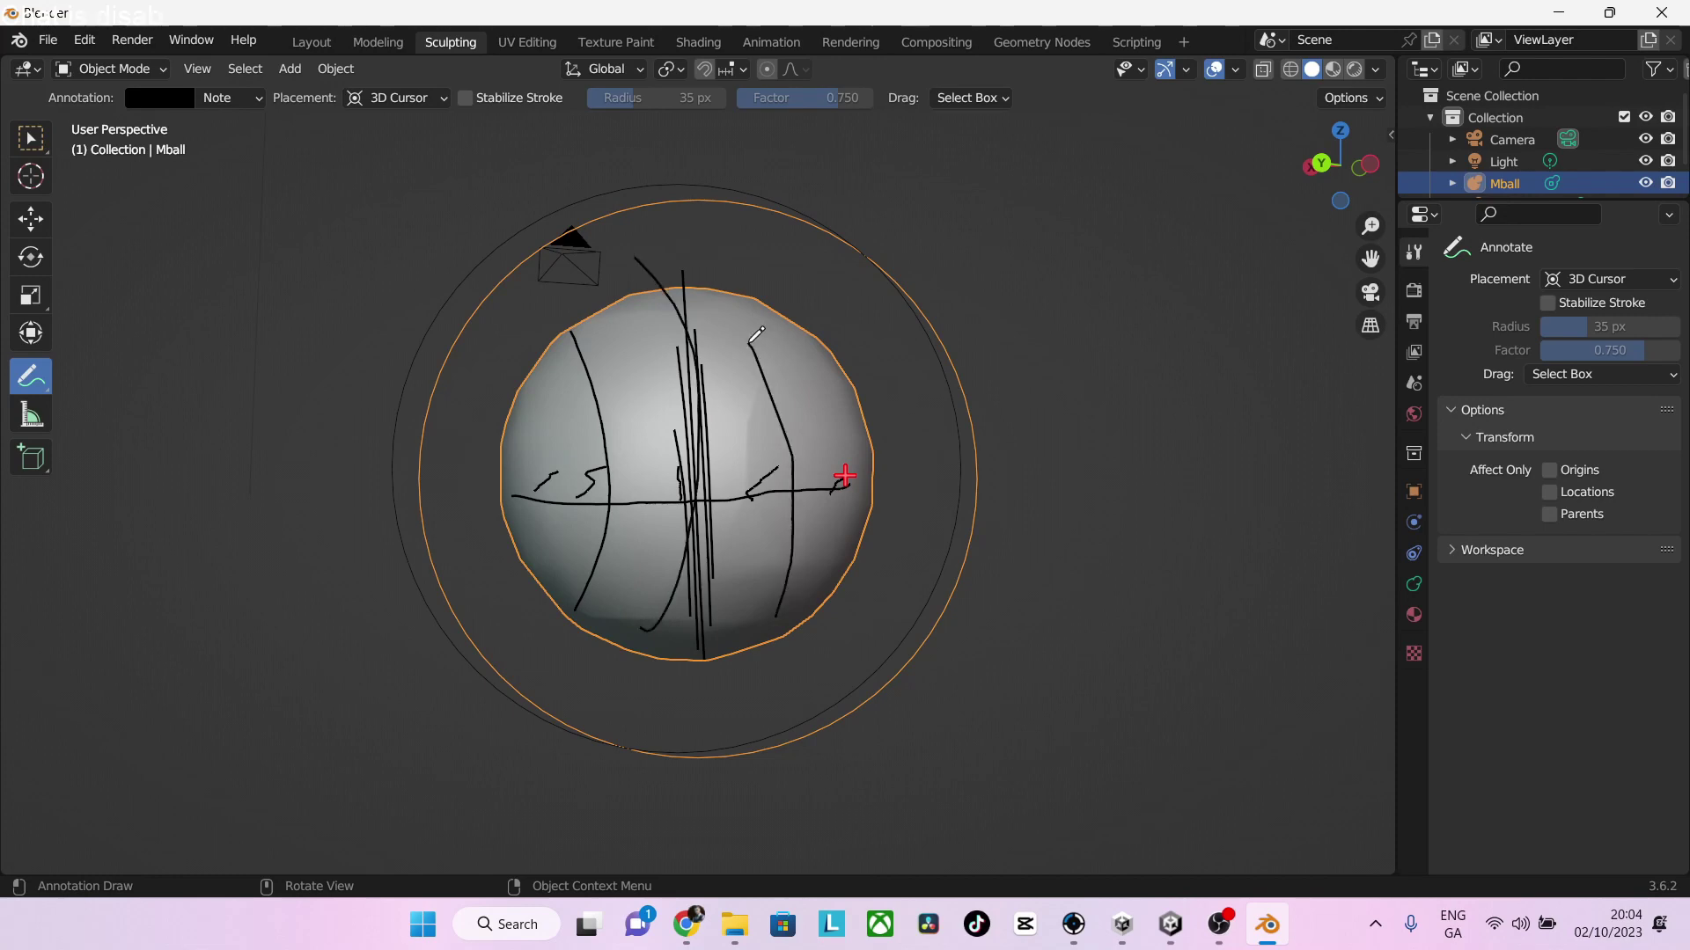
left_click_drag(828, 552, 796, 369)
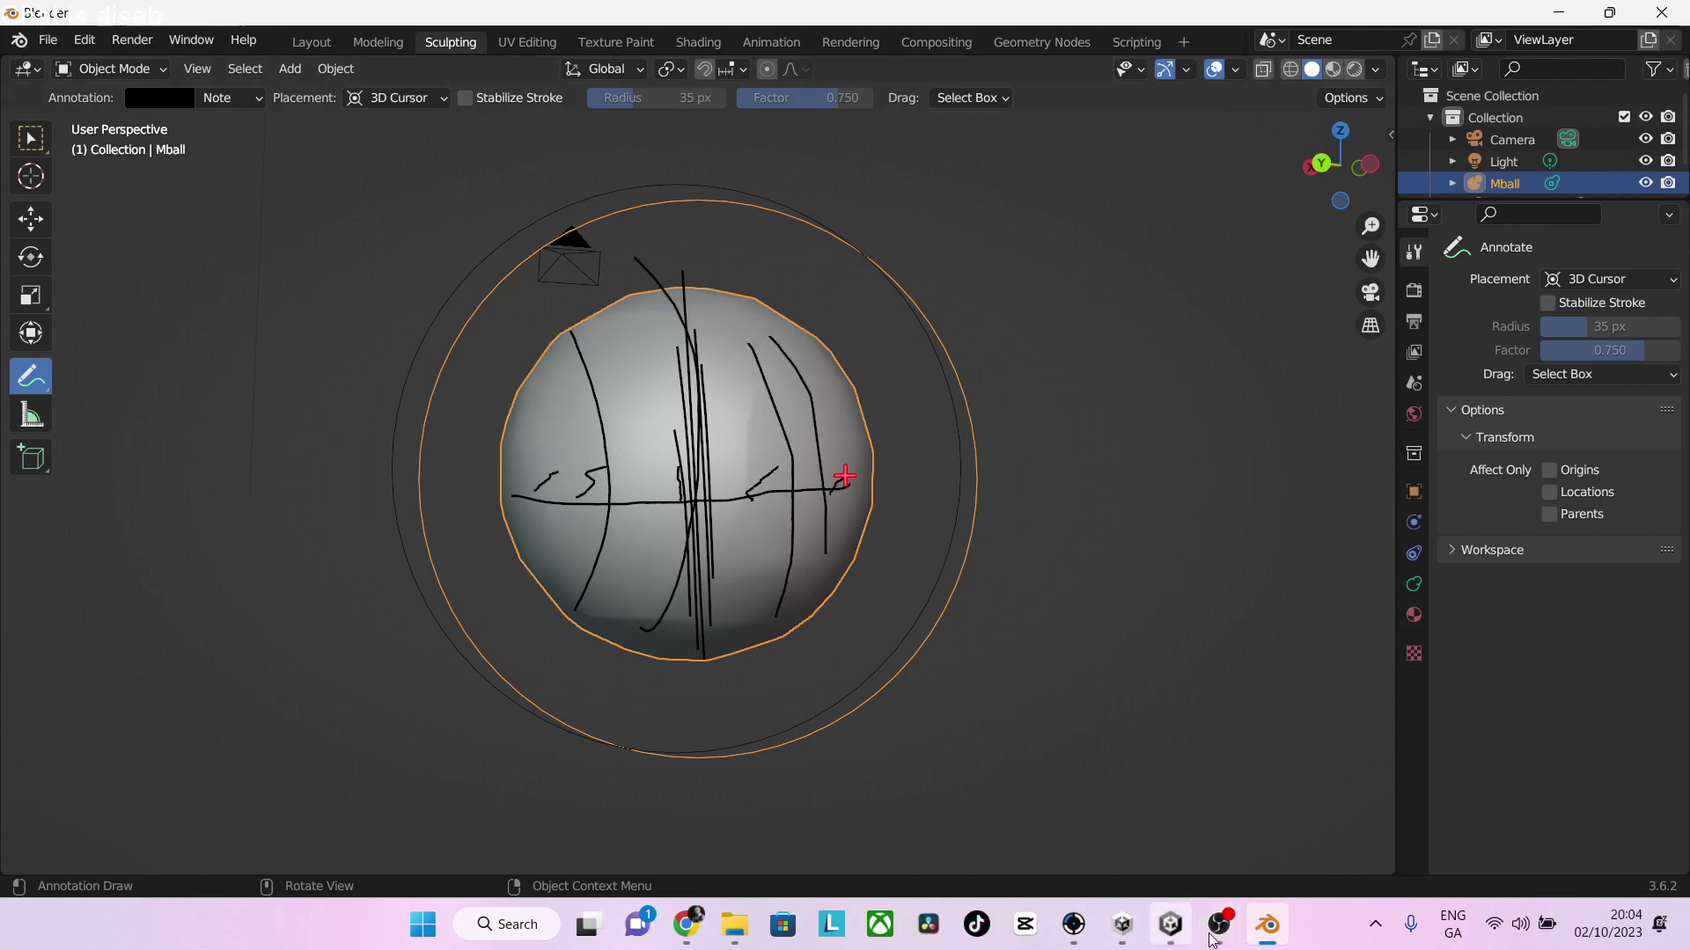
Switch to OBS and pause the screen recording
mouse_move(1219, 924)
left_click(1344, 822)
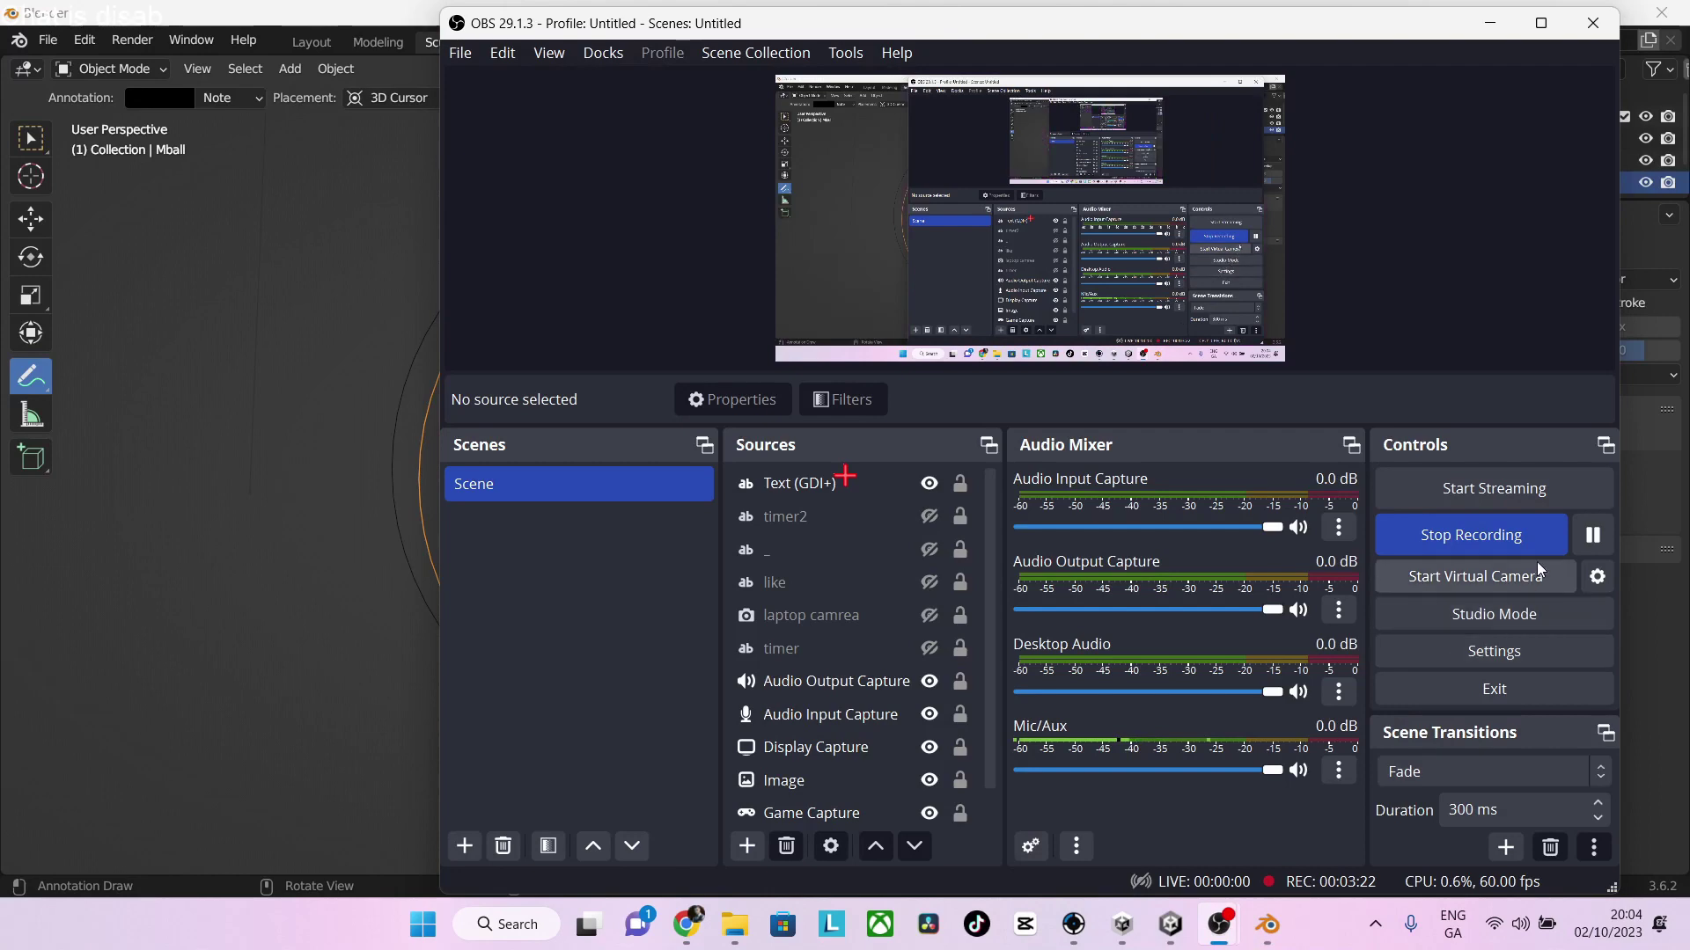
left_click(1593, 537)
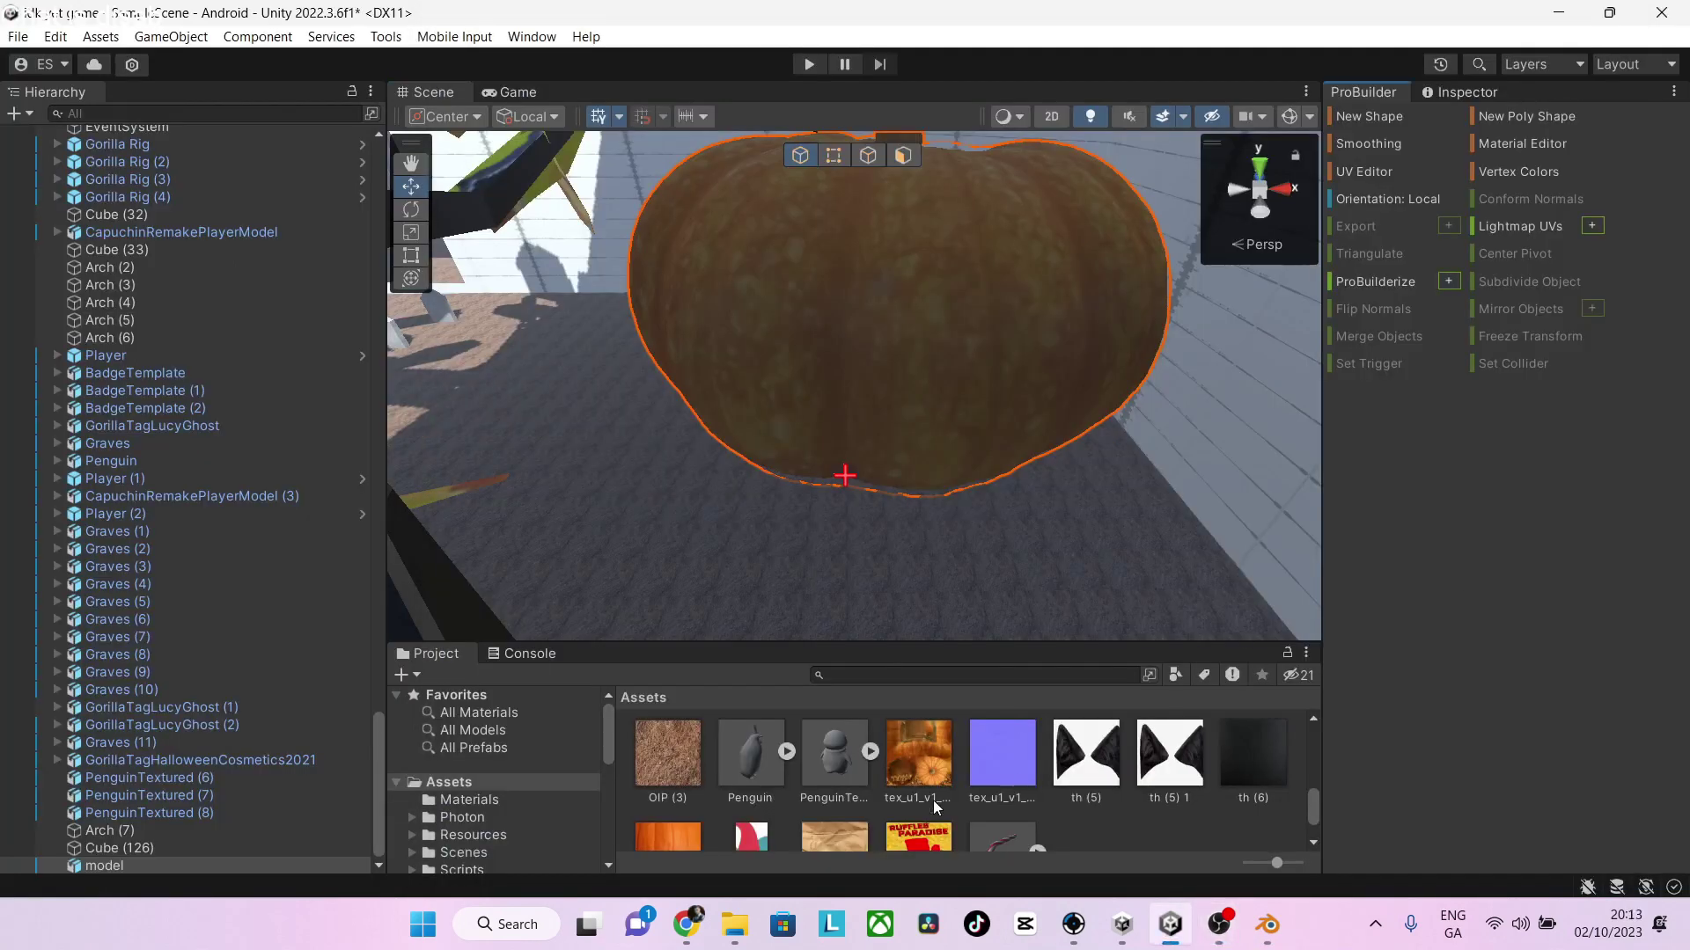
Duplicate the large pumpkin beside the tree and move the copy away from it along its local Y axis
scroll(827, 783, "up", 4)
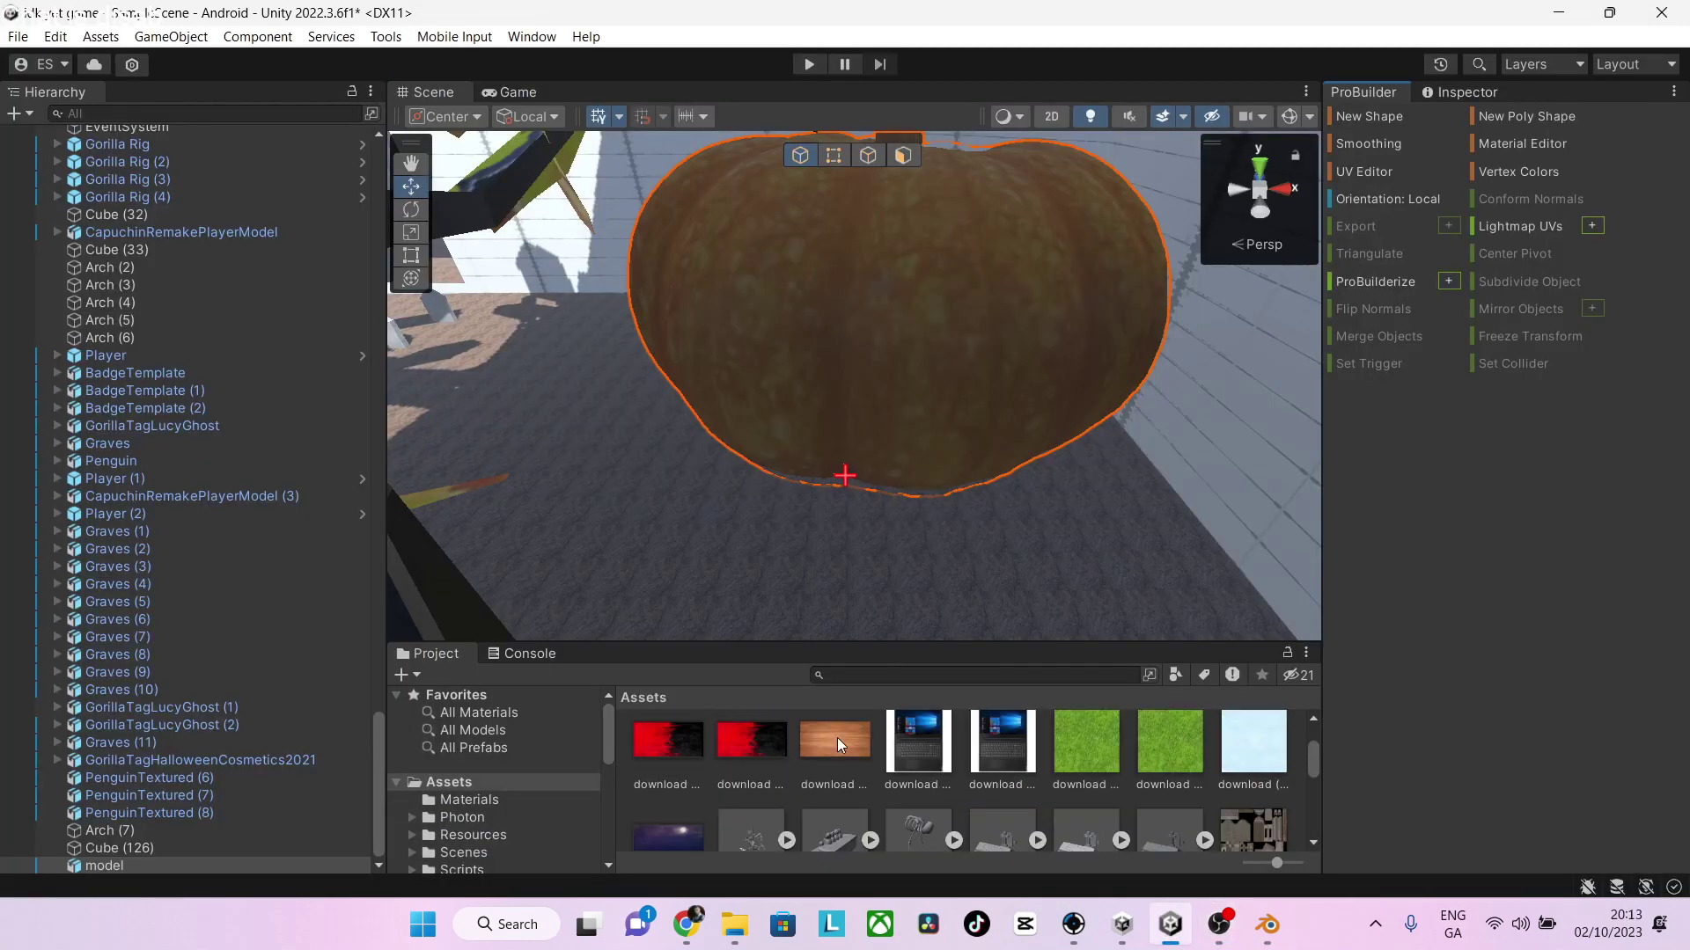
right_click_drag(832, 396, 870, 355)
key("s")
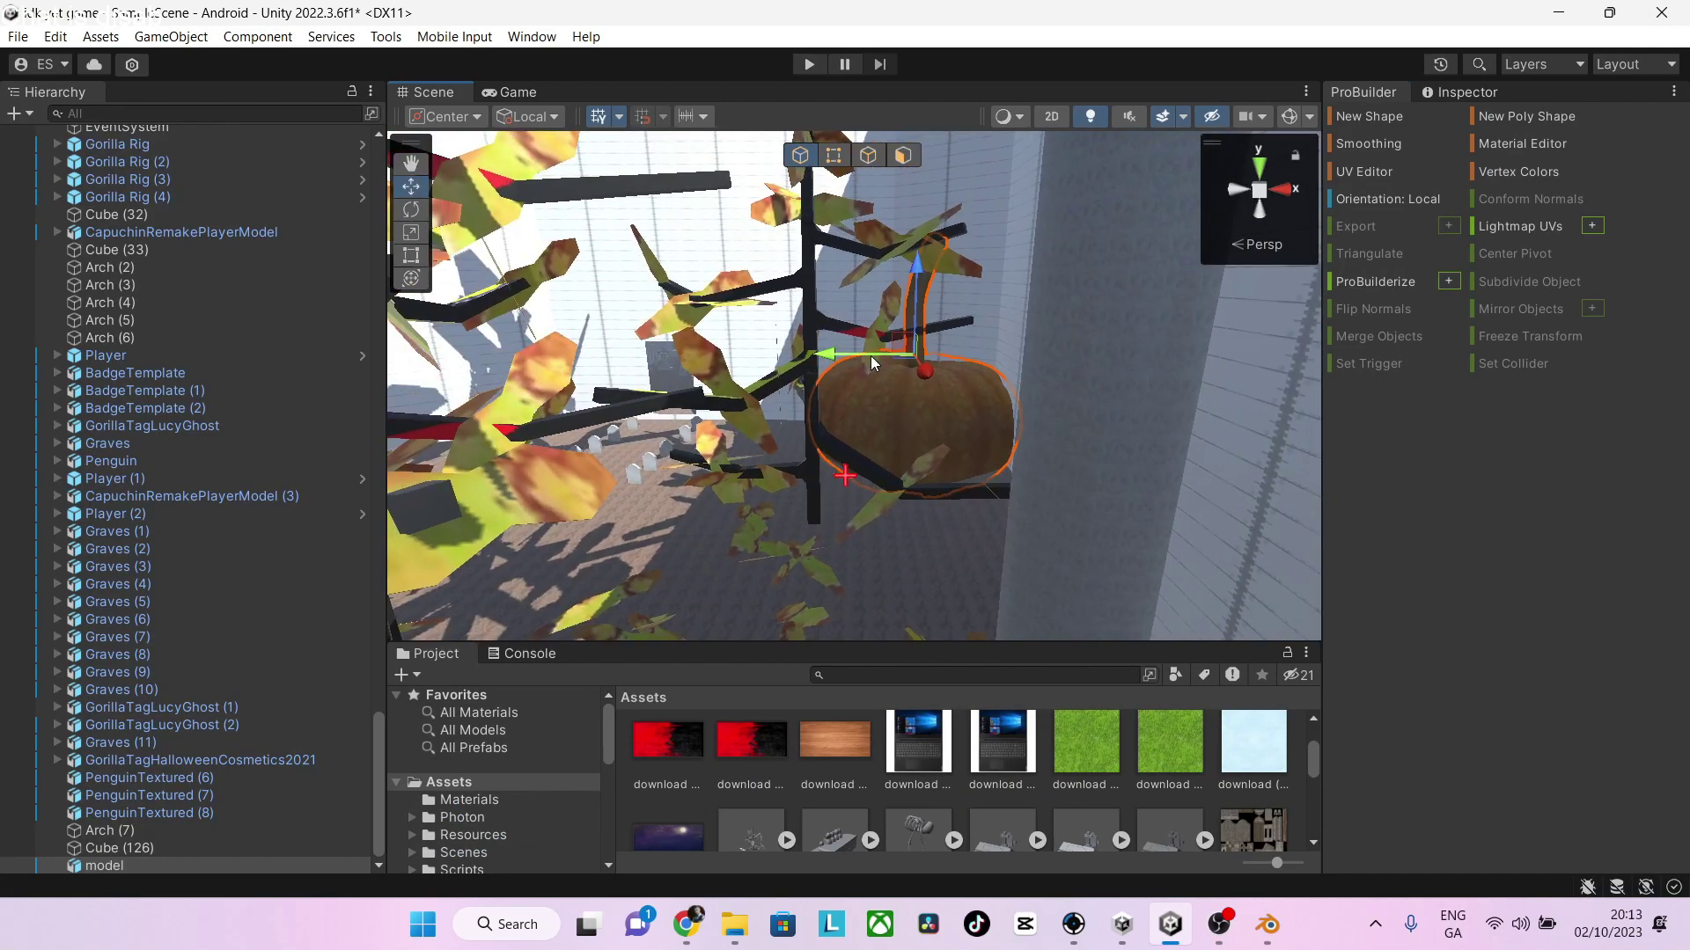
key("ctrl+d")
left_click_drag(862, 350, 749, 354)
Scale the pumpkin copy down uniformly to a small fraction of the original's size
key("e")
key("r")
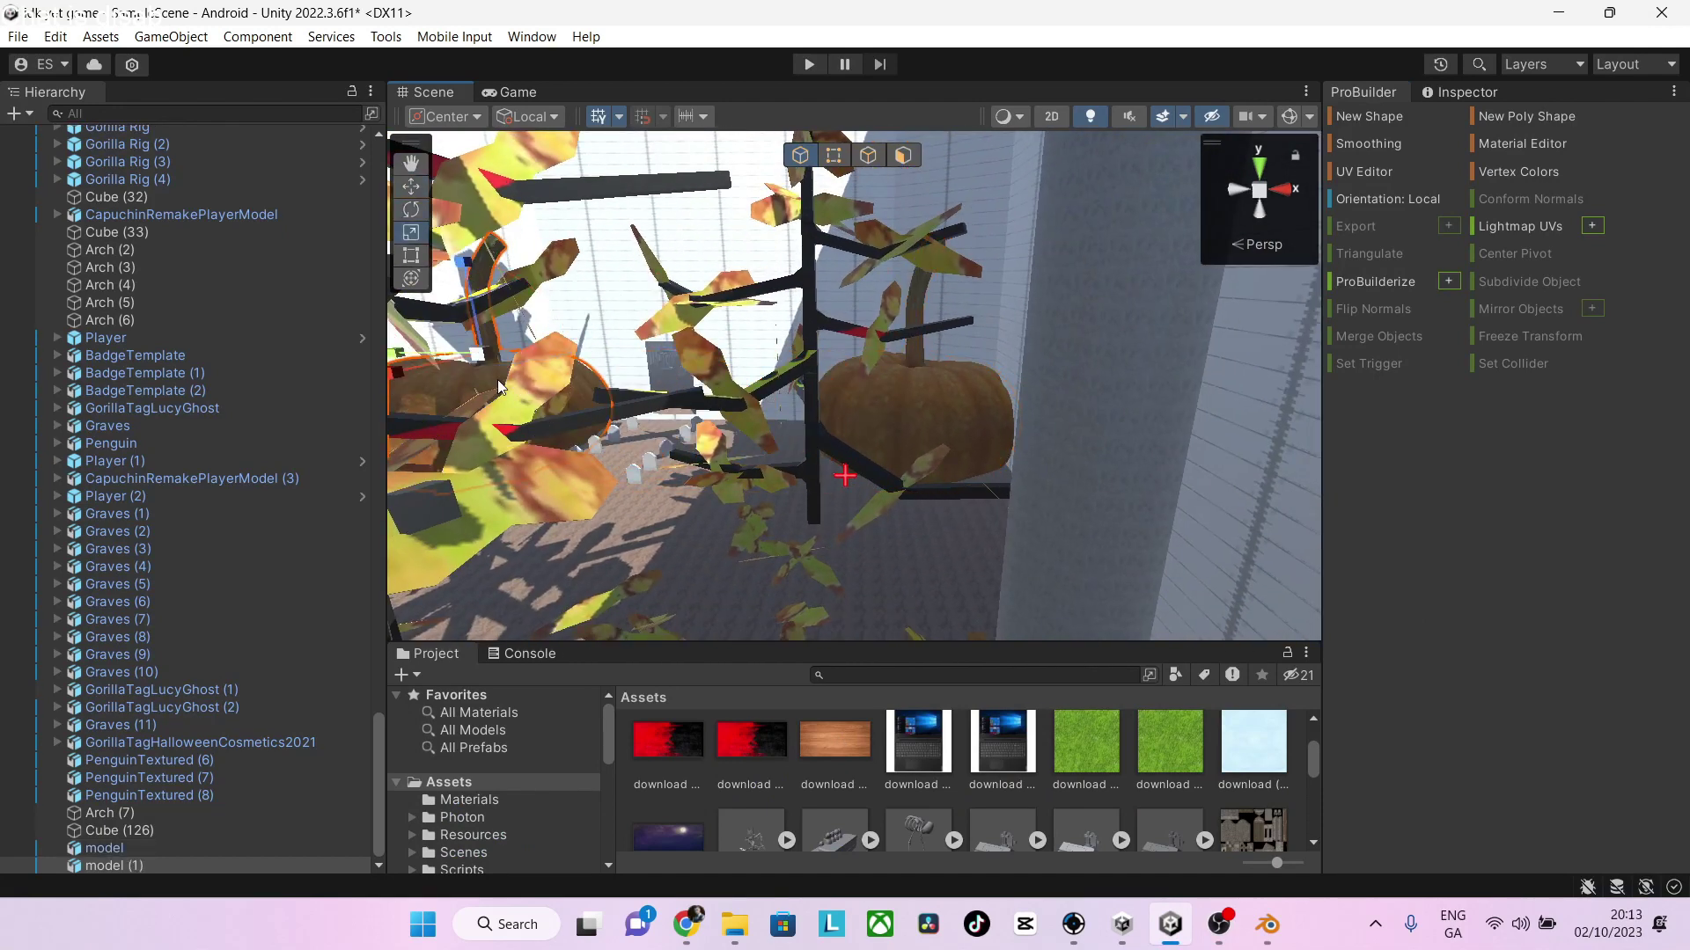
left_click_drag(487, 361, 455, 394)
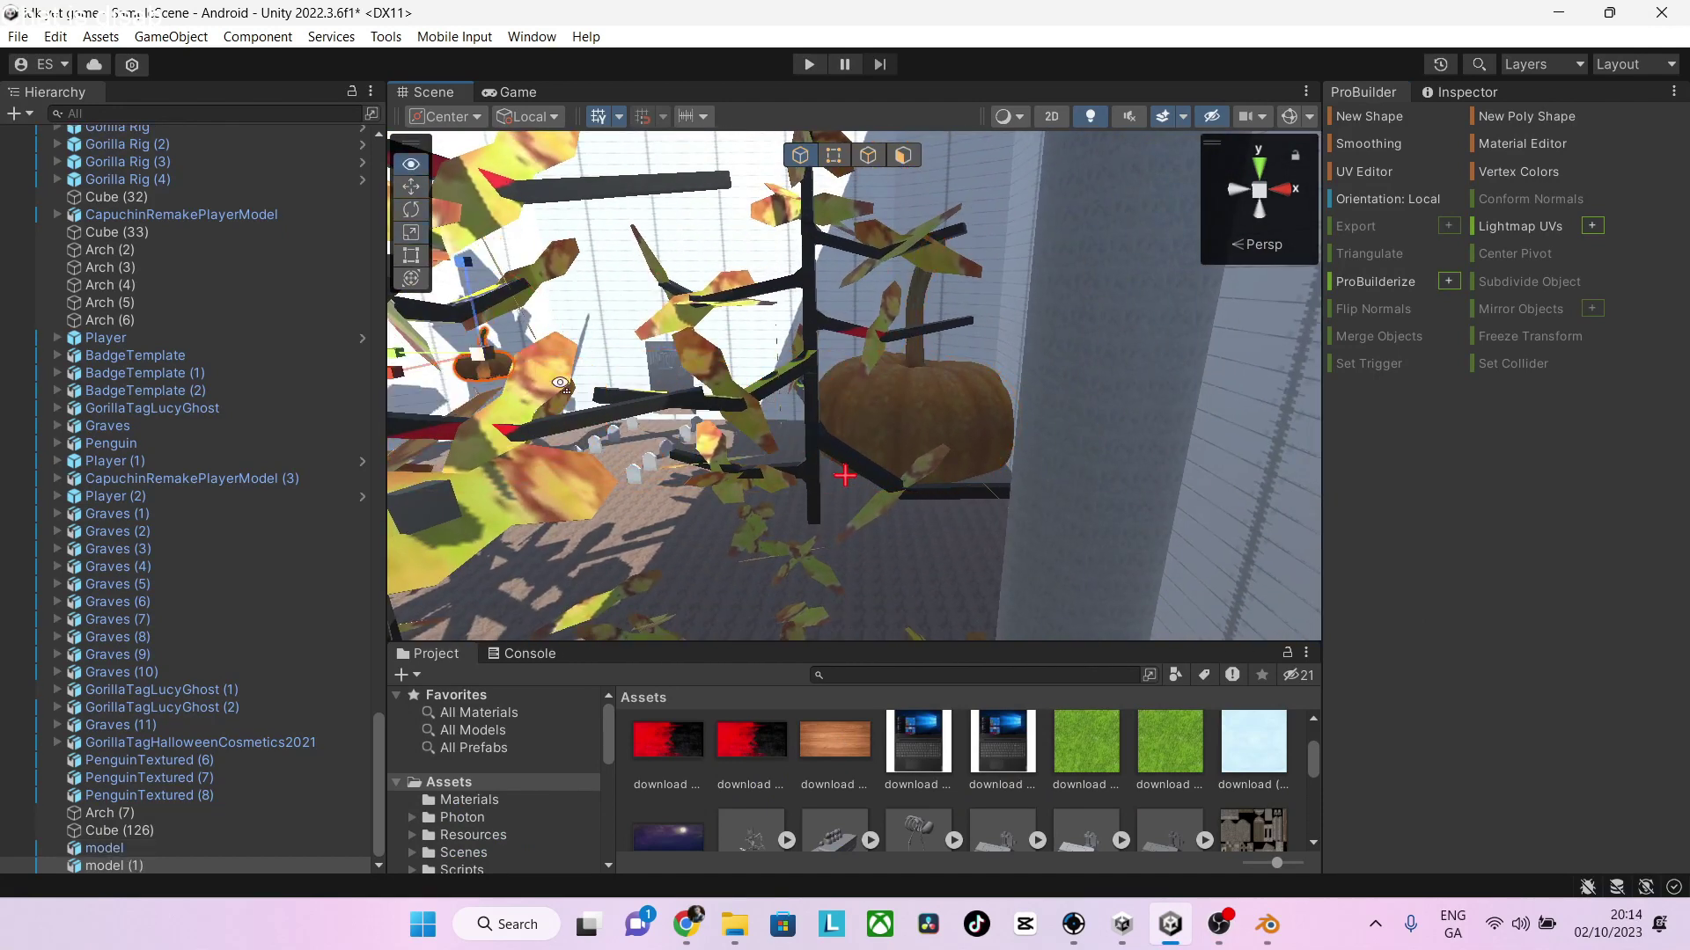
key("w")
right_click_drag(561, 384, 324, 342)
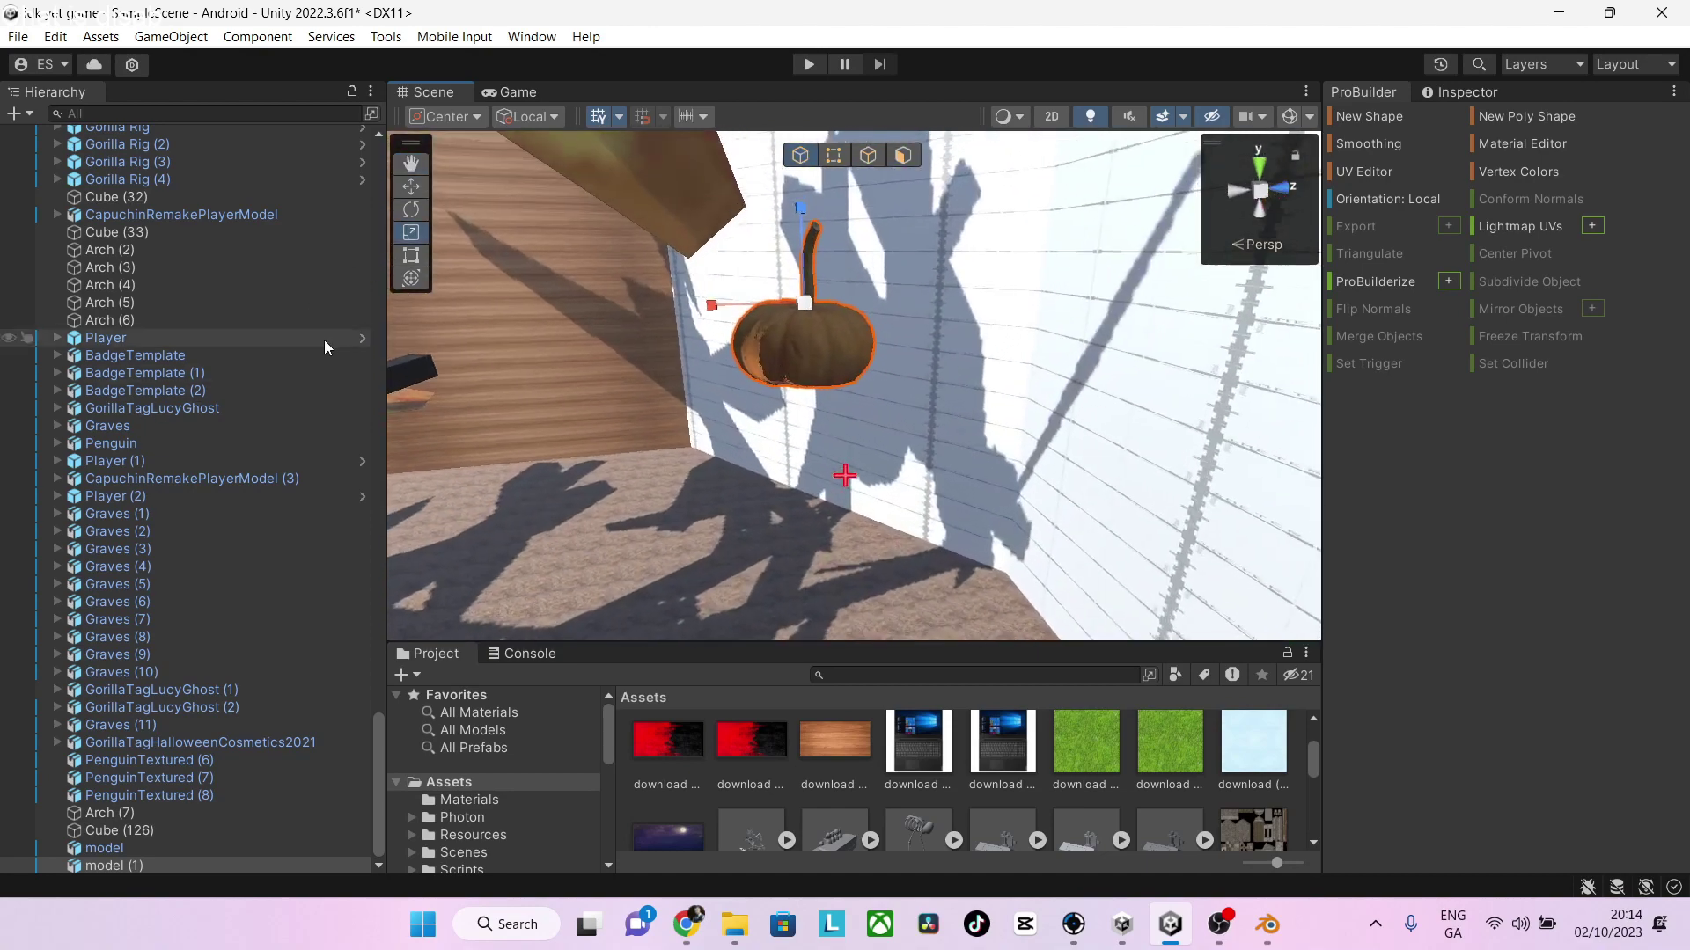
left_click(794, 254)
left_click(810, 299)
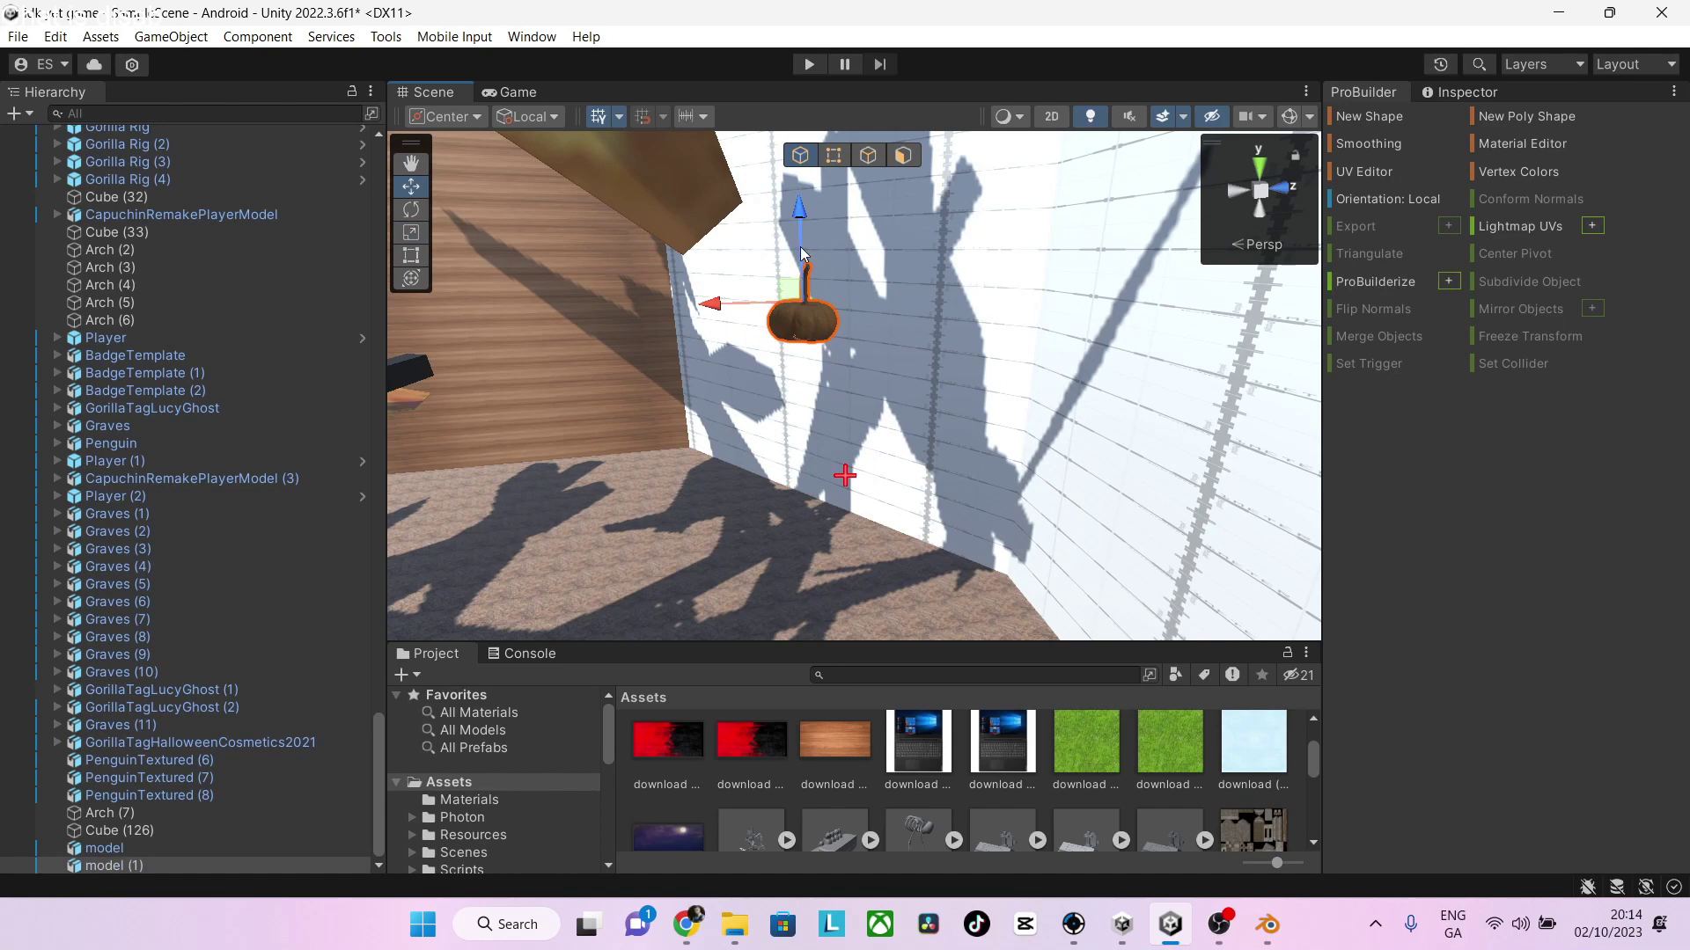
Lower the small pumpkin to the floor and slide it along its local X axis near the planked wall
left_click_drag(801, 253, 790, 512)
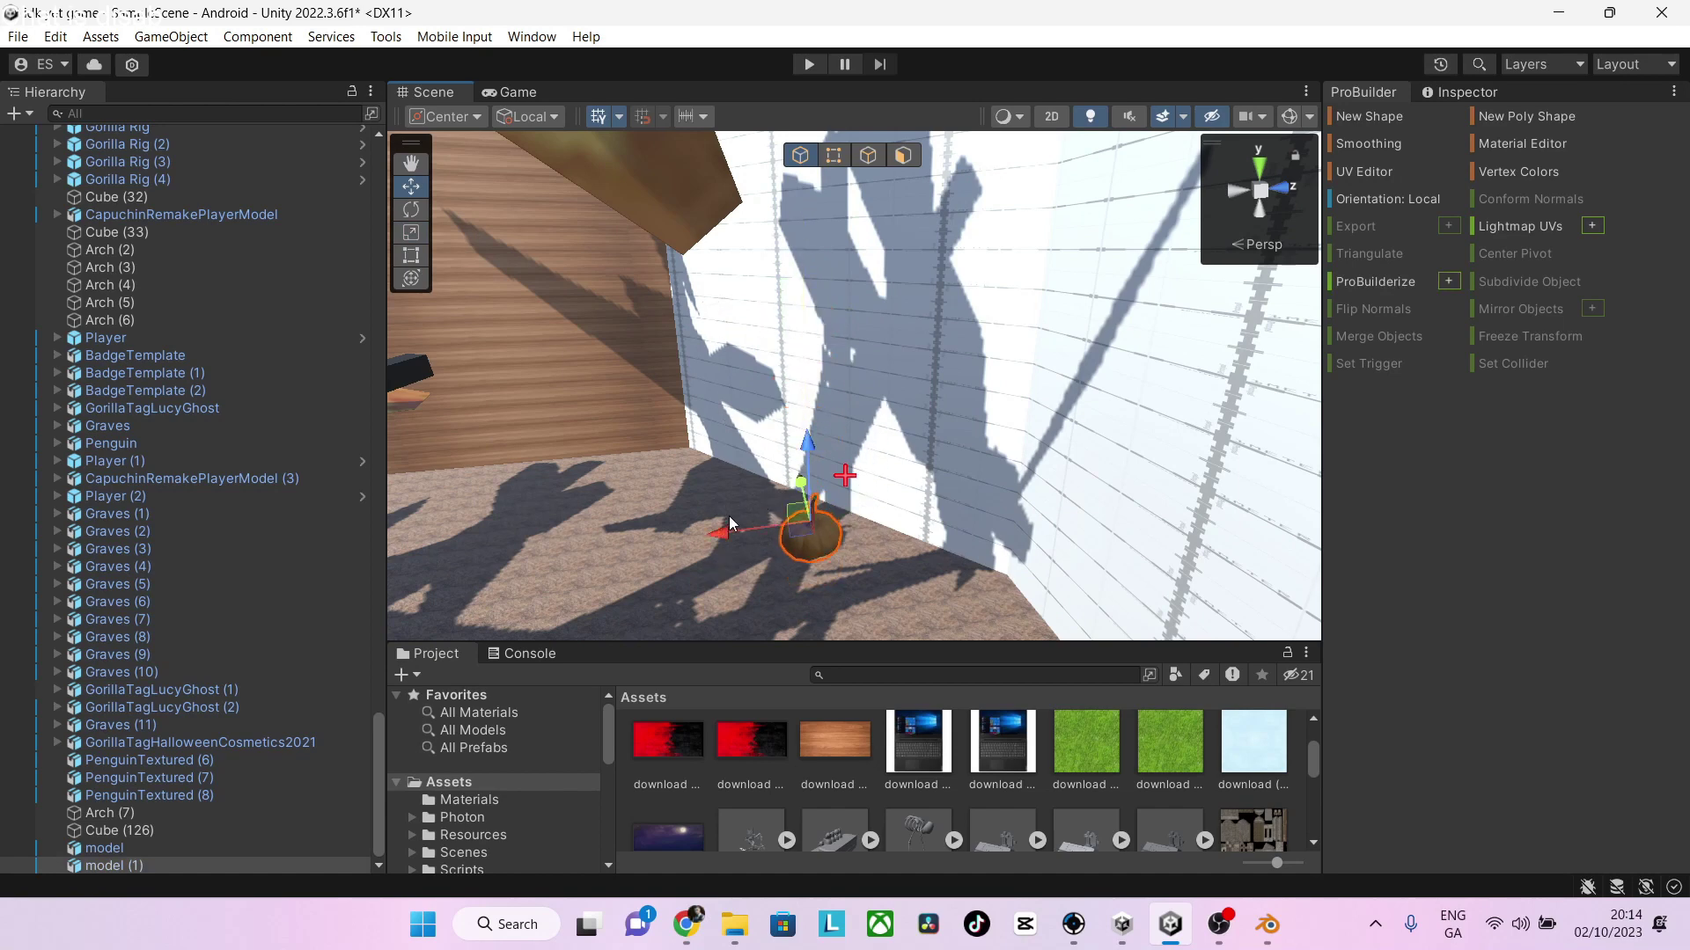
left_click_drag(1090, 547, 1131, 541)
key("d")
right_click_drag(1132, 541, 572, 447)
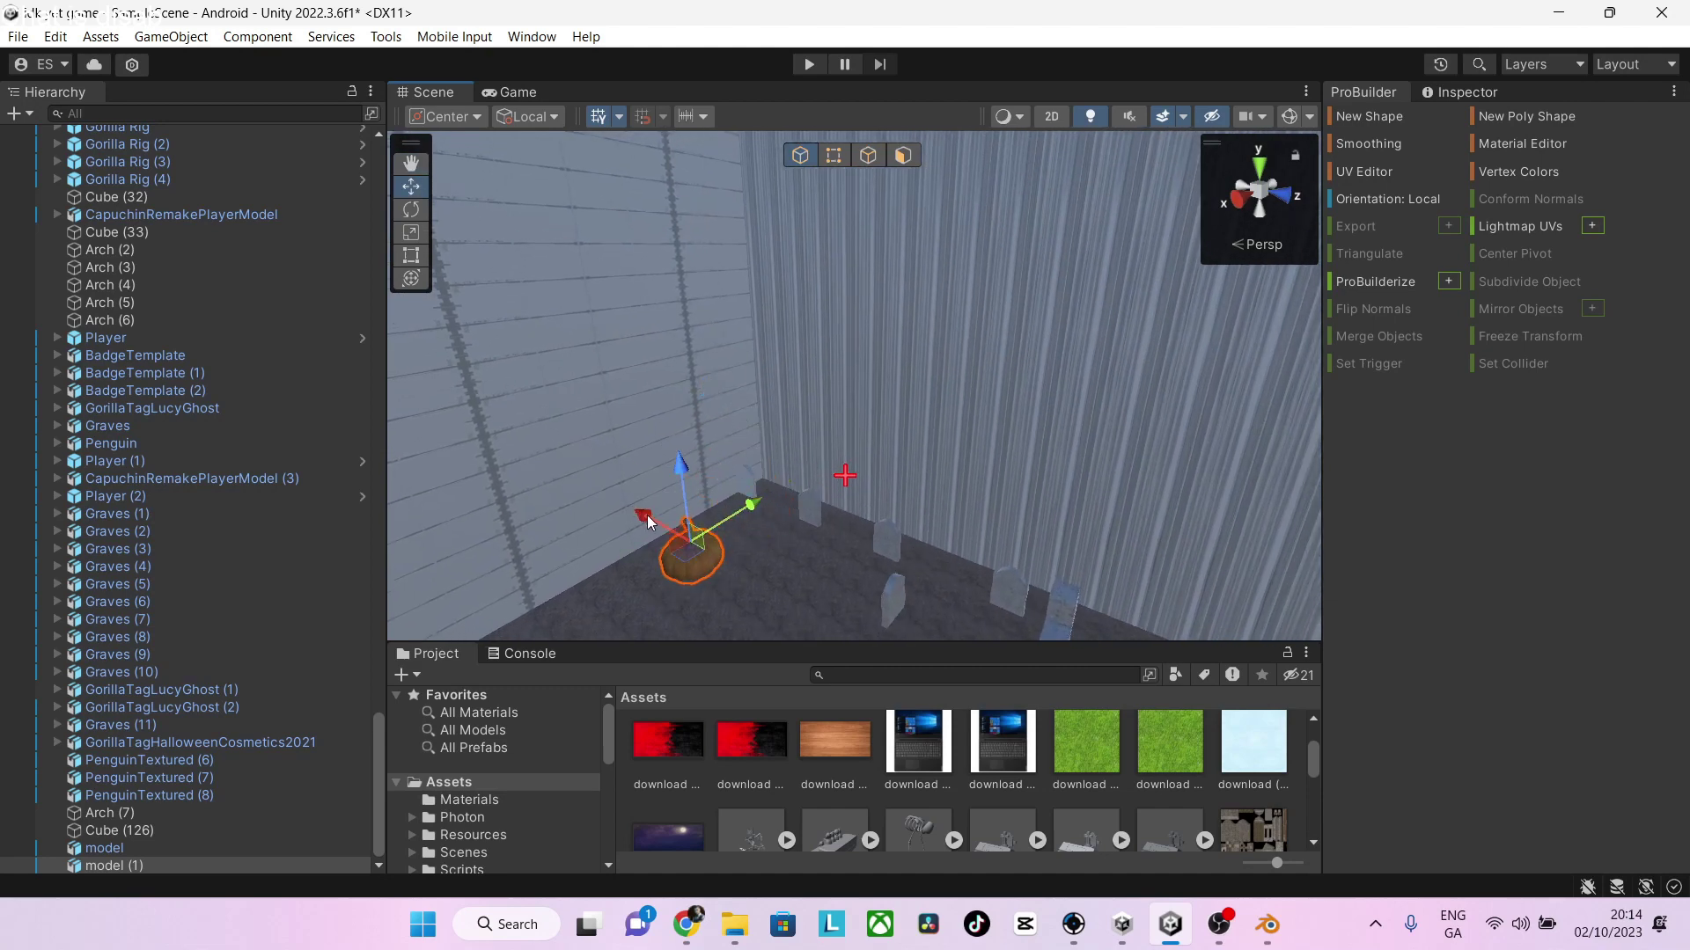
left_click_drag(647, 515, 489, 588)
Duplicate the small pumpkin twice and spread the copies among the gravestones, the second one beside the corrugated wall
key("ctrl+d")
key("s")
right_click_drag(748, 440, 607, 437)
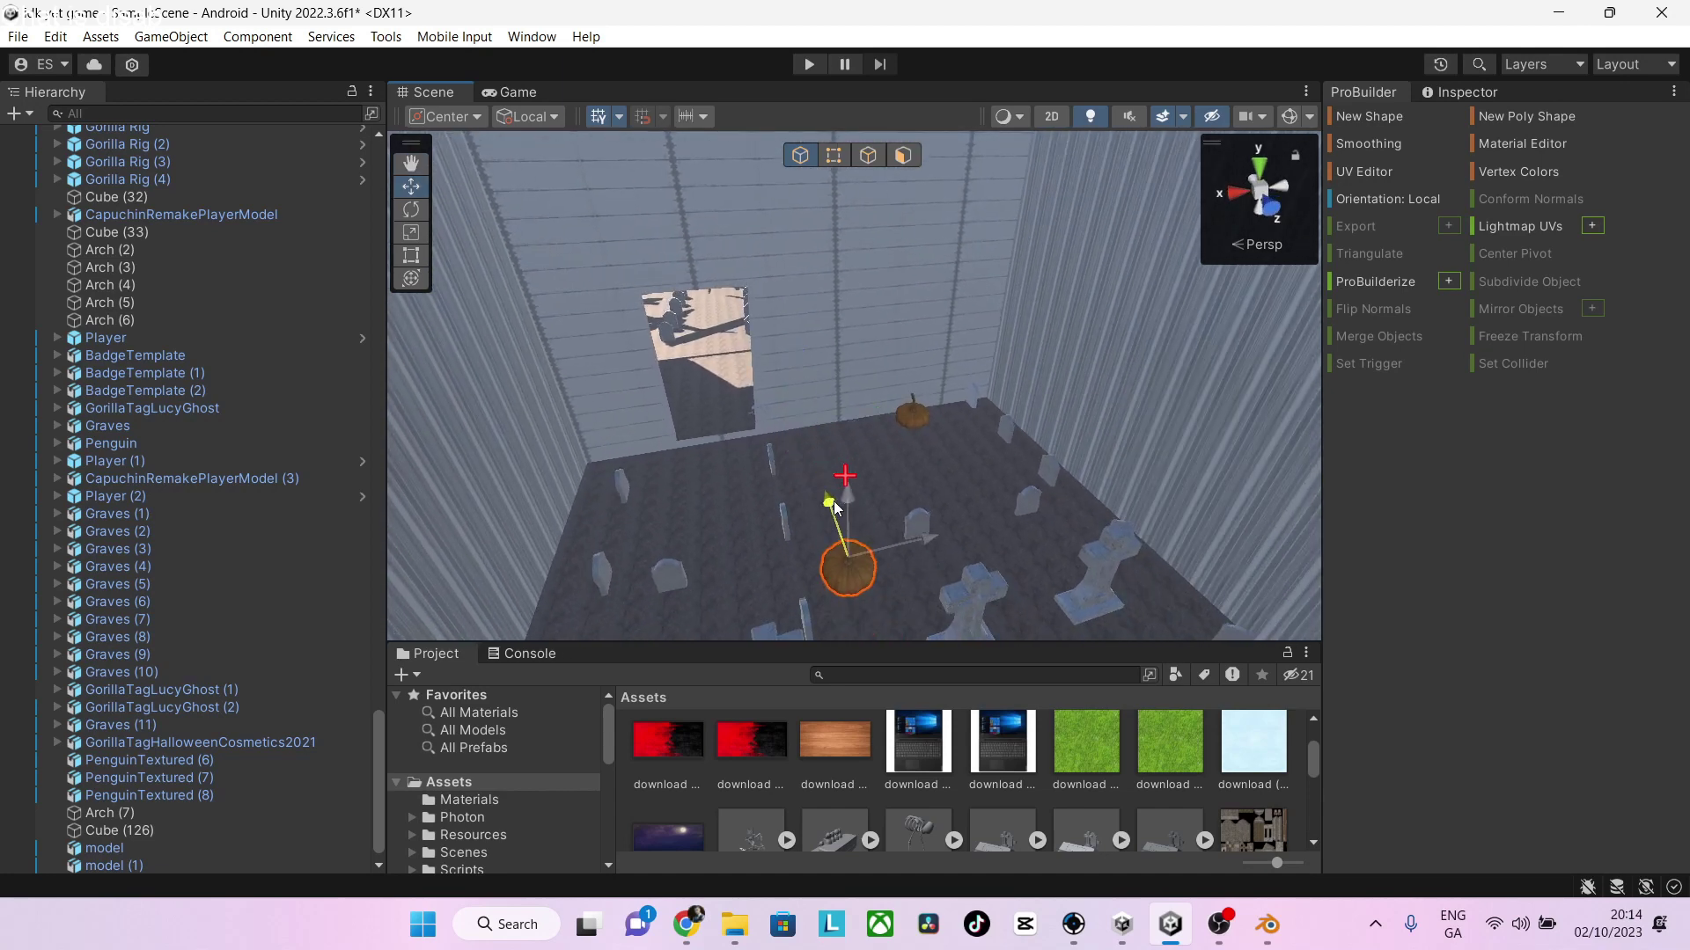
left_click_drag(908, 550, 611, 593)
left_click(858, 566)
key("s")
right_click_drag(611, 593, 409, 544)
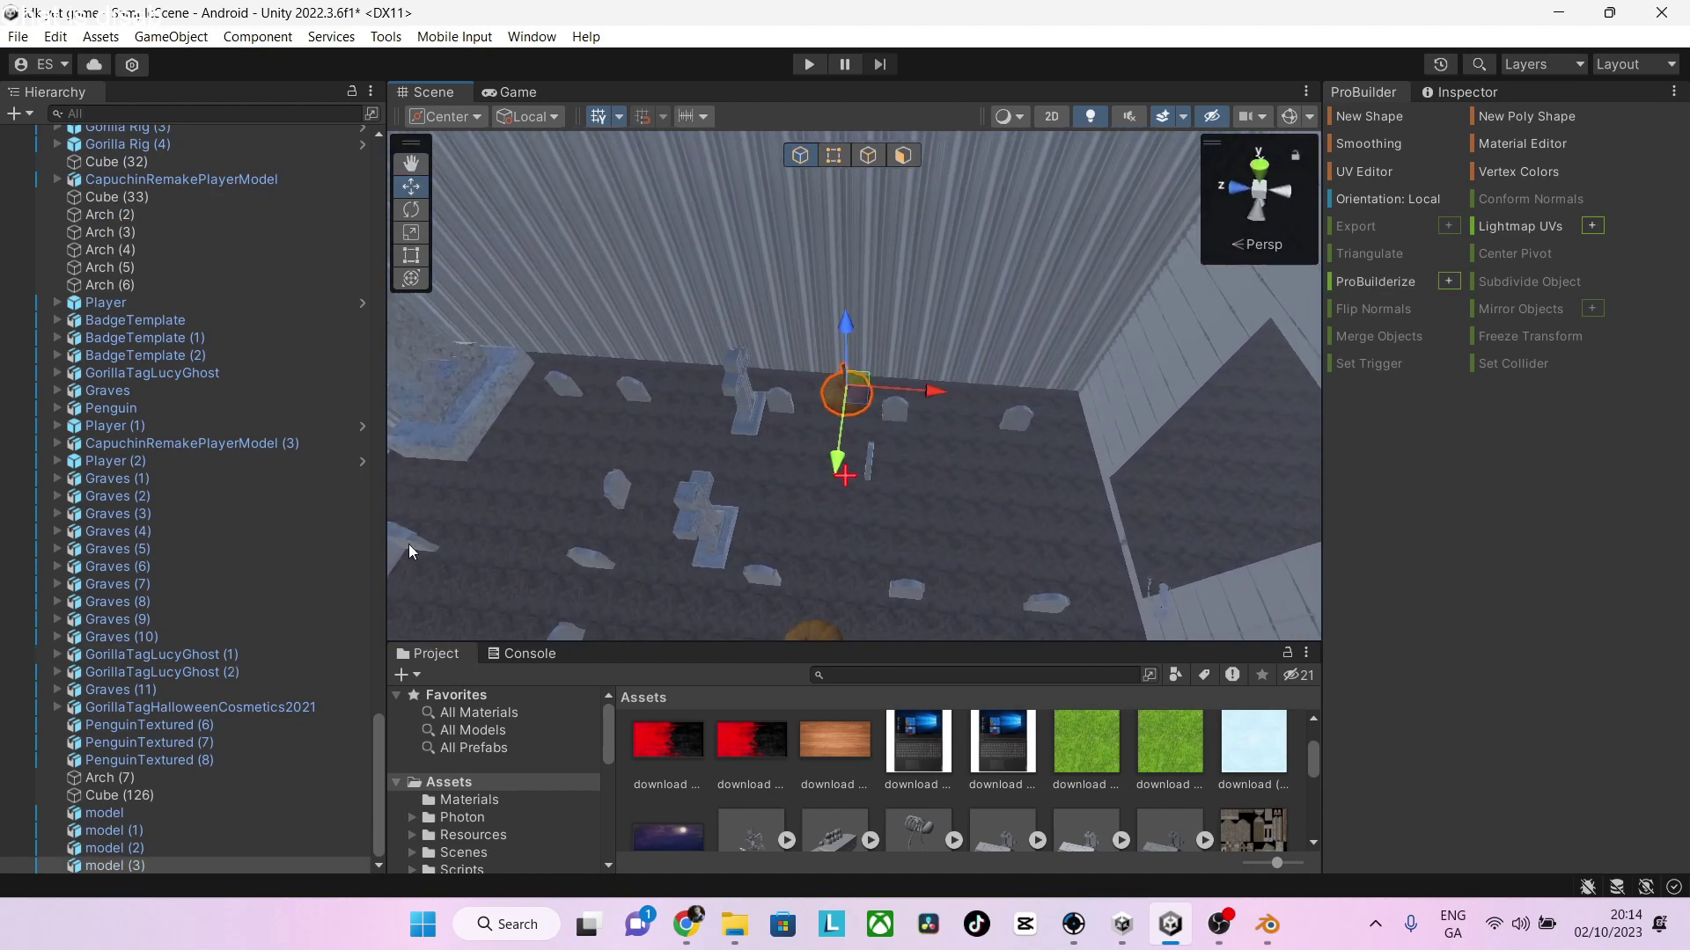
Duplicate the pumpkin beside the corrugated wall and move the new copy away from that wall, across the graveyard
key("ctrl+d")
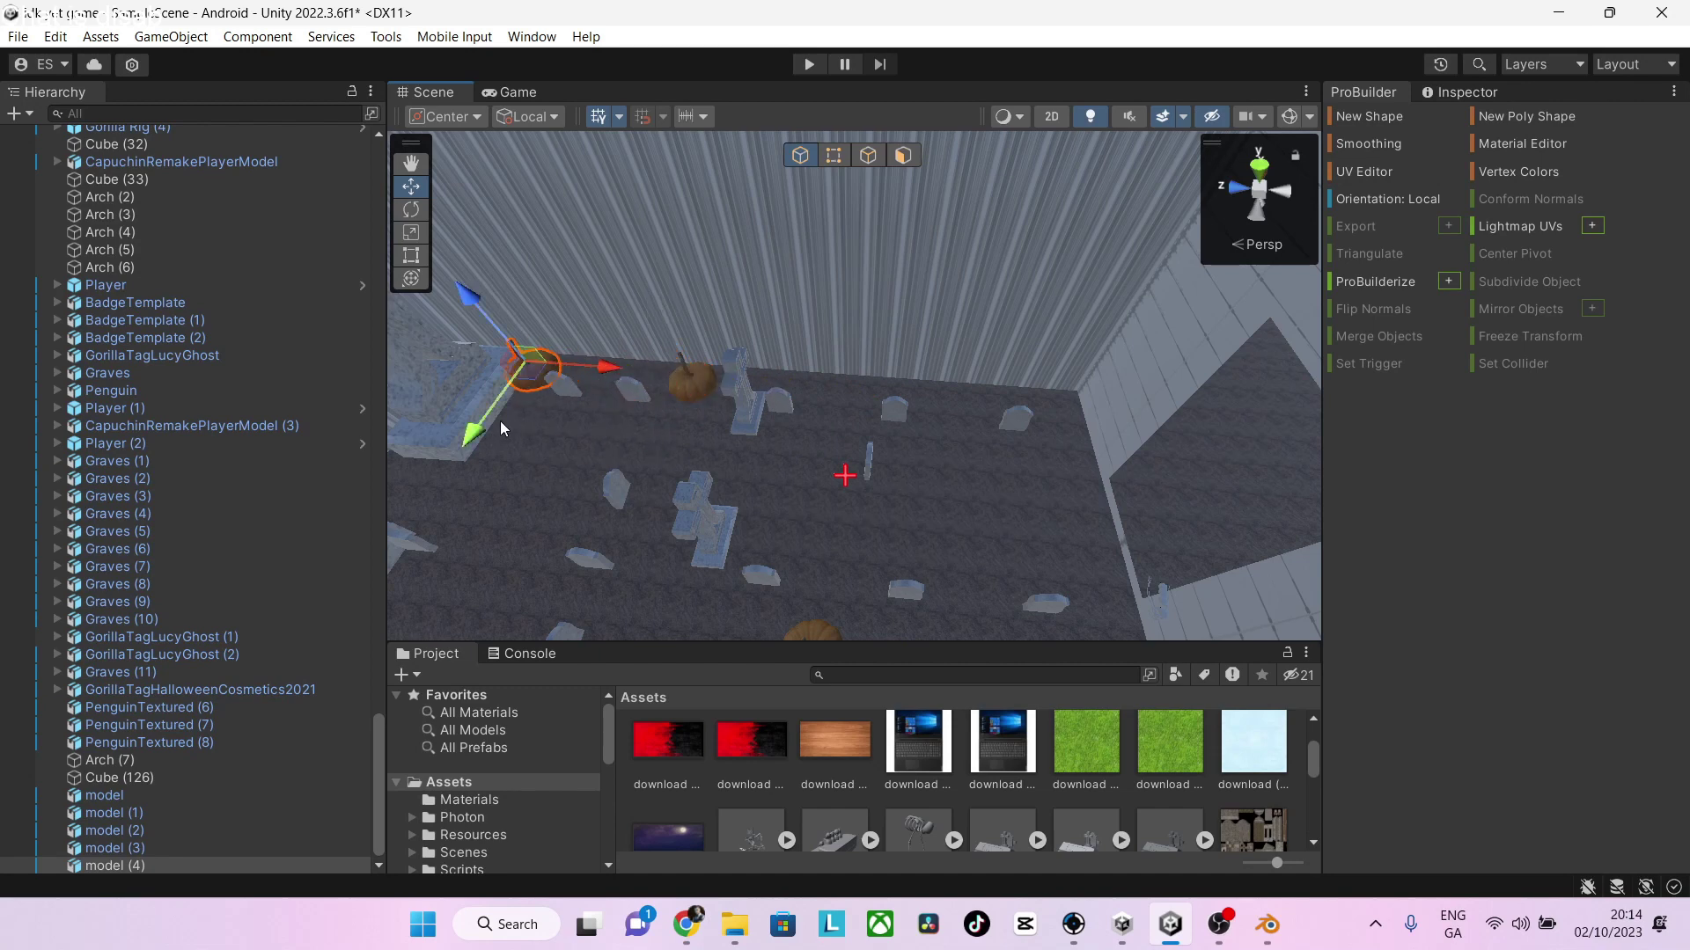
left_click_drag(472, 418, 439, 517)
left_click(525, 378)
left_click_drag(475, 435, 404, 622)
right_click_drag(695, 458, 345, 261)
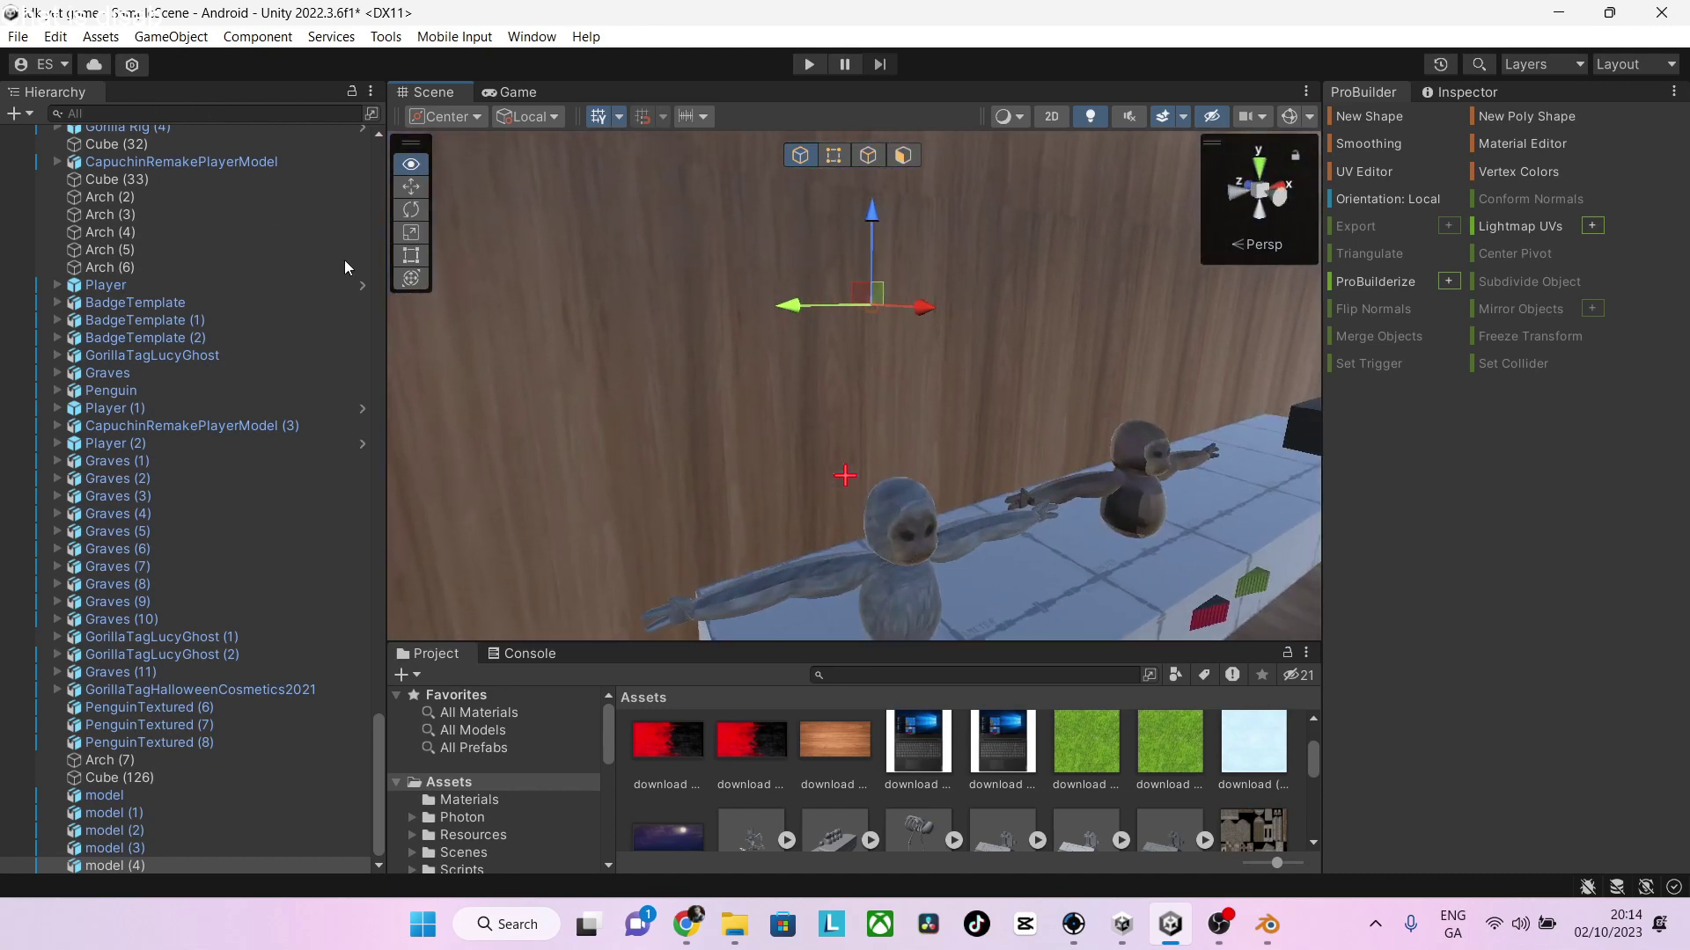
Reposition the two capuchin player models along the shop counter, shifting the grey one slightly farther from the brown one
left_click(924, 551)
right_click_drag(949, 512, 954, 594)
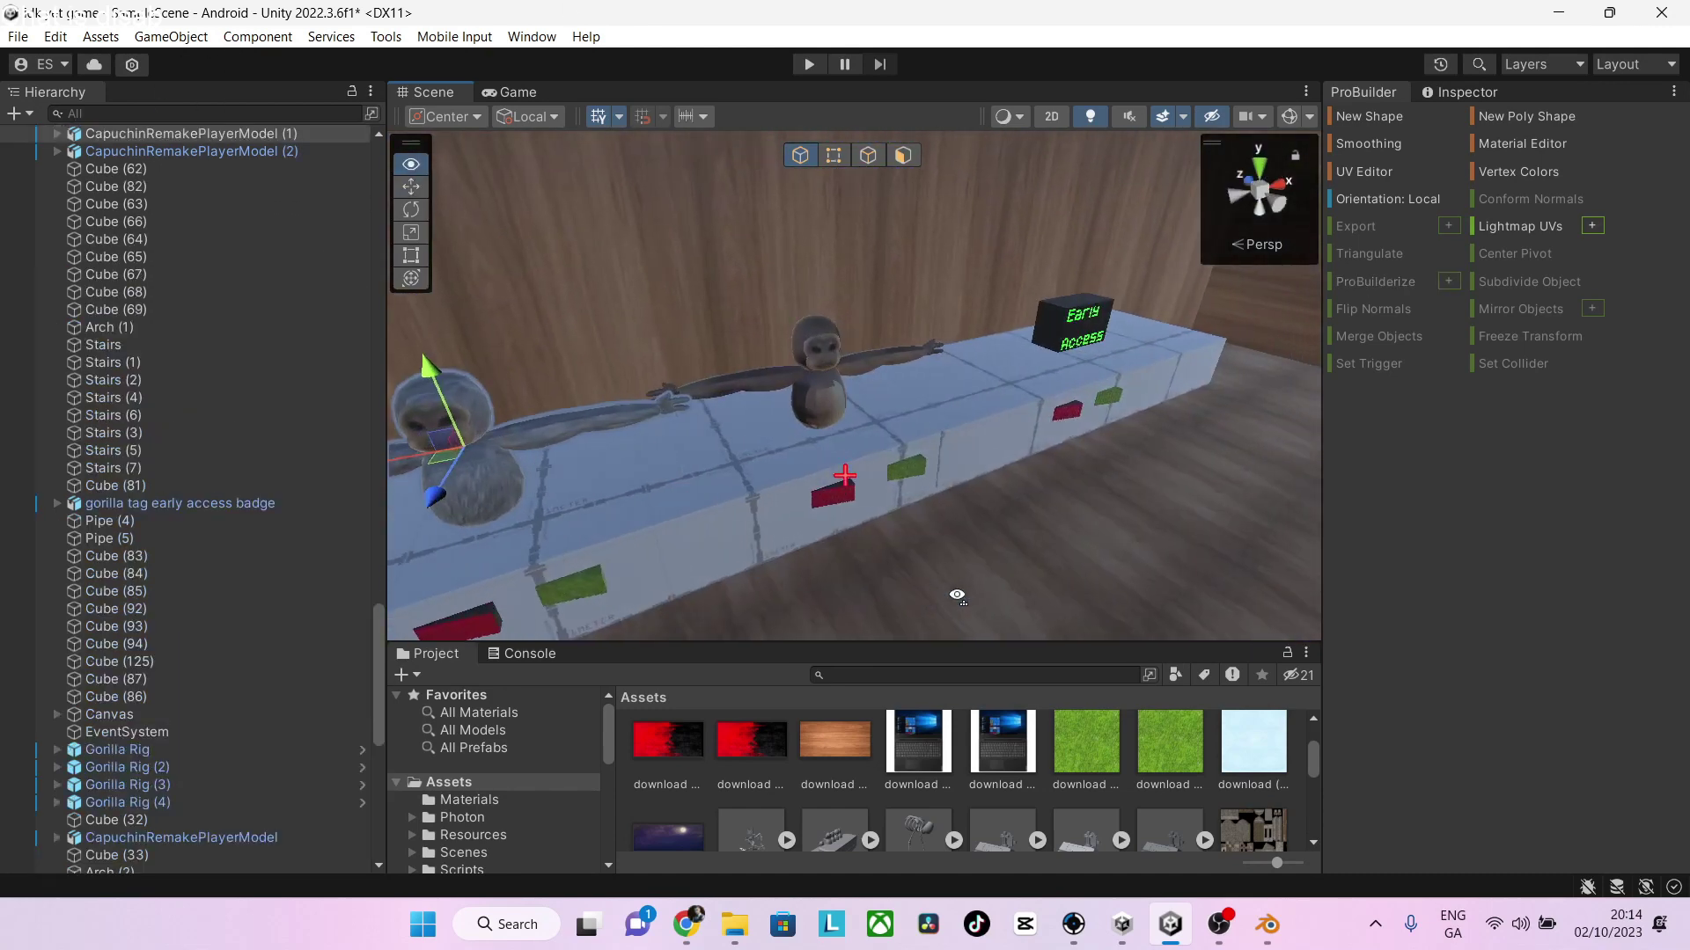
right_click_drag(1069, 439, 880, 451)
left_click(1014, 378)
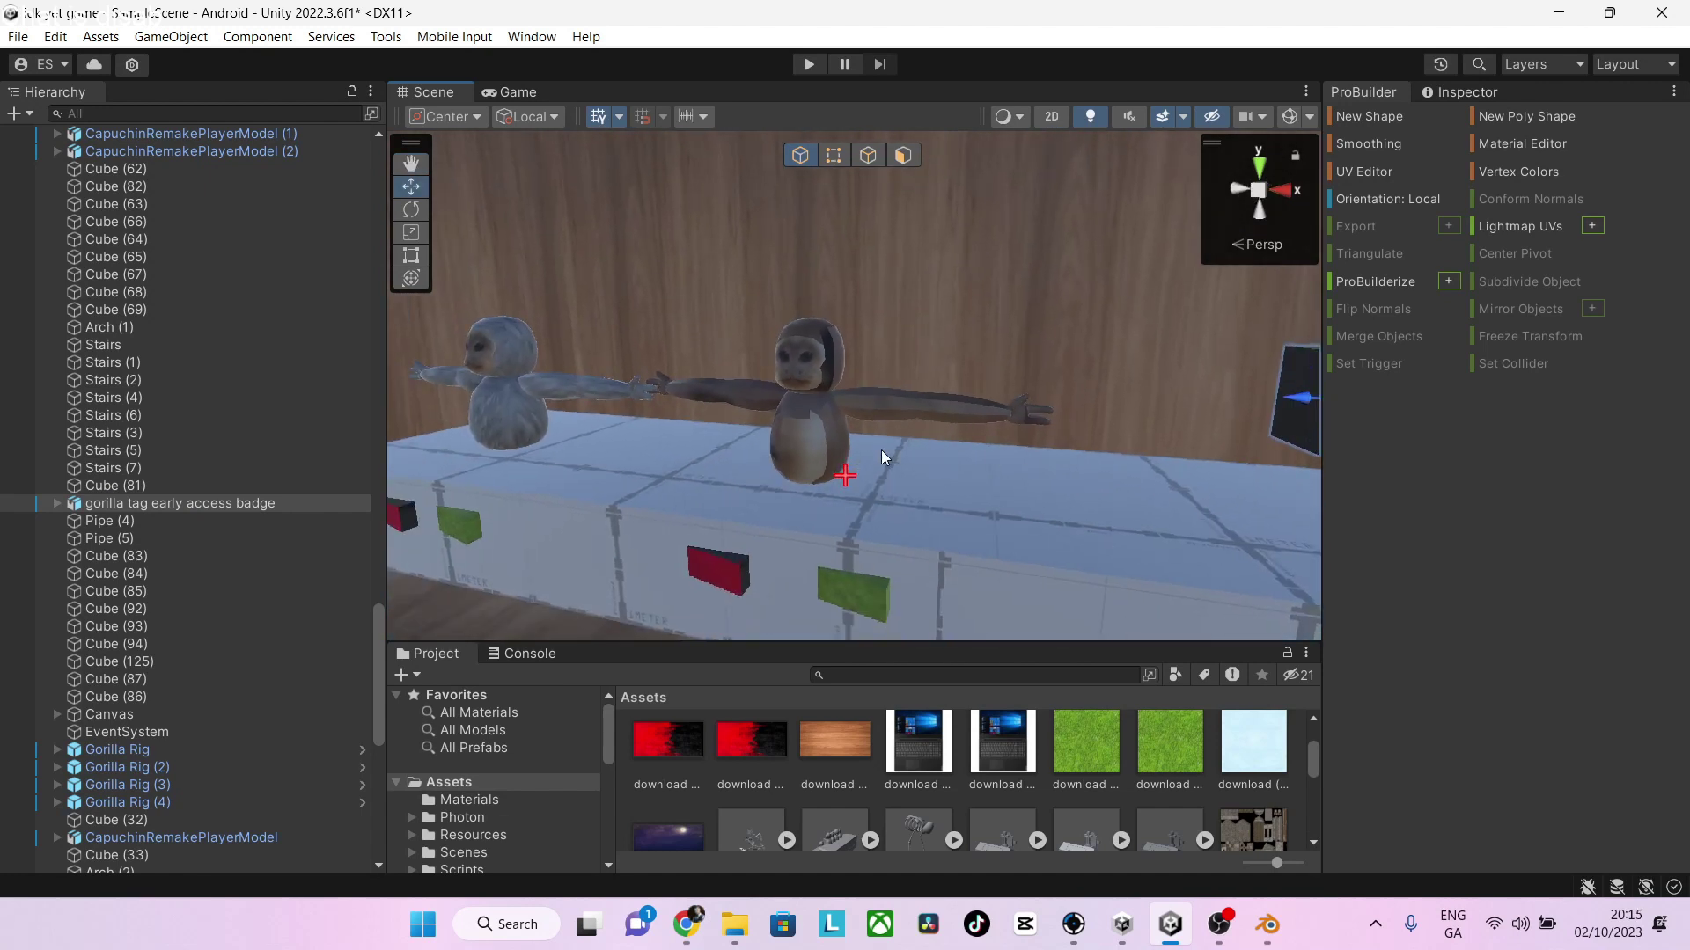
left_click(792, 421)
left_click_drag(748, 398, 604, 432)
left_click(518, 404)
left_click_drag(472, 385, 428, 380)
left_click(634, 399)
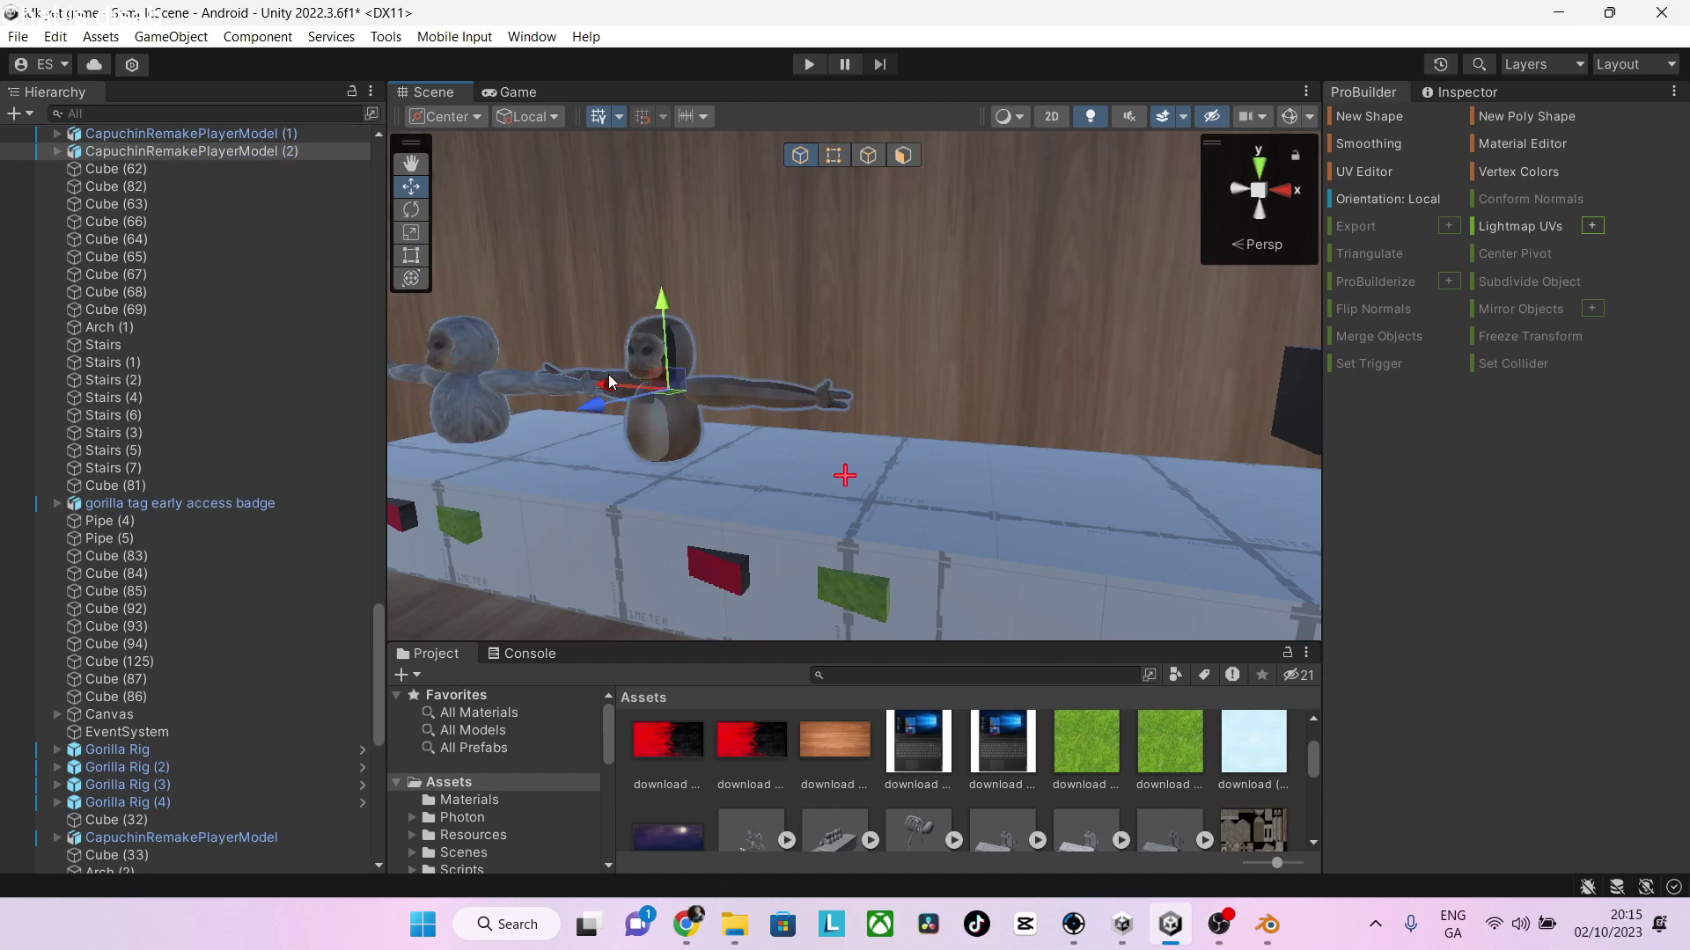
left_click_drag(614, 389, 744, 457)
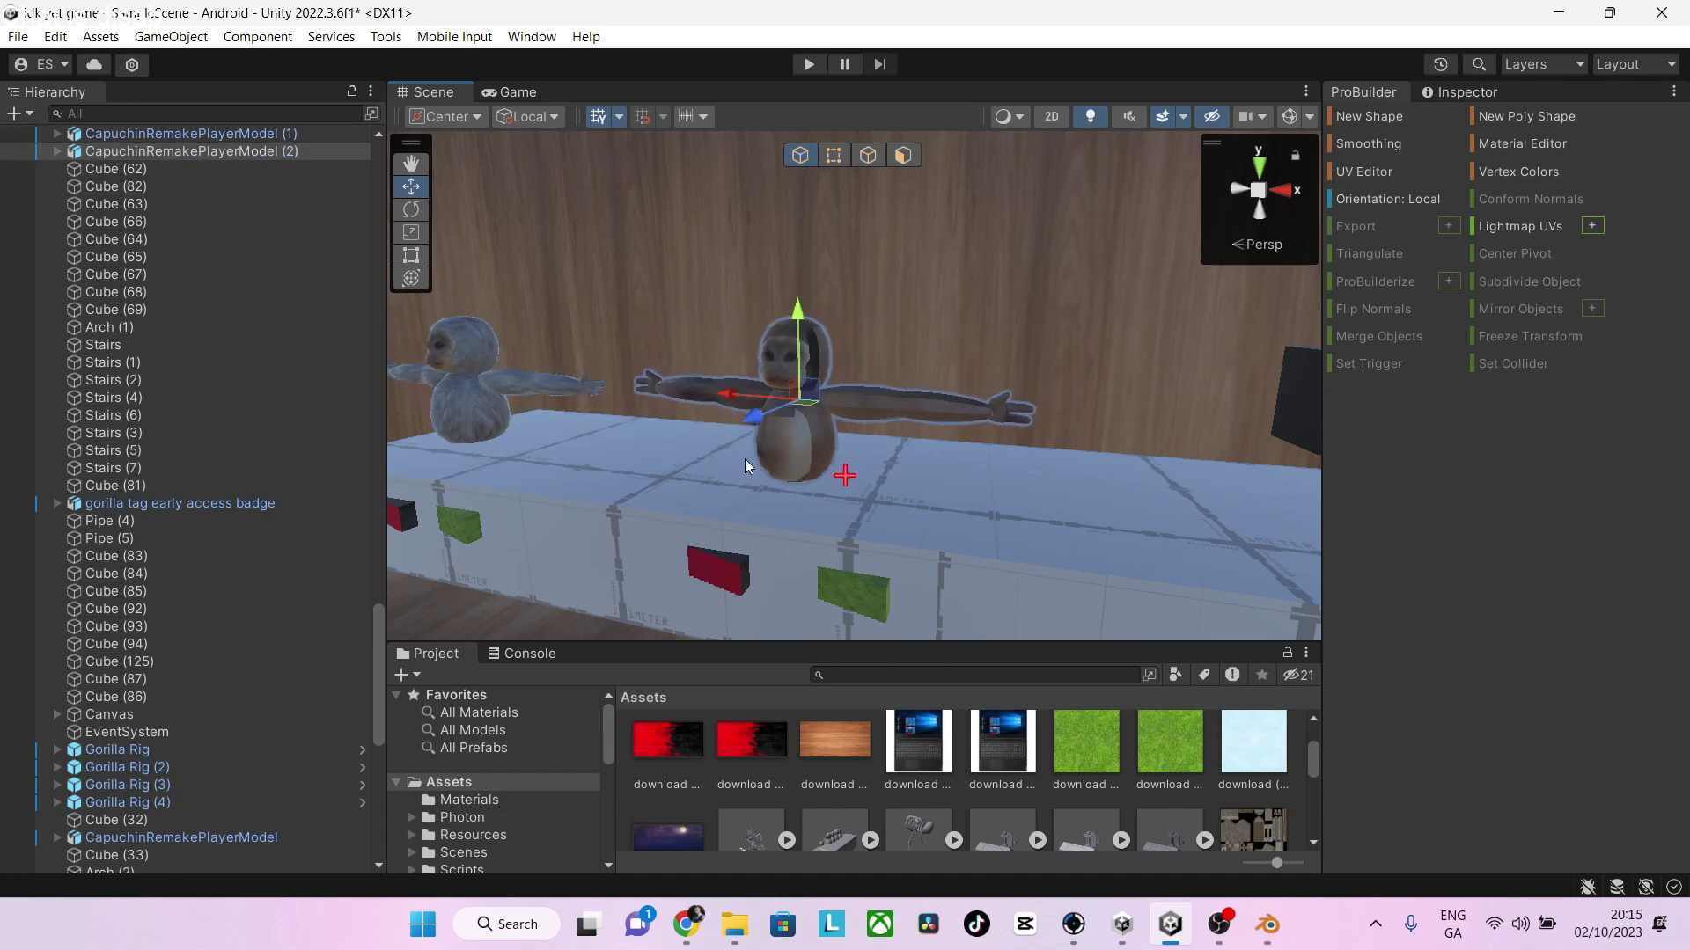
scroll(995, 762, "down", 6)
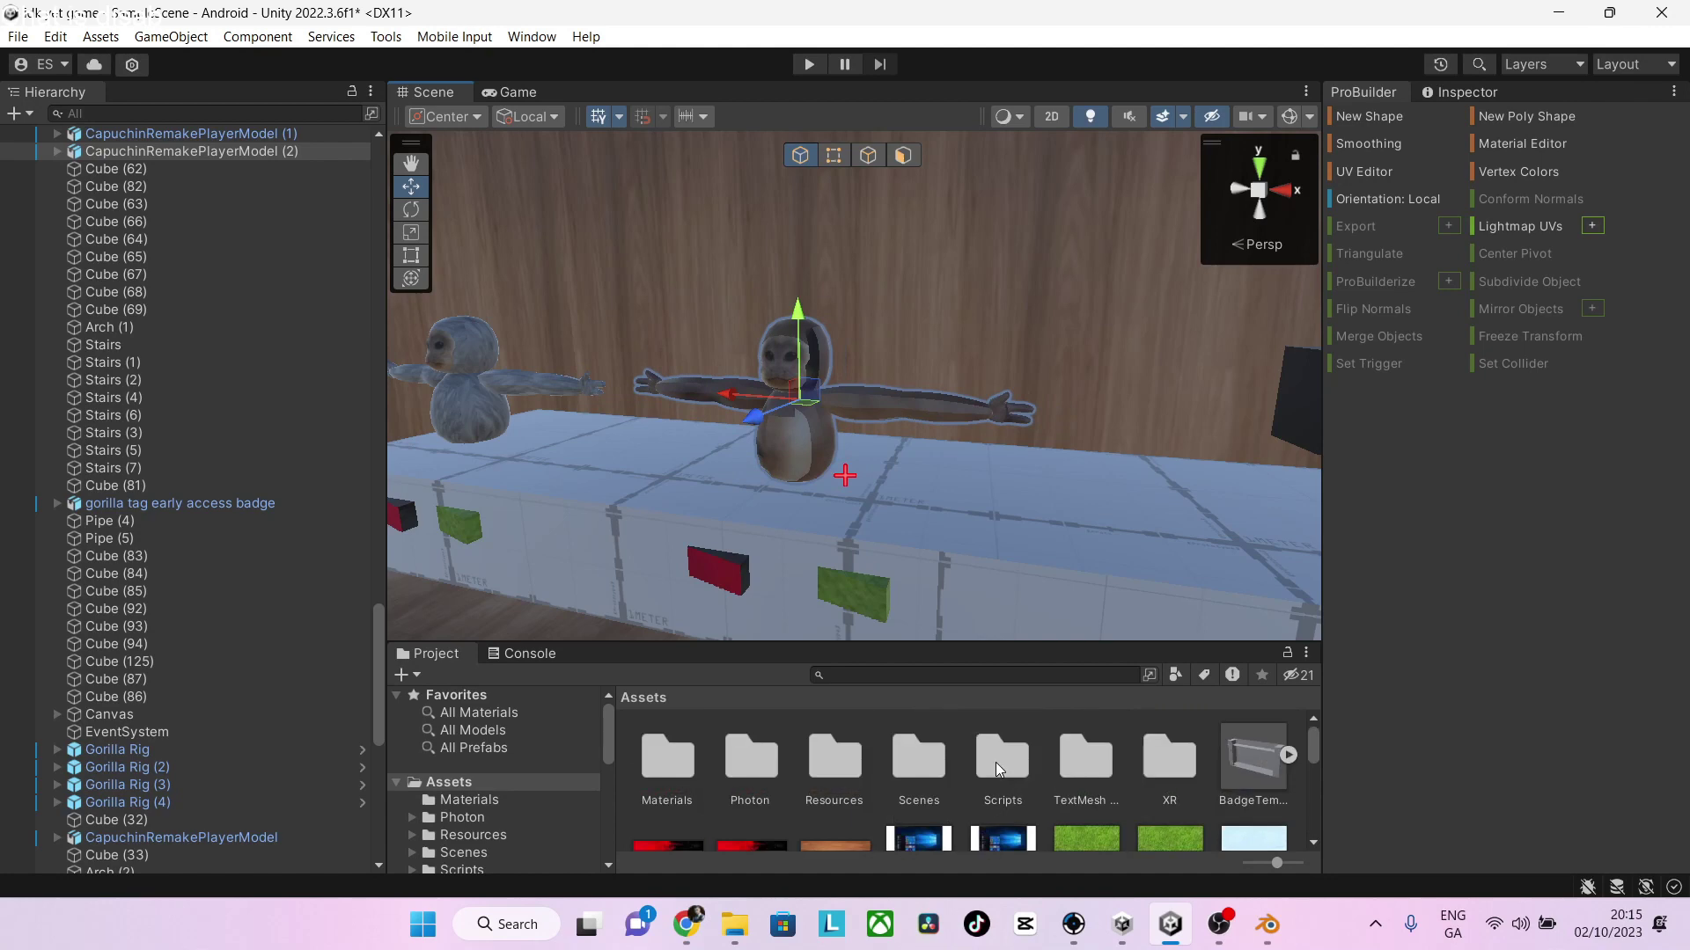
scroll(917, 792, "down", 4)
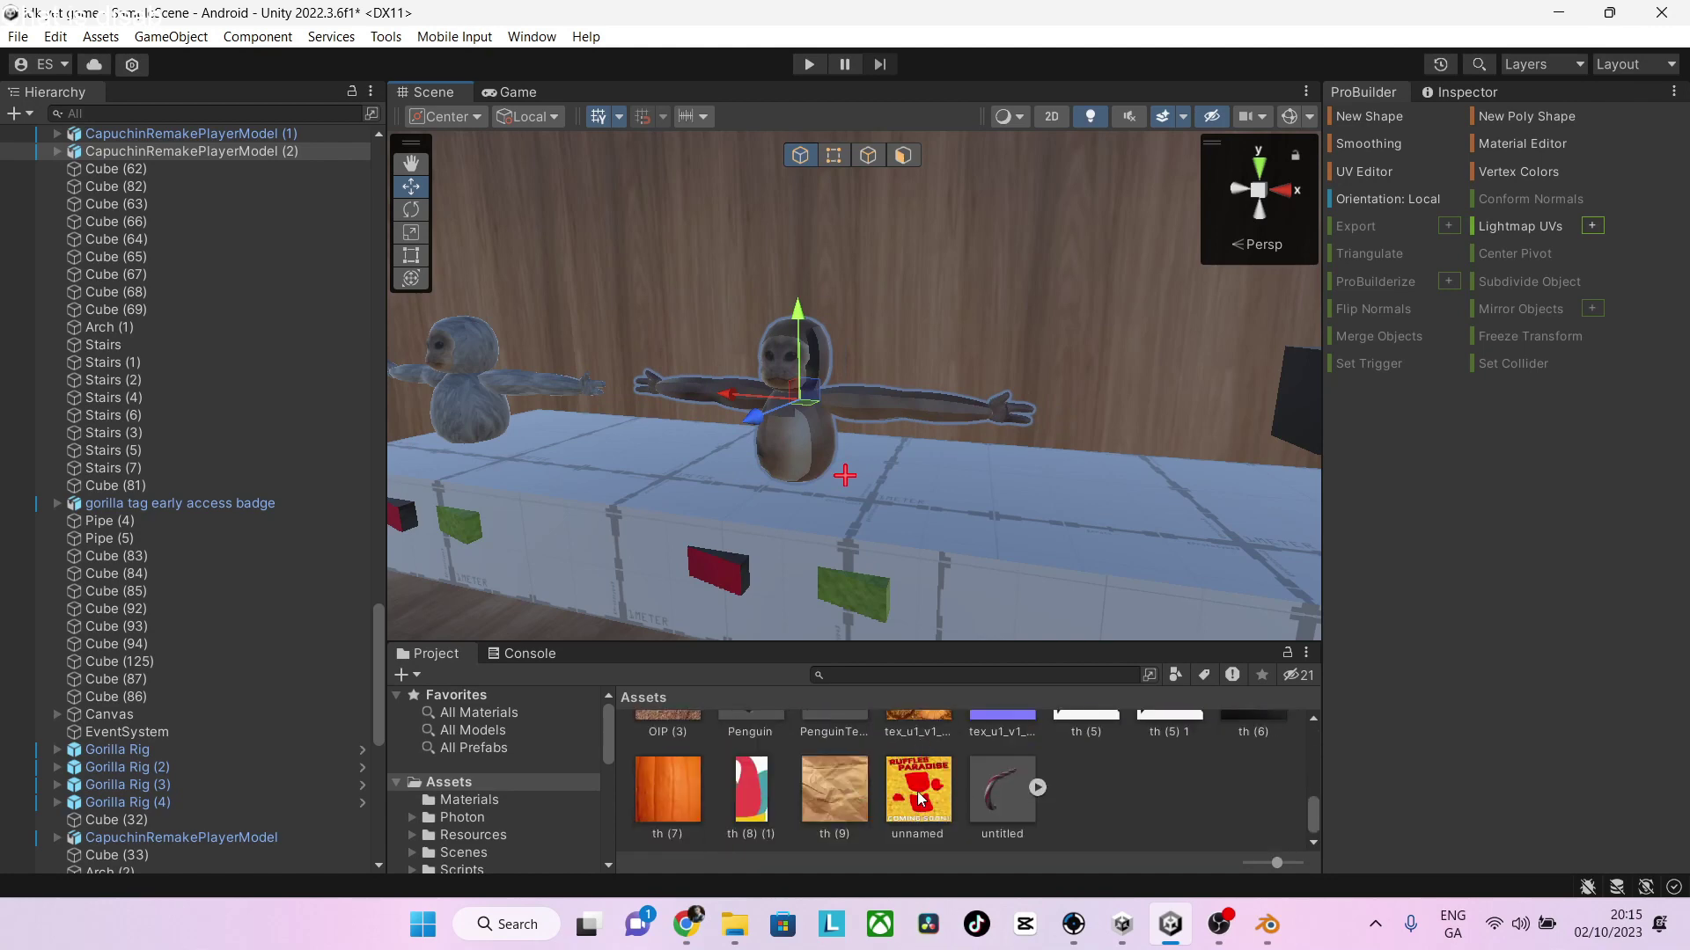
scroll(917, 794, "up", 7)
Switch to Chrome, leave the pumpkin download page and search Sketchfab for "candy bucket"
left_click(686, 924)
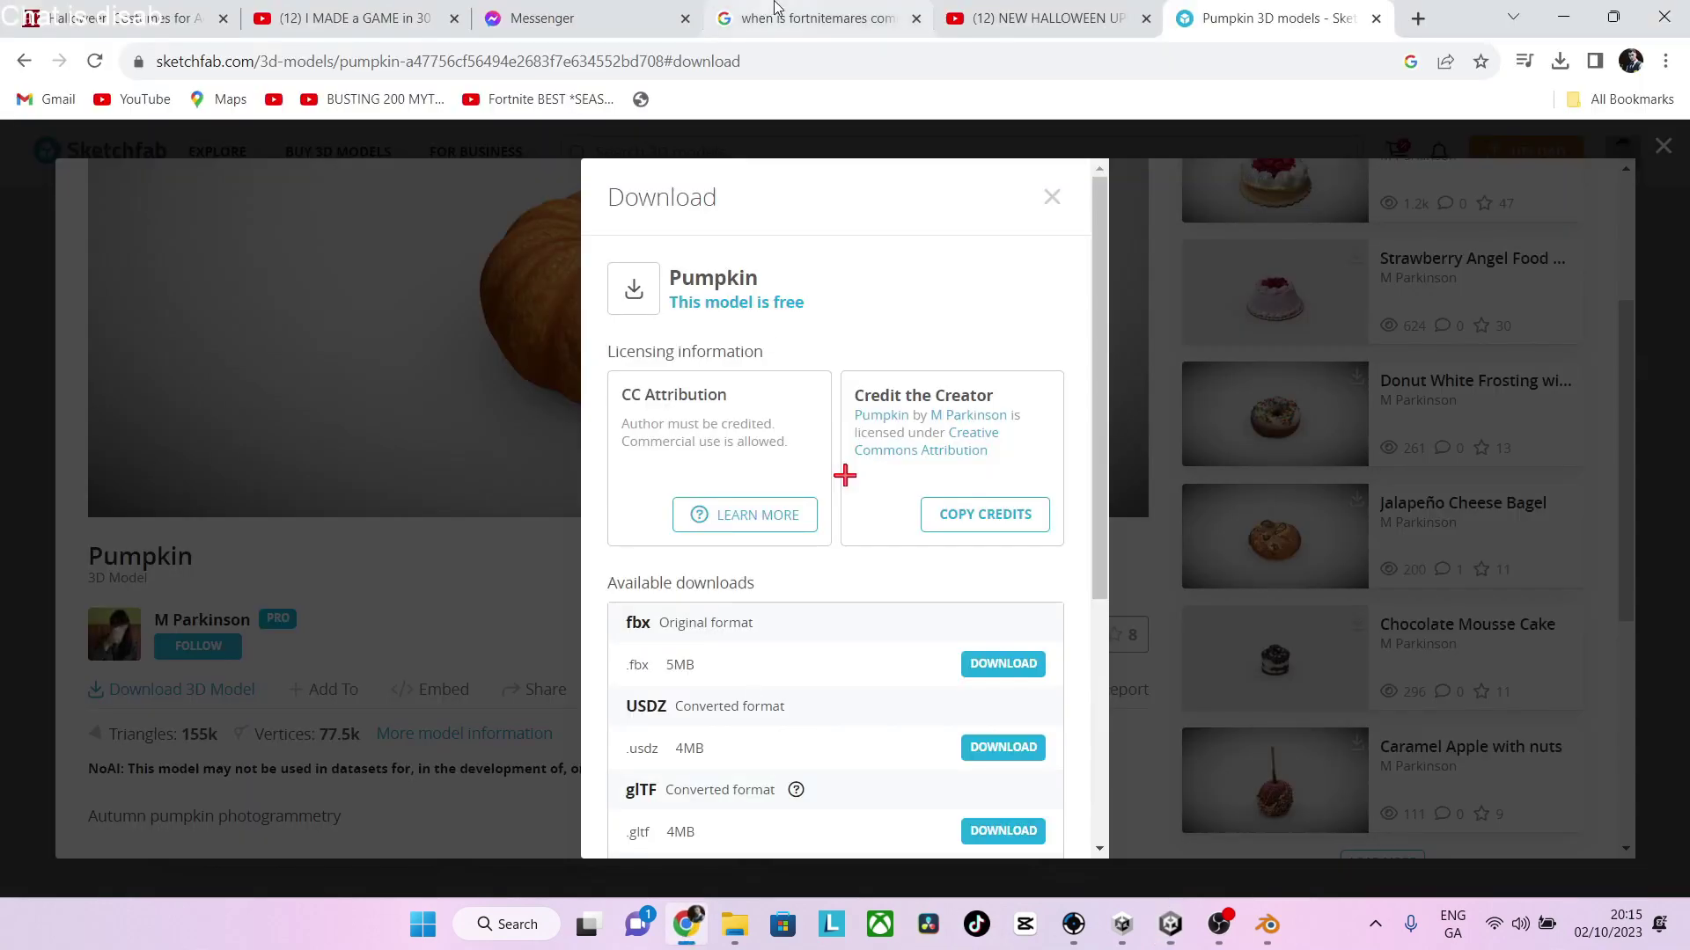
left_click(742, 128)
left_click(689, 146)
left_click(681, 147)
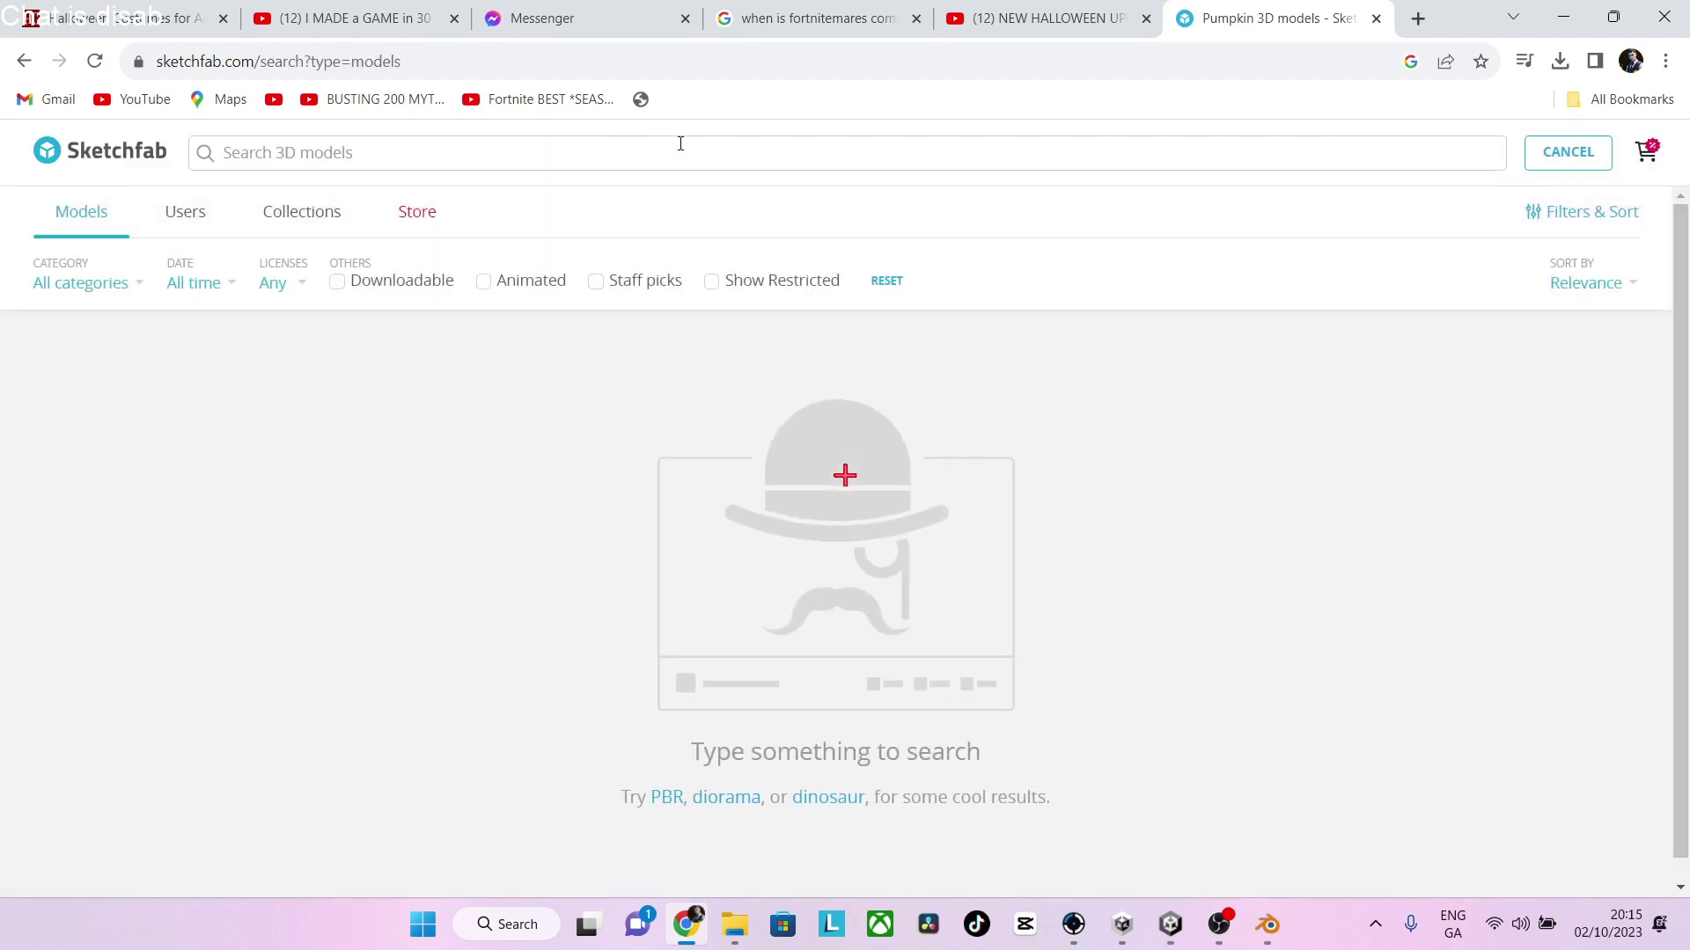
type("candy bucket")
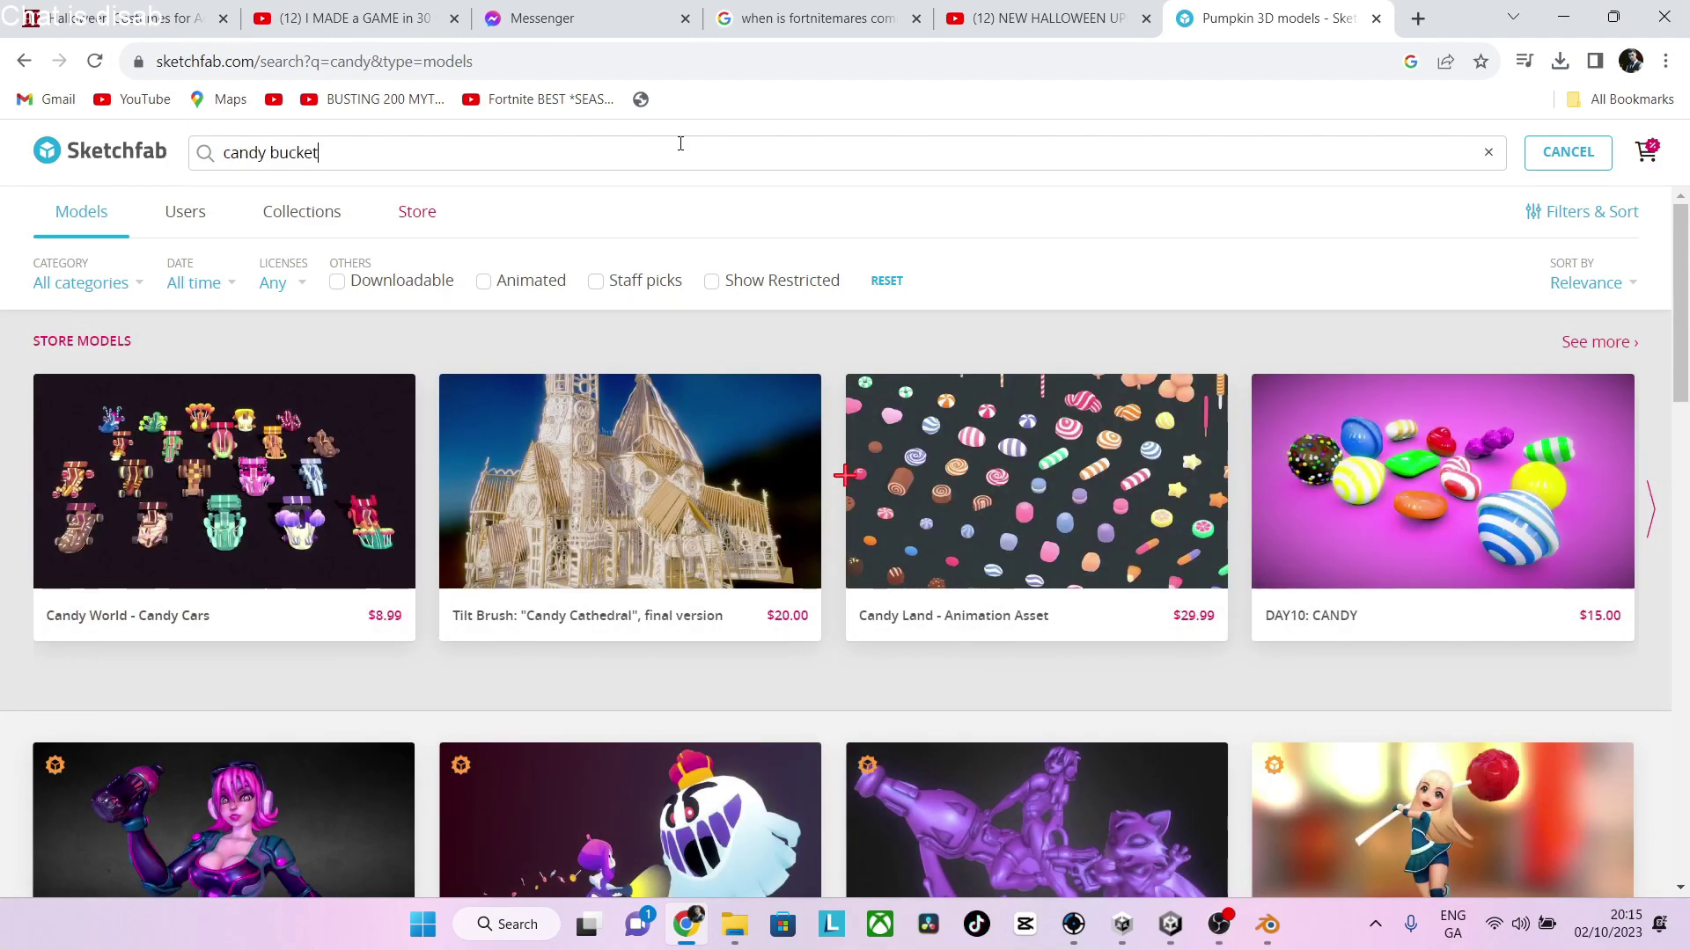
Look through the candy bucket models and open the page of the downloadable "Halloween bucket" model
scroll(464, 528, "down", 5)
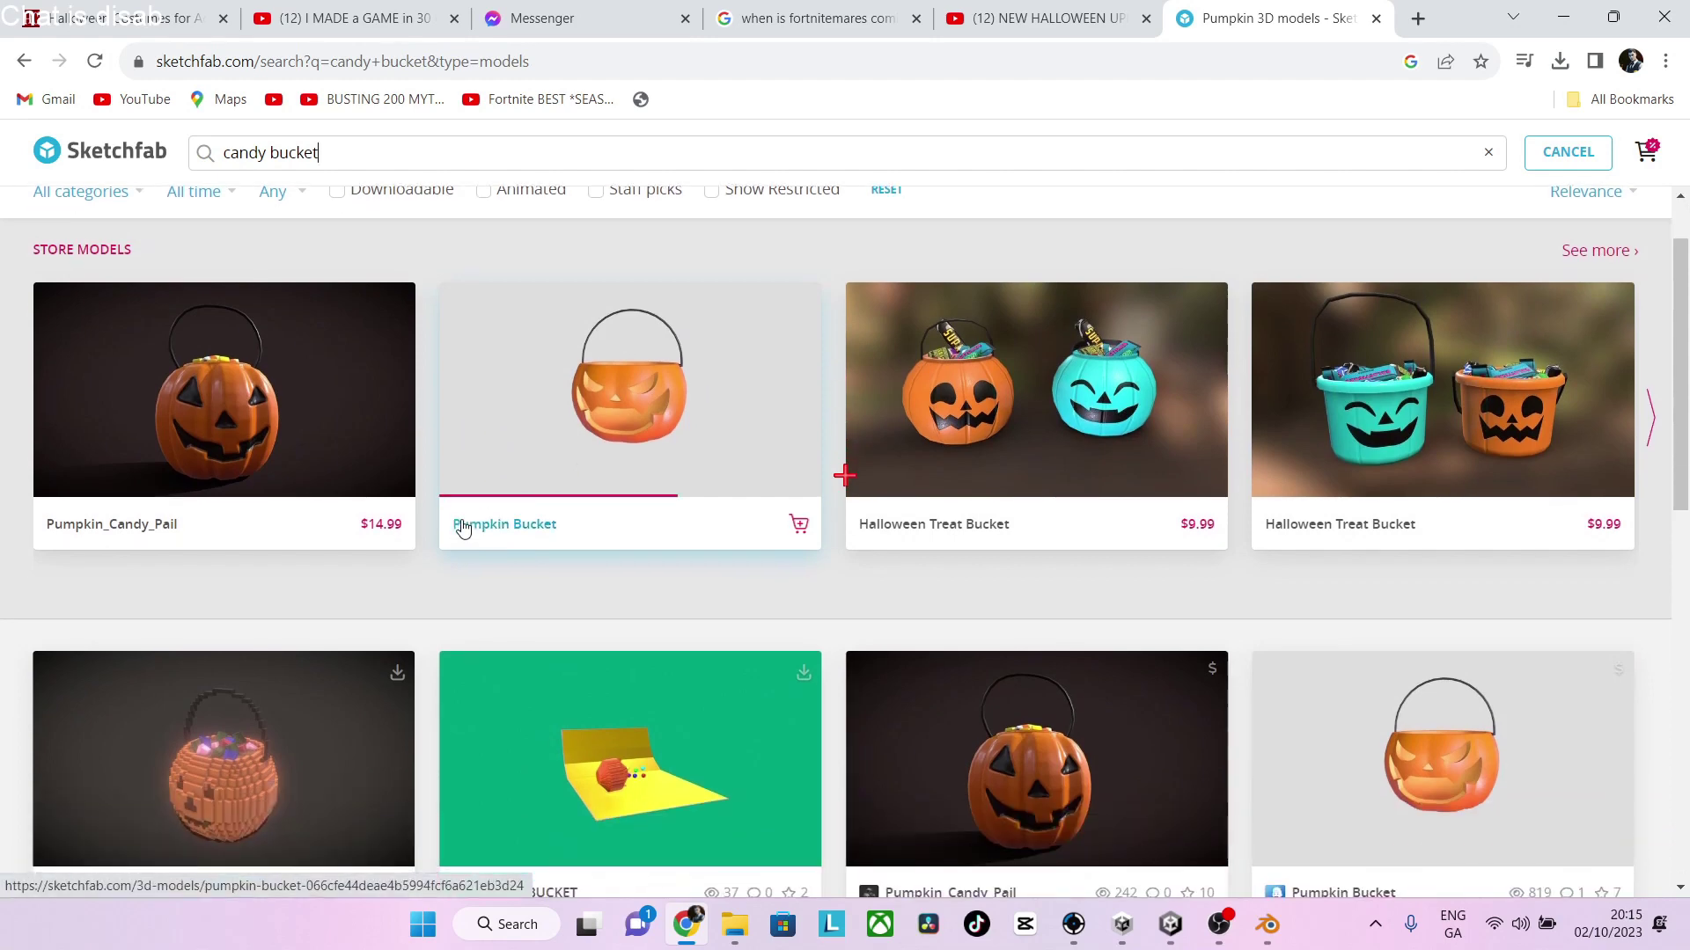
scroll(464, 528, "down", 3)
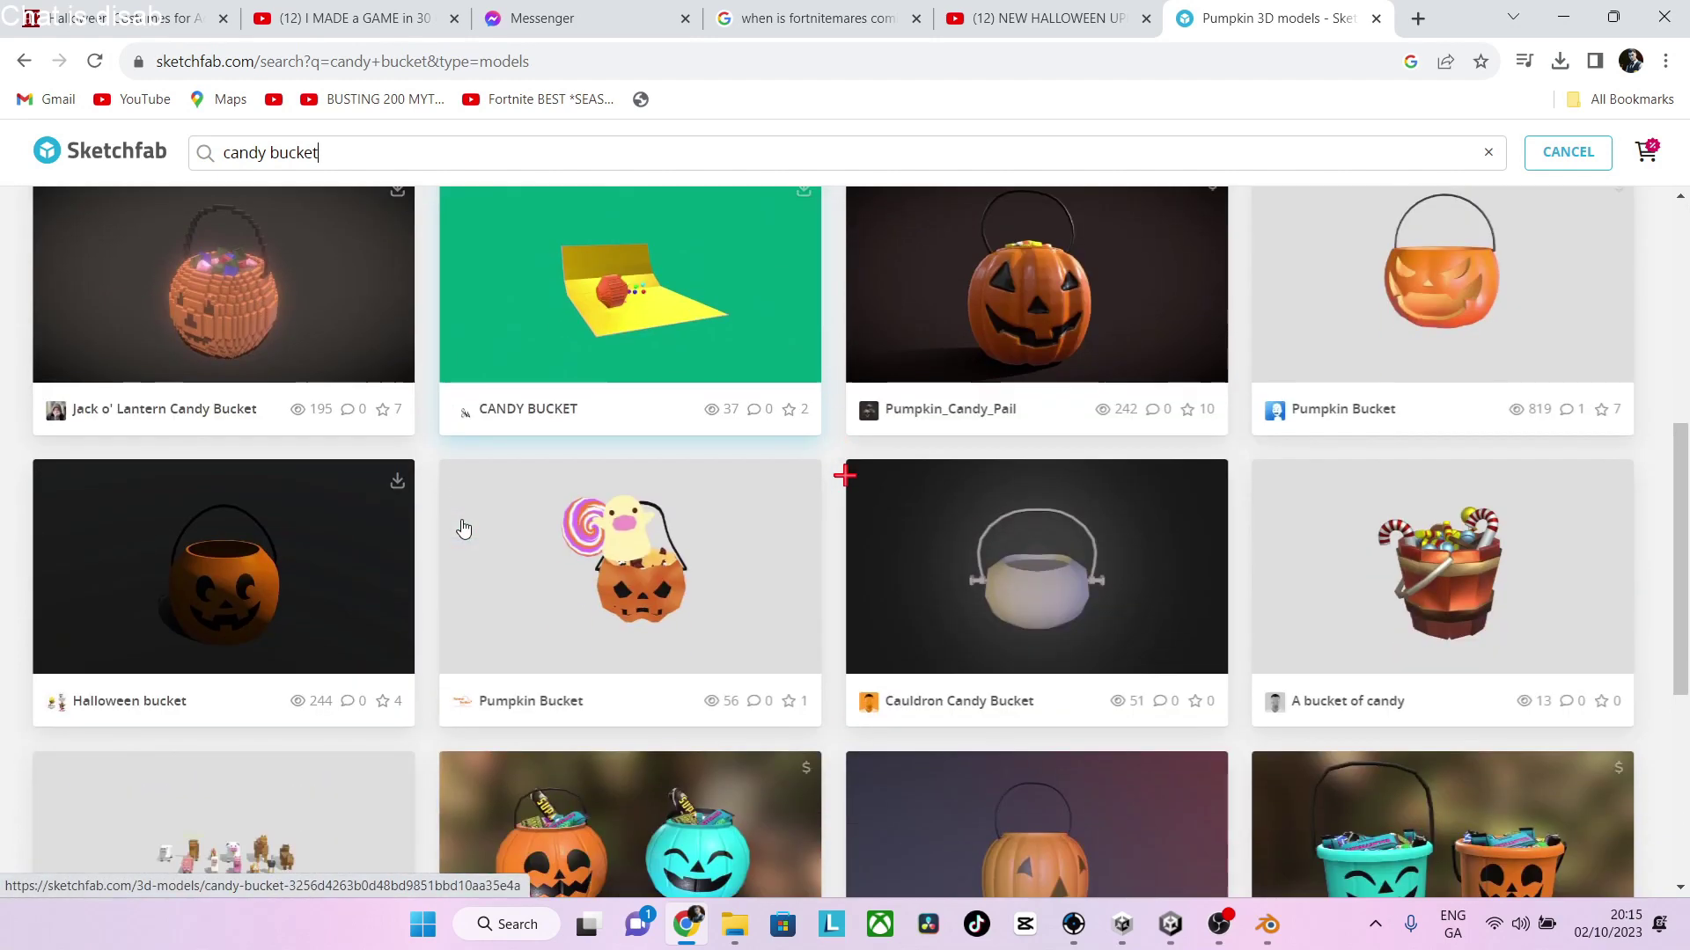
left_click_drag(806, 694, 894, 692)
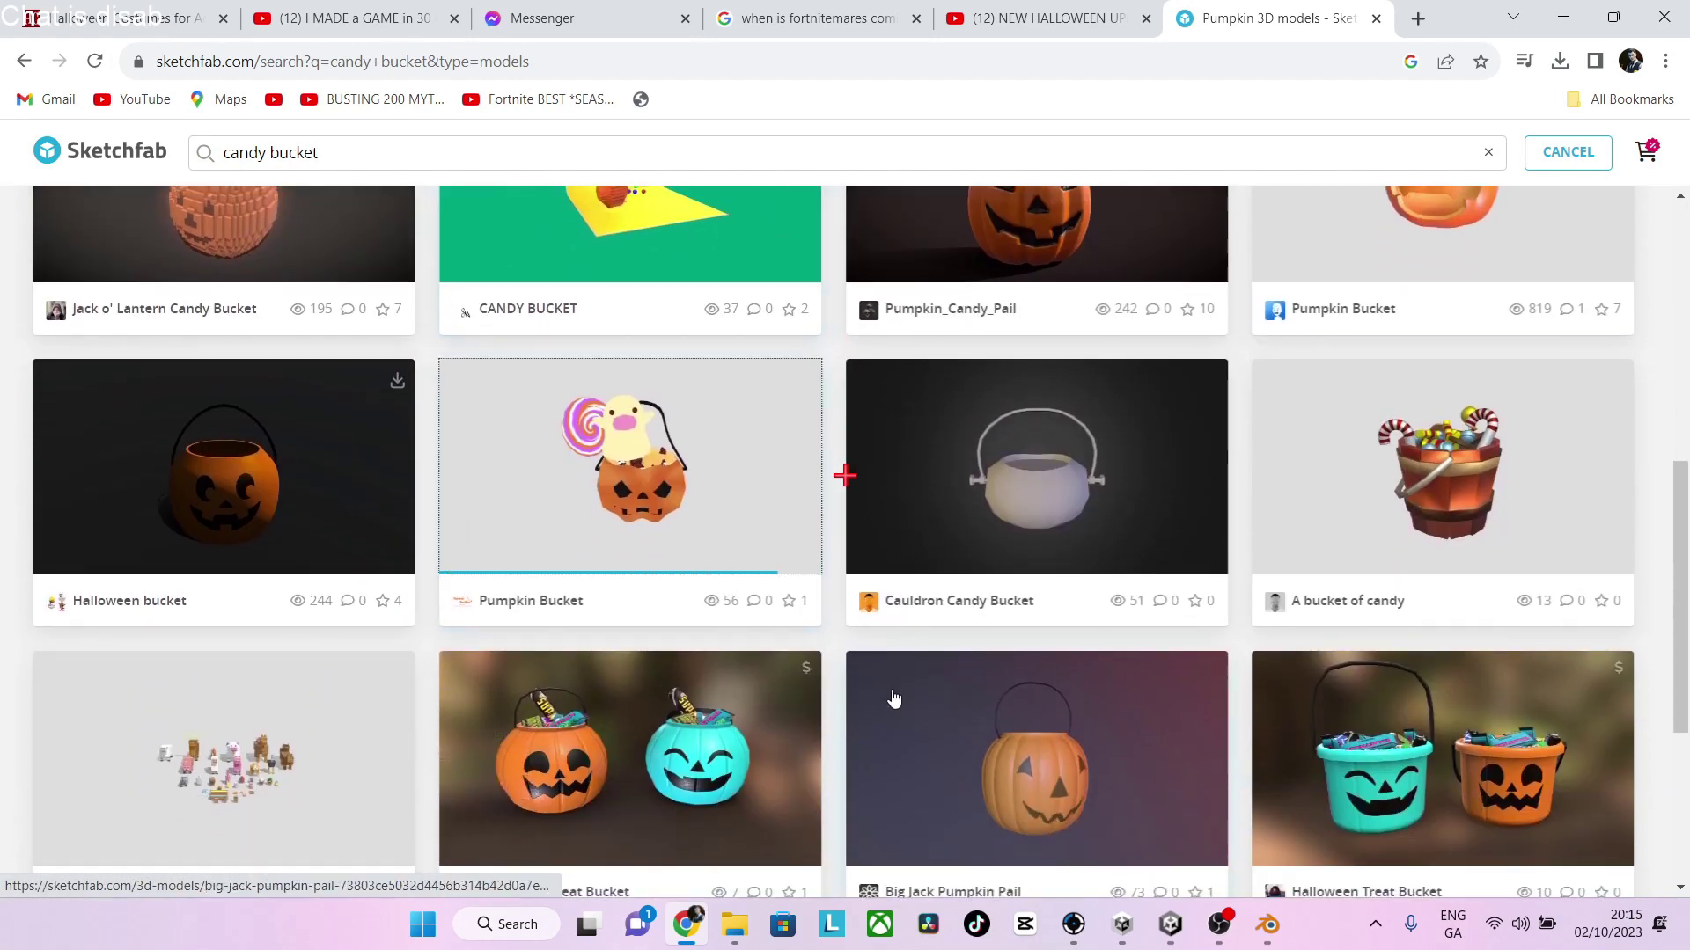
scroll(1291, 677, "up", 3)
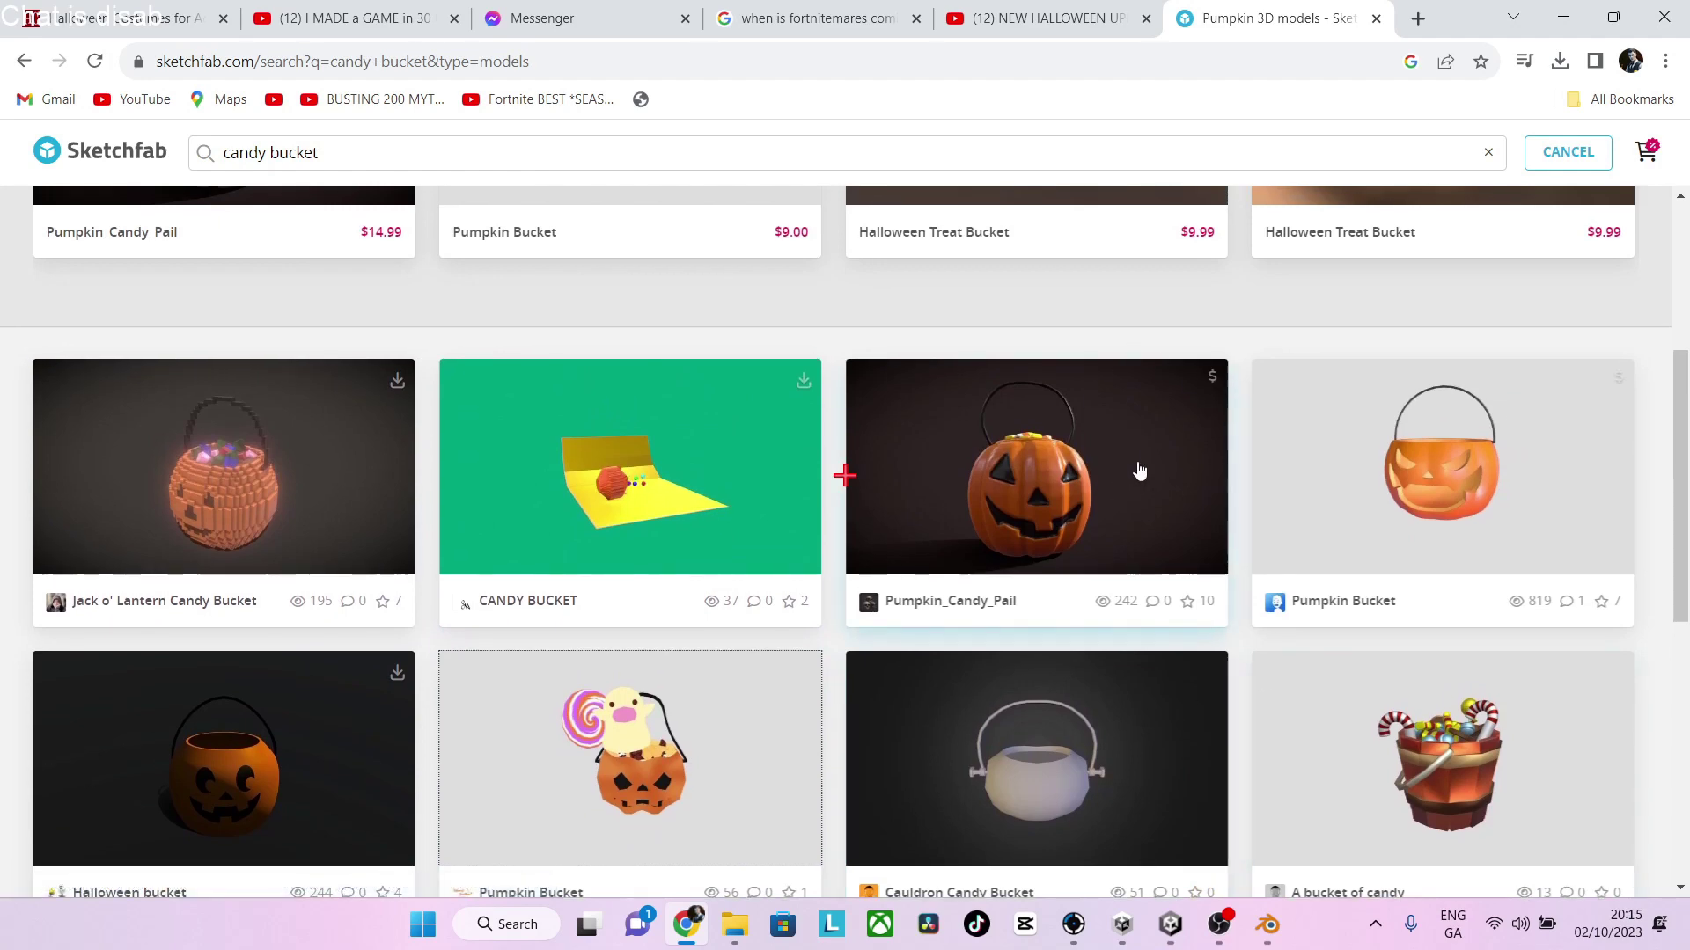
scroll(1135, 472, "up", 1)
scroll(1138, 471, "down", 7)
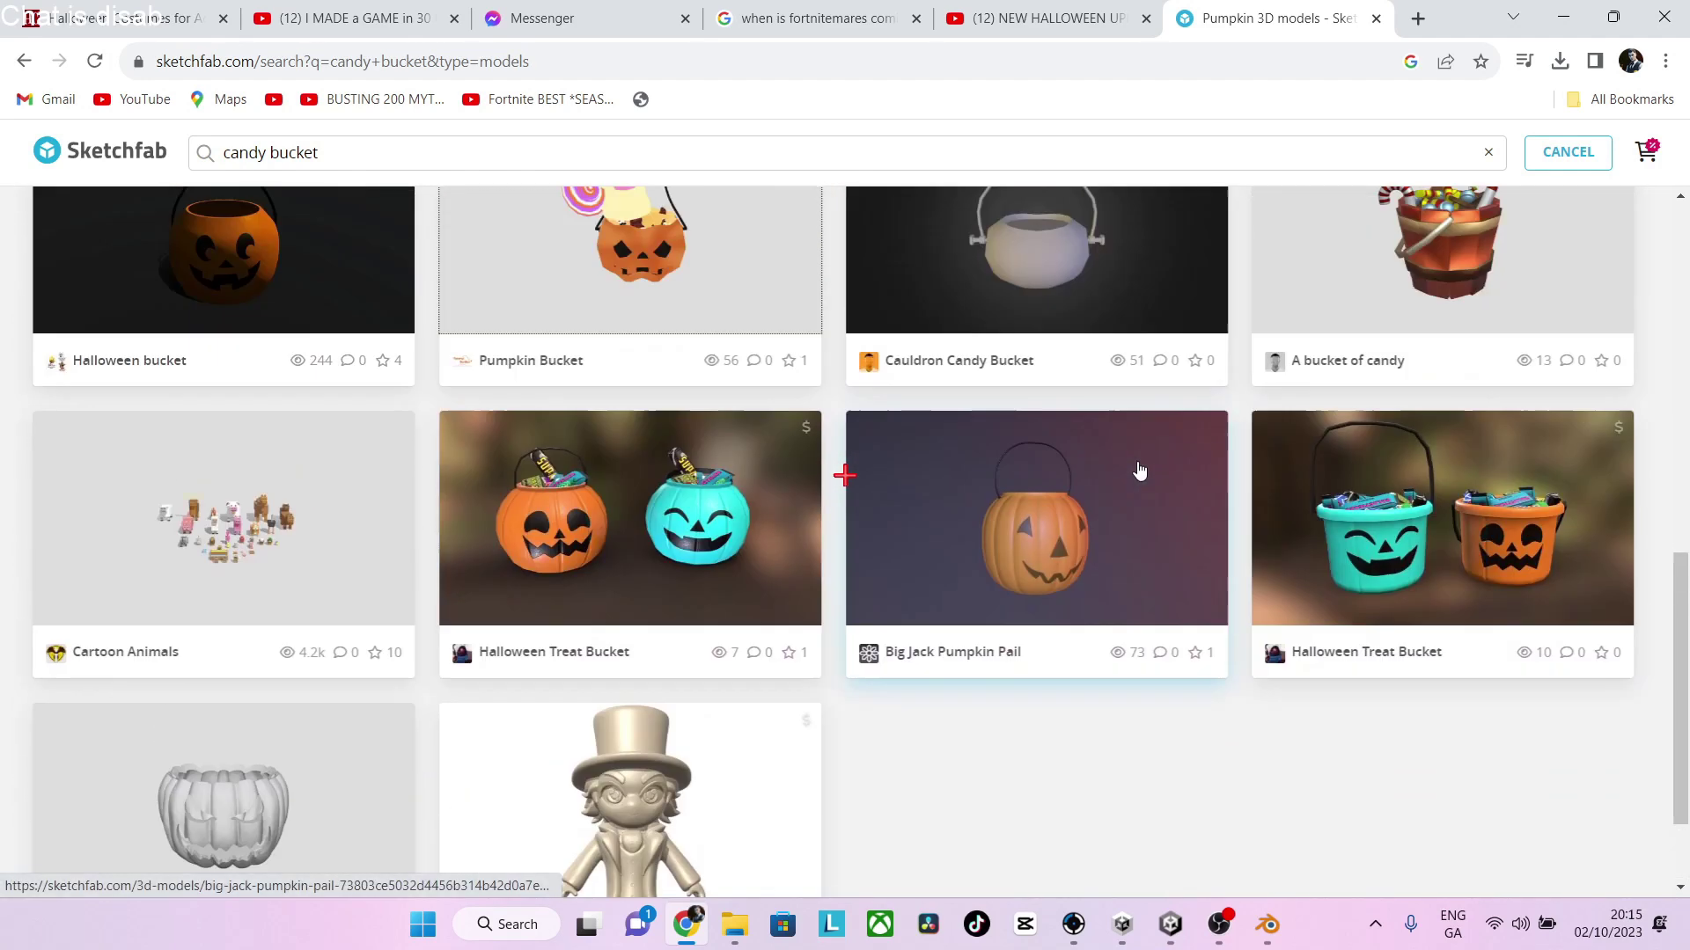
scroll(1137, 469, "up", 2)
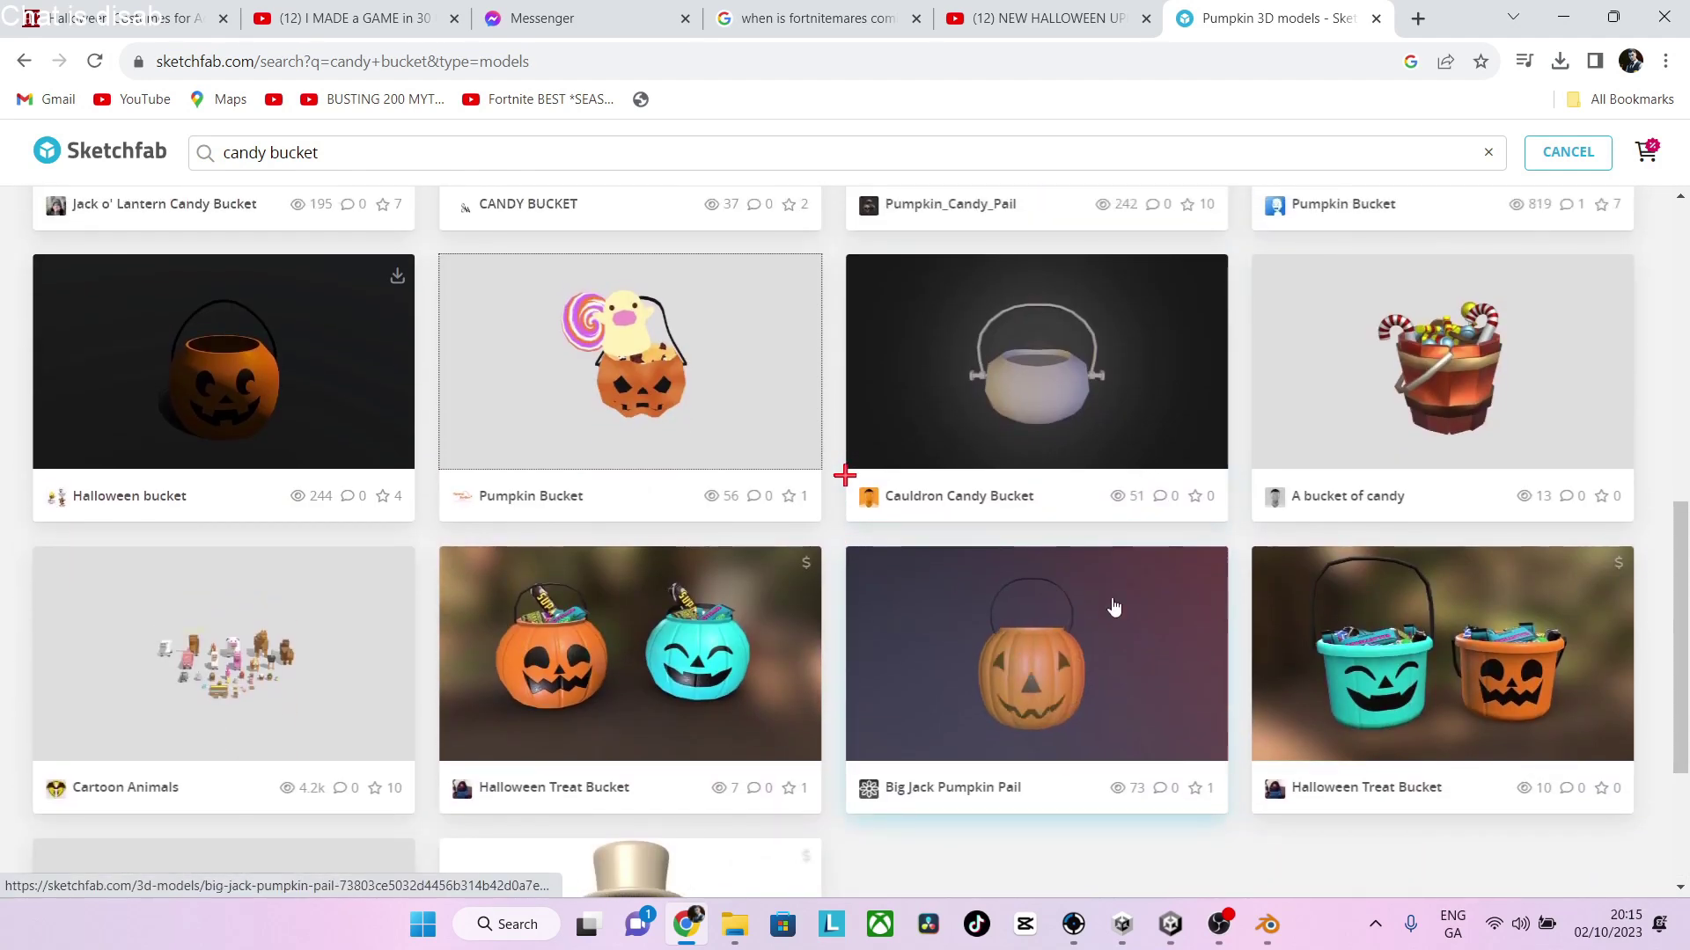
left_click(394, 280)
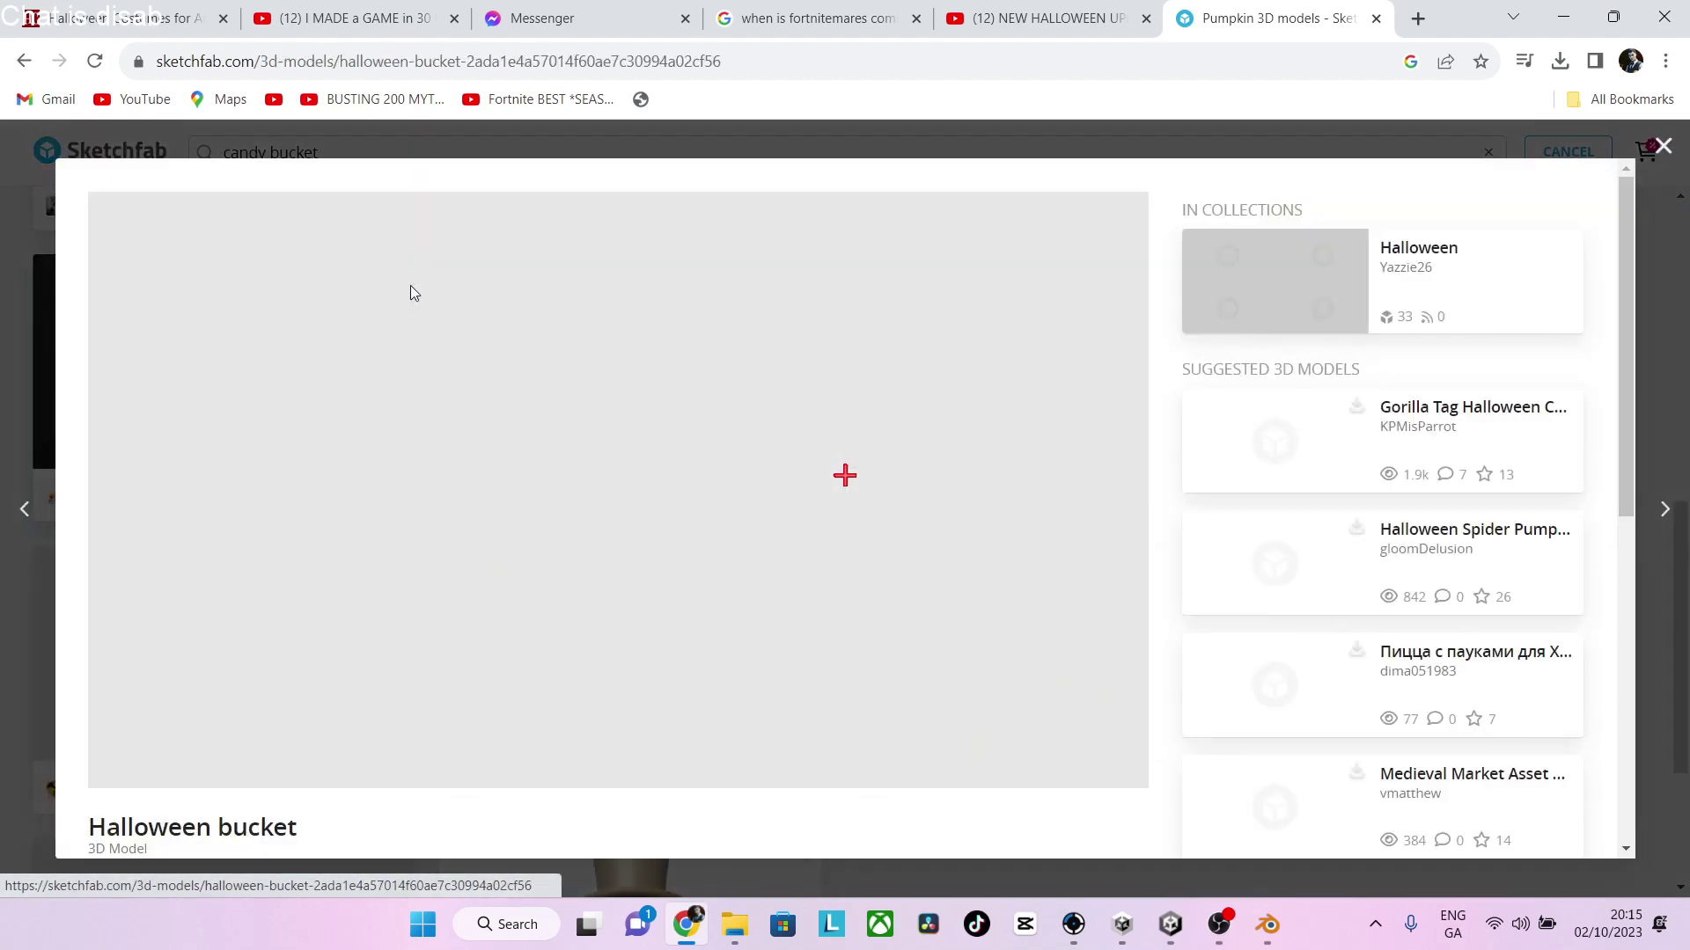
scroll(653, 825, "down", 2)
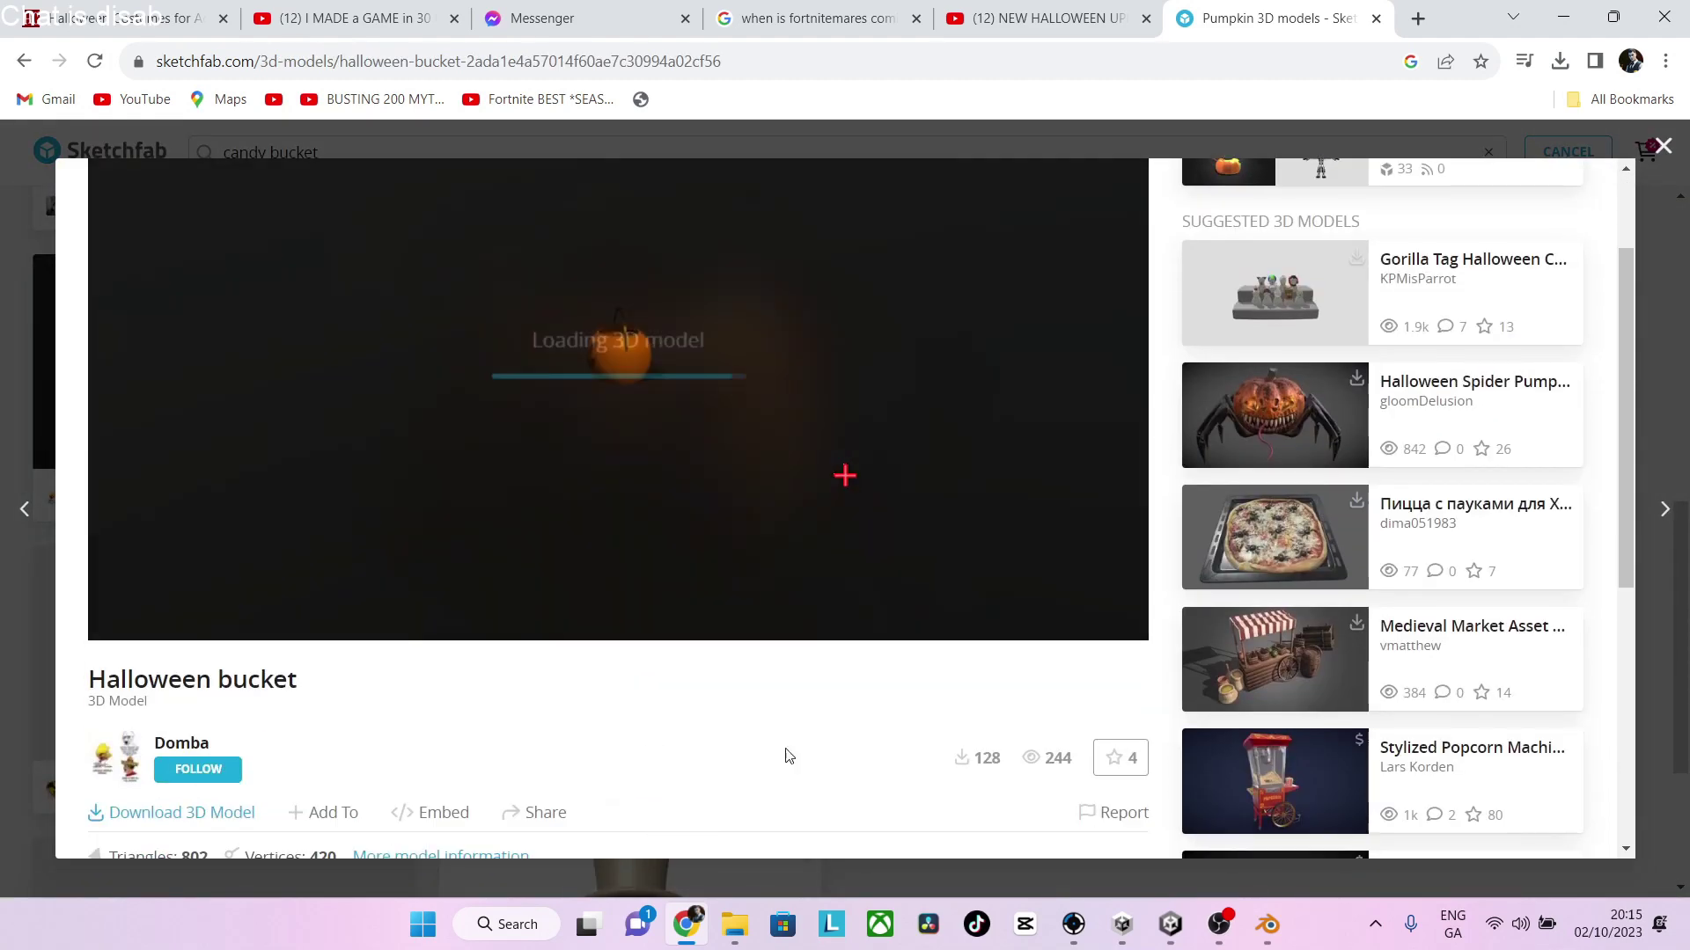
Download the Halloween bucket model in its original fbx format and start importing a new asset in the Unity project
left_click(212, 813)
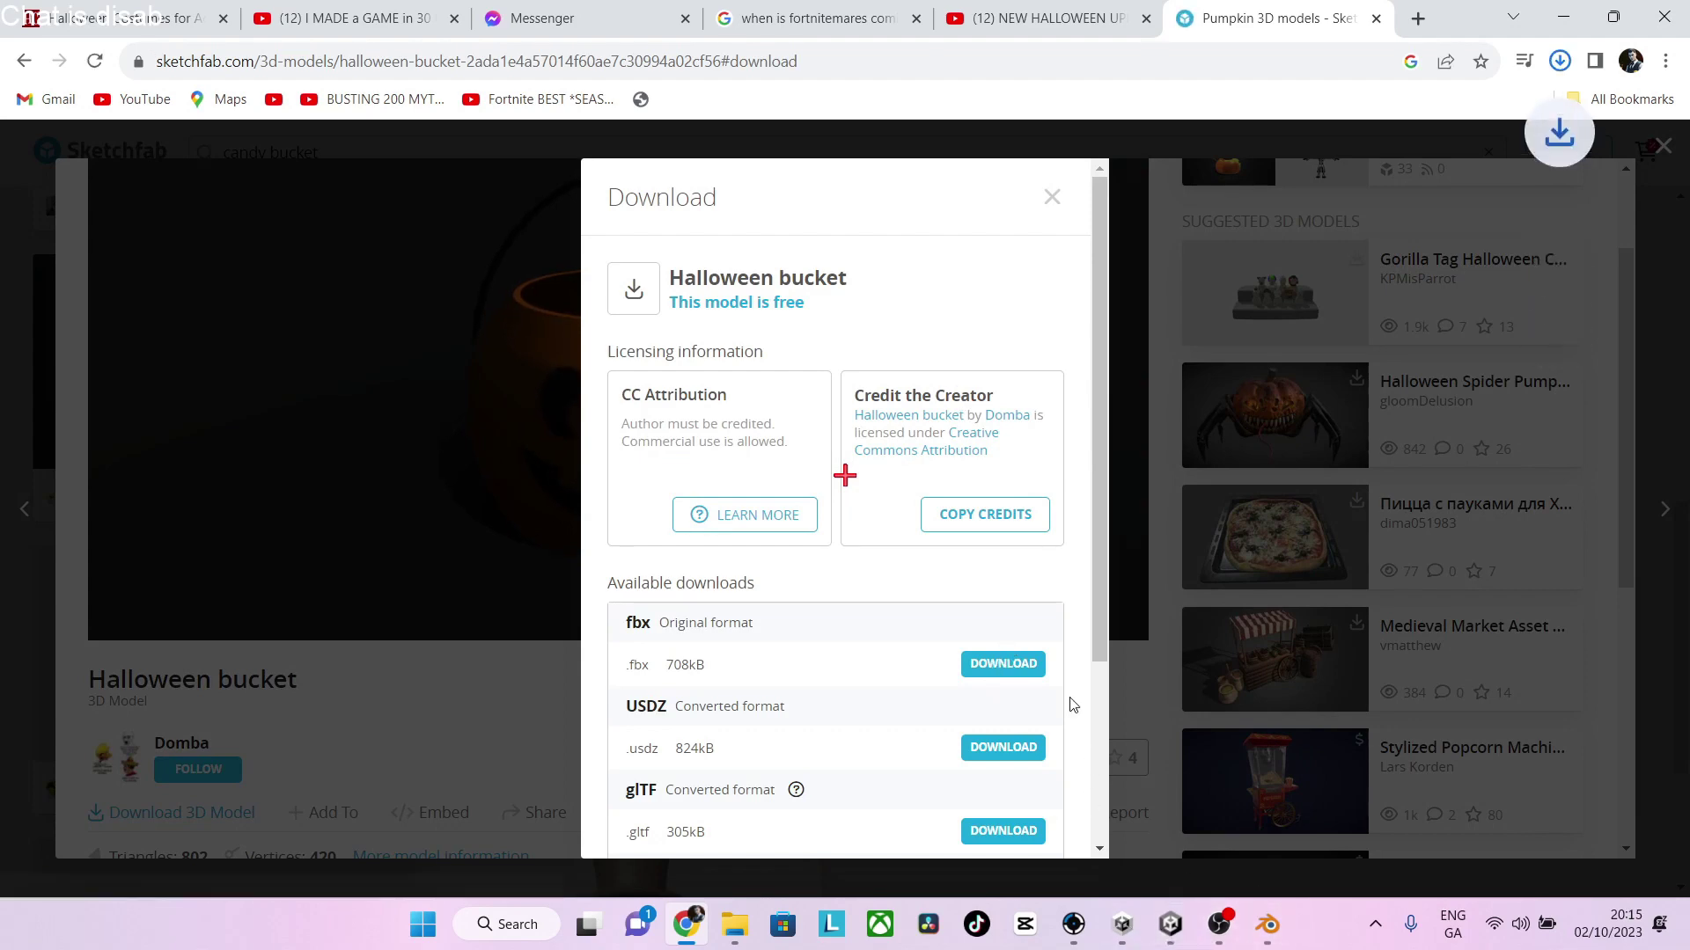
left_click(1158, 943)
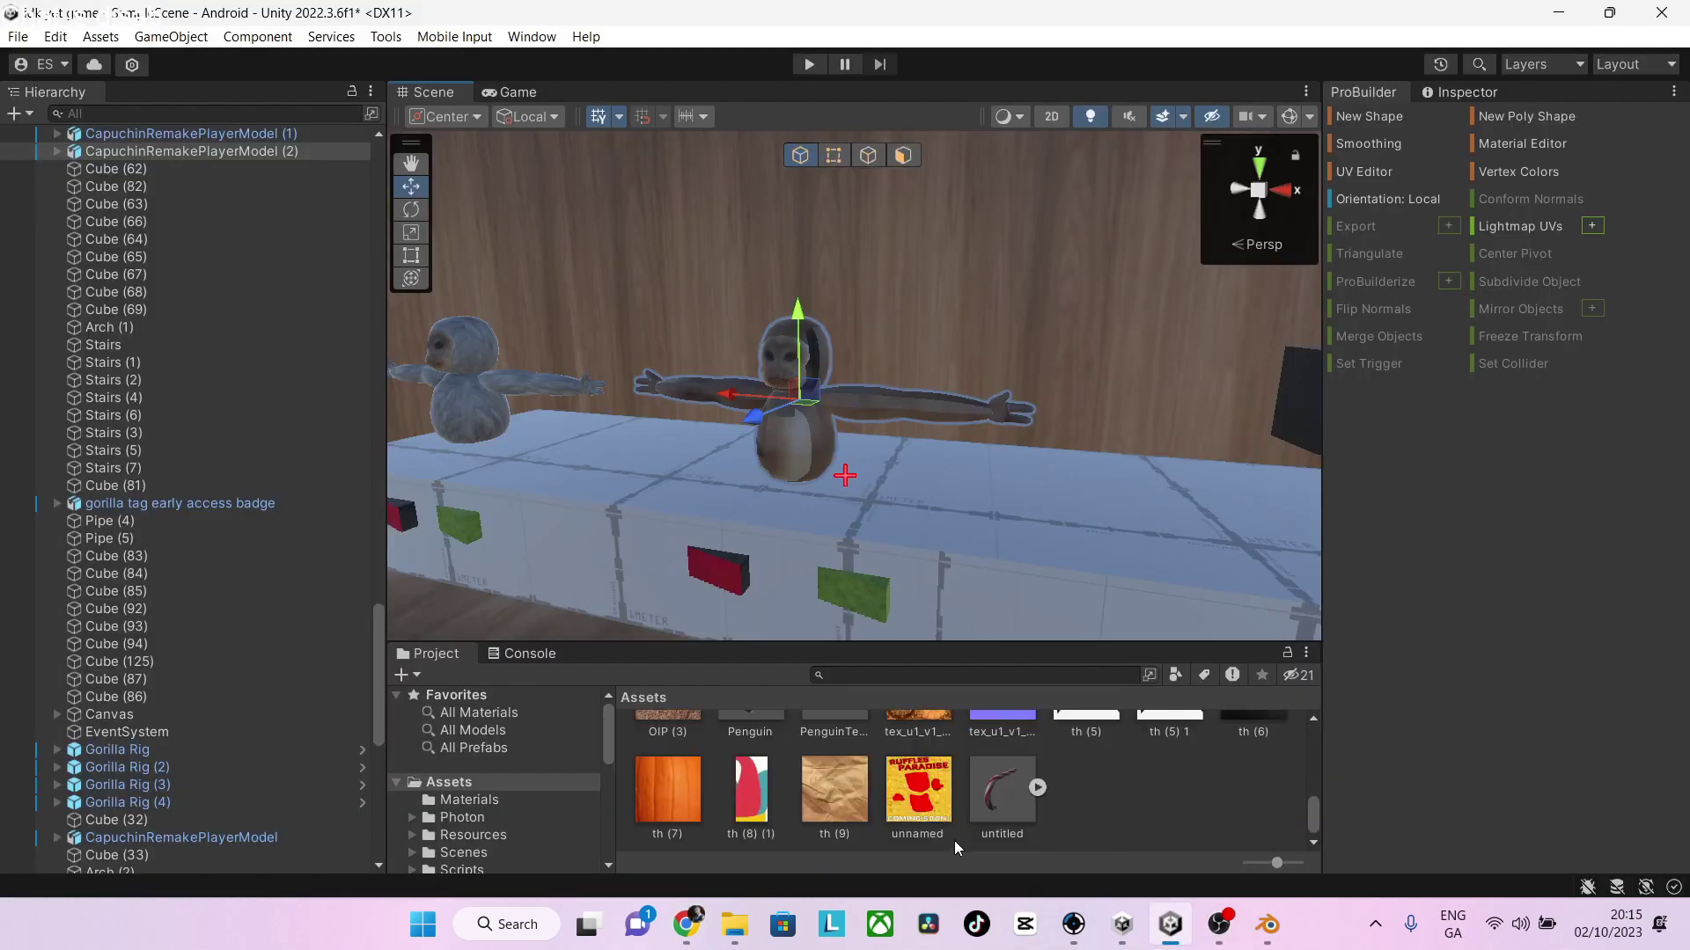
right_click(1026, 823)
right_click(1127, 837)
right_click(1127, 837)
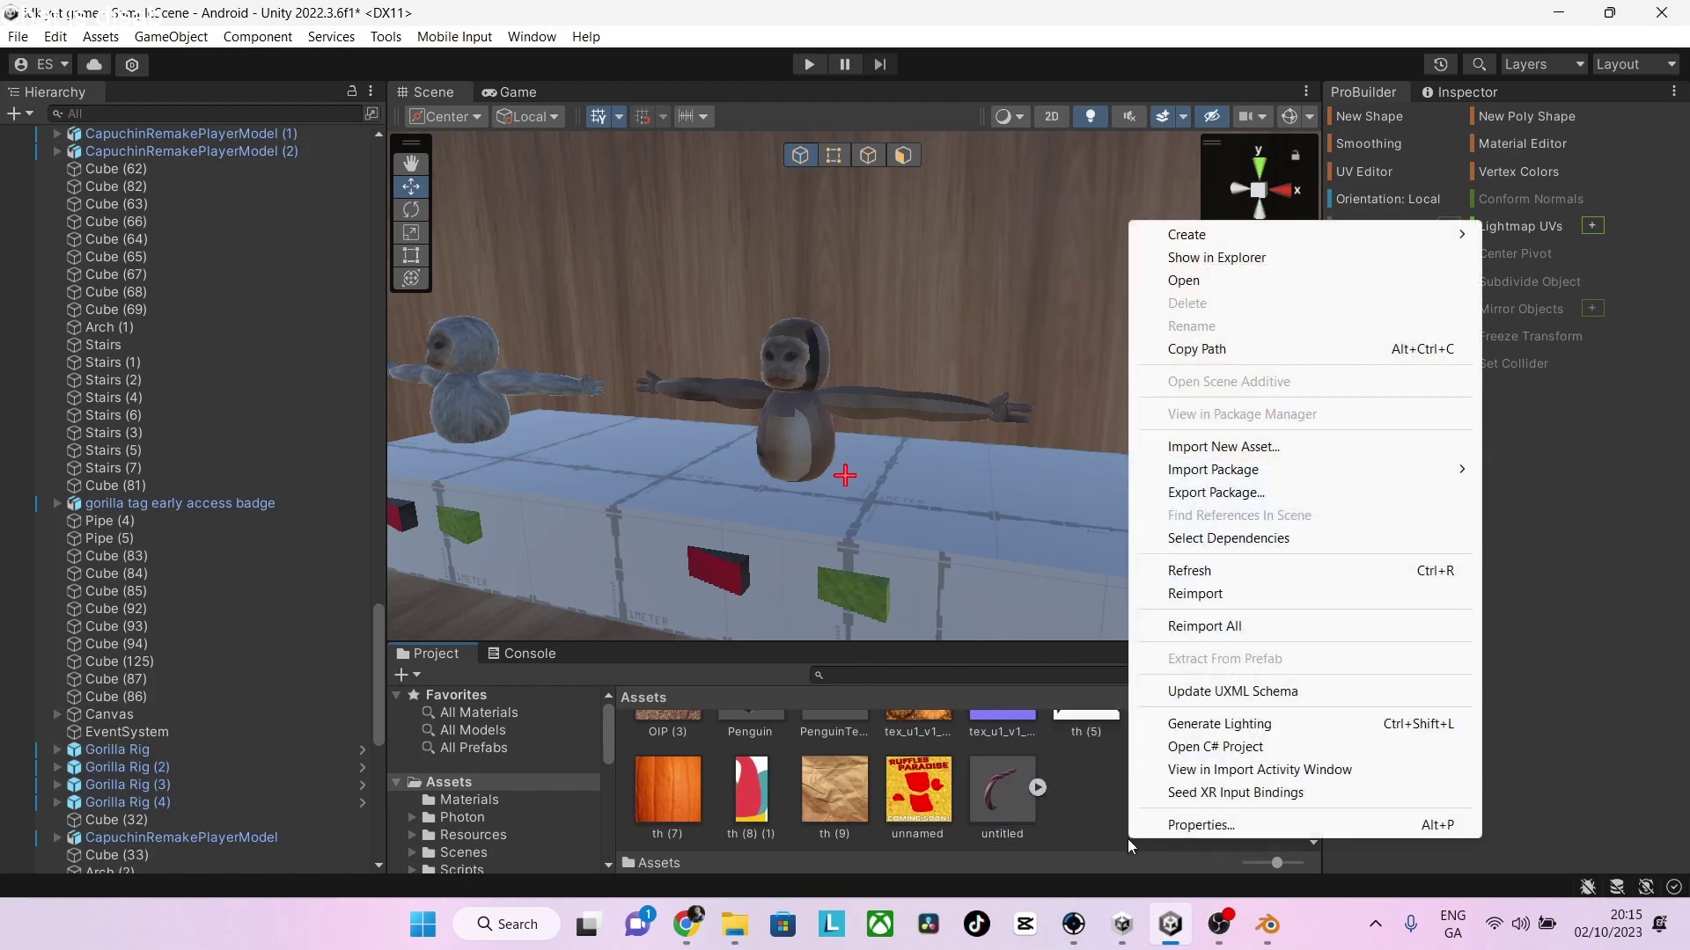
left_click(1223, 447)
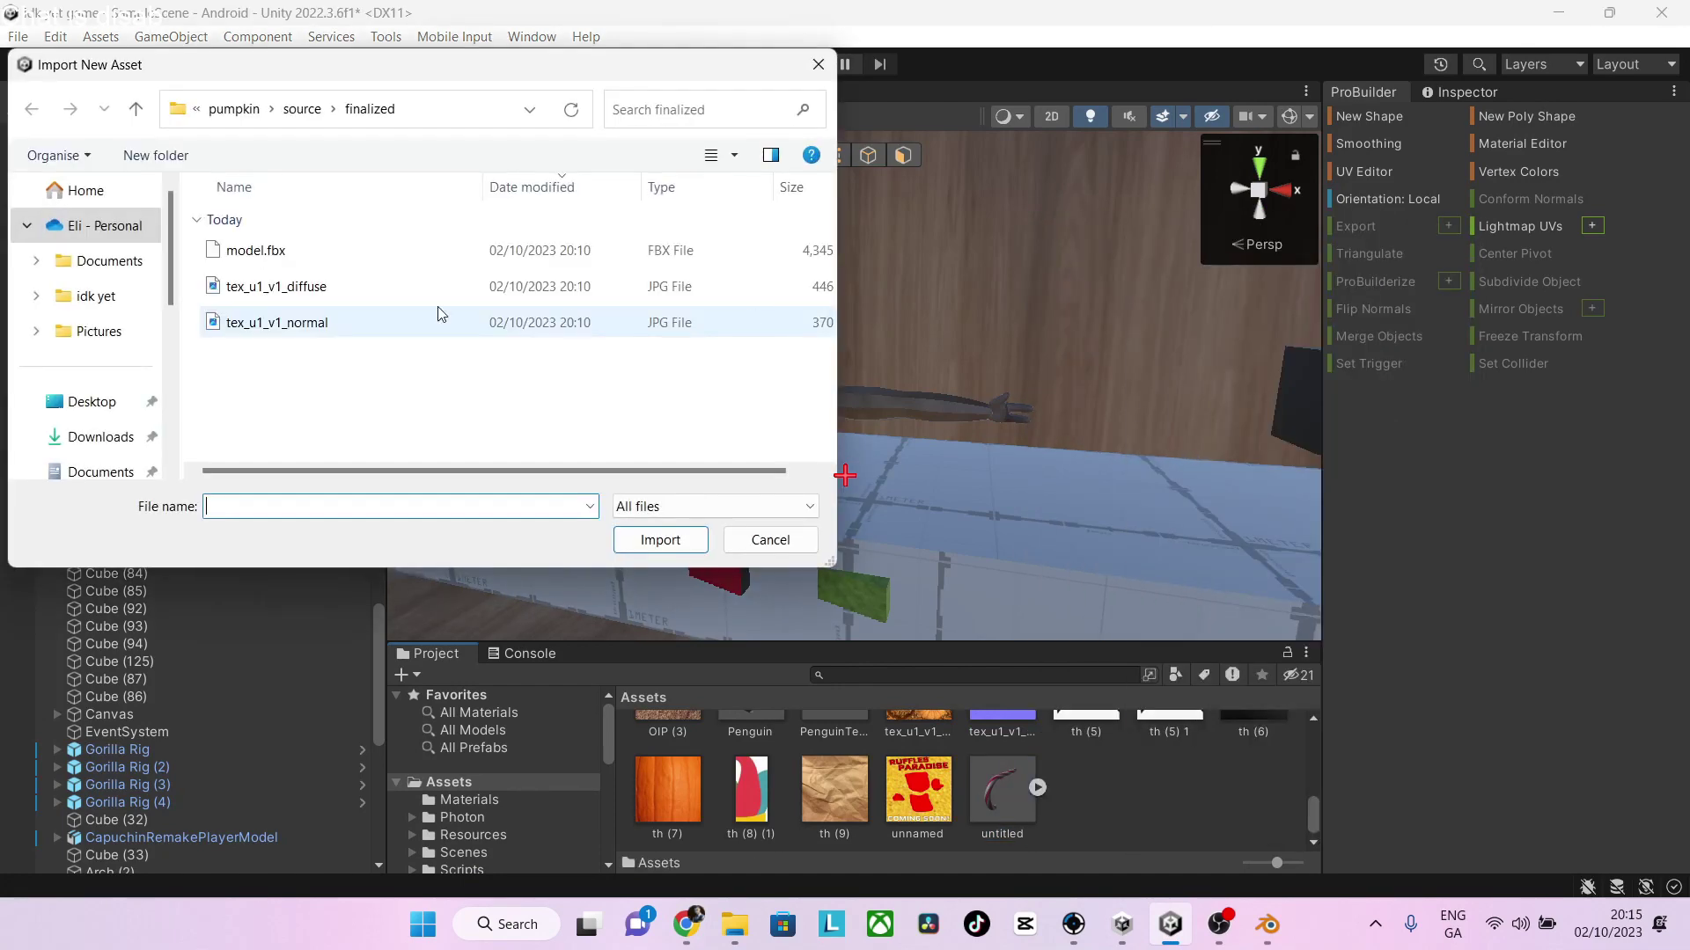
Extract the halloween-bucket archive in the Downloads folder and open the extracted folder
left_click(100, 435)
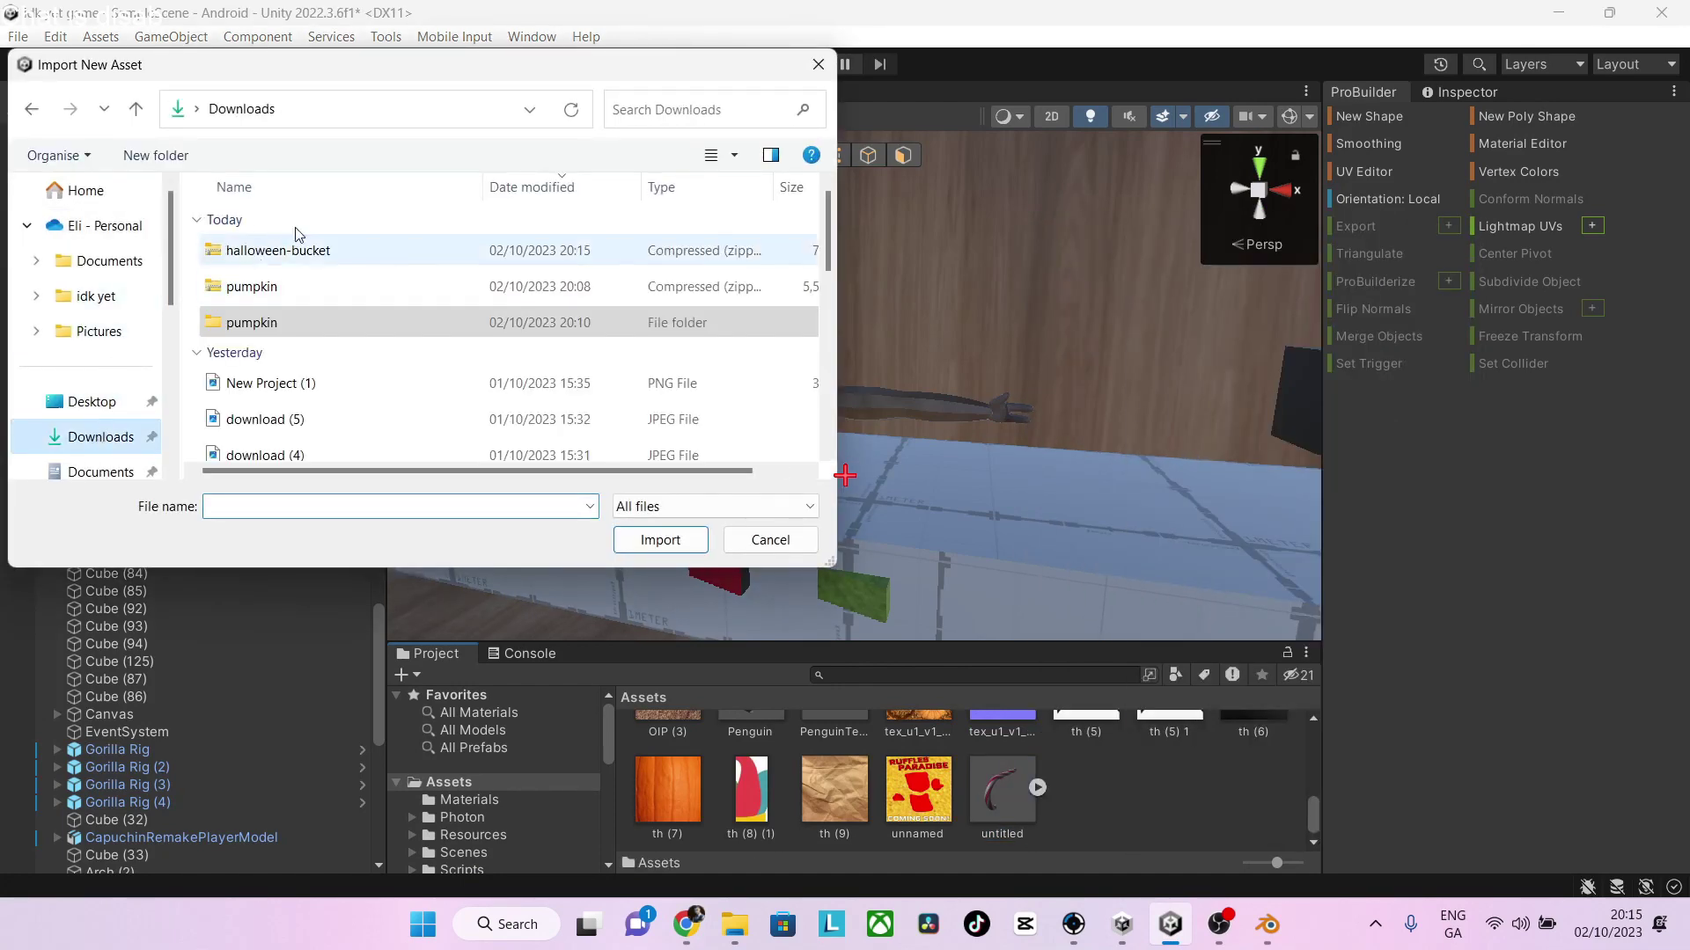
left_click(321, 253)
right_click(314, 255)
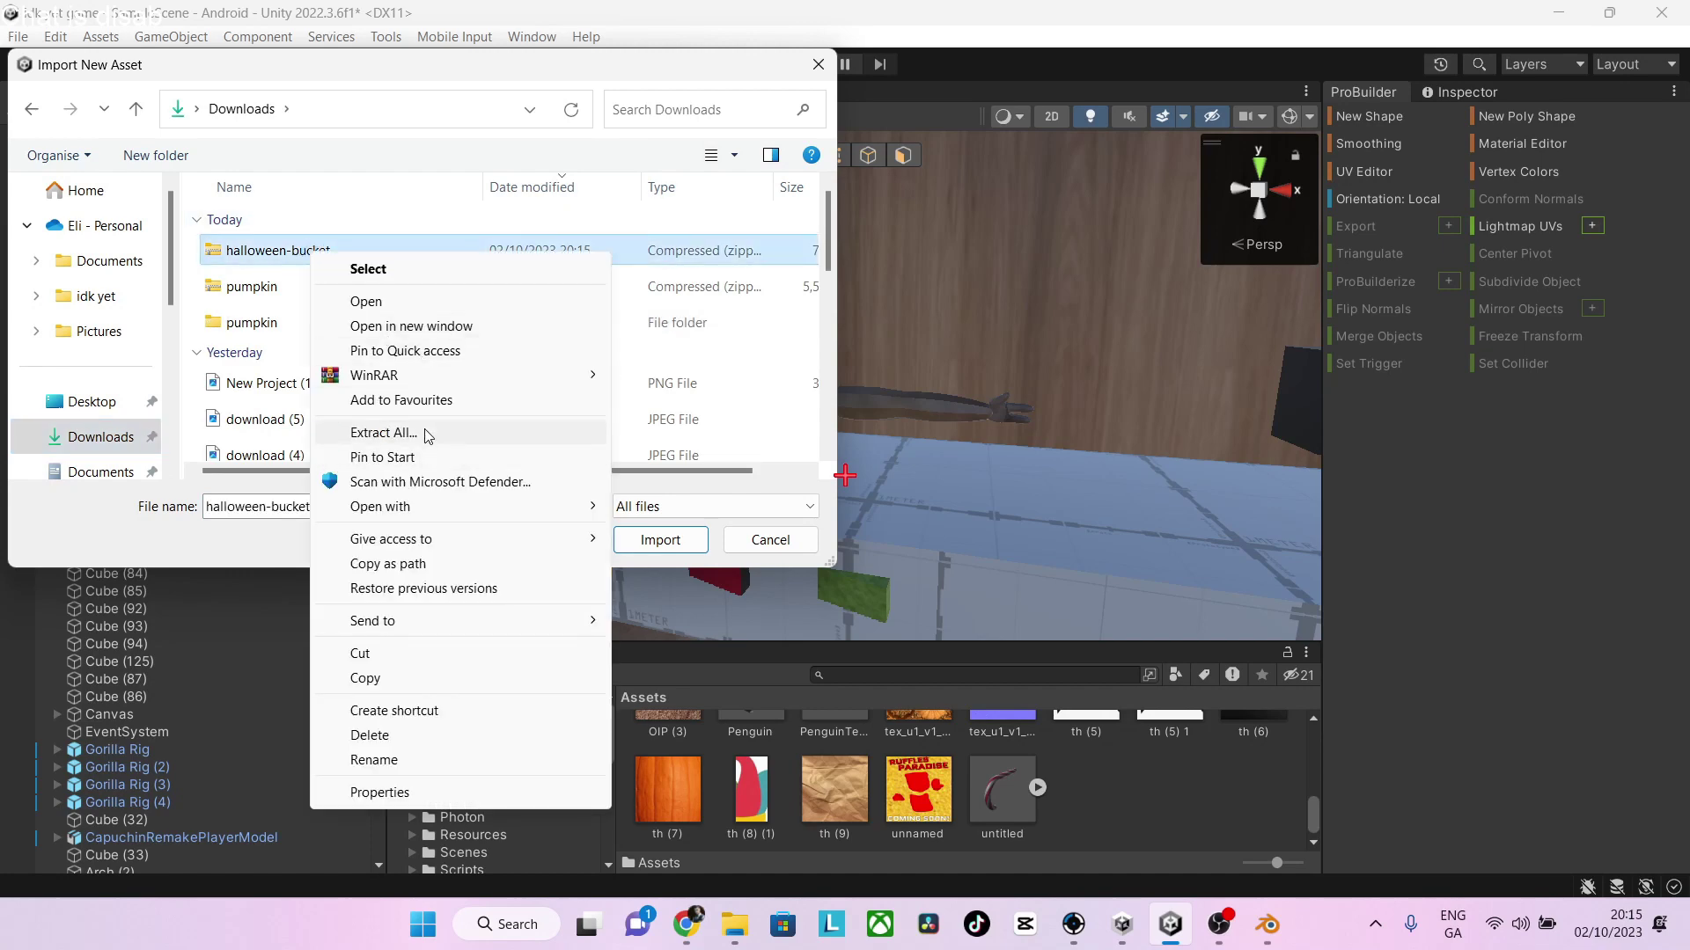
left_click(383, 432)
left_click(995, 685)
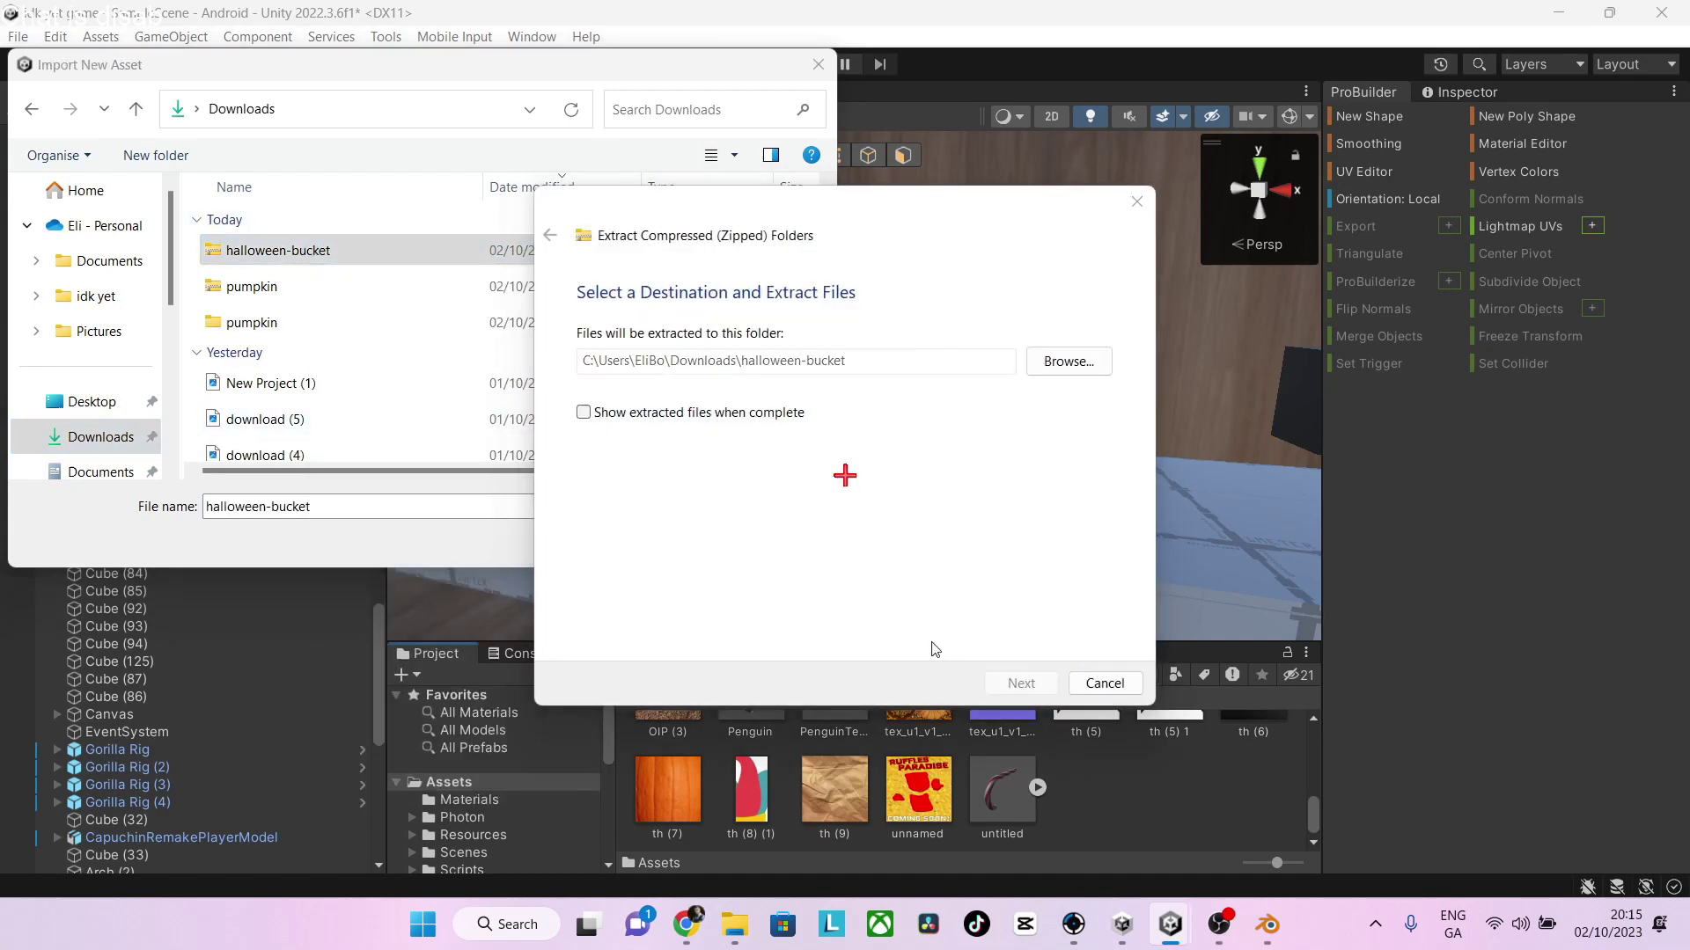
left_click(403, 356)
double_click(403, 356)
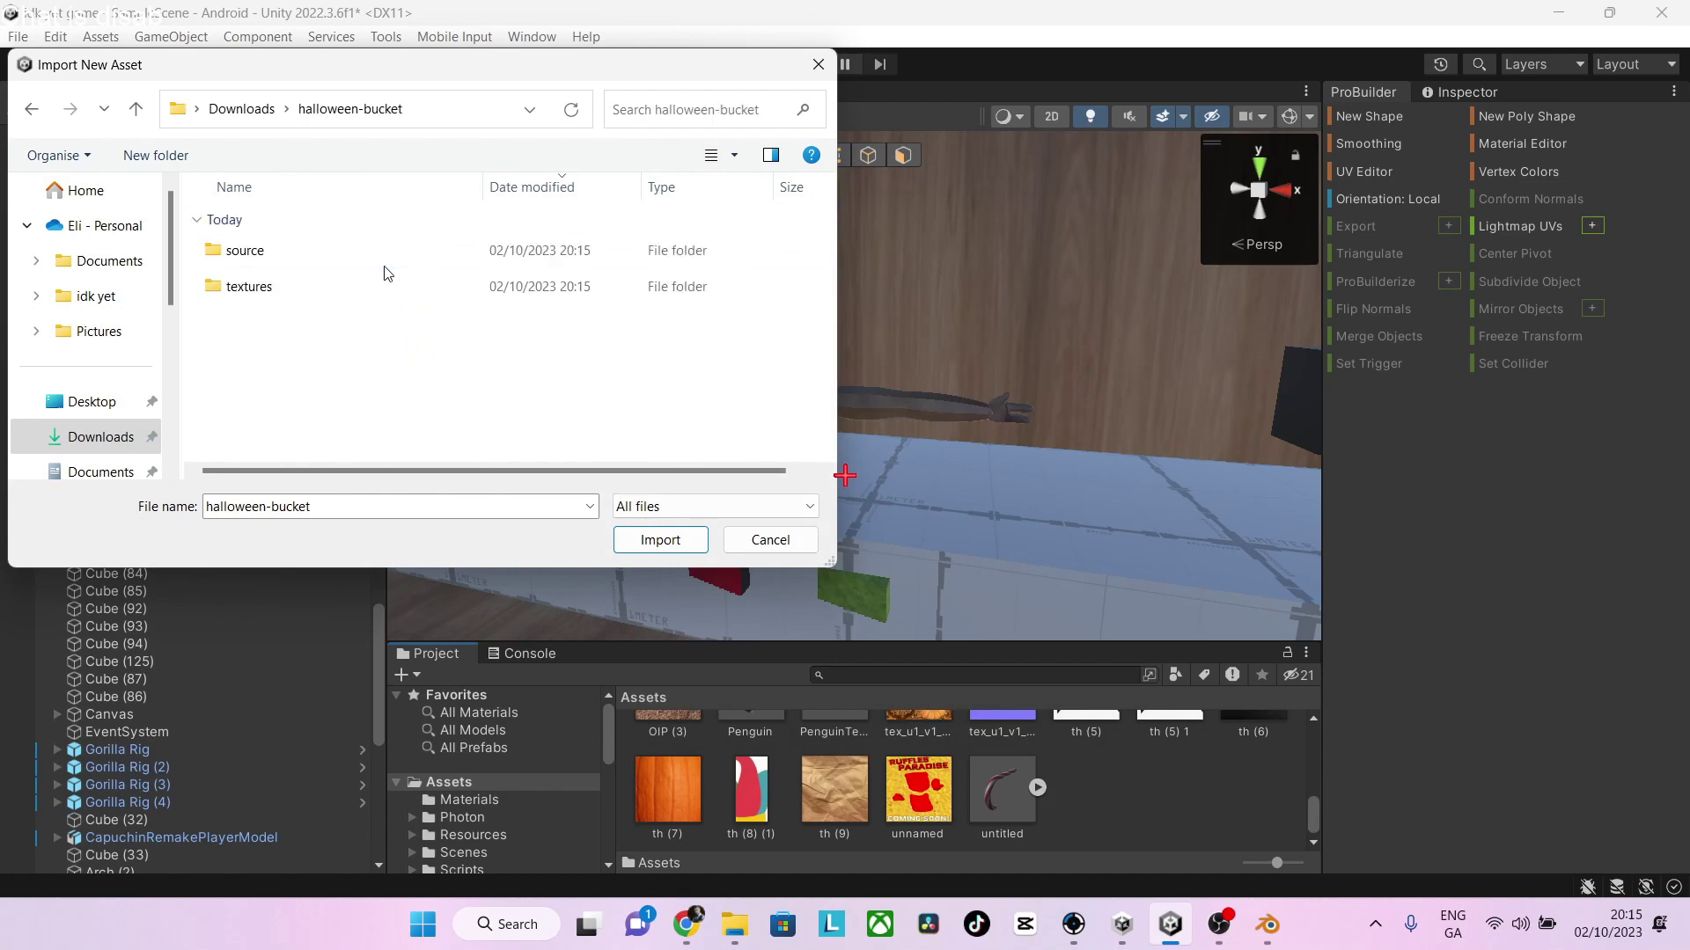
Extract the Halloween bucket archive inside the source folder and open its nested Halloween bucket folder
double_click(388, 253)
right_click(385, 262)
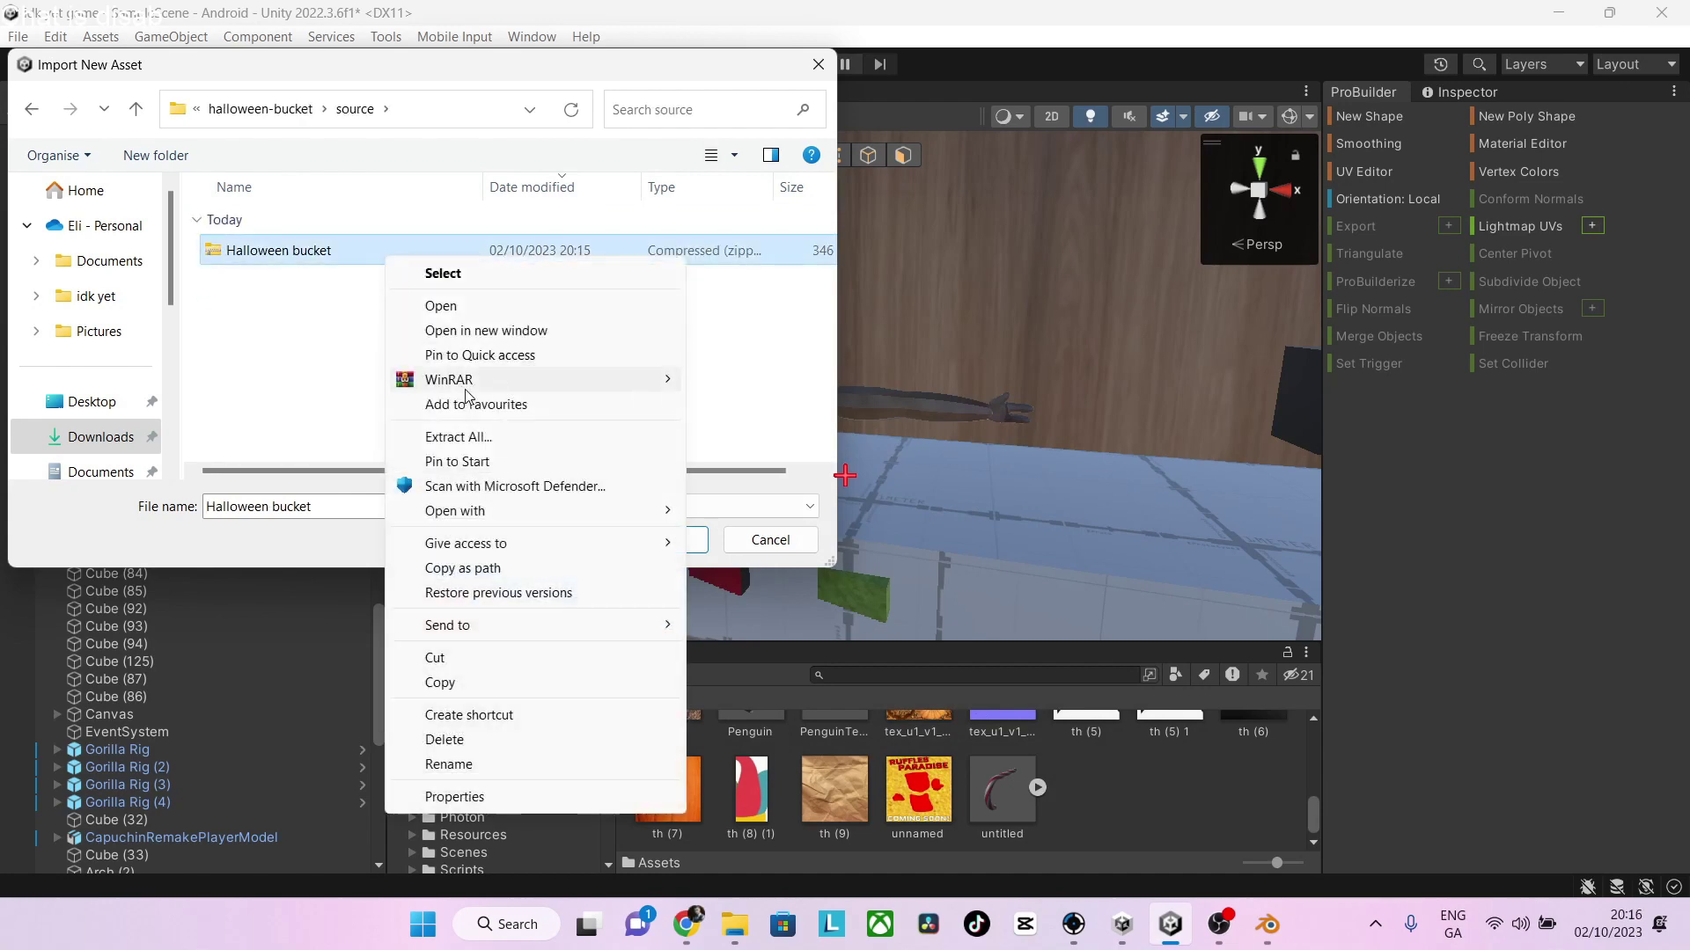
left_click(480, 439)
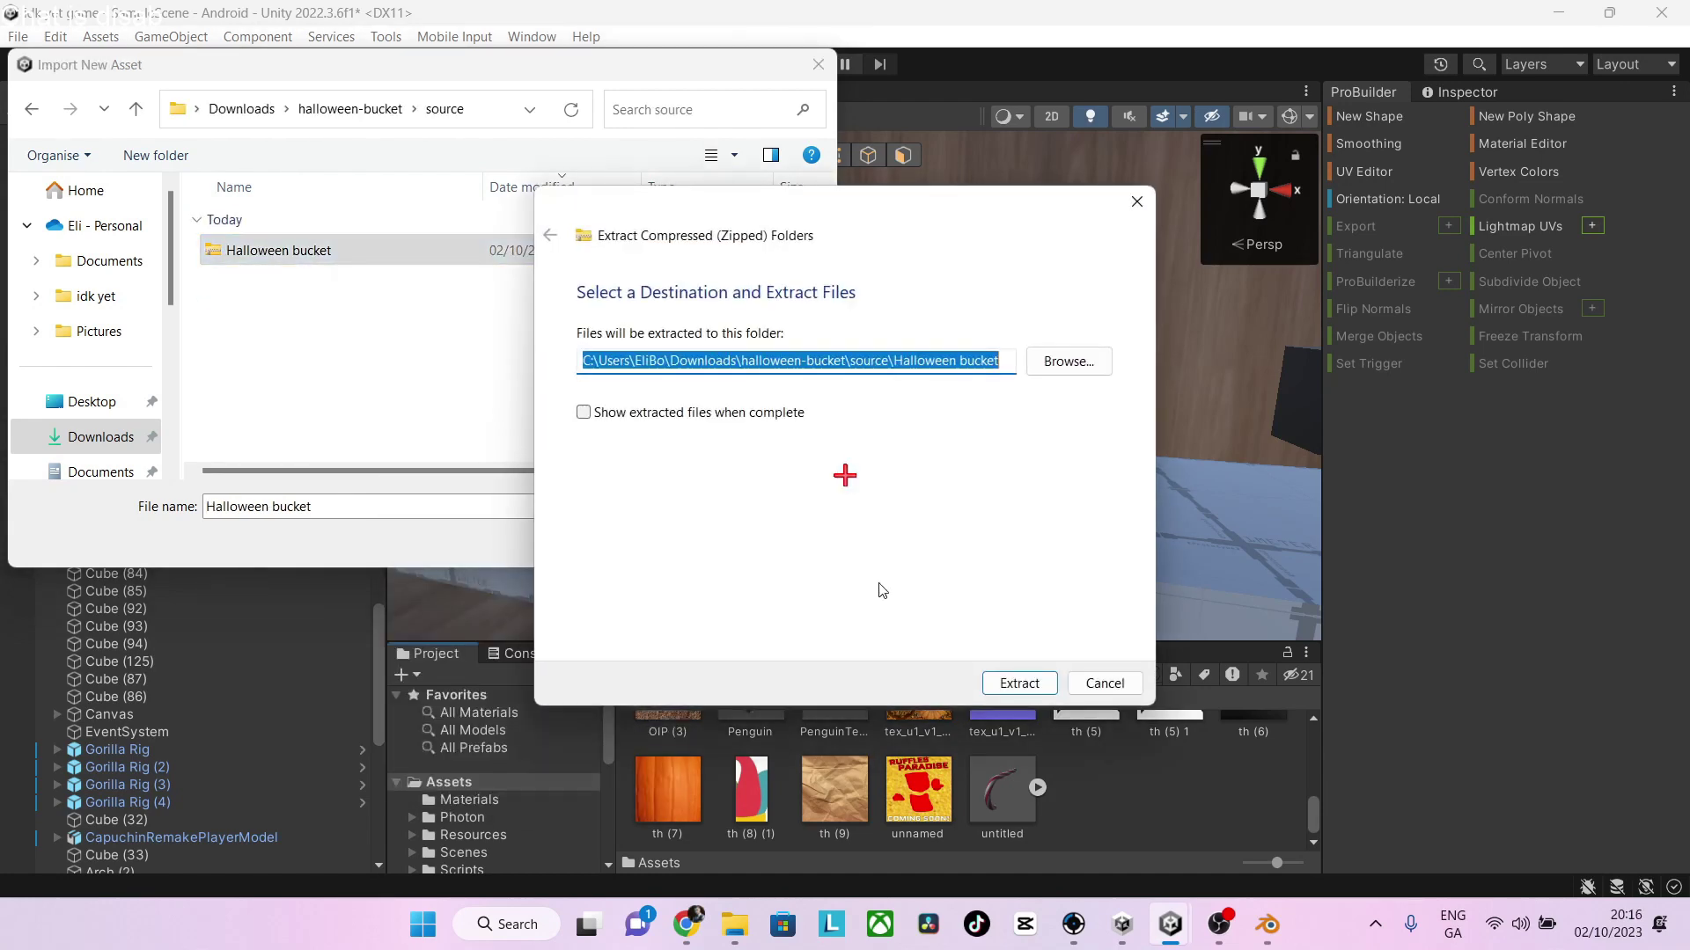
left_click(1038, 687)
double_click(467, 286)
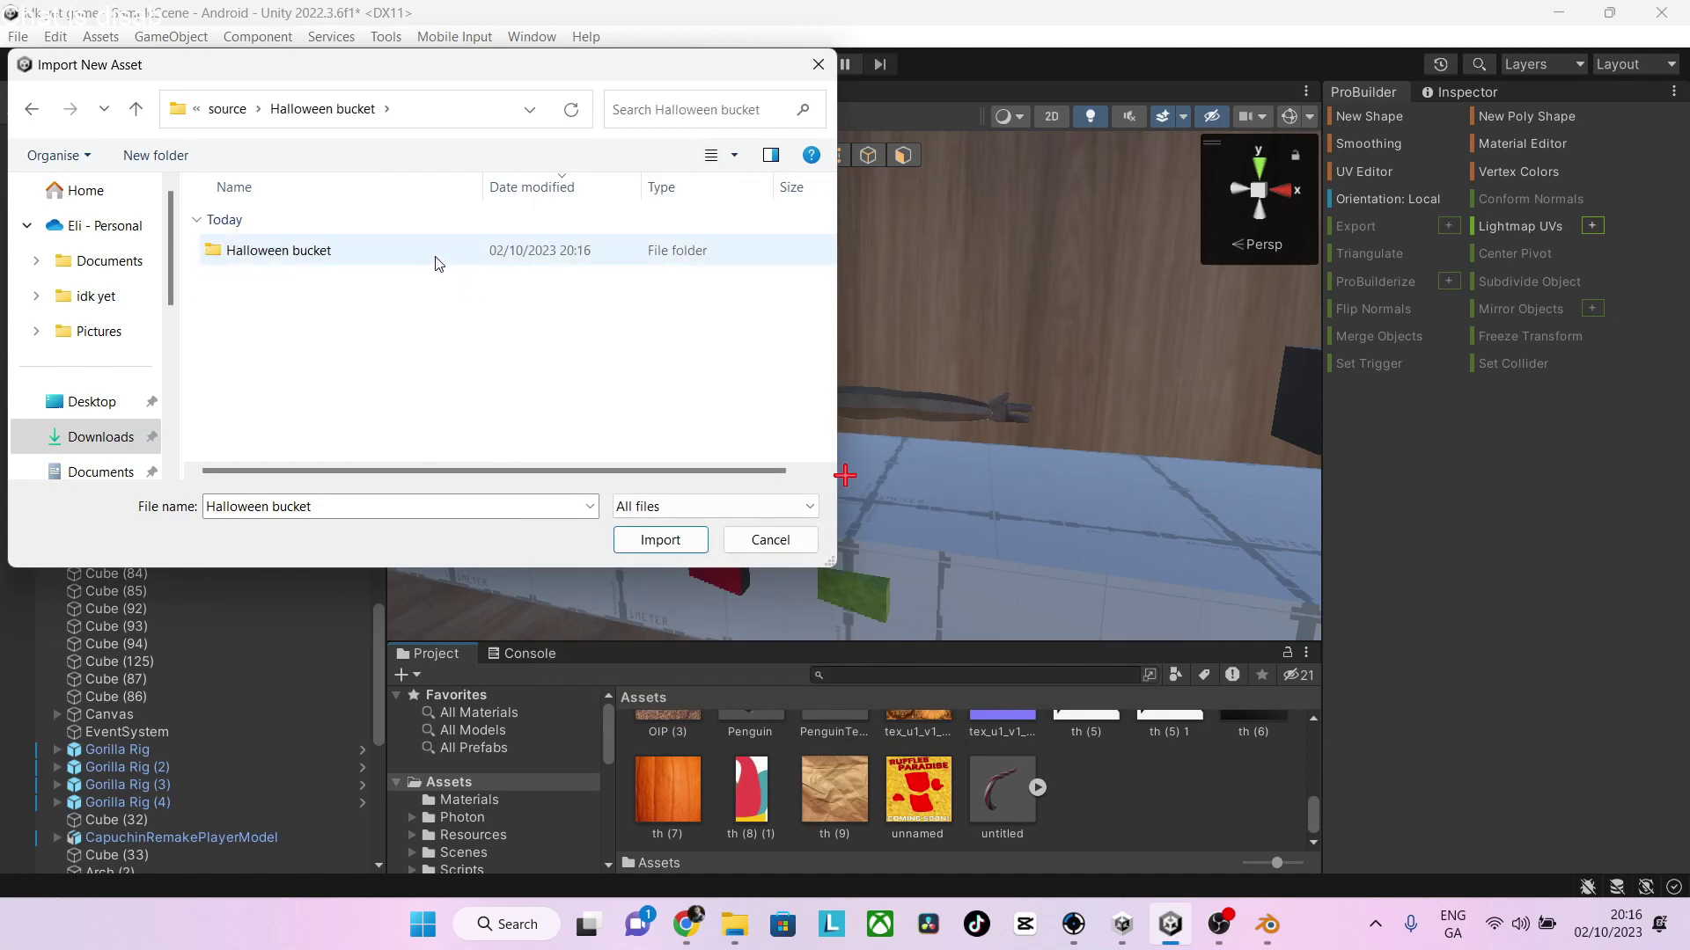
double_click(438, 261)
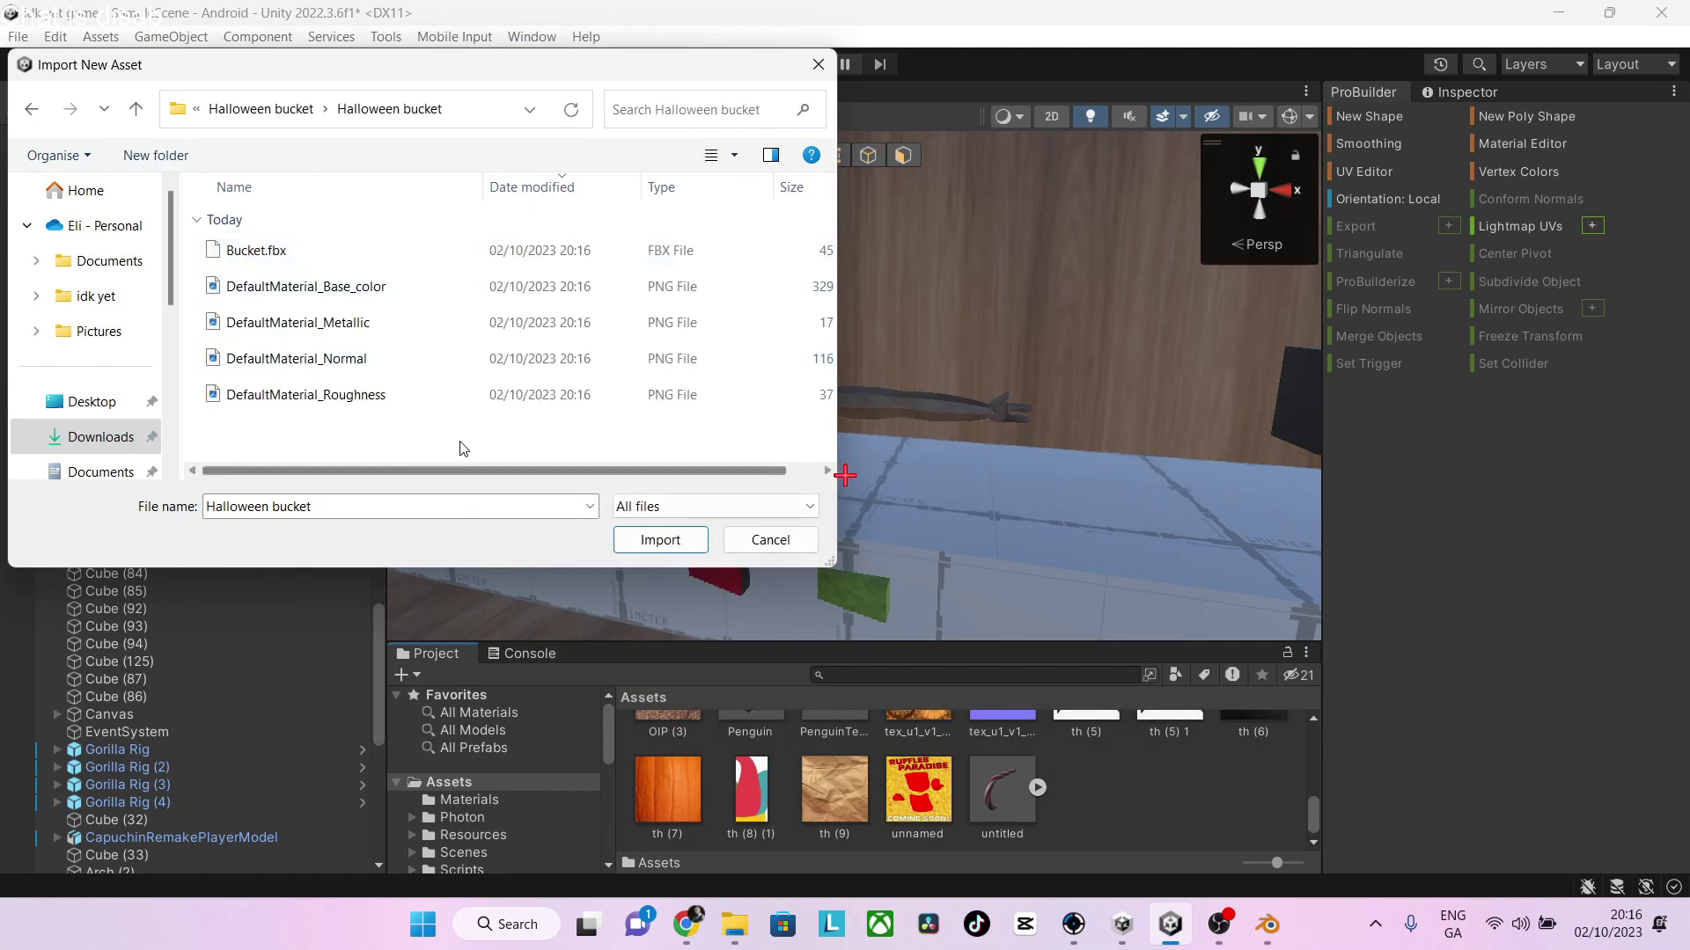
Import Bucket.fbx together with the DefaultMaterial base color, metallic, normal and roughness textures into Assets
left_click_drag(464, 449, 504, 242)
right_click(503, 242)
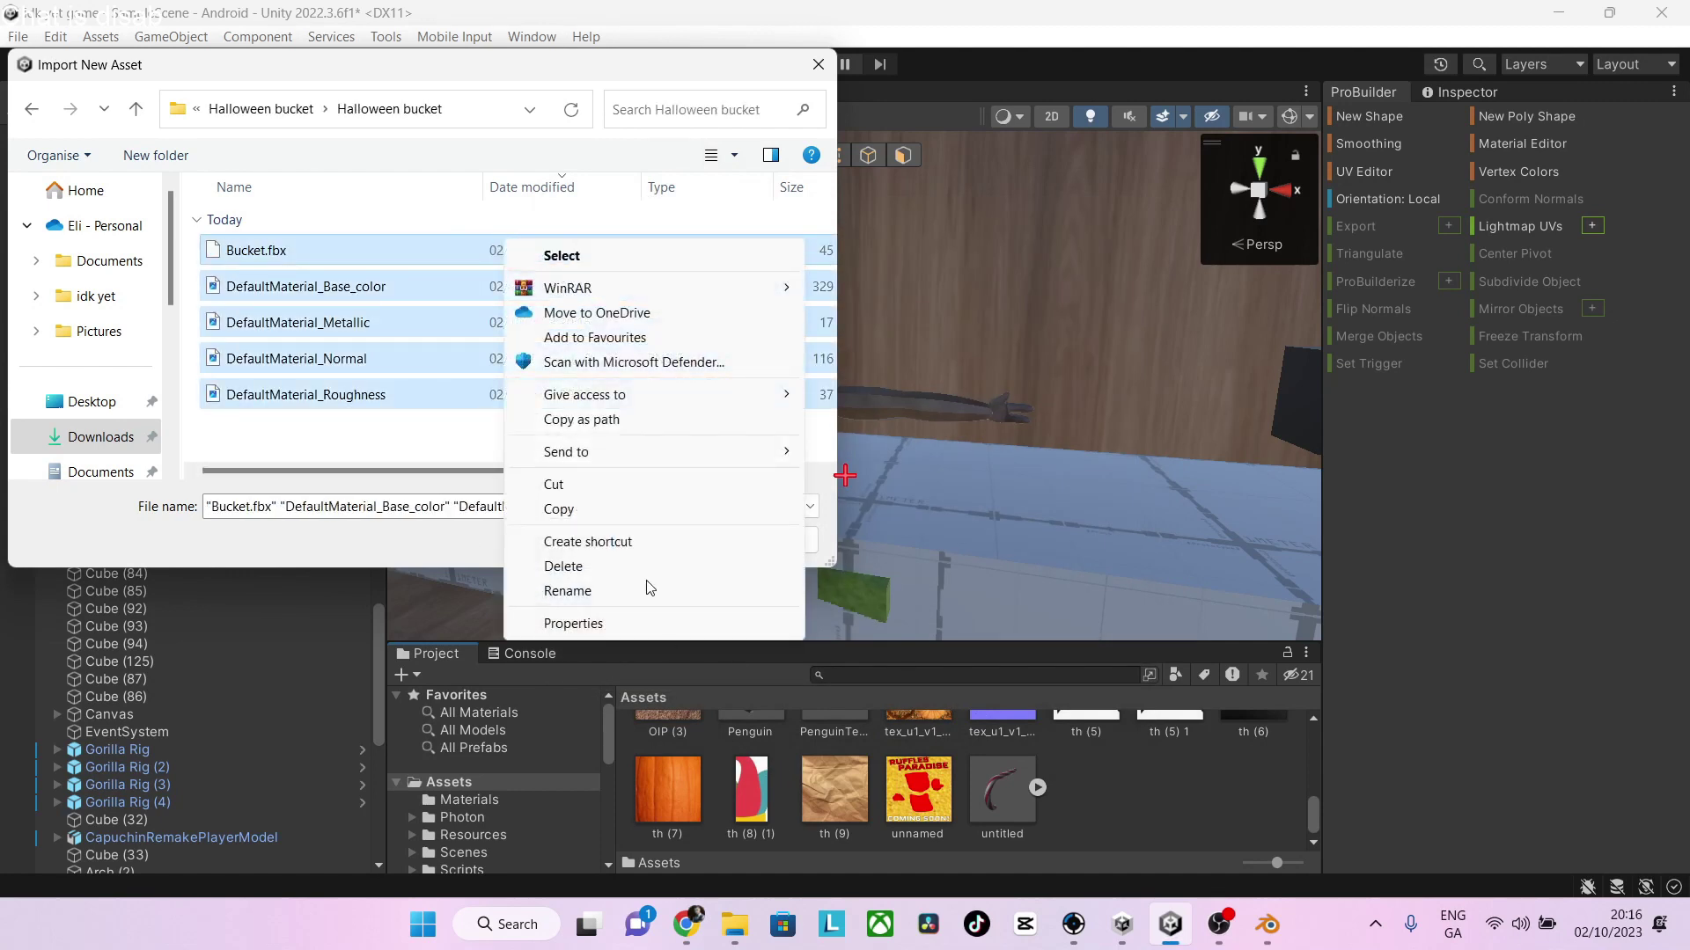
left_click(451, 561)
left_click(656, 546)
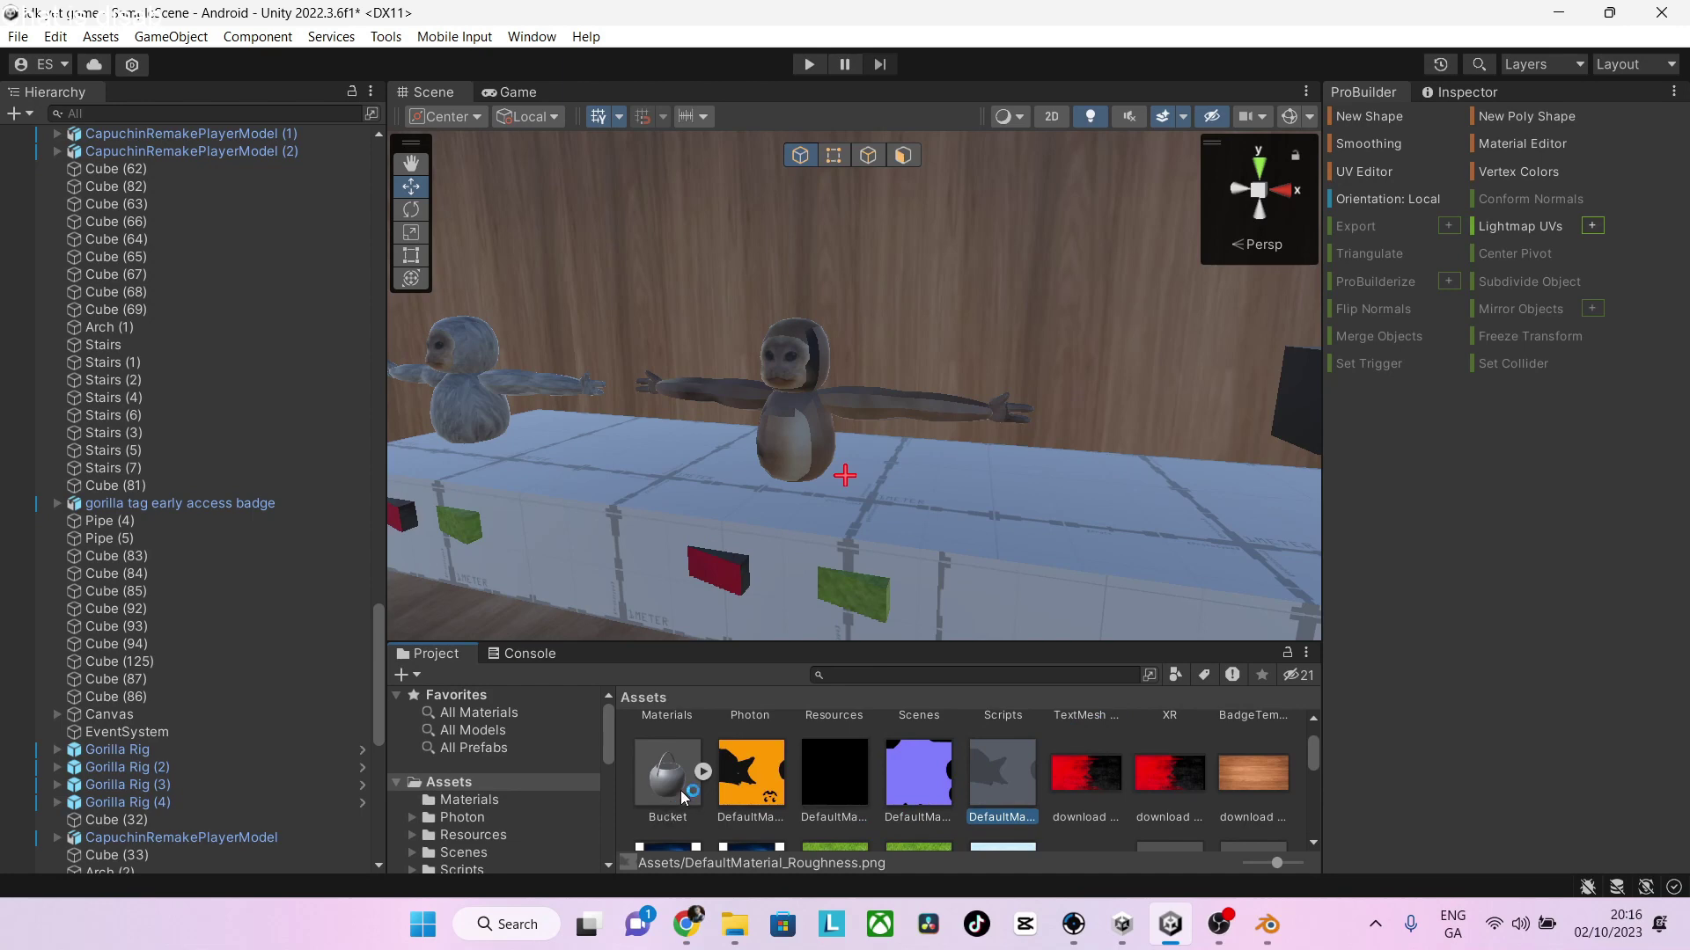
Place the Bucket model on the counter beside the brown capuchin and delete its Light child object
left_click_drag(678, 796, 990, 484)
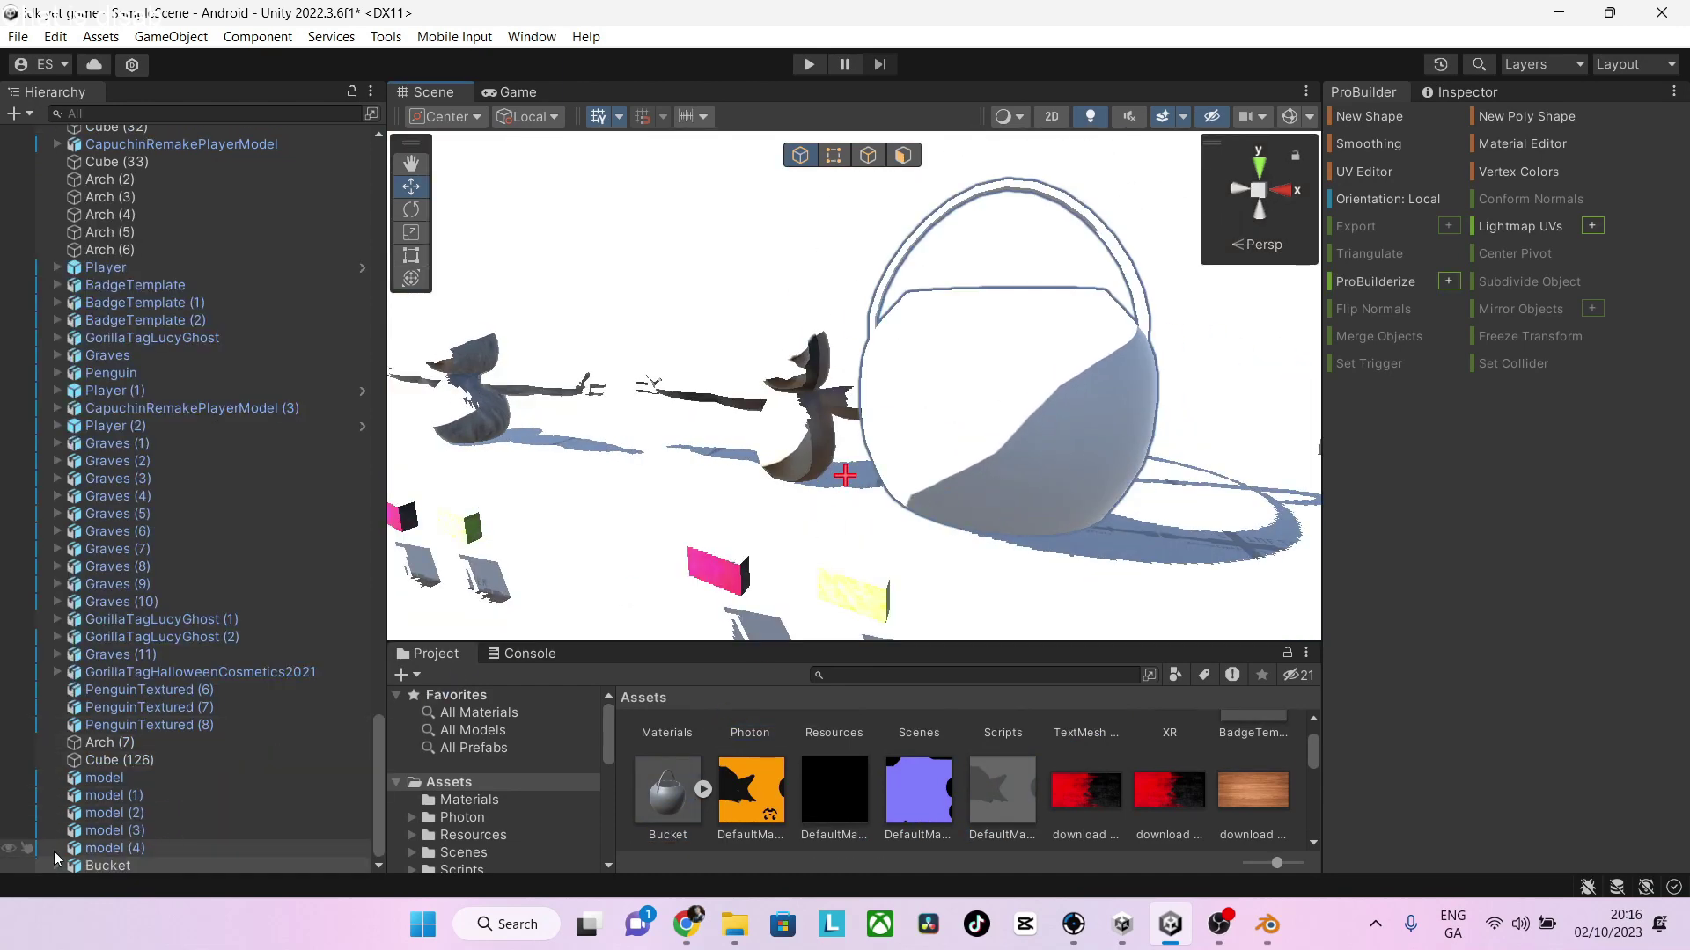
scroll(132, 809, "down", 1)
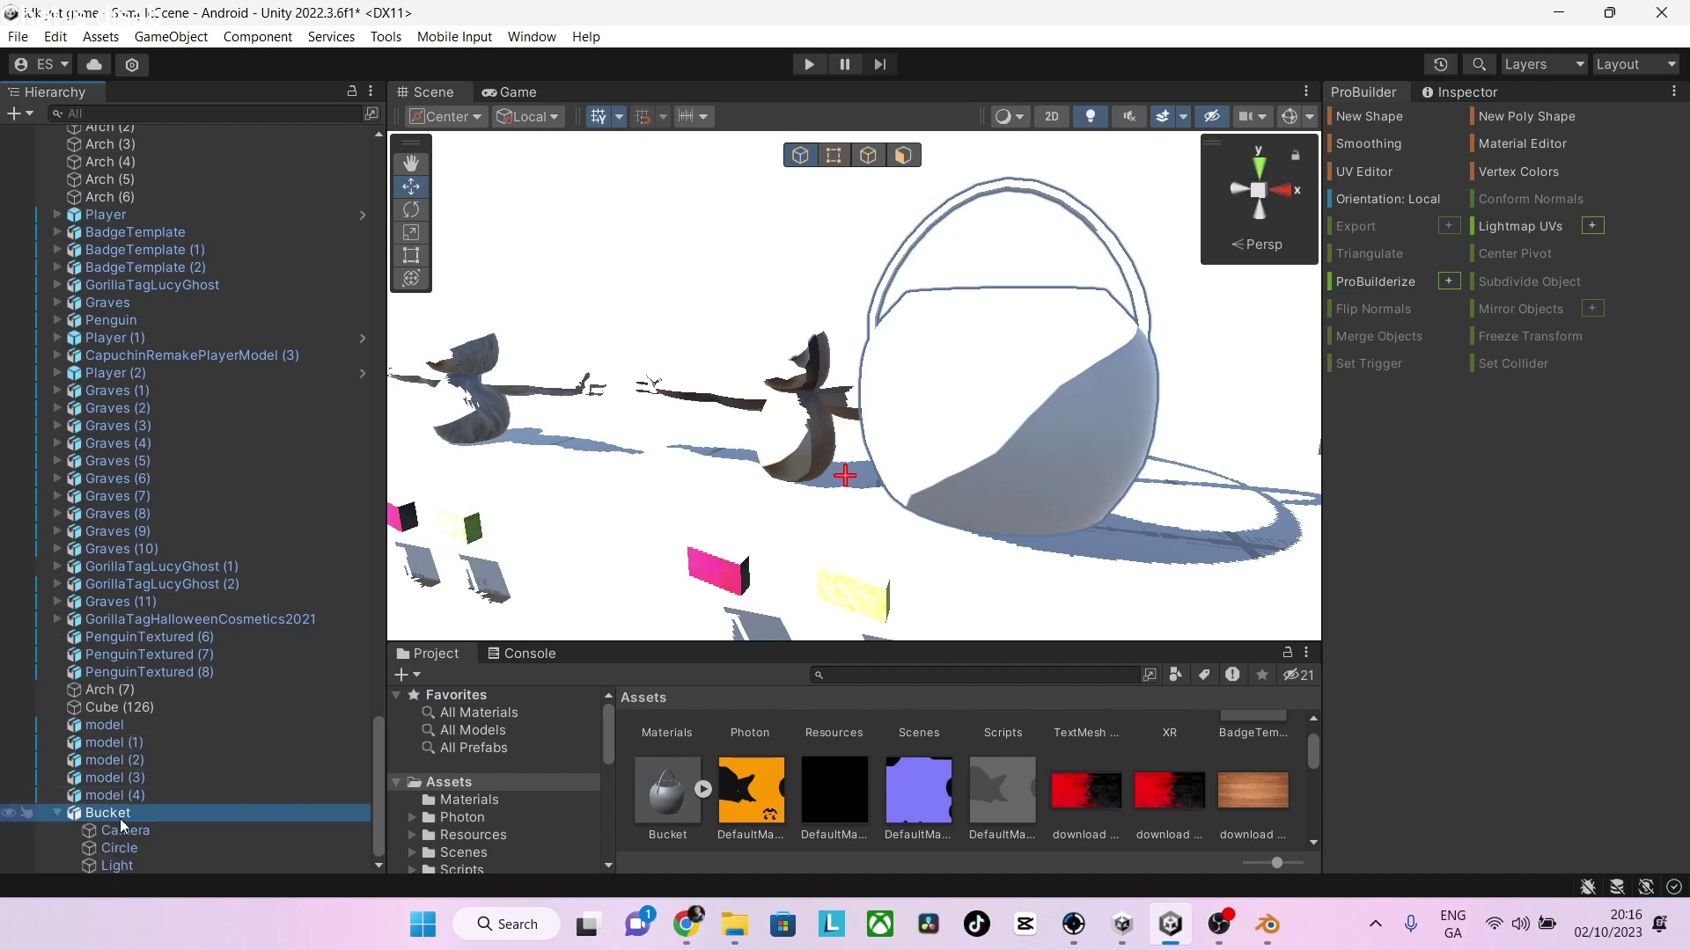
right_click(103, 866)
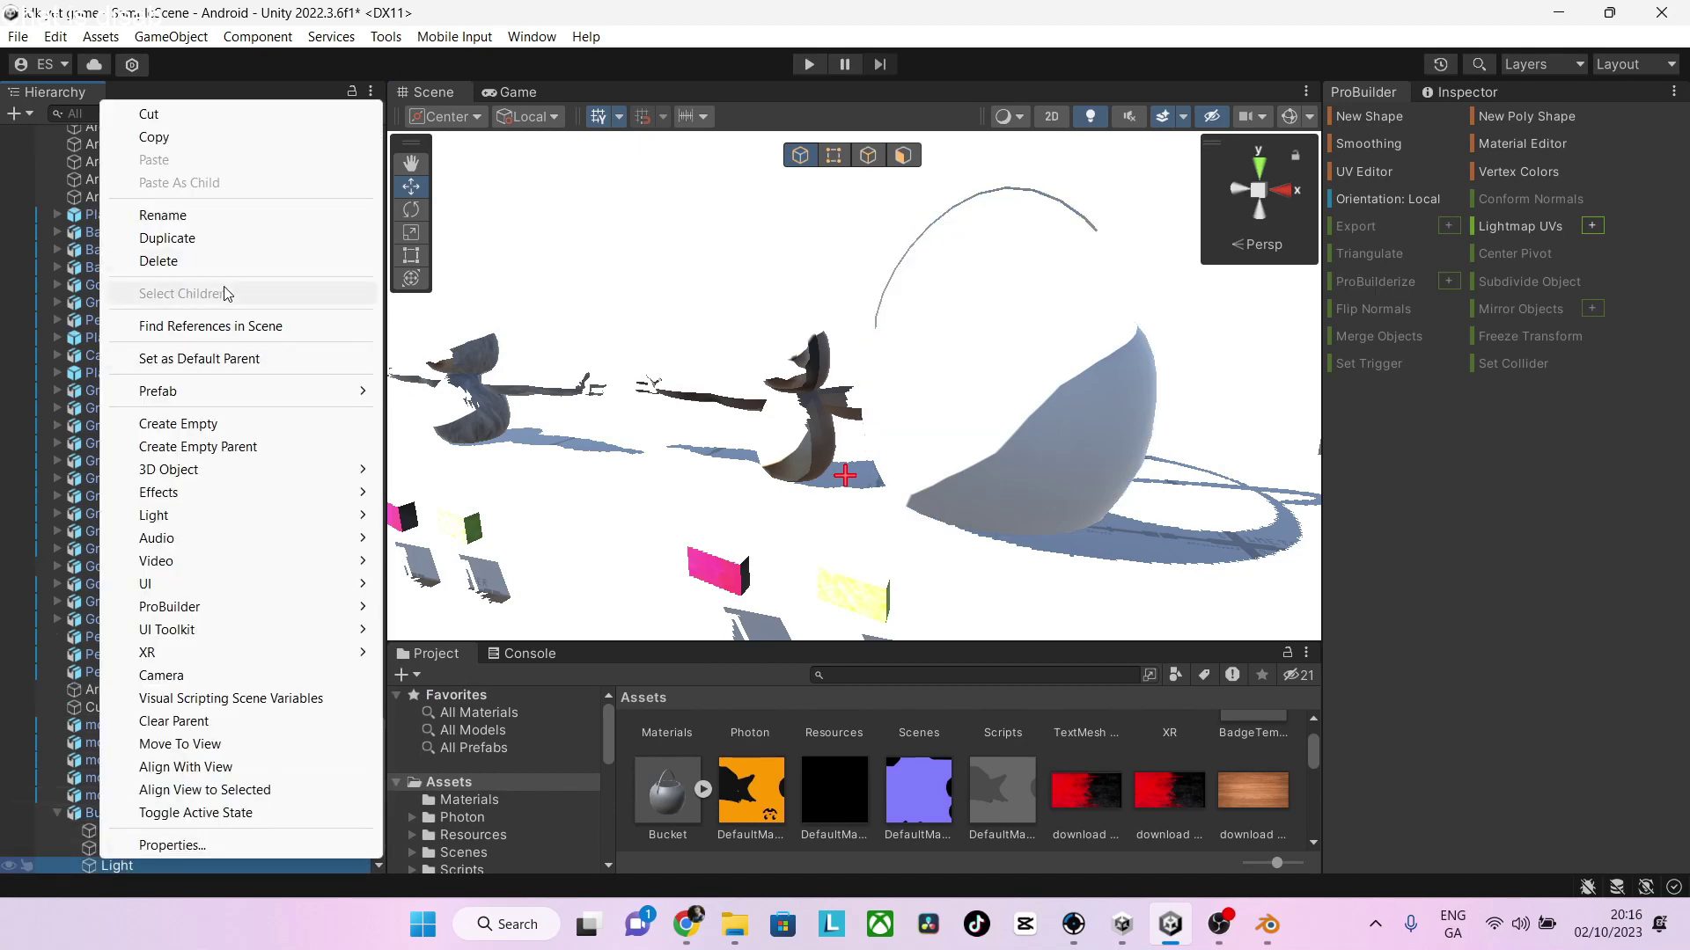
left_click(167, 260)
Rotate the bucket on the counter and apply the orange DefaultMaterial base color texture to it
key("e")
left_click(970, 359)
left_click(1007, 456)
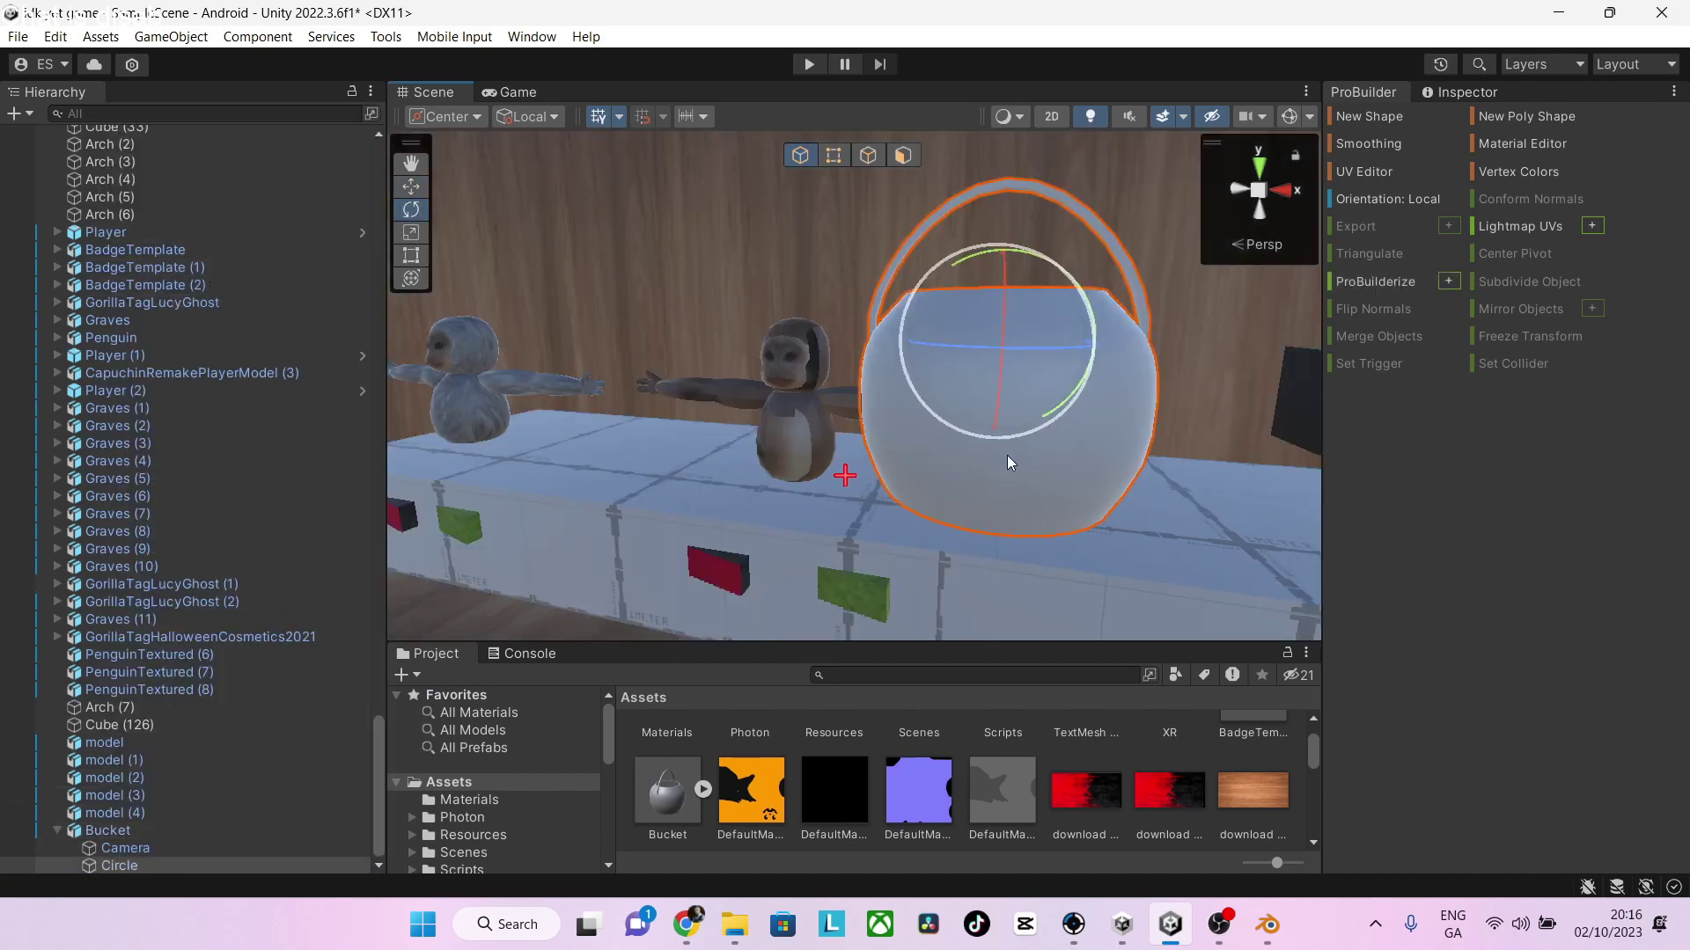
right_click_drag(978, 359, 980, 324)
mouse_move(948, 404)
left_mouse_down()
mouse_move(1149, 447)
mouse_move(1509, 447)
mouse_move(934, 426)
mouse_move(964, 435)
left_mouse_up()
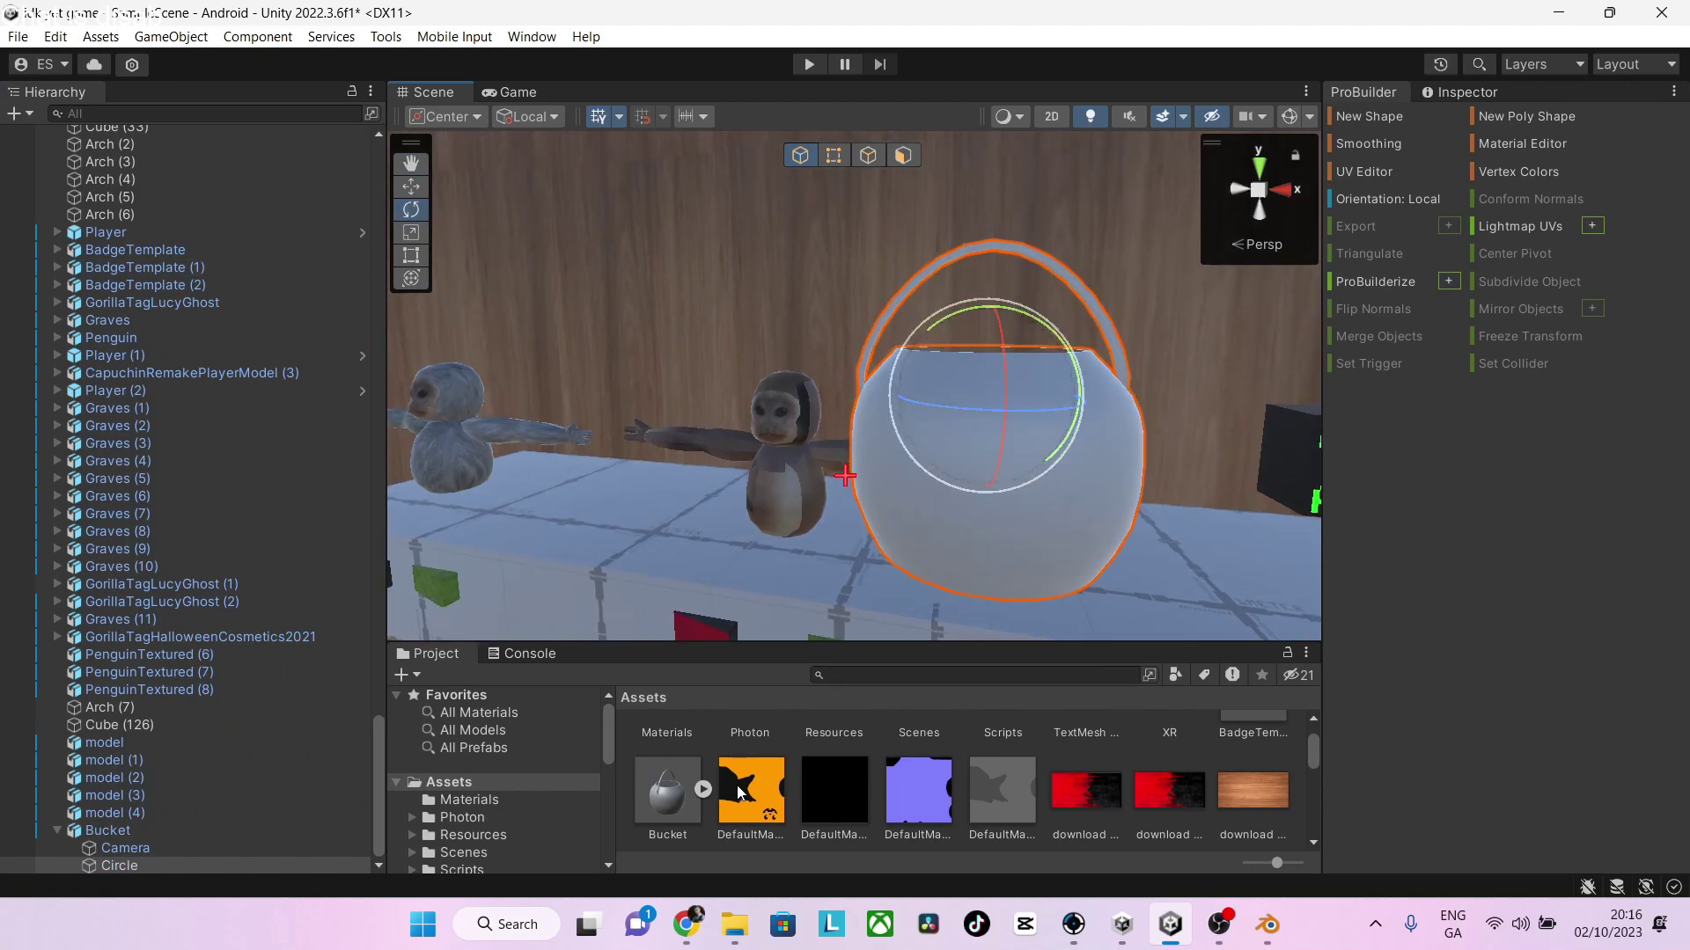
left_click_drag(738, 793, 1063, 535)
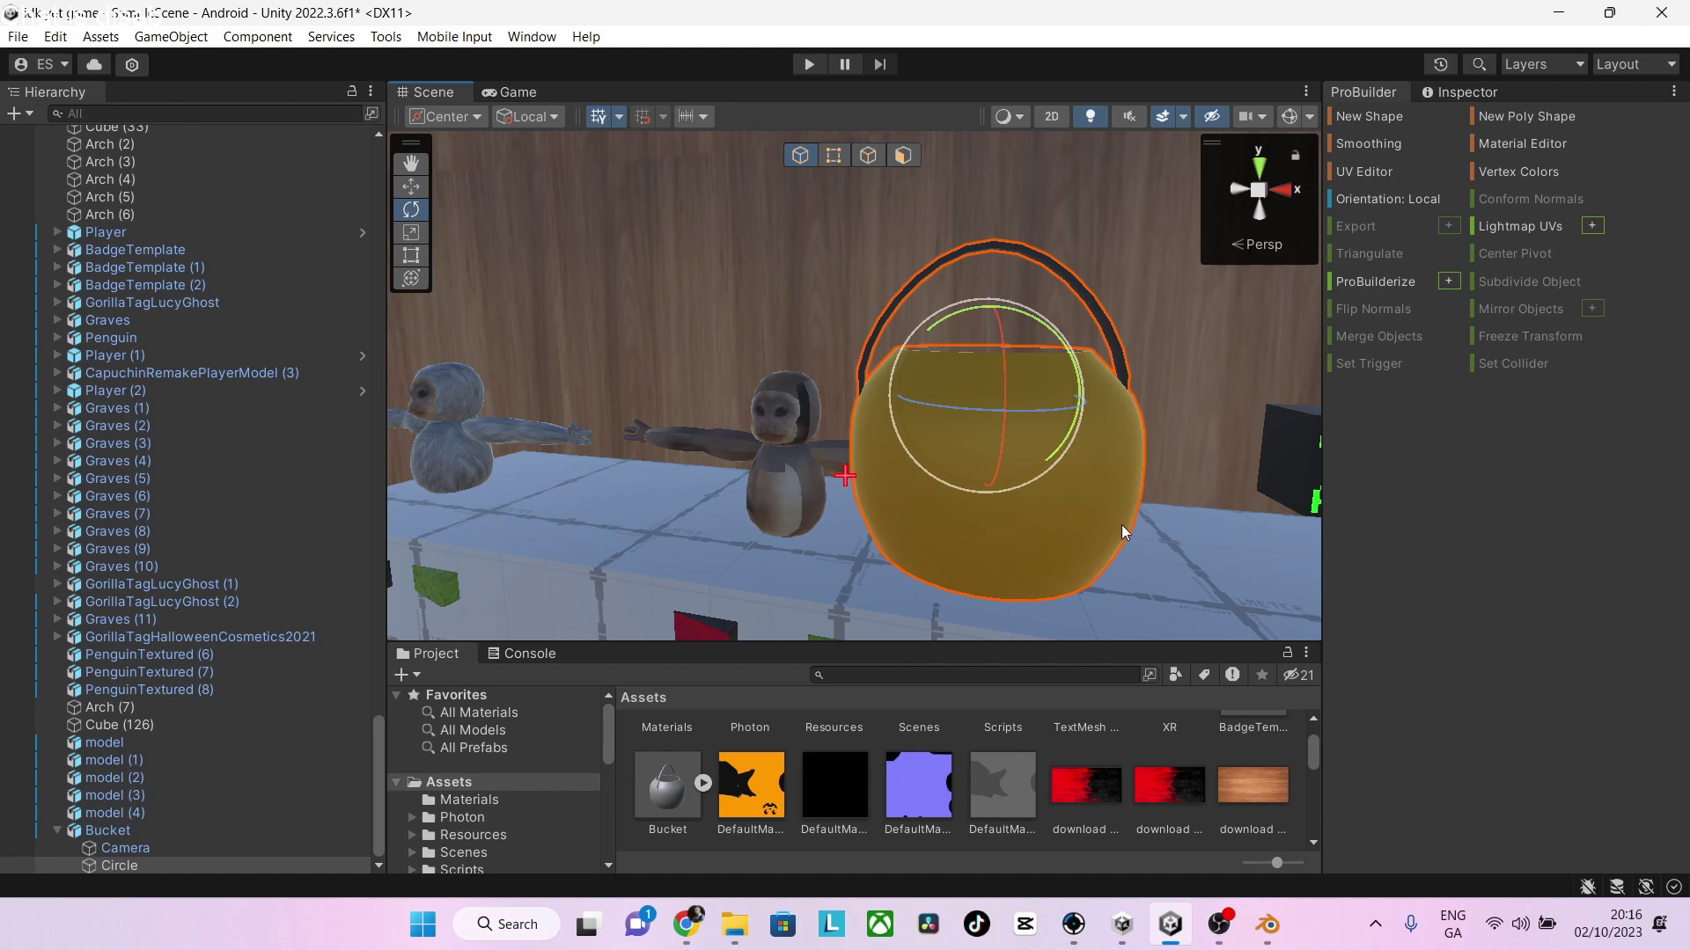
left_click_drag(973, 415, 1188, 594)
Try the DefaultMaterial normal and roughness textures on the bucket and reapply the base color texture
left_click_drag(951, 773, 979, 570)
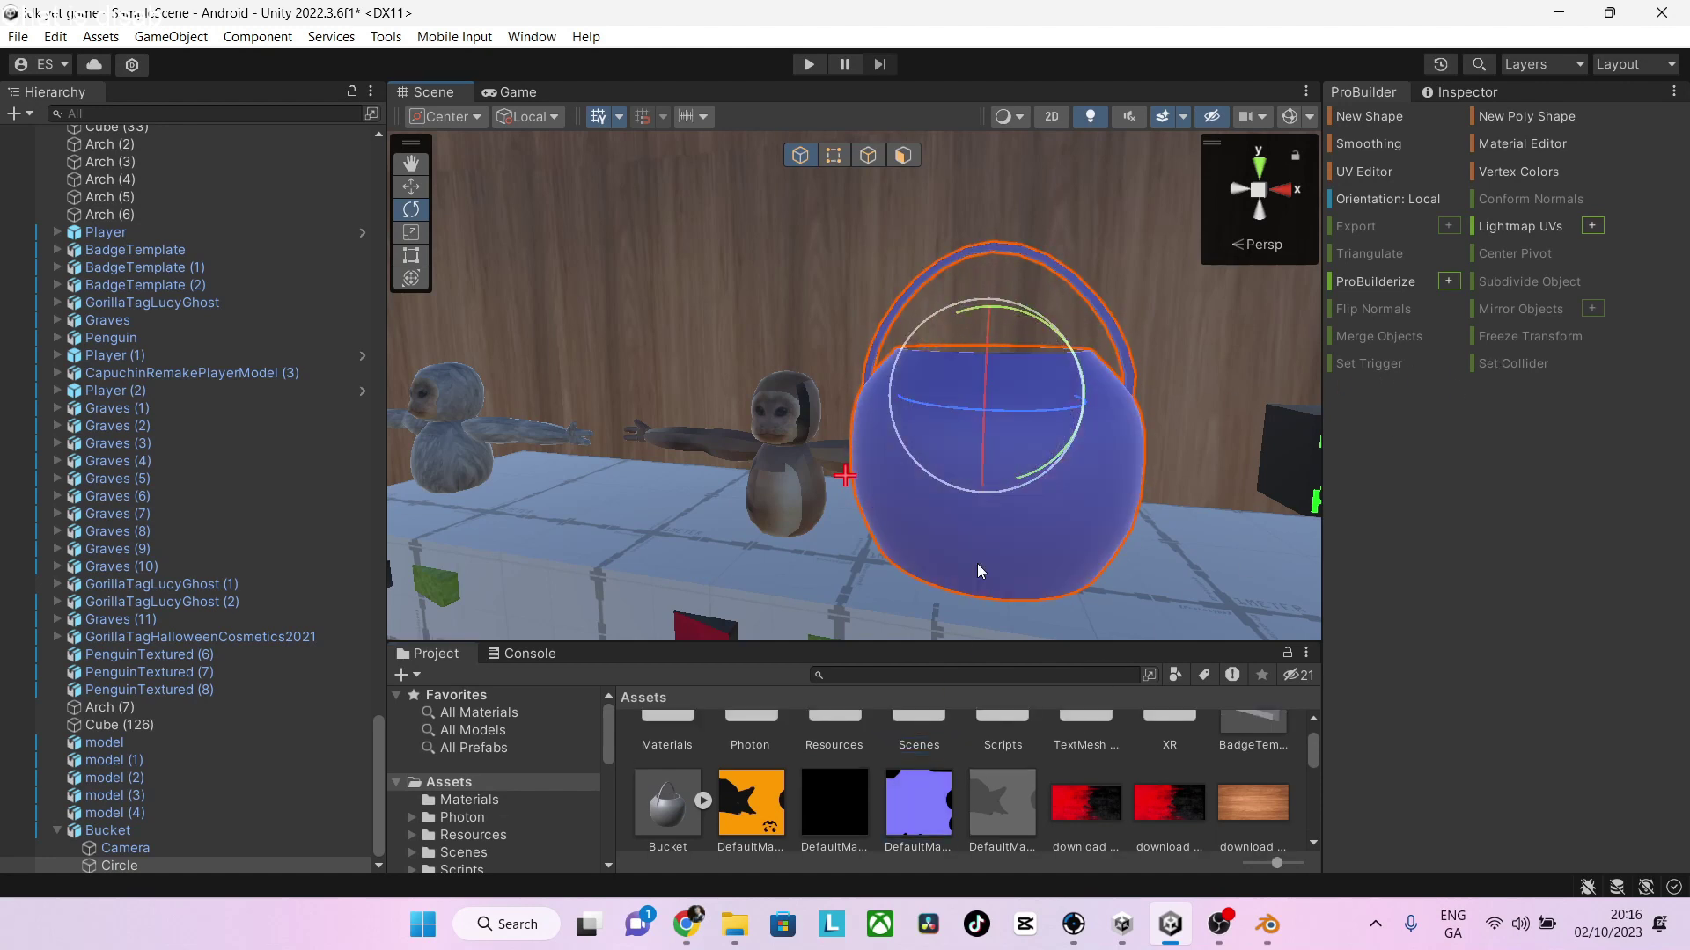
left_click_drag(1012, 415, 1122, 525)
left_click_drag(1003, 796, 907, 440)
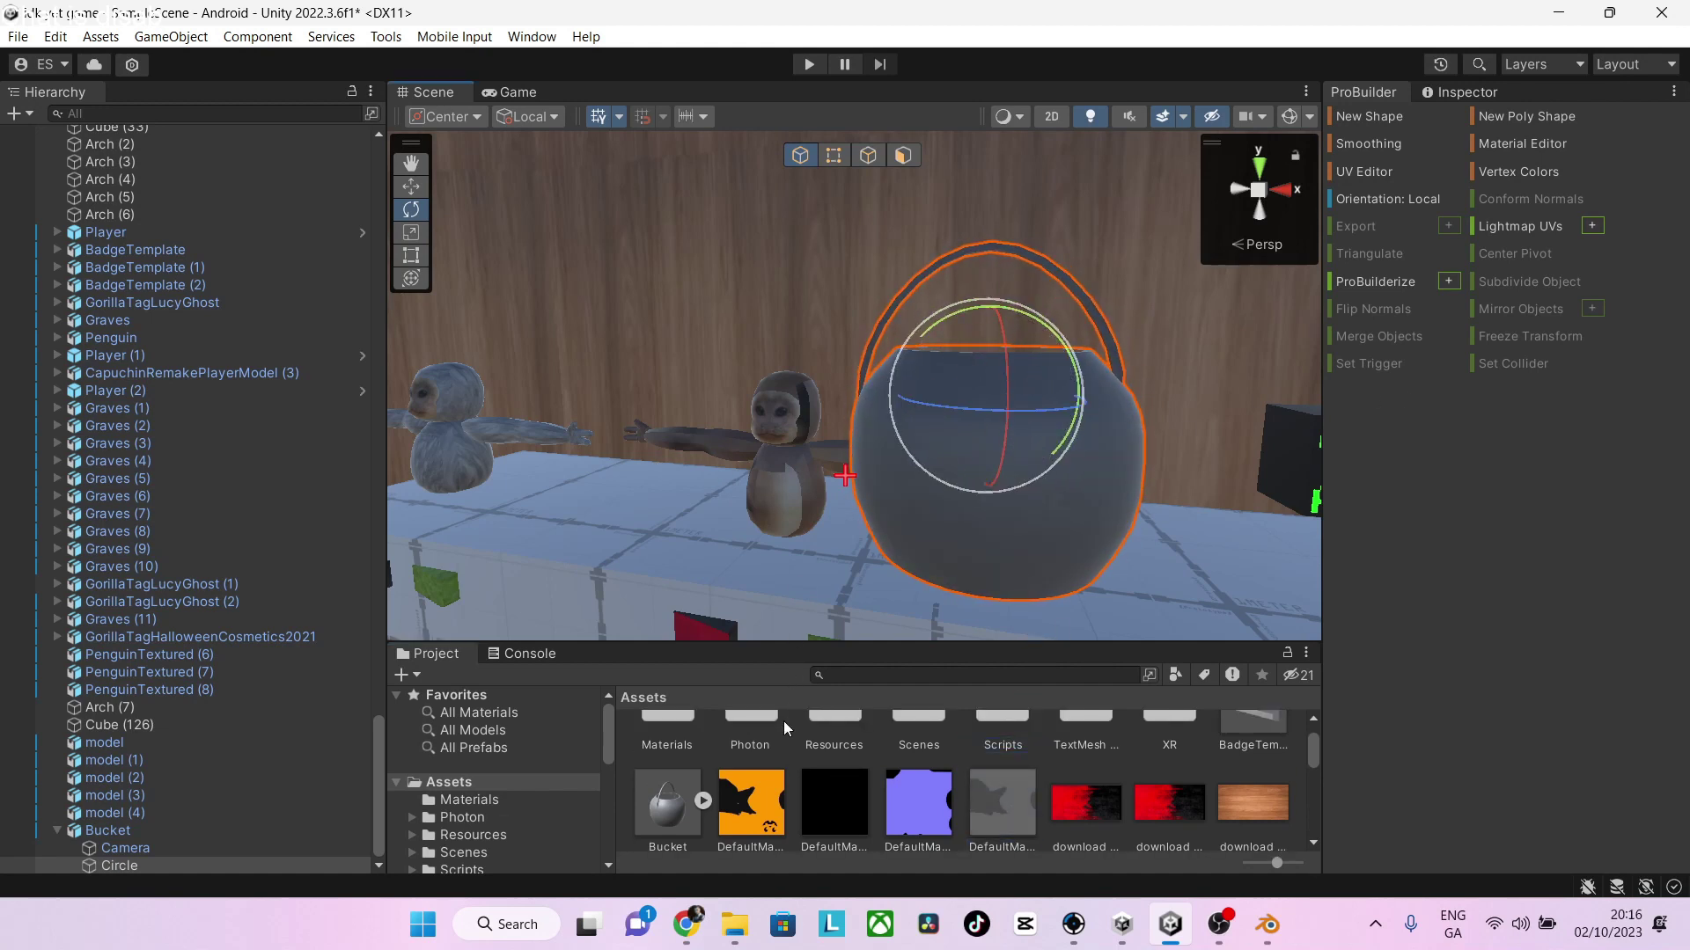
left_click_drag(794, 794, 779, 421)
Scale the pumpkin-faced bucket down to head size and position it on top of the brown capuchin's head
key("r")
right_click_drag(858, 357, 687, 374)
left_click_drag(769, 346, 908, 260)
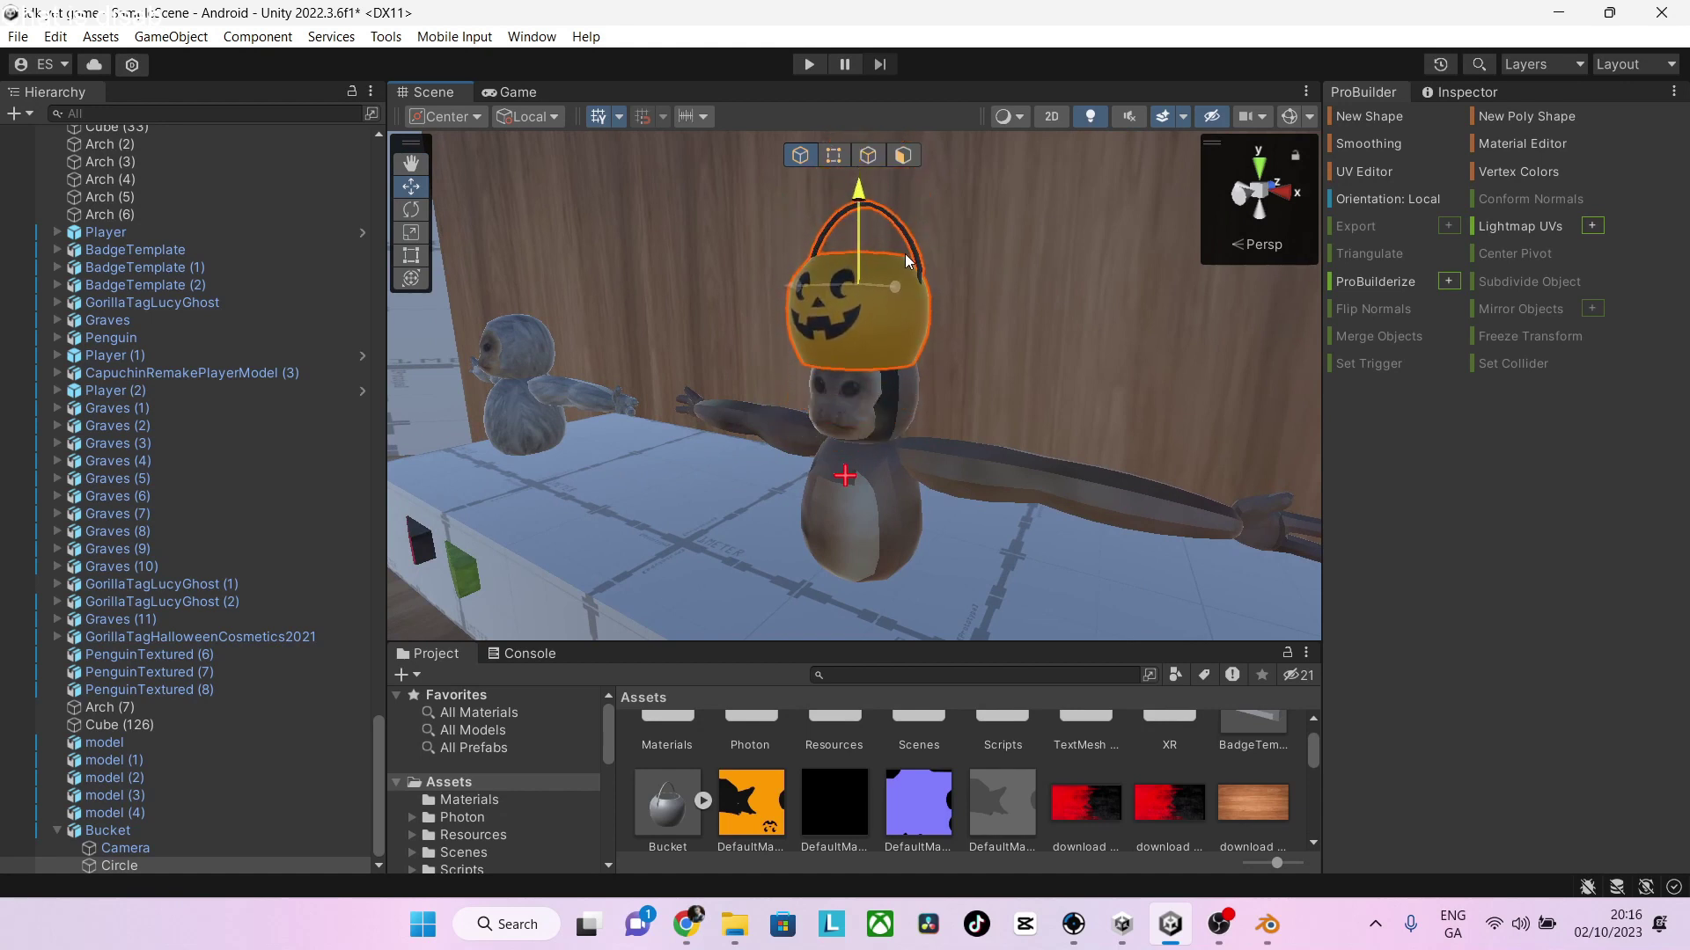
right_click_drag(909, 290, 814, 350)
key("e")
key("r")
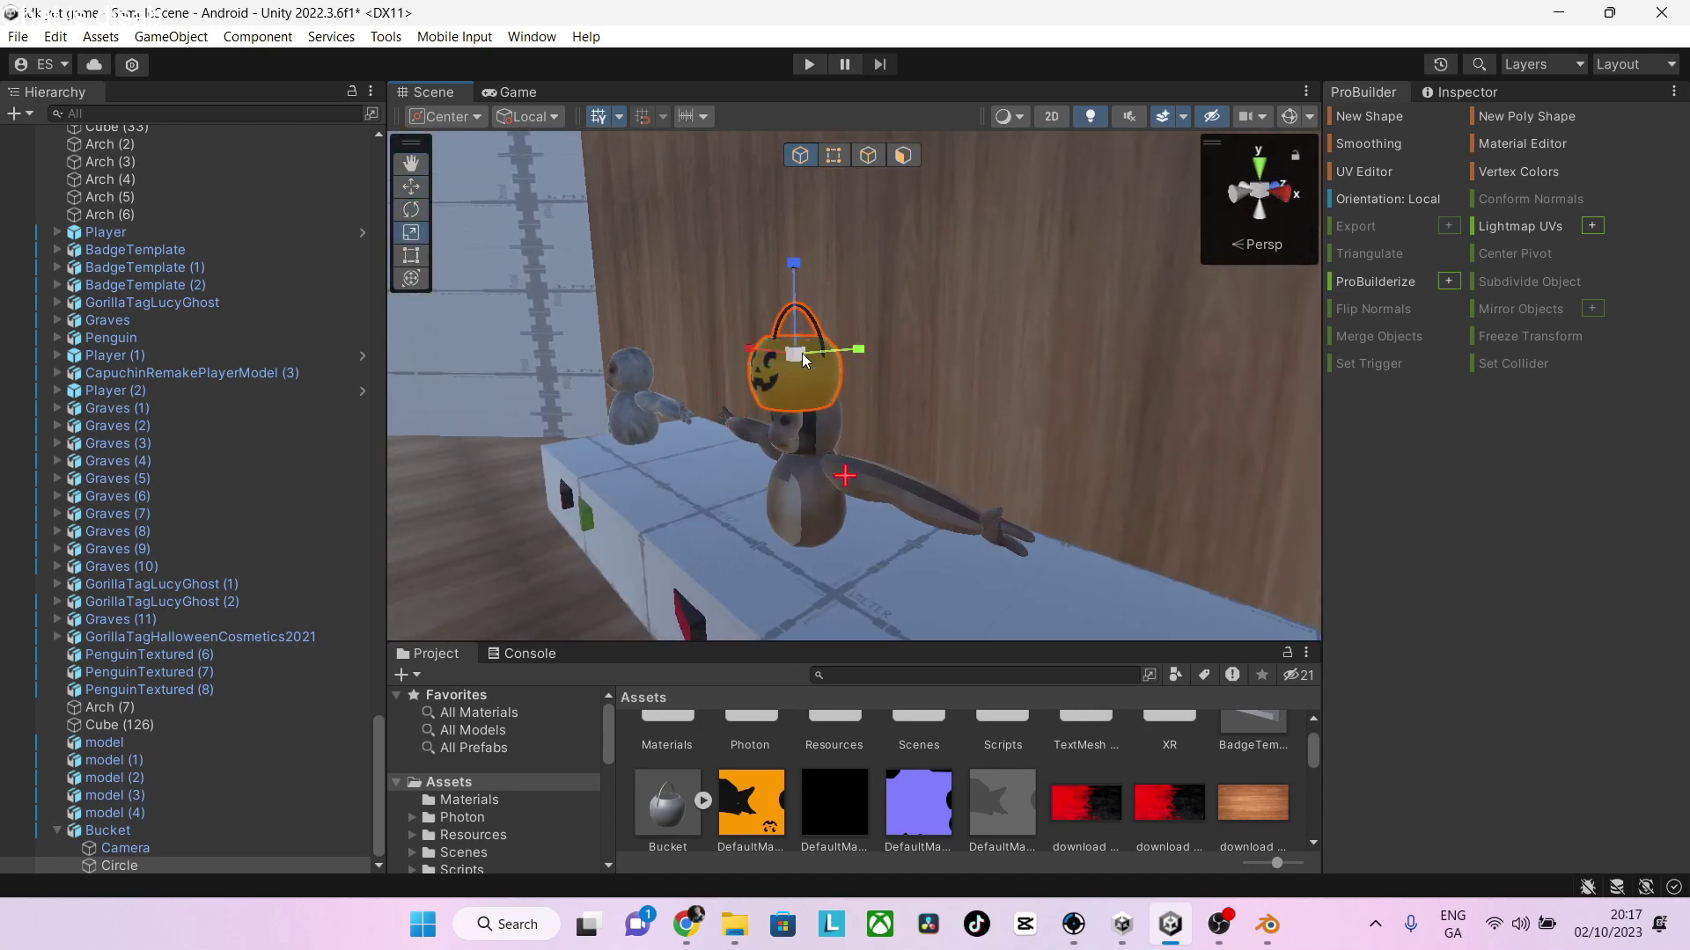
left_click_drag(811, 356, 867, 356)
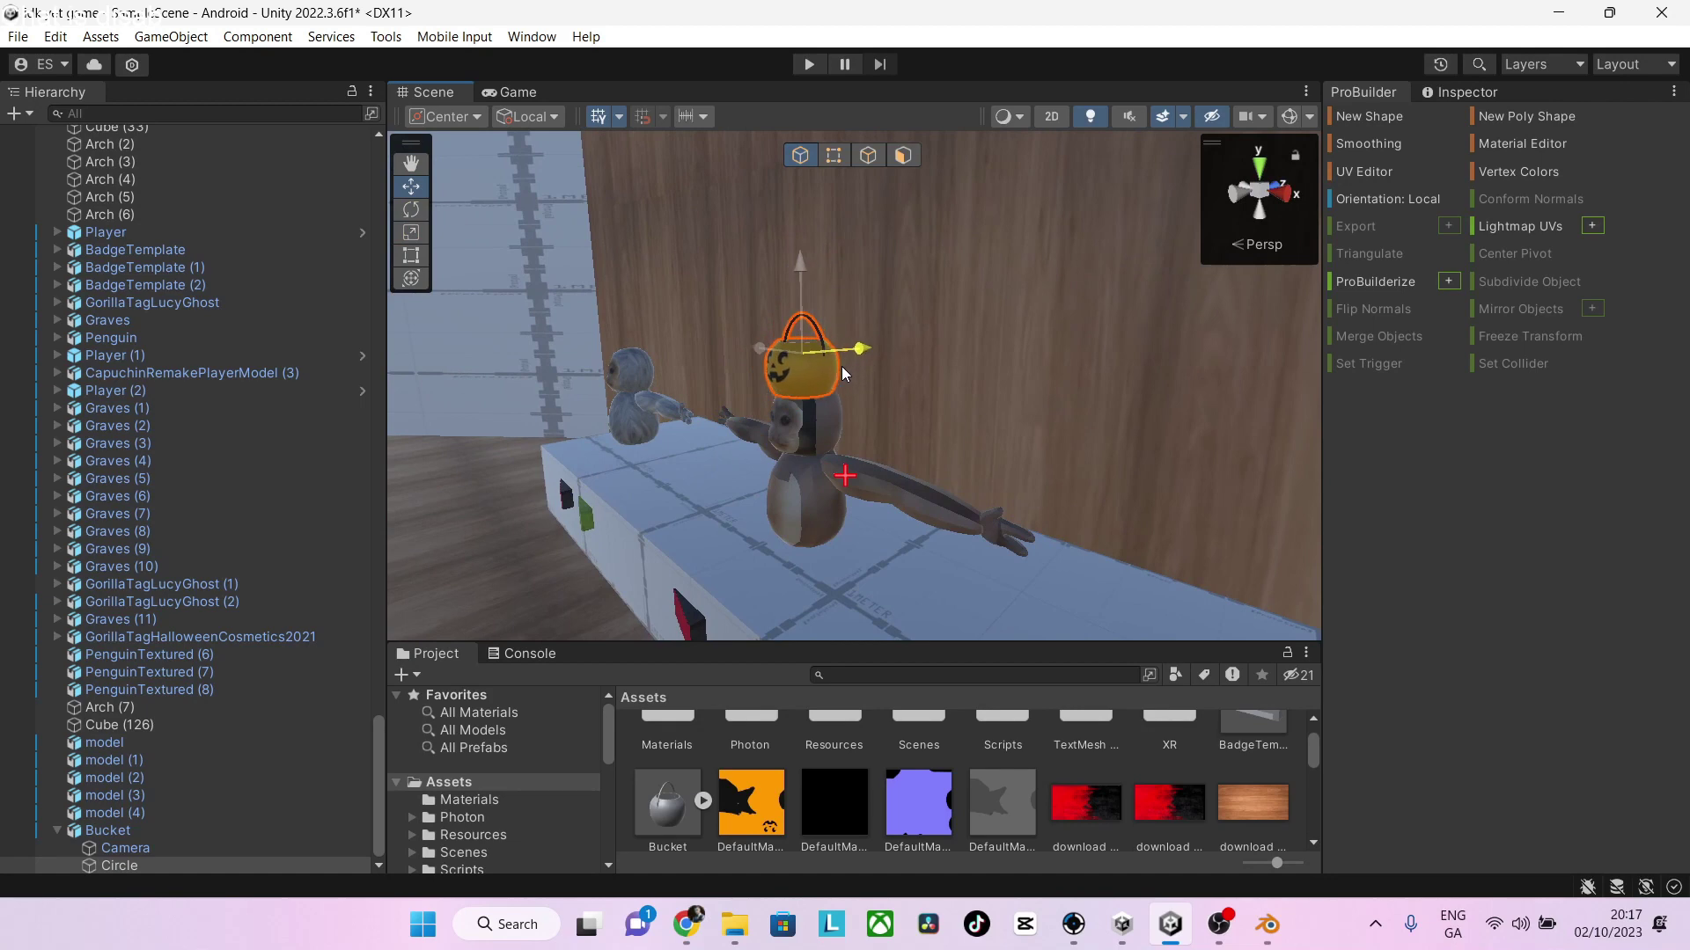
Delete both capuchin player models, CapuchinRemakePlayerModel (1) and (2), from the shop counter
left_click(816, 425)
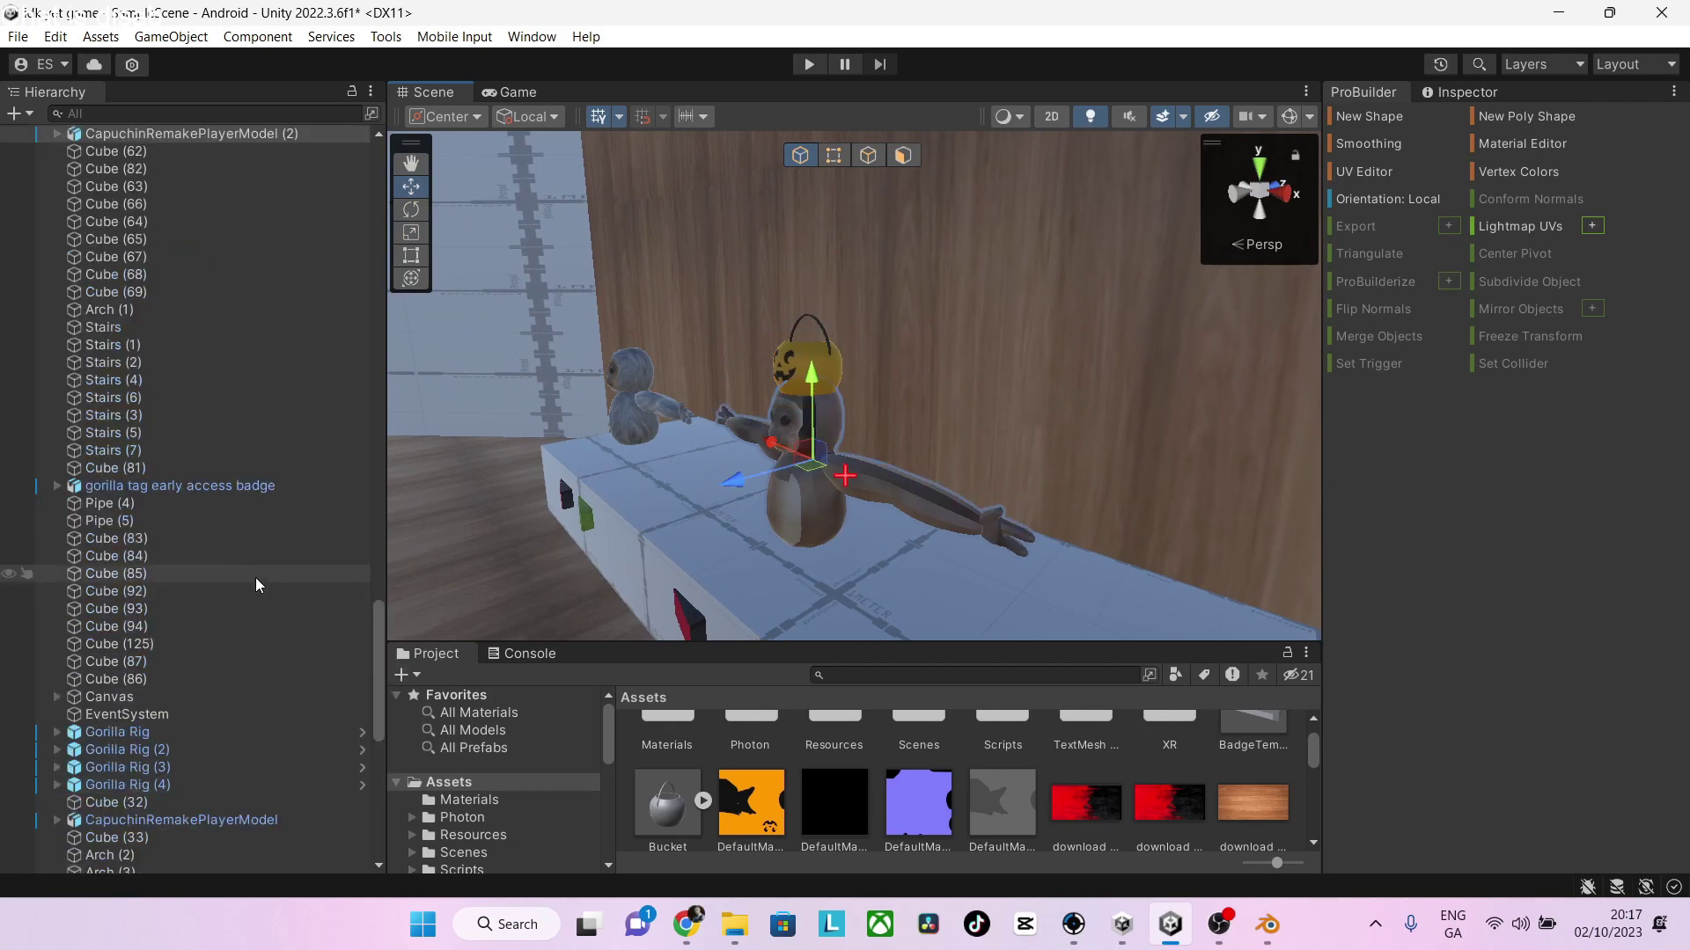
scroll(293, 364, "up", 4)
right_click(299, 343)
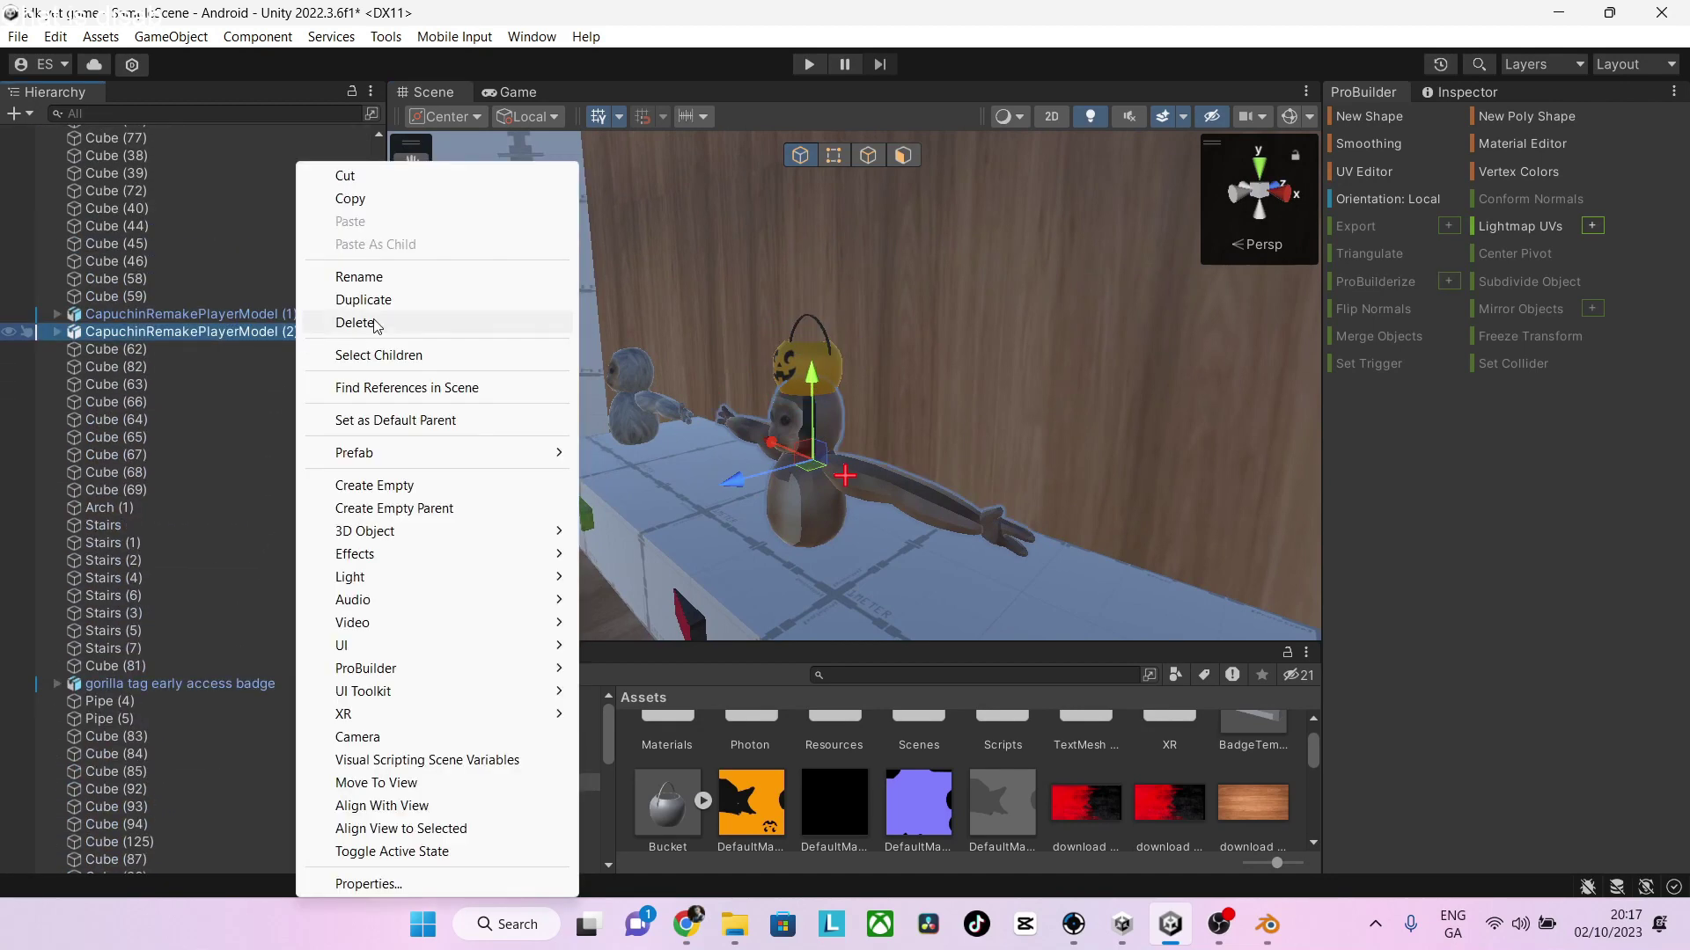
left_click(357, 323)
left_click(321, 316)
right_click(324, 315)
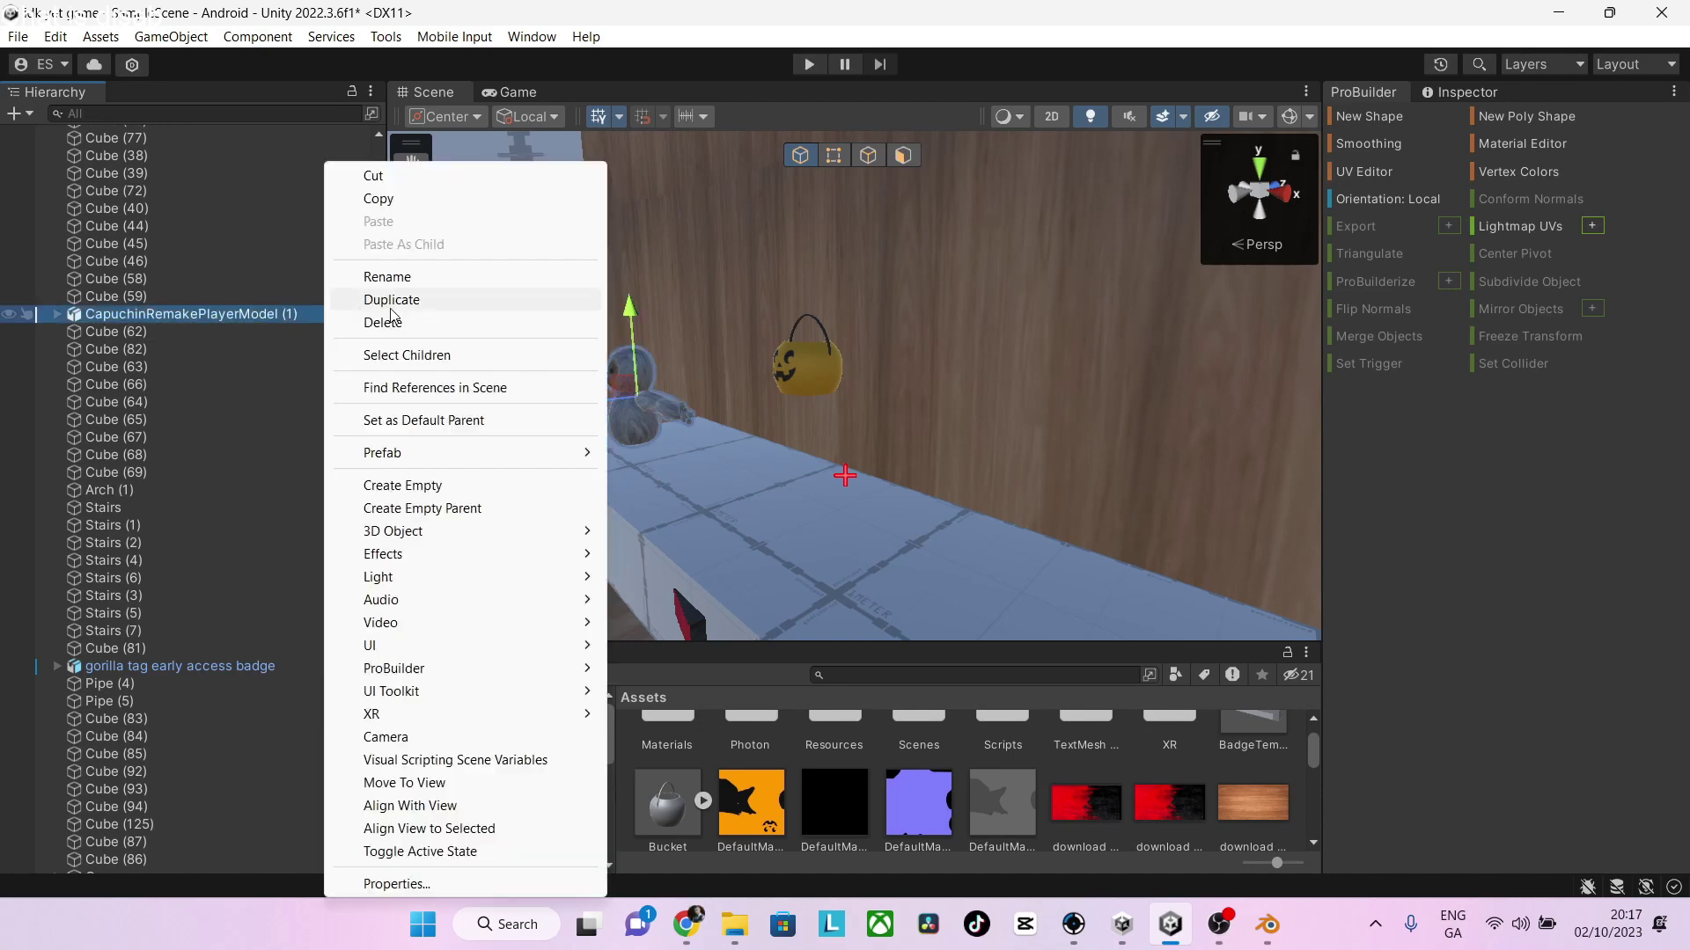
left_click(395, 327)
right_click_drag(528, 352, 628, 407)
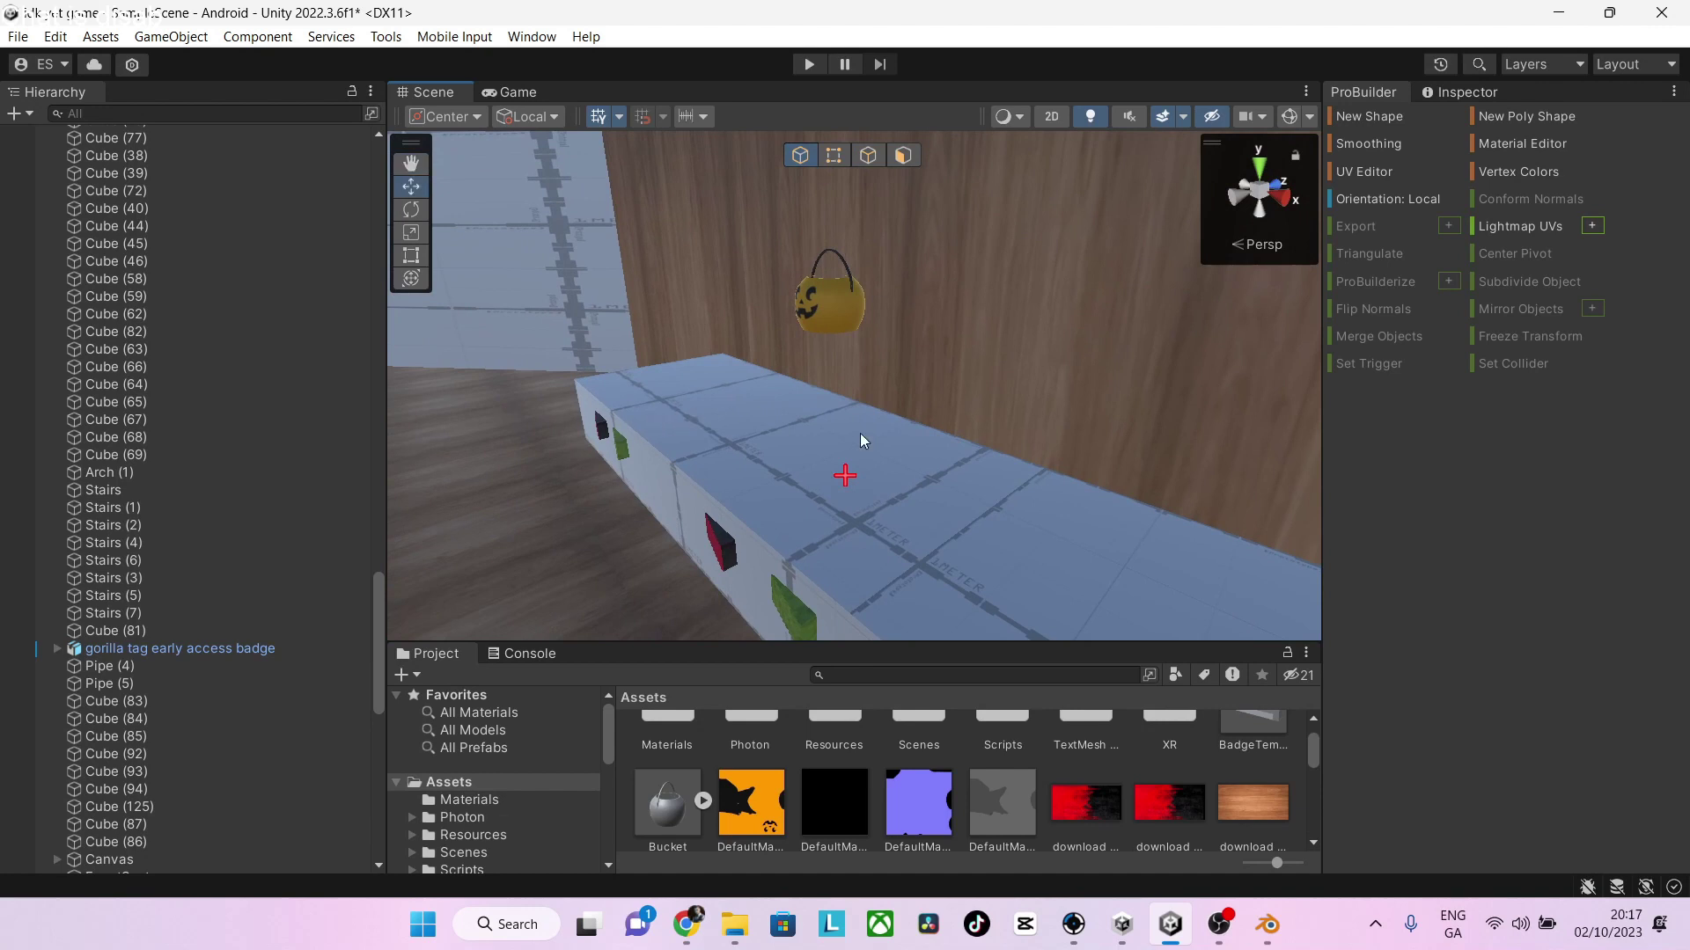
Find the PenguinTextured model in the project assets and place it on the shop counter
scroll(910, 775, "up", 2)
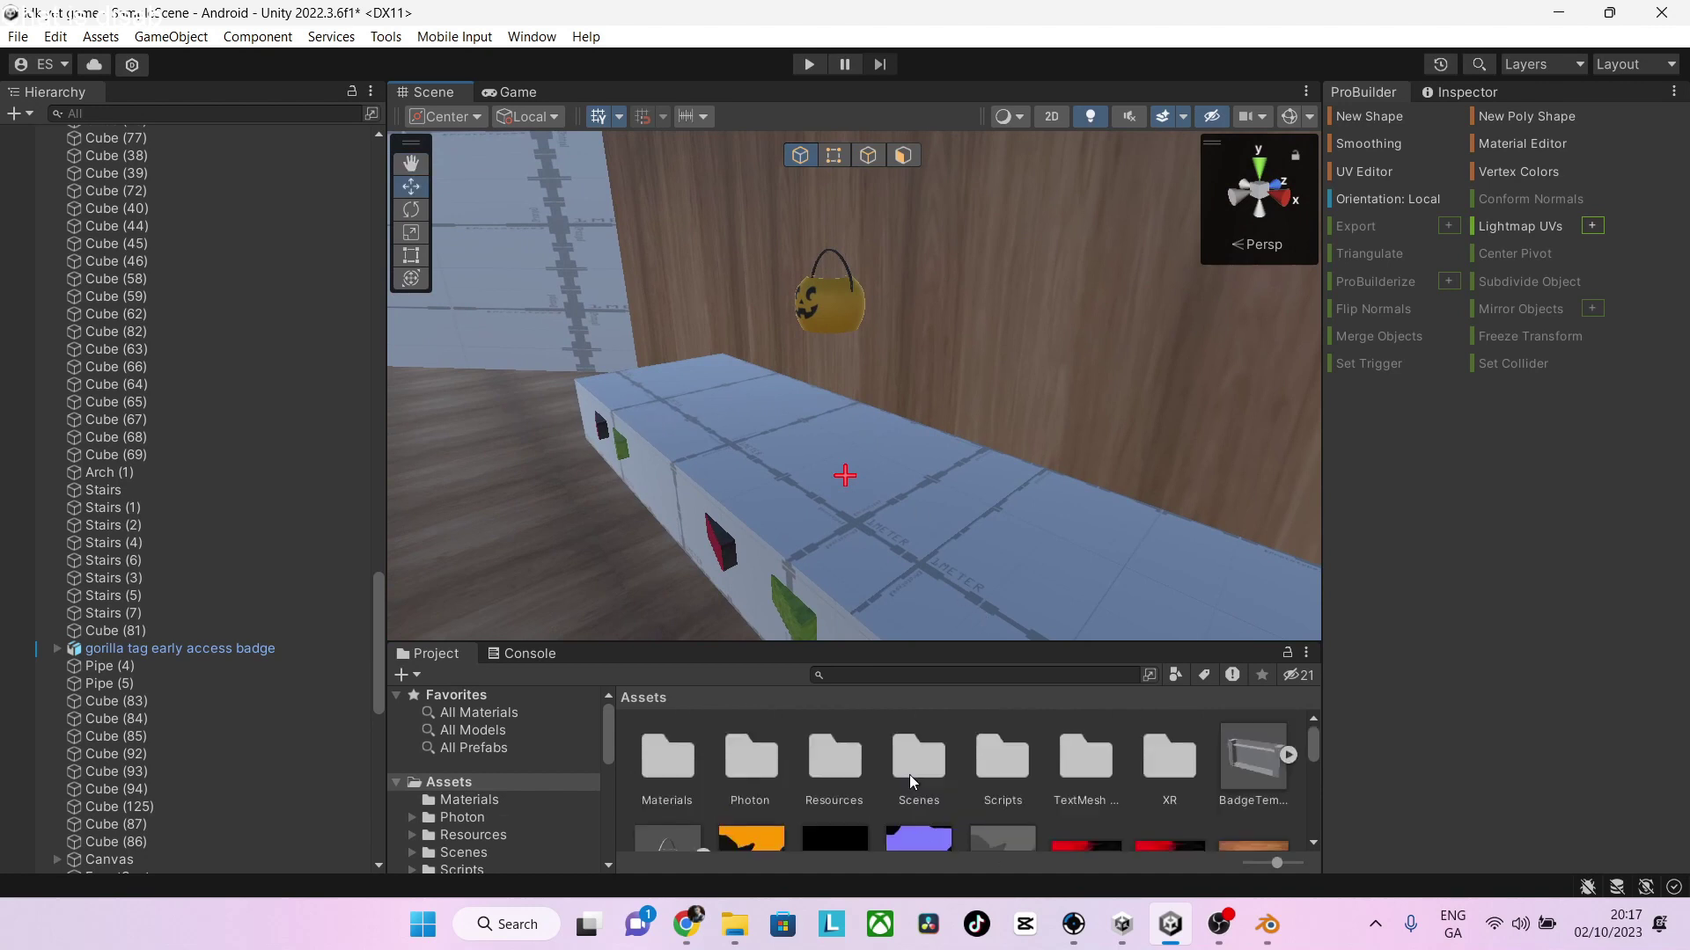
scroll(674, 780, "down", 10)
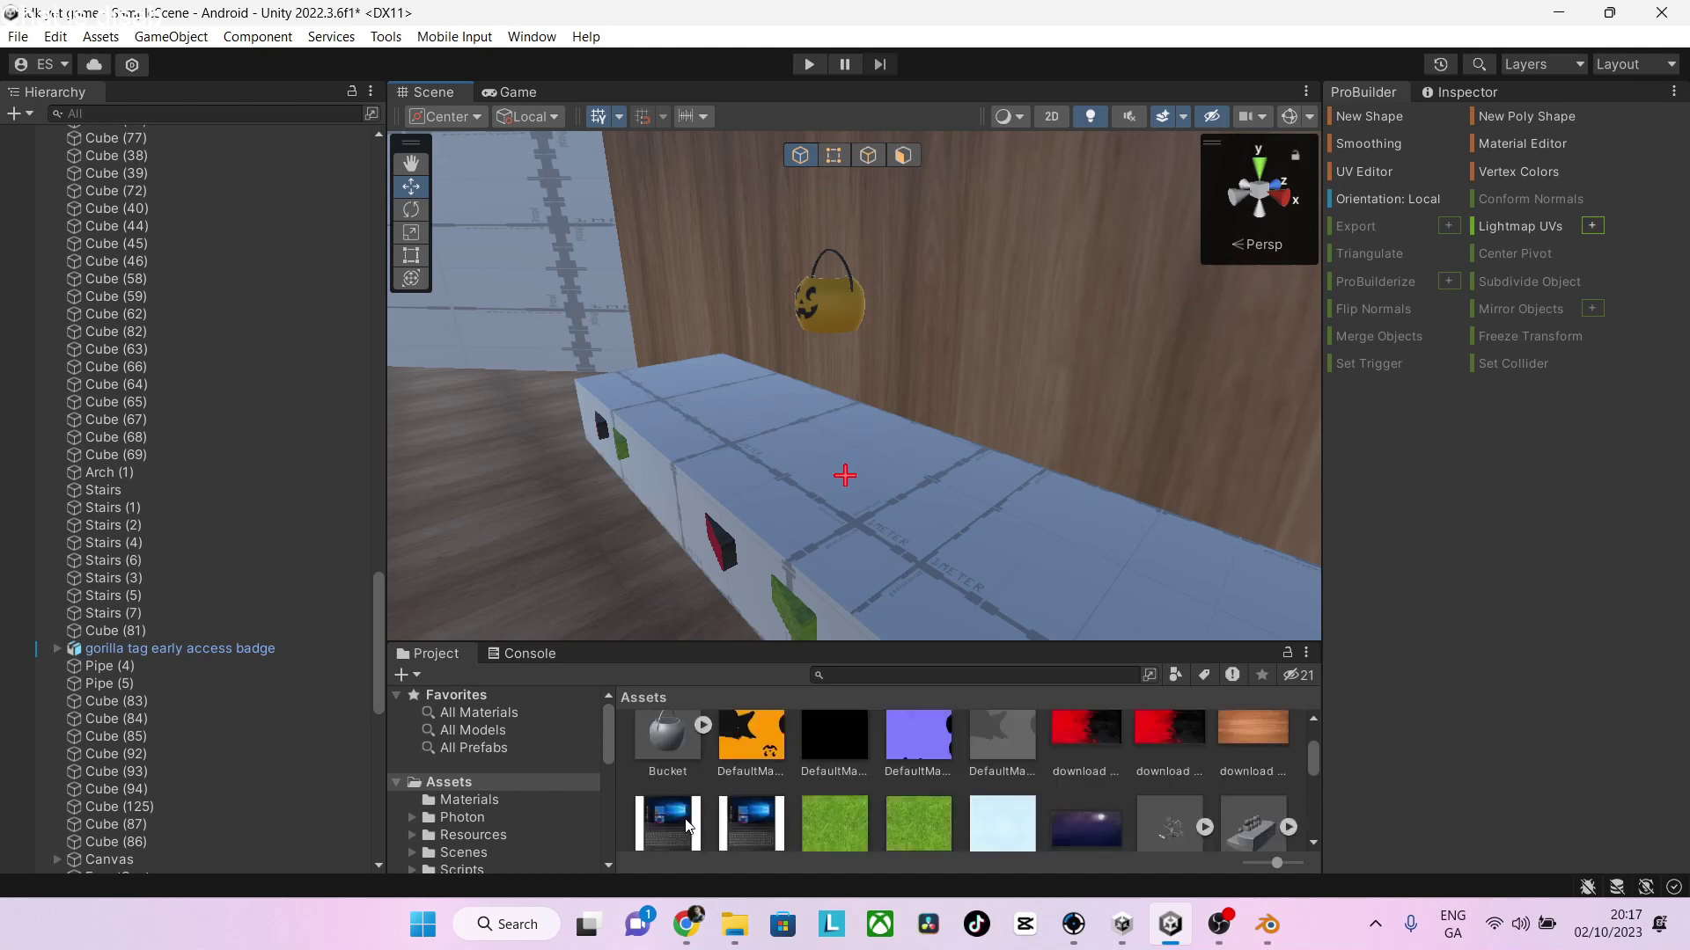
scroll(711, 806, "up", 9)
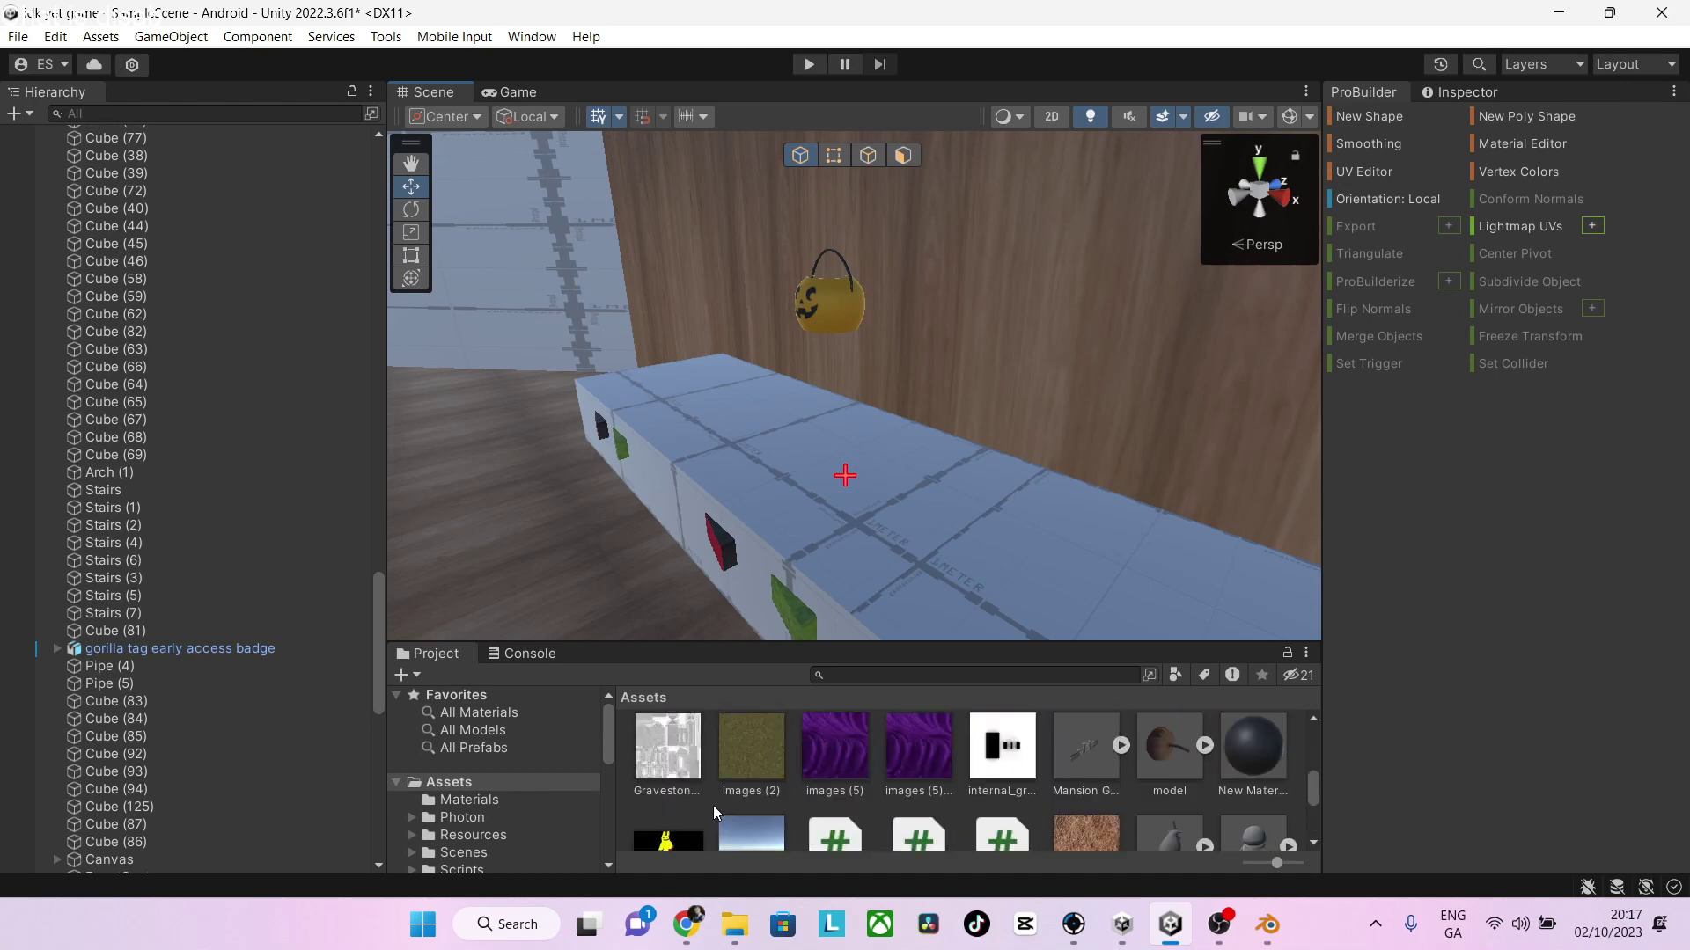
scroll(715, 808, "down", 5)
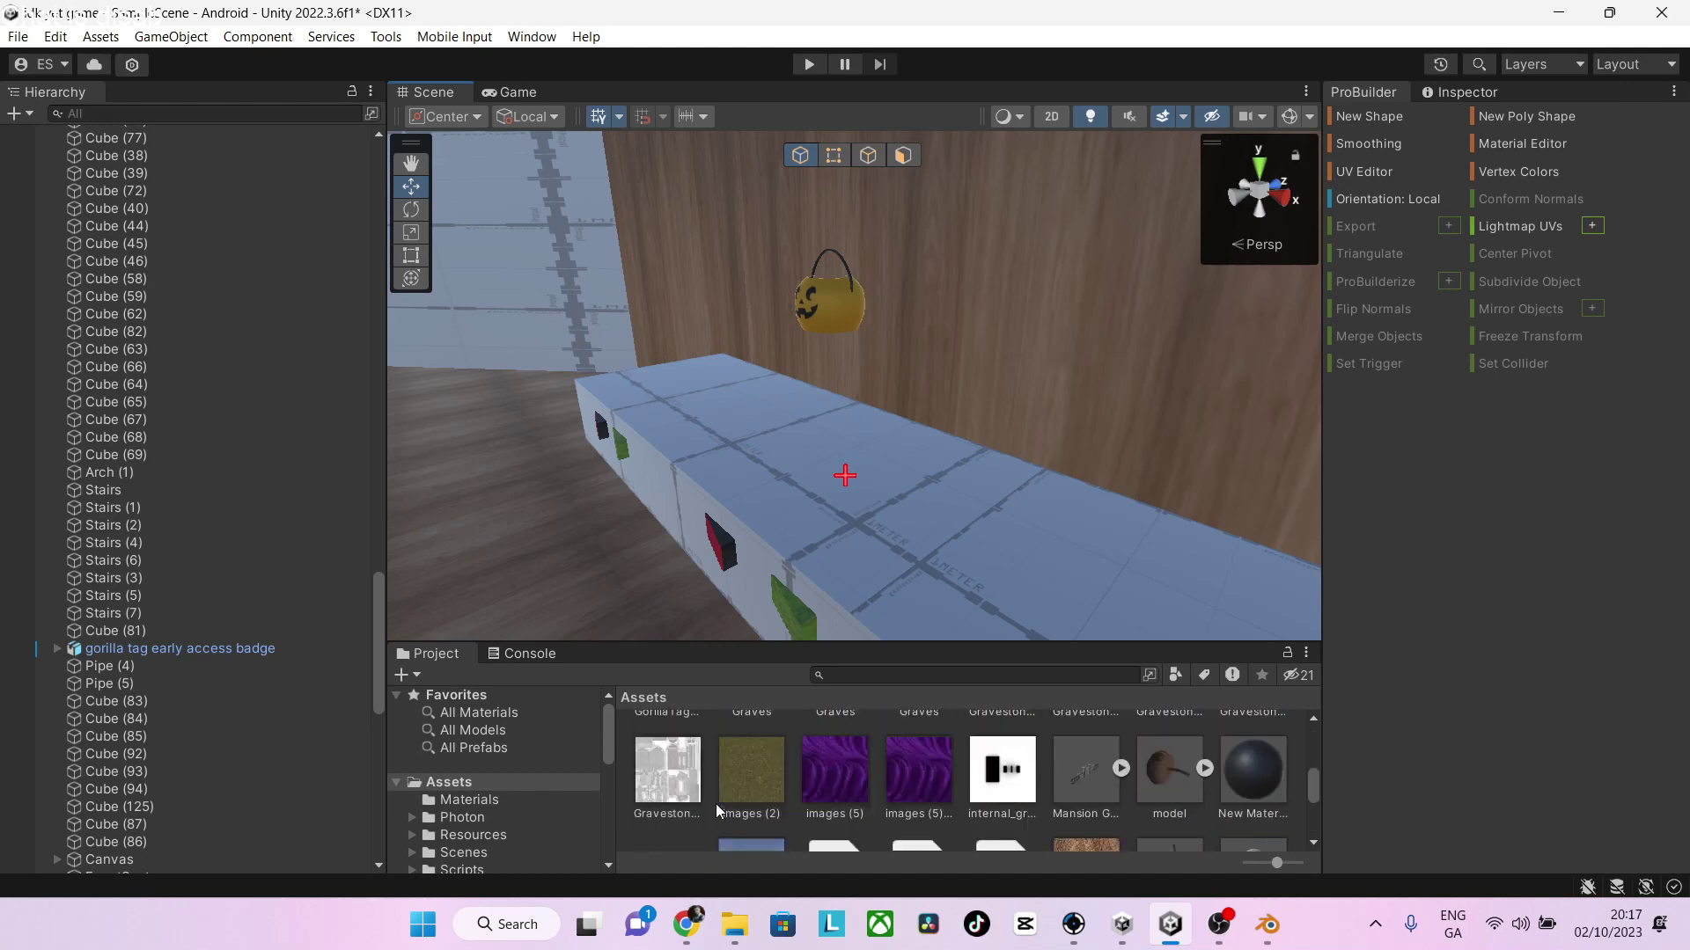
scroll(736, 783, "down", 8)
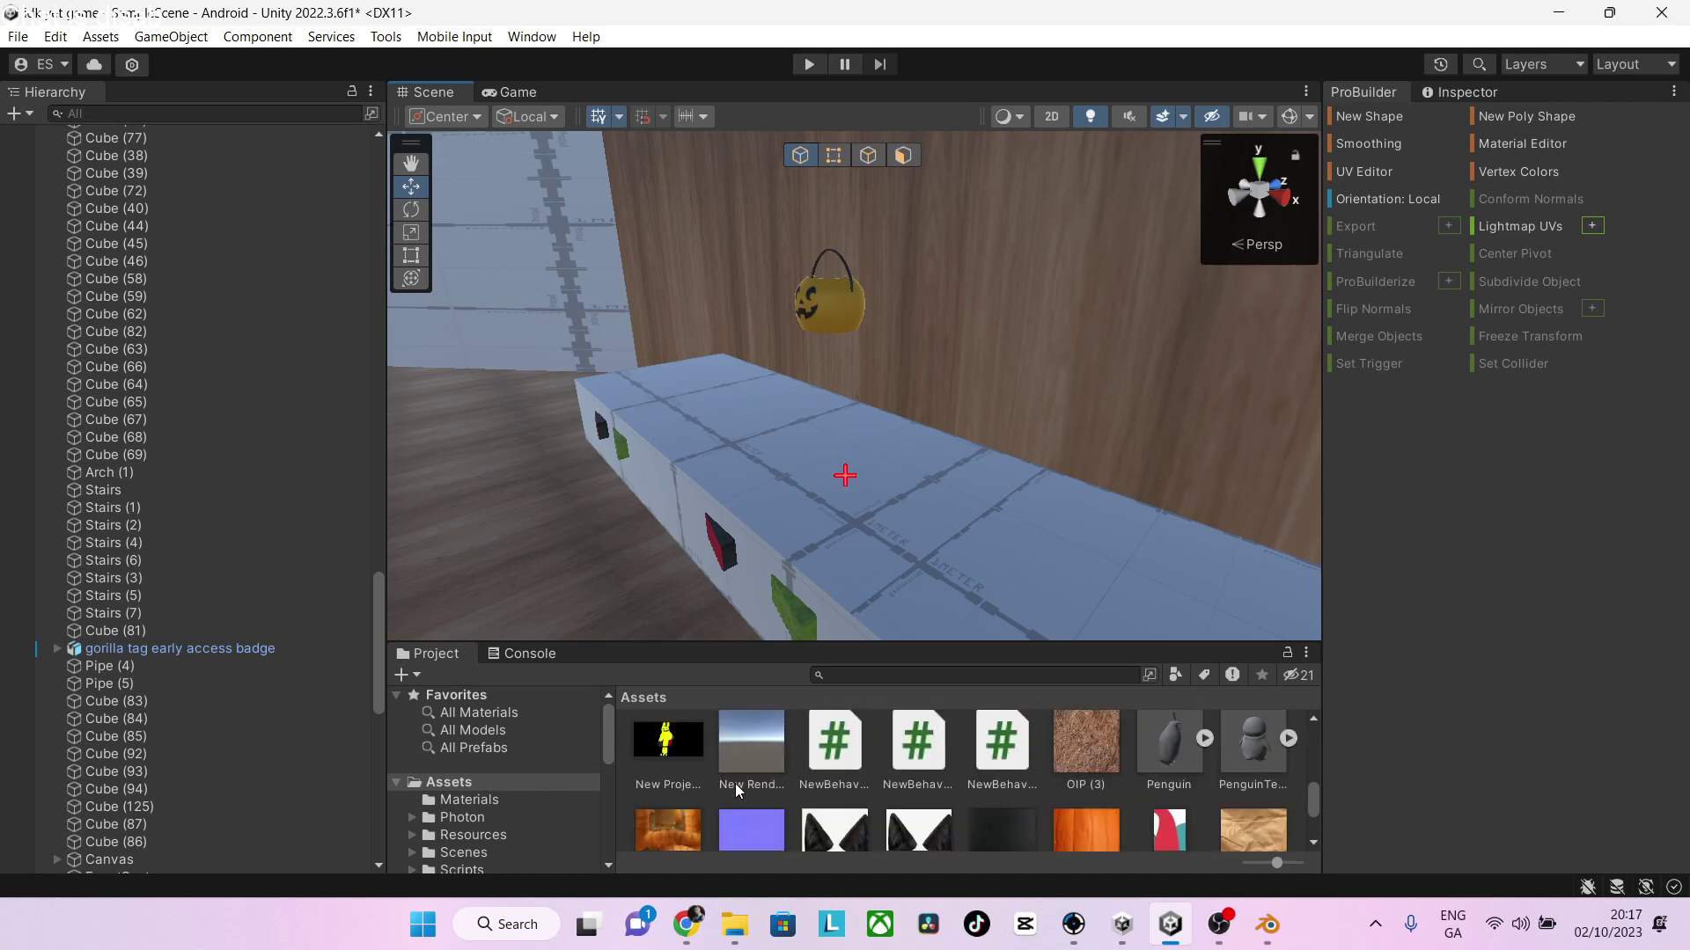
scroll(735, 783, "up", 9)
middle_click(741, 779)
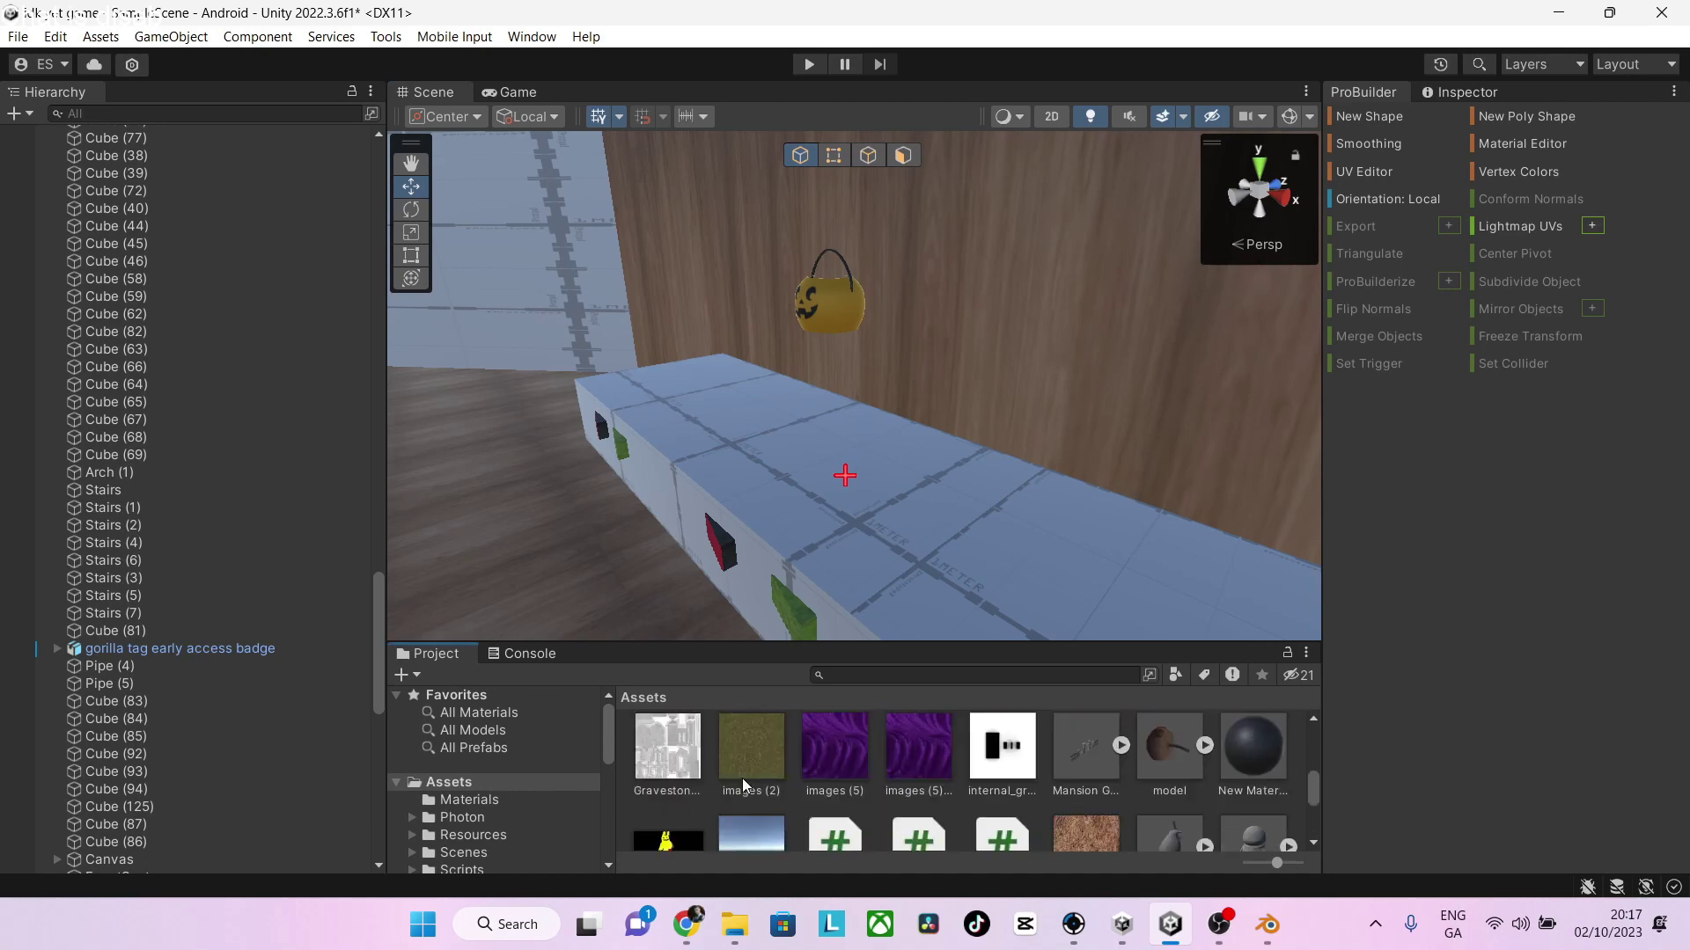
scroll(742, 778, "down", 1)
left_click_drag(1237, 795, 1130, 667)
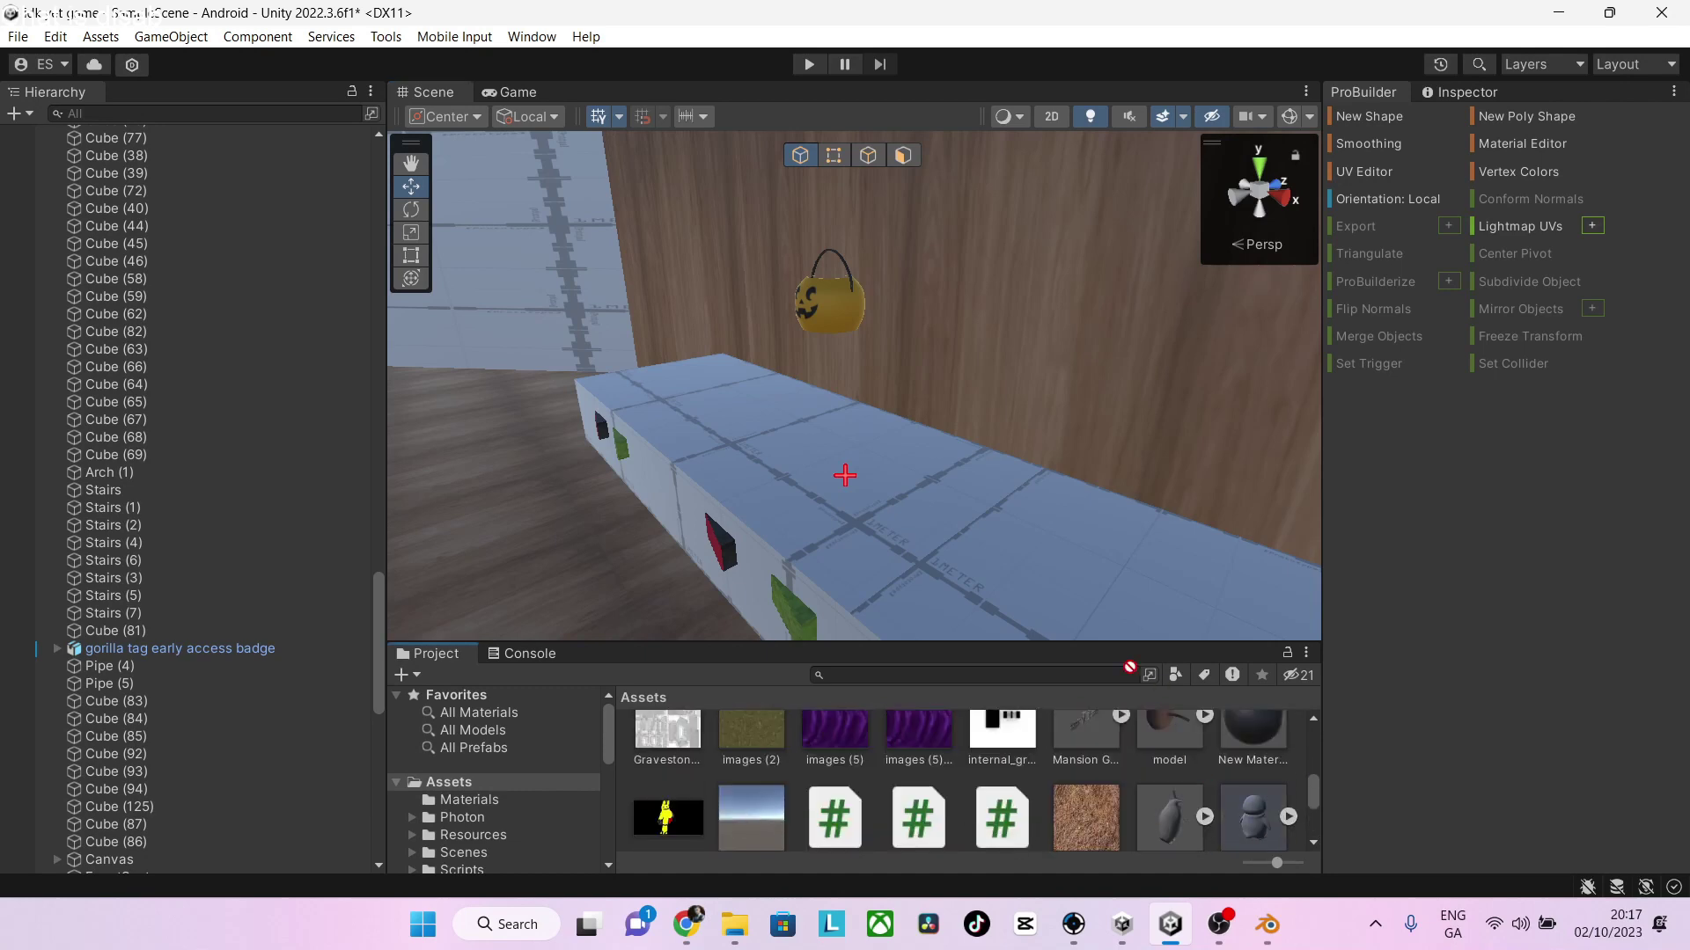
Scale and rotate the penguin on the counter and apply the black and yellow New Project texture to it
left_click(823, 434)
key("r")
left_click_drag(860, 421, 1091, 352)
key("e")
left_click_drag(794, 459, 1052, 432)
scroll(773, 822, "down", 1)
left_click_drag(672, 792, 827, 431)
Position the pumpkin-faced bucket on top of the penguin's head on the shop counter
middle_click_drag(827, 432, 922, 377)
left_click_drag(922, 377, 987, 649, "alt")
key("w")
right_click_drag(986, 649, 1102, 435)
key("s")
left_click(1102, 437)
left_click(1109, 431)
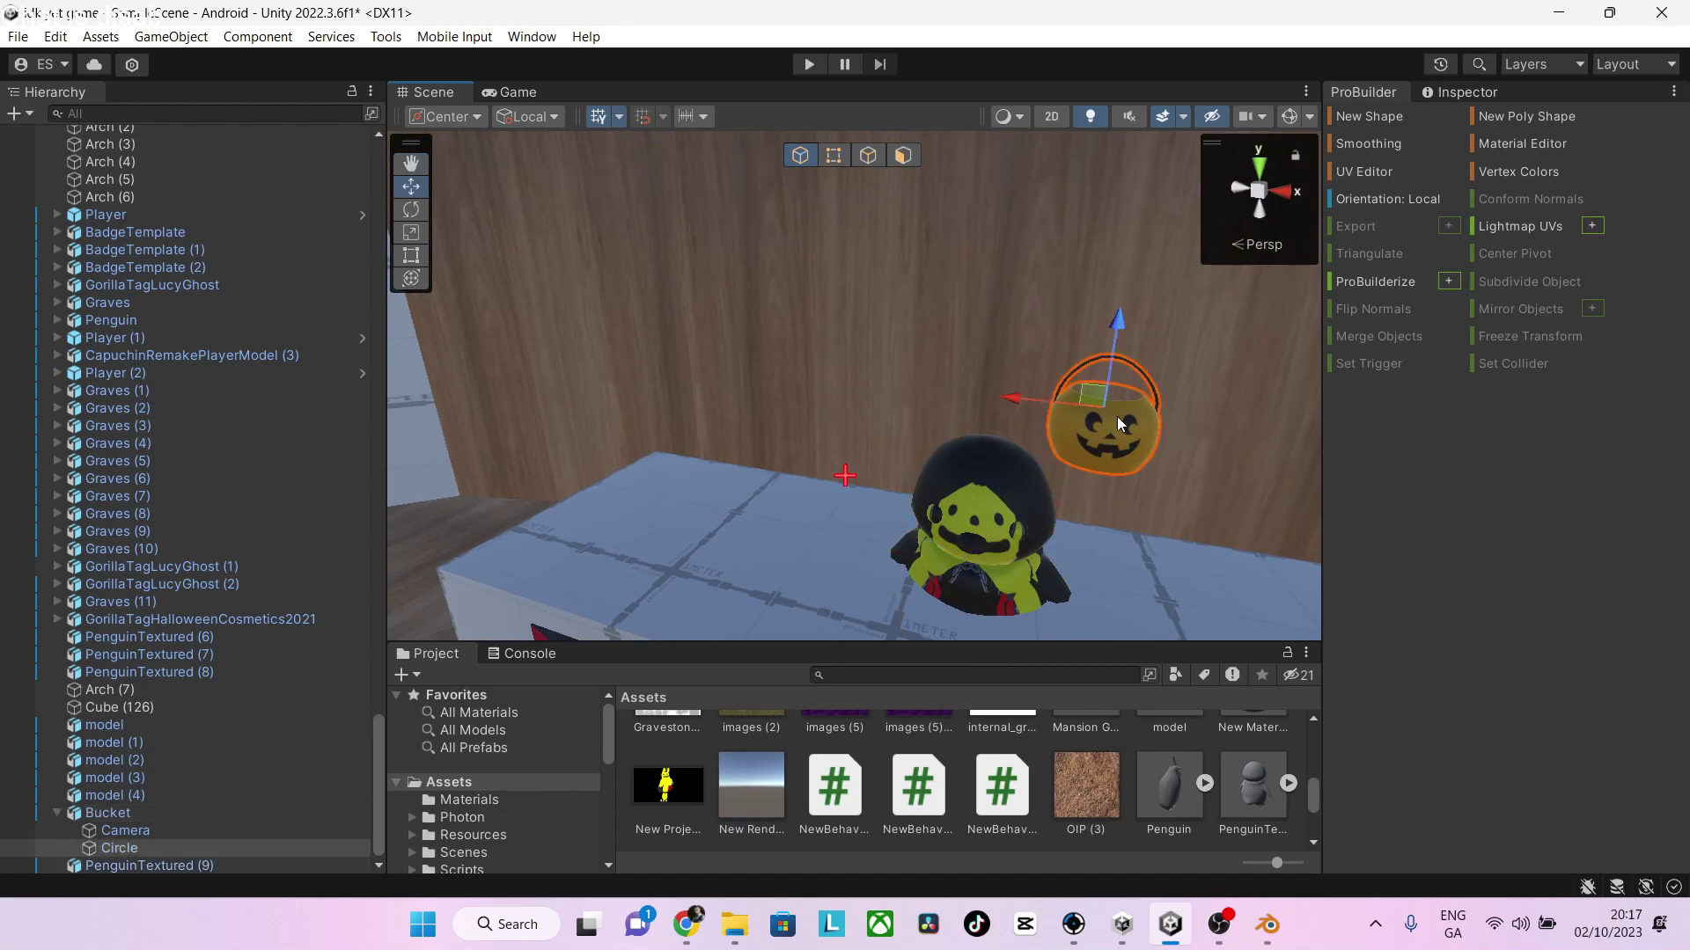
scroll(968, 414, "down", 5)
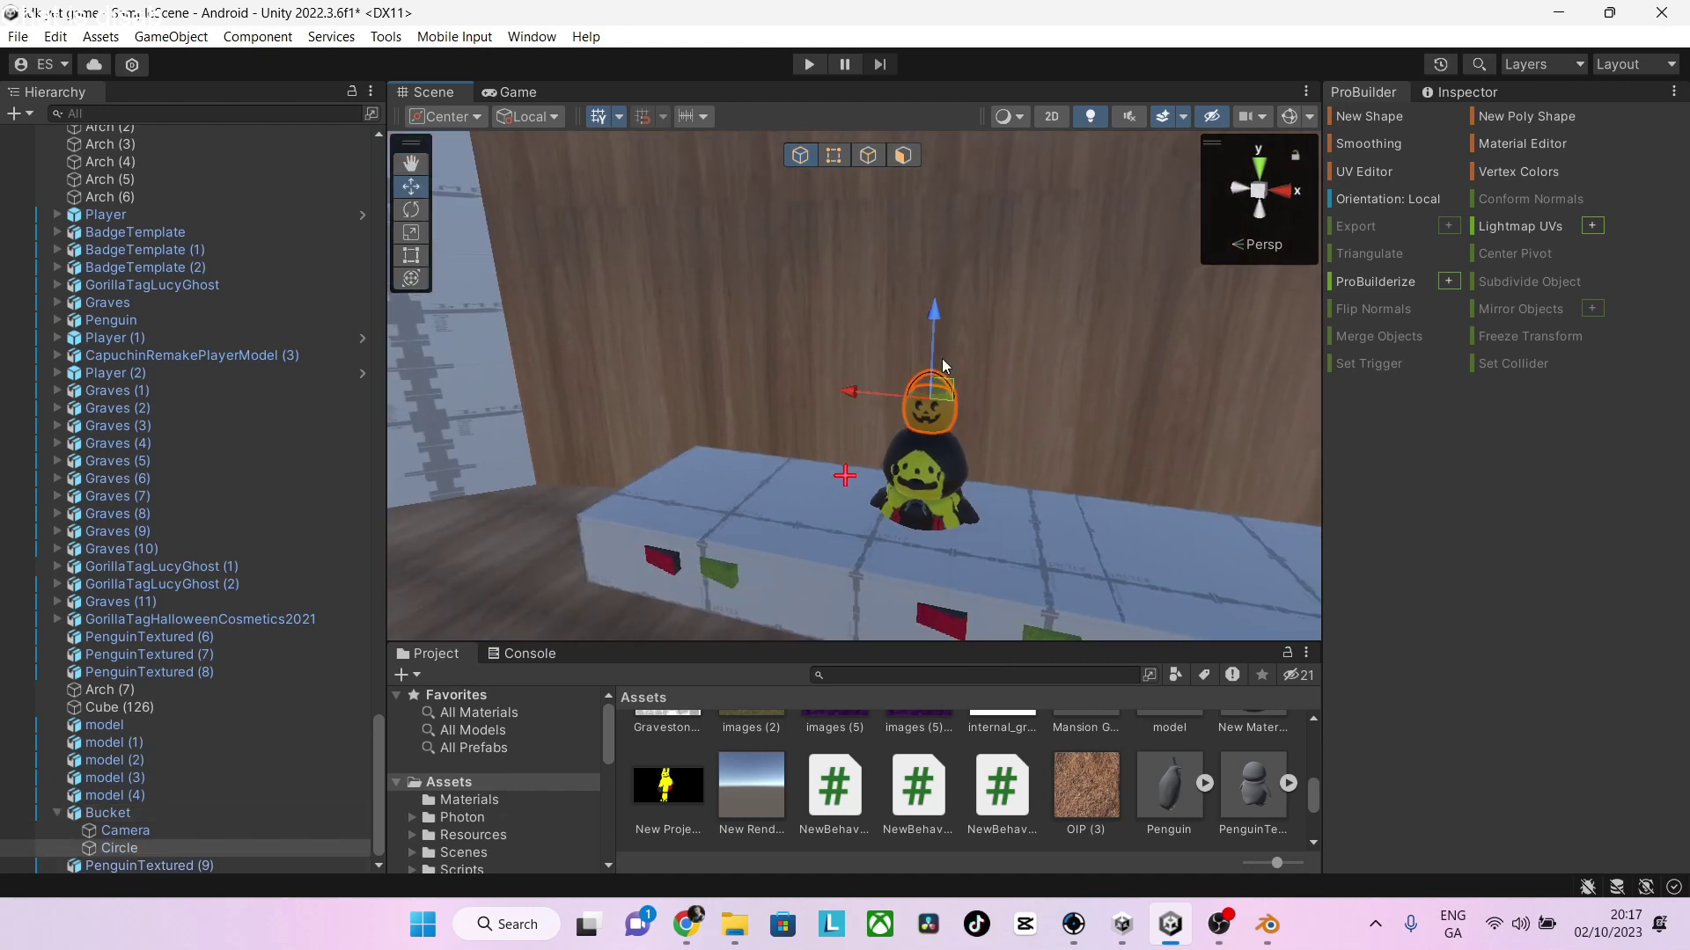
mouse_move(934, 347)
left_mouse_down()
mouse_move(947, 411)
mouse_move(873, 422)
mouse_move(933, 364)
left_mouse_up()
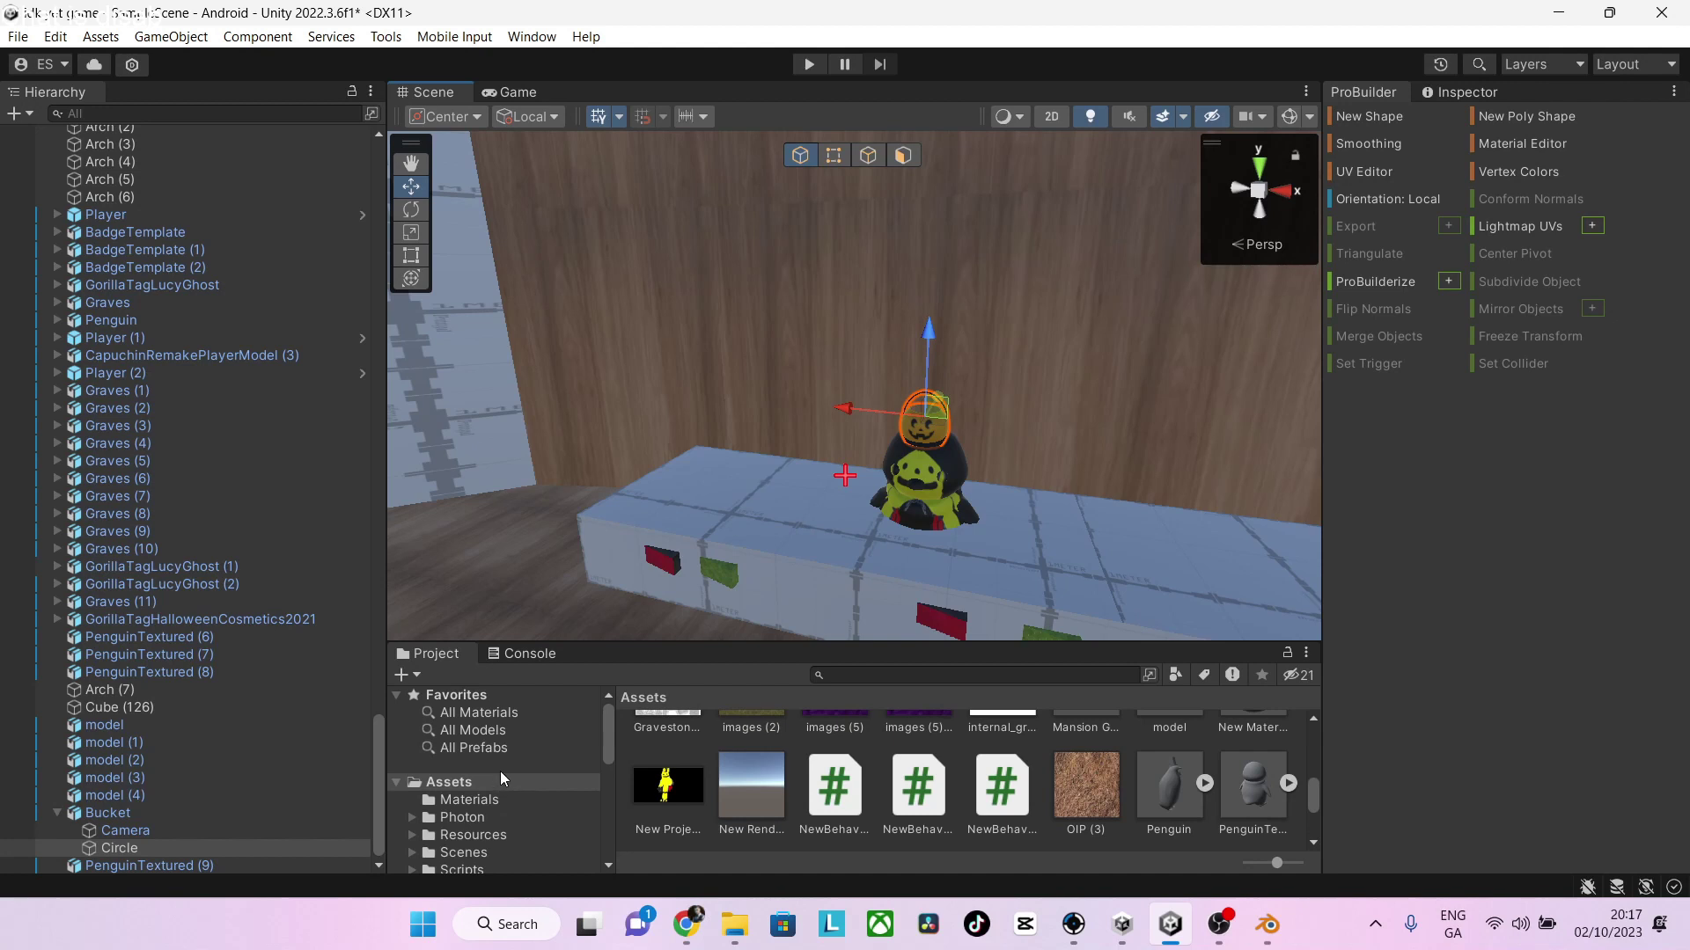
Open the Player prefab from the Resources/PhotonVR folder for editing
left_click(496, 799)
left_click(493, 817)
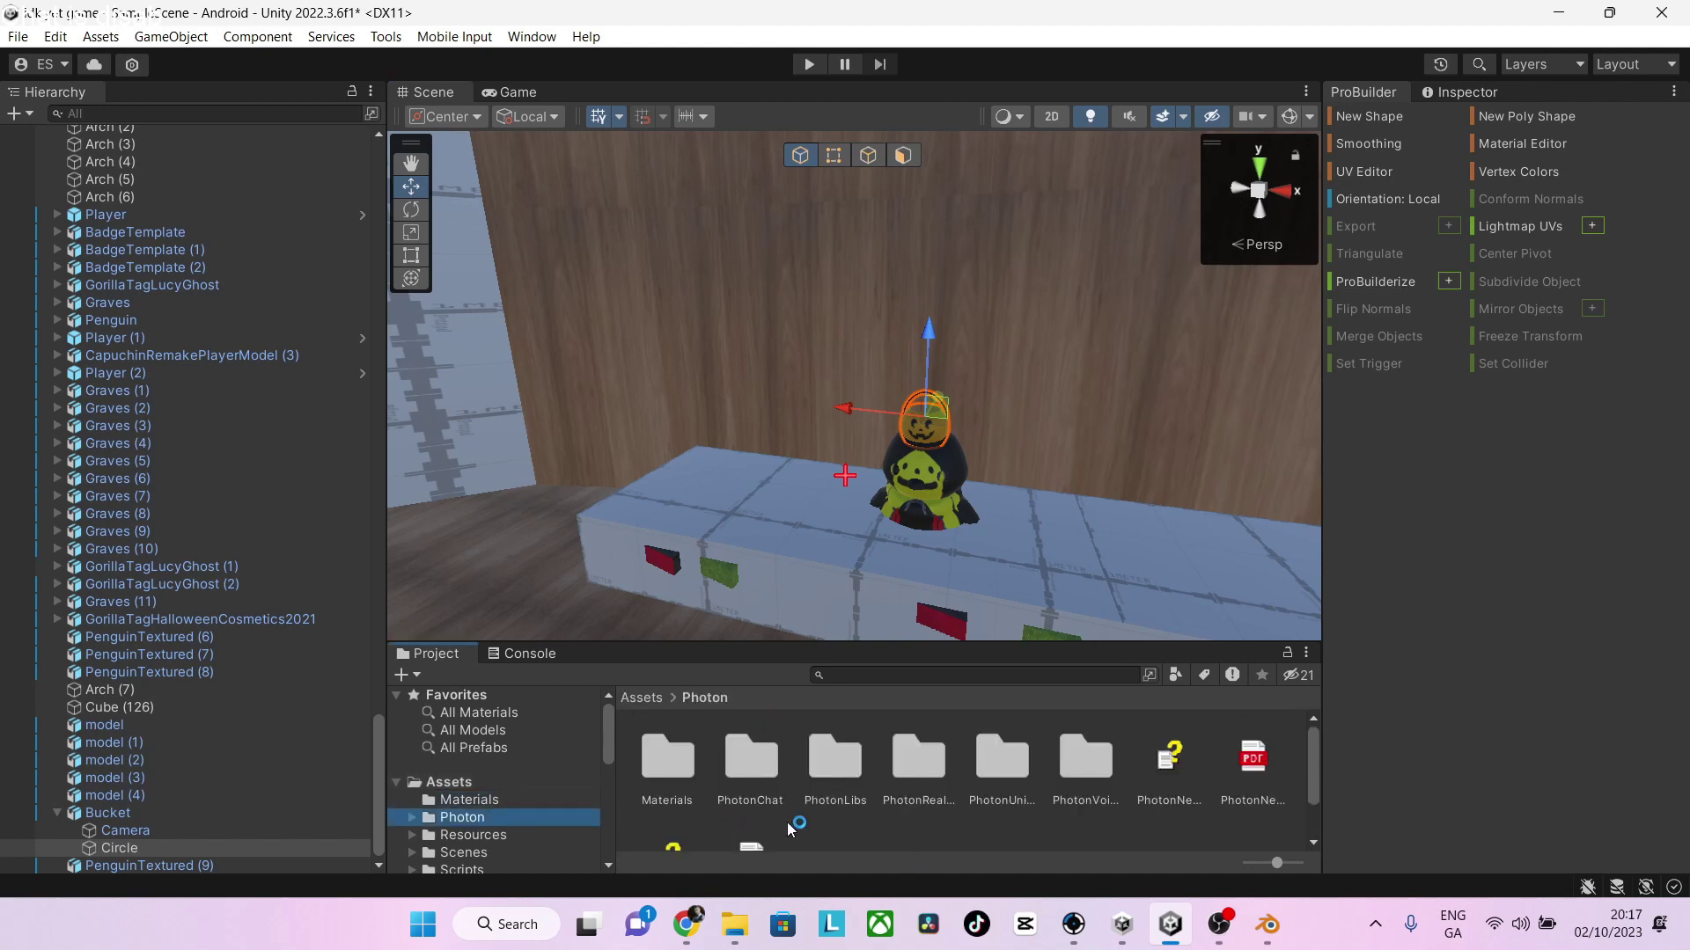
left_click(525, 783)
double_click(807, 763)
double_click(766, 755)
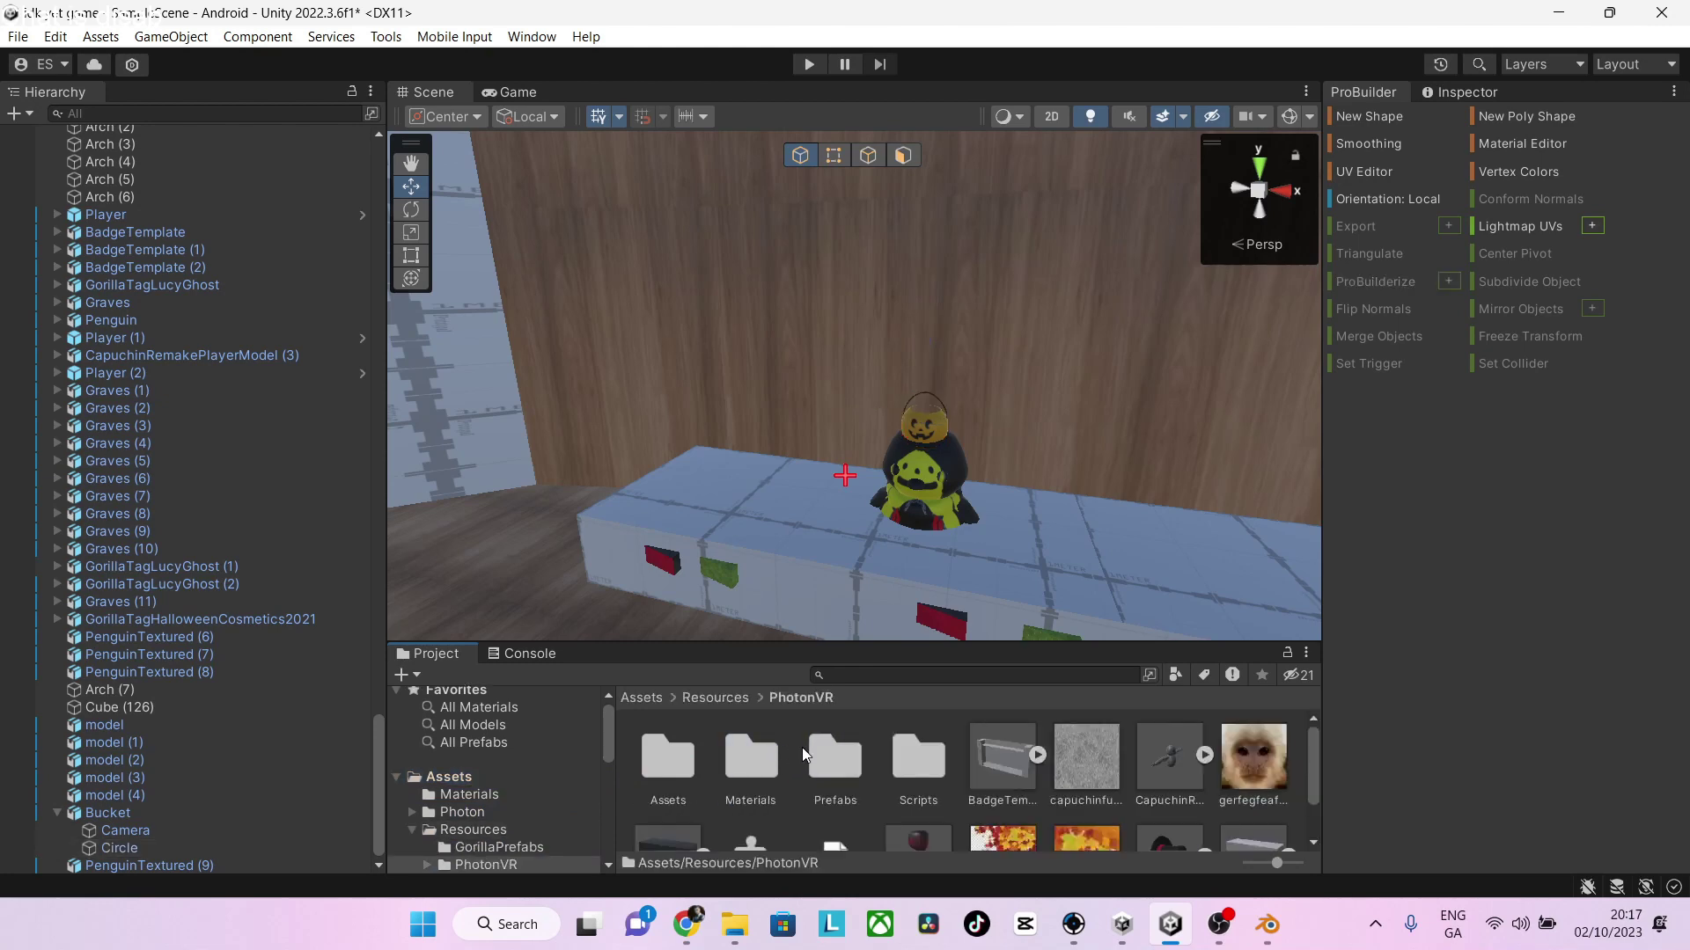
scroll(1070, 802, "down", 2)
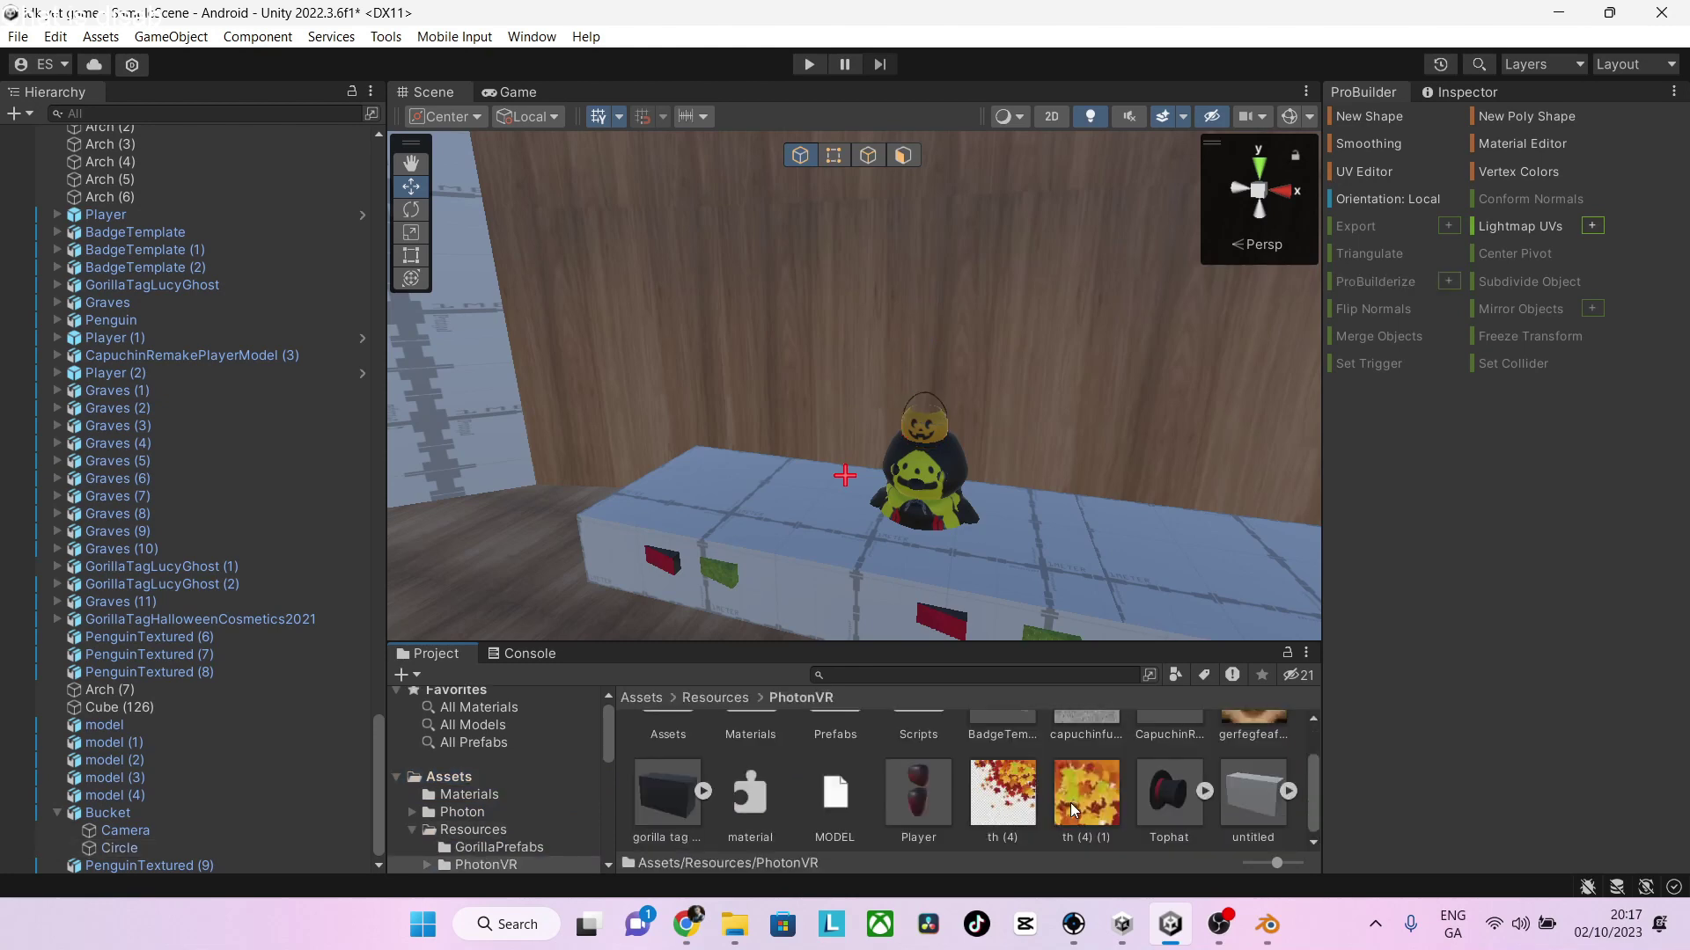
double_click(927, 778)
scroll(943, 769, "up", 2)
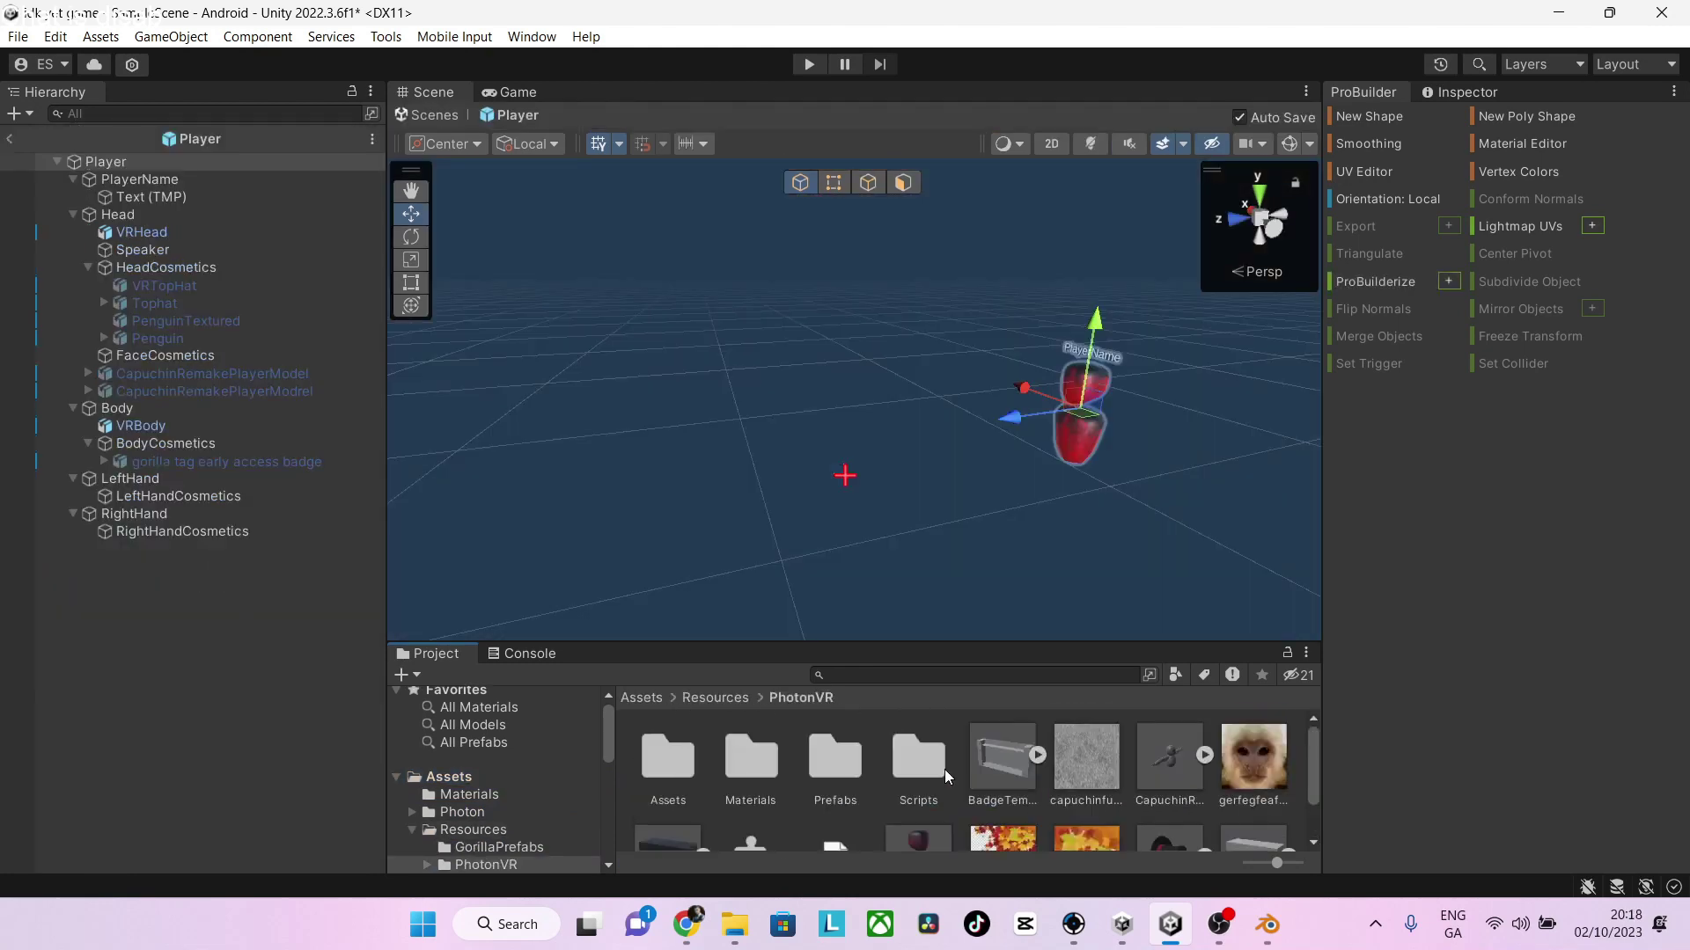
Add the Bucket model to the Player prefab and delete its Light child
left_click(449, 776)
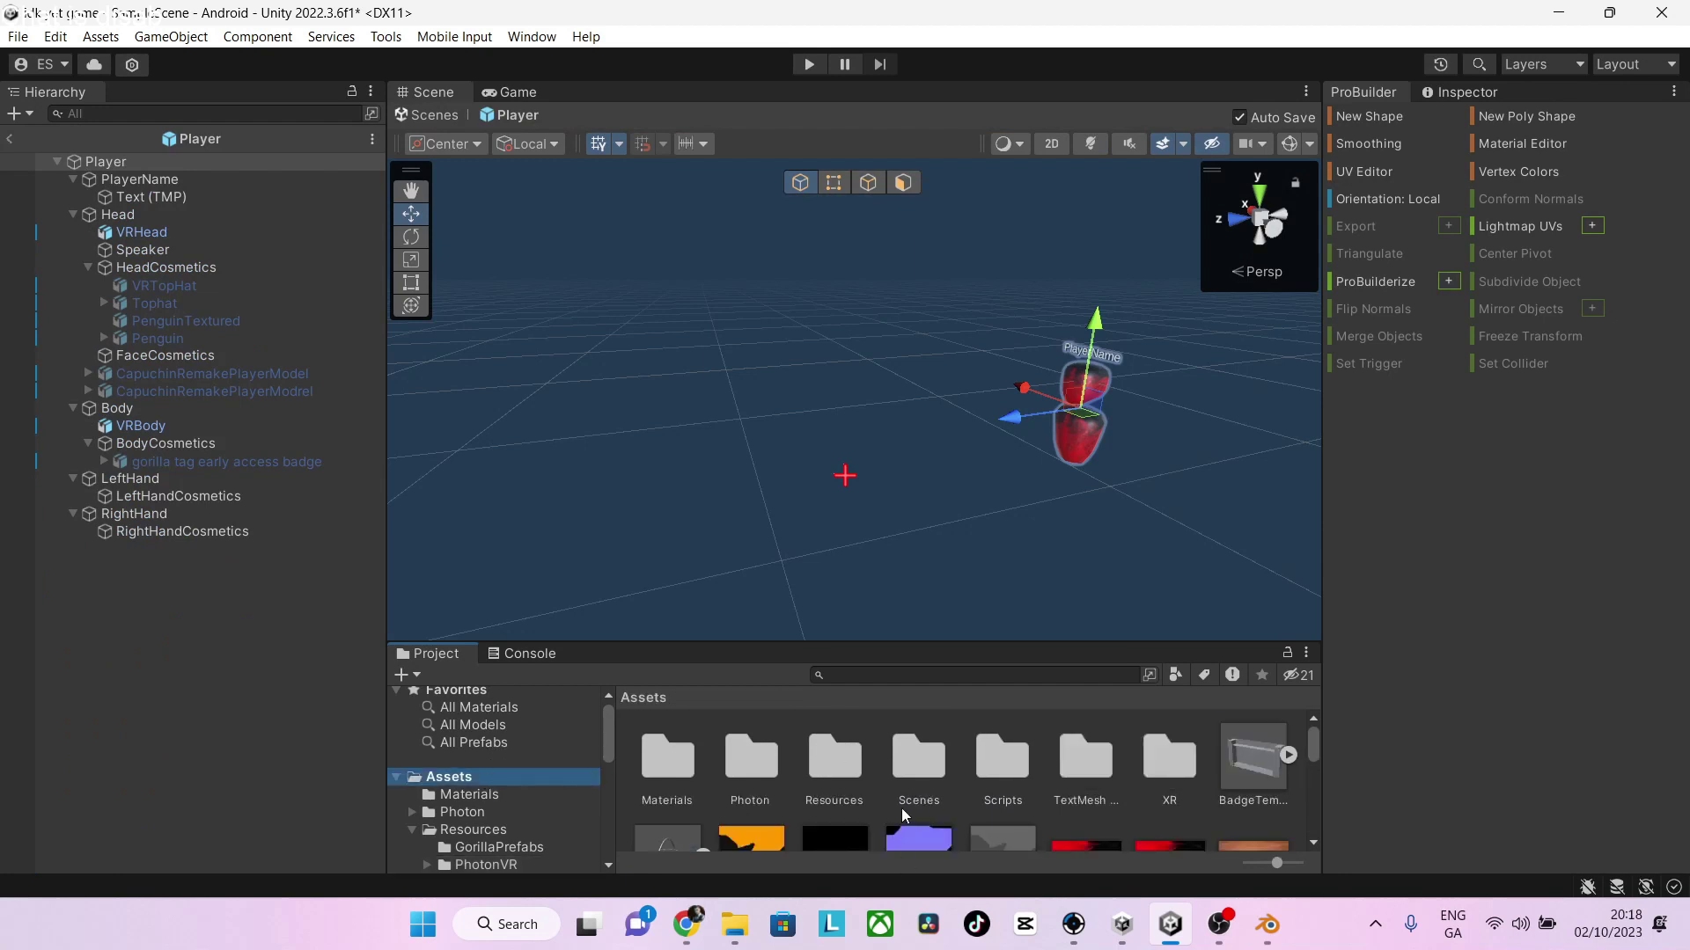
scroll(901, 808, "down", 3)
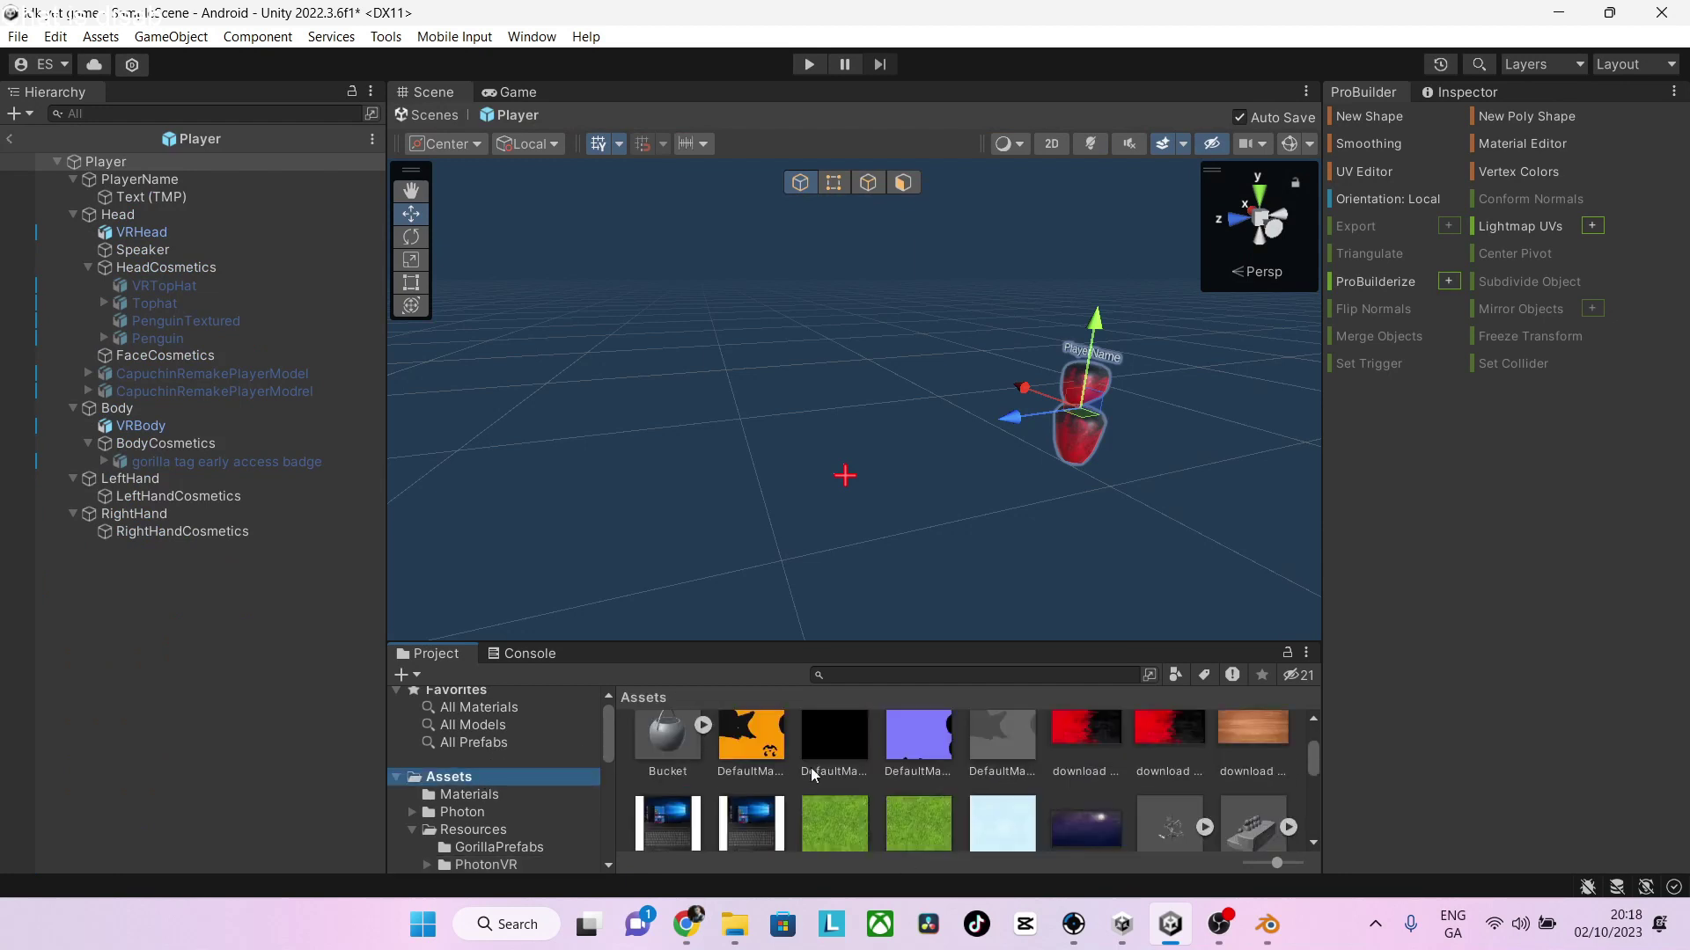
left_click_drag(678, 752, 1124, 380)
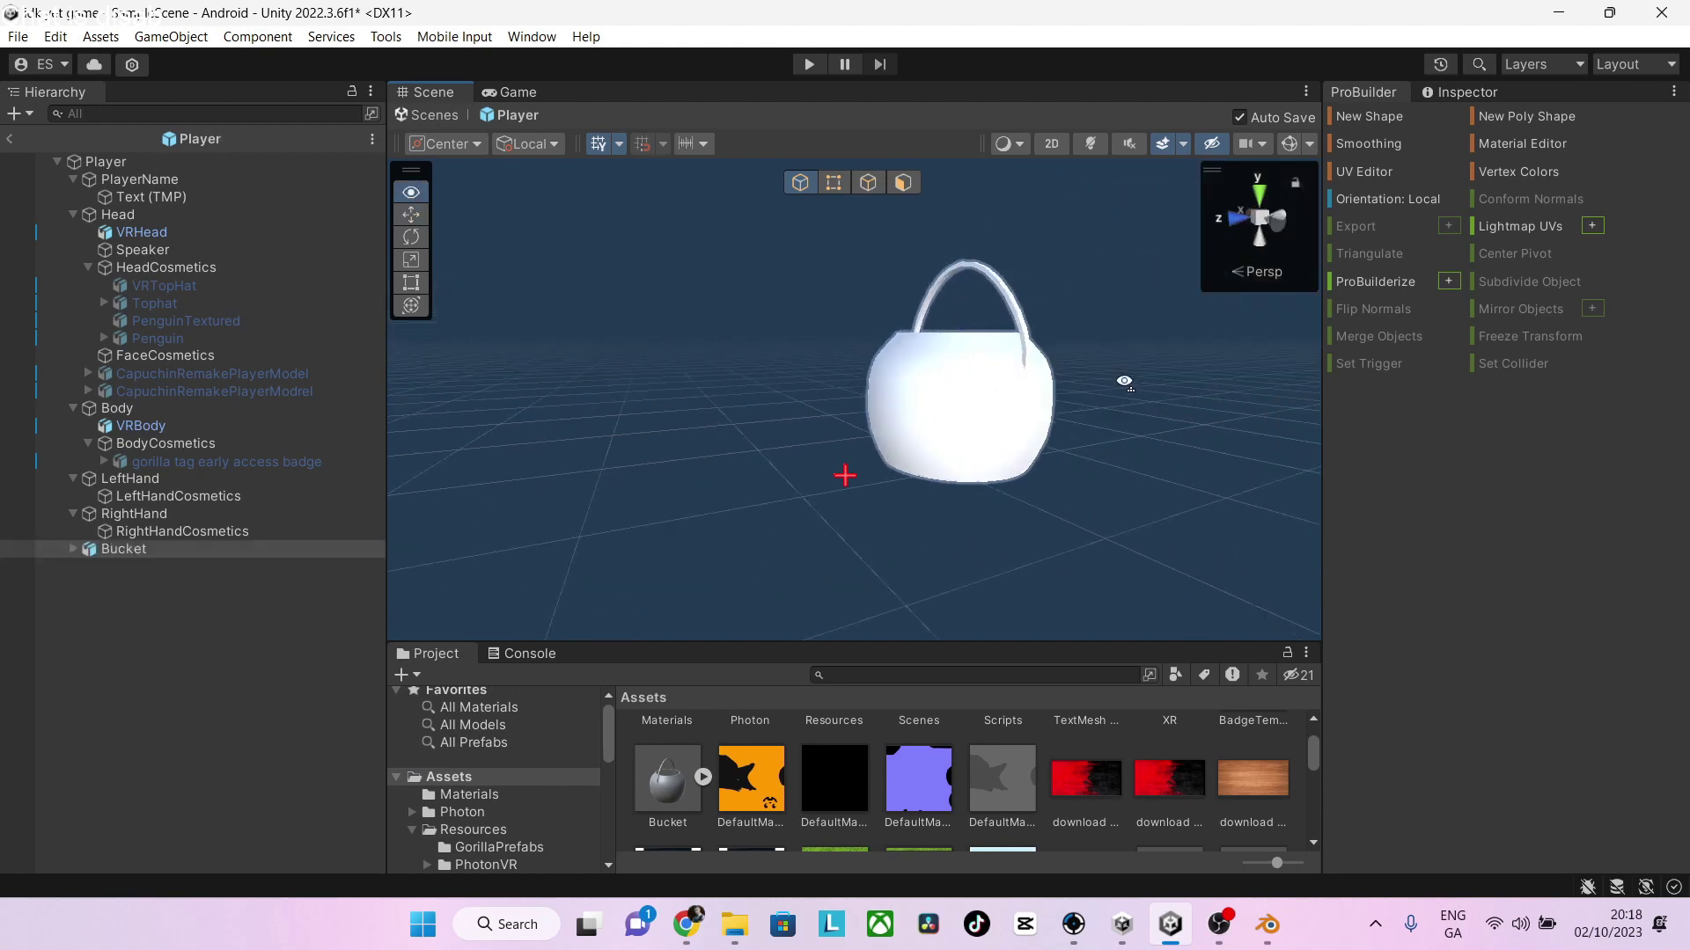
scroll(1038, 383, "down", 4)
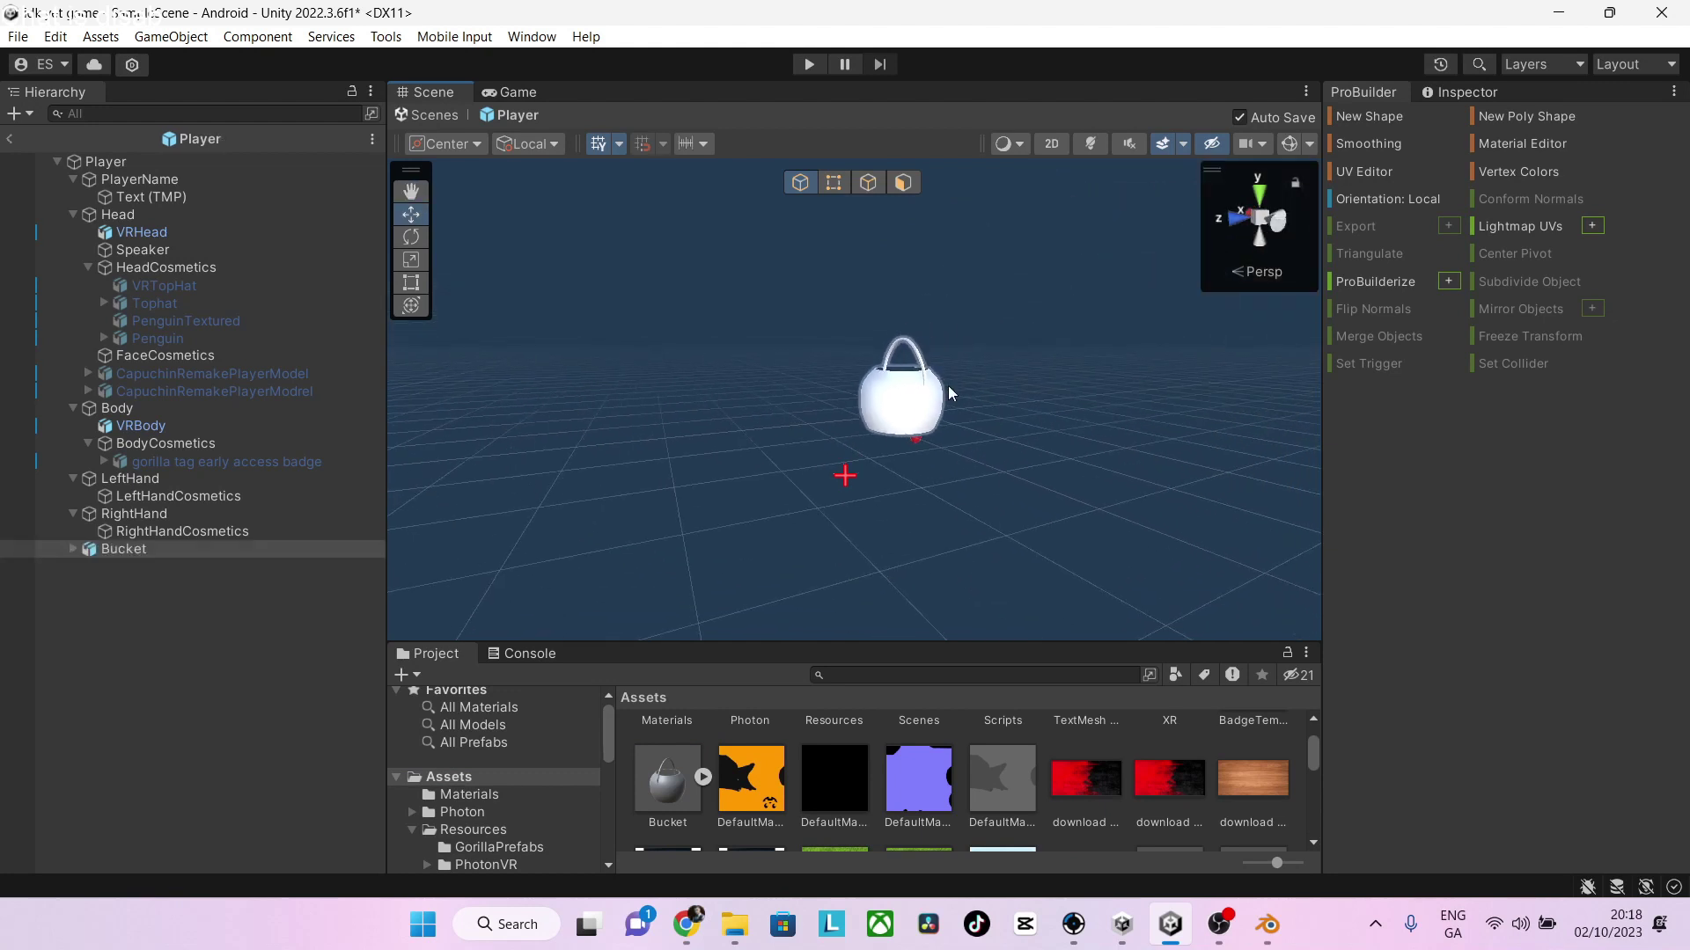
left_click(74, 549)
right_click(158, 605)
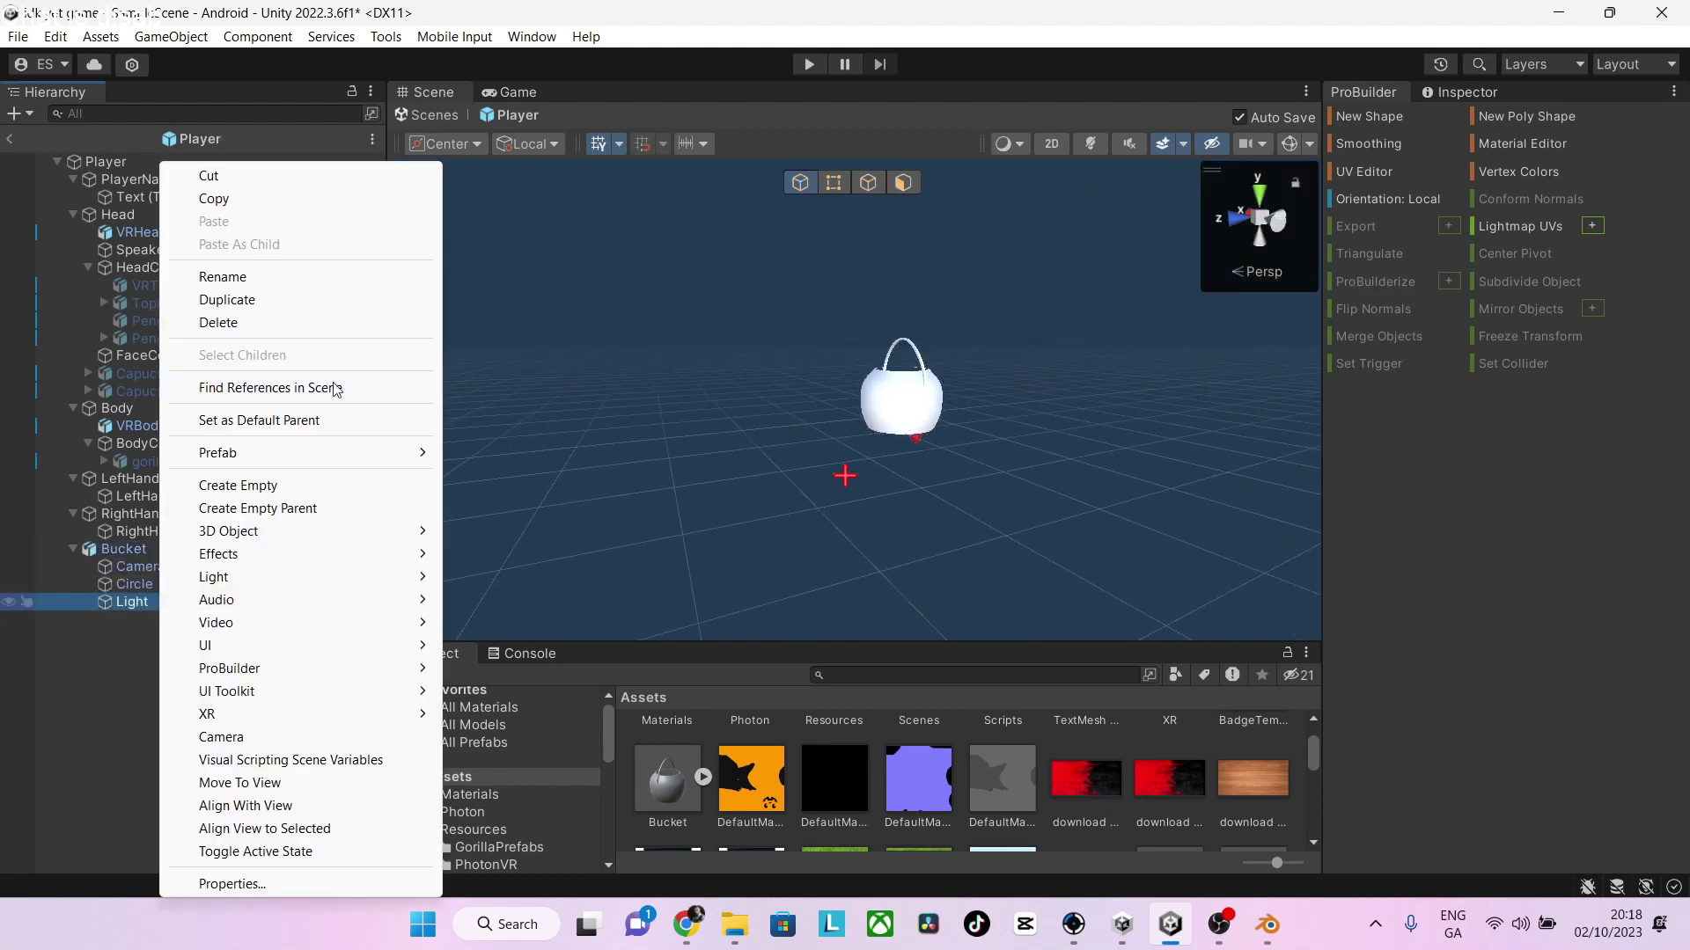
left_click(246, 323)
Apply the orange DefaultMaterial base color texture to the bucket in the Player prefab
left_click_drag(725, 783, 884, 373)
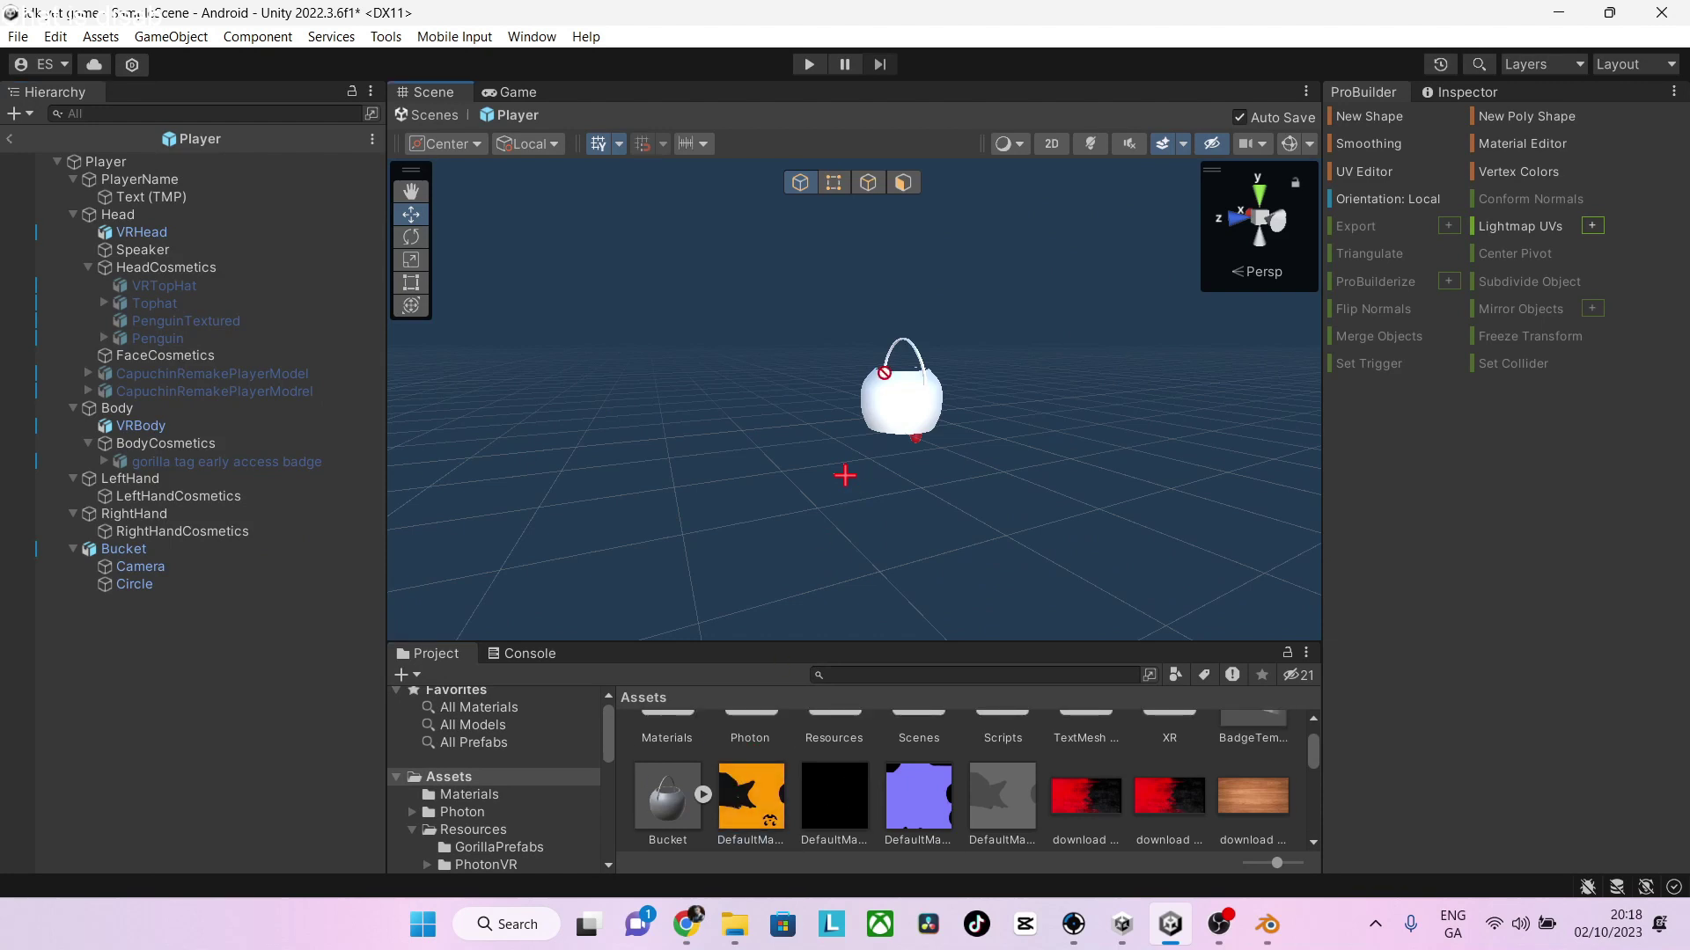
key("w")
right_click_drag(913, 395, 867, 396)
left_click(866, 400)
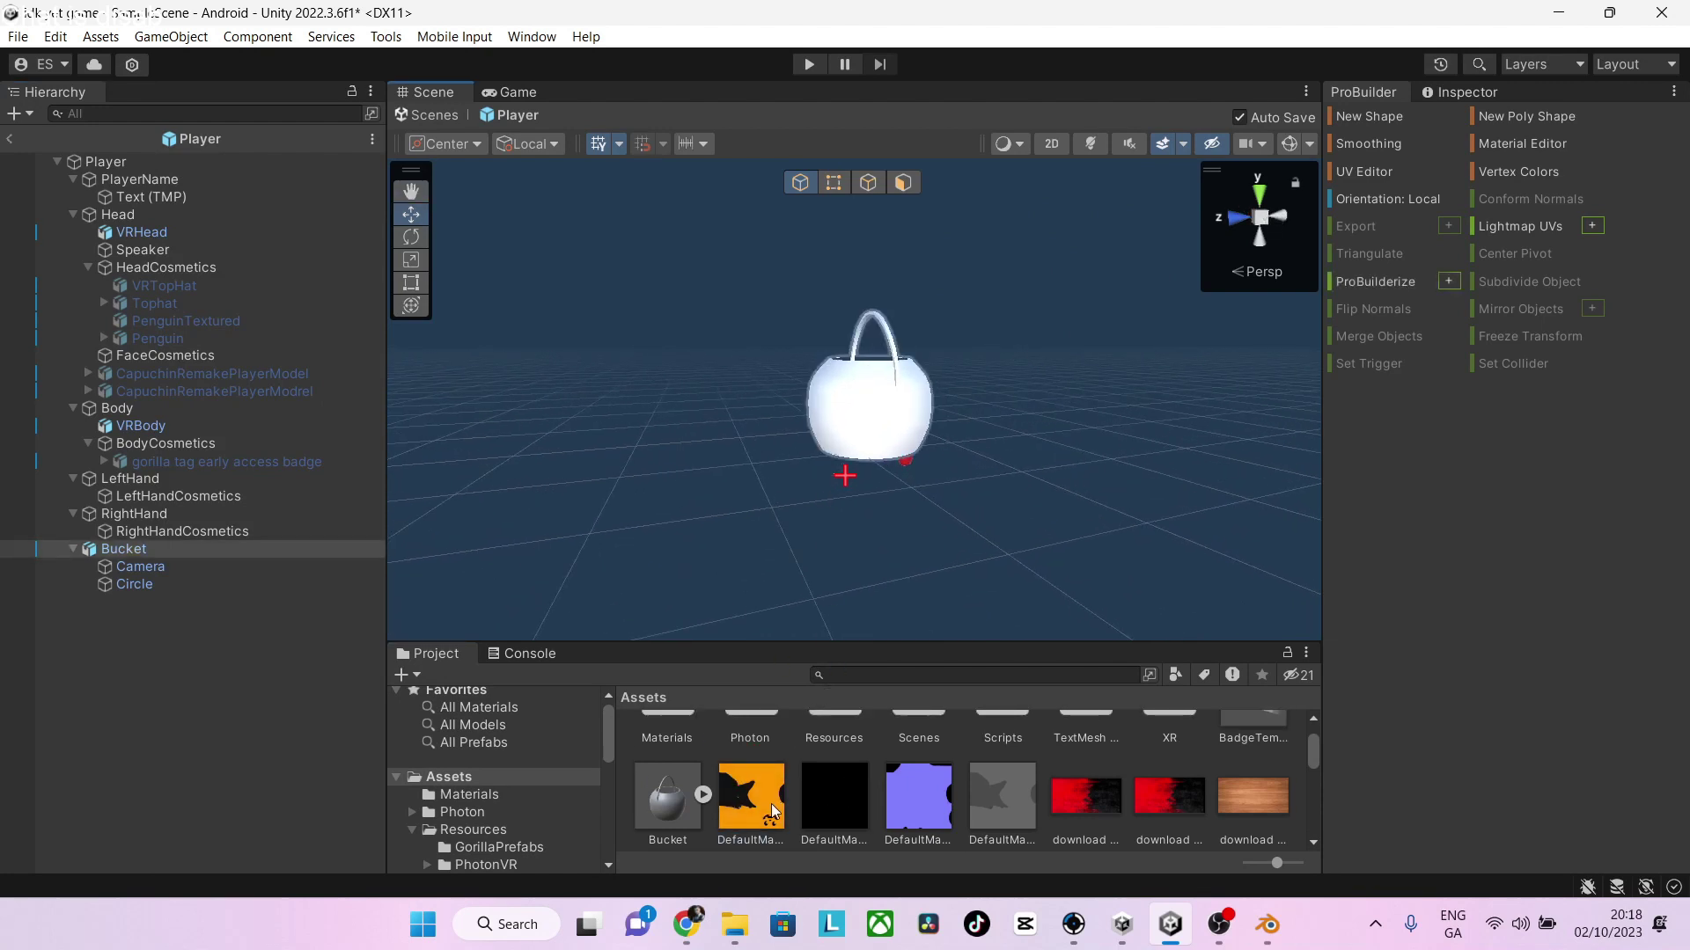
left_click_drag(771, 804, 893, 406)
right_click_drag(900, 404, 916, 400)
key("w")
left_click(882, 399)
key("e")
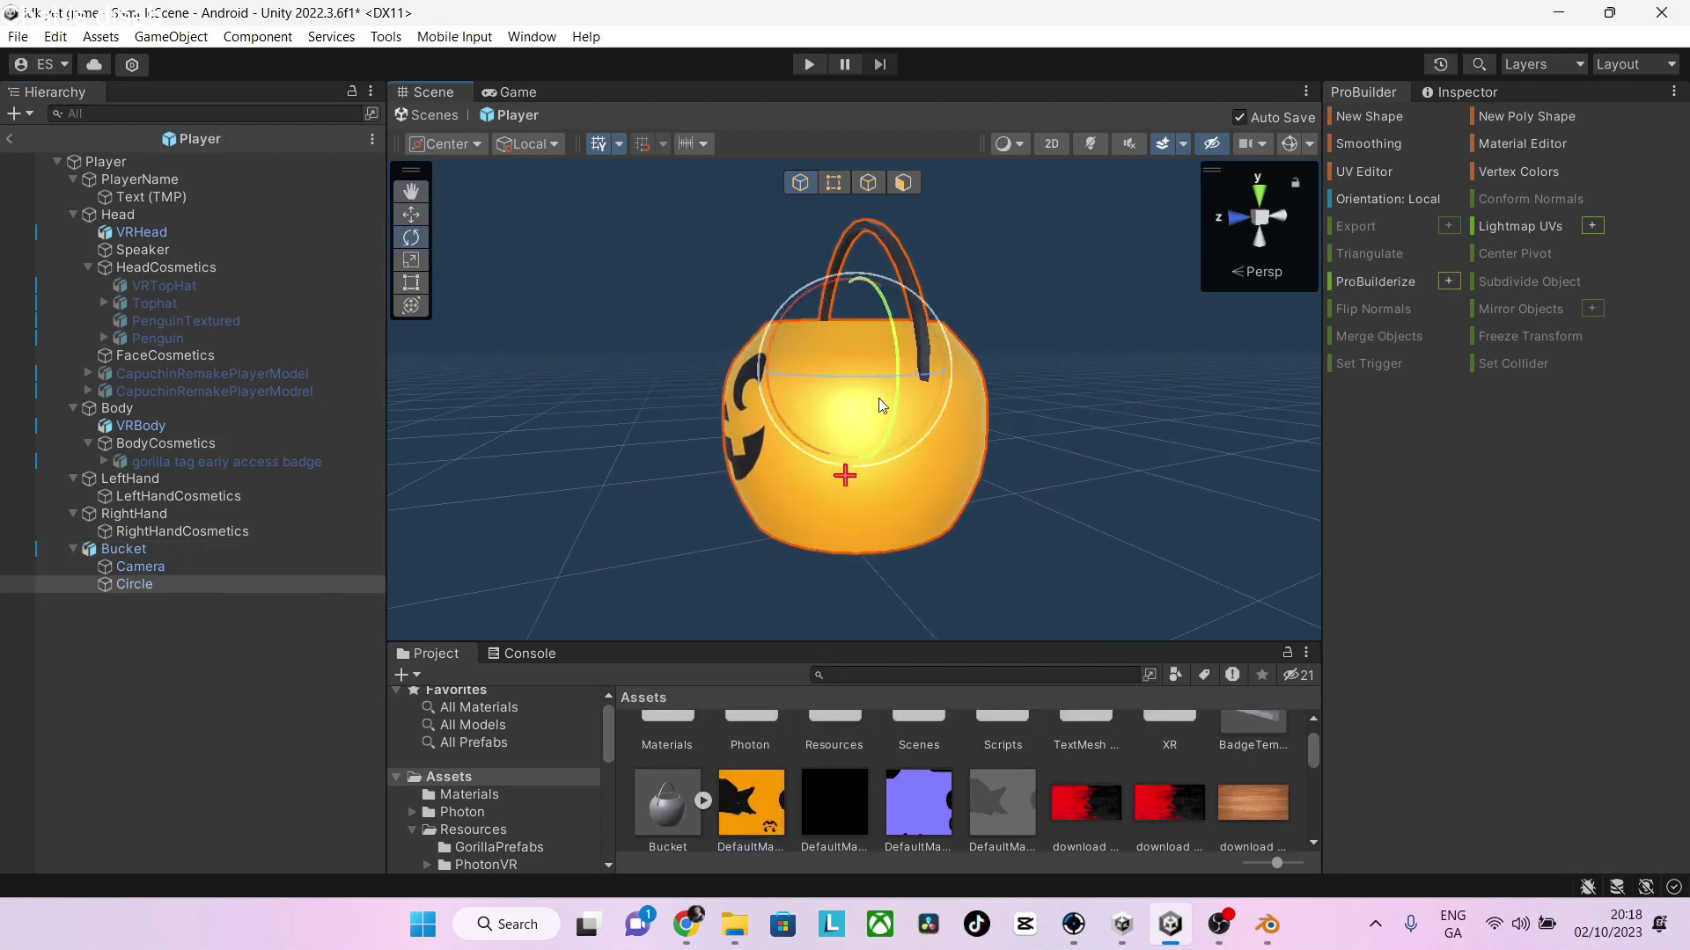
Scale the bucket's Circle mesh down and move it close to the player's head
key("w")
scroll(854, 373, "down", 4)
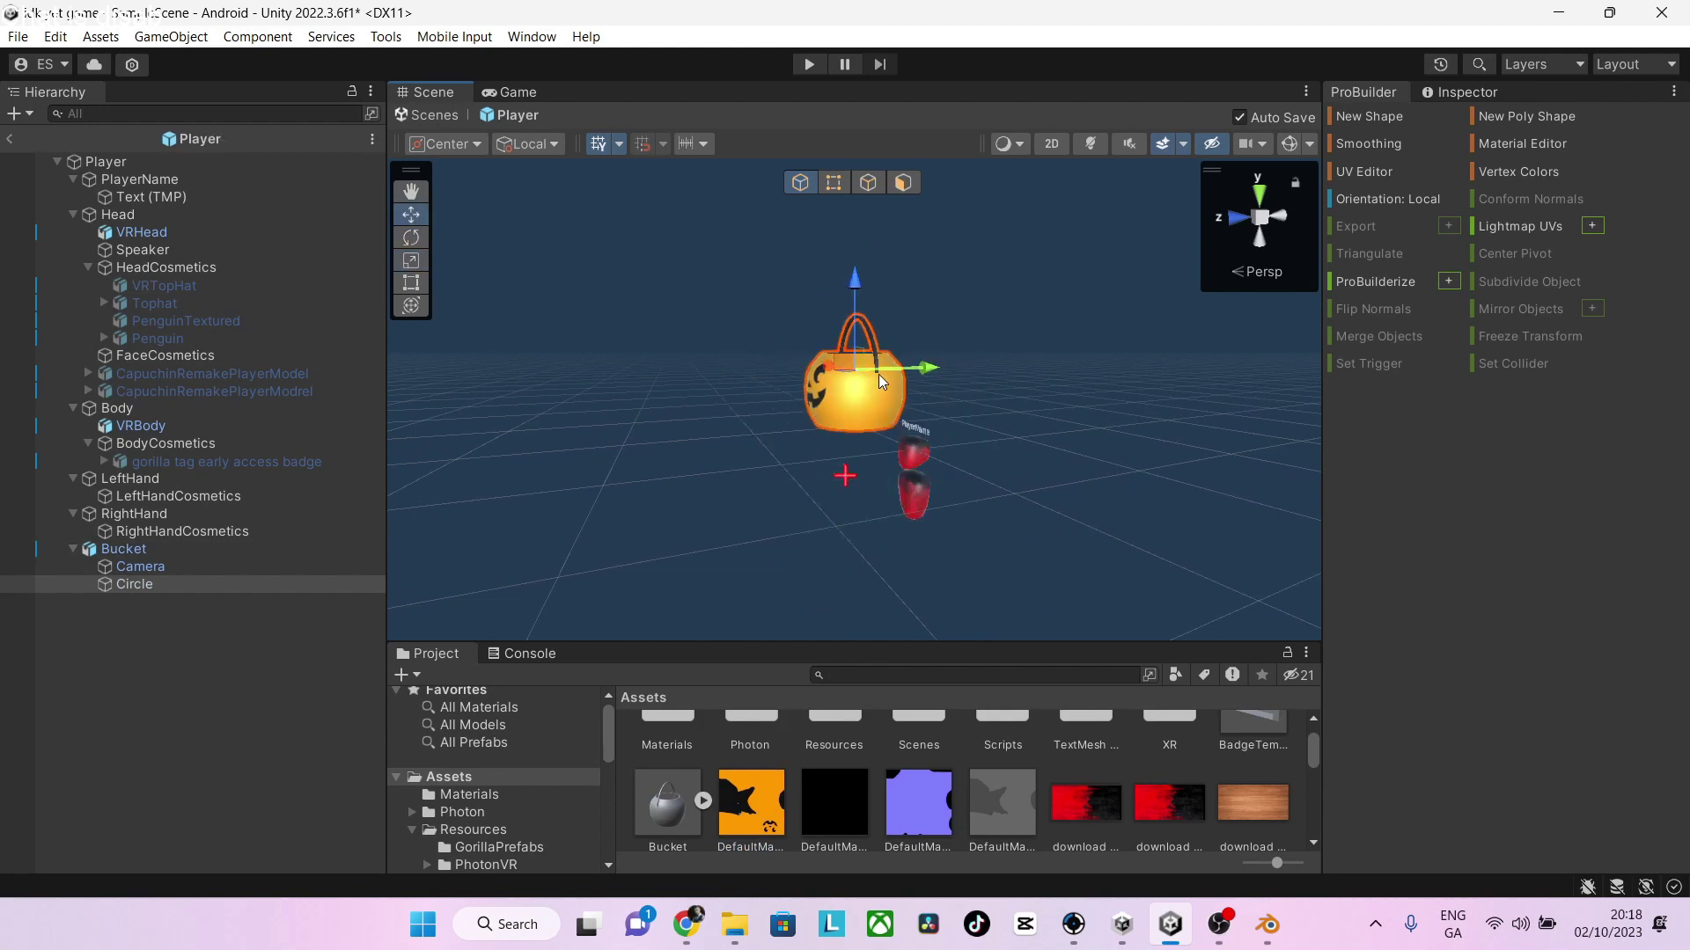
left_click_drag(880, 380, 900, 429)
key("r")
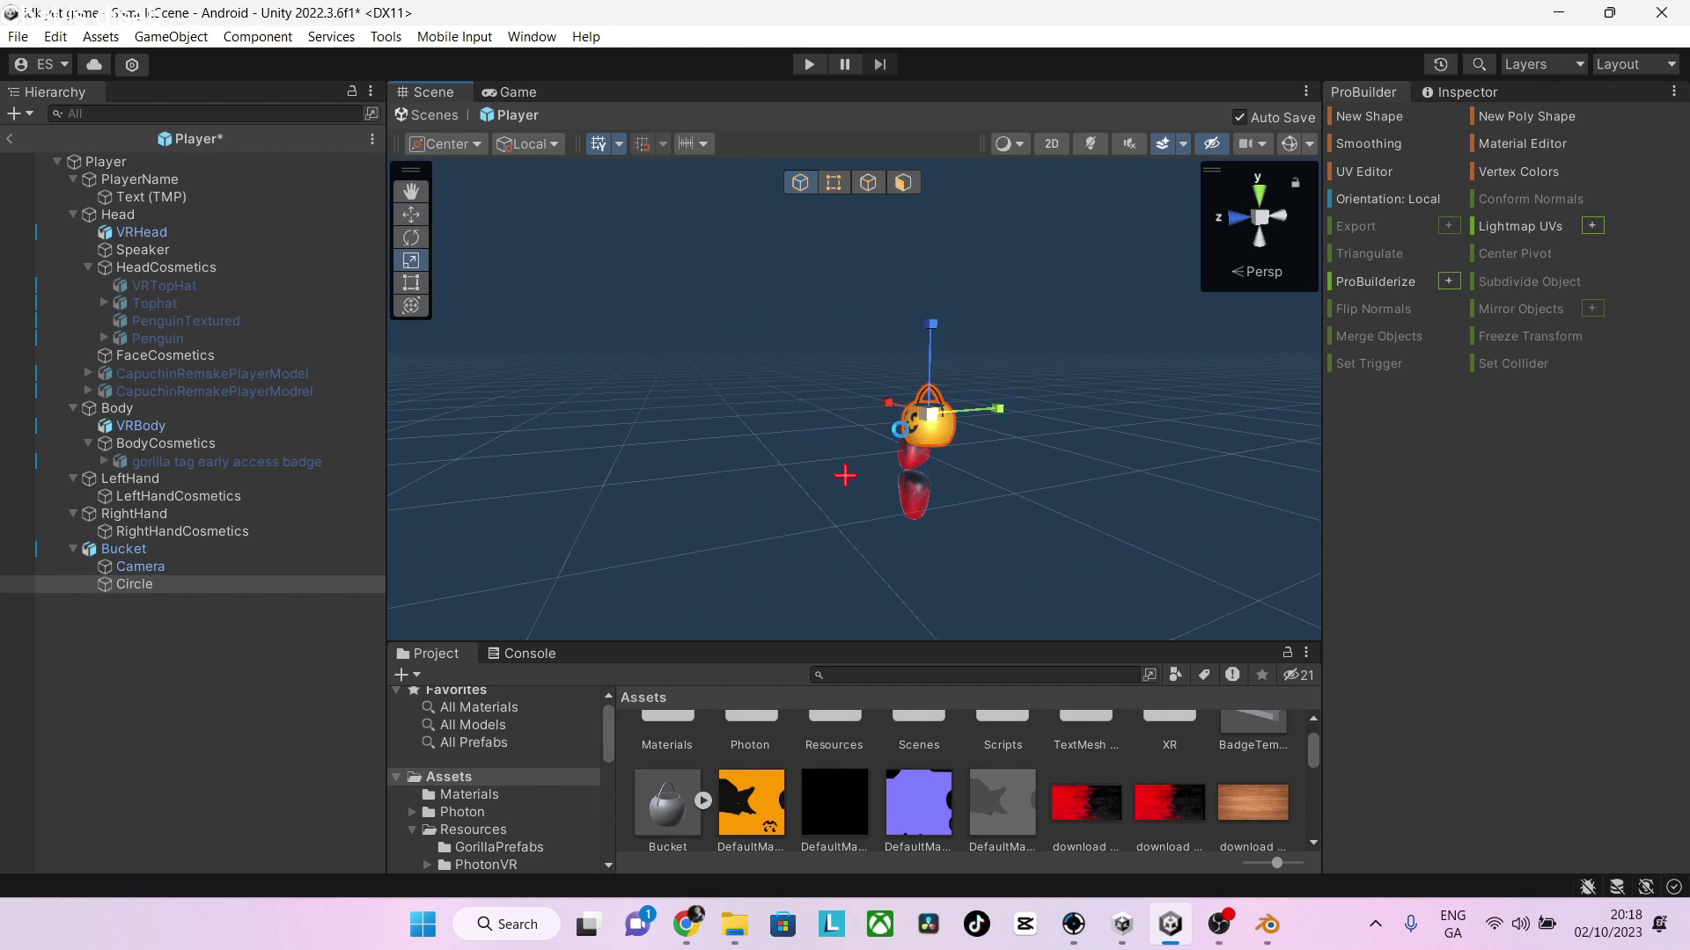
right_click_drag(899, 430, 1120, 396)
key("w")
left_click_drag(975, 359, 715, 359)
left_click_drag(801, 268, 804, 367)
Align the bucket sideways with the player's head and raise it above the head
right_click_drag(803, 366, 294, 420)
key("f")
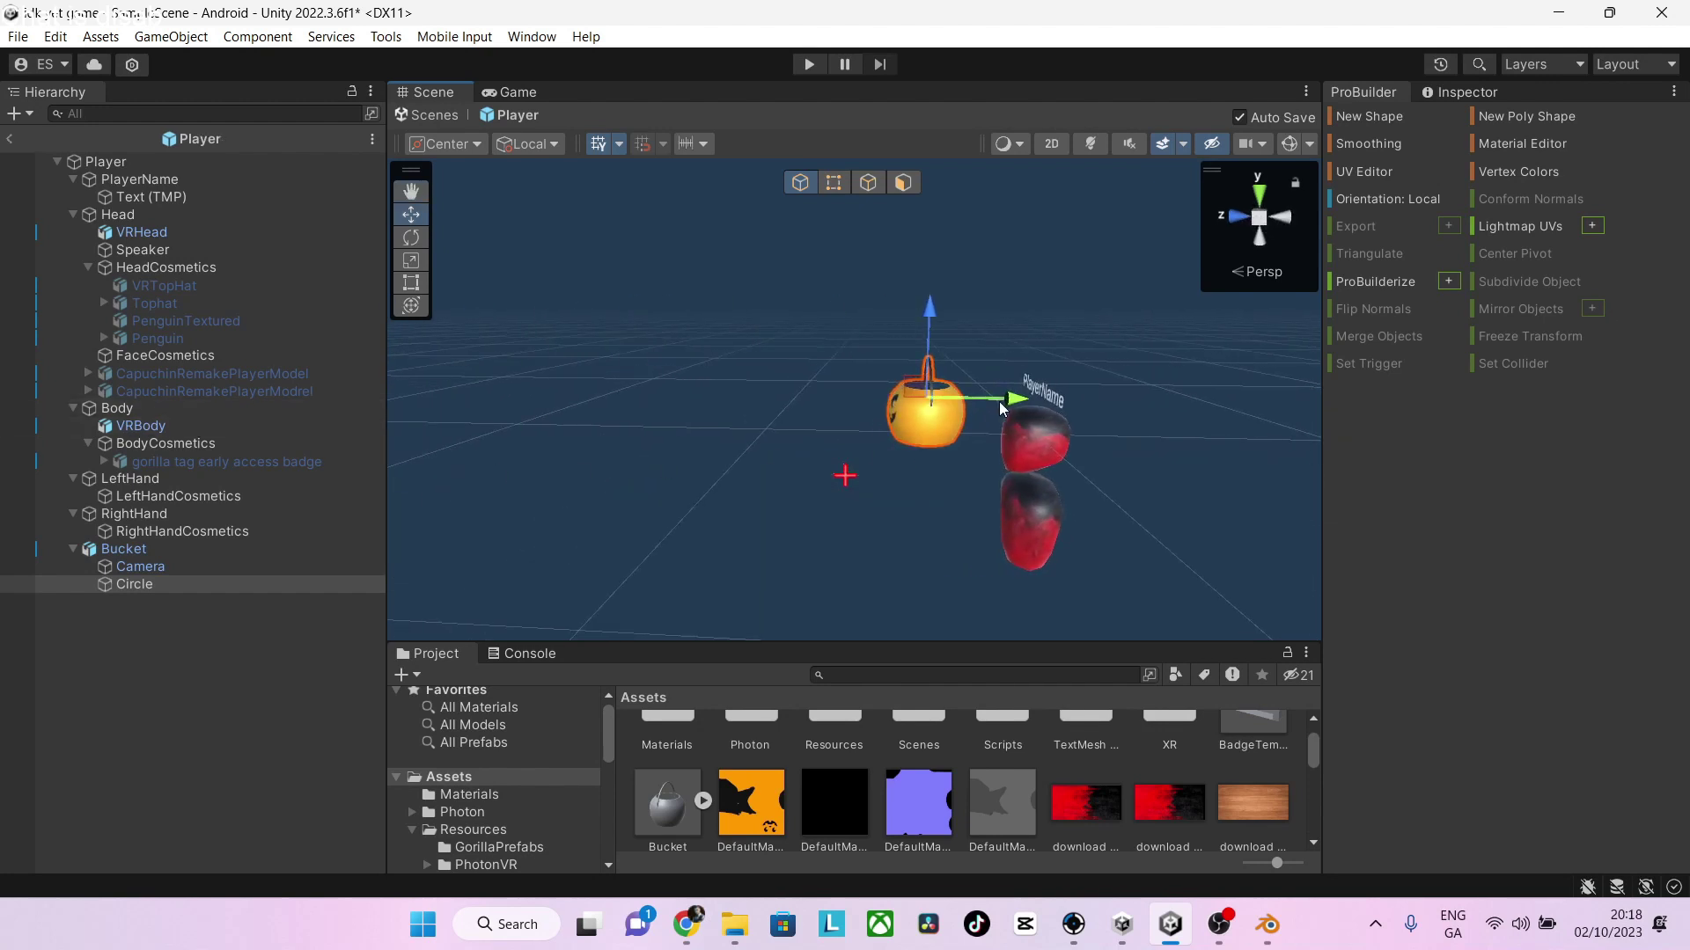
left_click_drag(1000, 407, 164, 431, "alt")
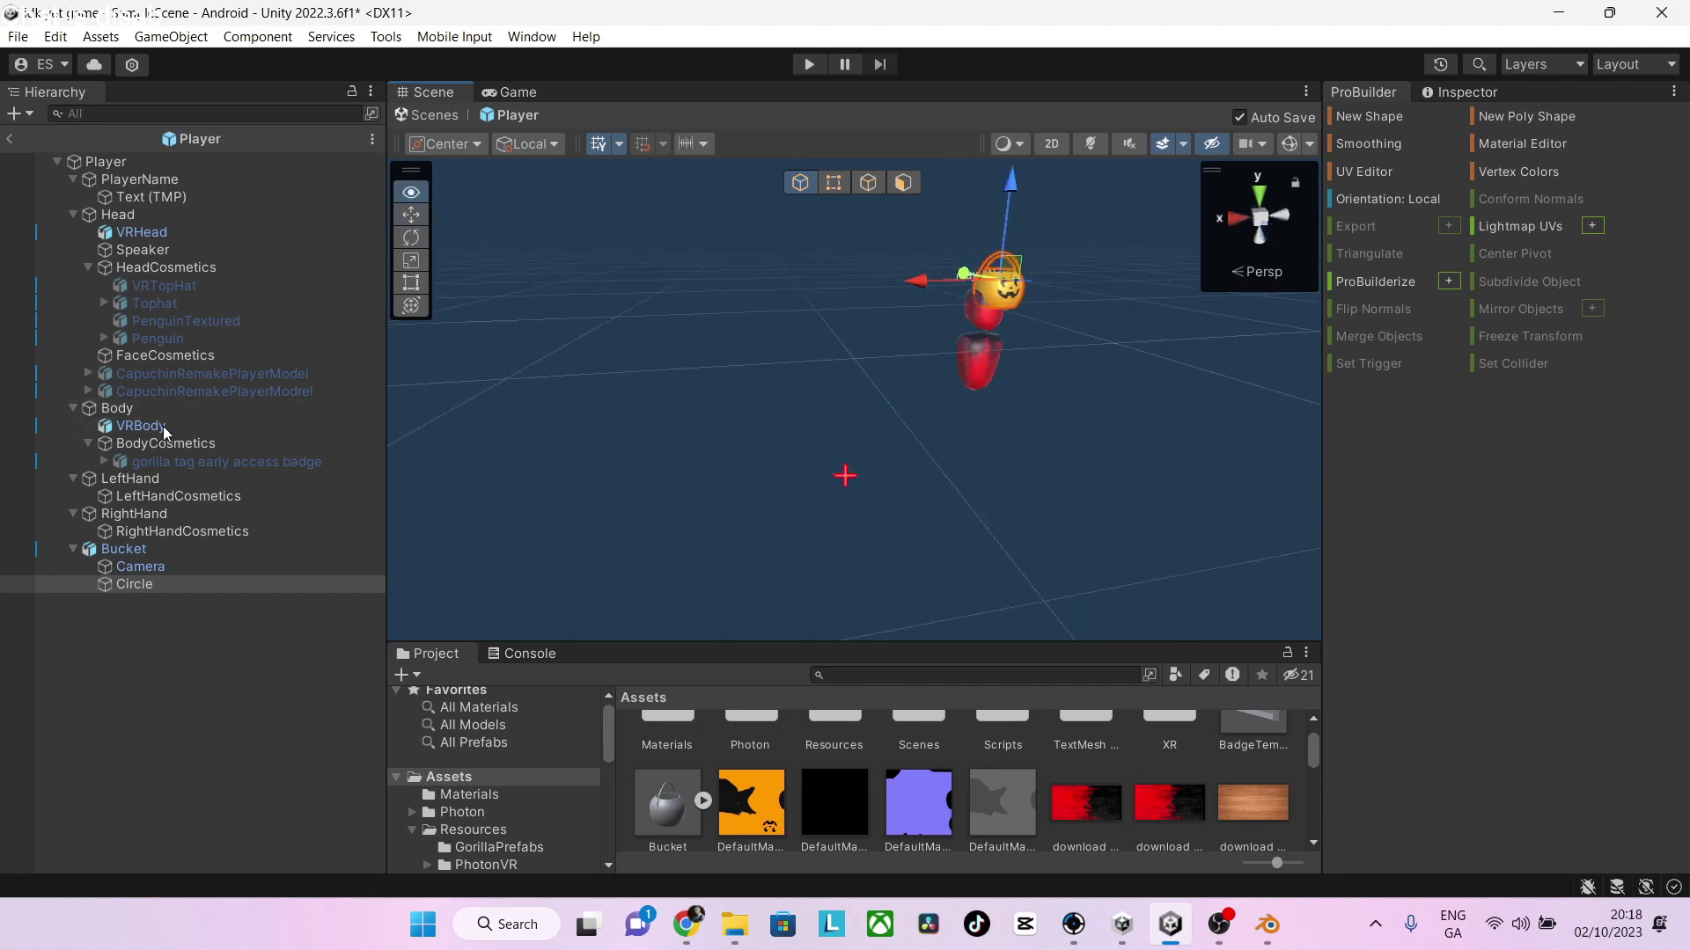
key("f")
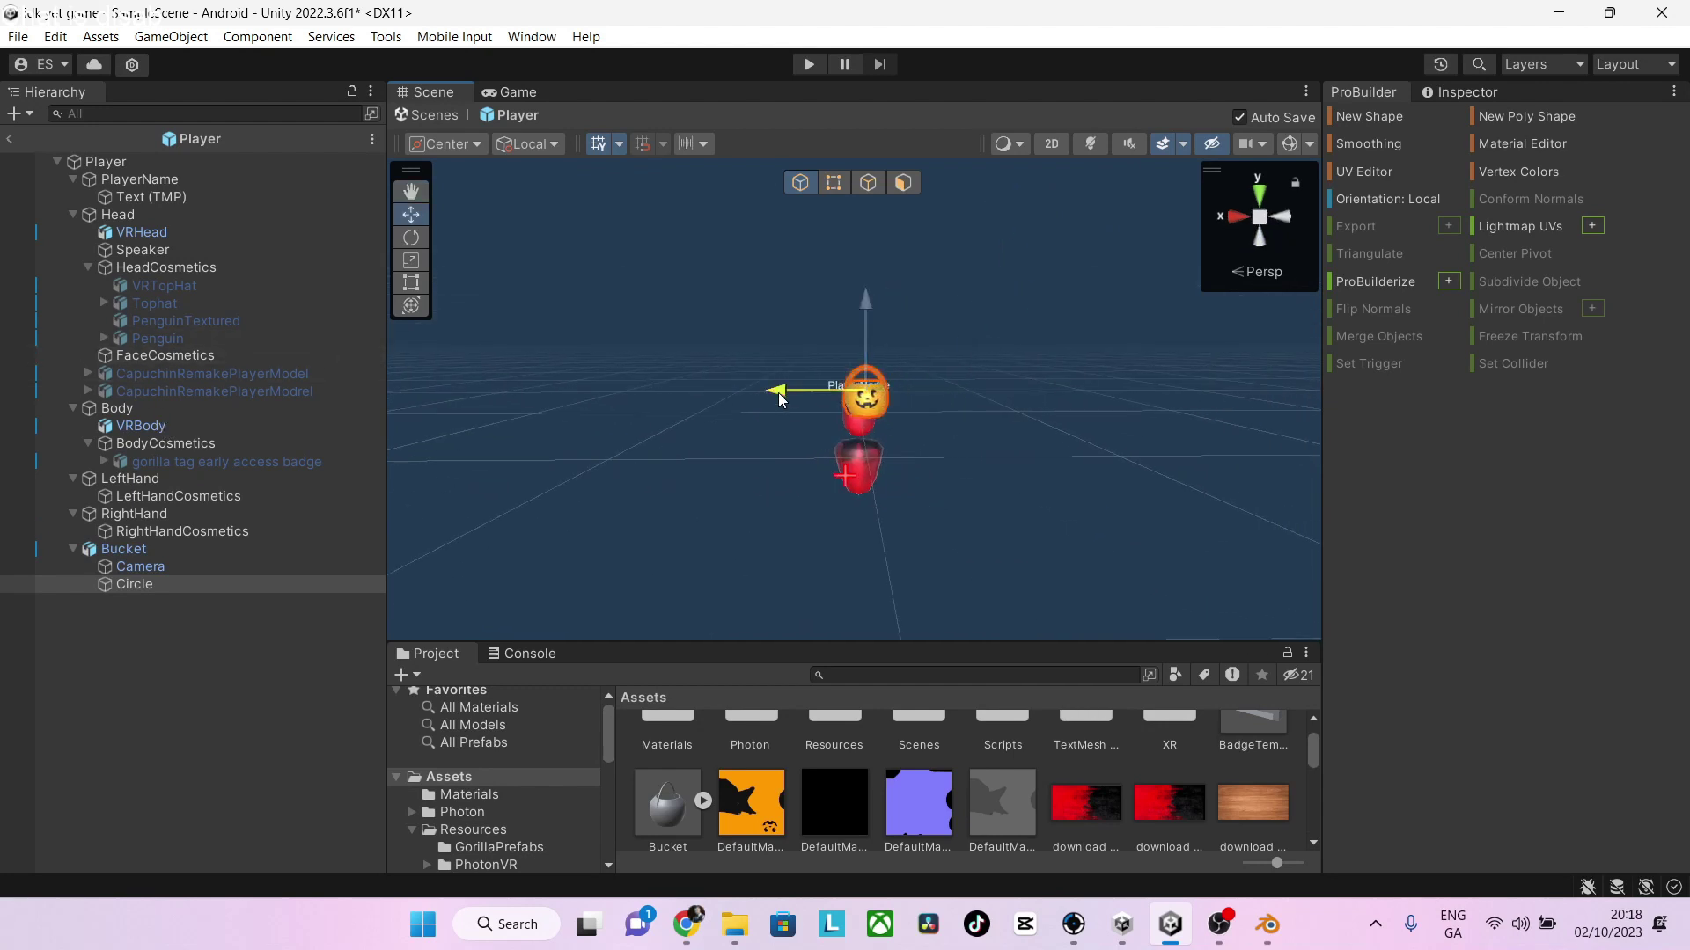
left_click_drag(779, 399, 771, 398)
left_click_drag(788, 367, 489, 408, "alt")
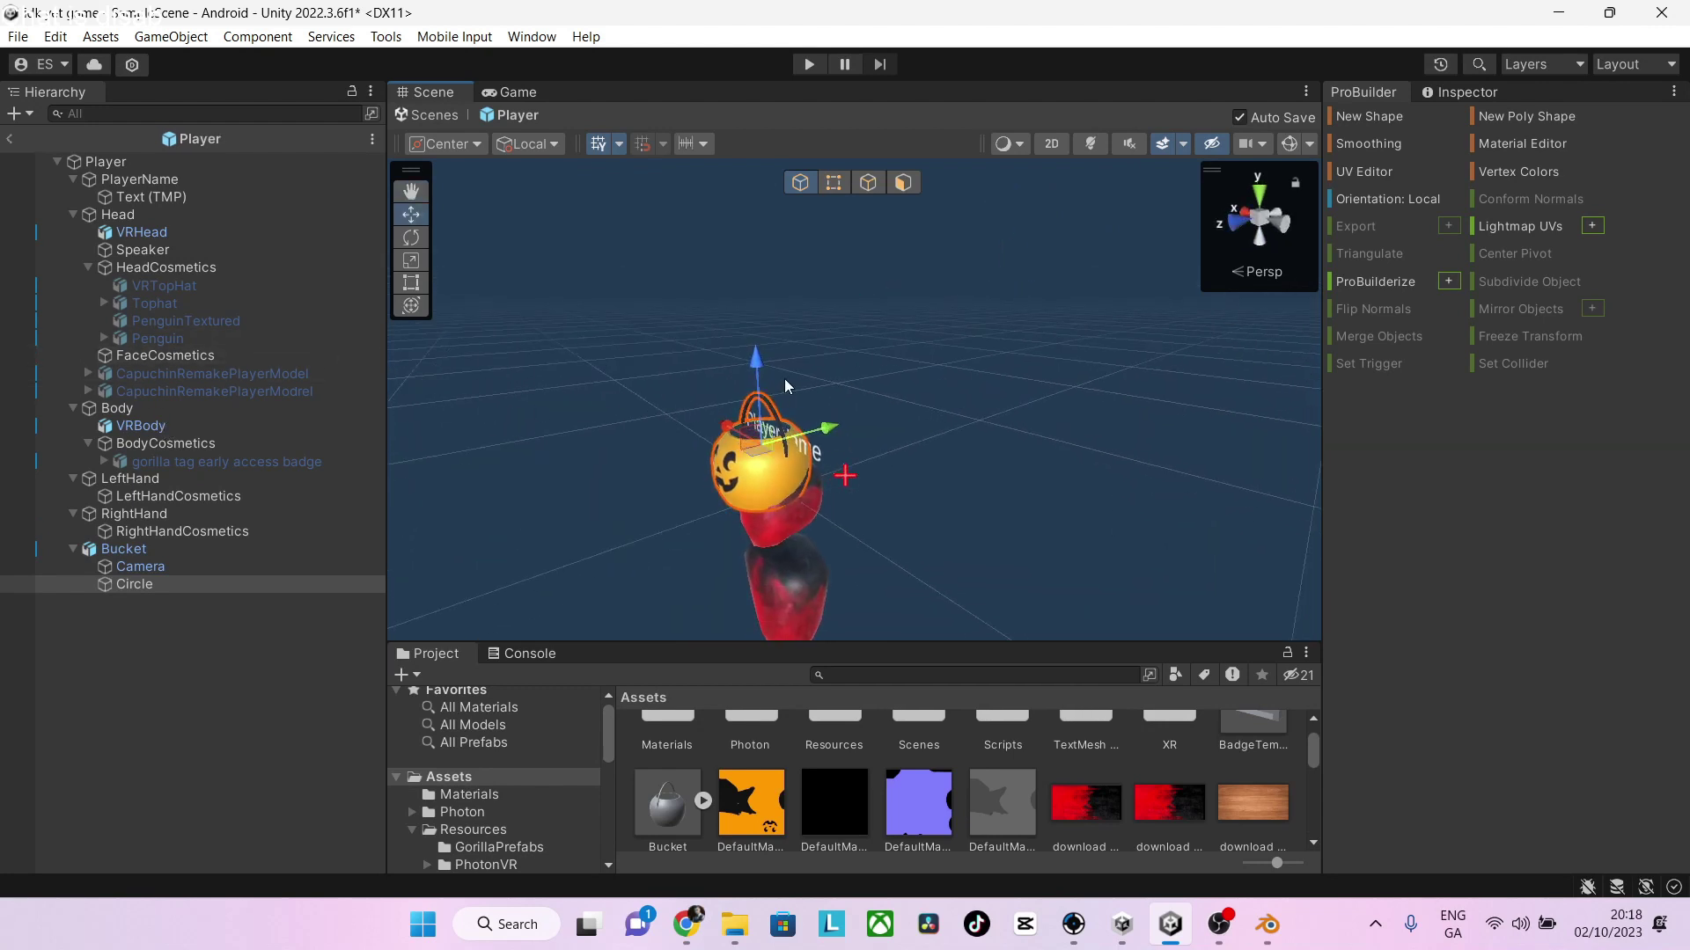
left_click_drag(755, 378, 755, 355)
Resize the bucket to fit the player's head and nudge it sideways to center it on top
key("r")
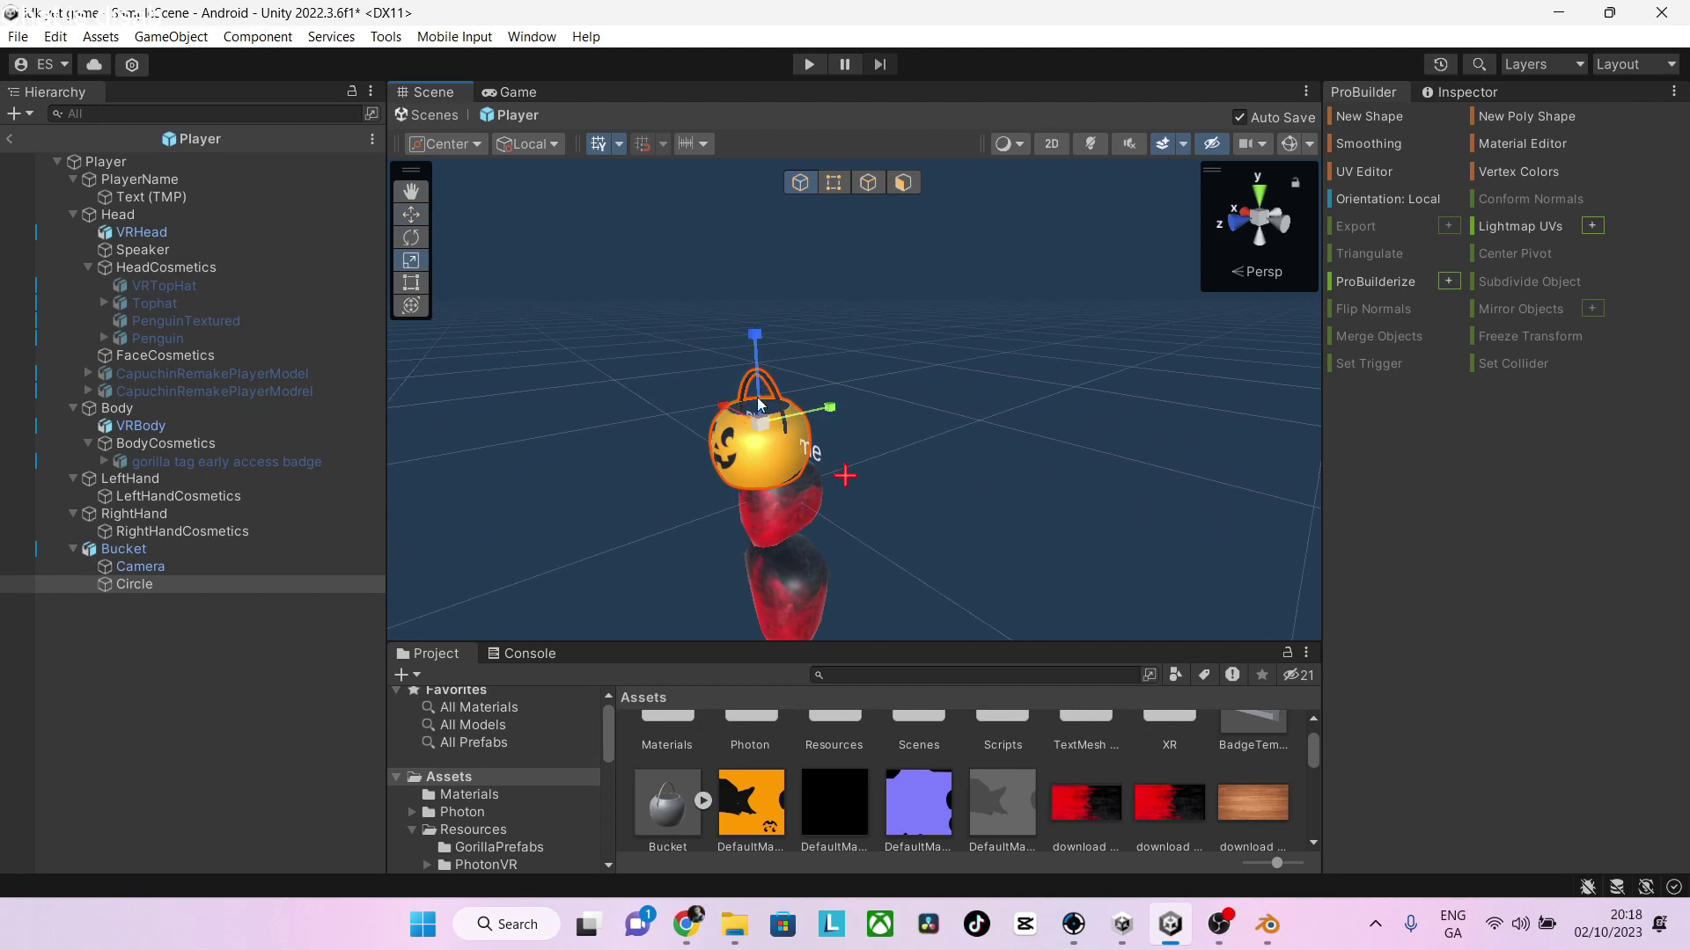
left_click_drag(763, 425, 813, 438)
key("w")
key("w")
right_click_drag(812, 440, 926, 474)
key("s")
key("a")
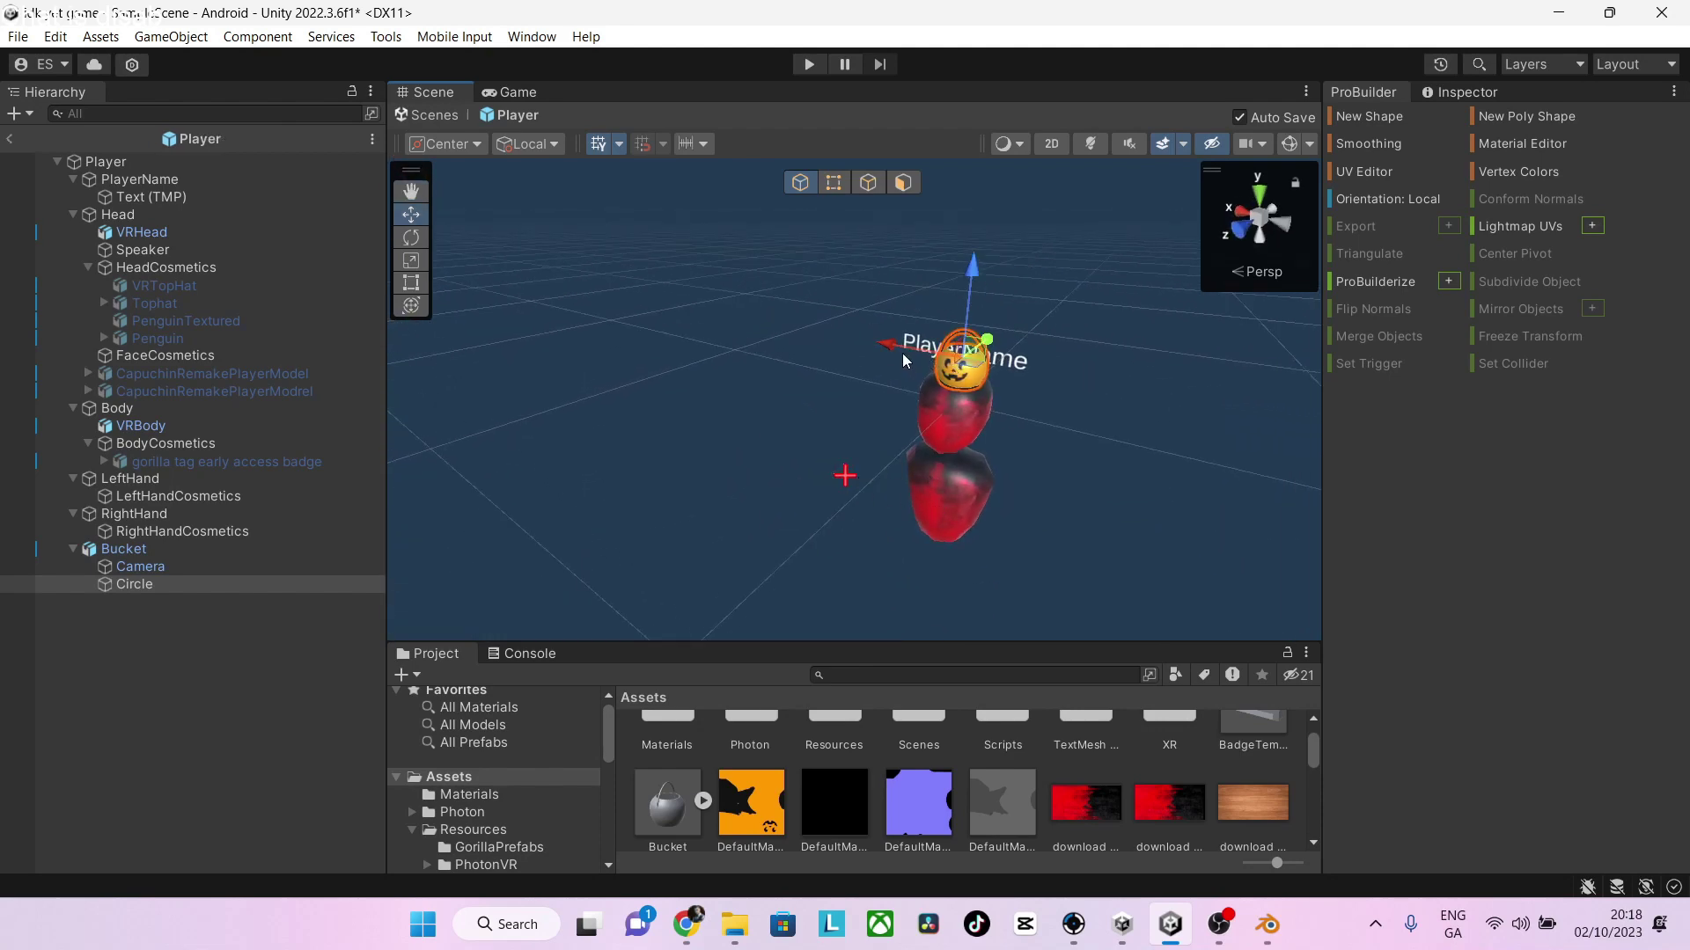
left_click_drag(893, 346, 887, 344)
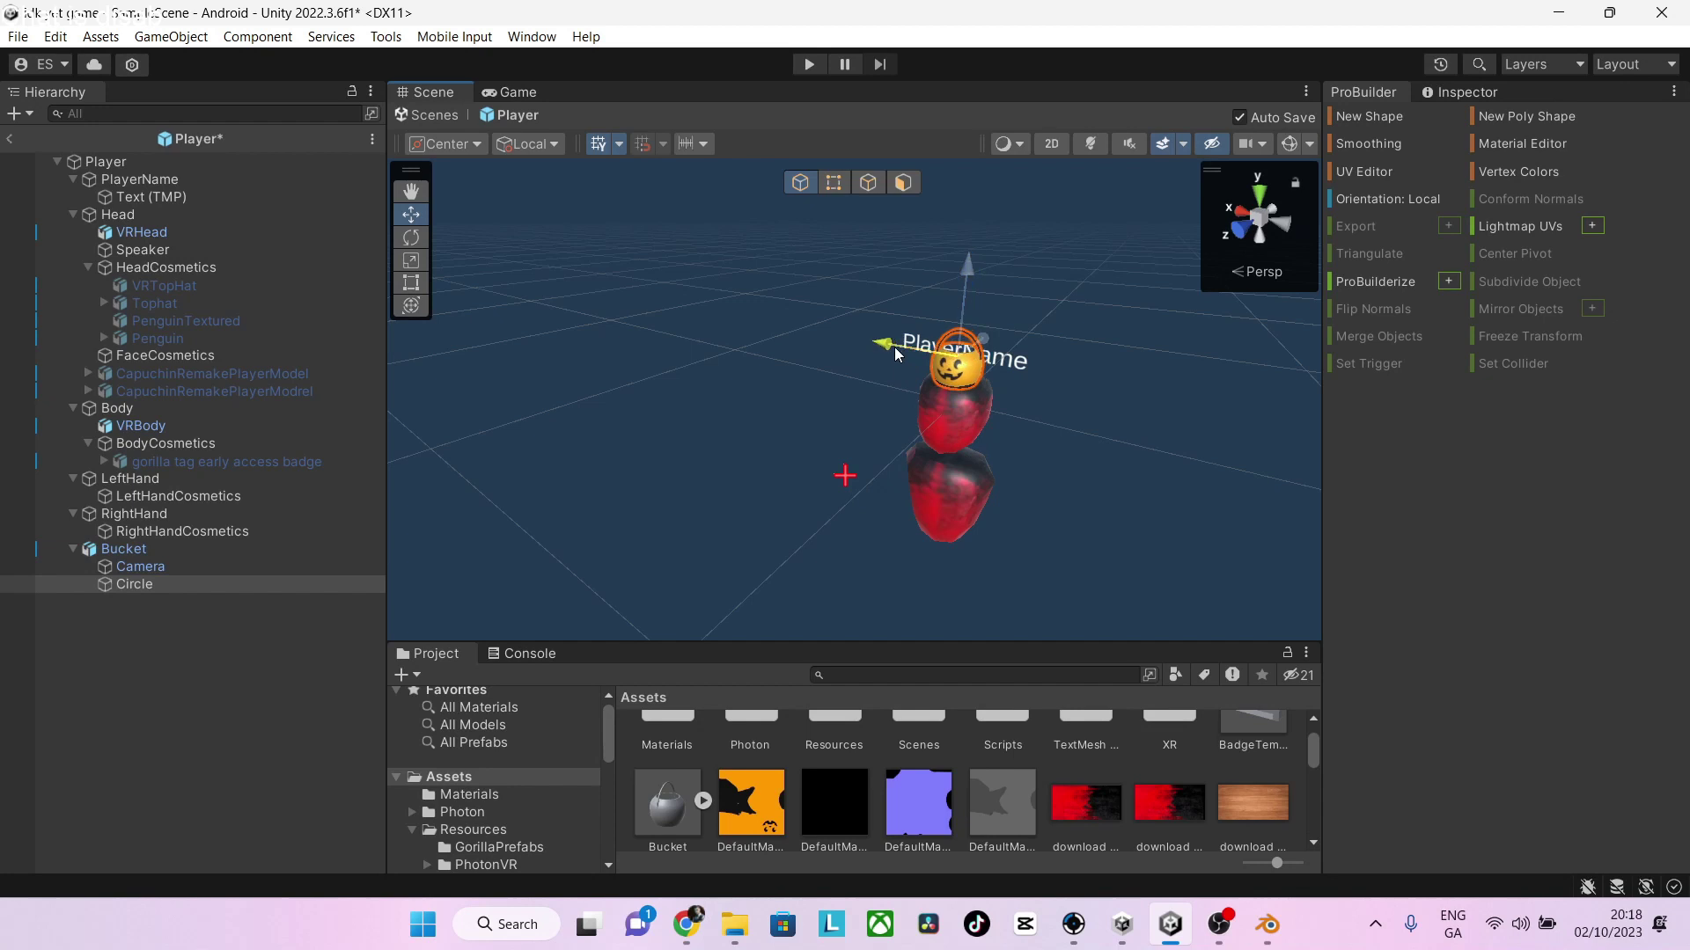
Deactivate the bucket's Circle object in the Player prefab
left_click(1437, 92)
left_click(1383, 124)
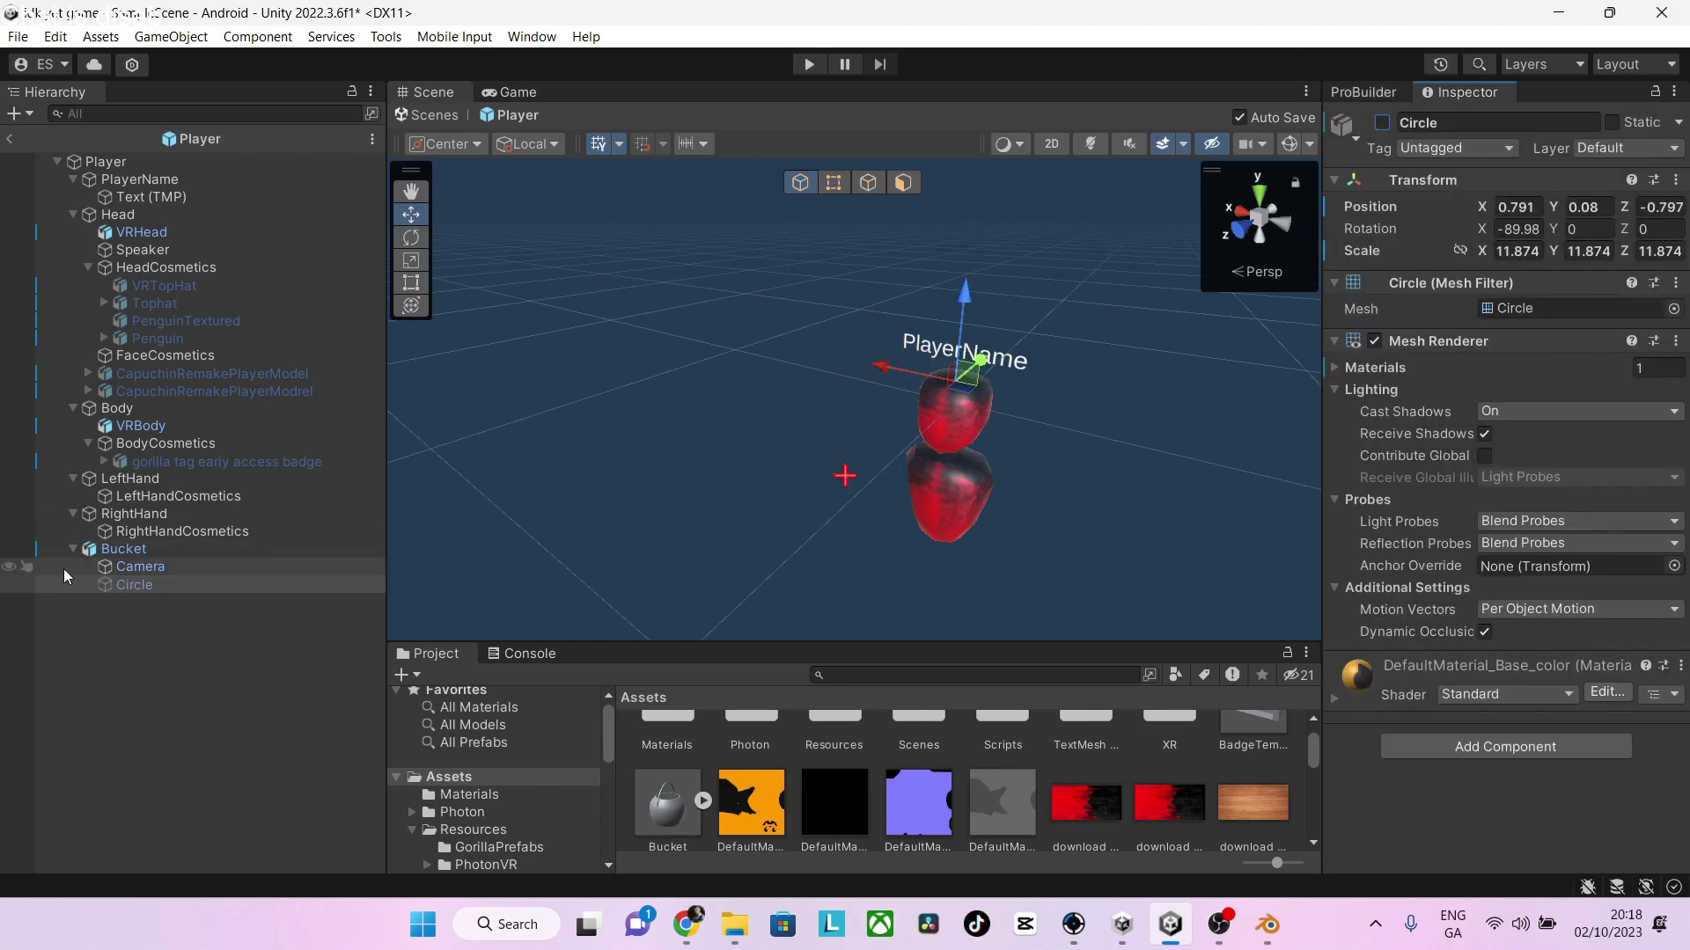
Move the whole Bucket object into FaceCosmetics under the player's Head and collapse its children
left_click_drag(134, 588, 137, 361)
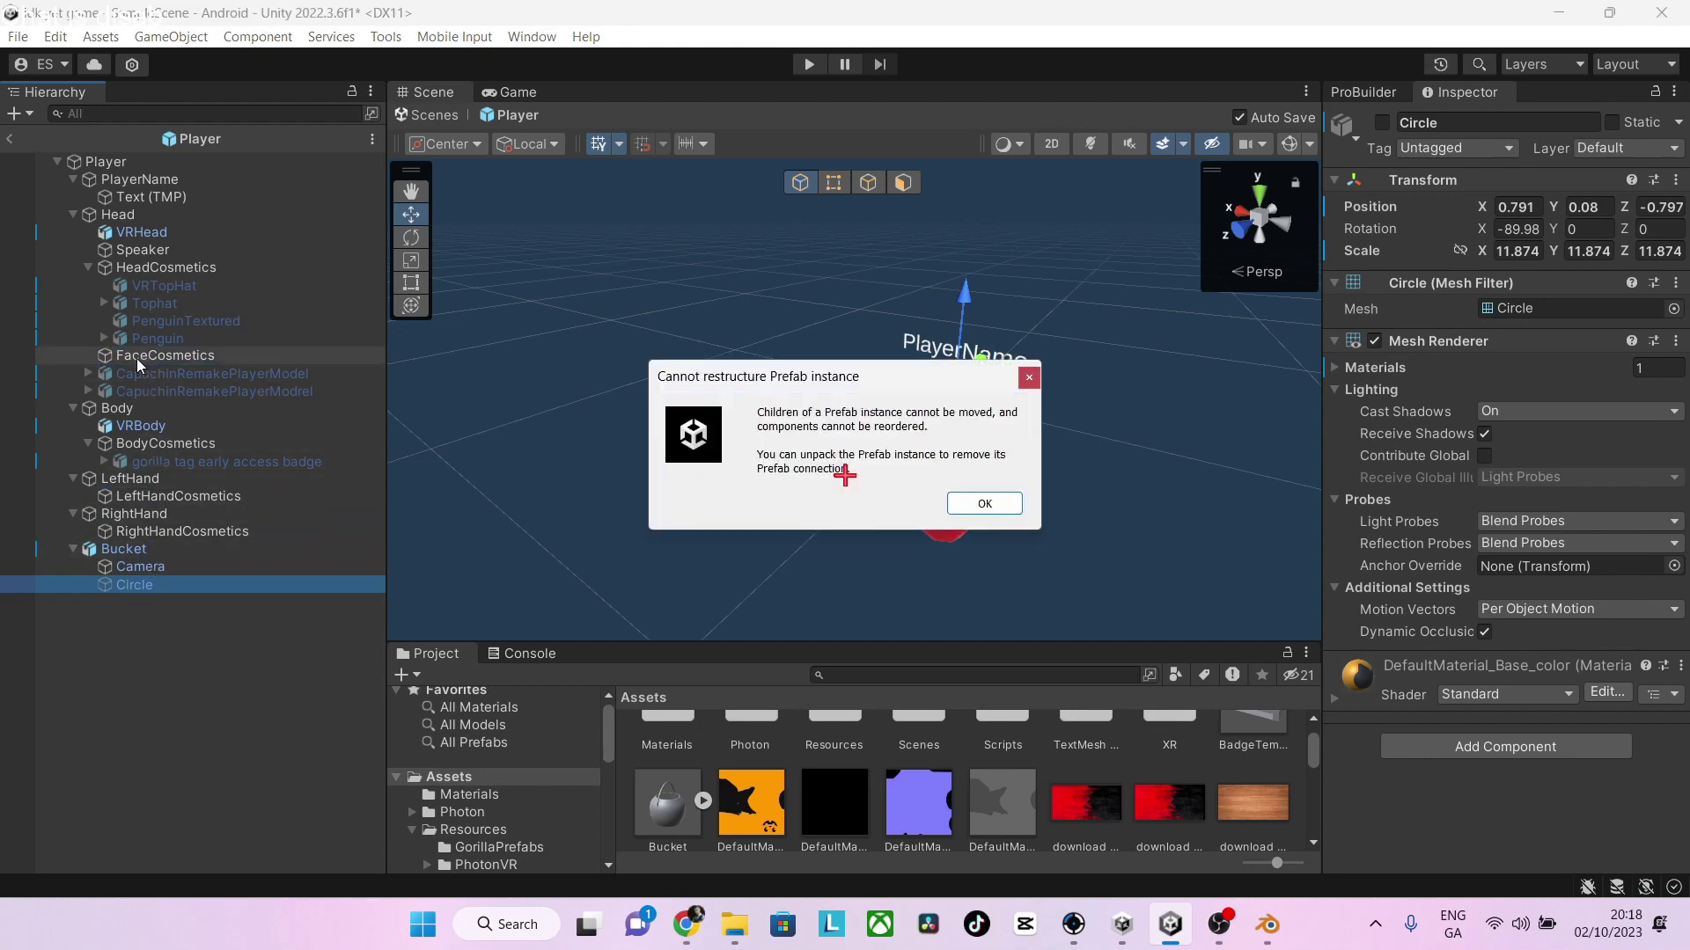
left_click(985, 503)
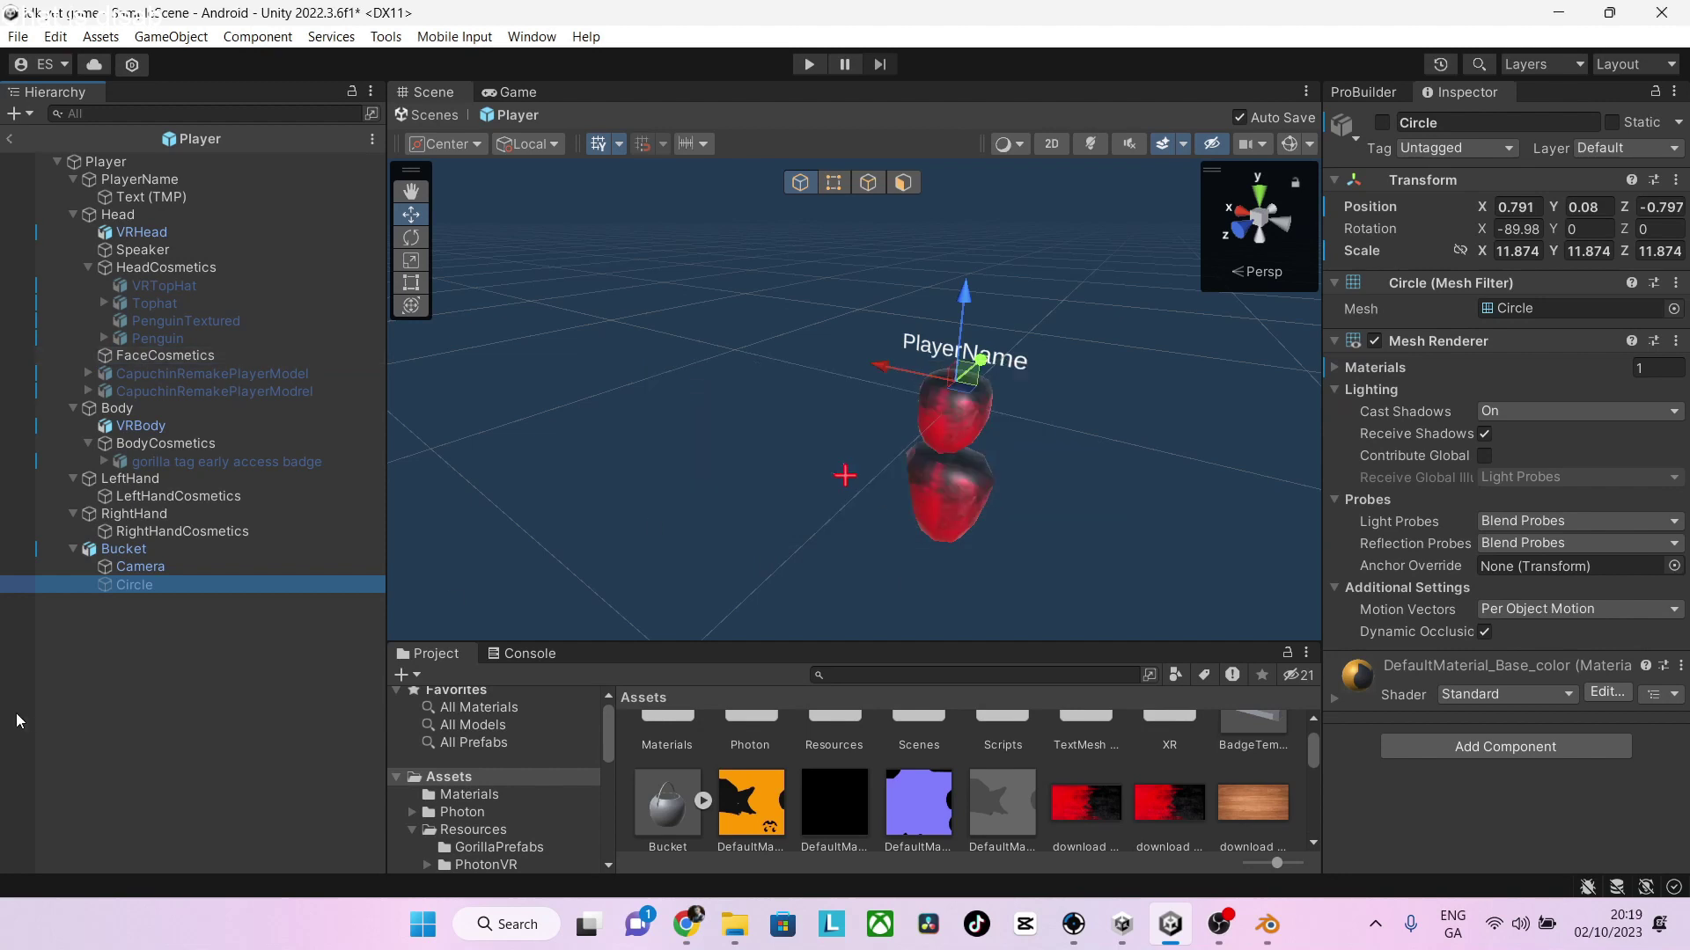
left_click(103, 553)
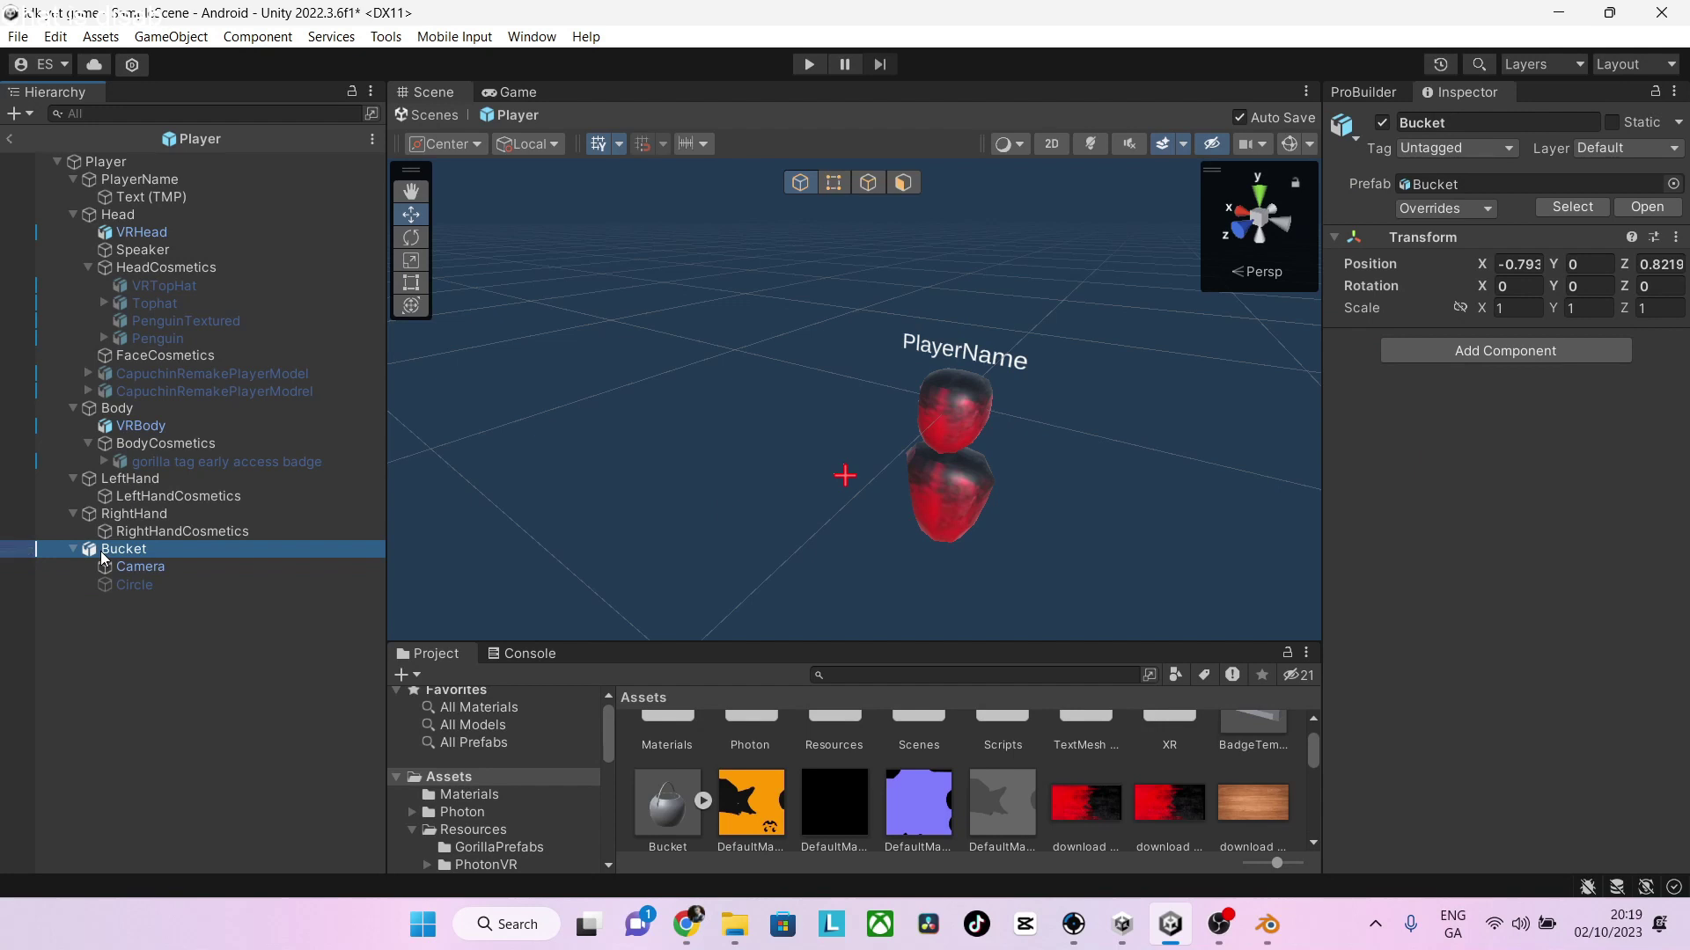
left_click_drag(103, 553, 189, 356)
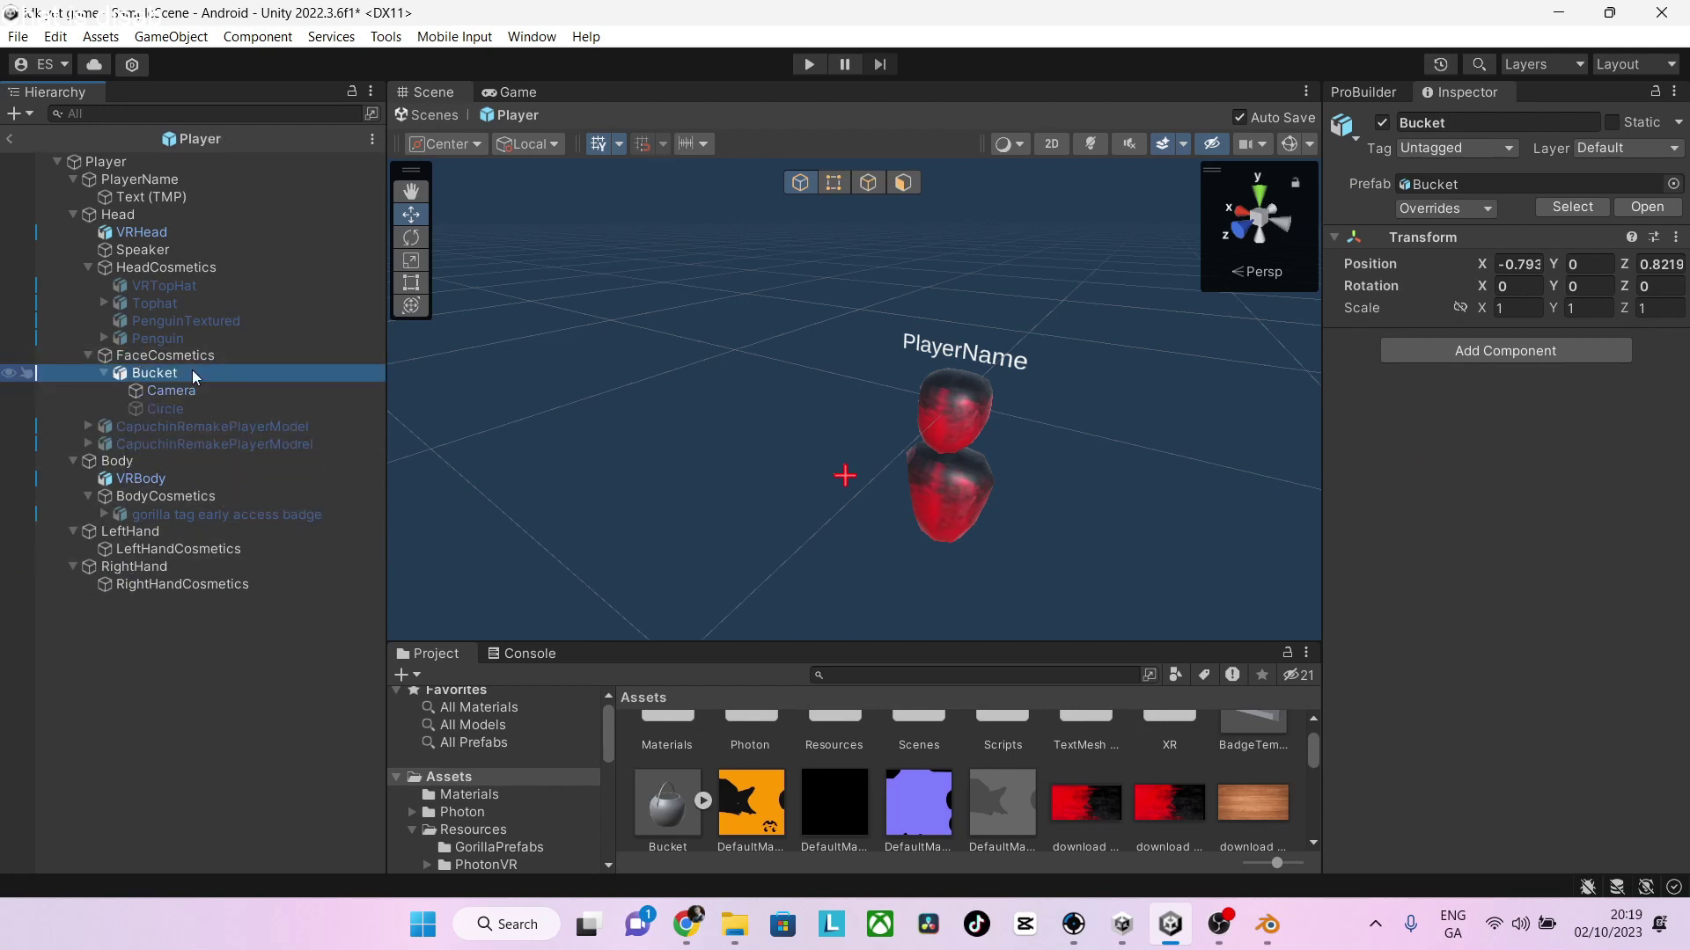
left_click(105, 374)
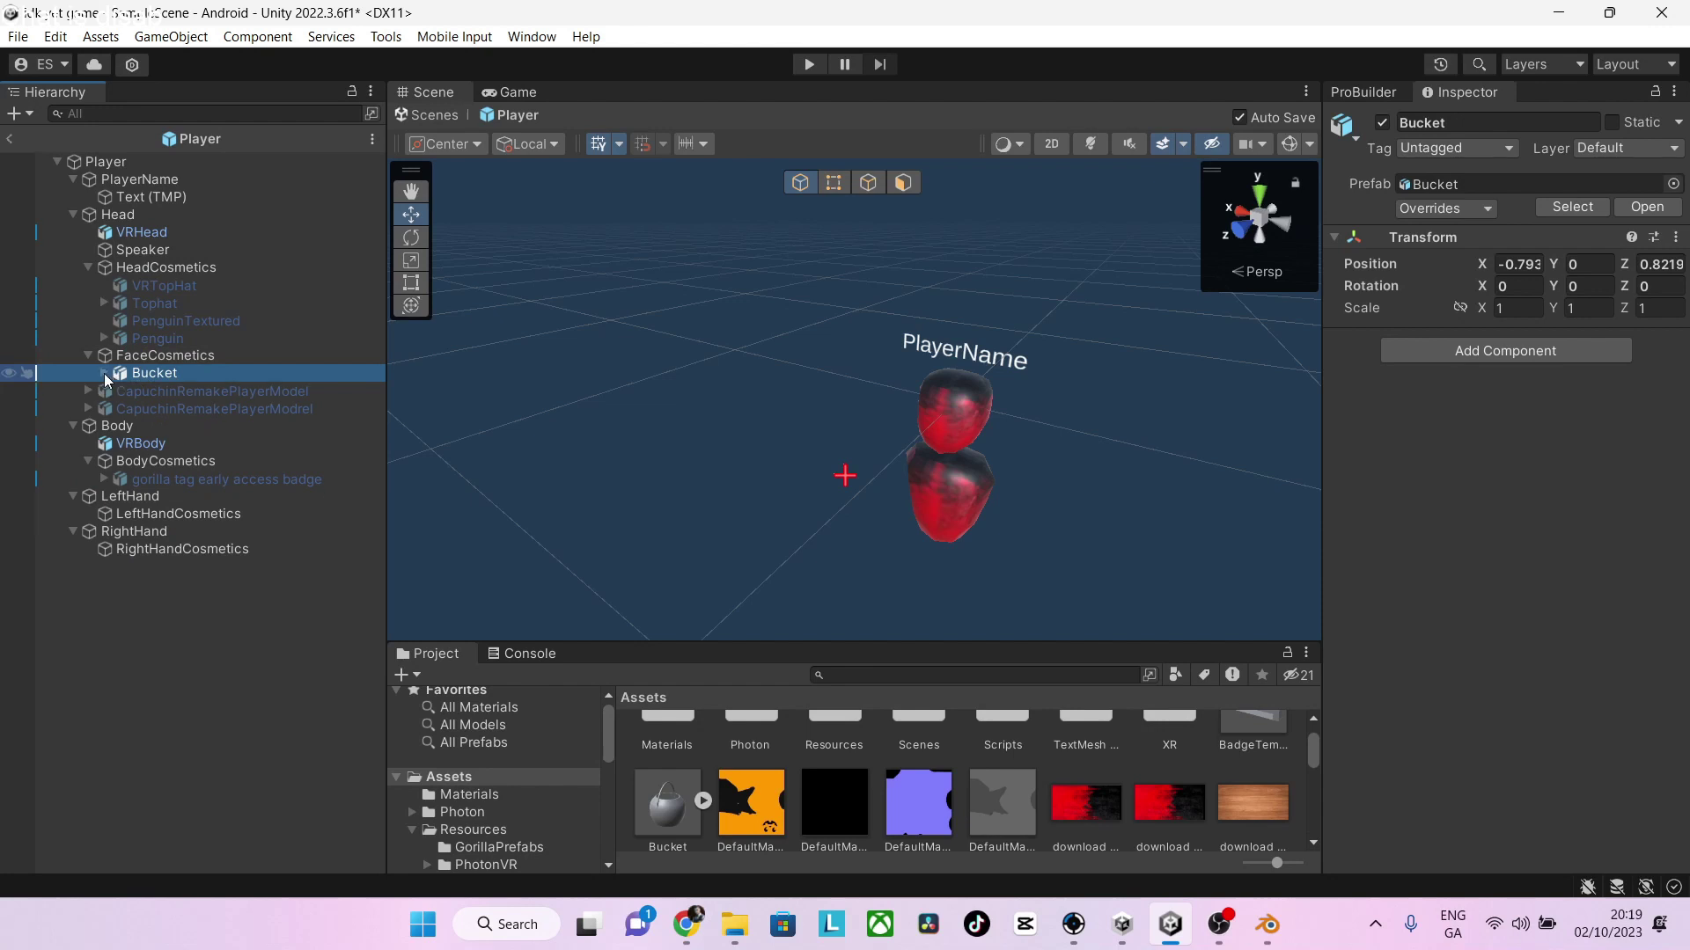
Copy the Bucket object's name from its name field
left_click(1332, 91)
left_click(1444, 95)
left_click(1419, 123)
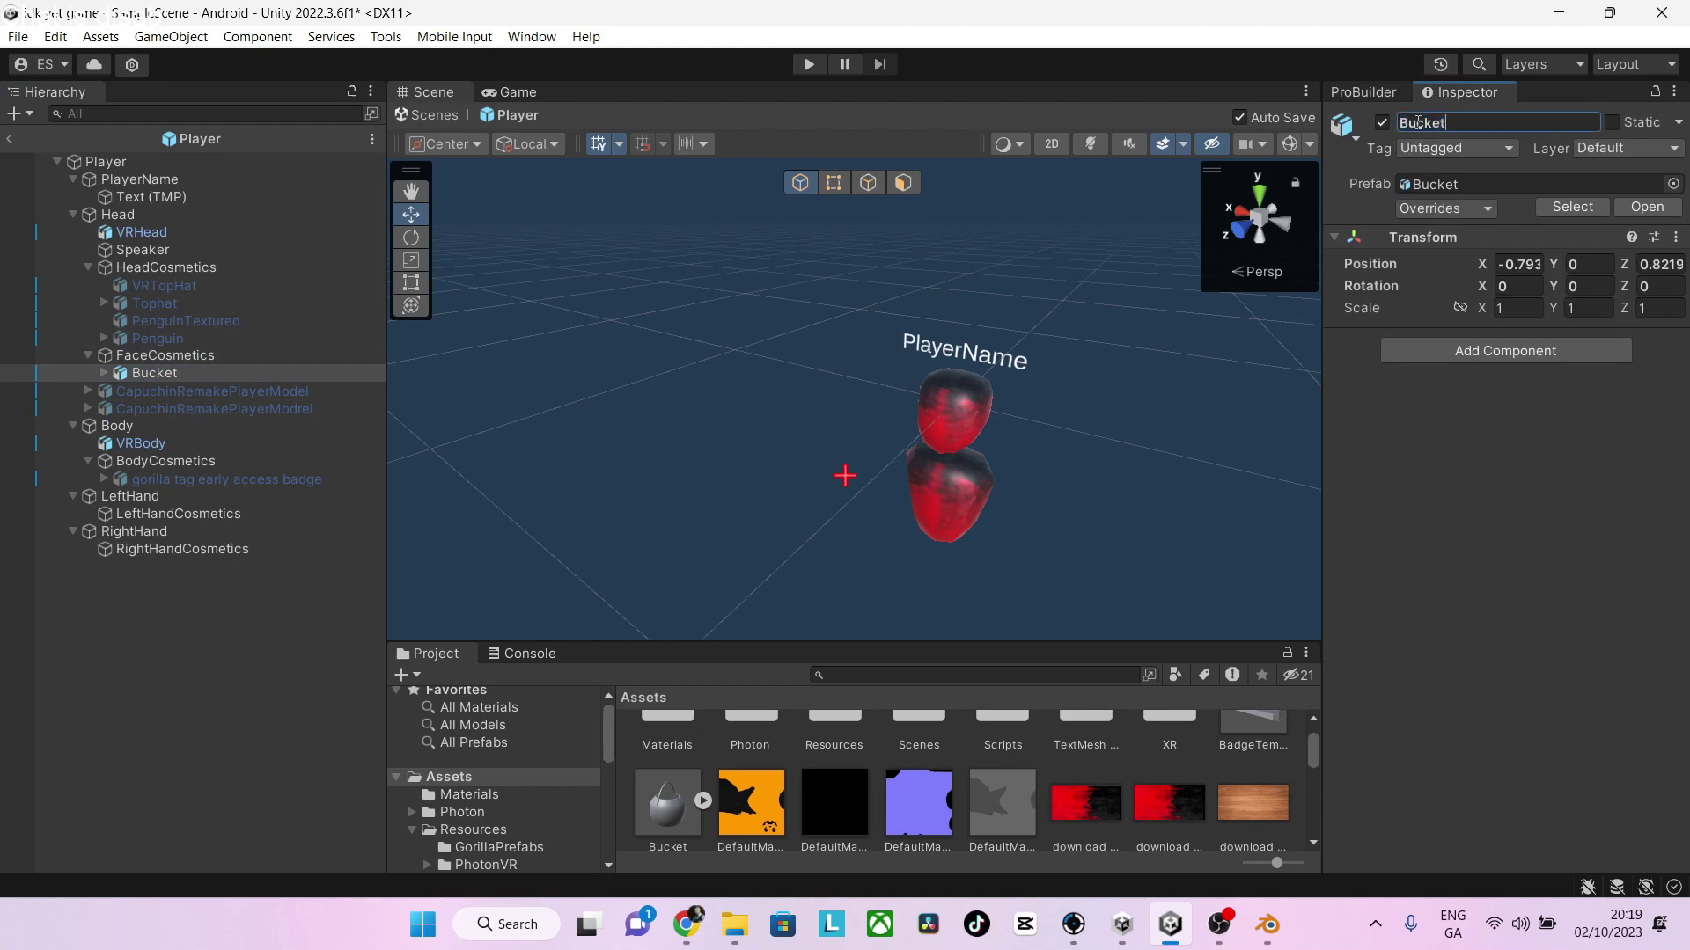
right_click(1419, 123)
left_click(1494, 120)
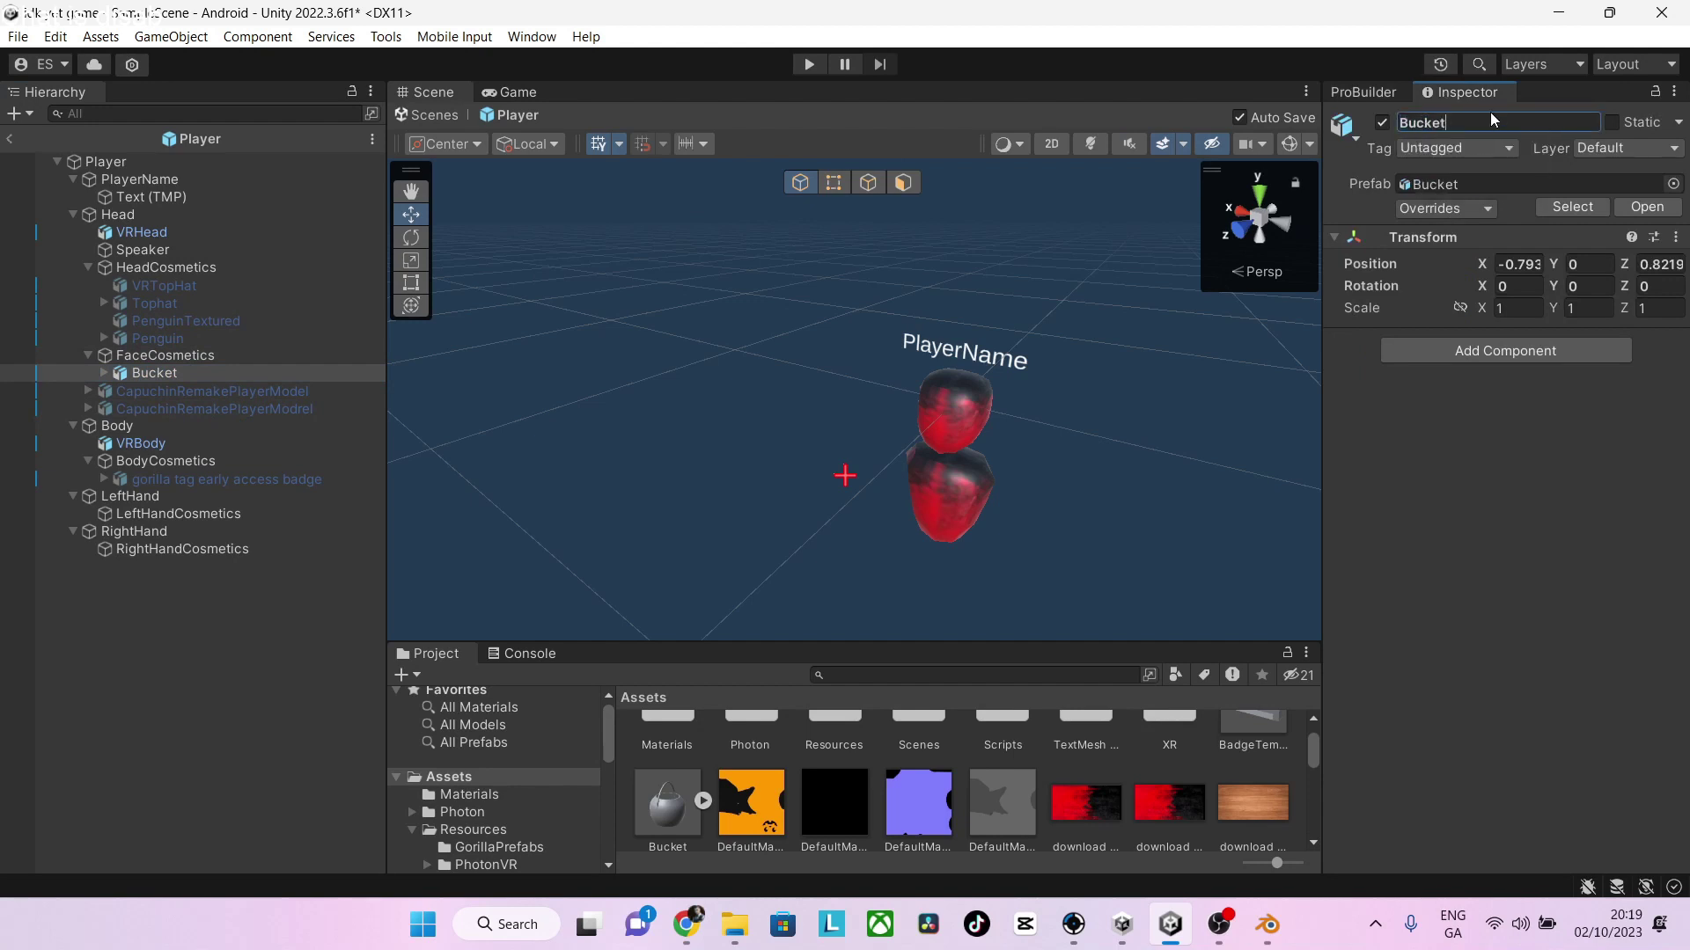
double_click(1411, 126)
right_click(1411, 130)
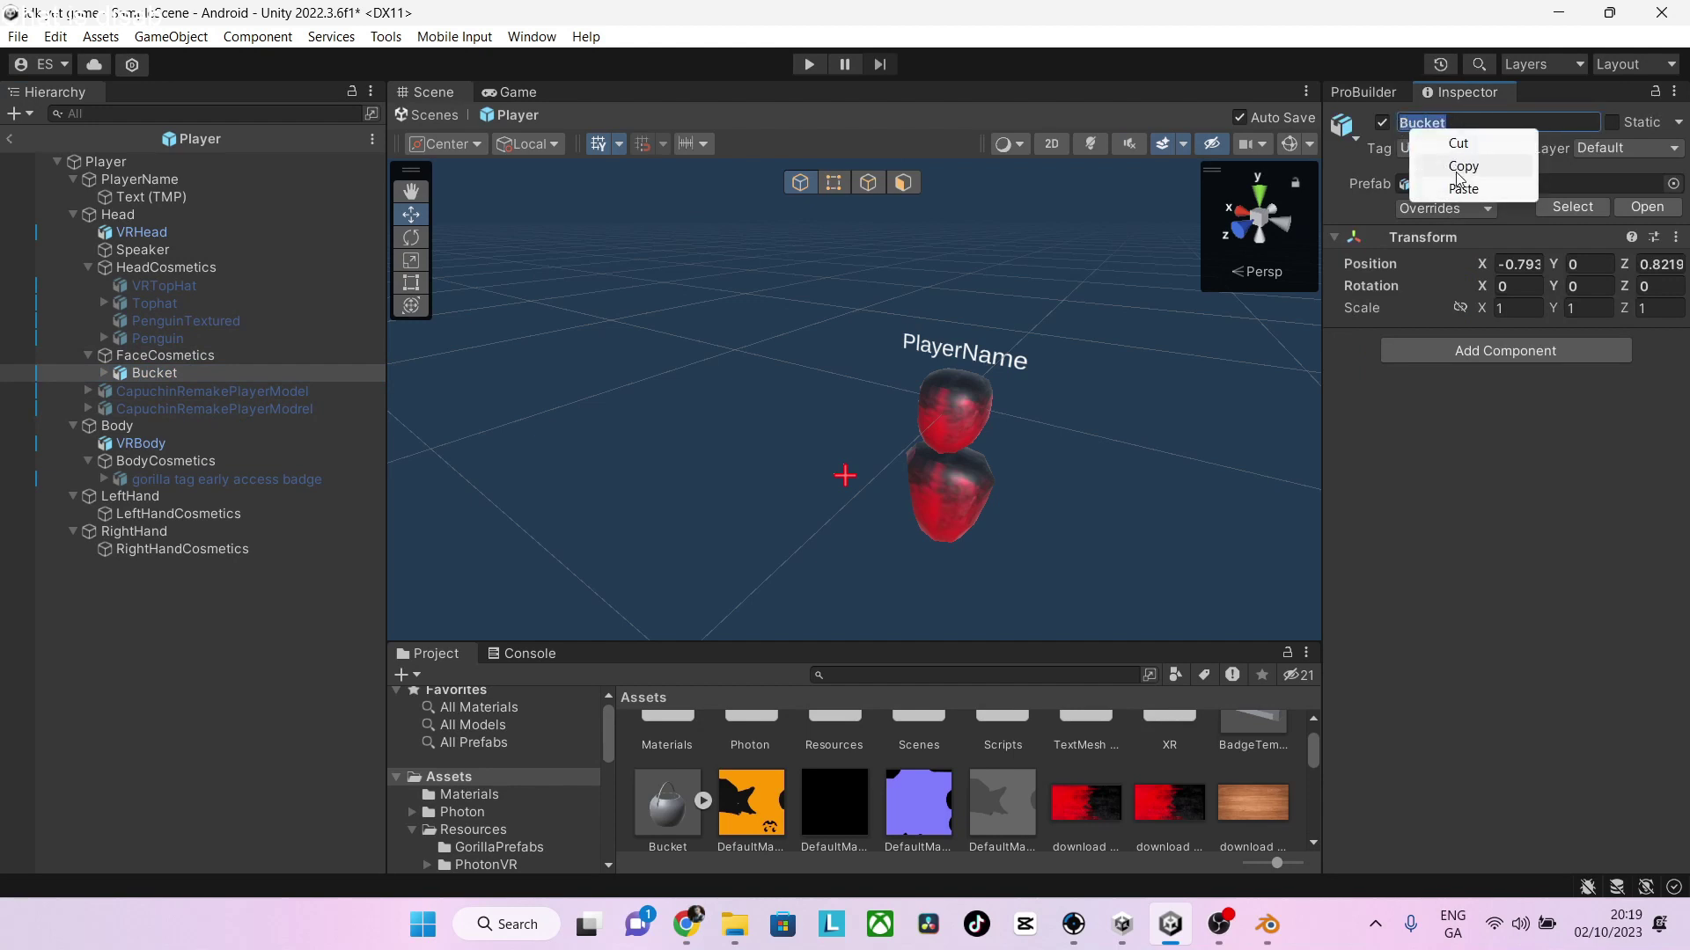
left_click(1461, 168)
Look through the project assets for the cosmetic scripts, search for "cos" and inspect the ChangeHeadCosmetic script
left_click(505, 777)
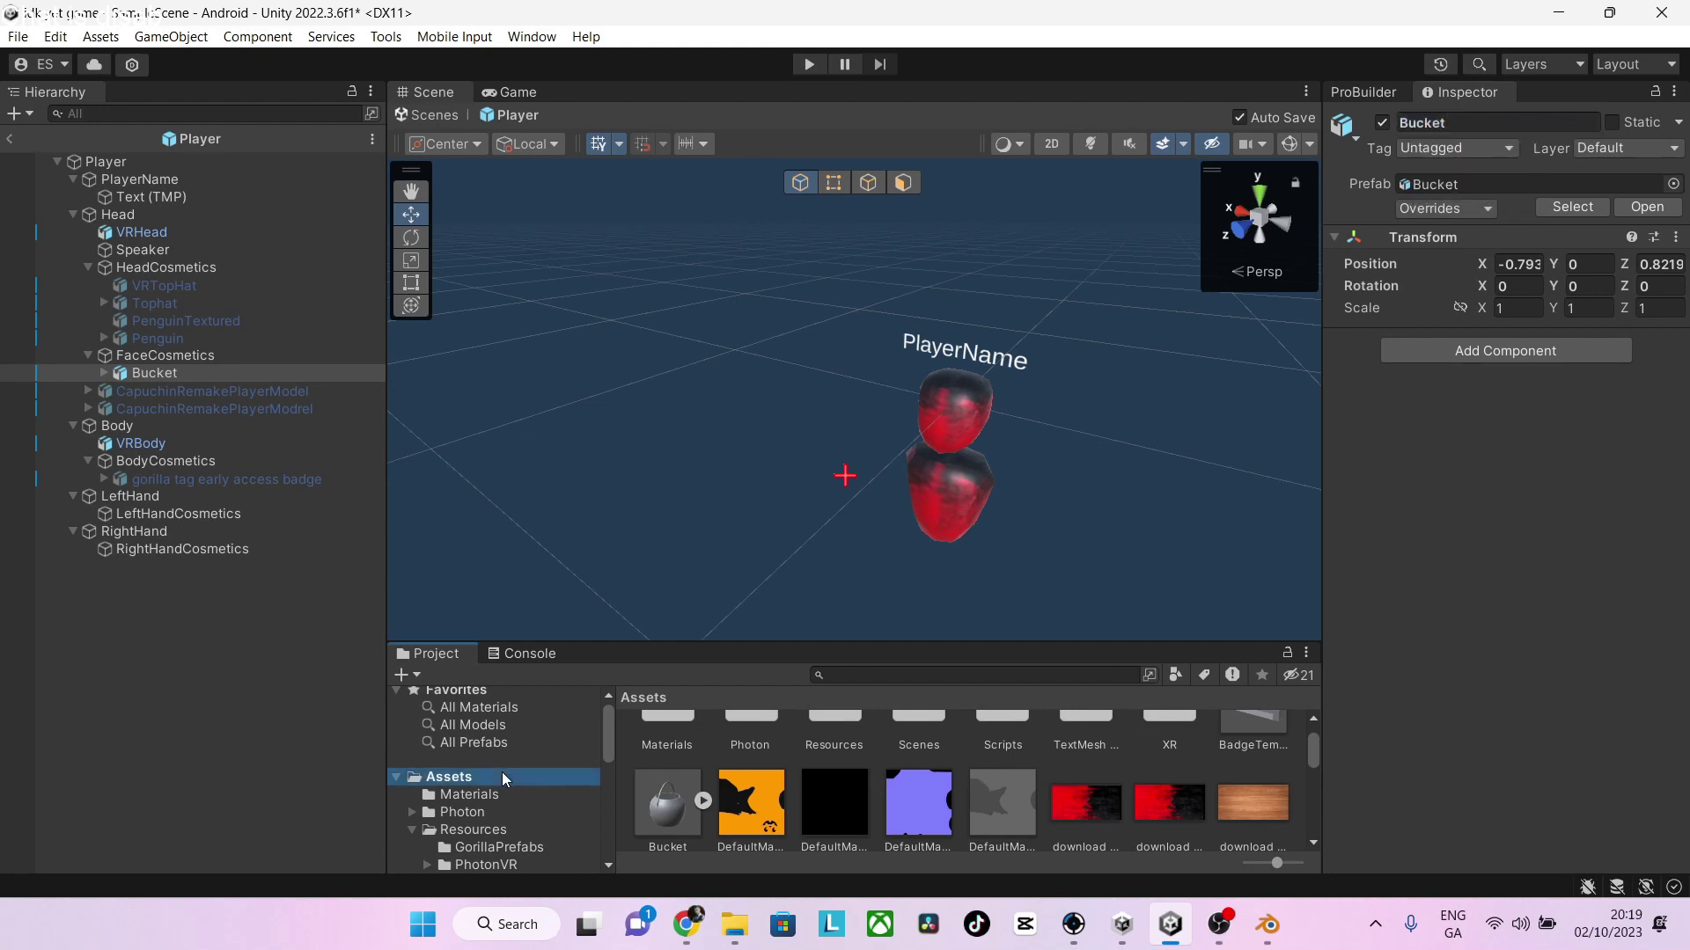
scroll(909, 746, "down", 6)
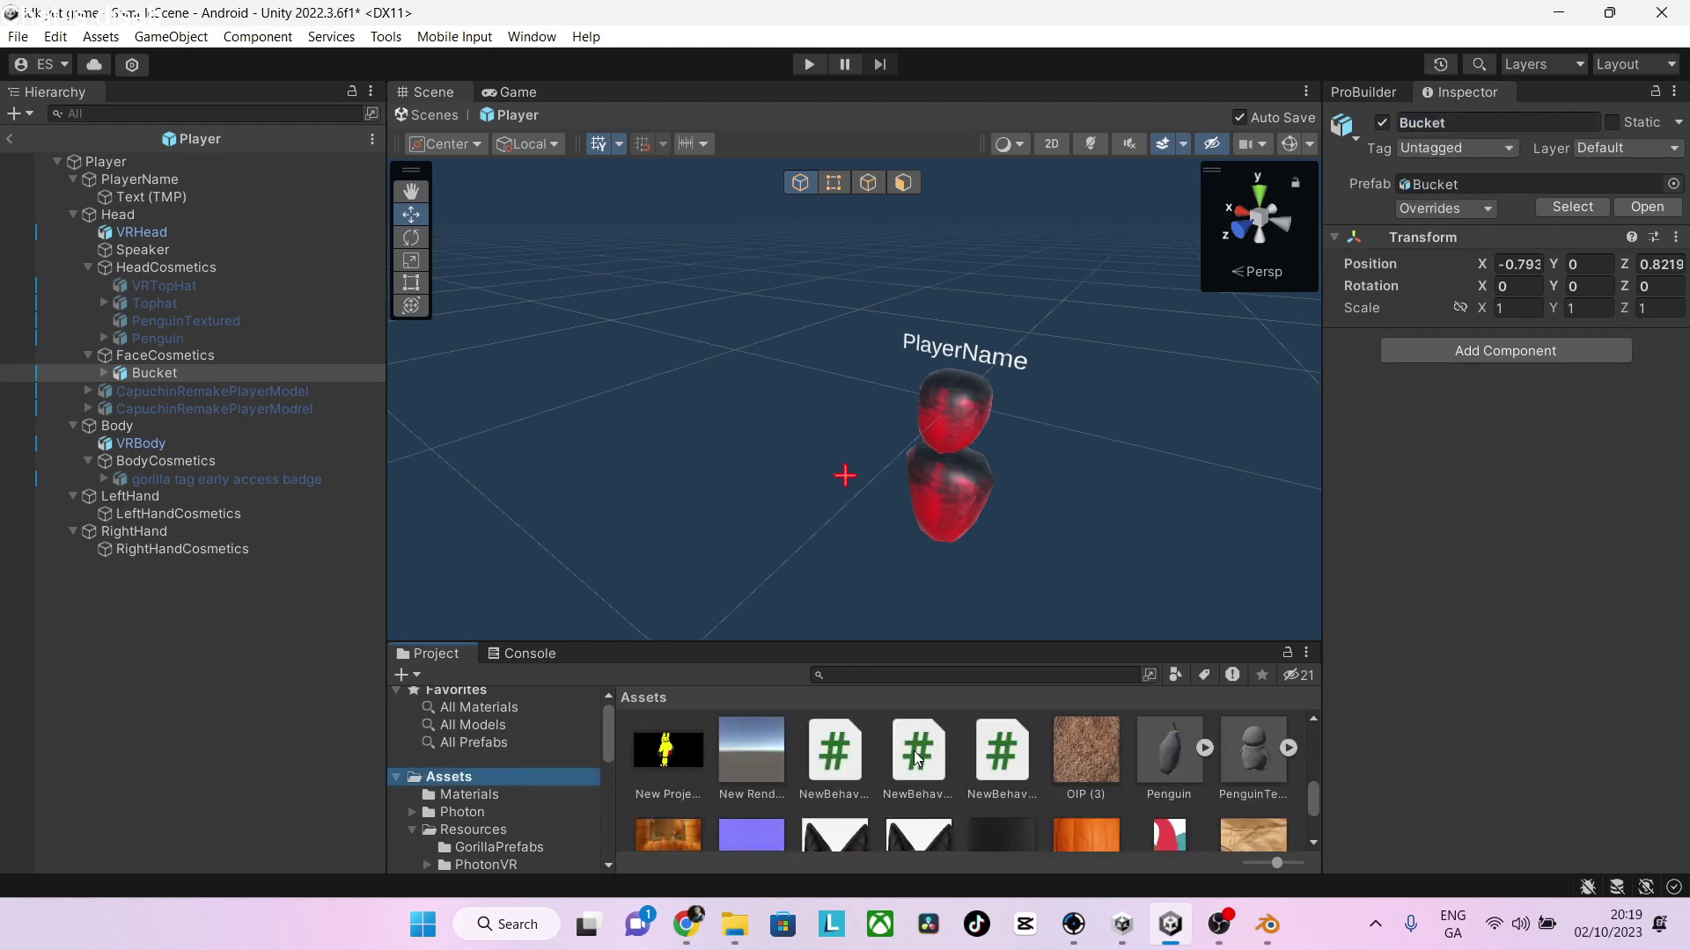
left_click(918, 762)
left_click(996, 772)
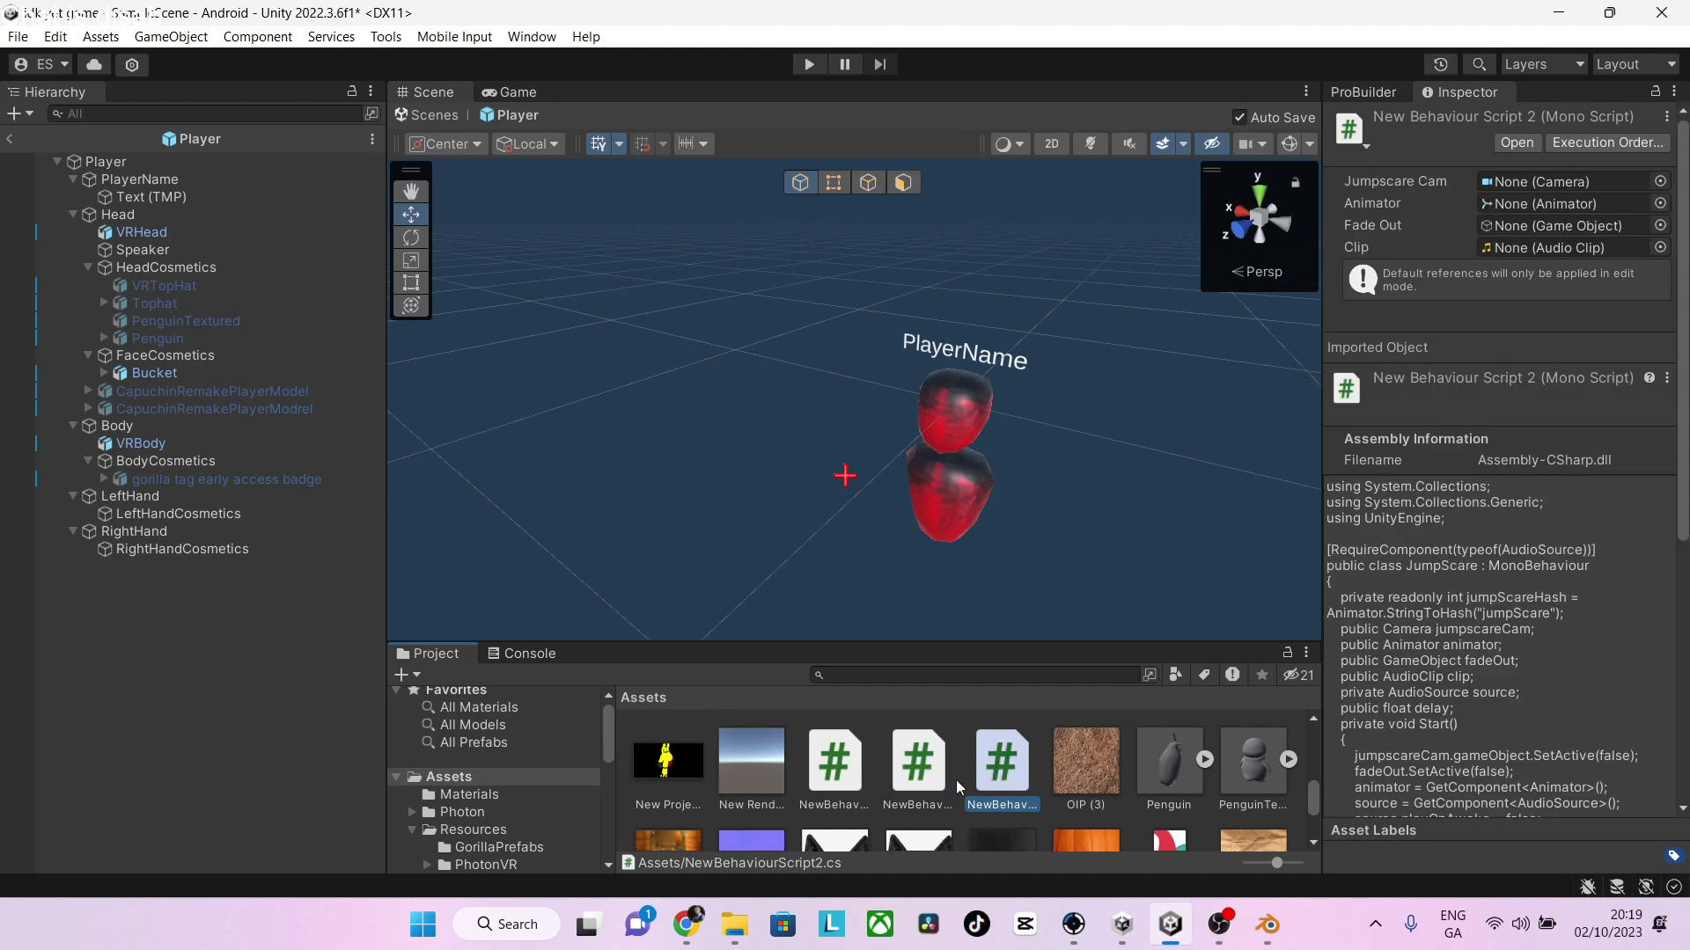
scroll(956, 780, "down", 5)
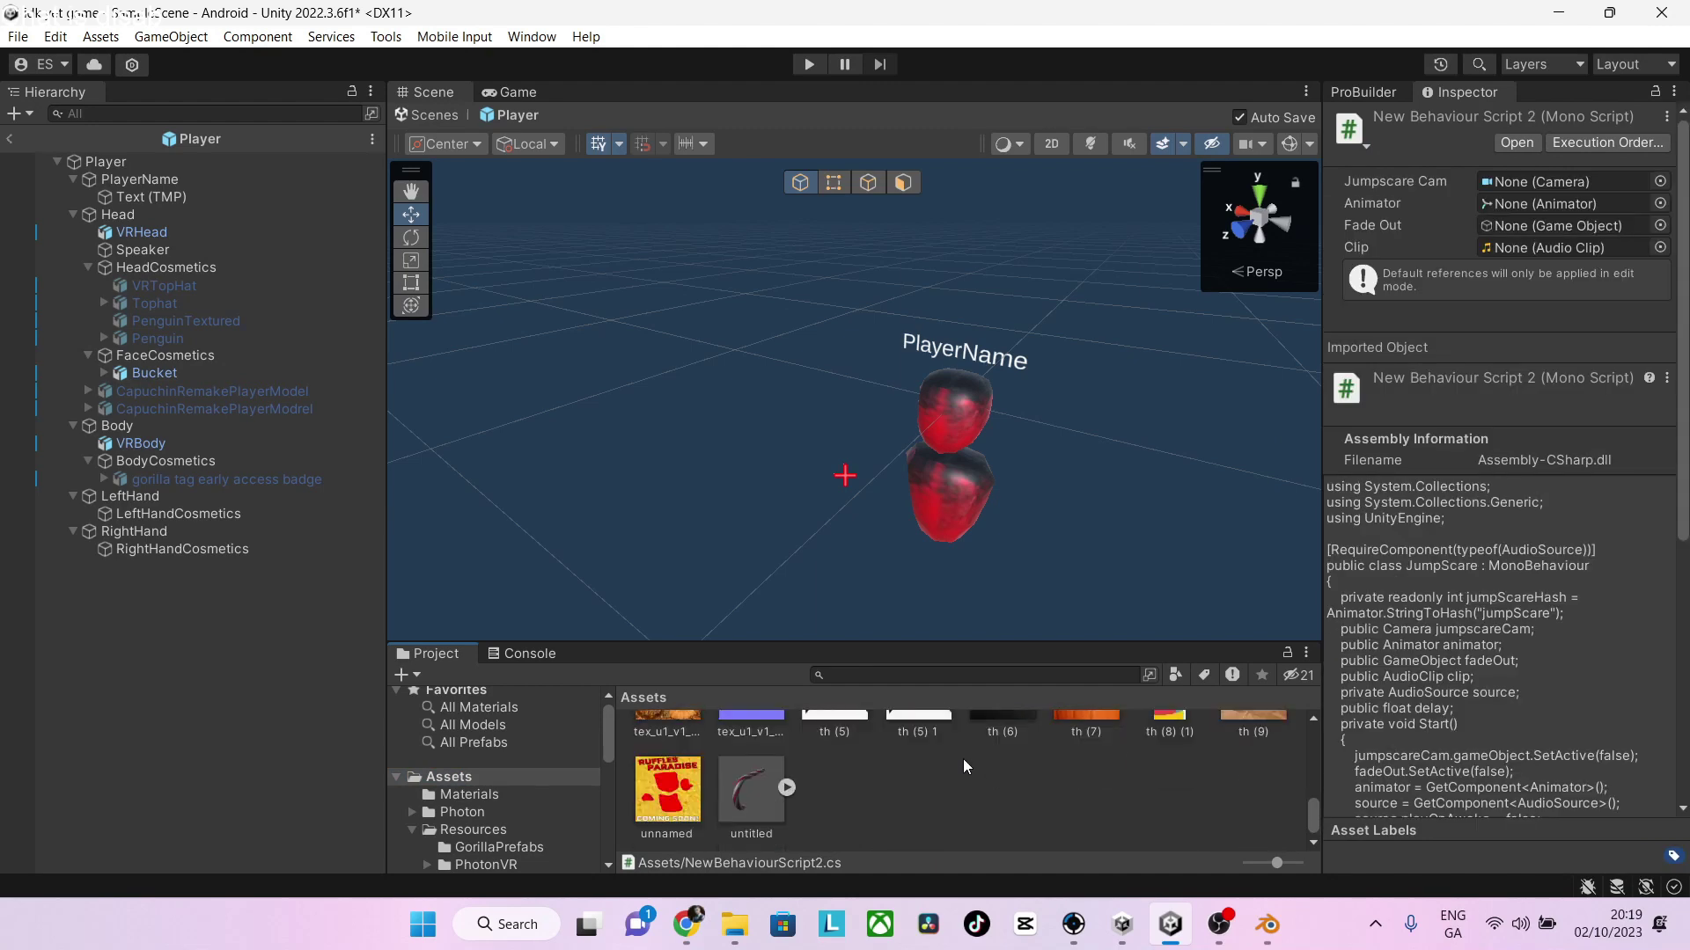
scroll(984, 741, "up", 5)
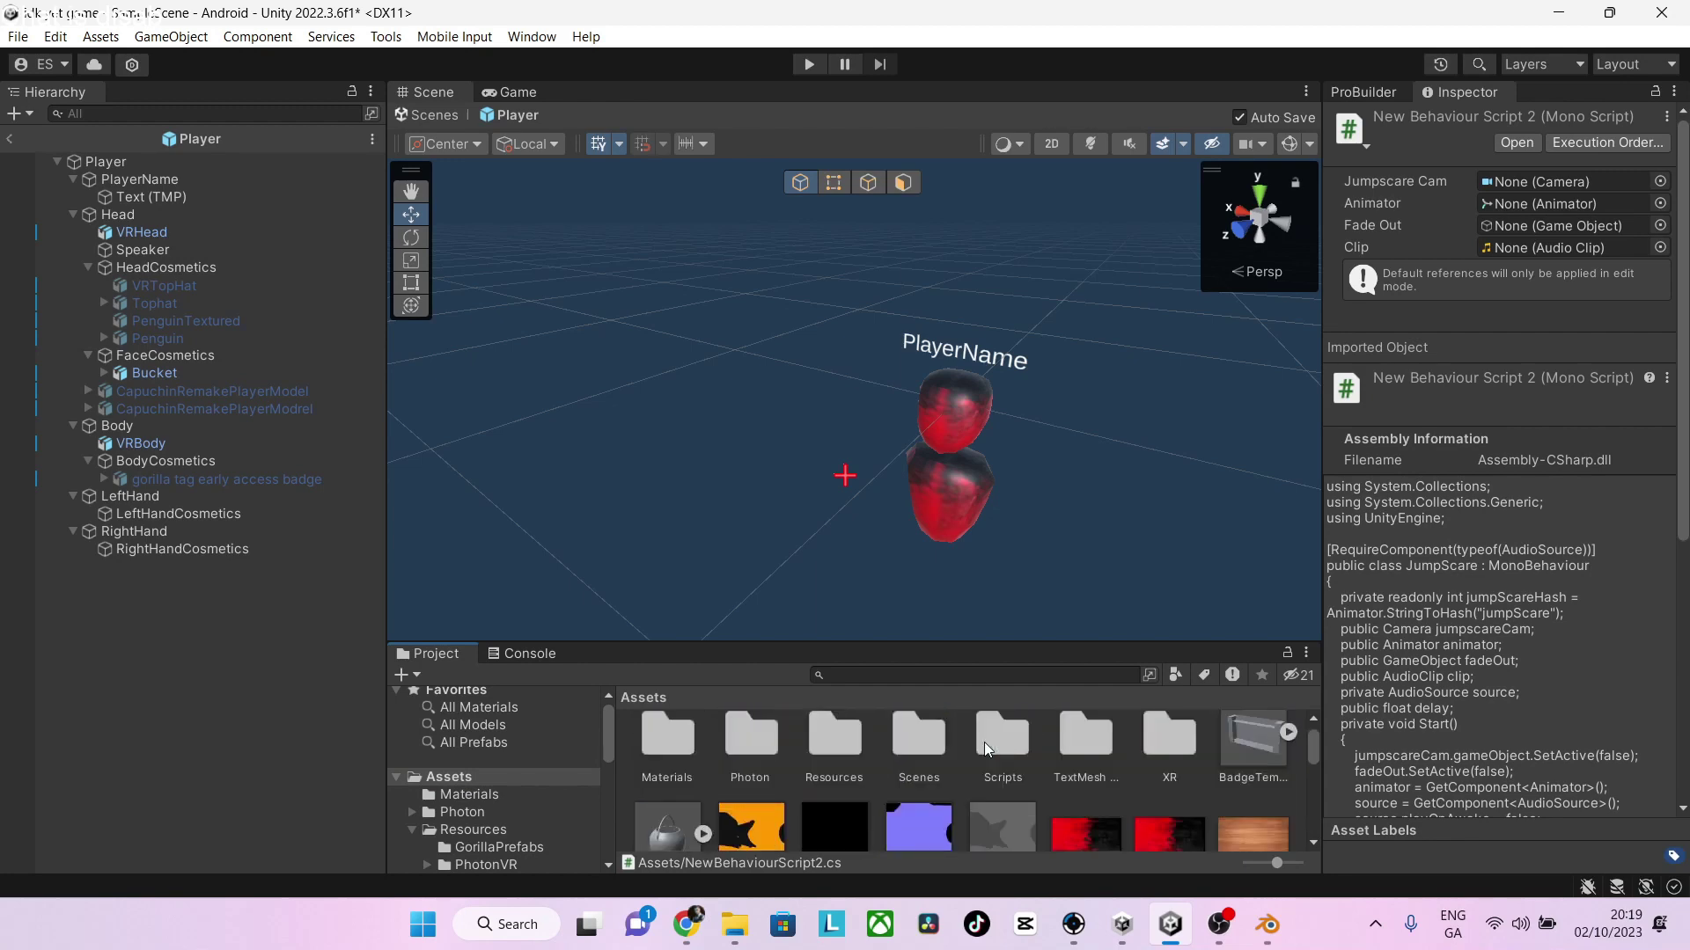
scroll(984, 742, "down", 3)
scroll(984, 742, "up", 3)
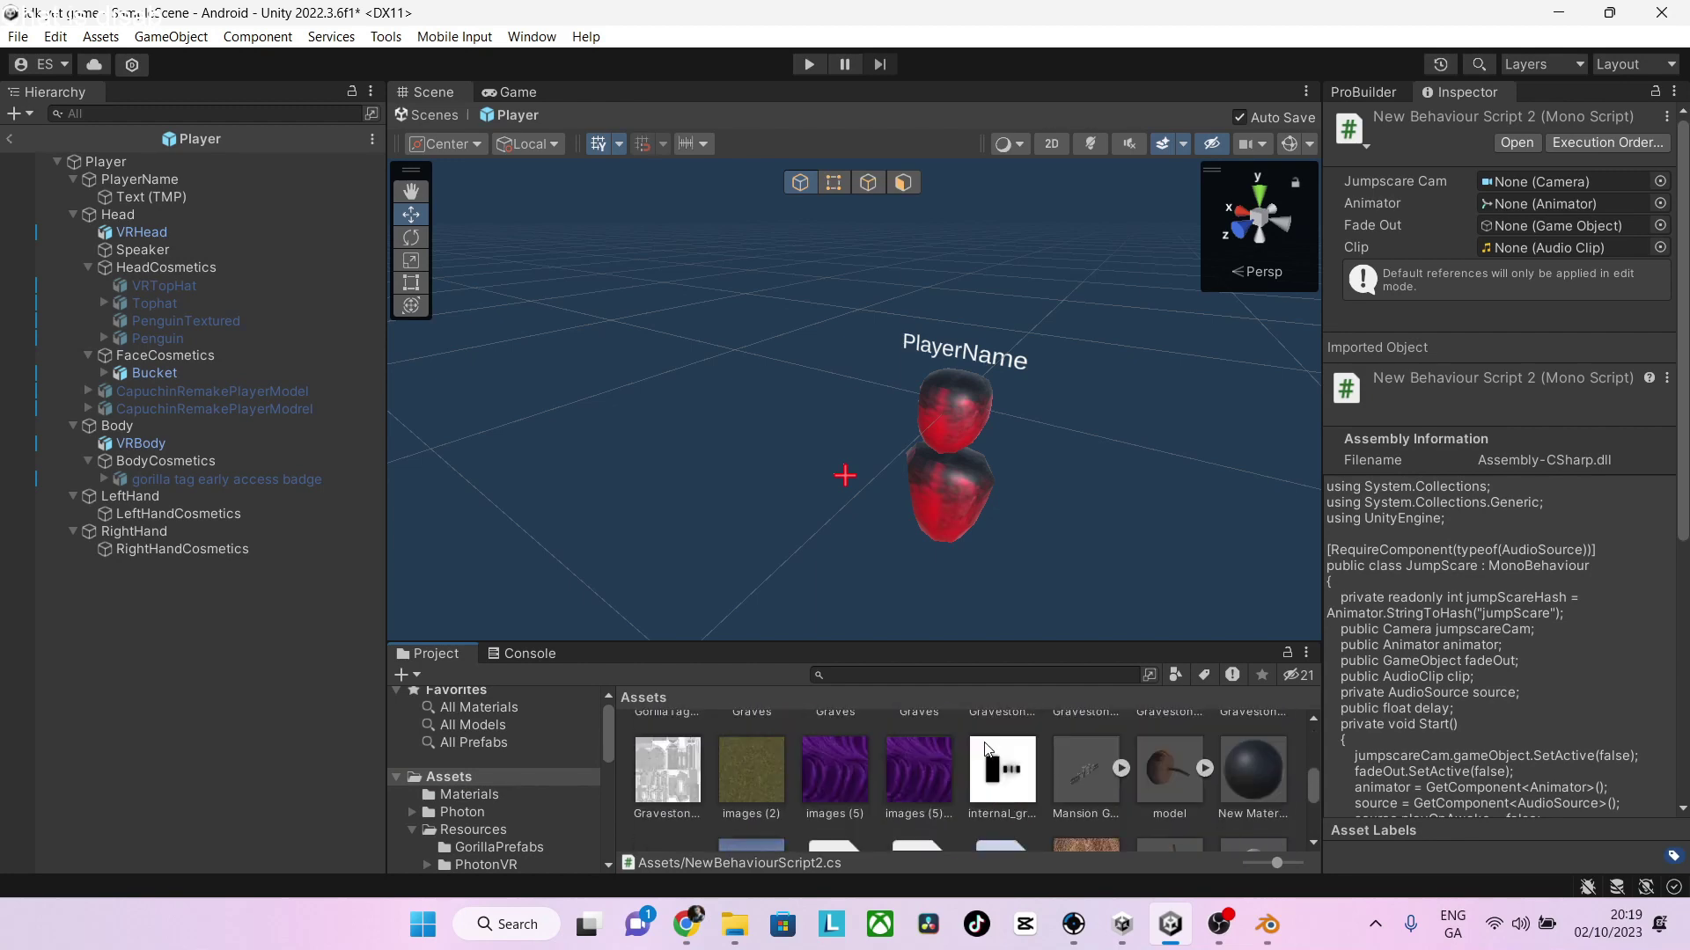
scroll(984, 742, "down", 1)
left_click(865, 674)
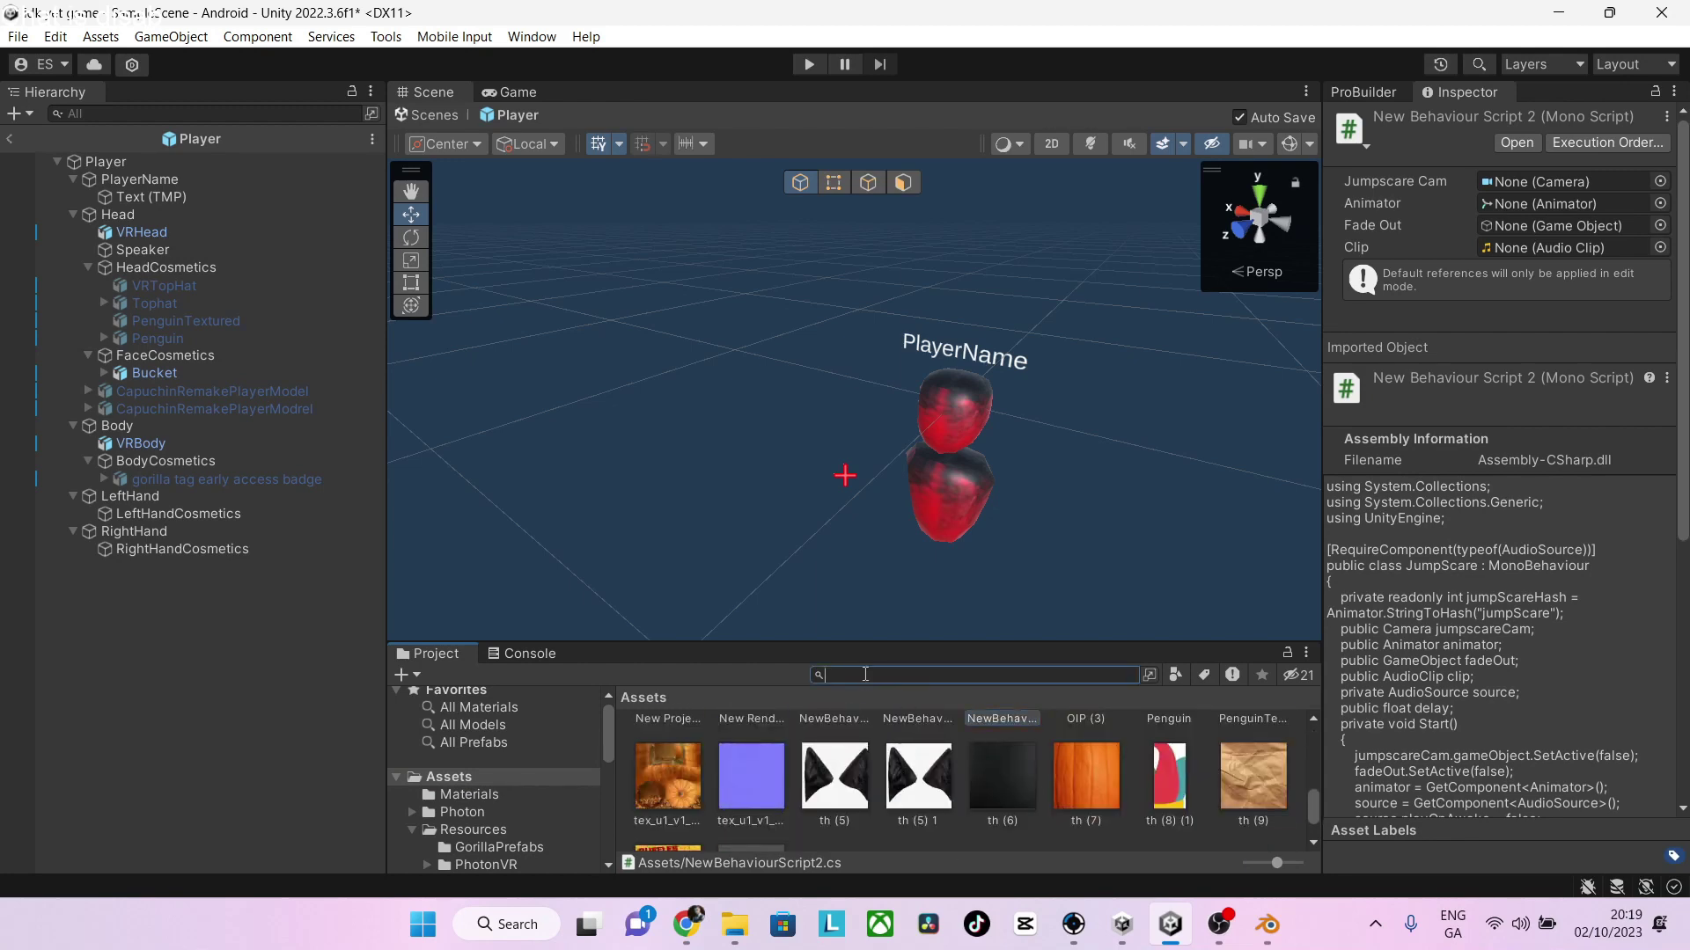
type("cos")
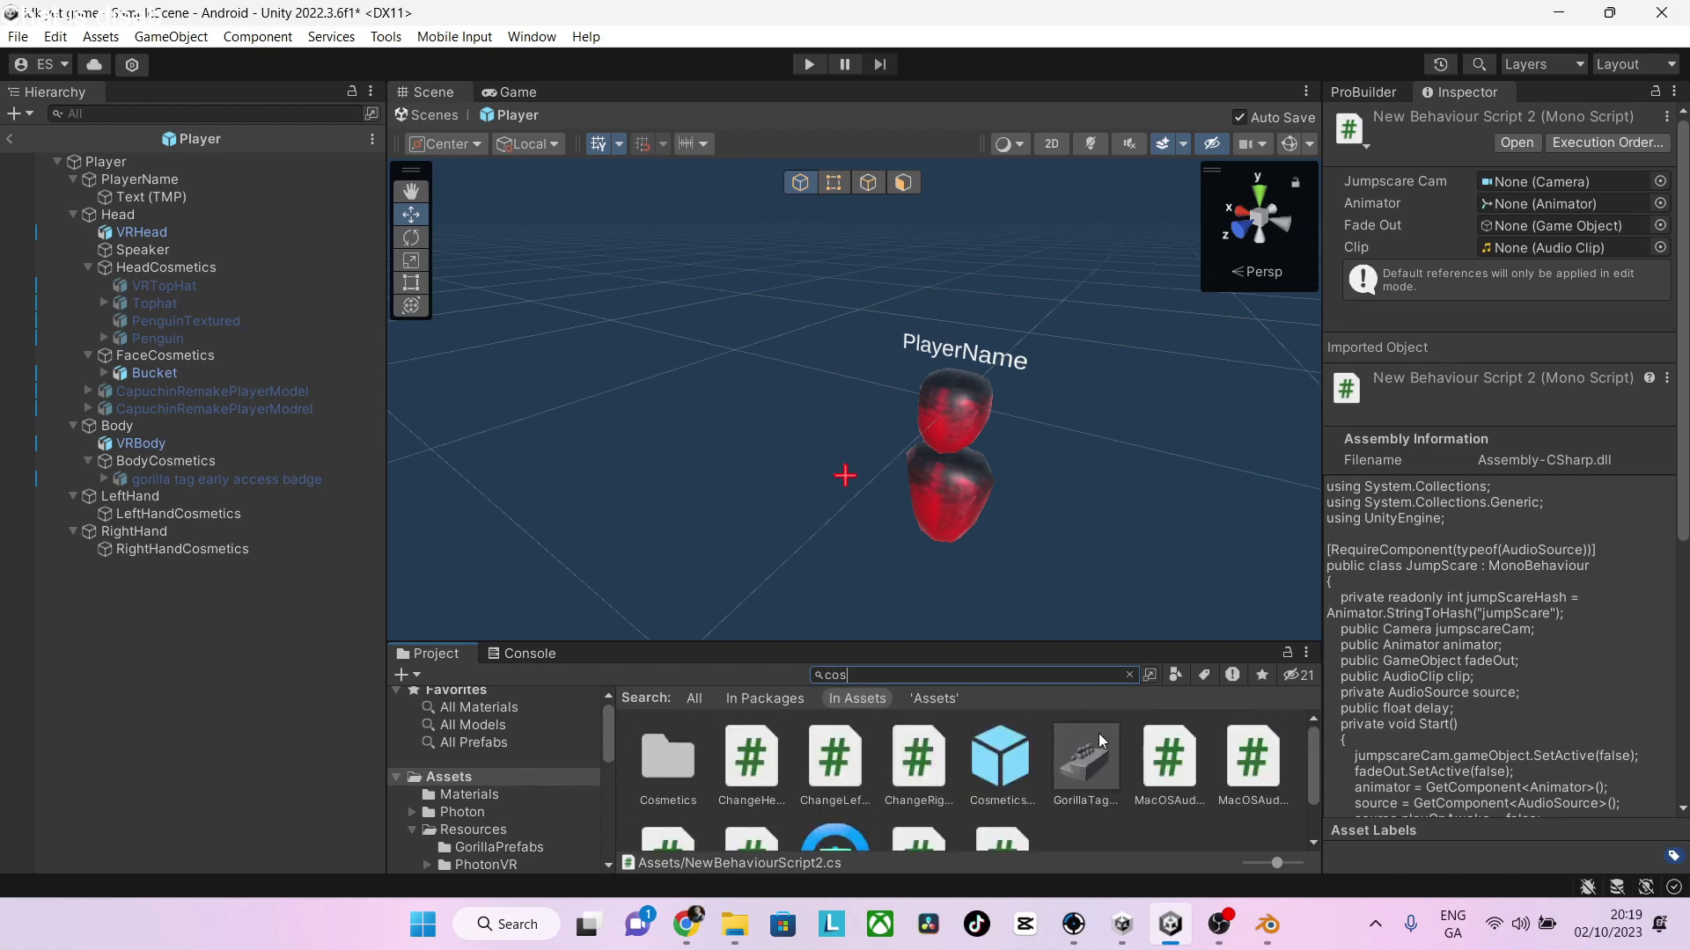
left_click(779, 769)
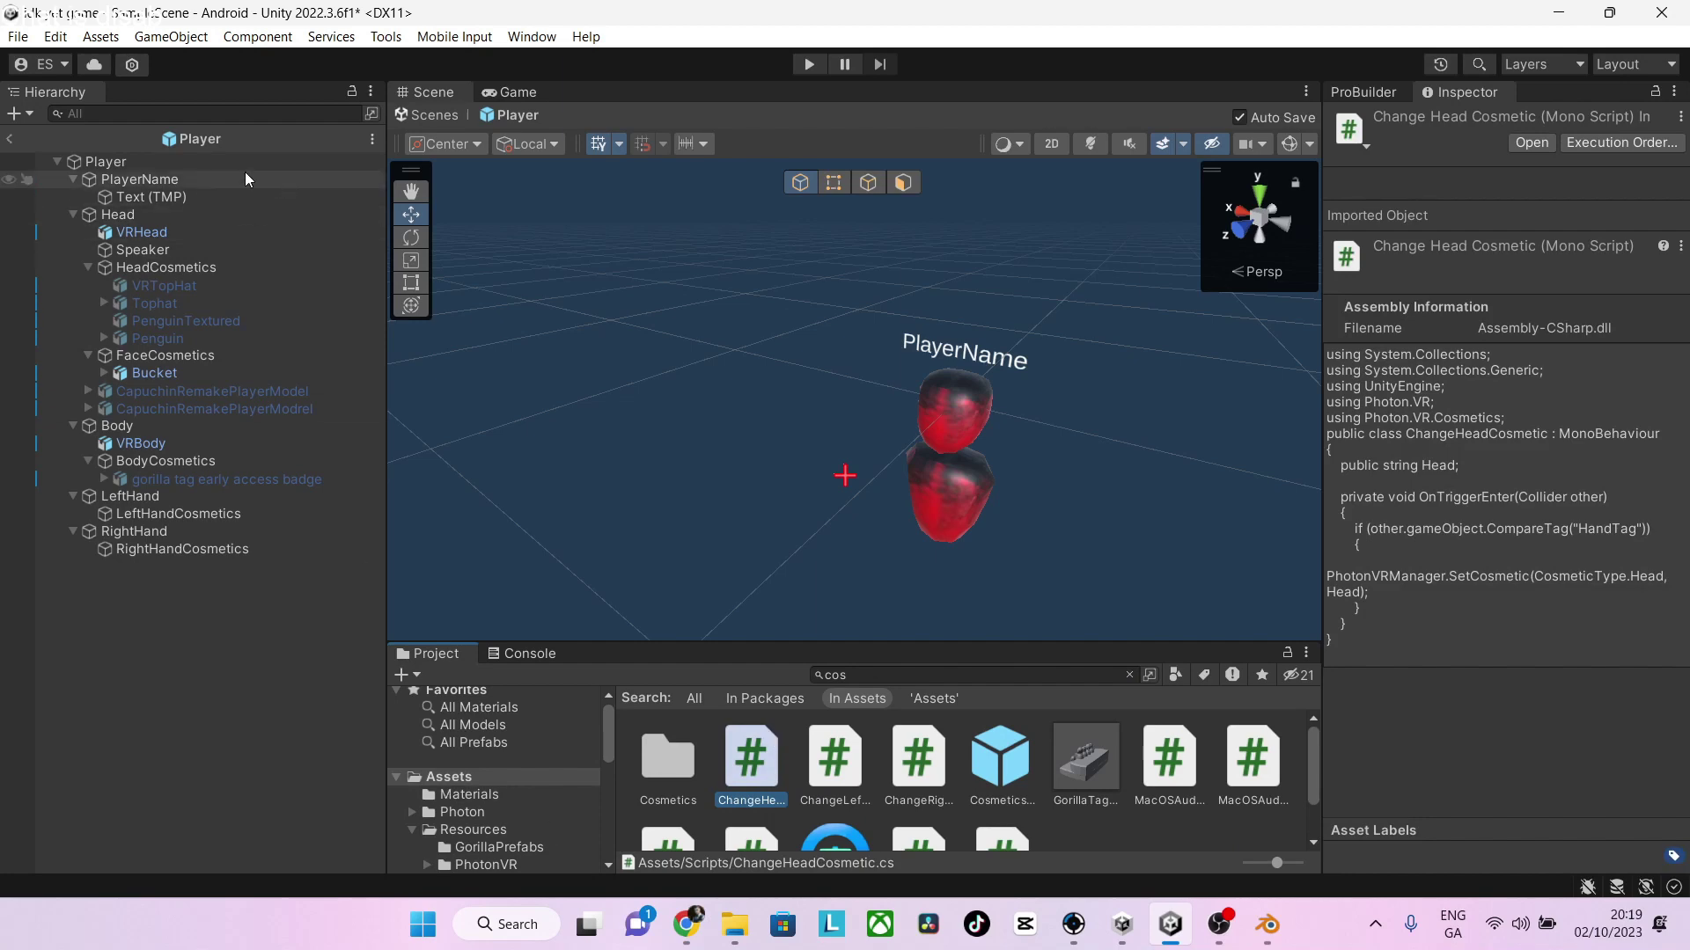
Return from the Player prefab to the scene and set Head to Bucket in the Change Head Cosmetic script of the green button Stairs (5)
left_click(10, 138)
right_click_drag(752, 283, 910, 487)
left_click(887, 488)
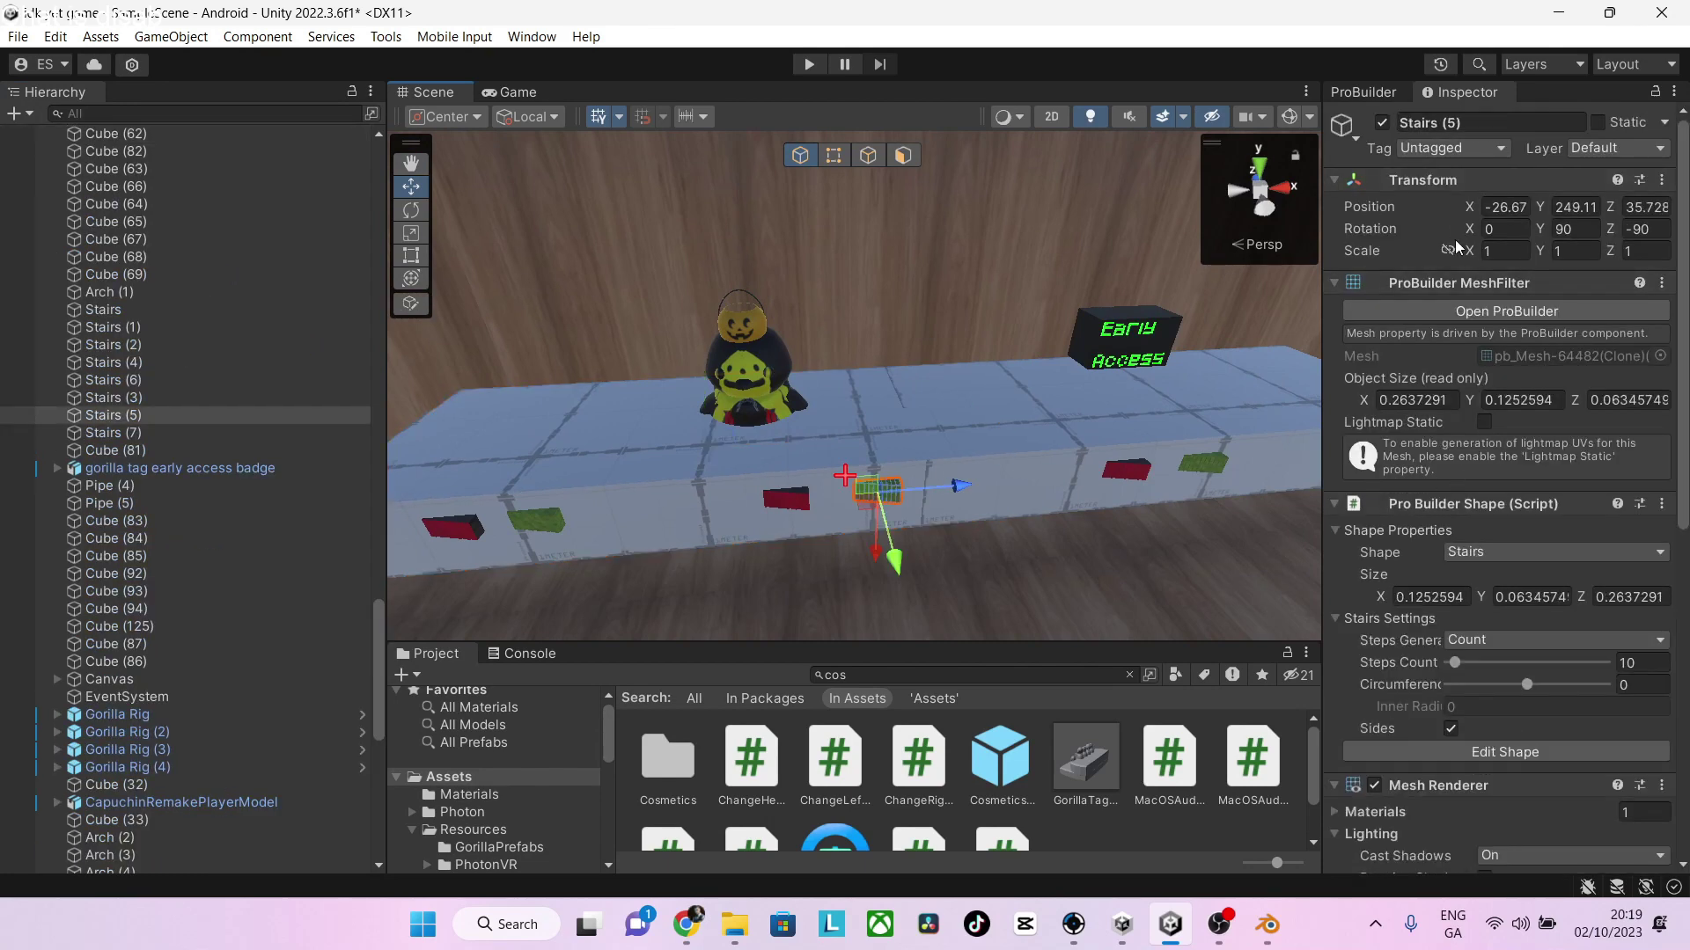
scroll(1455, 247, "down", 10)
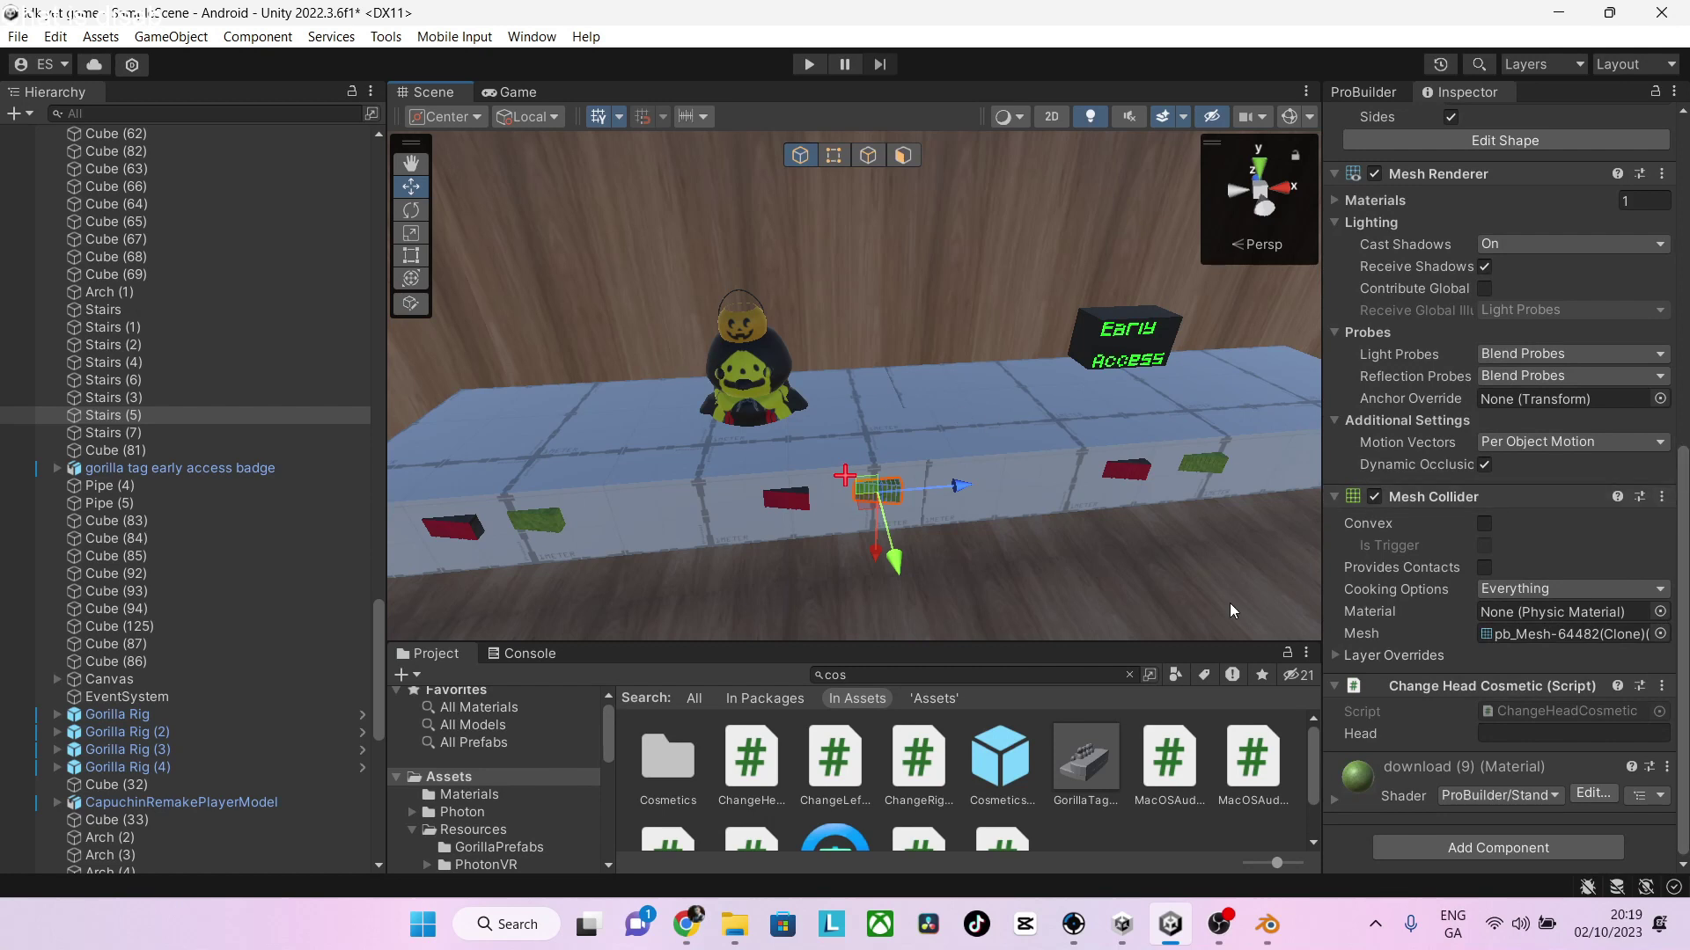
left_click(1559, 713)
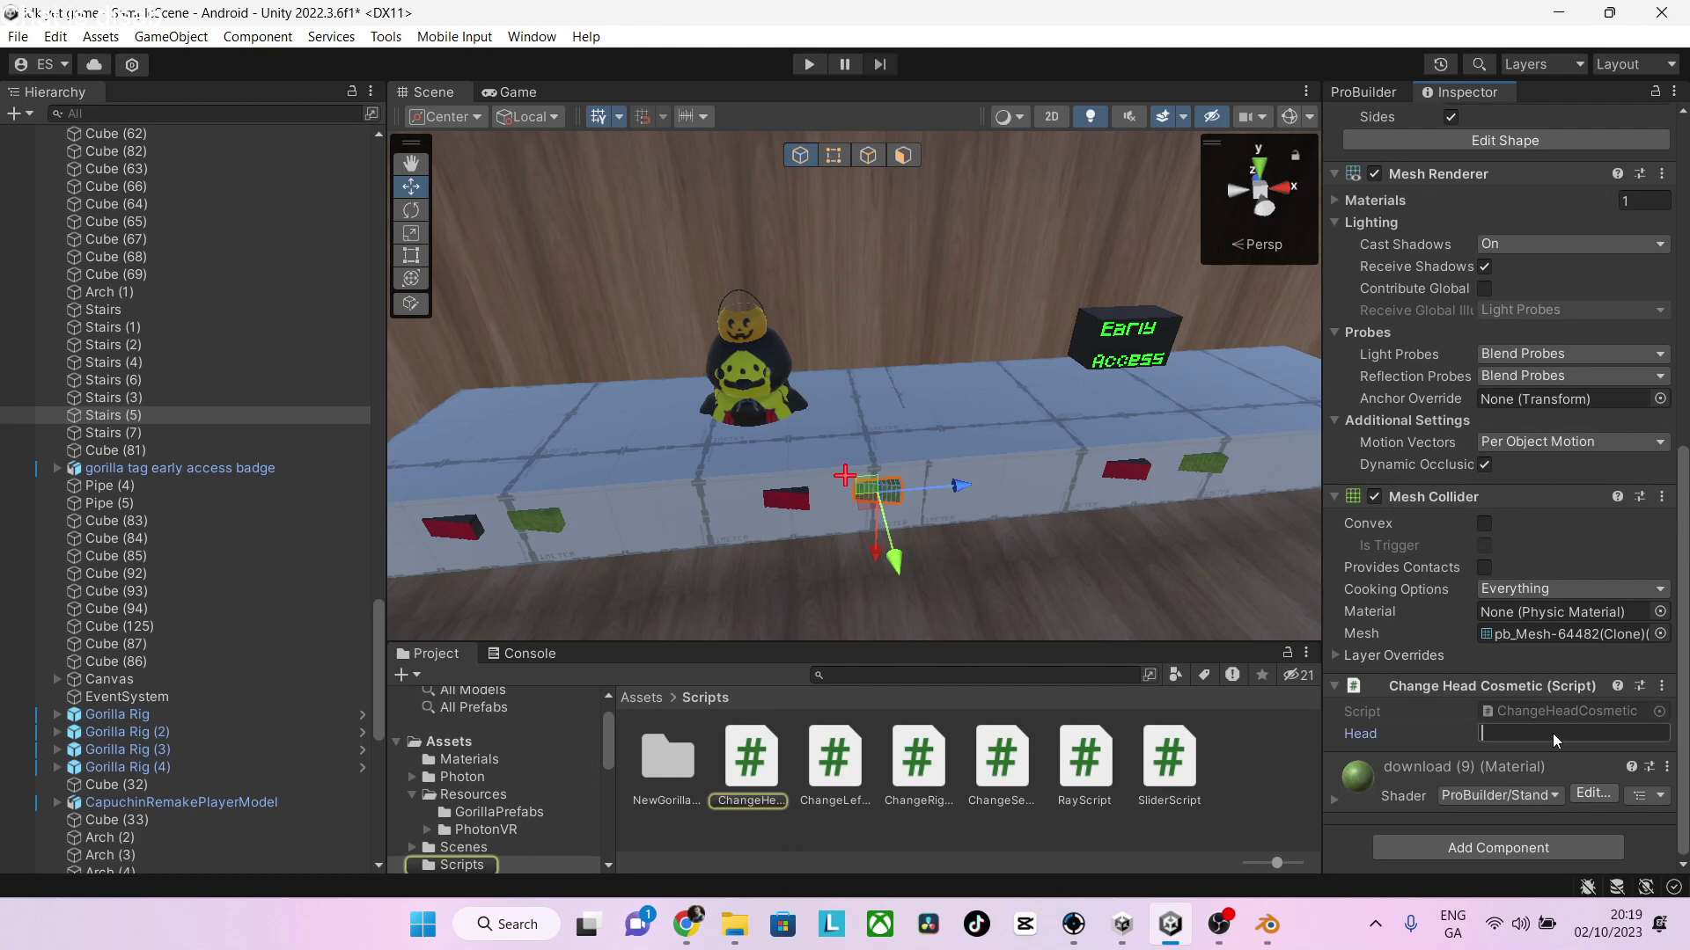
type("Bucket")
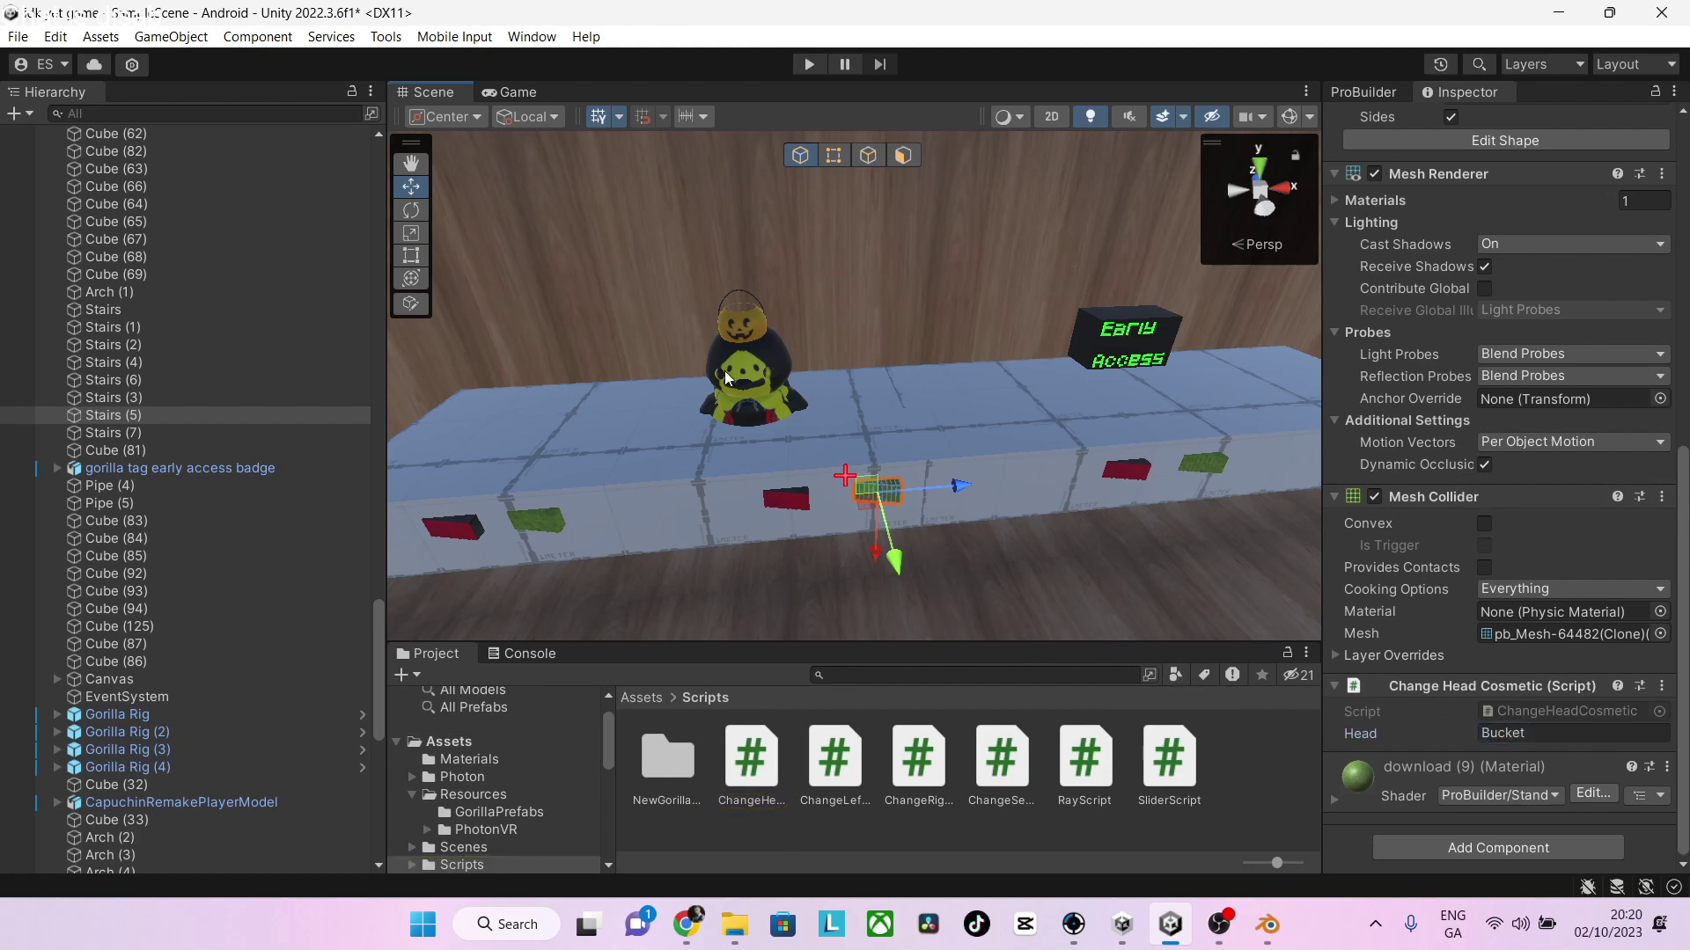
Shift the penguin display model and the pumpkin bucket sideways along the counter so both stand above the red and green button pair
left_click(704, 405)
left_click_drag(702, 403, 767, 402)
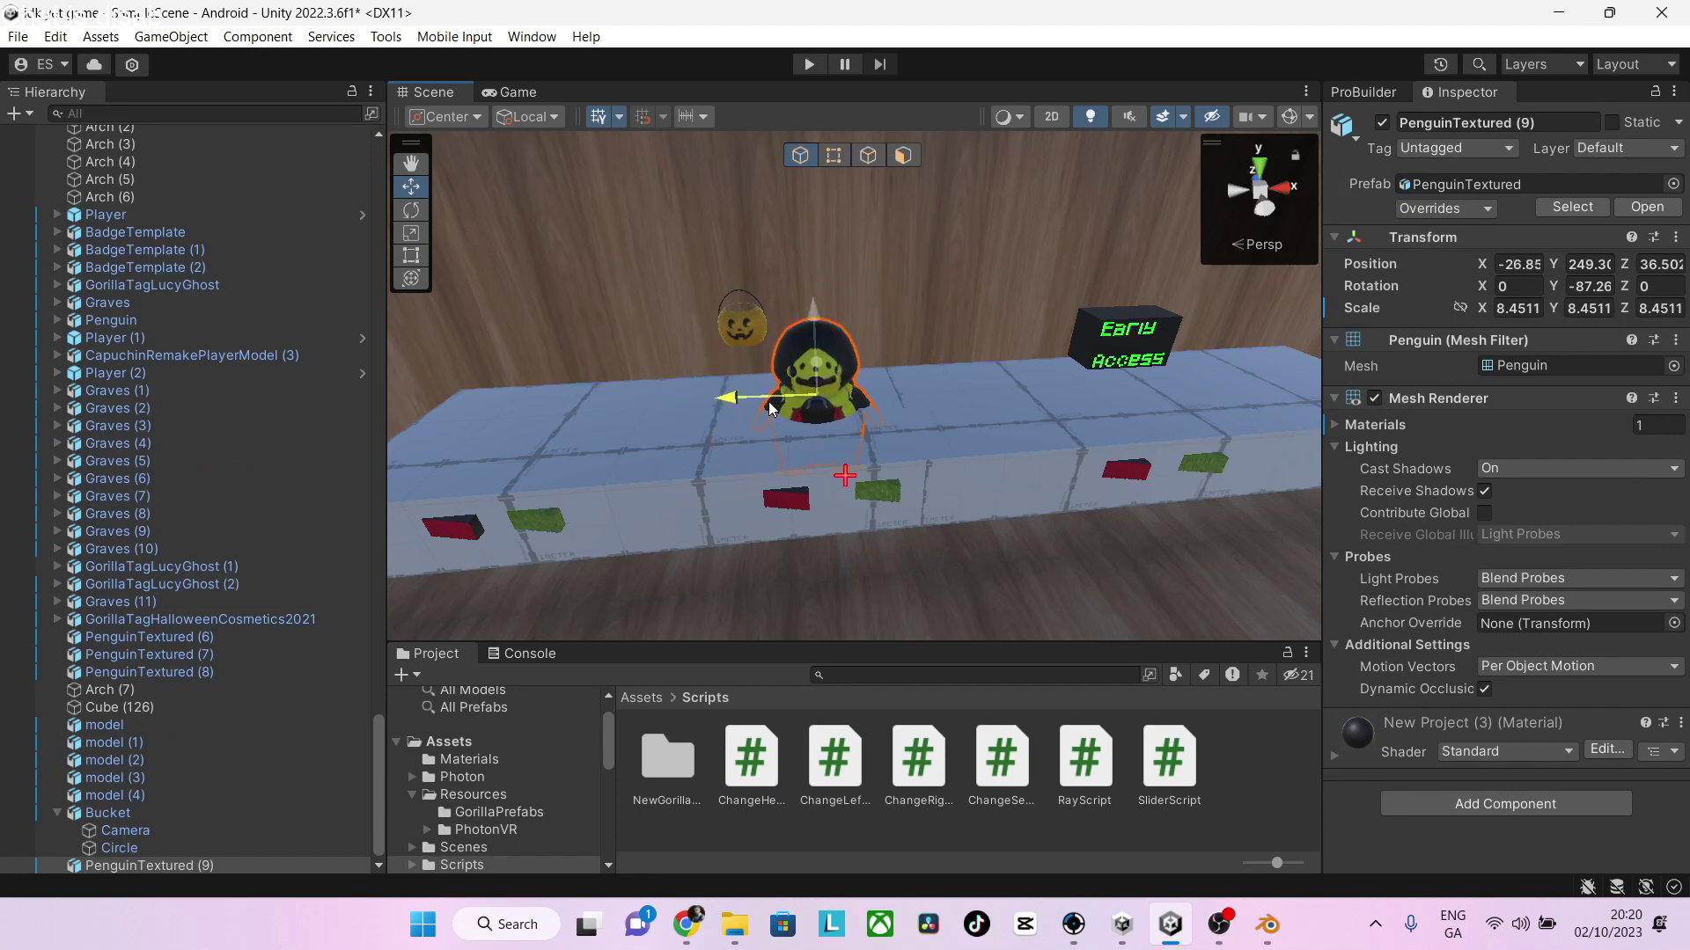
left_click(746, 325)
left_click(747, 325)
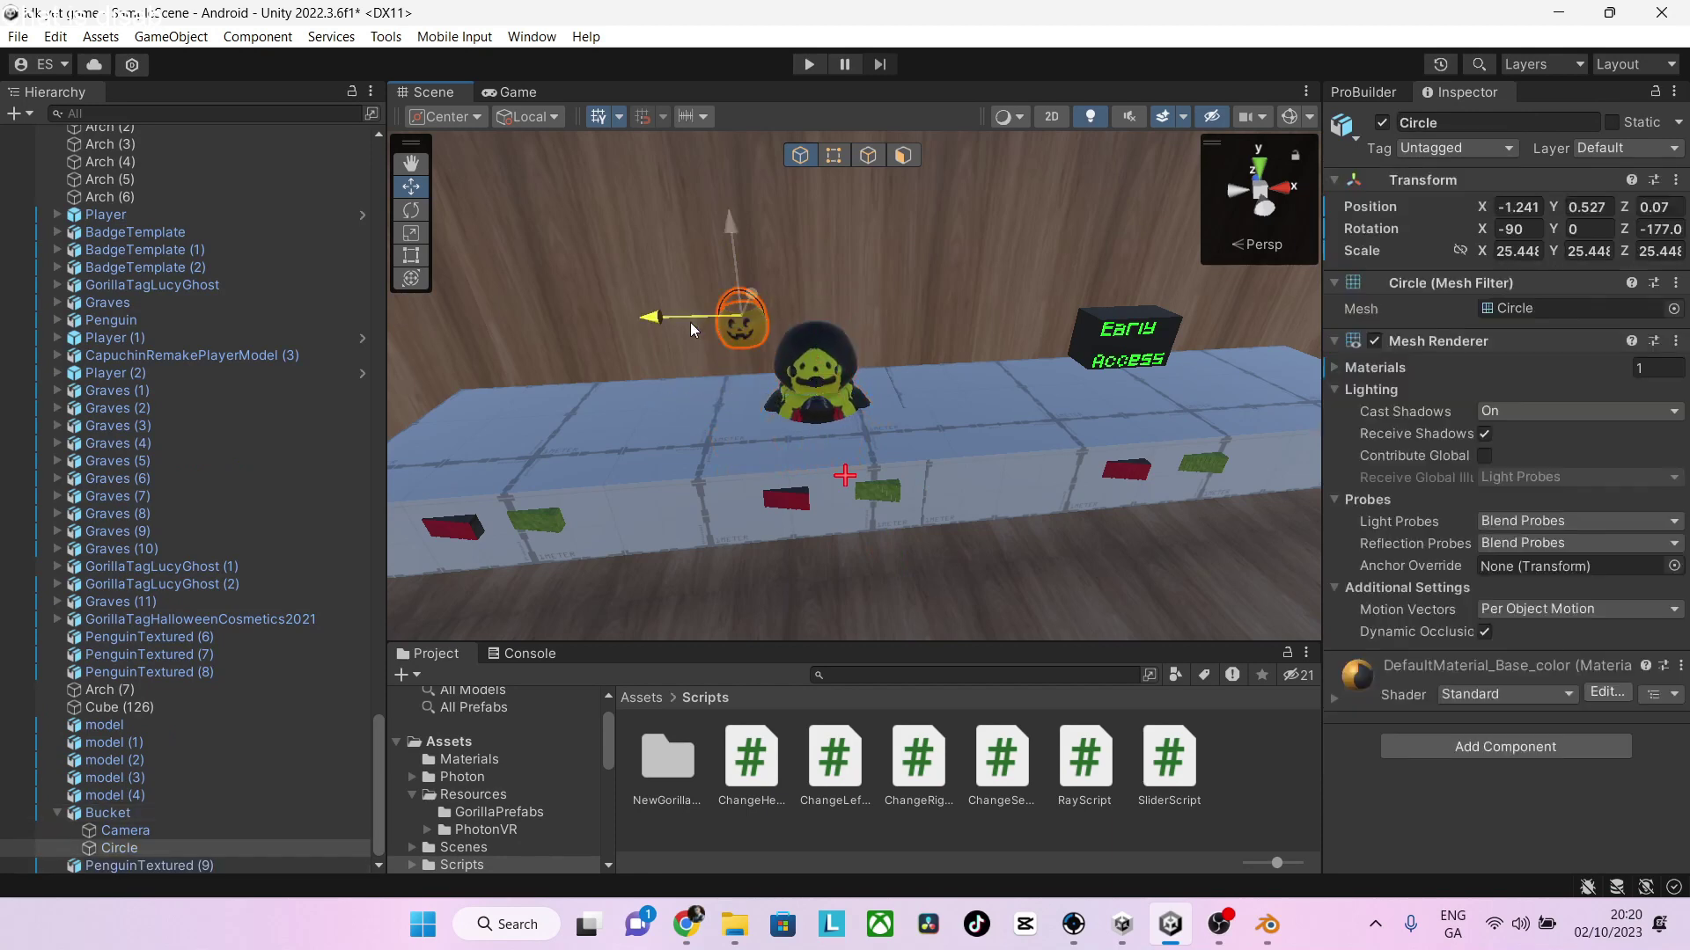
left_click_drag(690, 322, 767, 345)
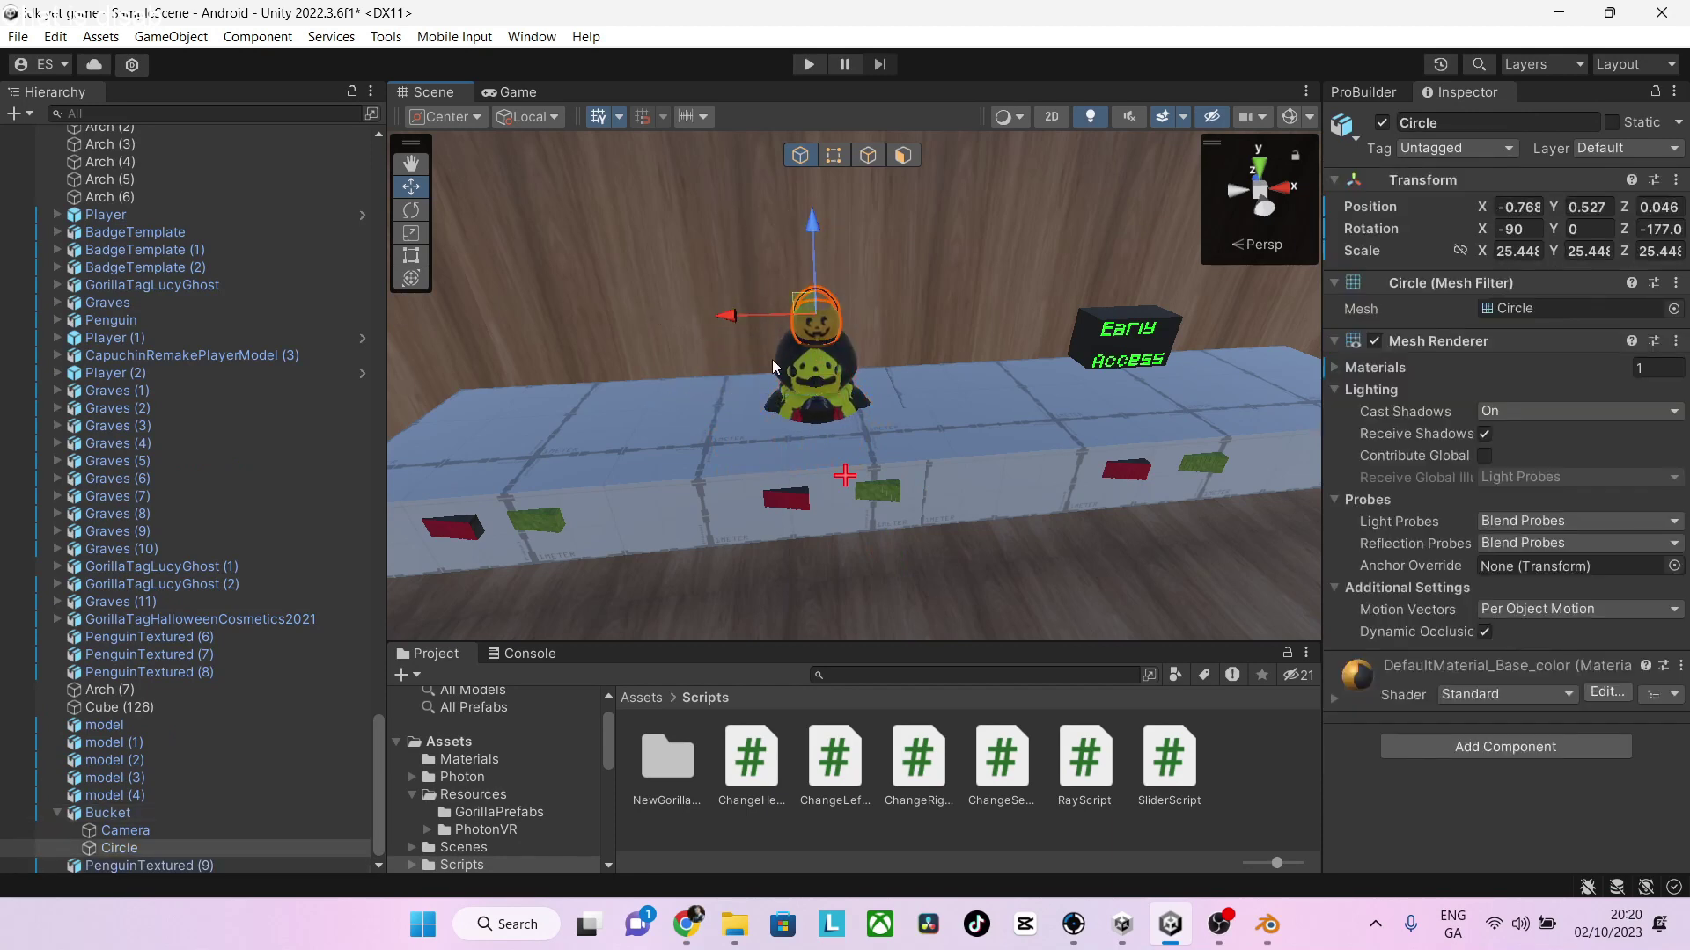
left_click(804, 378)
left_click(804, 379)
left_click(805, 378)
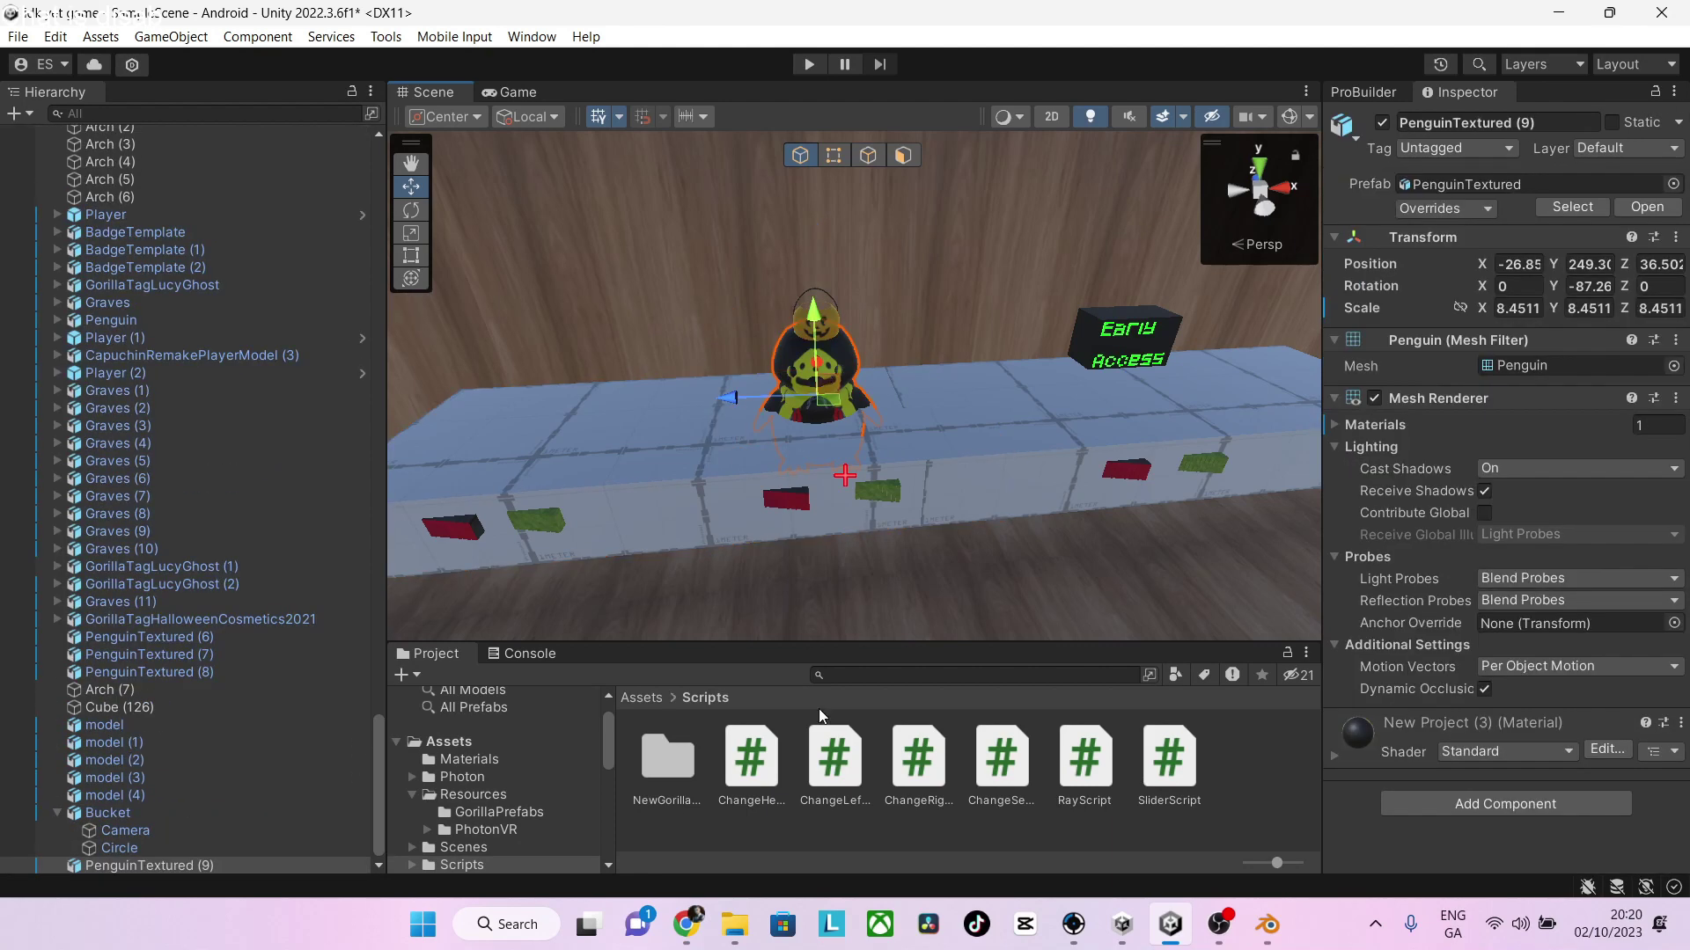
Switch to Chrome, close the Halloween bucket model and look through Sketchfab's candy bucket results
left_click(677, 933)
left_click(1191, 318)
scroll(1327, 480, "up", 3)
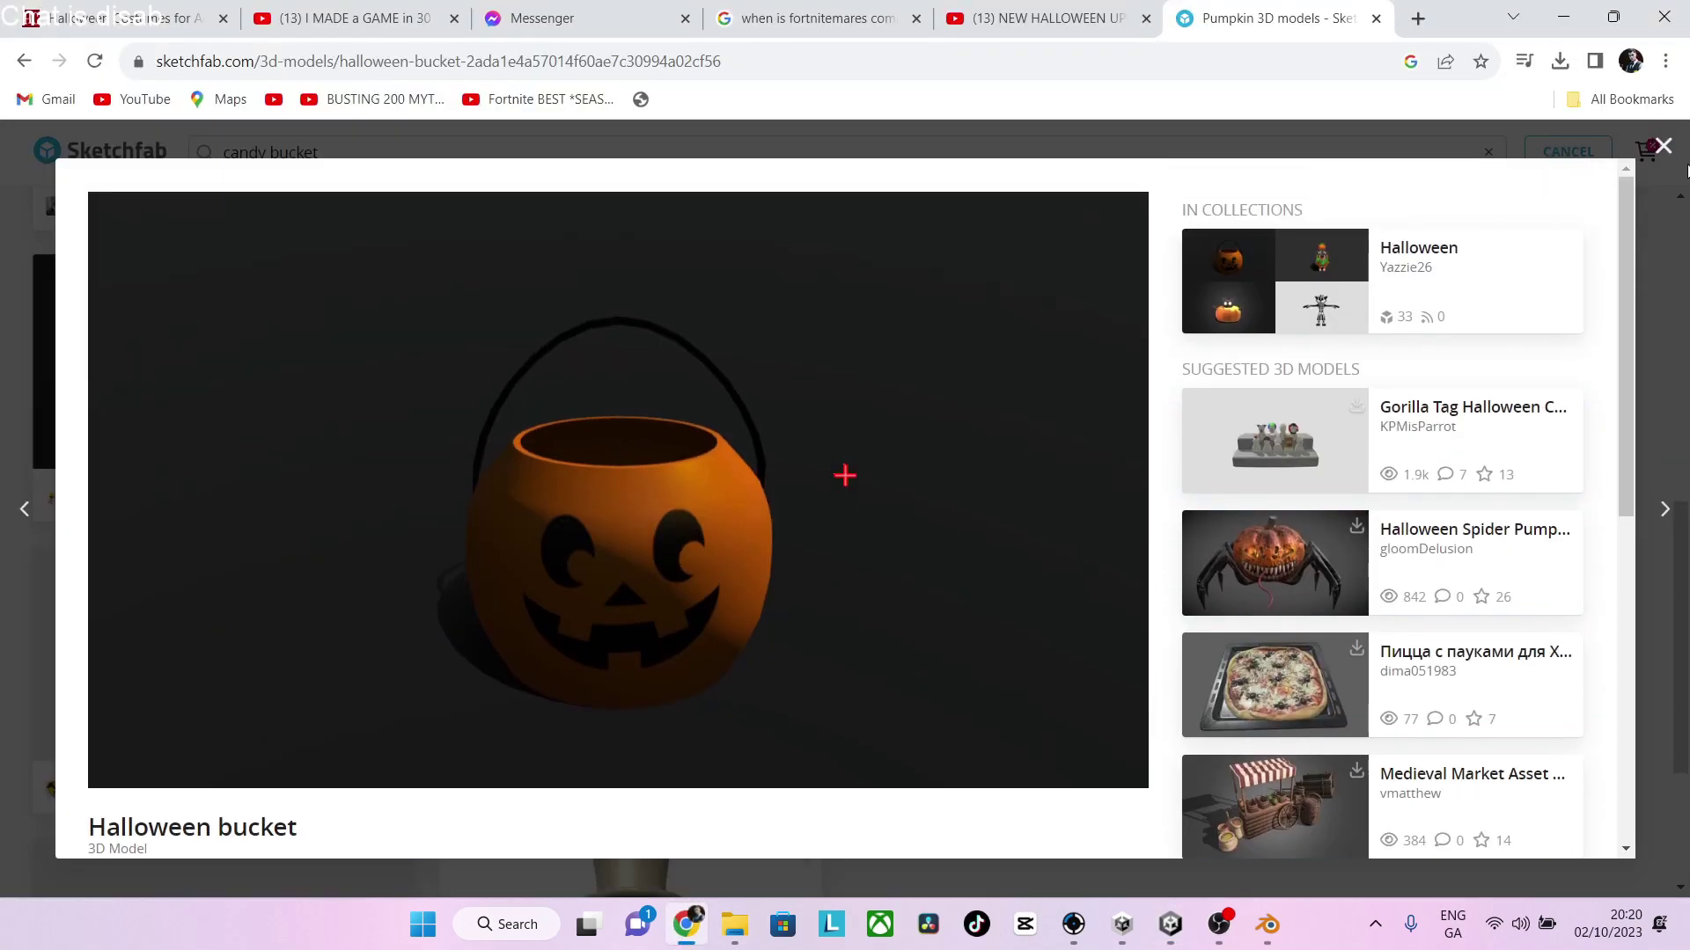
left_click(1663, 146)
scroll(1327, 675, "down", 3)
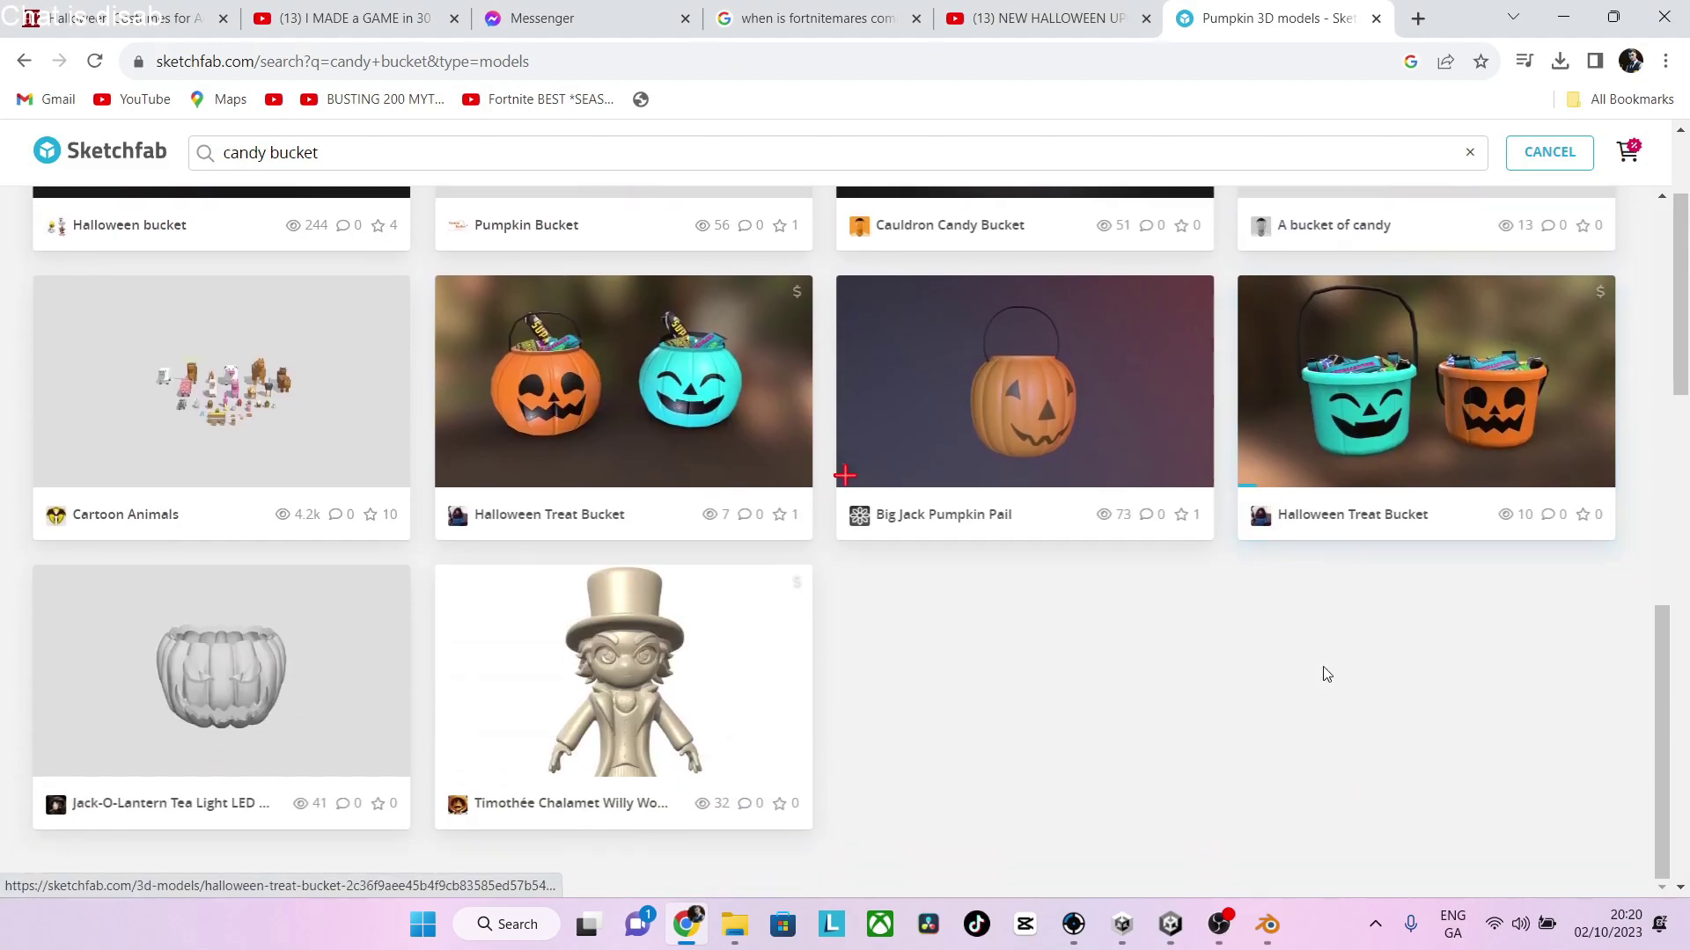
scroll(1327, 674, "up", 10)
scroll(1318, 634, "down", 2)
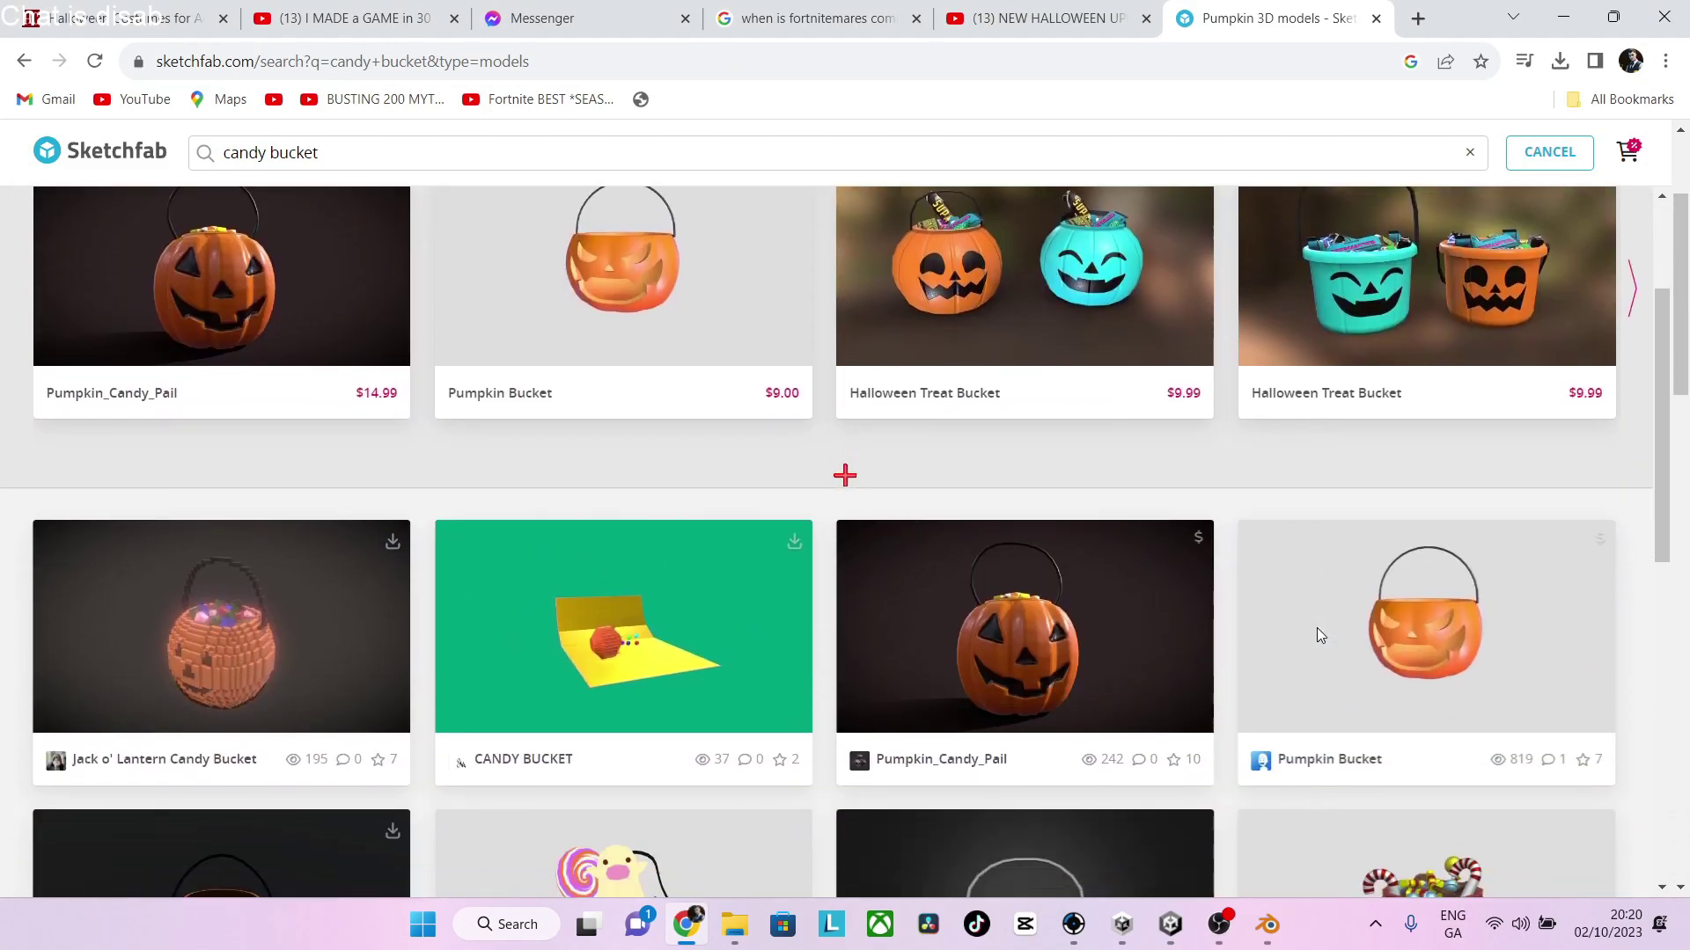
scroll(1317, 630, "up", 3)
Search Sketchfab for "halloween" and look through the model results
left_click_drag(759, 157, 3, 136)
key("BackSpace")
type("hallo")
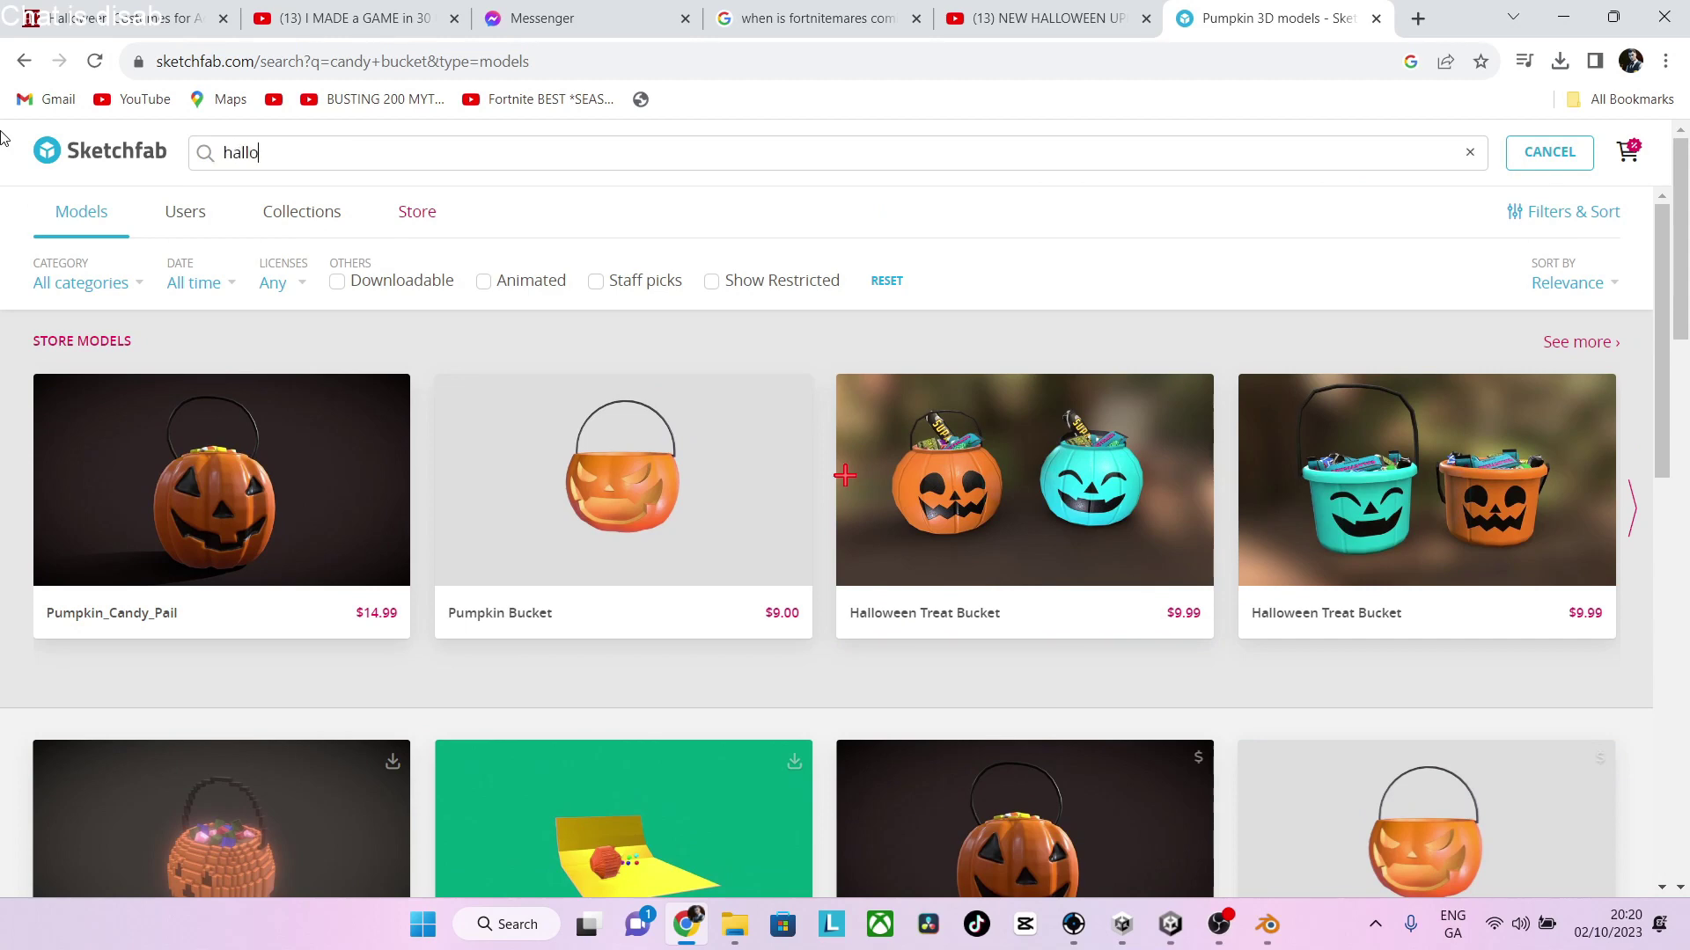
type("ween")
key("Return")
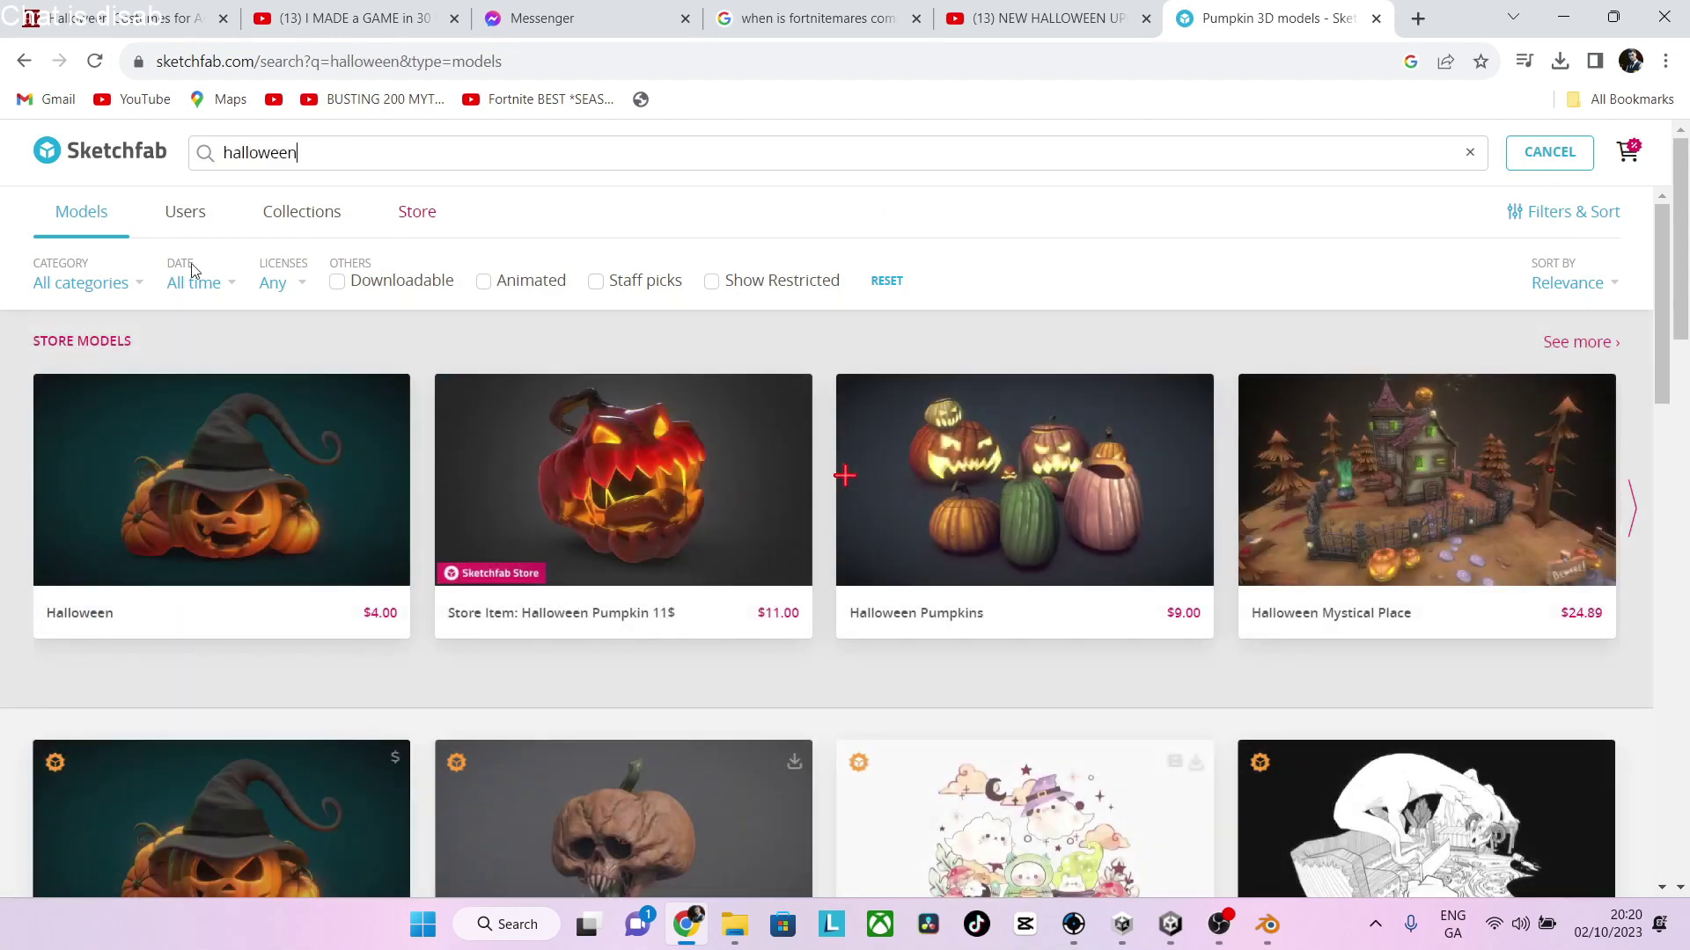
scroll(633, 430, "down", 3)
scroll(634, 429, "down", 2)
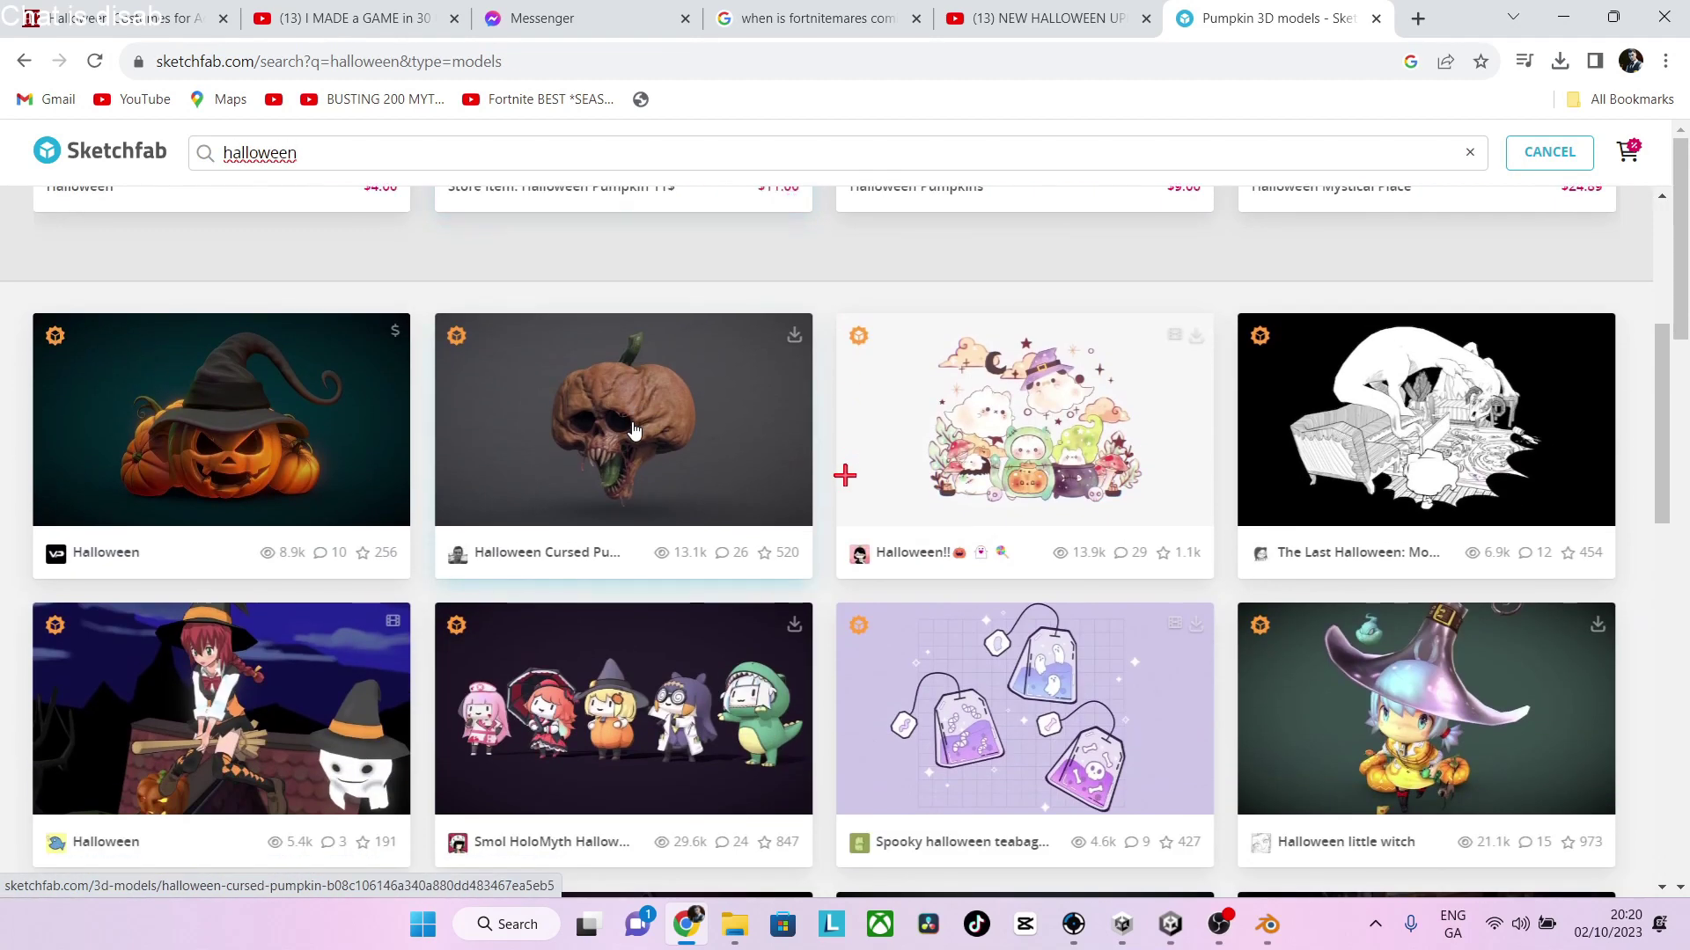
scroll(633, 430, "down", 8)
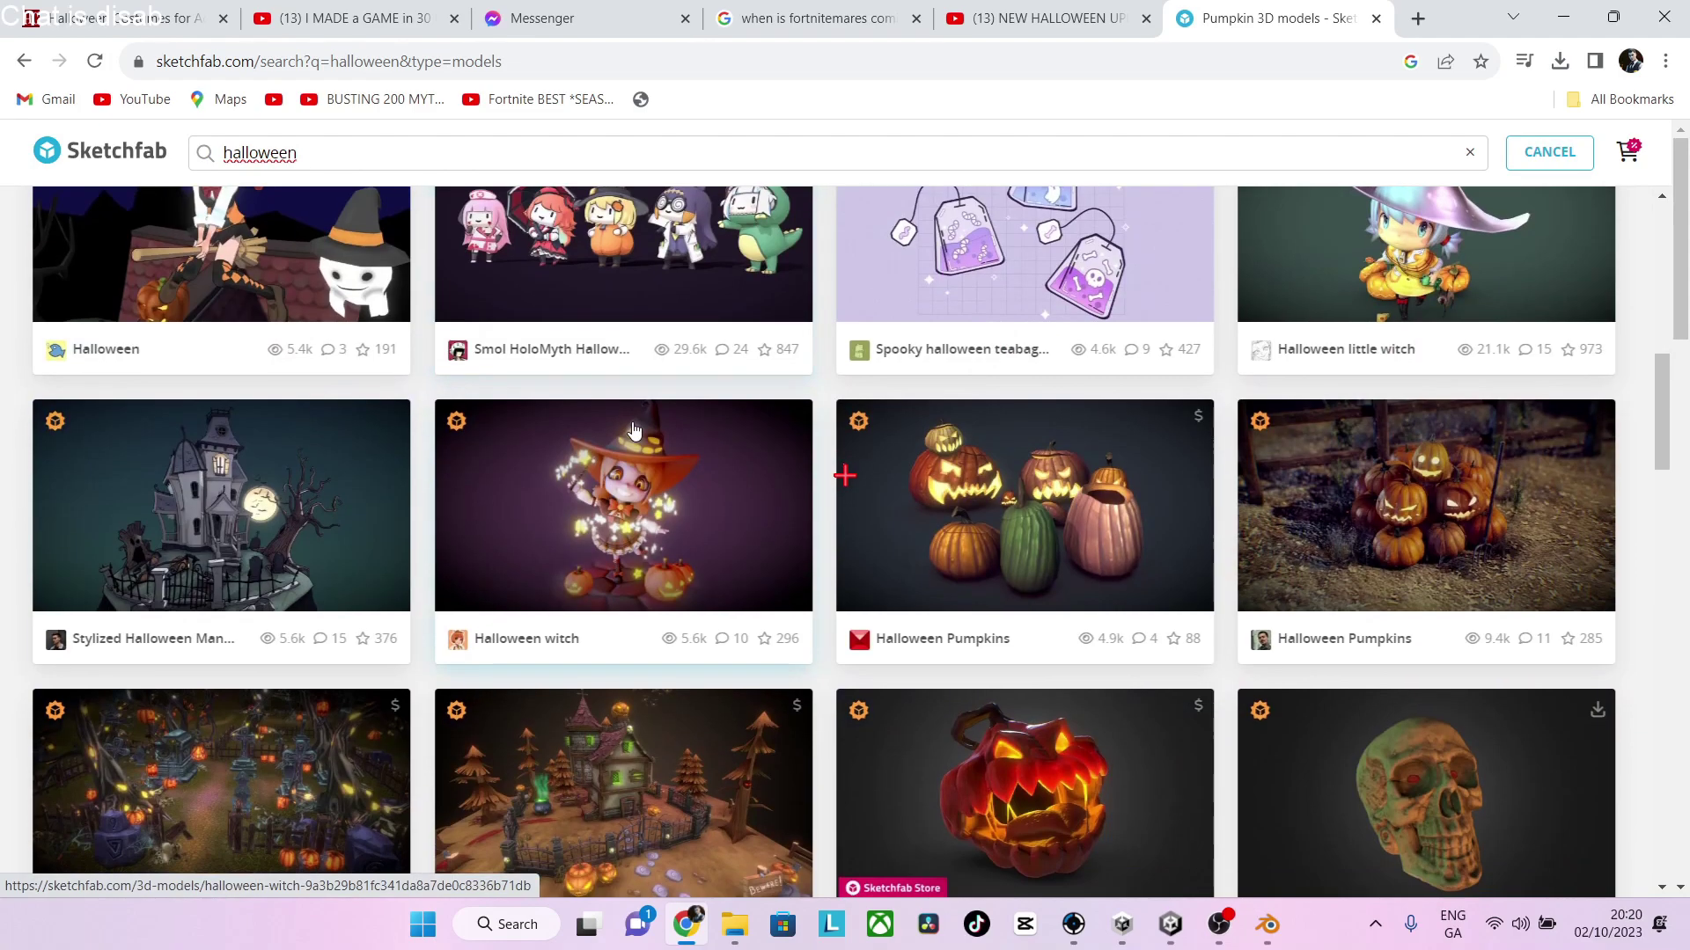
scroll(634, 430, "down", 6)
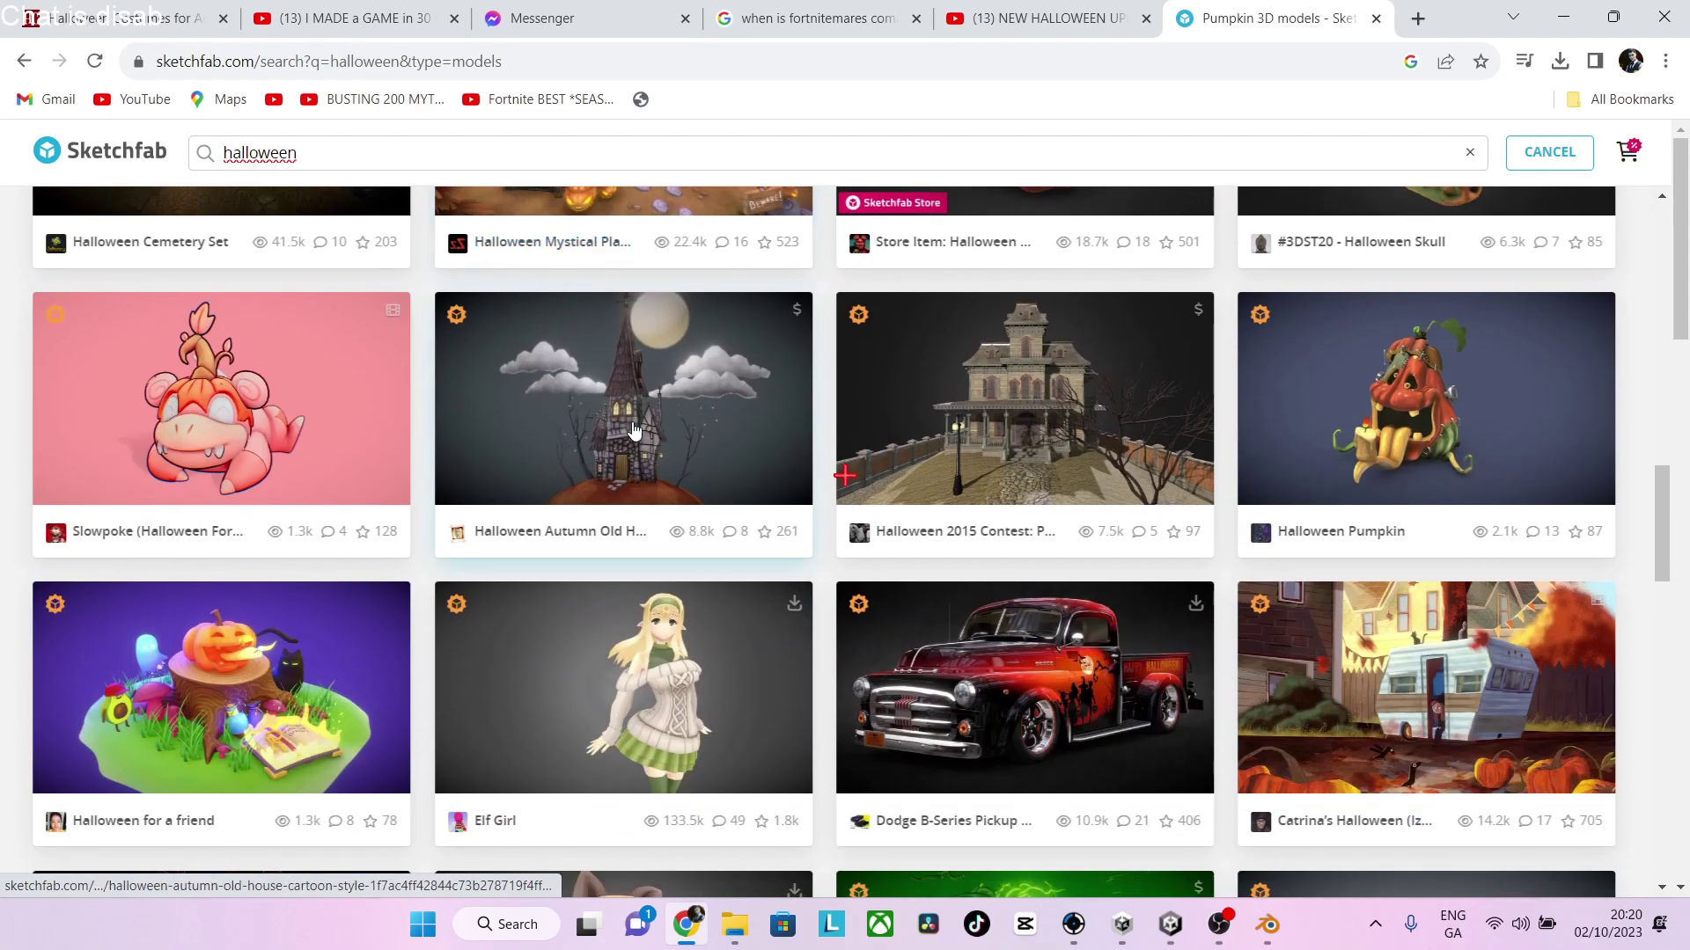
scroll(633, 429, "down", 14)
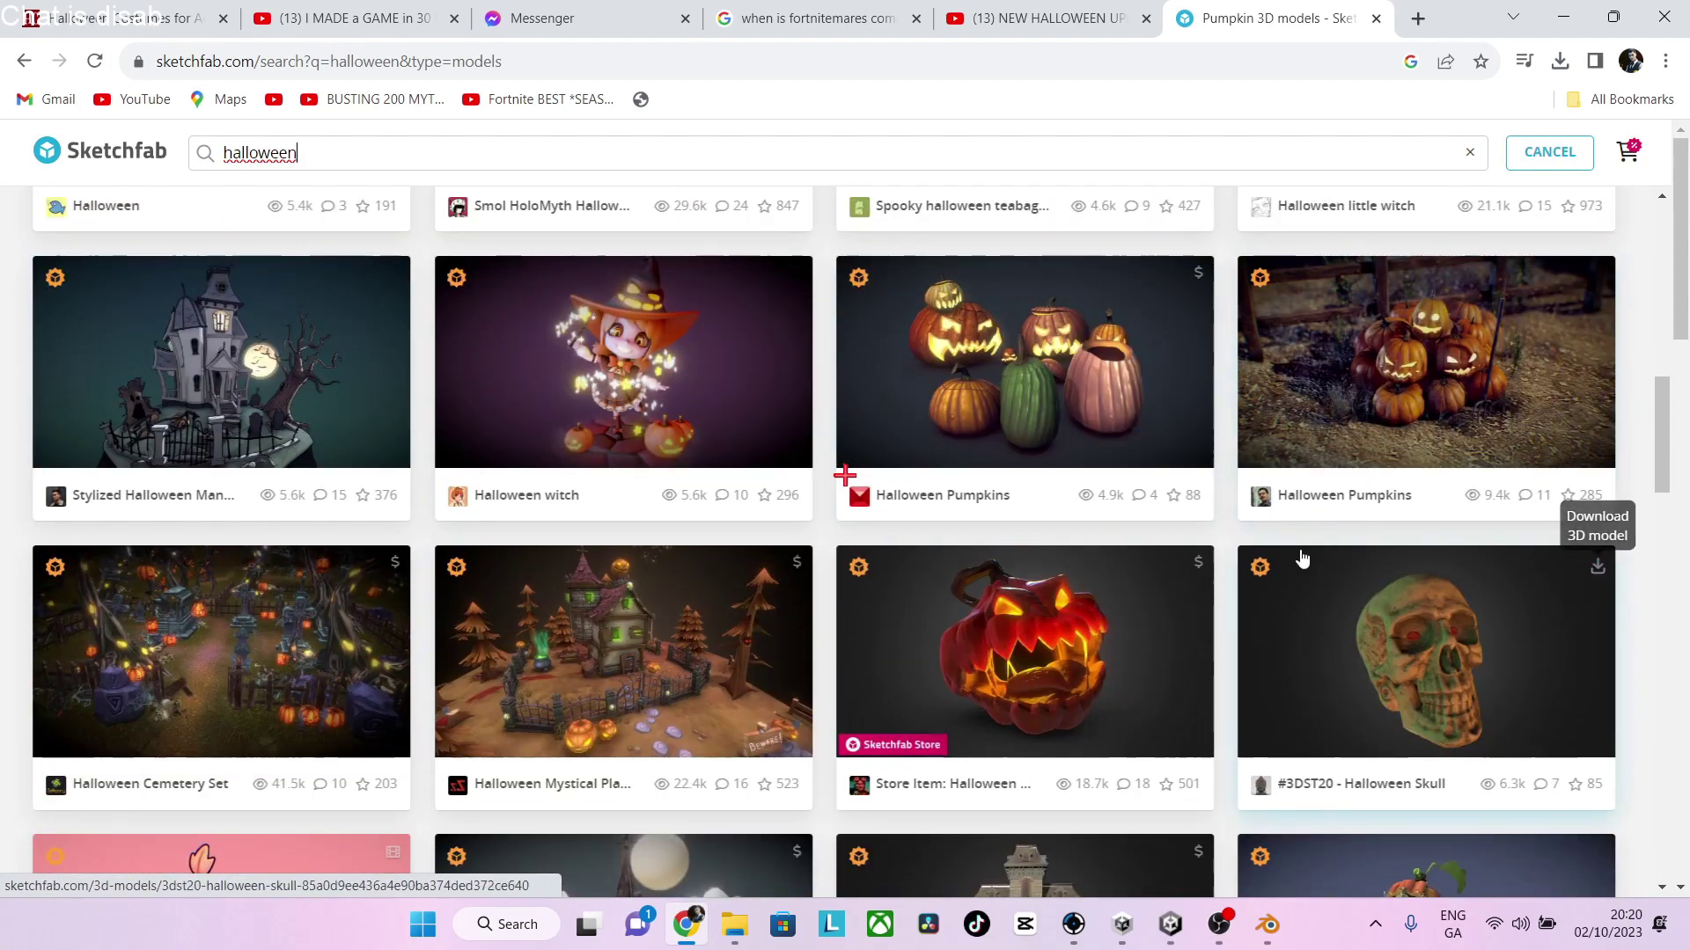
scroll(1216, 563, "down", 15)
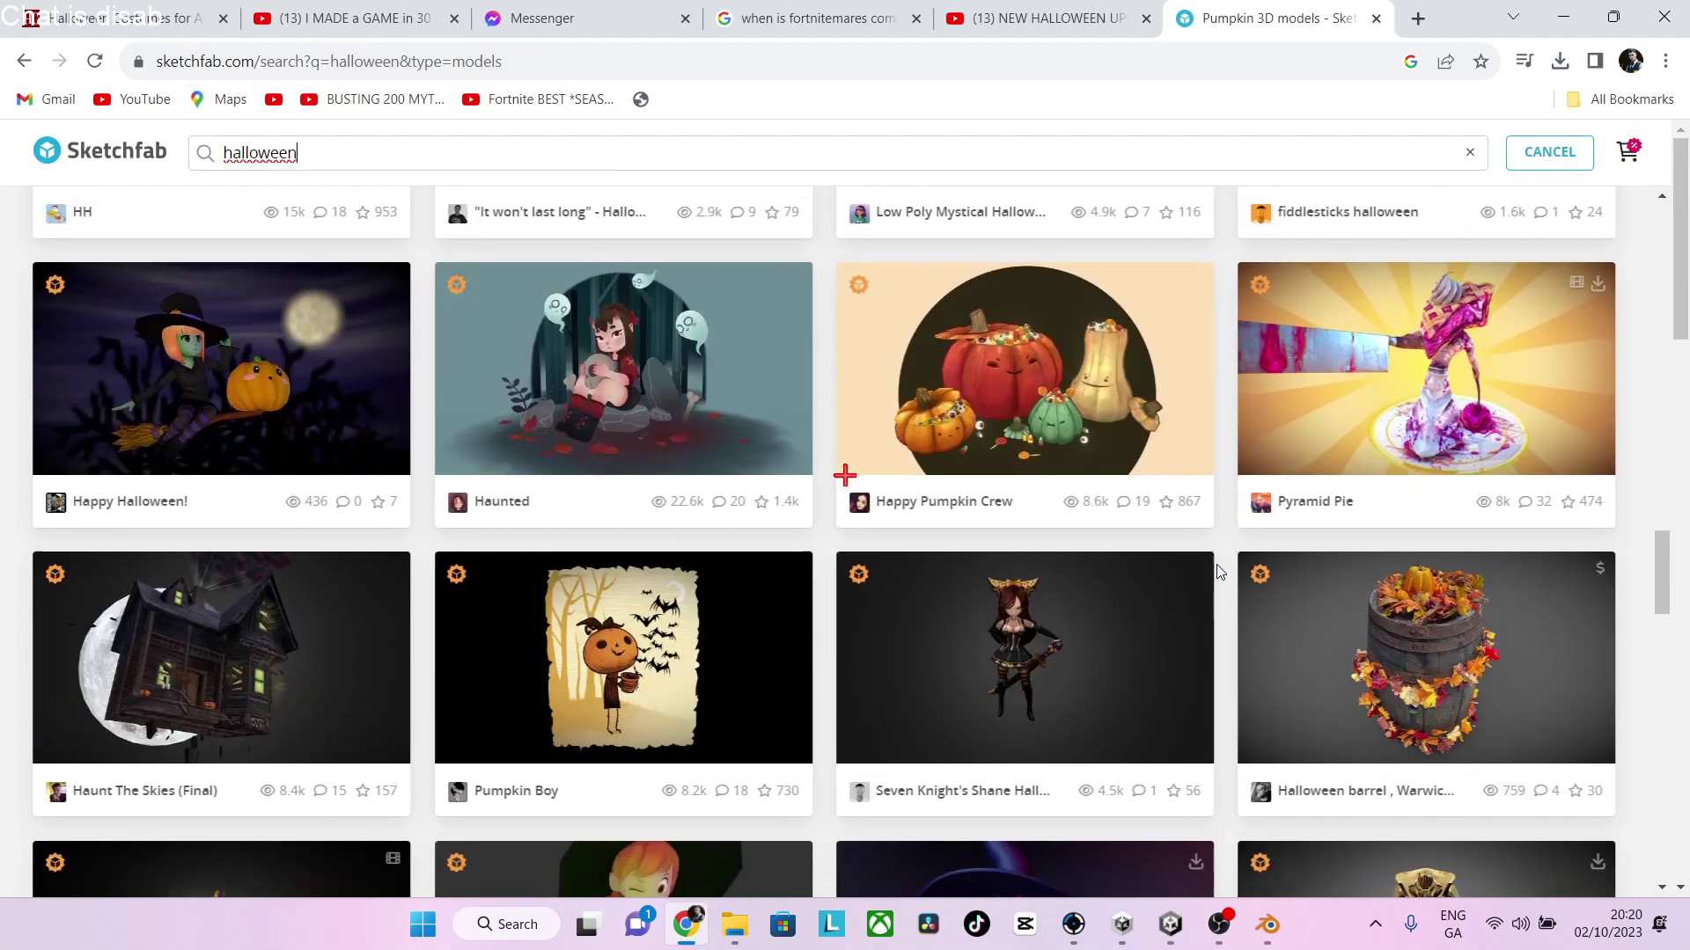
scroll(1216, 570, "down", 8)
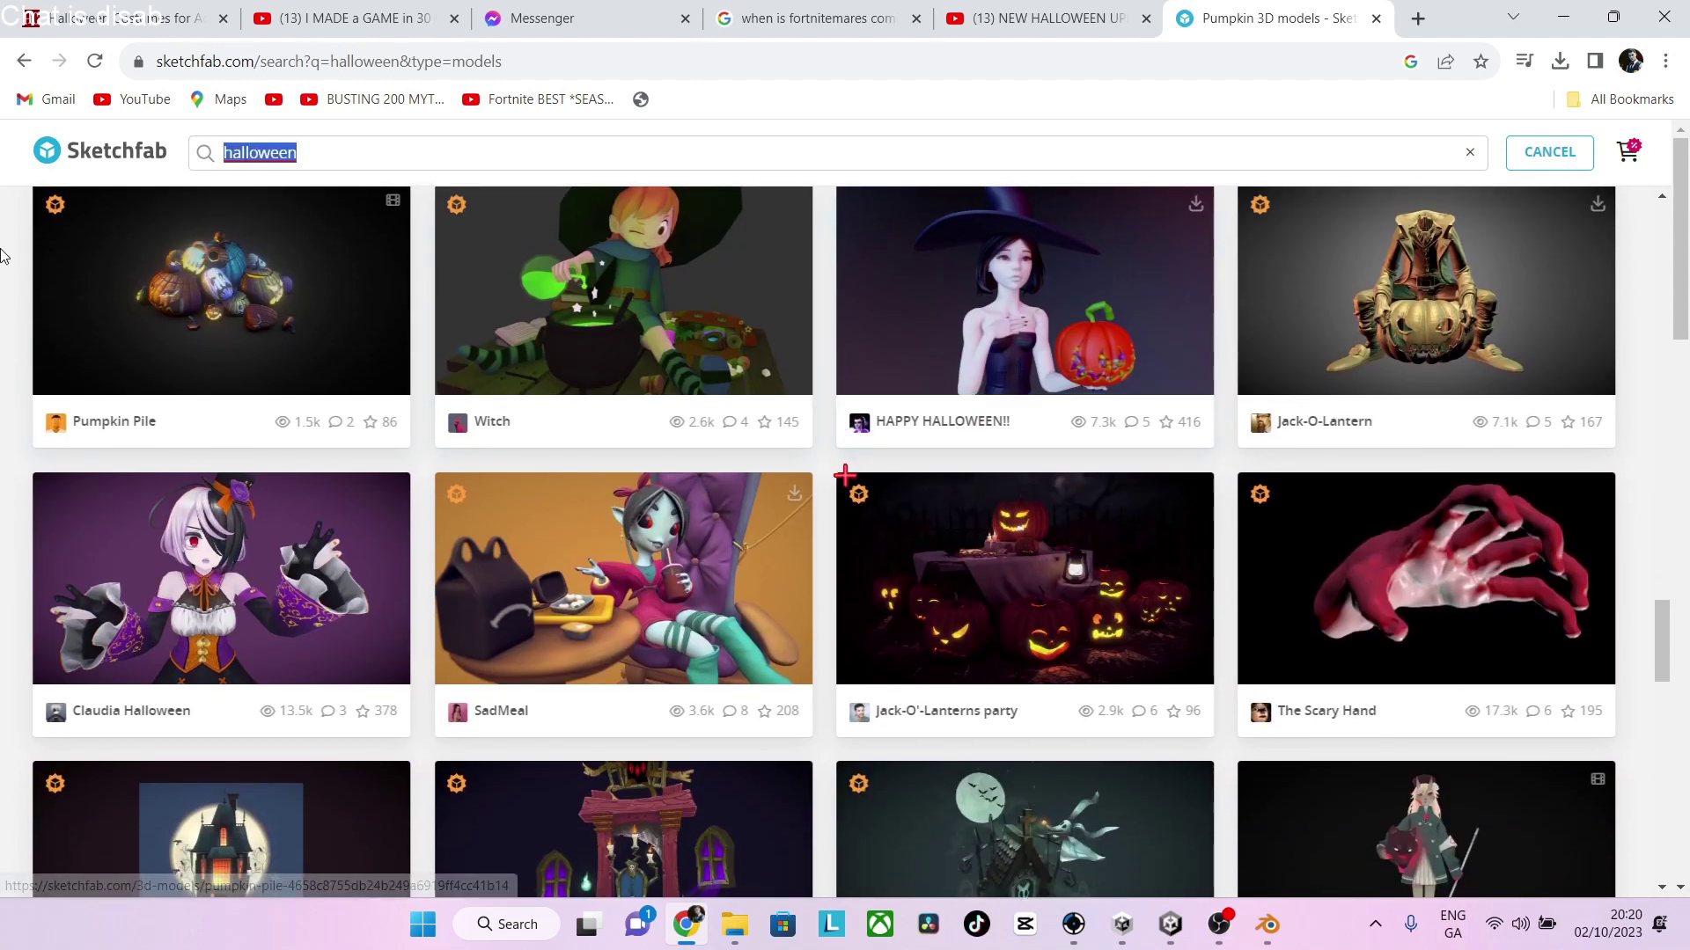
Search Sketchfab for "skull" and look through the skull model results
type("skul")
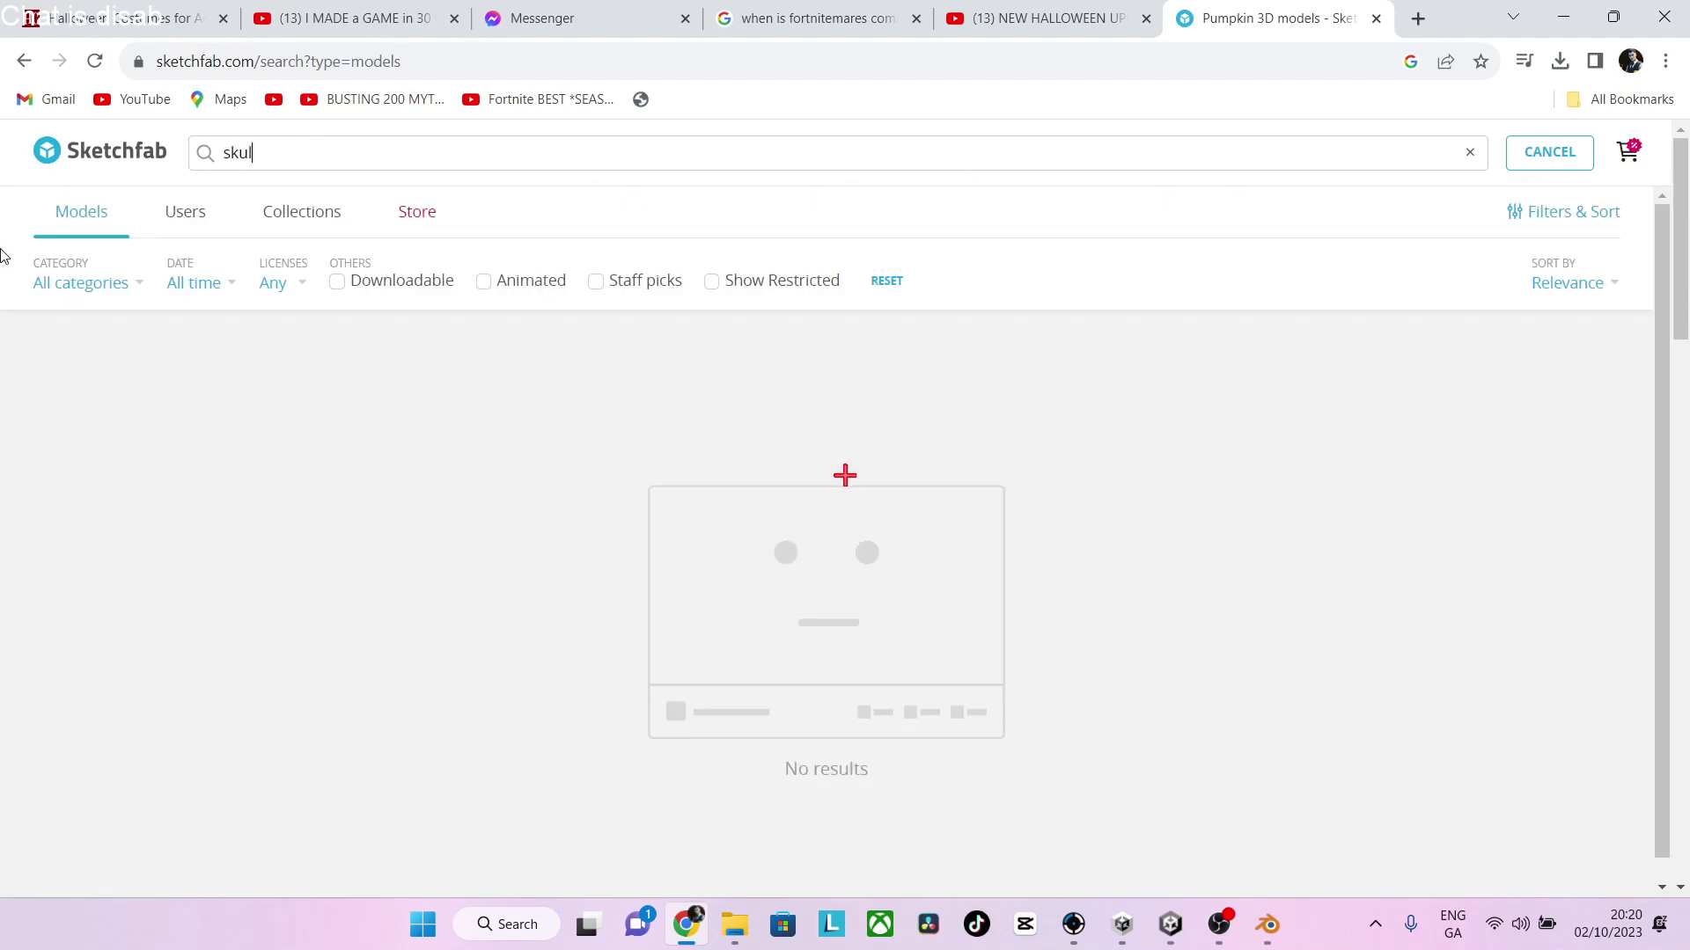
type("l")
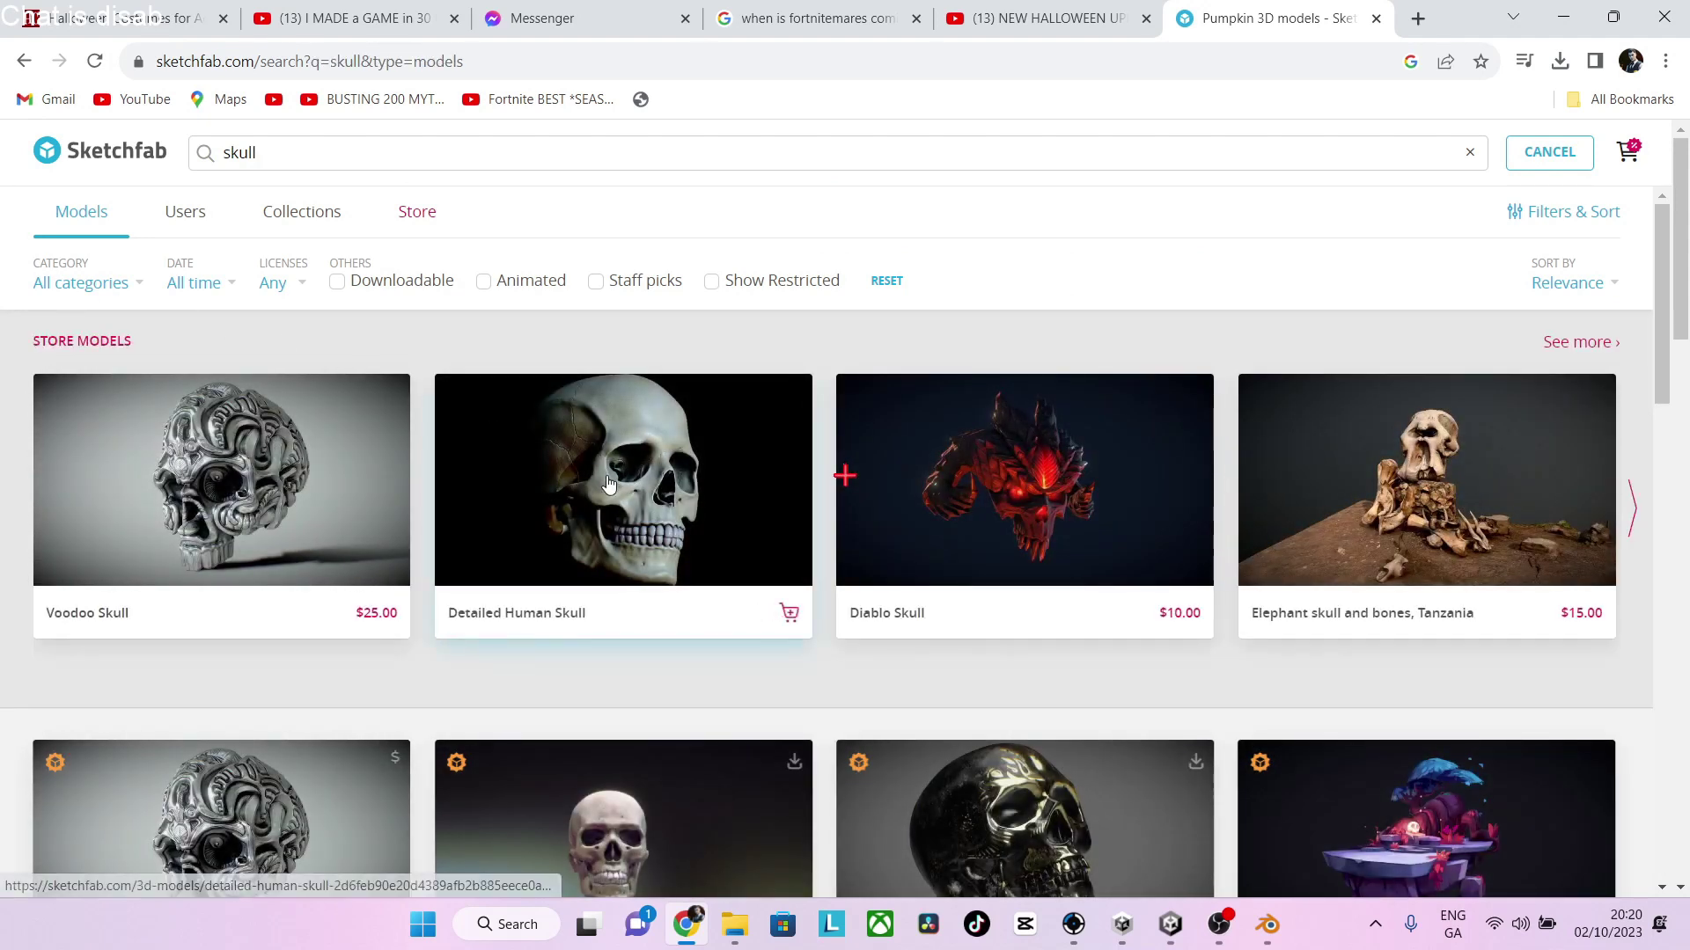
scroll(607, 484, "down", 5)
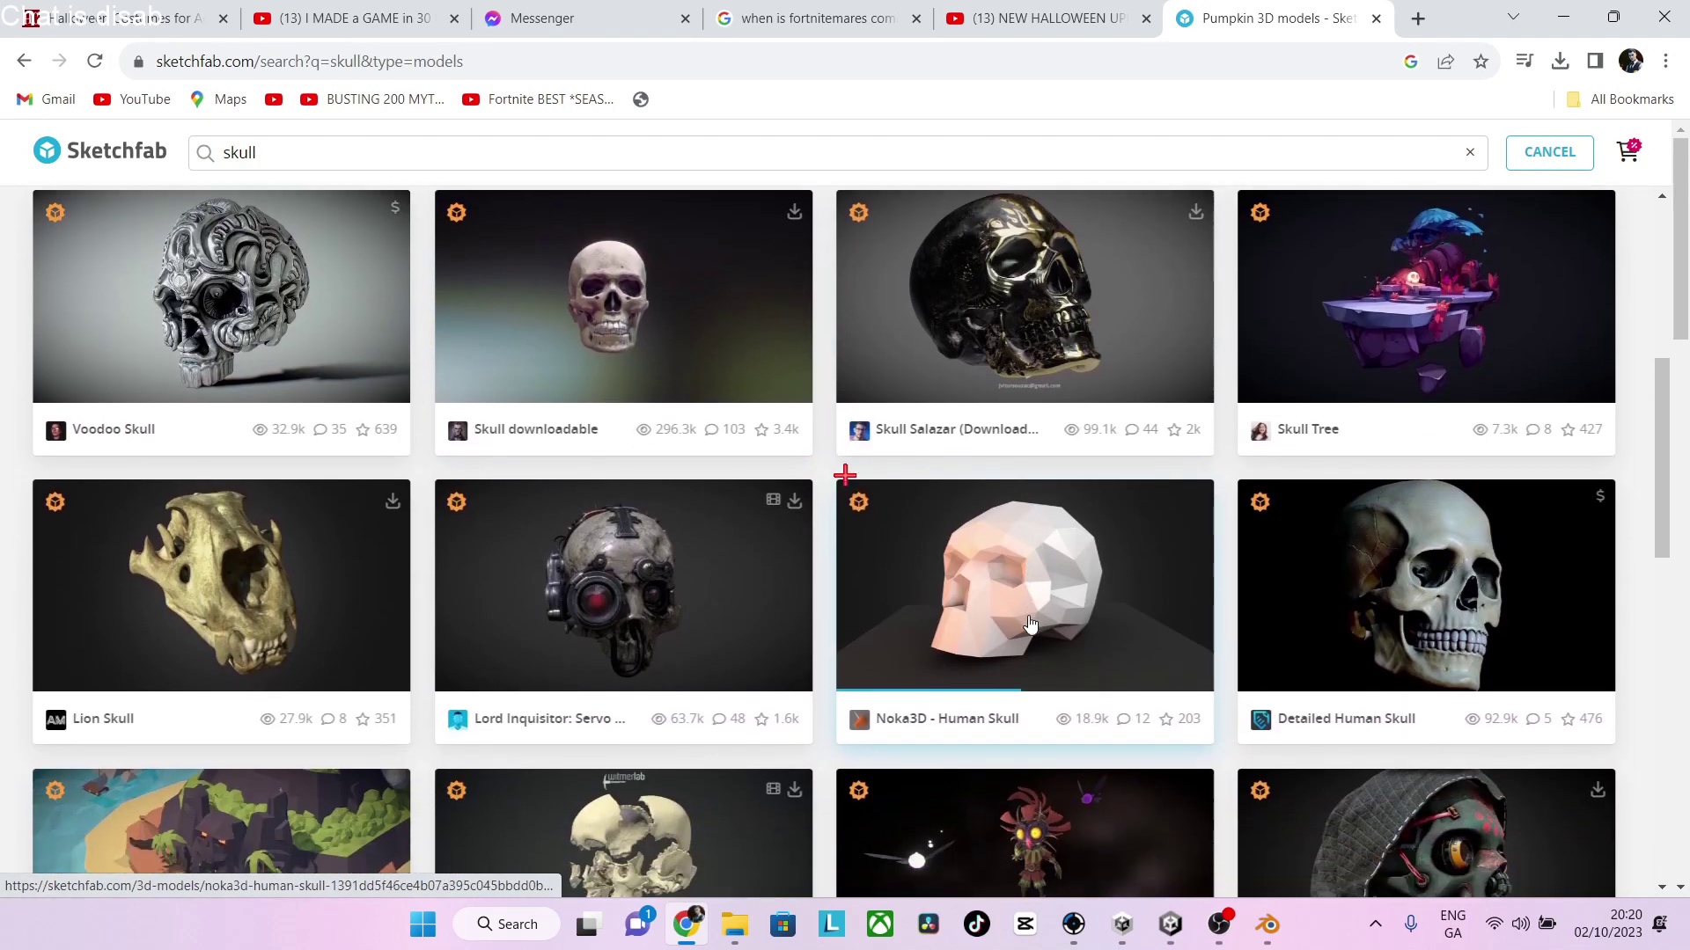
scroll(1030, 623, "down", 6)
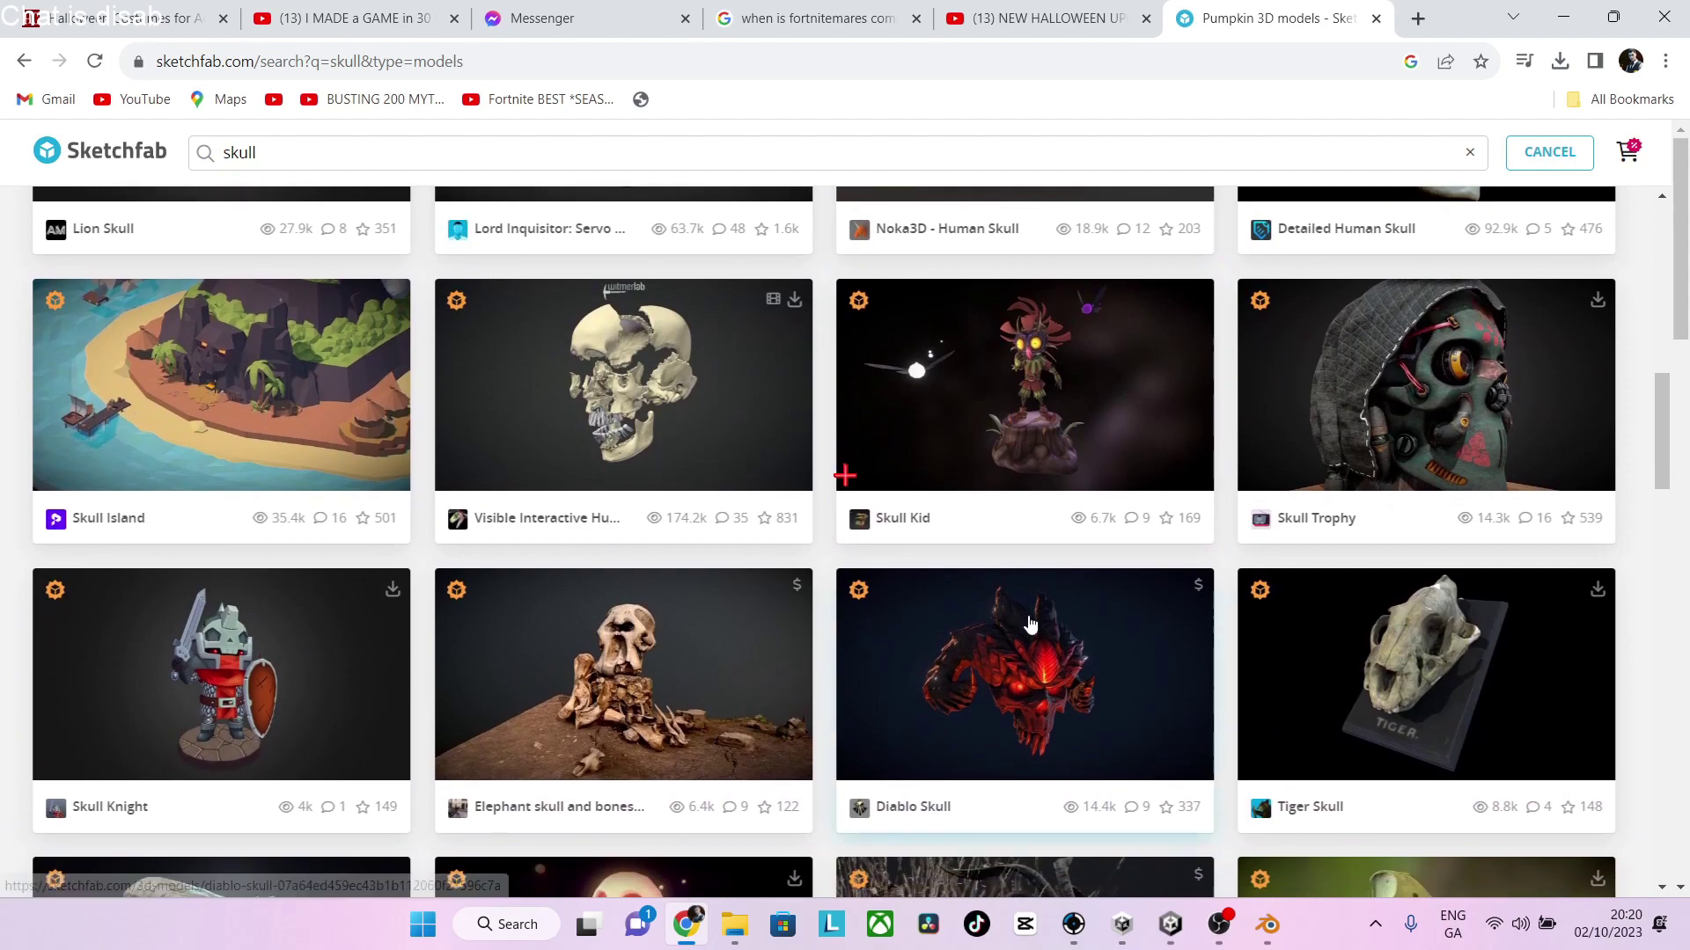
scroll(1028, 616, "down", 9)
scroll(1030, 624, "up", 20)
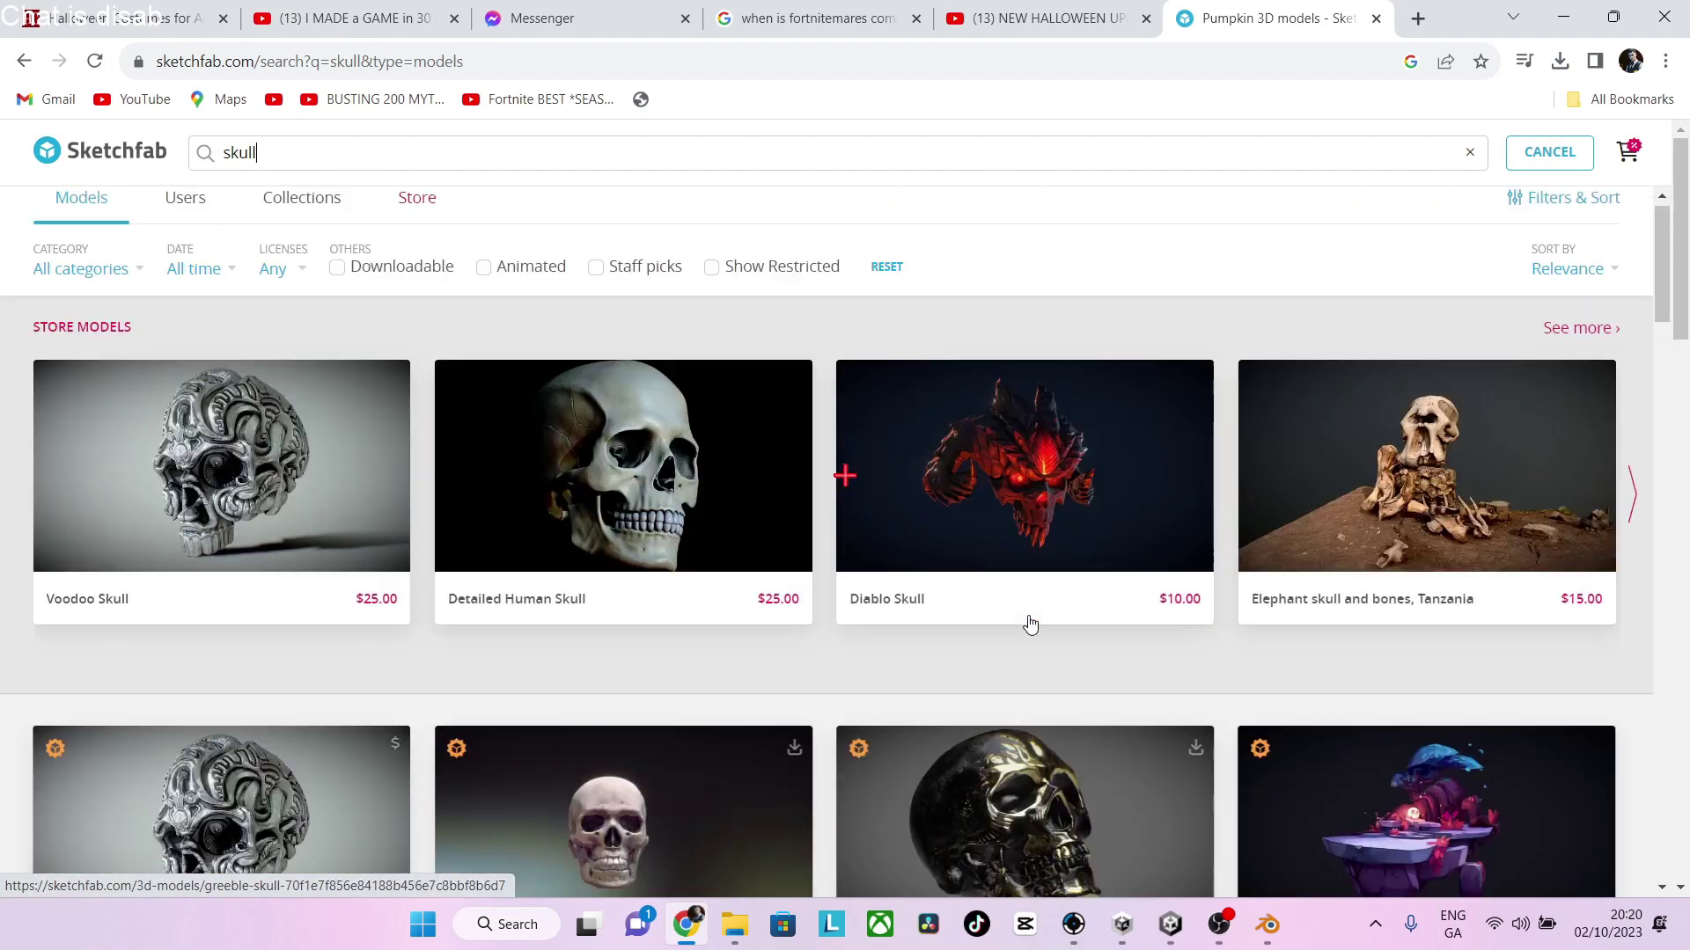
left_click(92, 283)
scroll(190, 681, "down", 3)
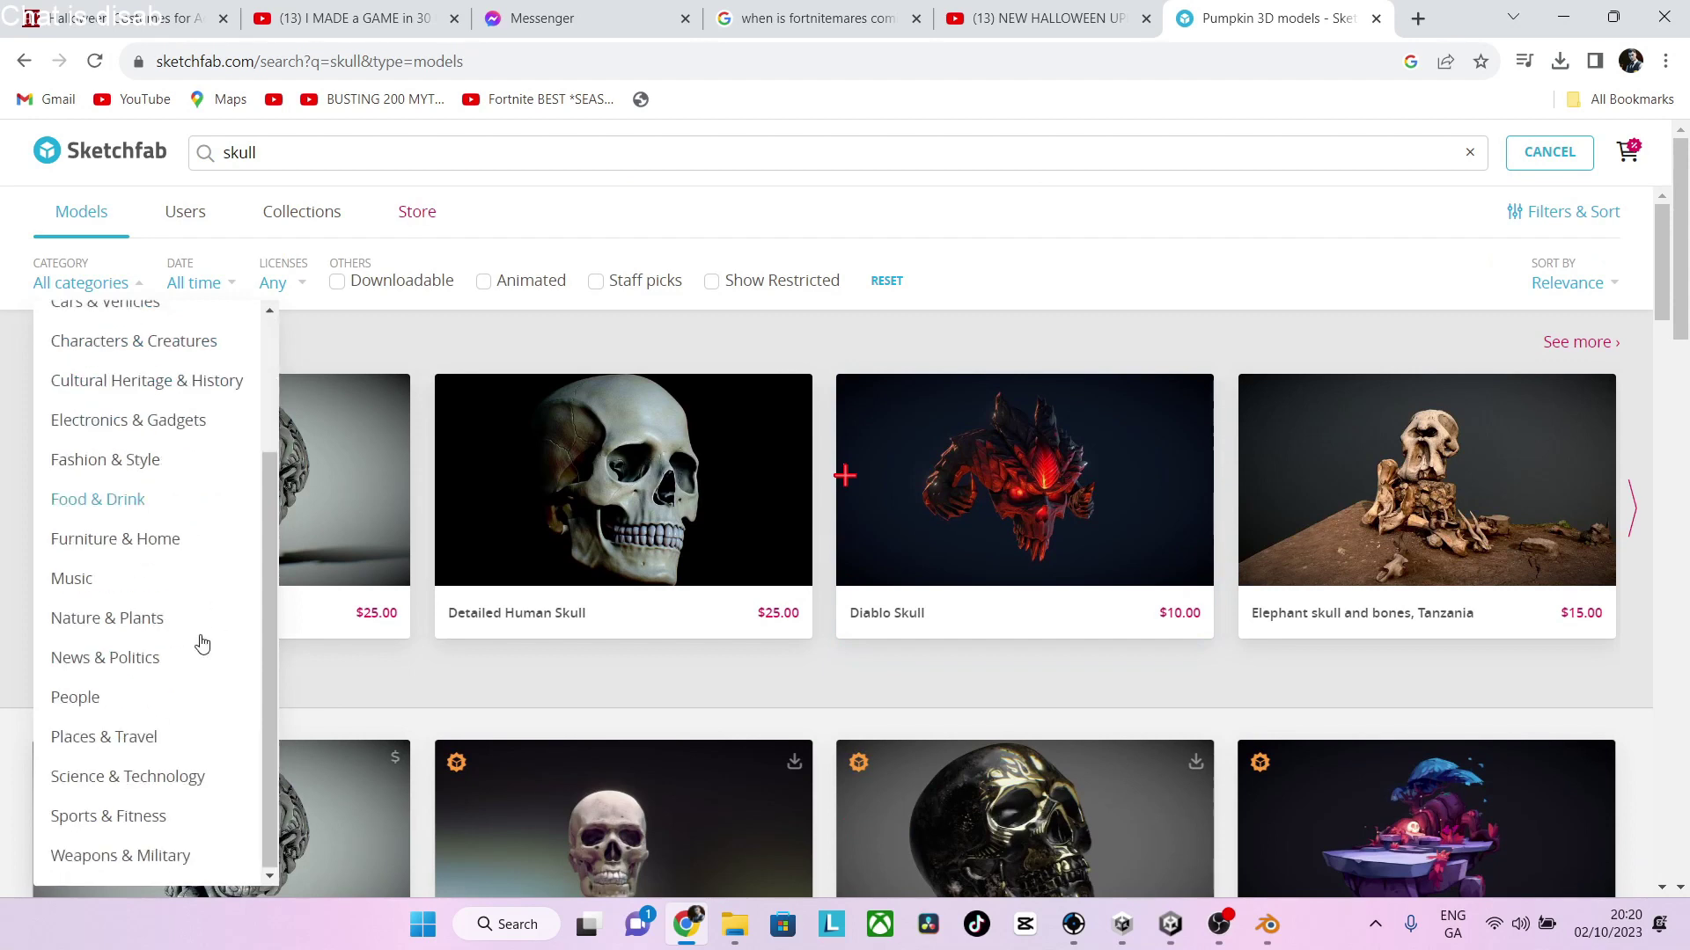
left_click(288, 283)
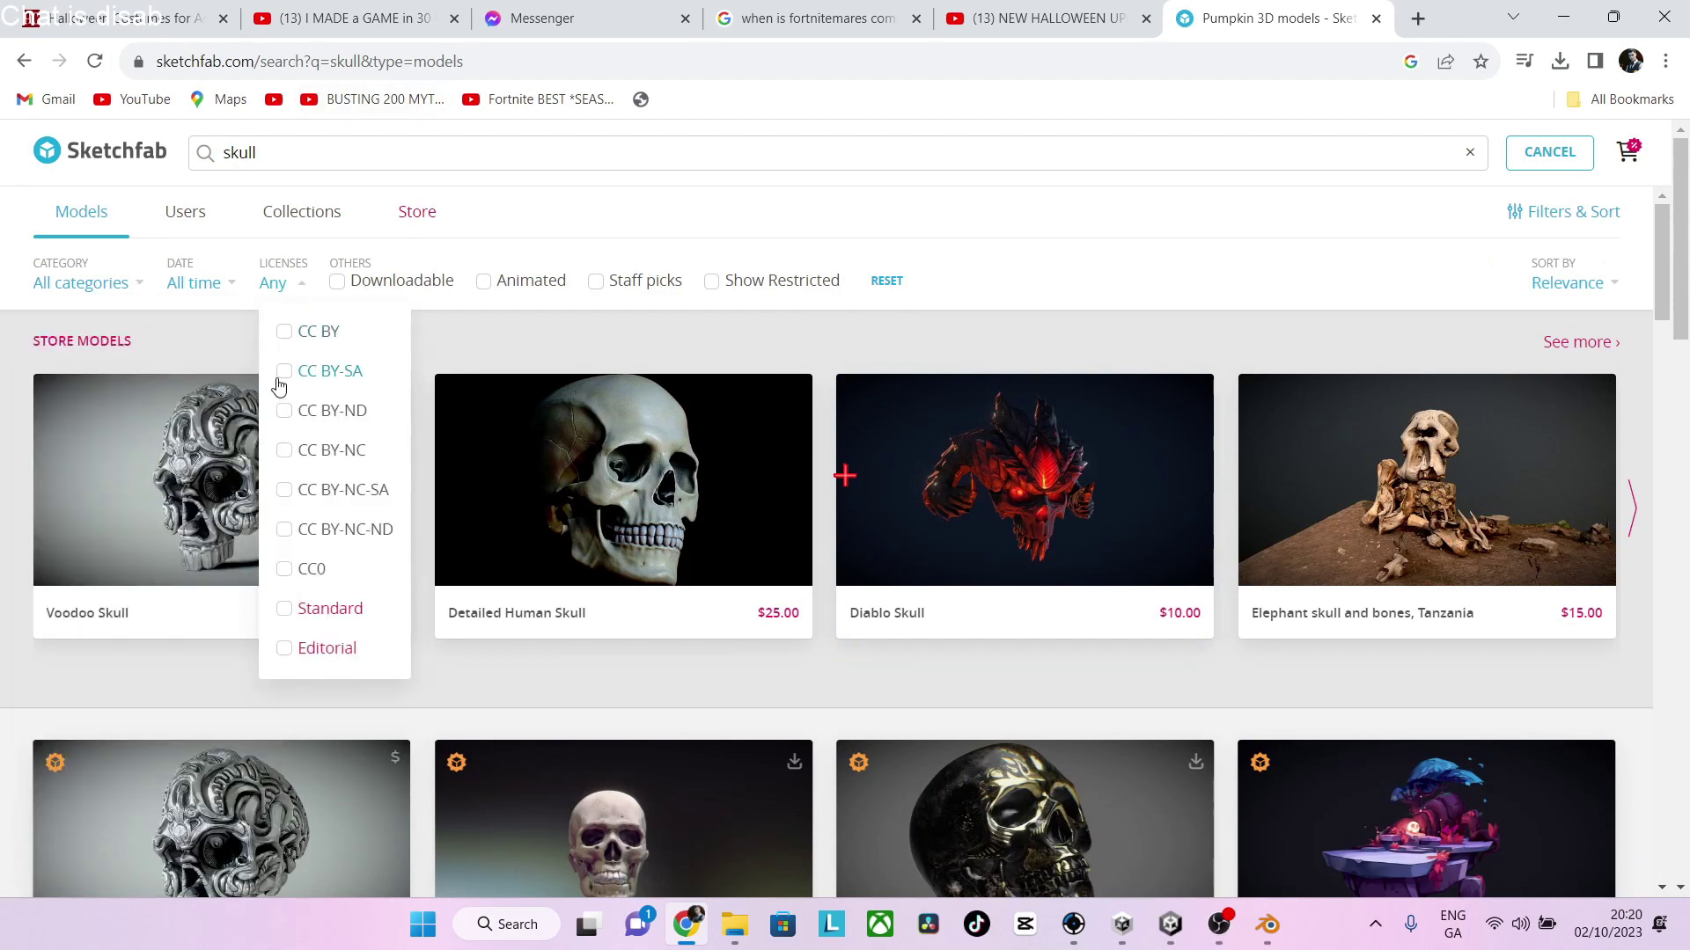
left_click(225, 283)
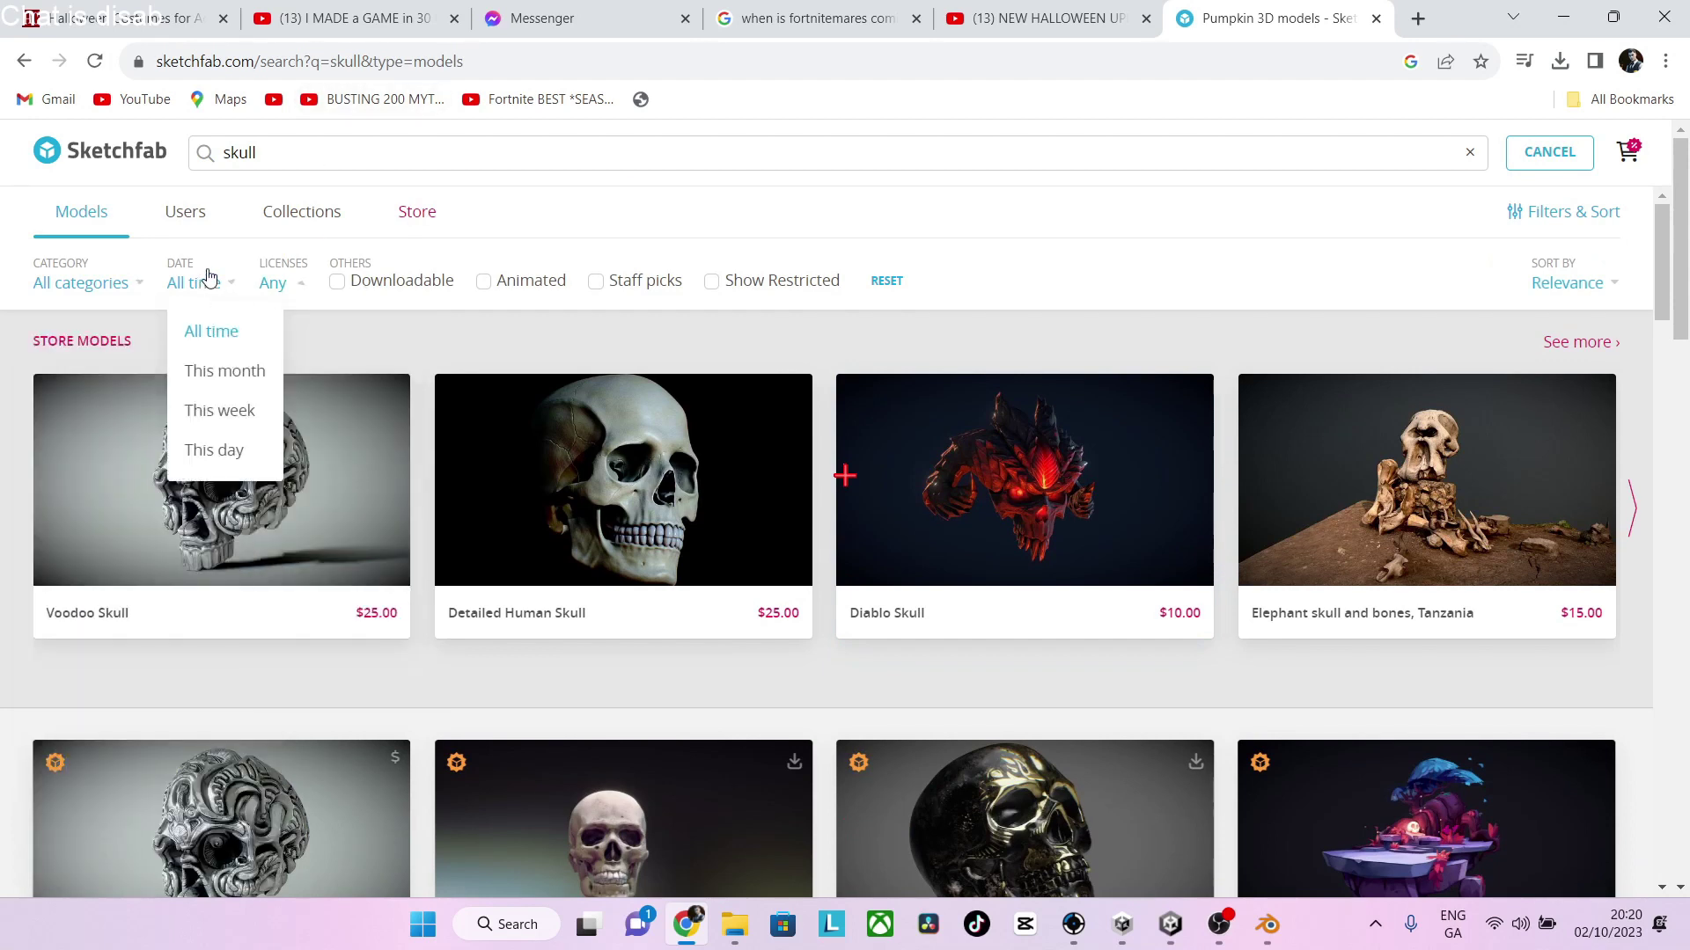
Open the full list of skull store models, limit the maximum price to $4 and look through the results
left_click(361, 350)
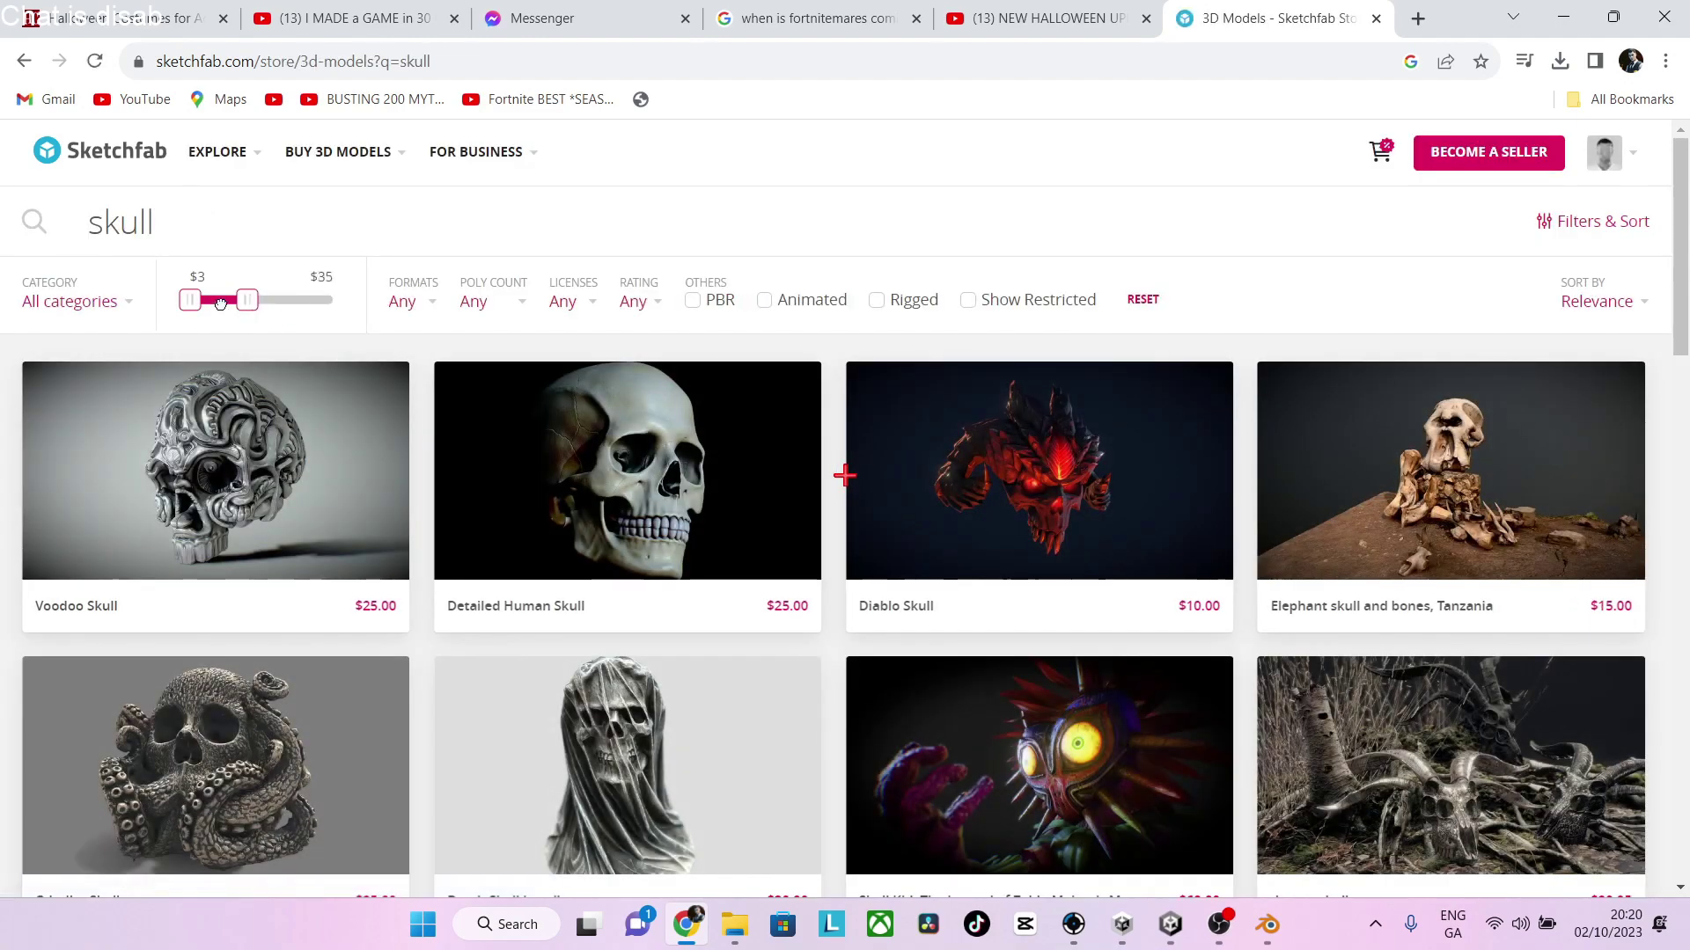
left_click_drag(220, 302, 206, 301)
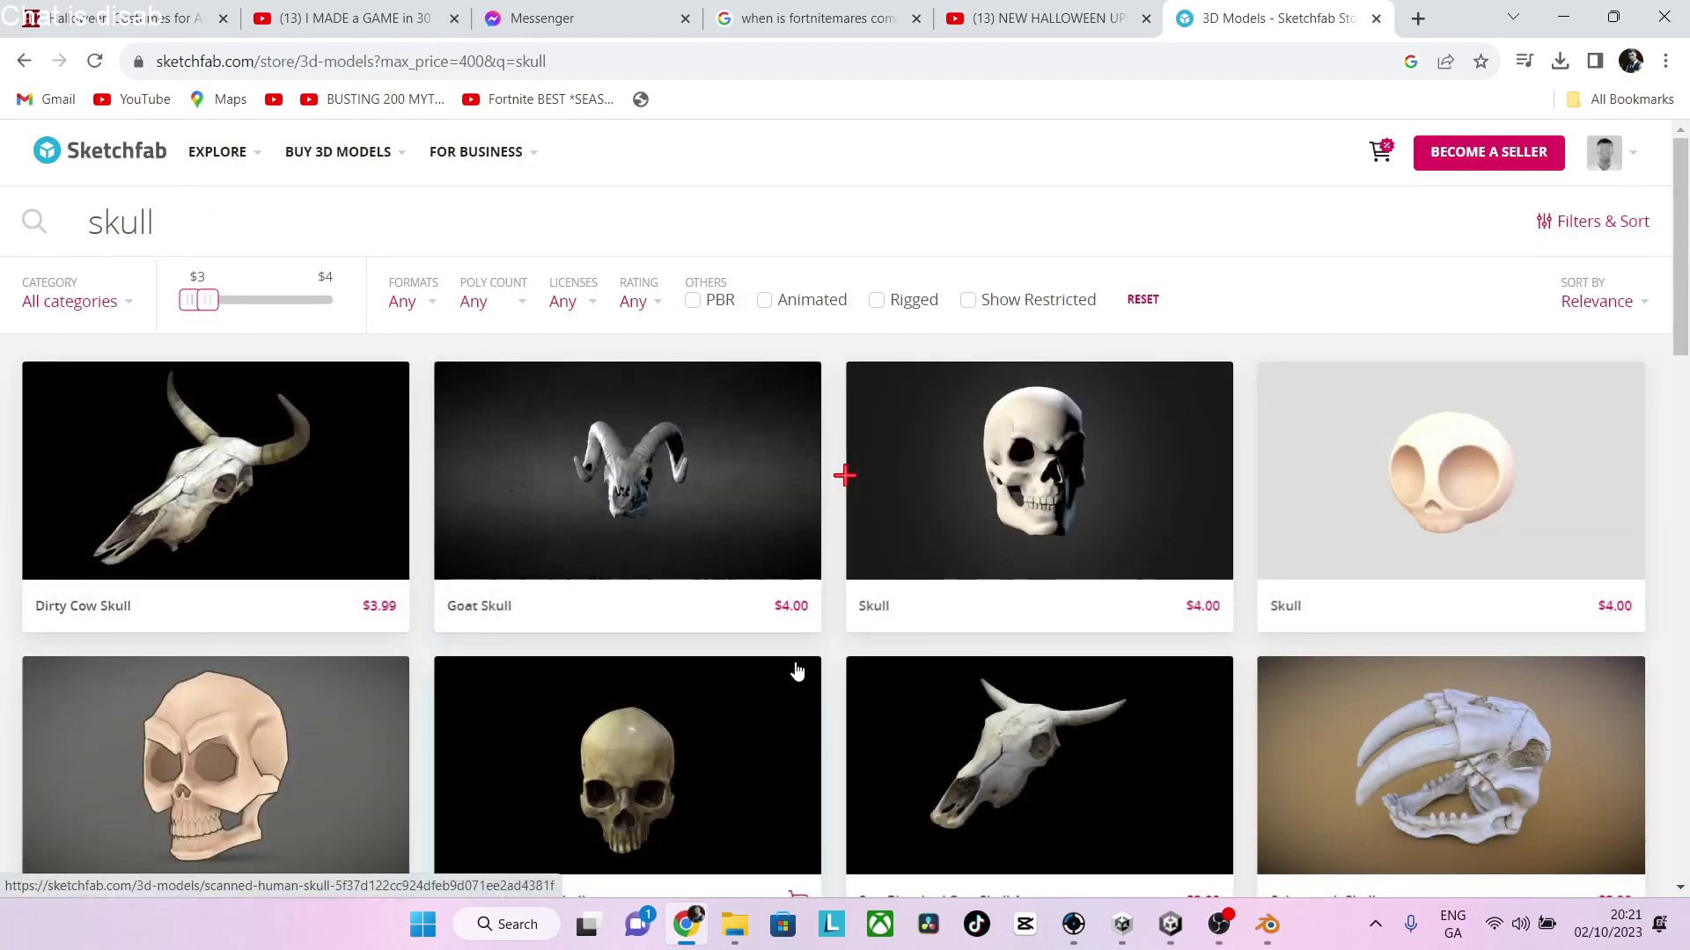
scroll(797, 672, "down", 8)
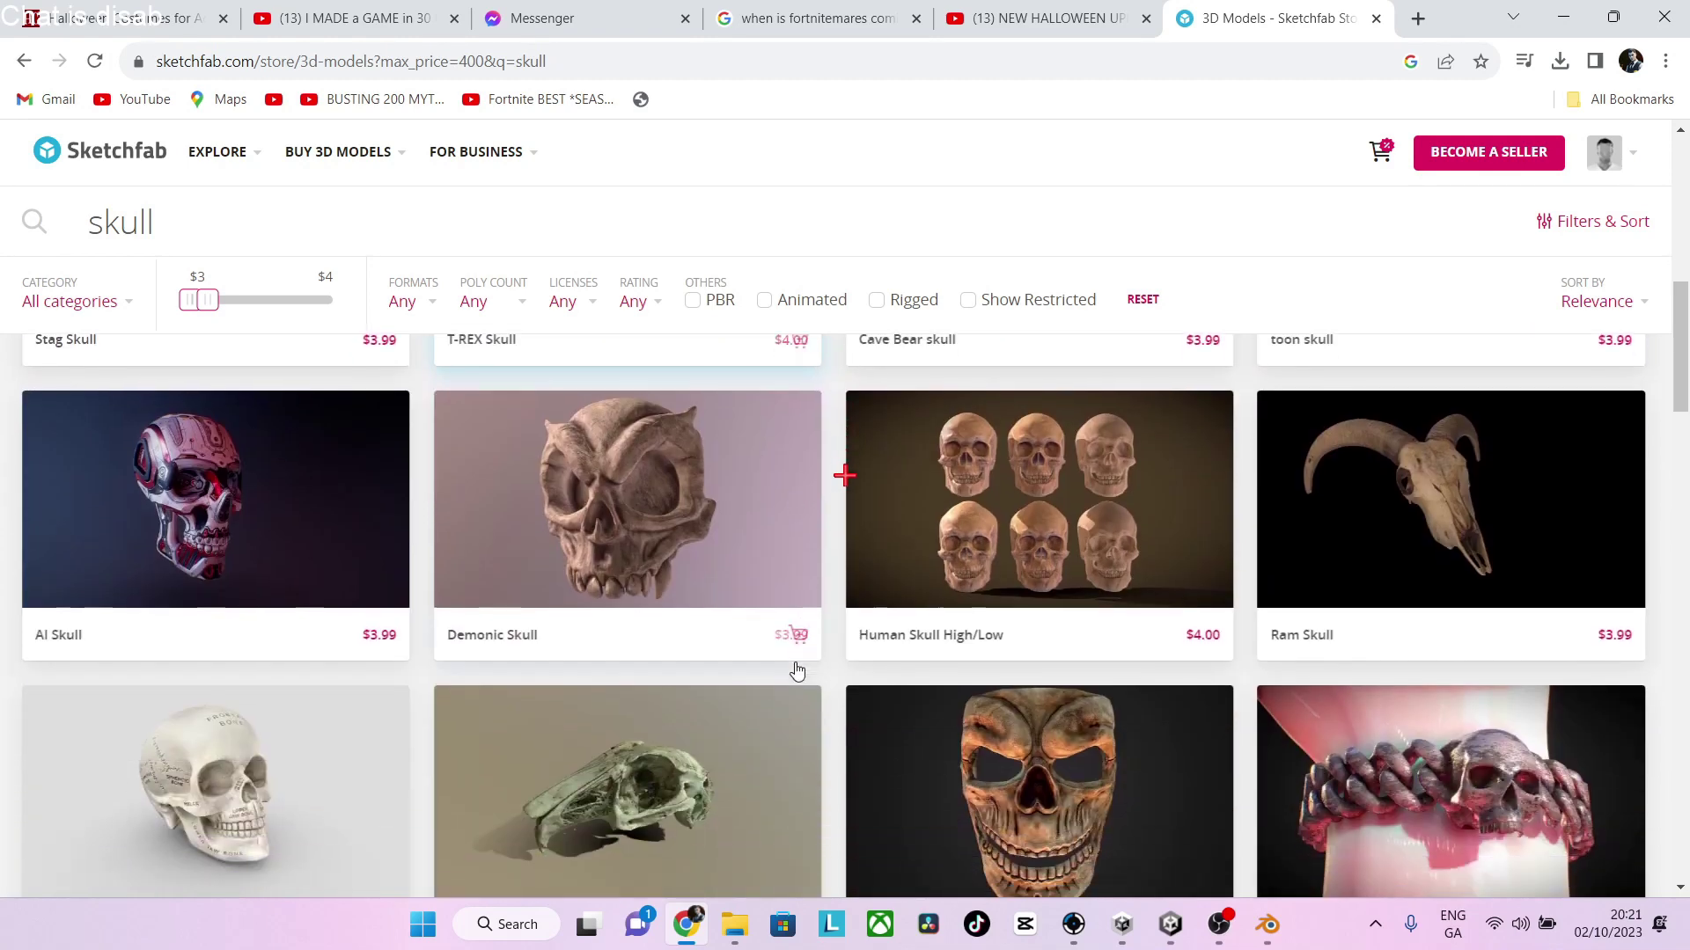
scroll(797, 672, "up", 1)
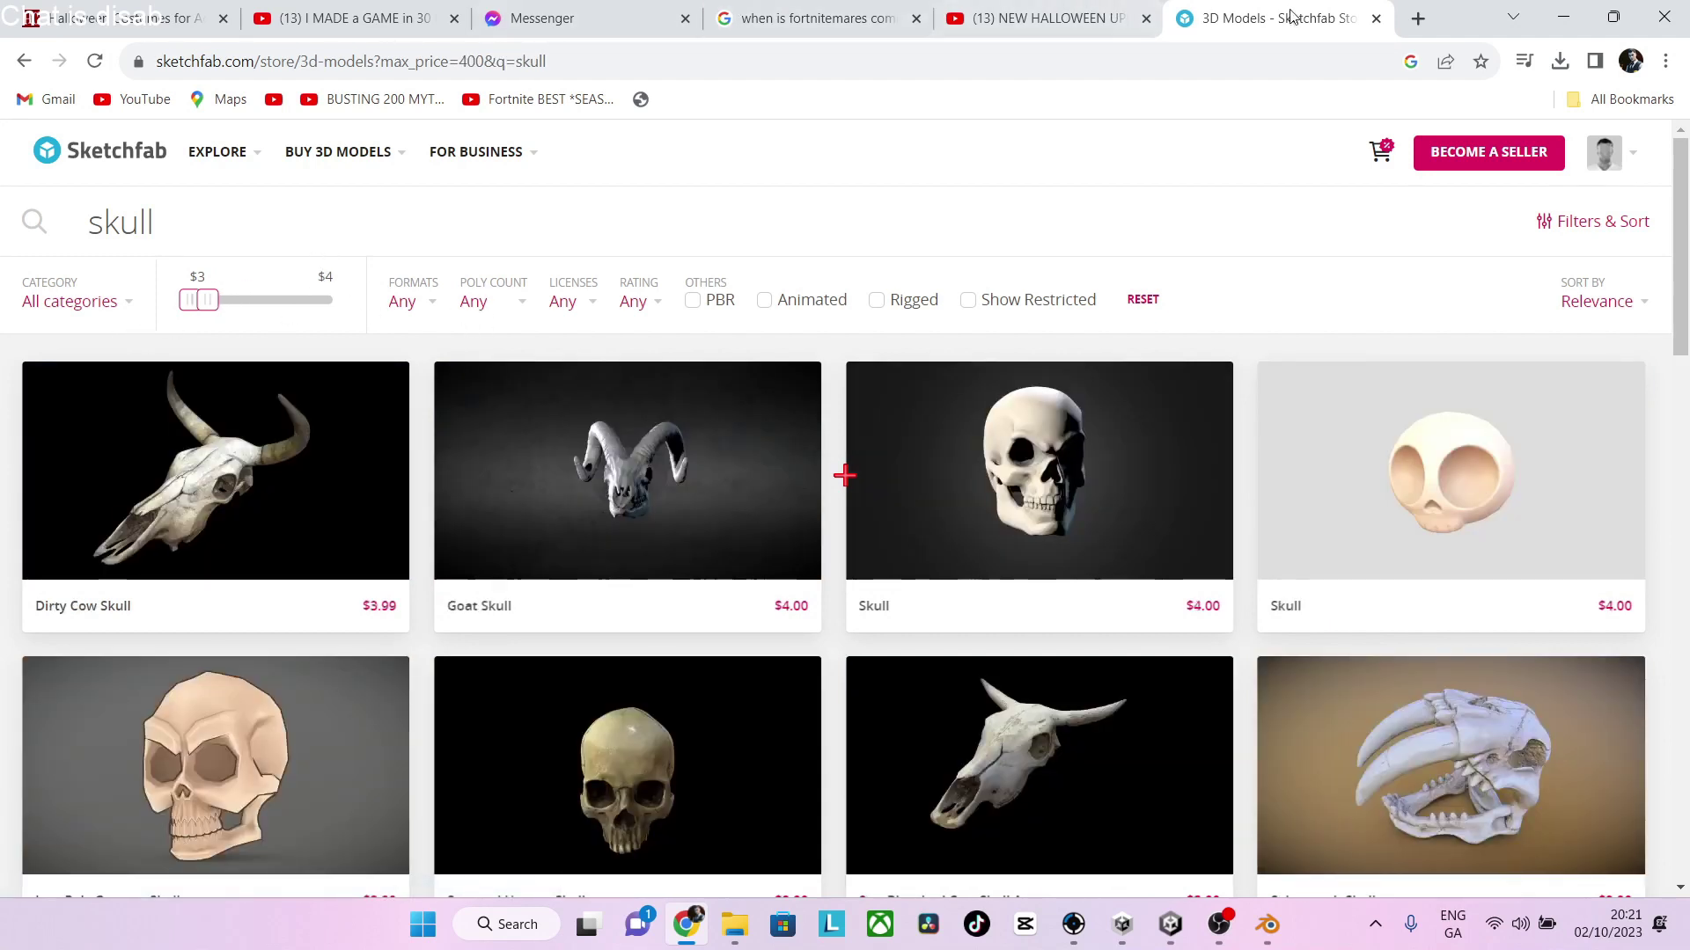
Search Google for "skull 3d model" in a new tab and open the Free3D page of free skull models
left_click(1409, 10)
type("skul")
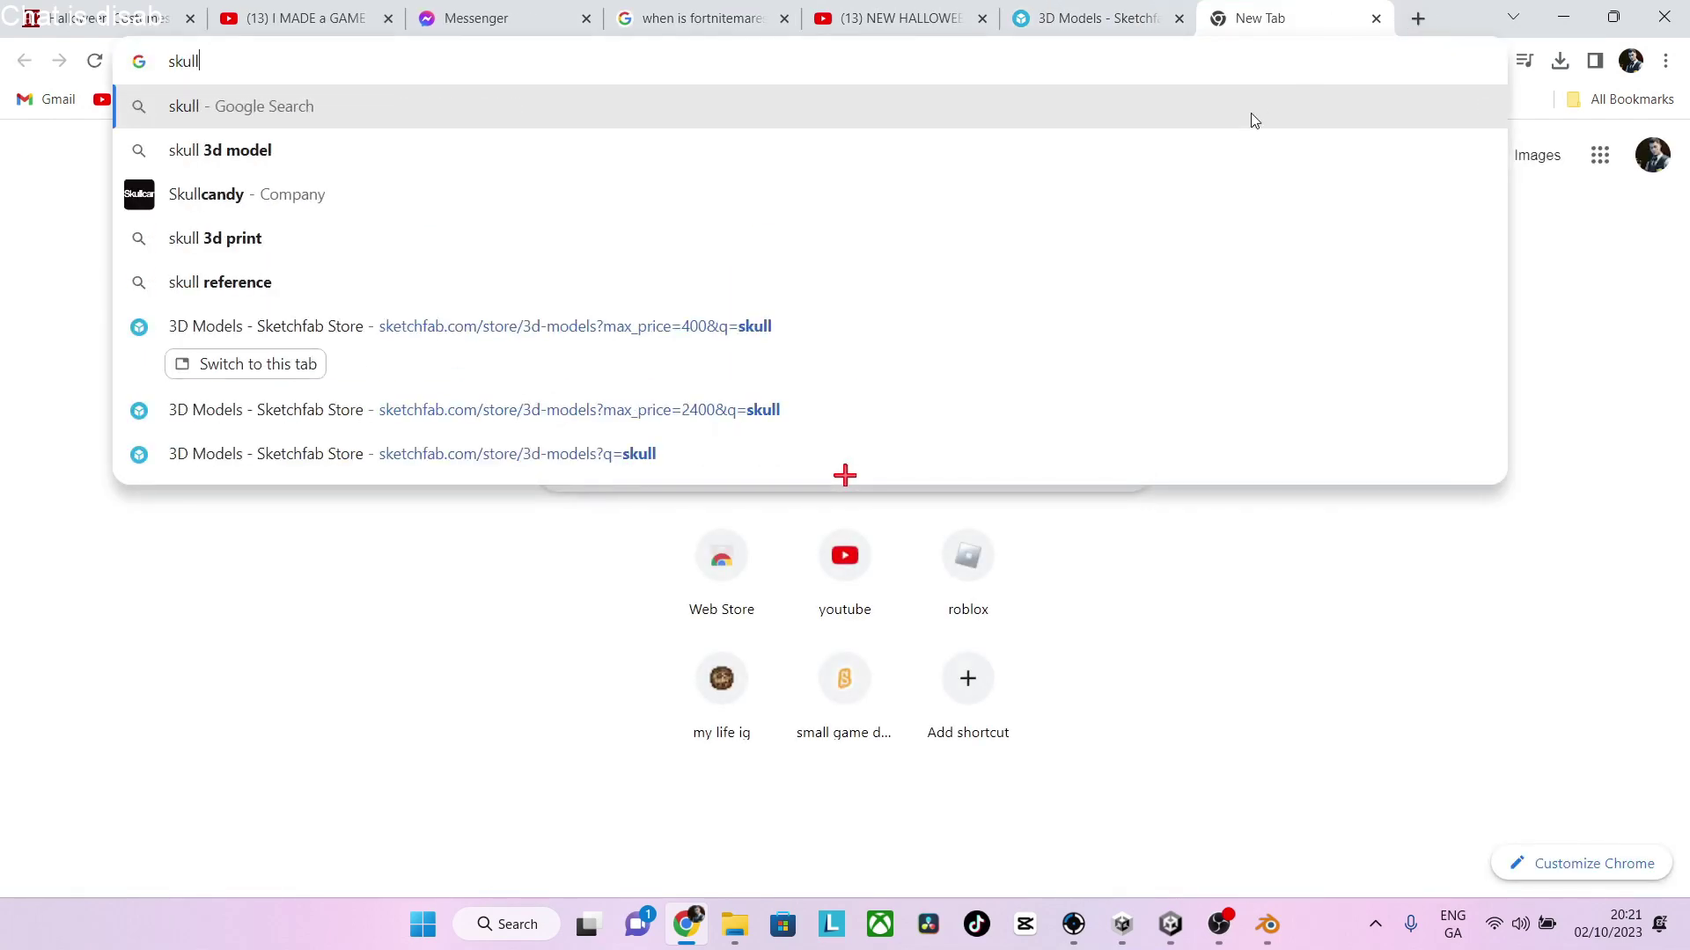
type("l")
left_click(1204, 149)
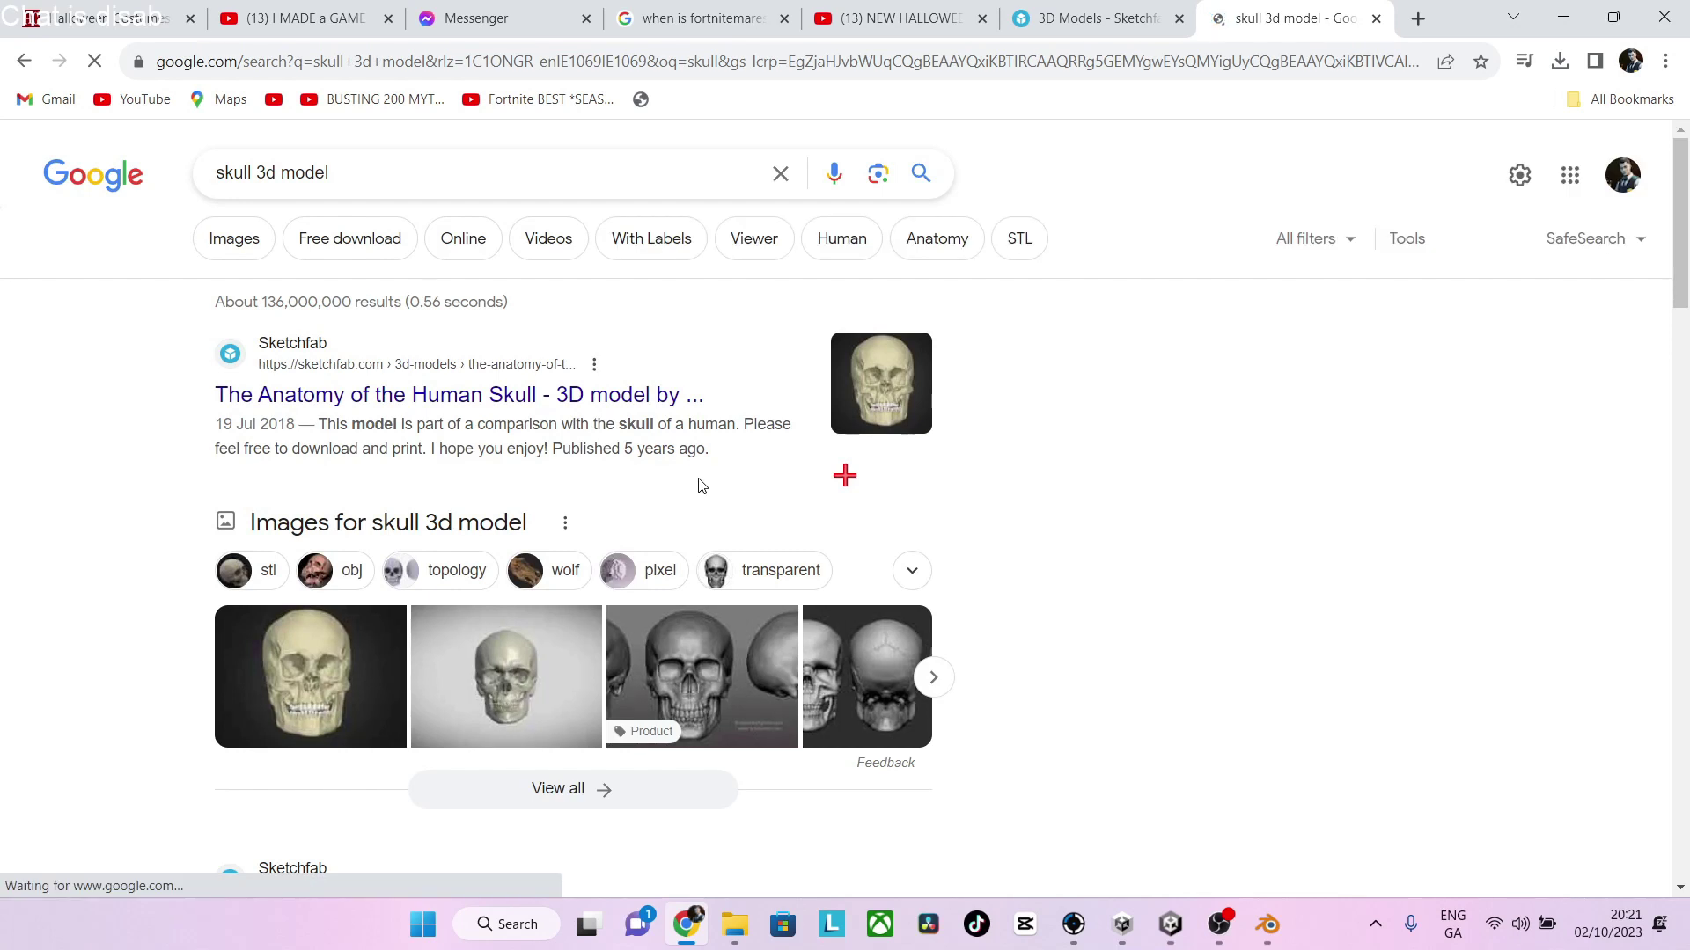
scroll(558, 430, "down", 5)
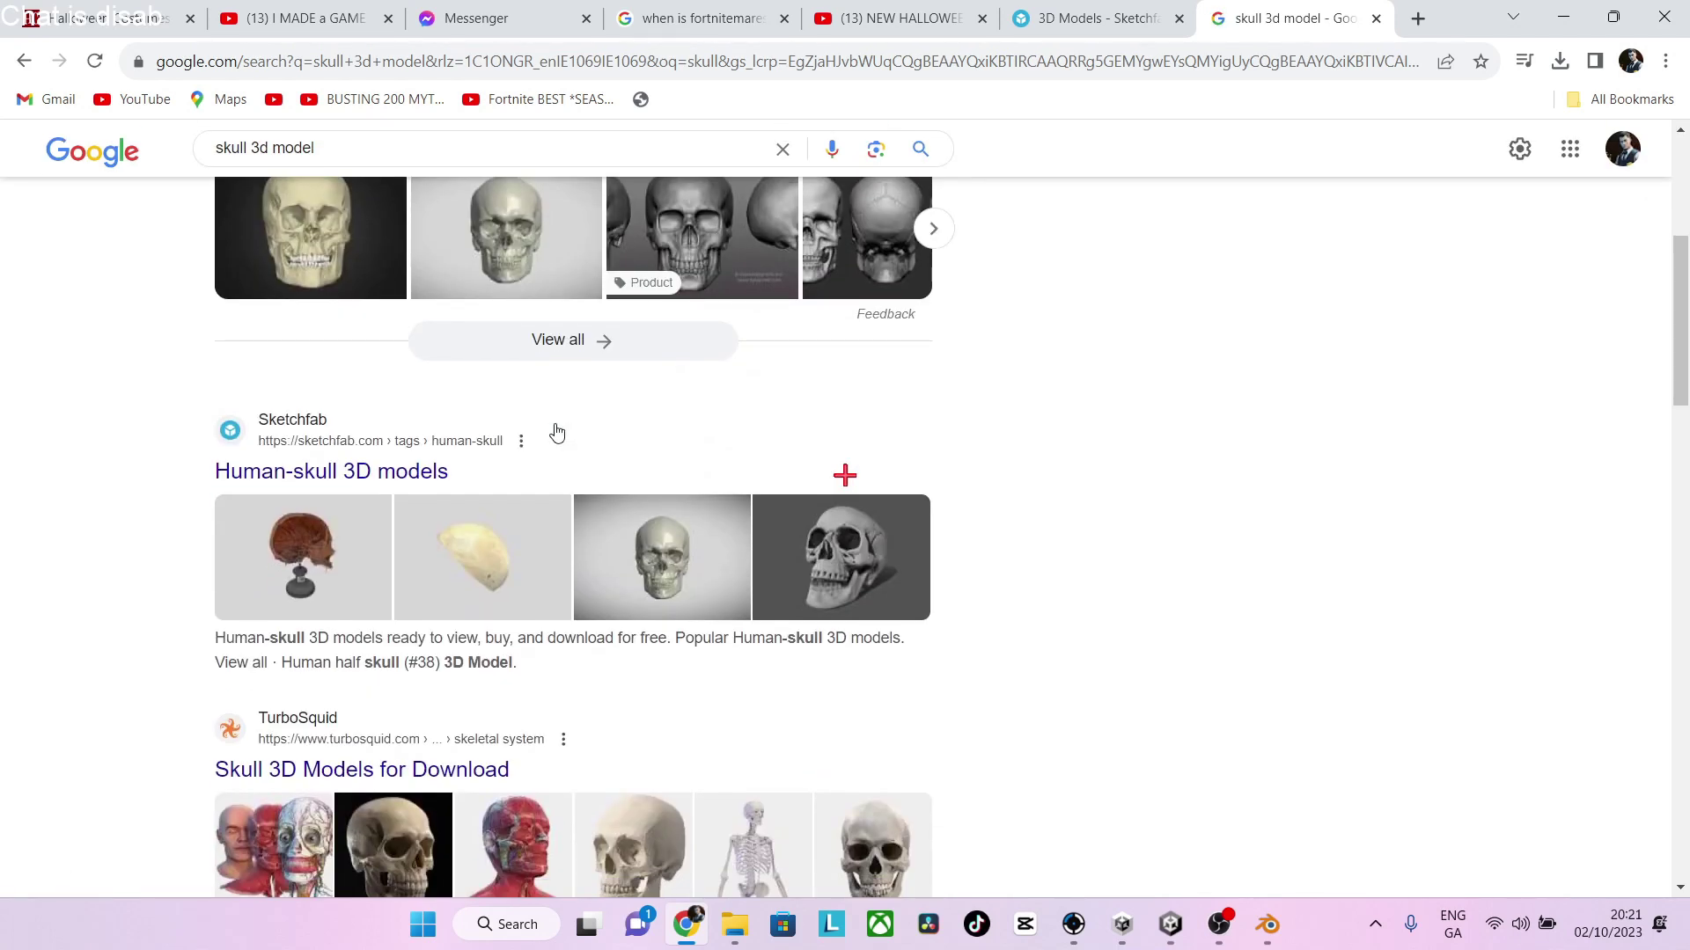
scroll(556, 430, "down", 1)
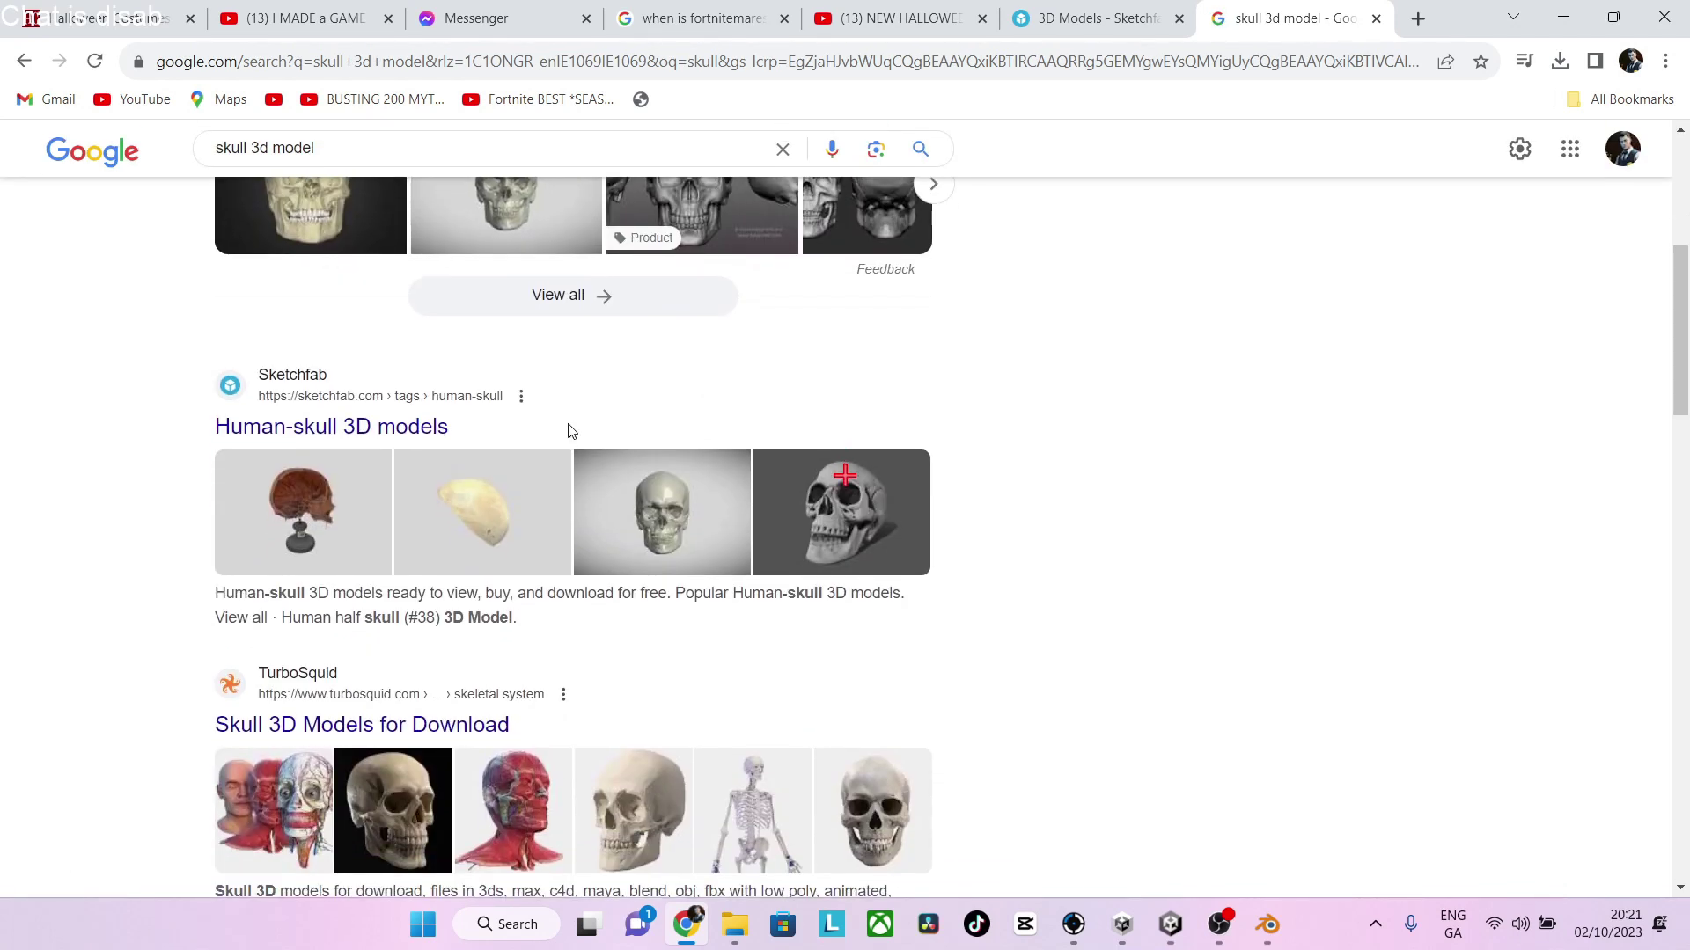
scroll(1056, 545, "down", 2)
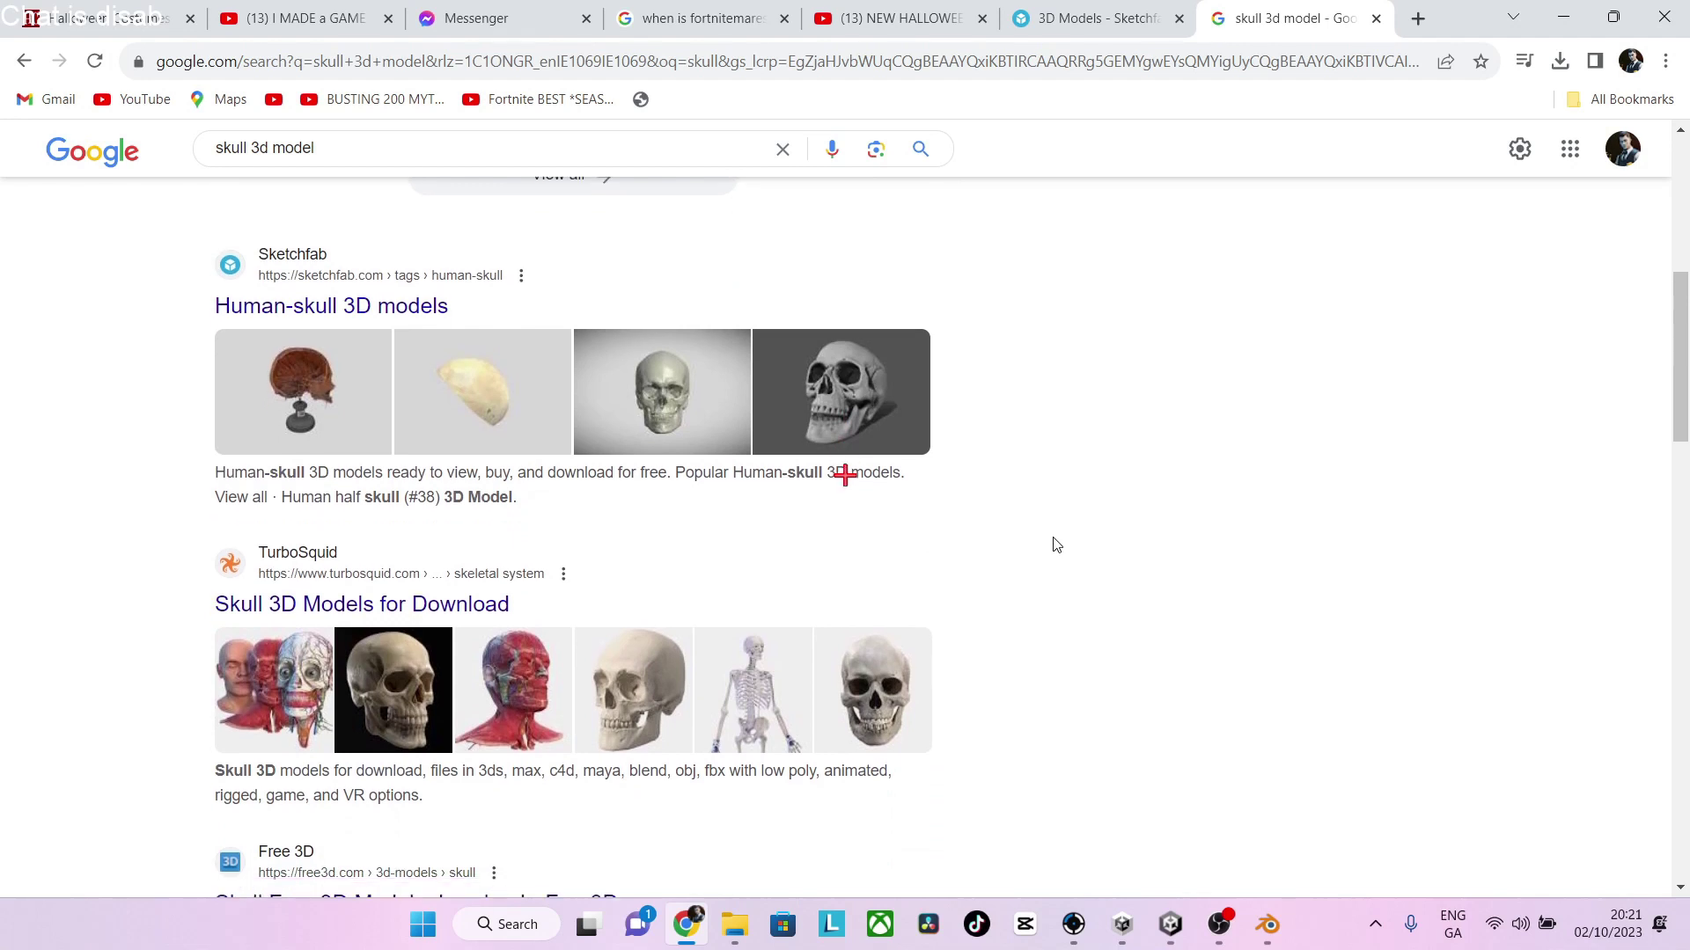
scroll(462, 596, "down", 2)
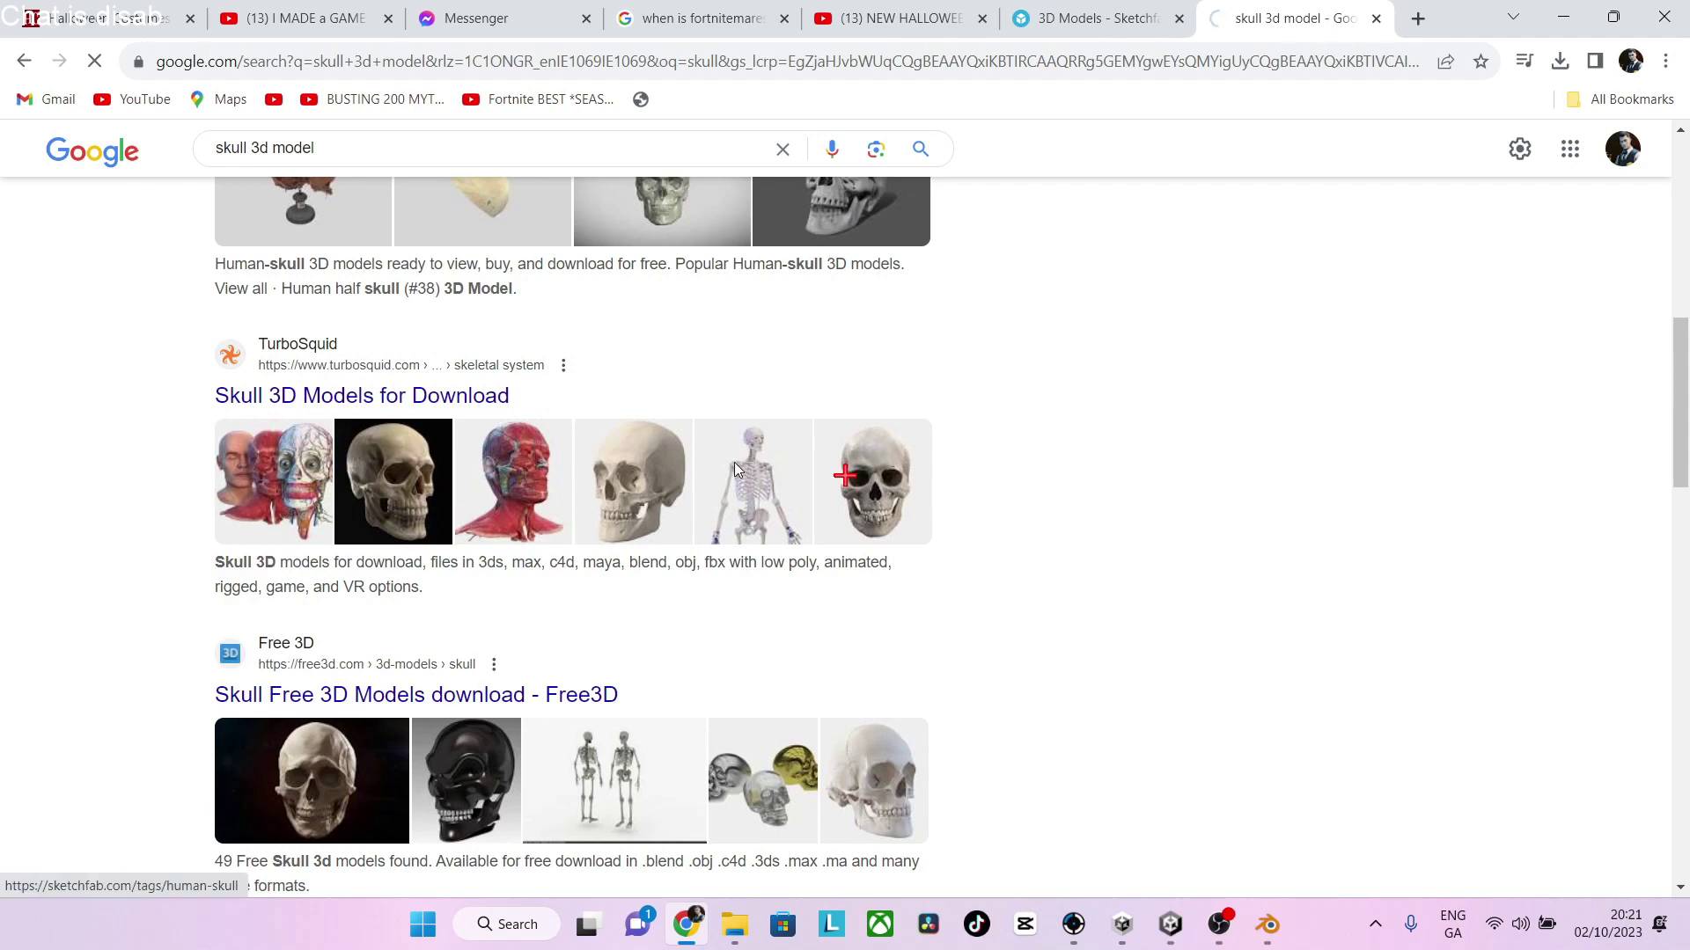
scroll(729, 711, "down", 4)
Look through Free3D's skull models for a free one that suits the Halloween scene
mouse_move(1234, 947)
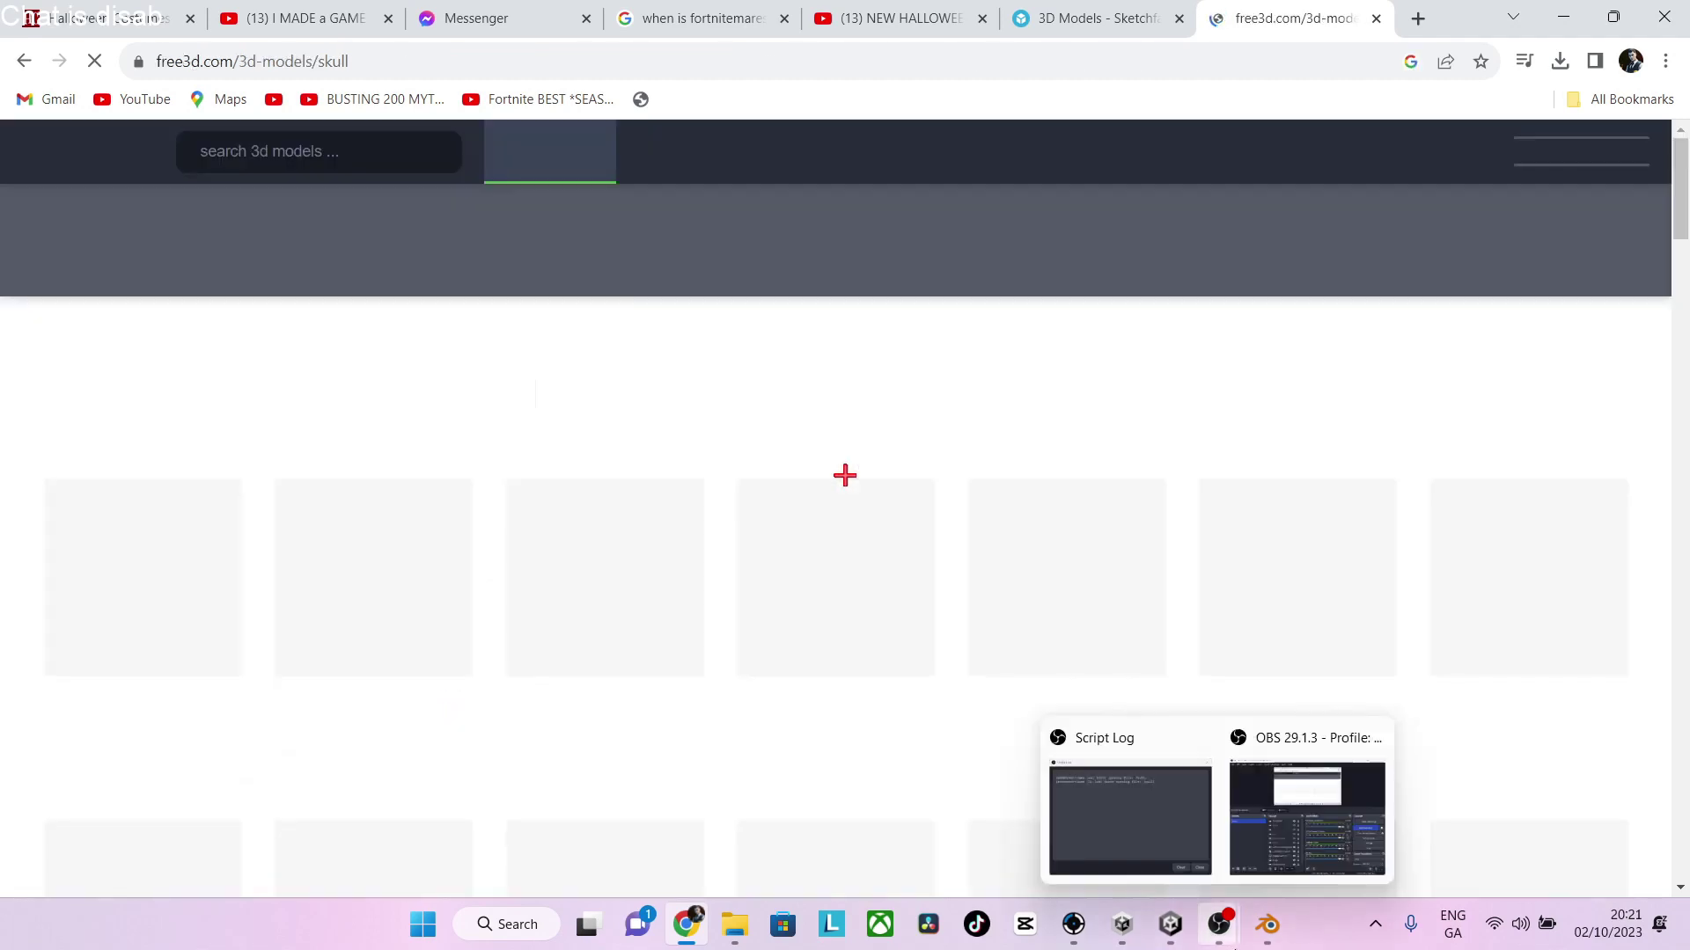
scroll(902, 669, "down", 1)
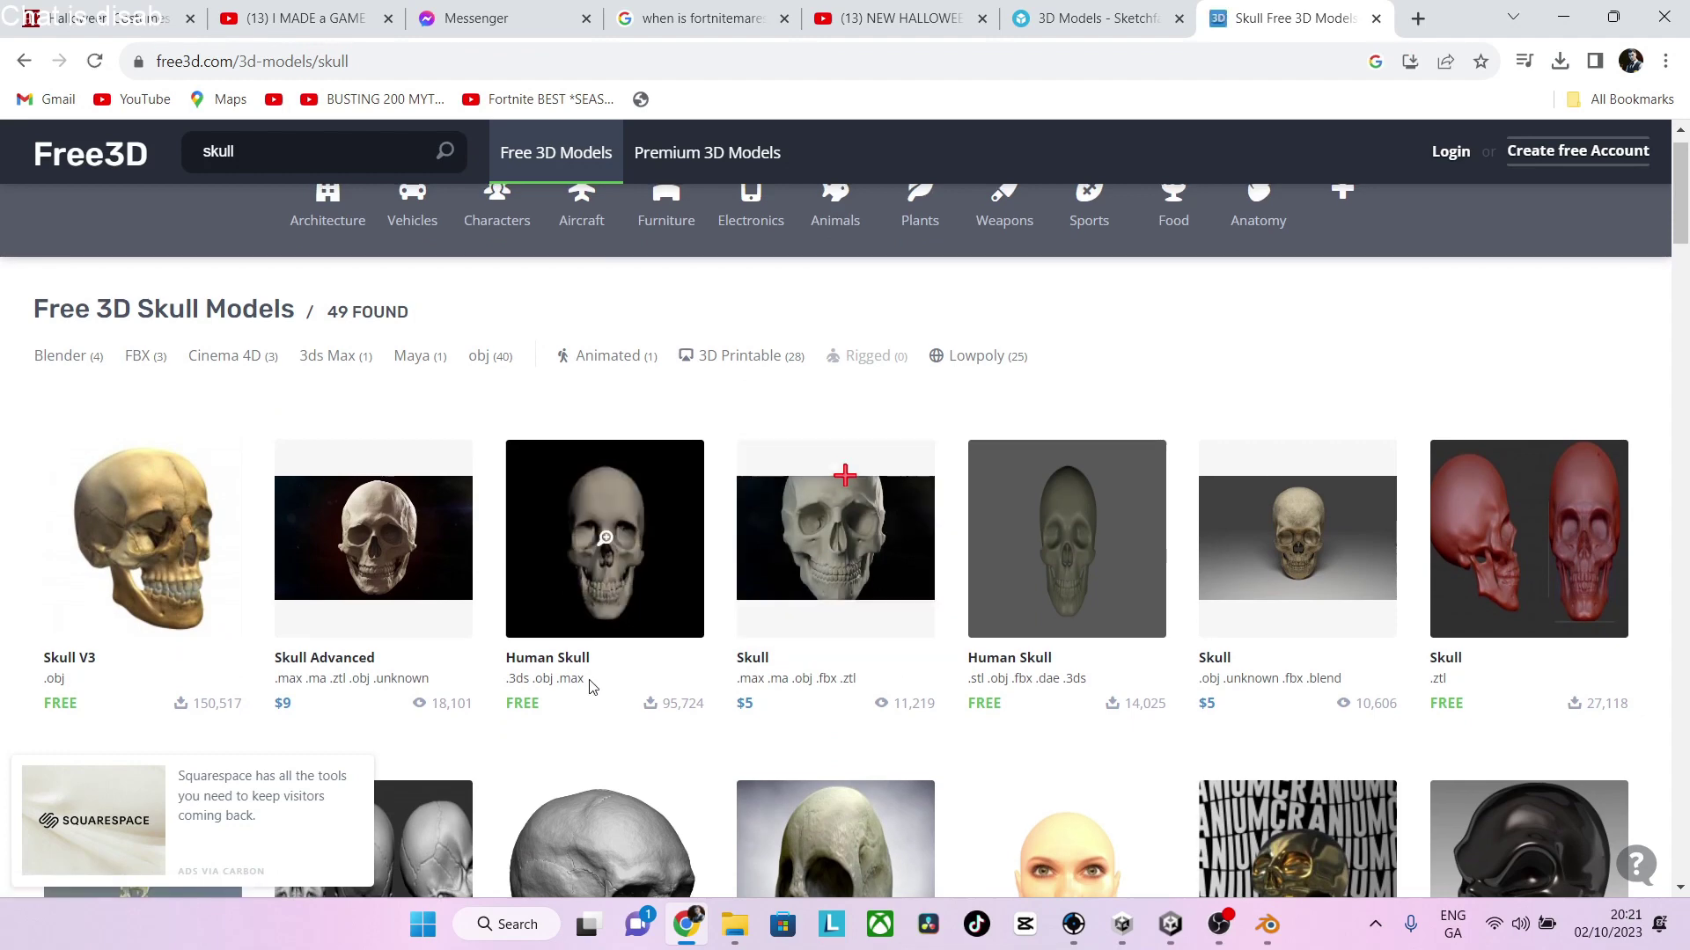
scroll(636, 661, "down", 7)
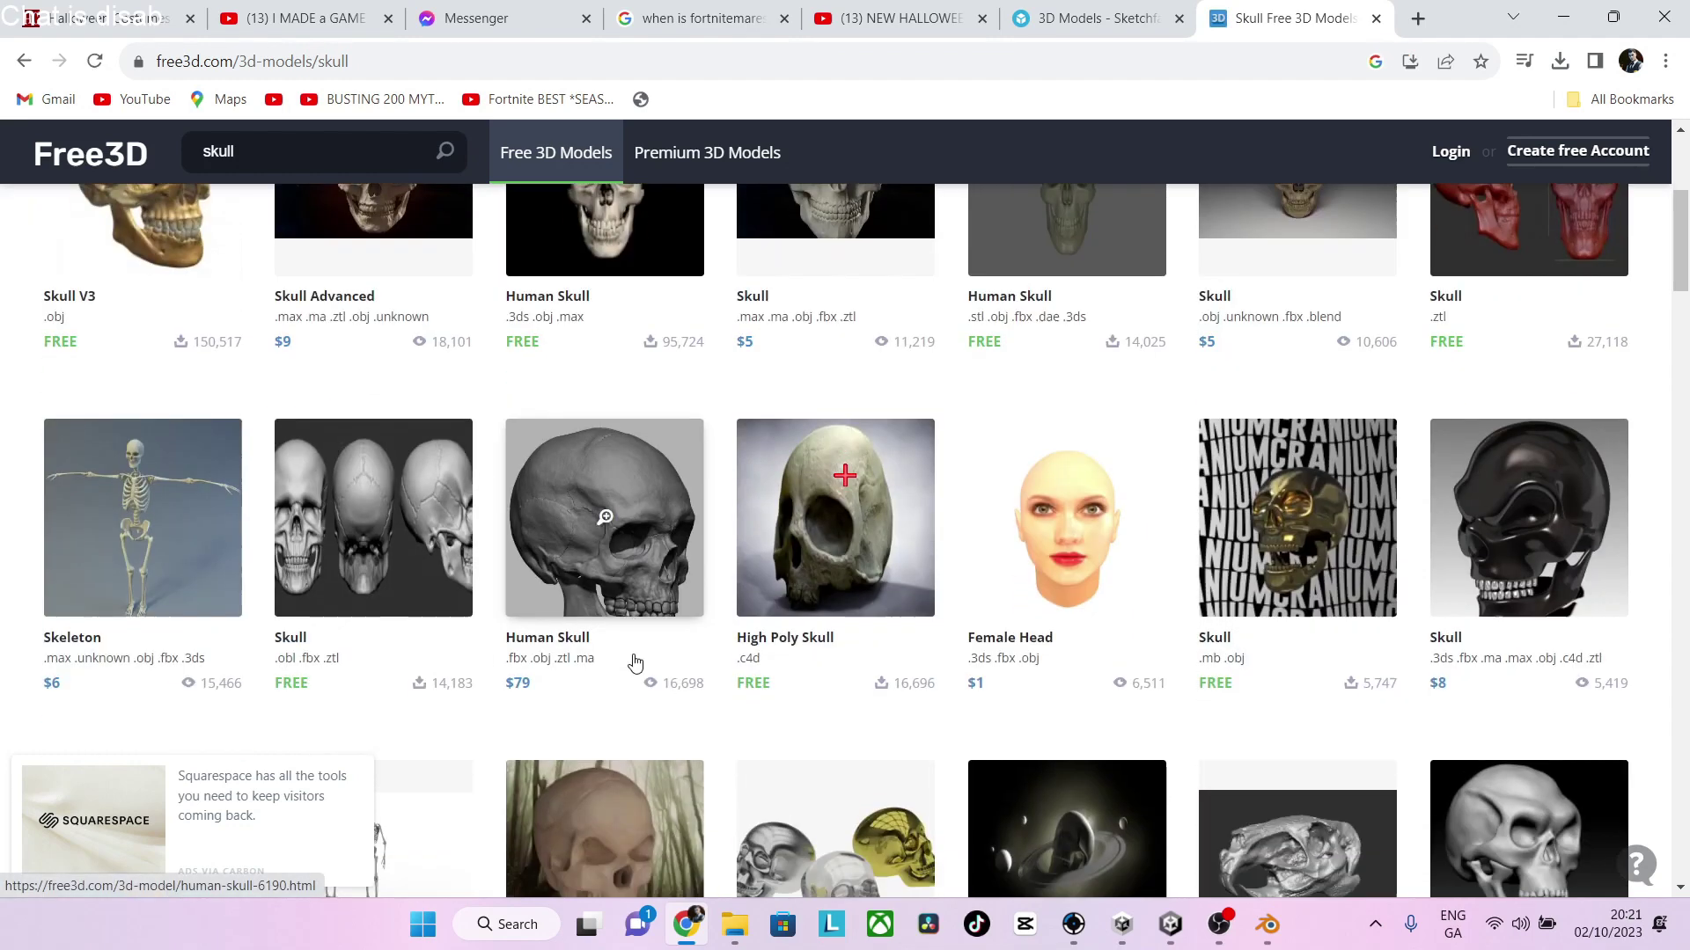
scroll(633, 657, "down", 4)
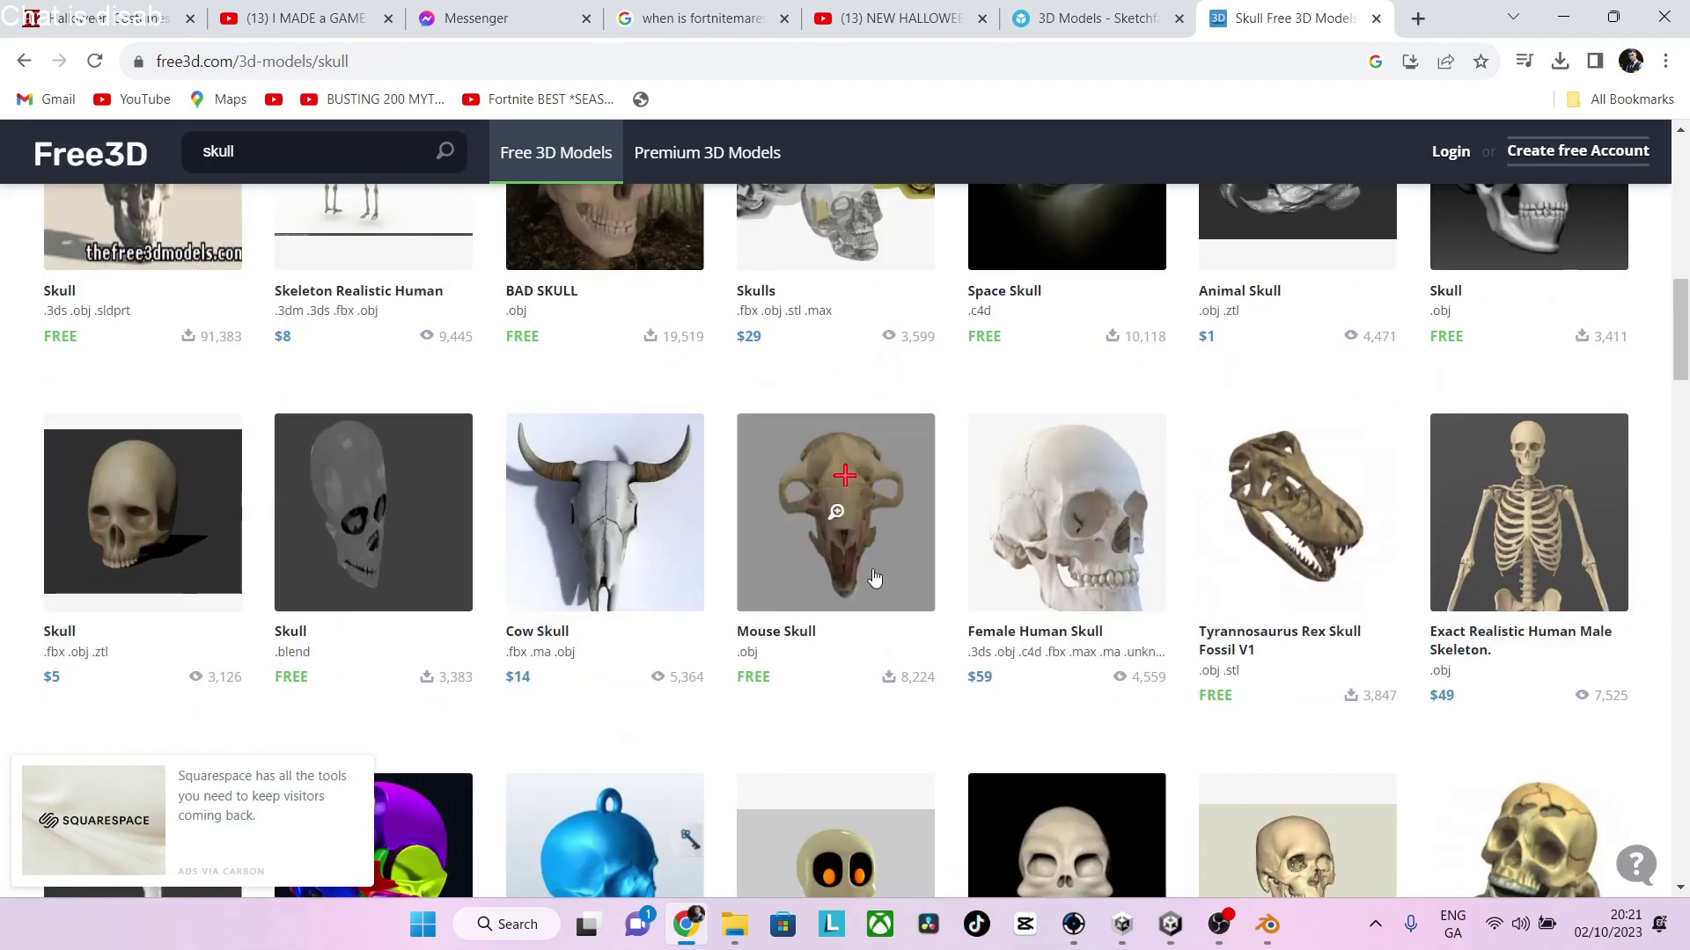
scroll(1035, 565, "up", 1)
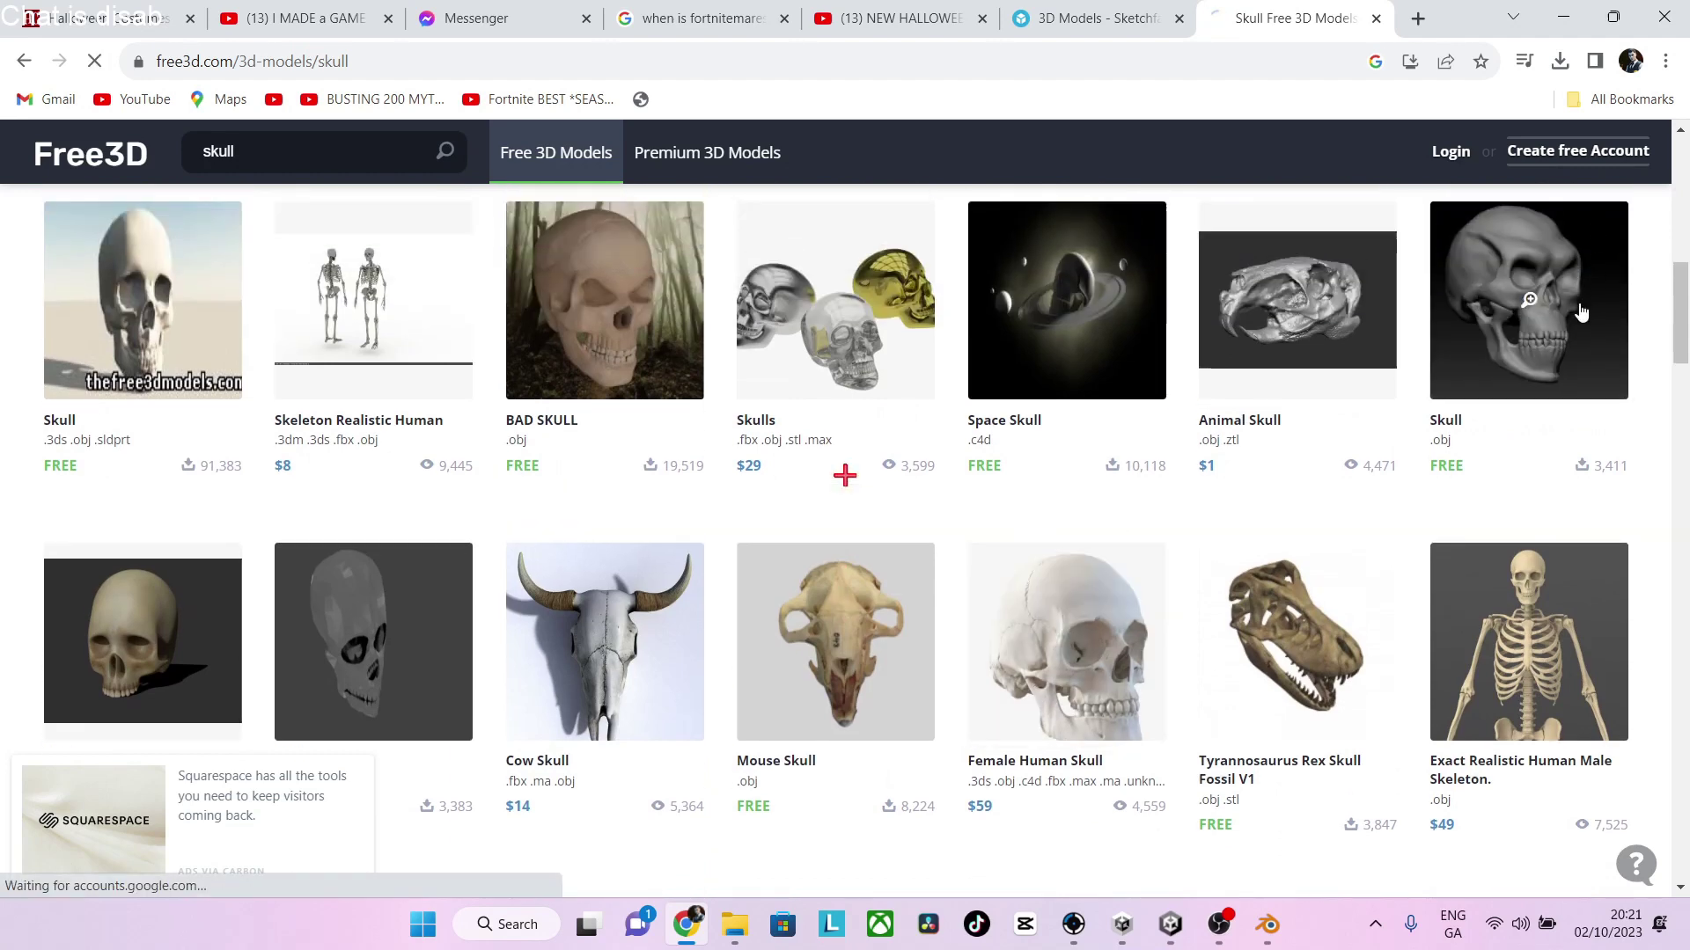
Open the free grey .obj Skull beside the Animal Skull, download 53-skull.rar and switch to Unity
left_click(1582, 312)
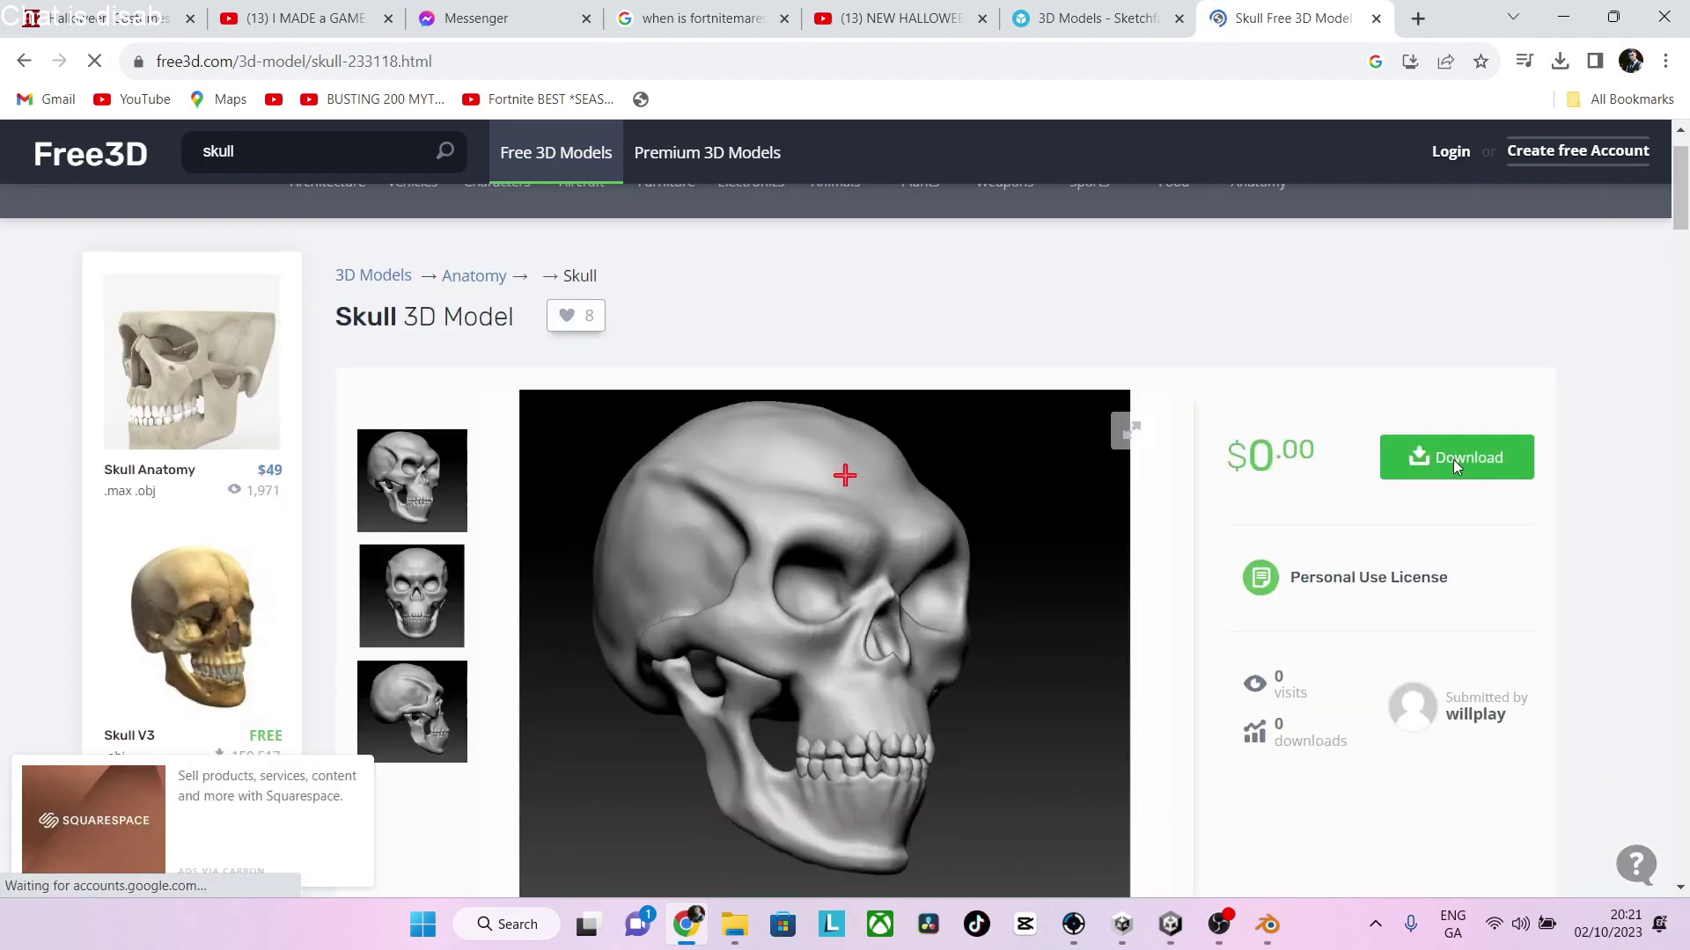
left_click(1454, 459)
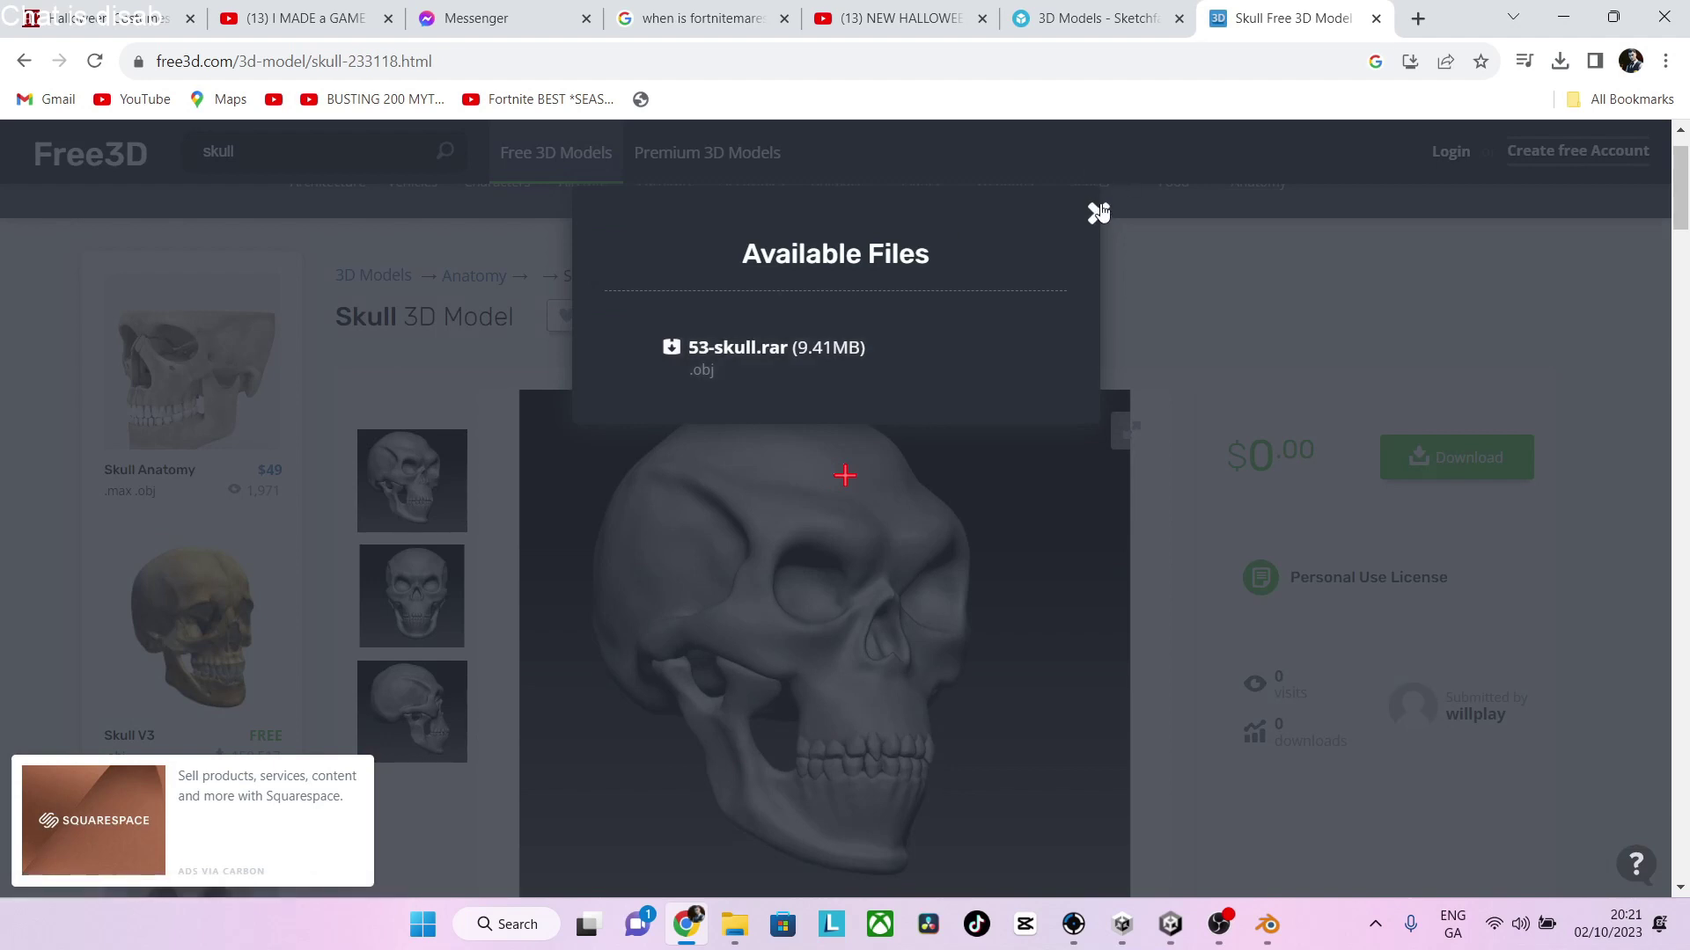
left_click_drag(1100, 216, 1004, 341)
left_click(1002, 341)
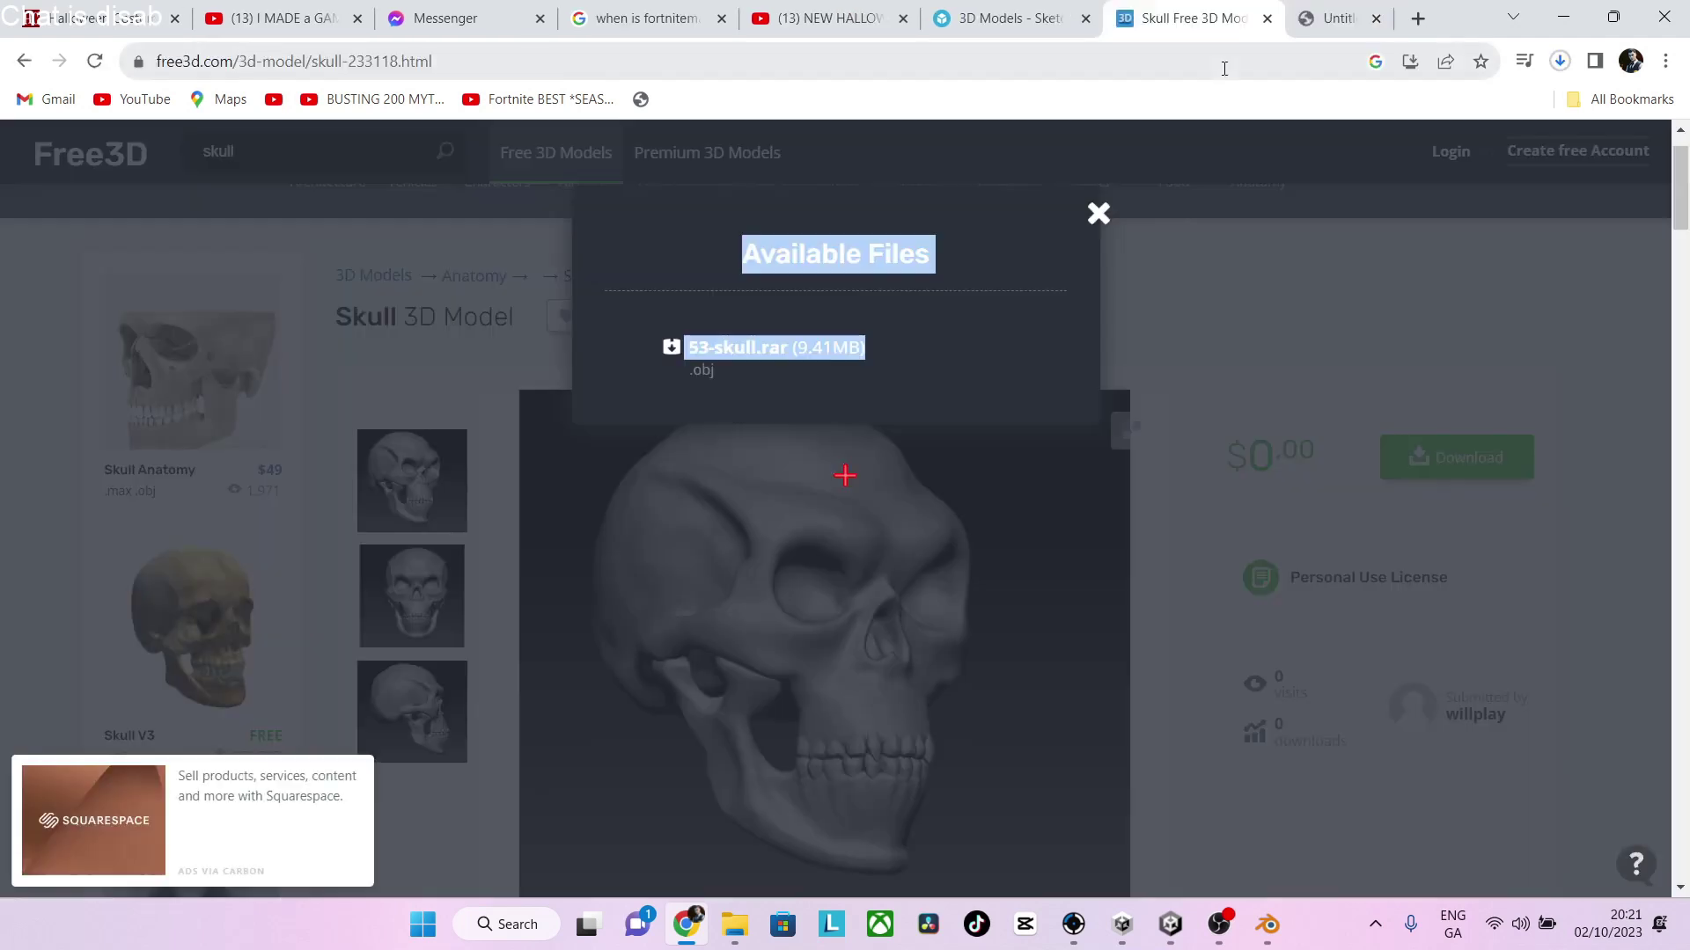
left_click(1186, 928)
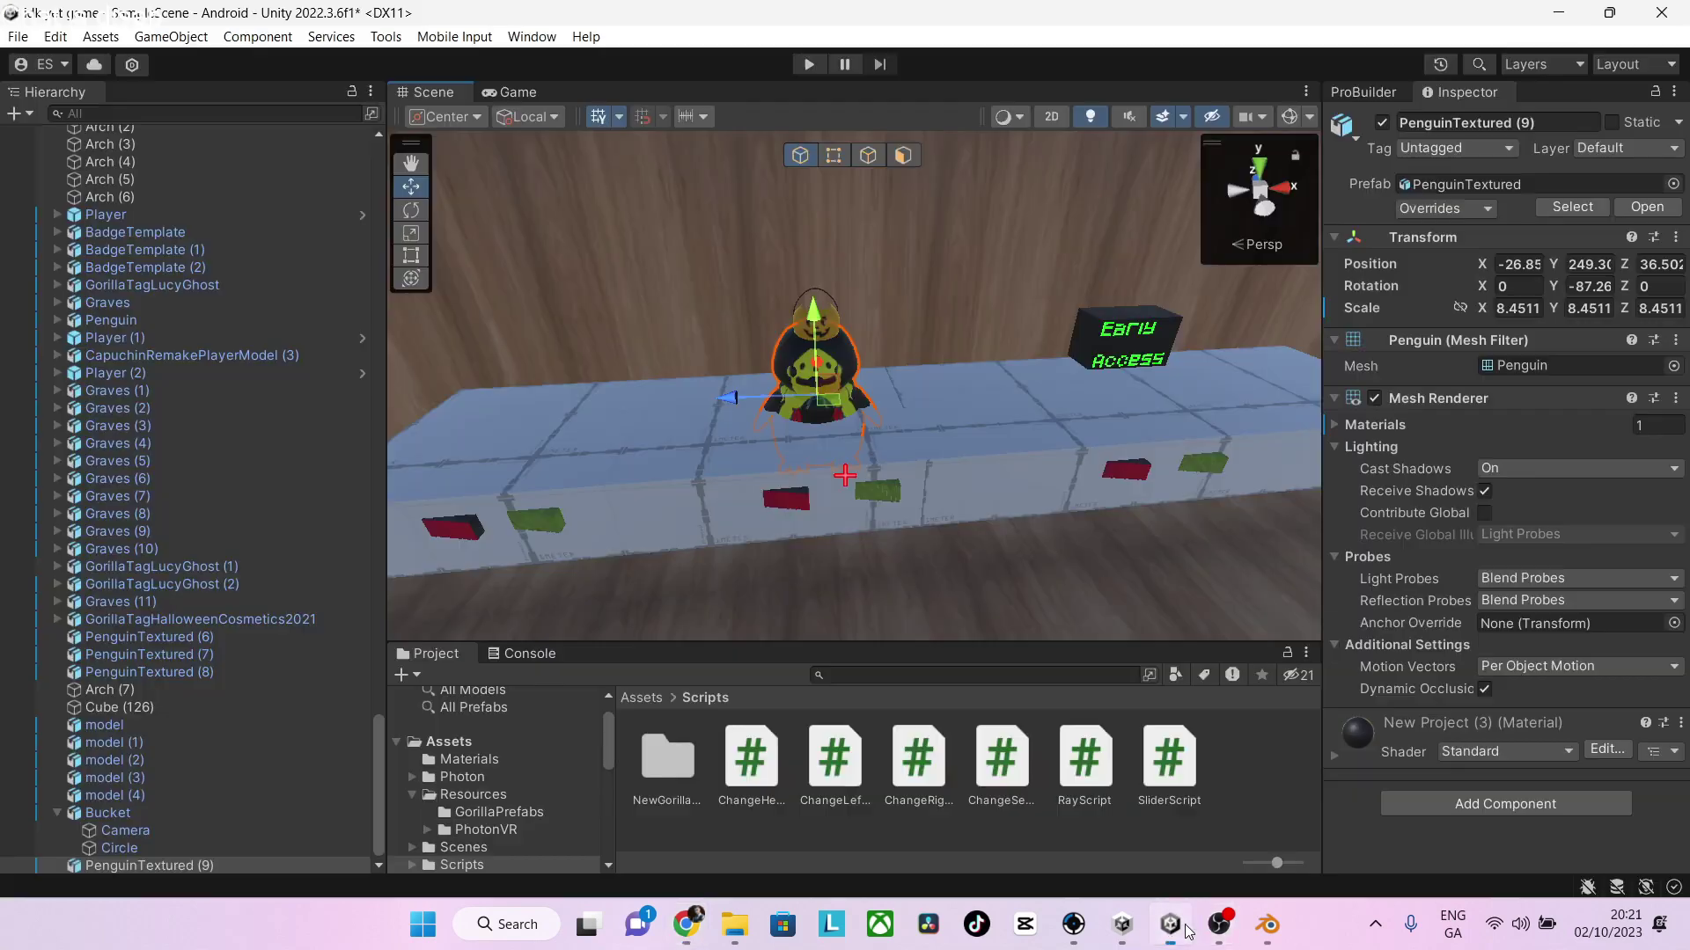
Look for the downloaded skull in the Downloads folder of Unity's asset import dialog, then check the recent downloads in Chrome
right_click(1227, 785)
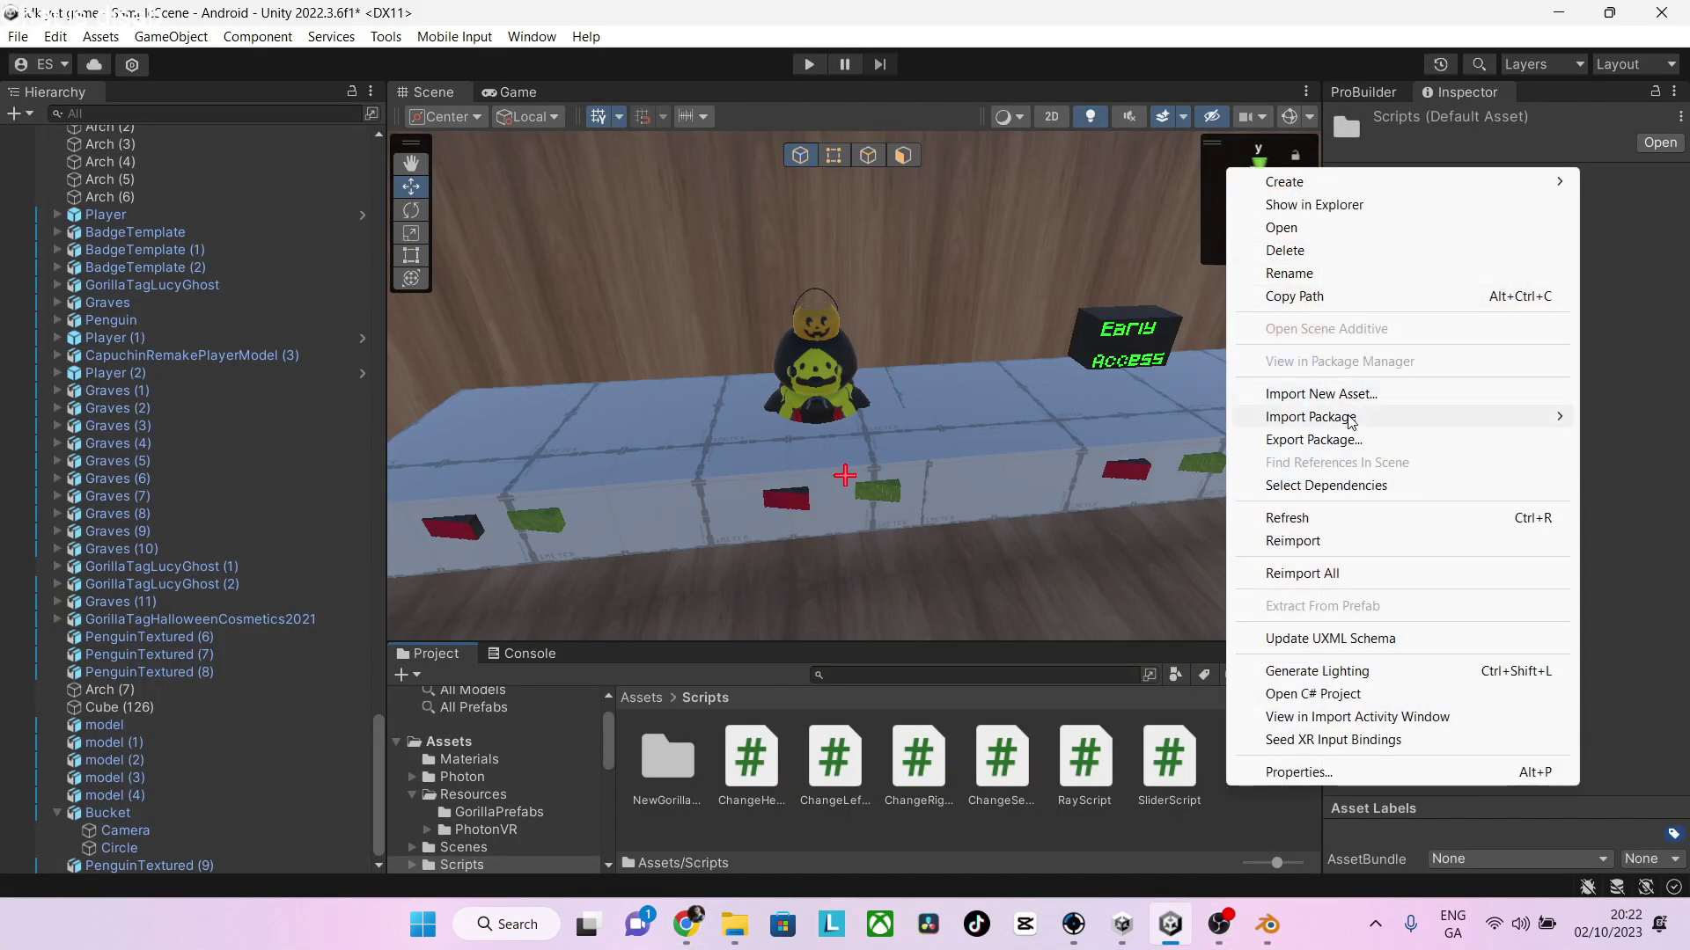
left_click(1320, 394)
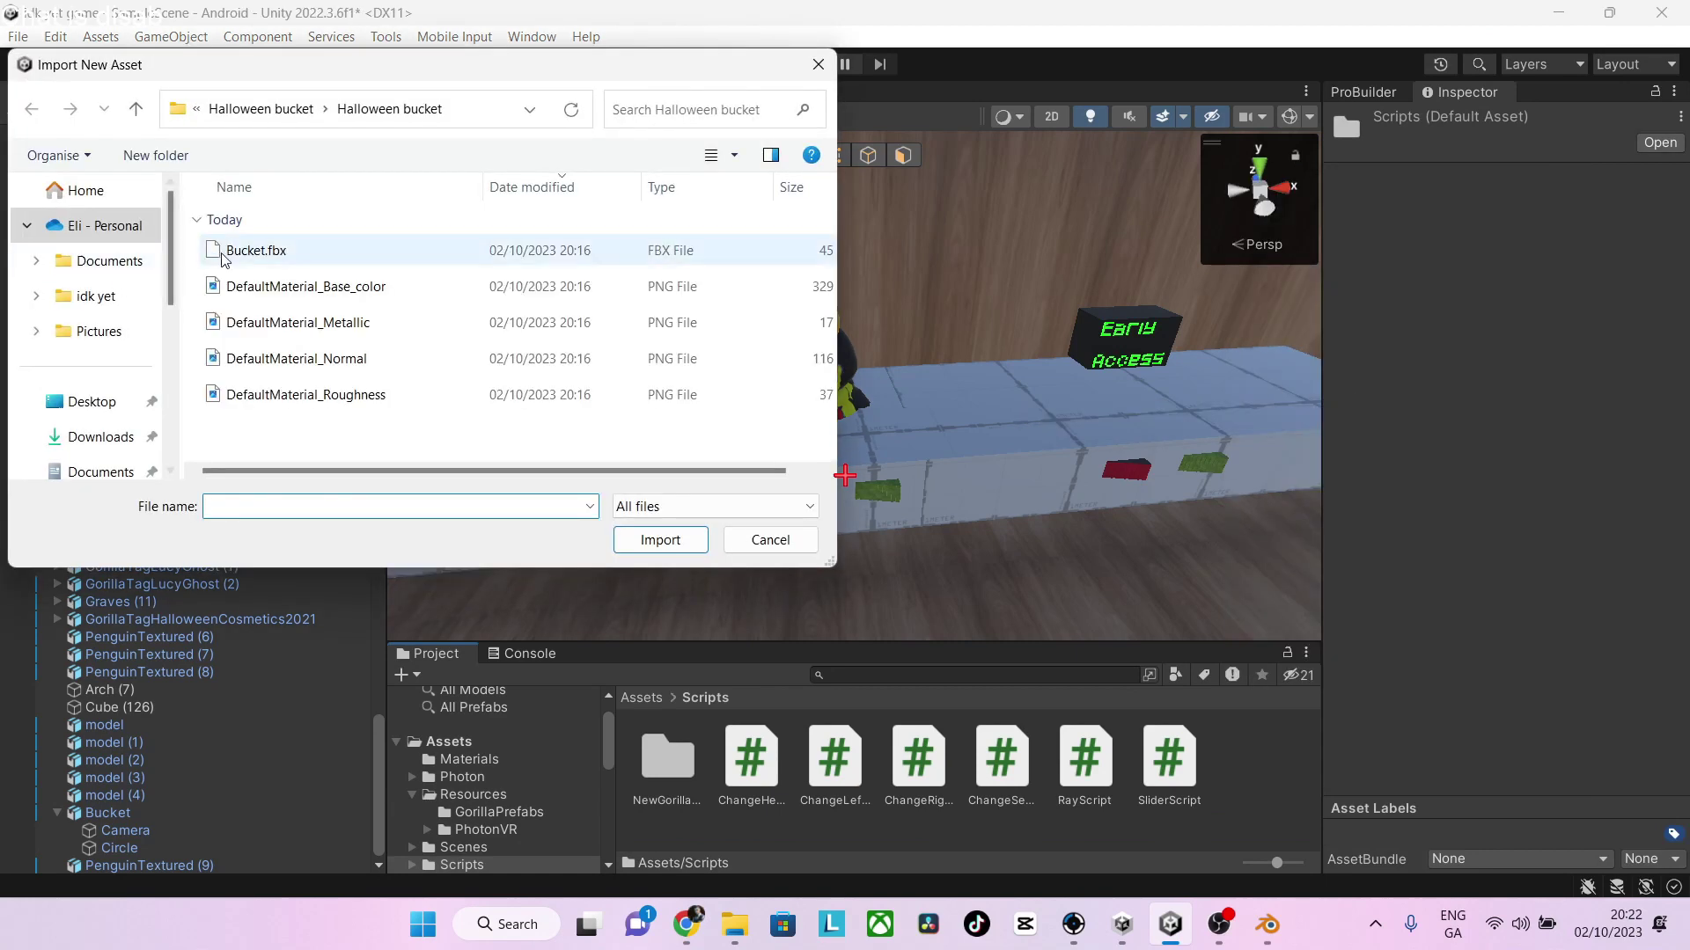
left_click(100, 437)
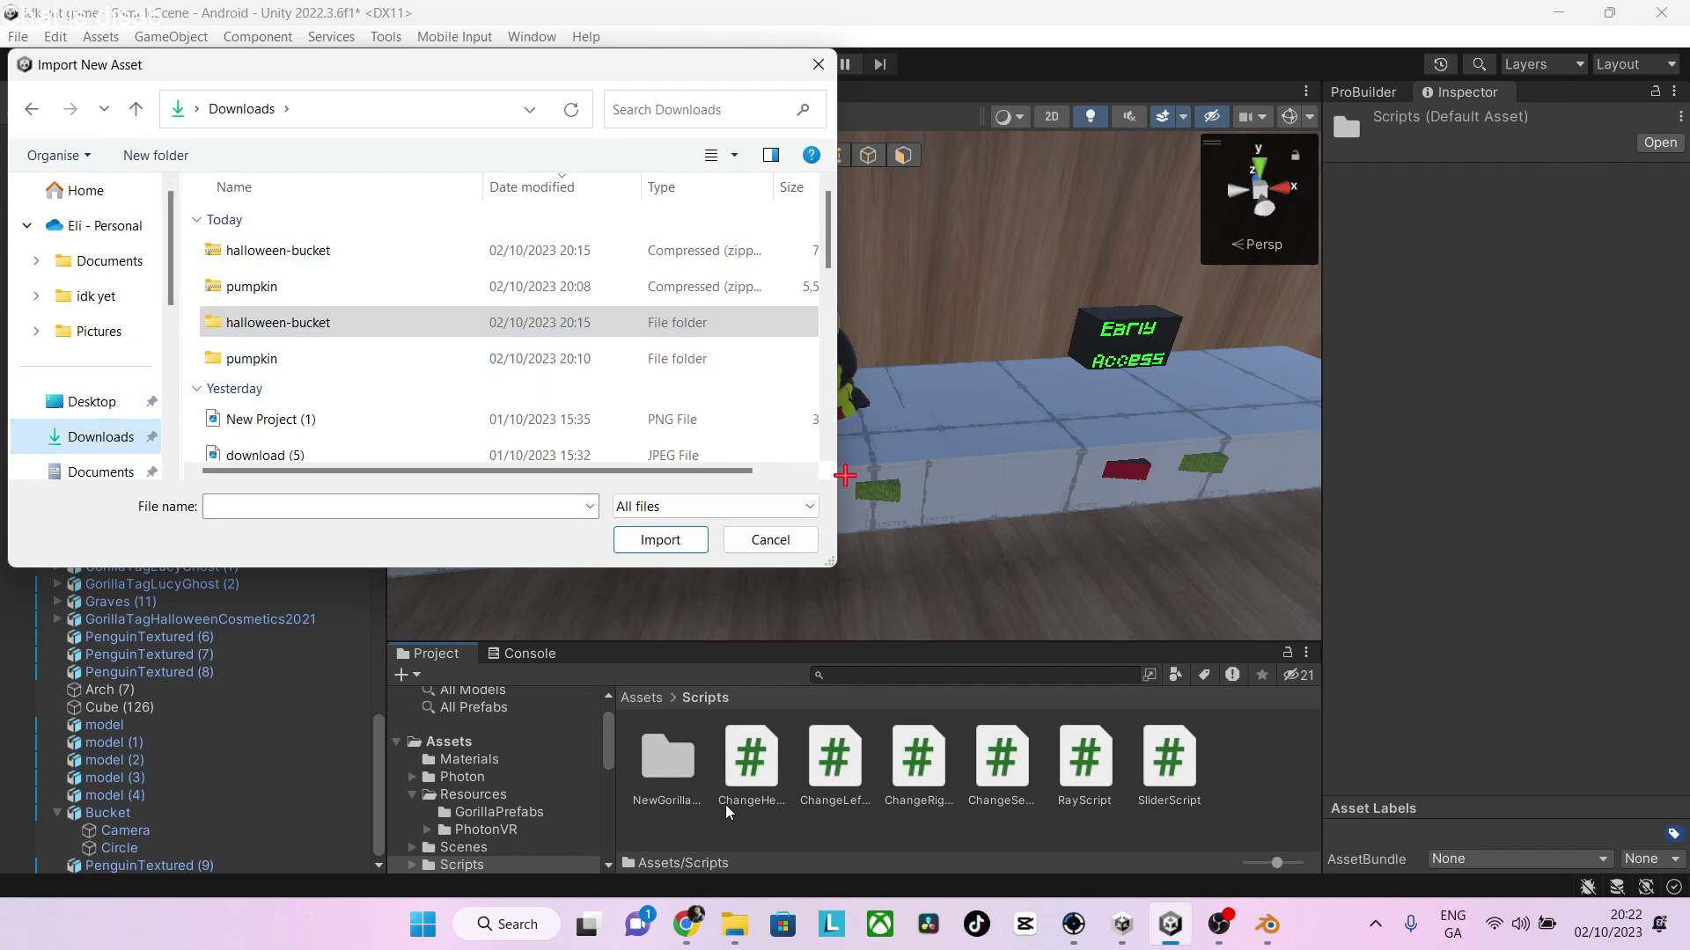
left_click(701, 939)
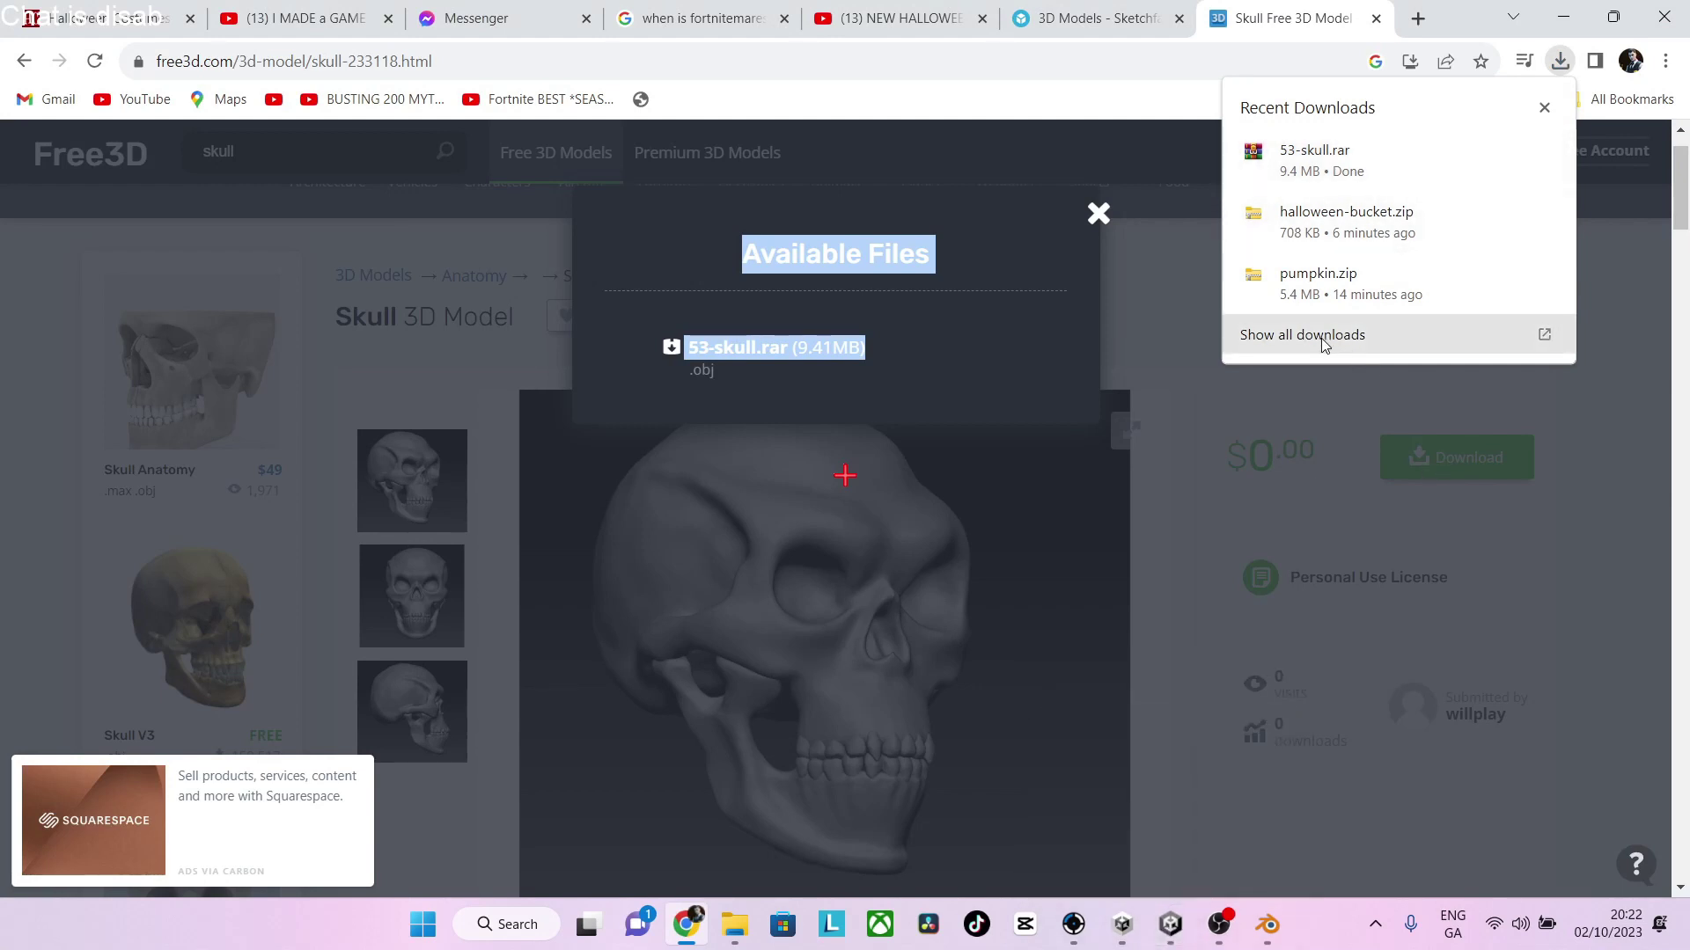
left_click(1269, 464)
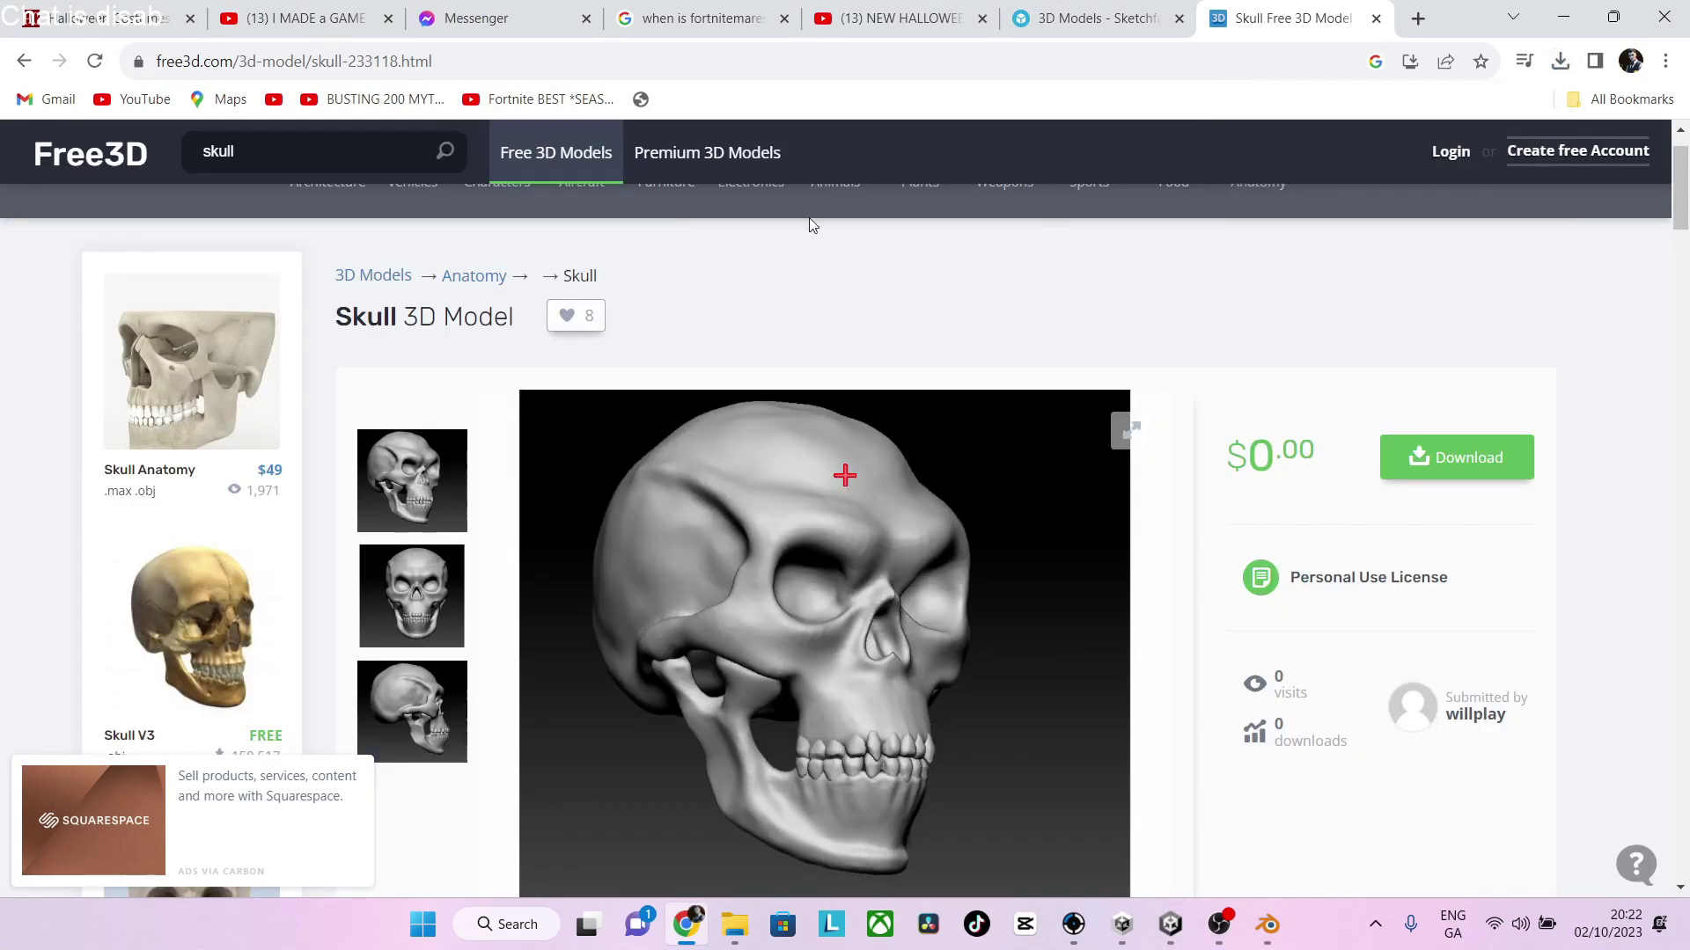
Leave the Free3D skull page and look through Sketchfab's skull models priced up to $4 for a suitable one
left_click(25, 62)
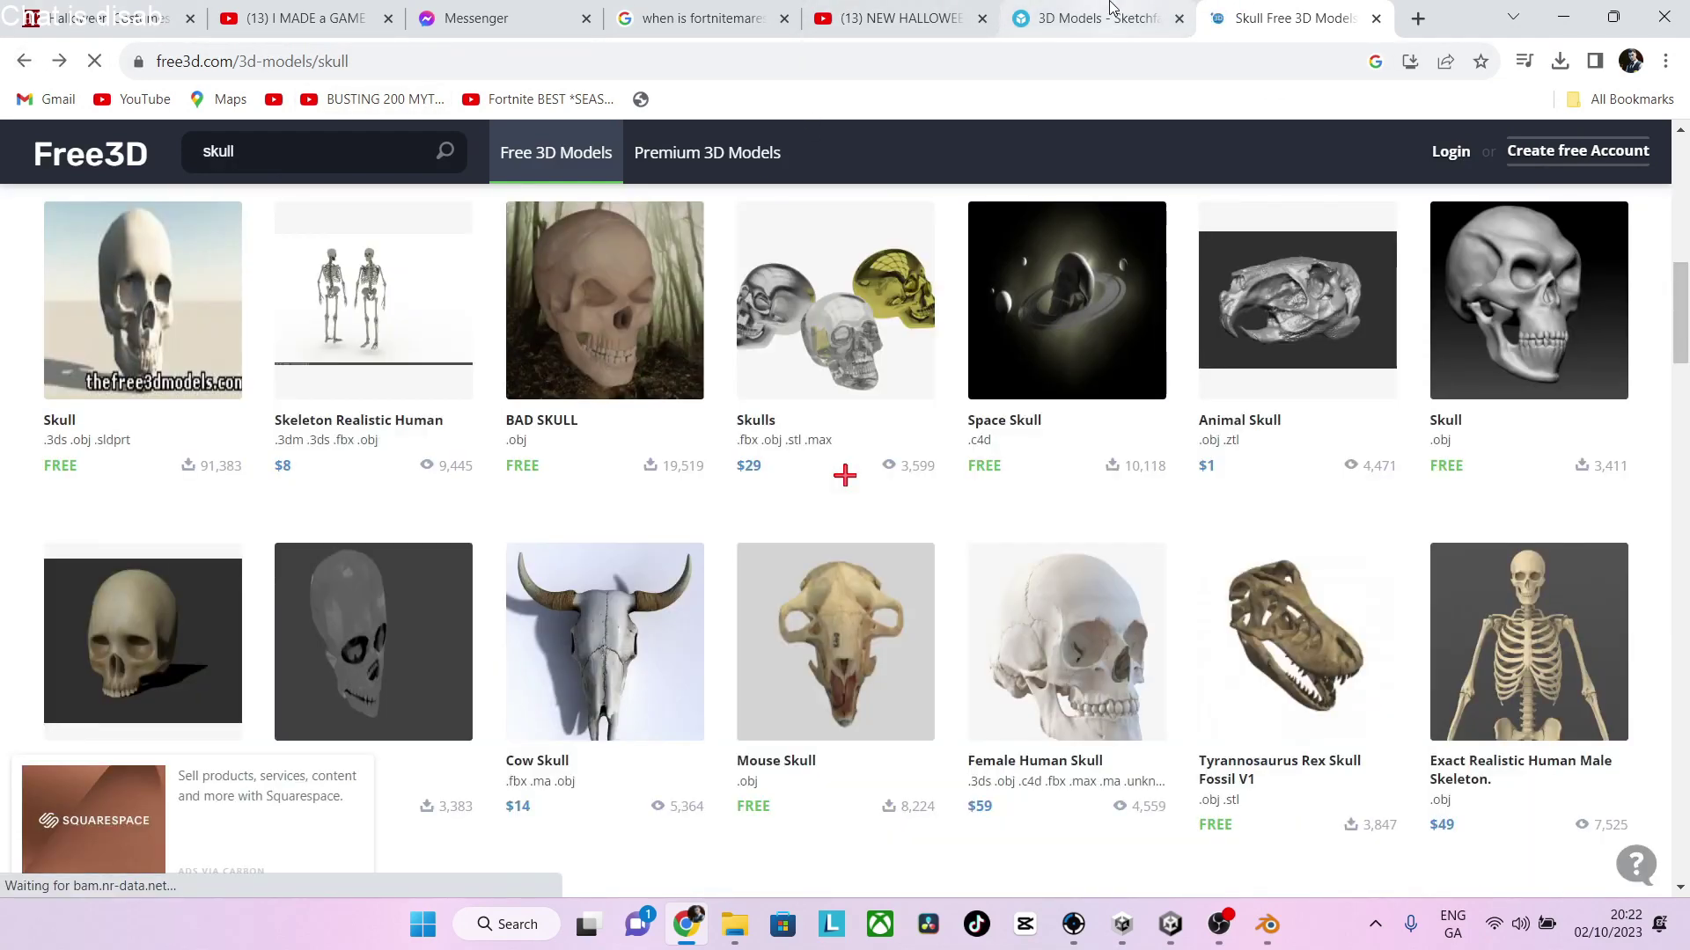
left_click(1111, 11)
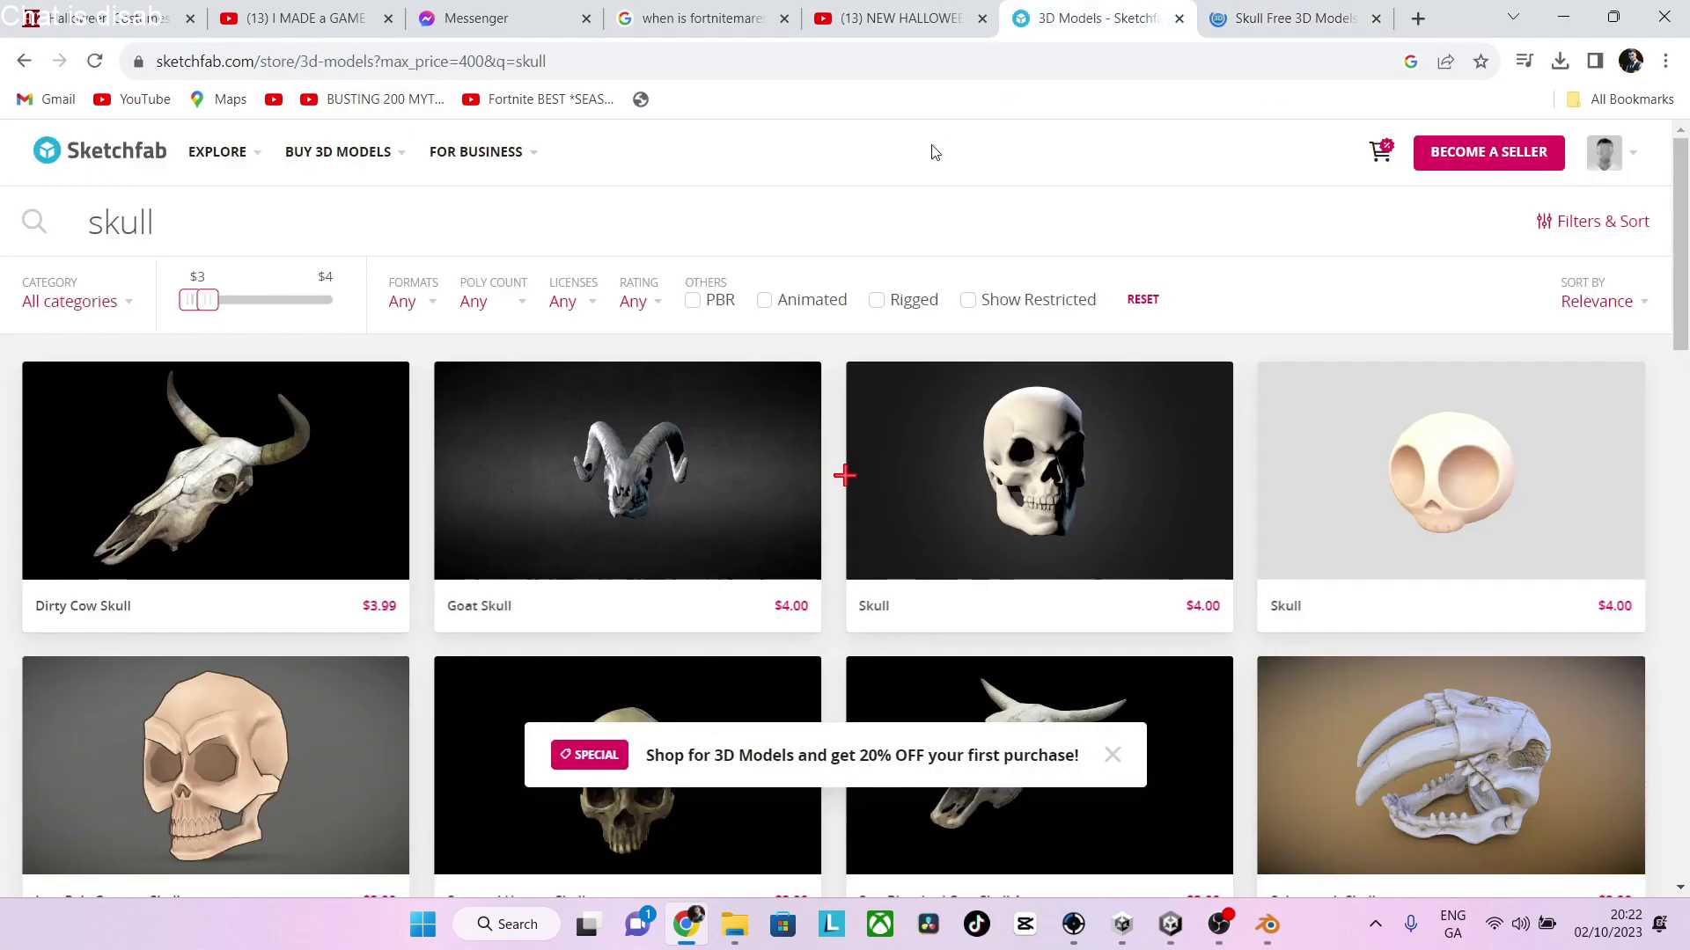
scroll(931, 151, "down", 6)
scroll(1017, 582, "down", 15)
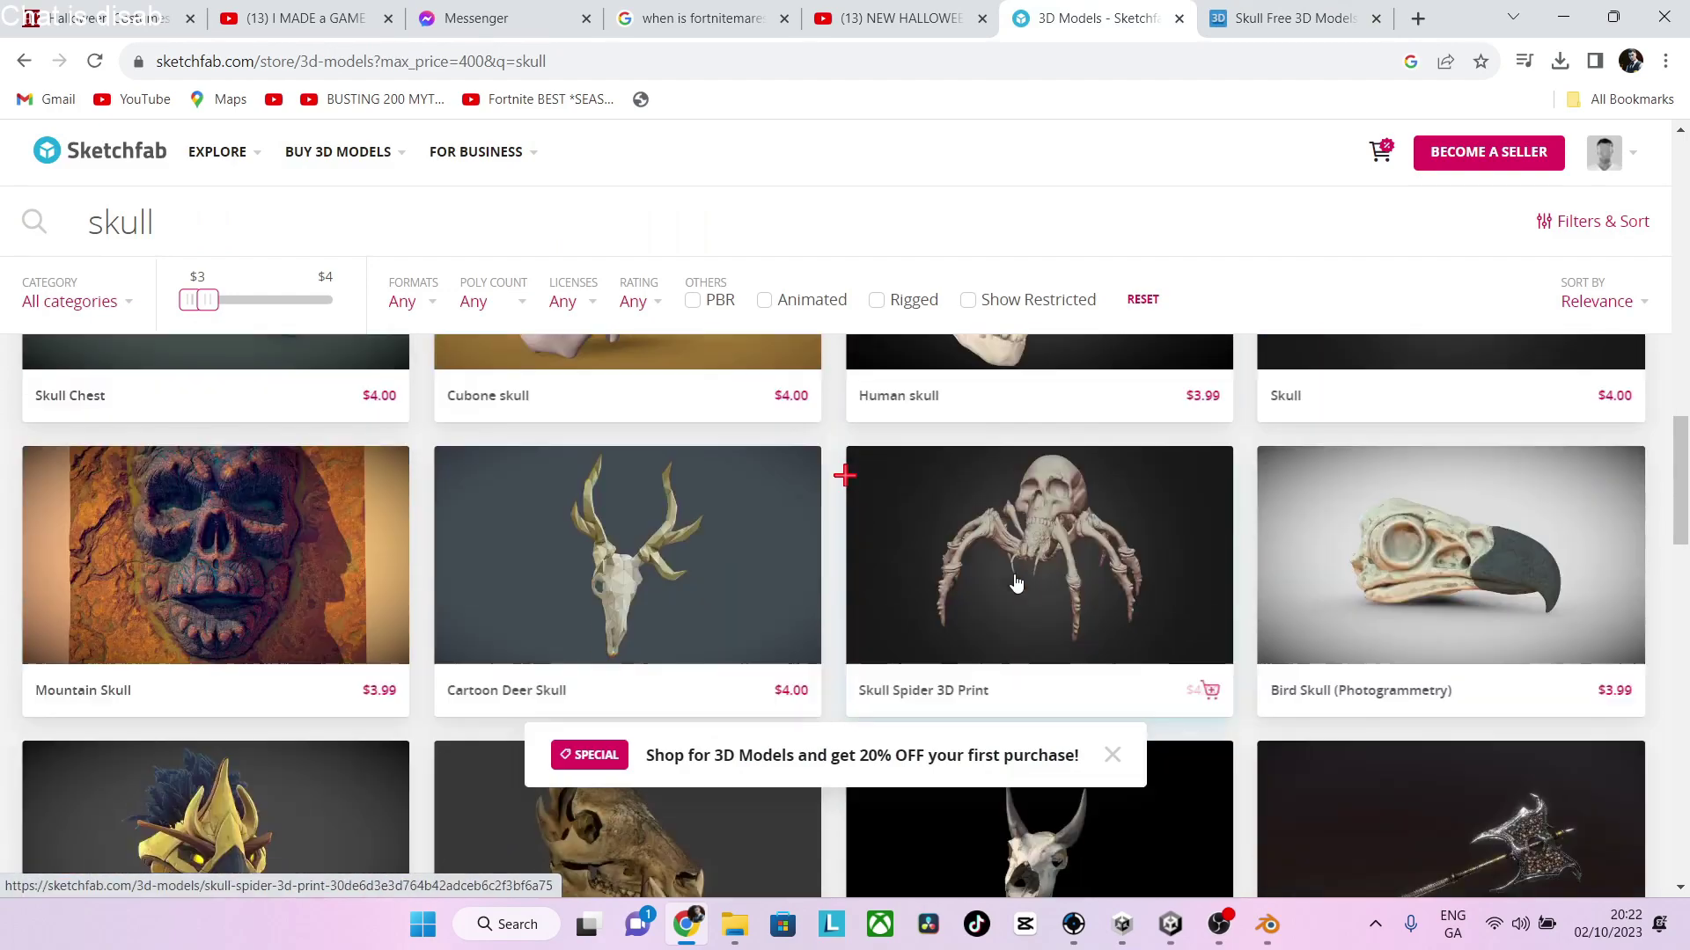
scroll(1468, 387, "down", 12)
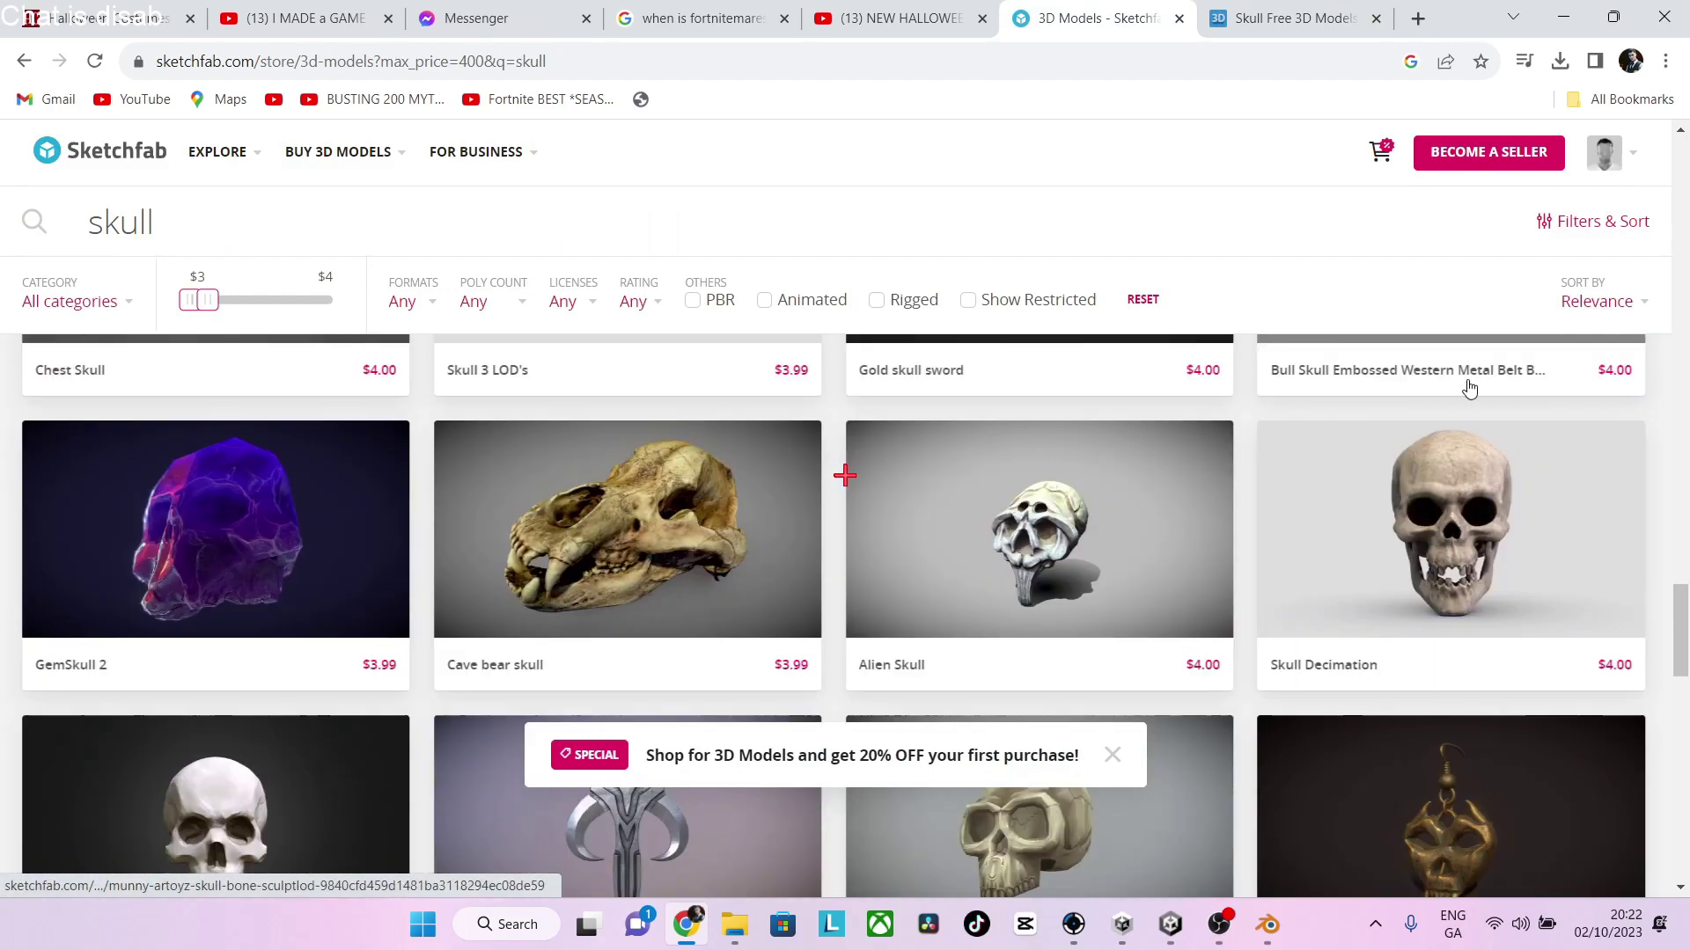
scroll(1468, 387, "down", 9)
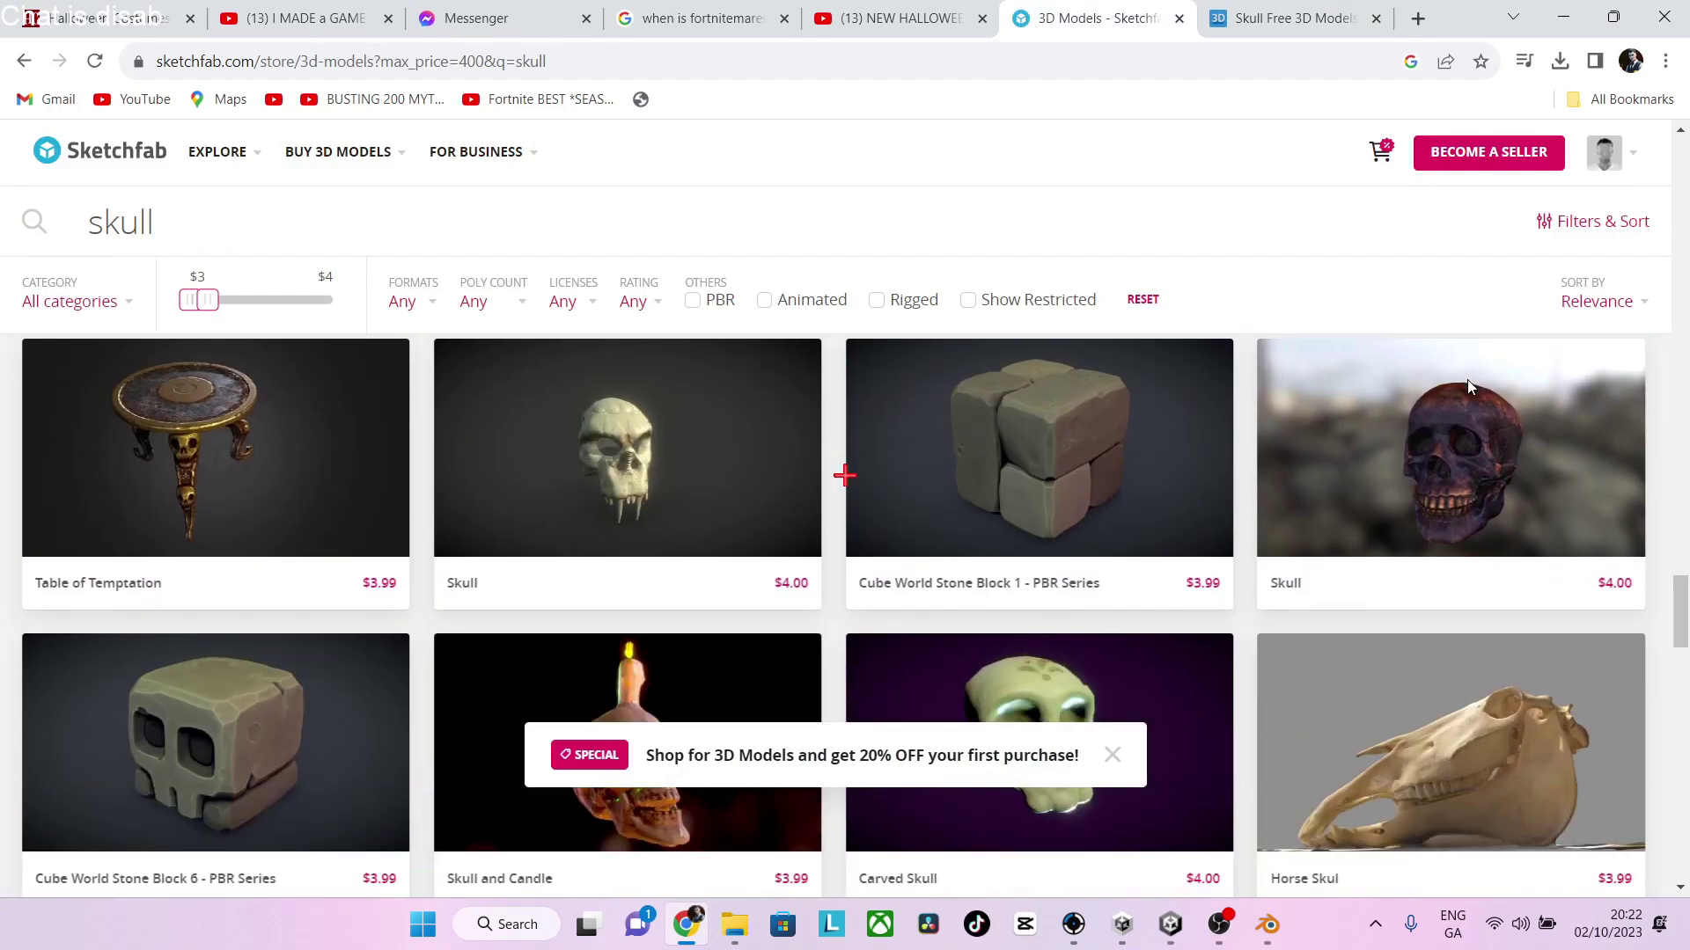
scroll(1467, 388, "down", 12)
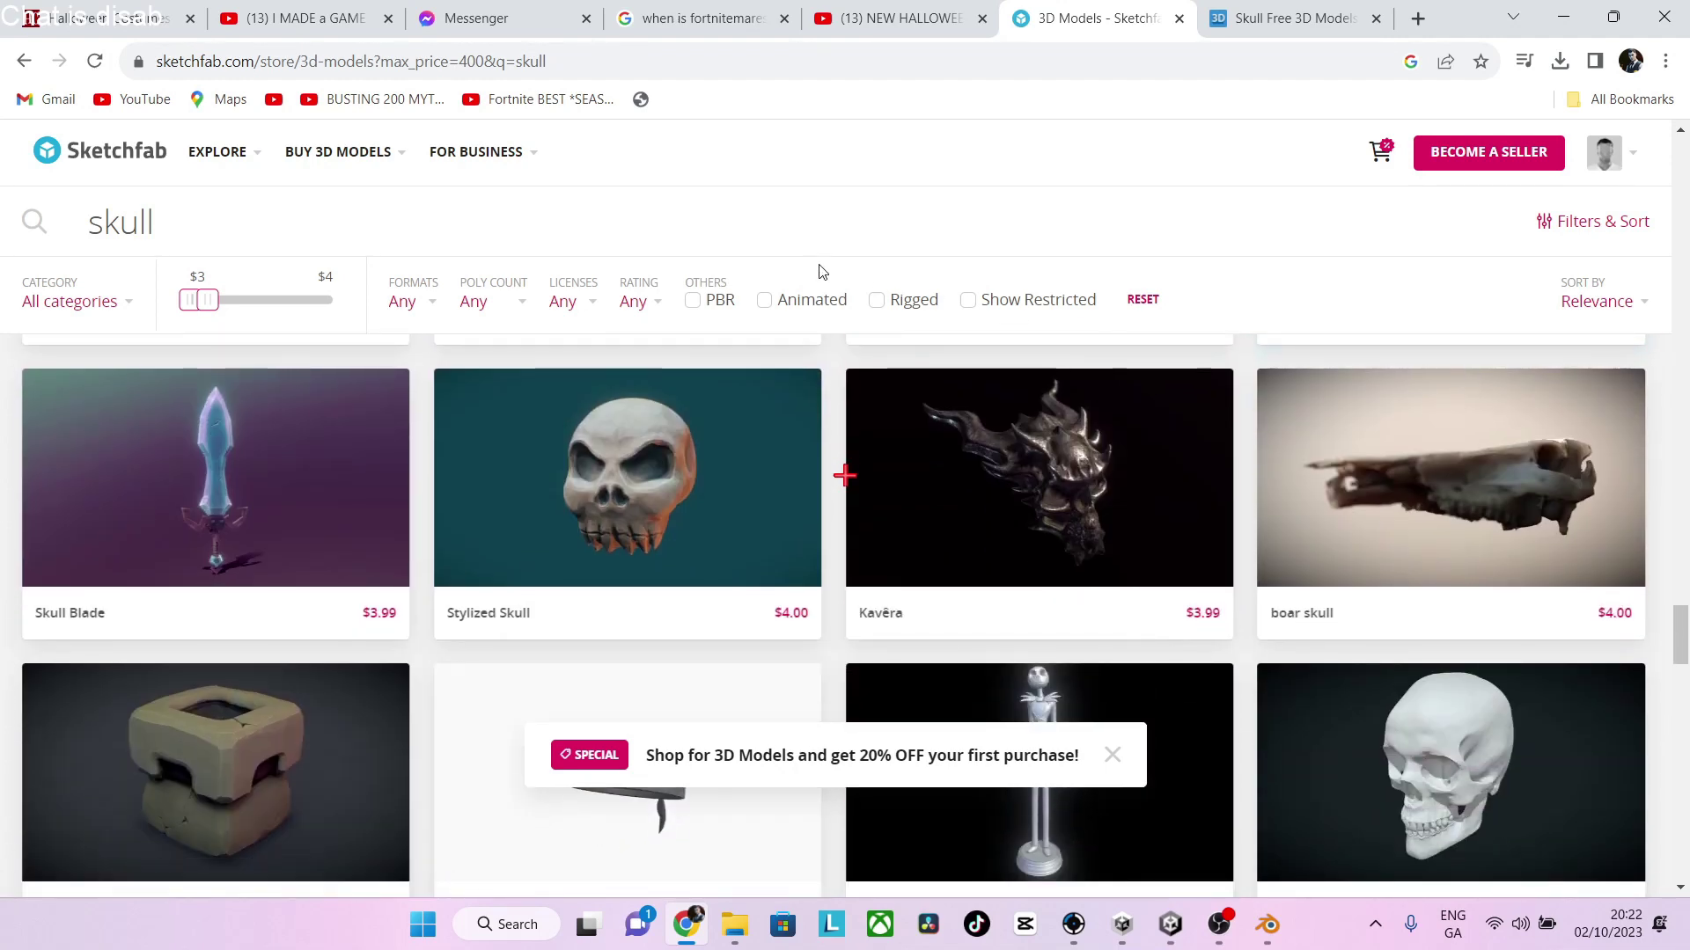
Search Google for "skull 3d model" in a new tab and open CGTrader's page of free skull models
left_click(1419, 17)
type("skull")
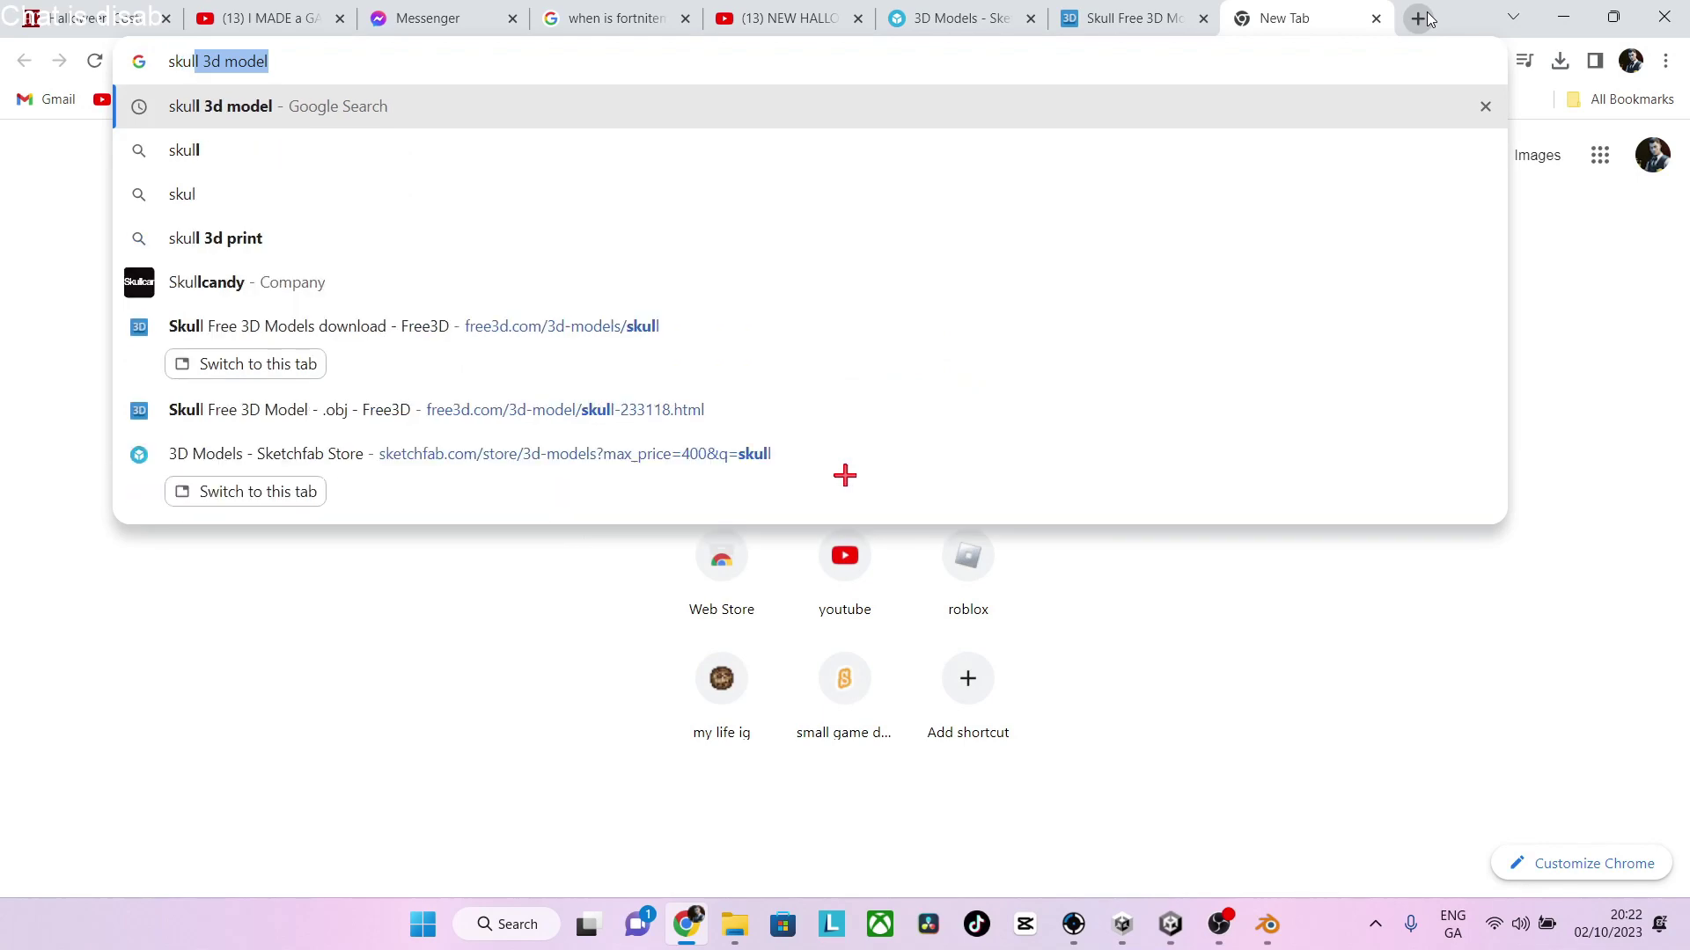
key("Return")
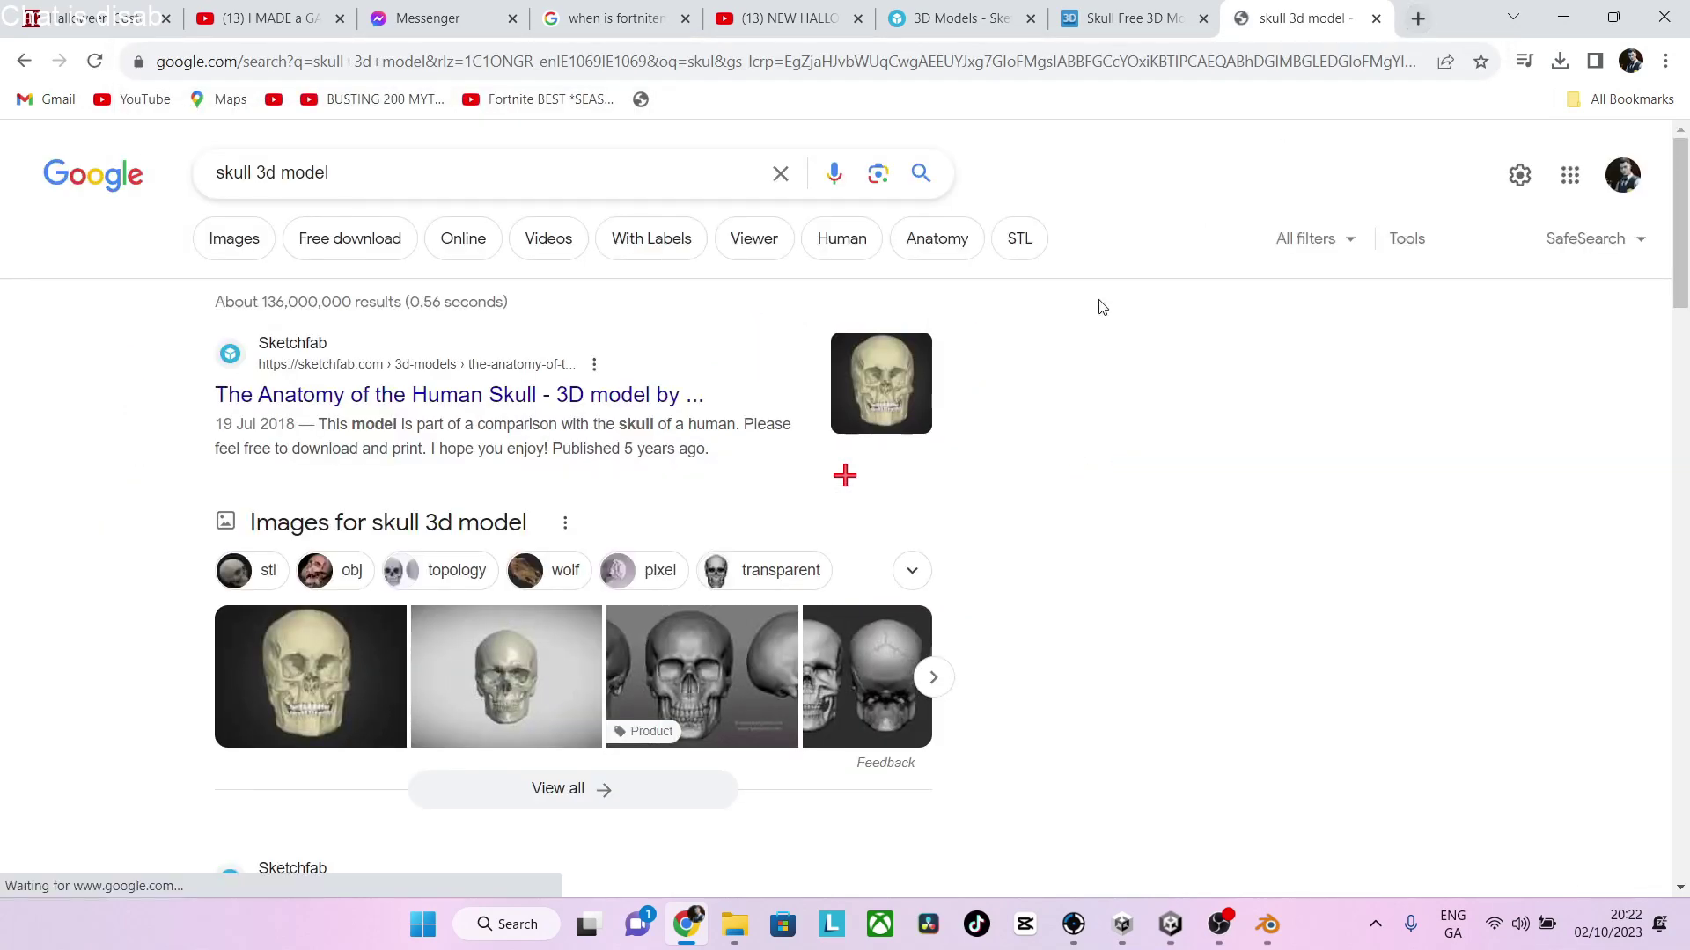
scroll(1100, 306, "down", 10)
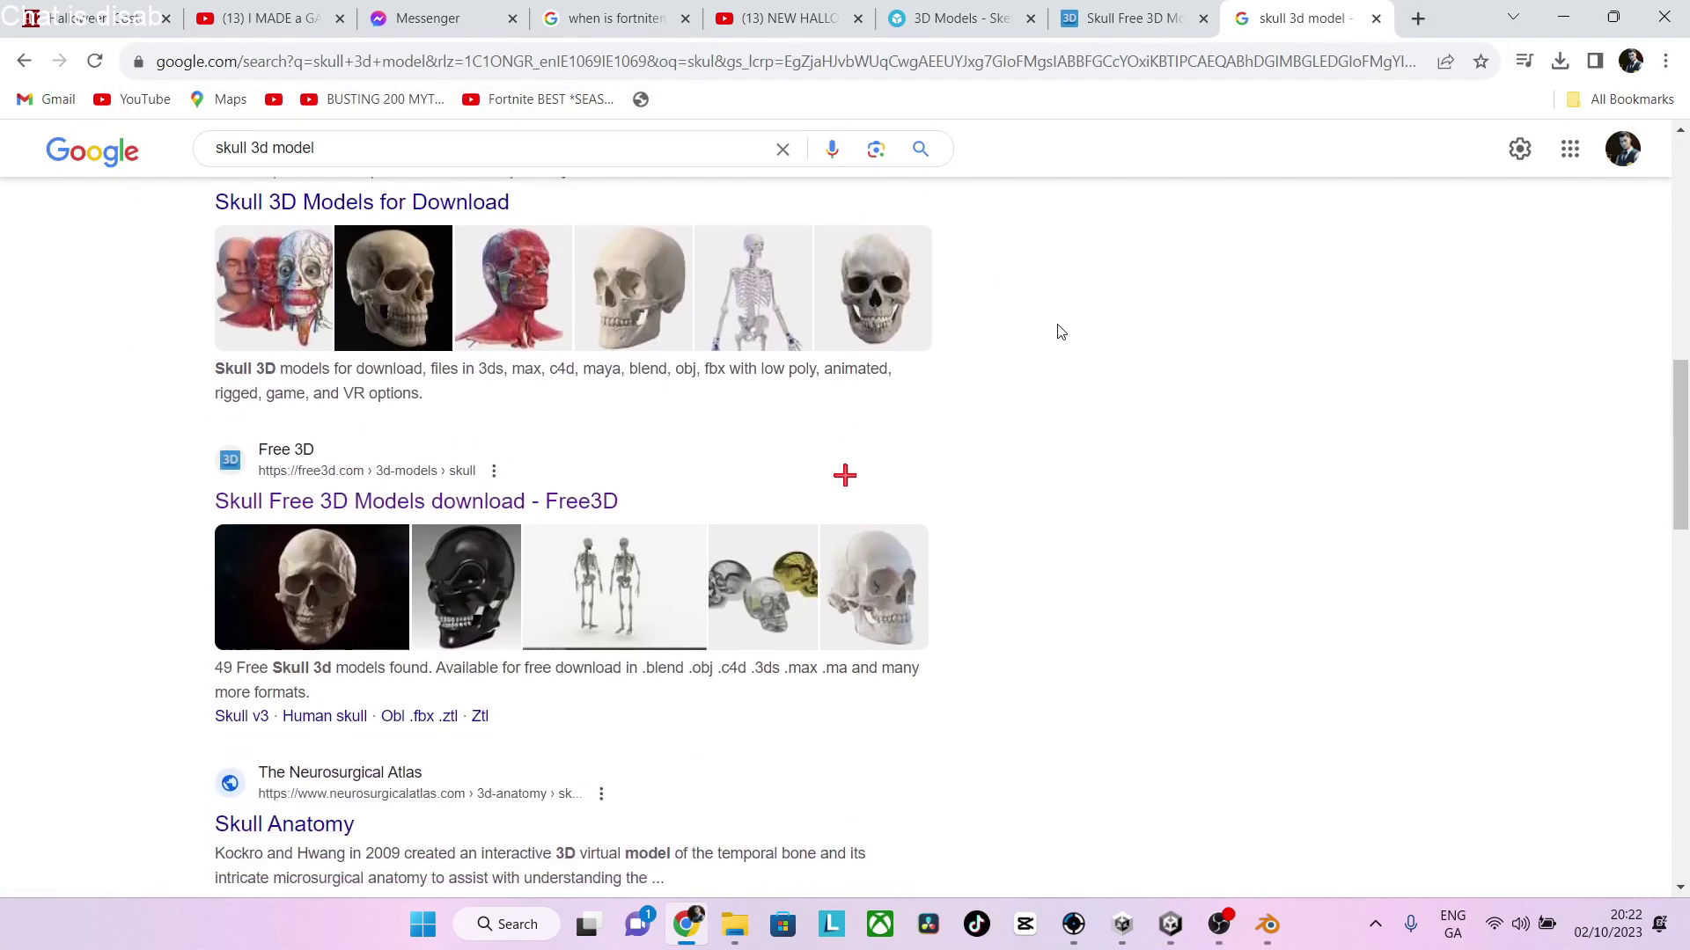
scroll(1060, 331, "down", 8)
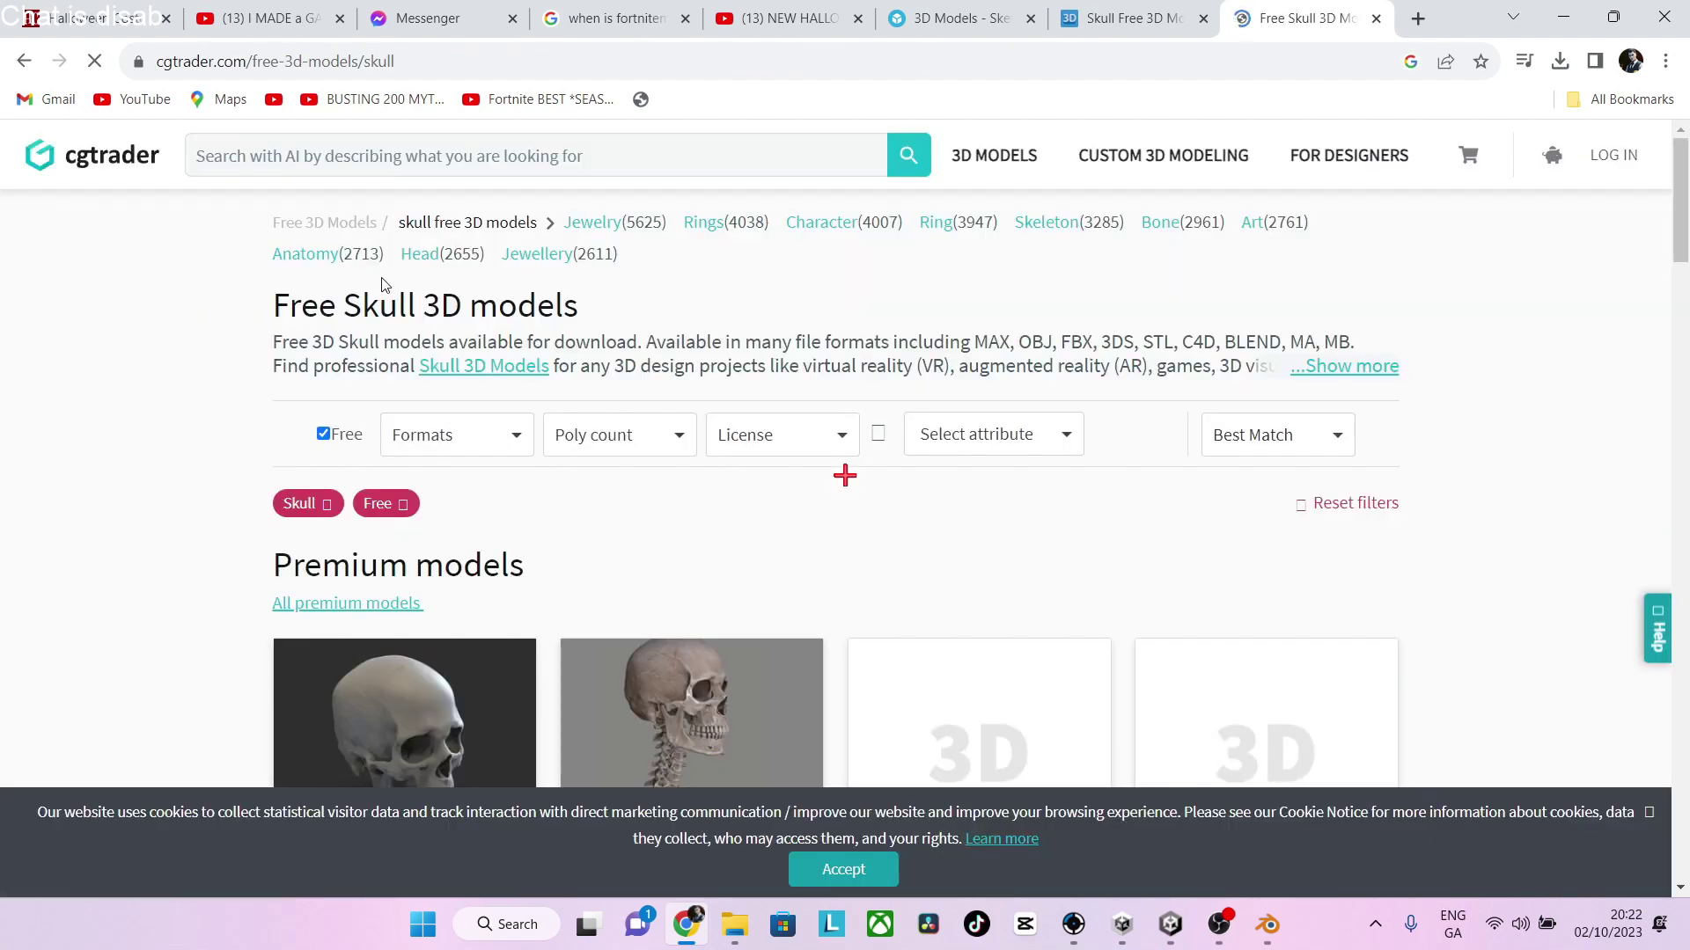
Open the free Male Skull, dismiss the Google sign-in offer and try to download the model
scroll(664, 354, "down", 3)
scroll(667, 353, "down", 7)
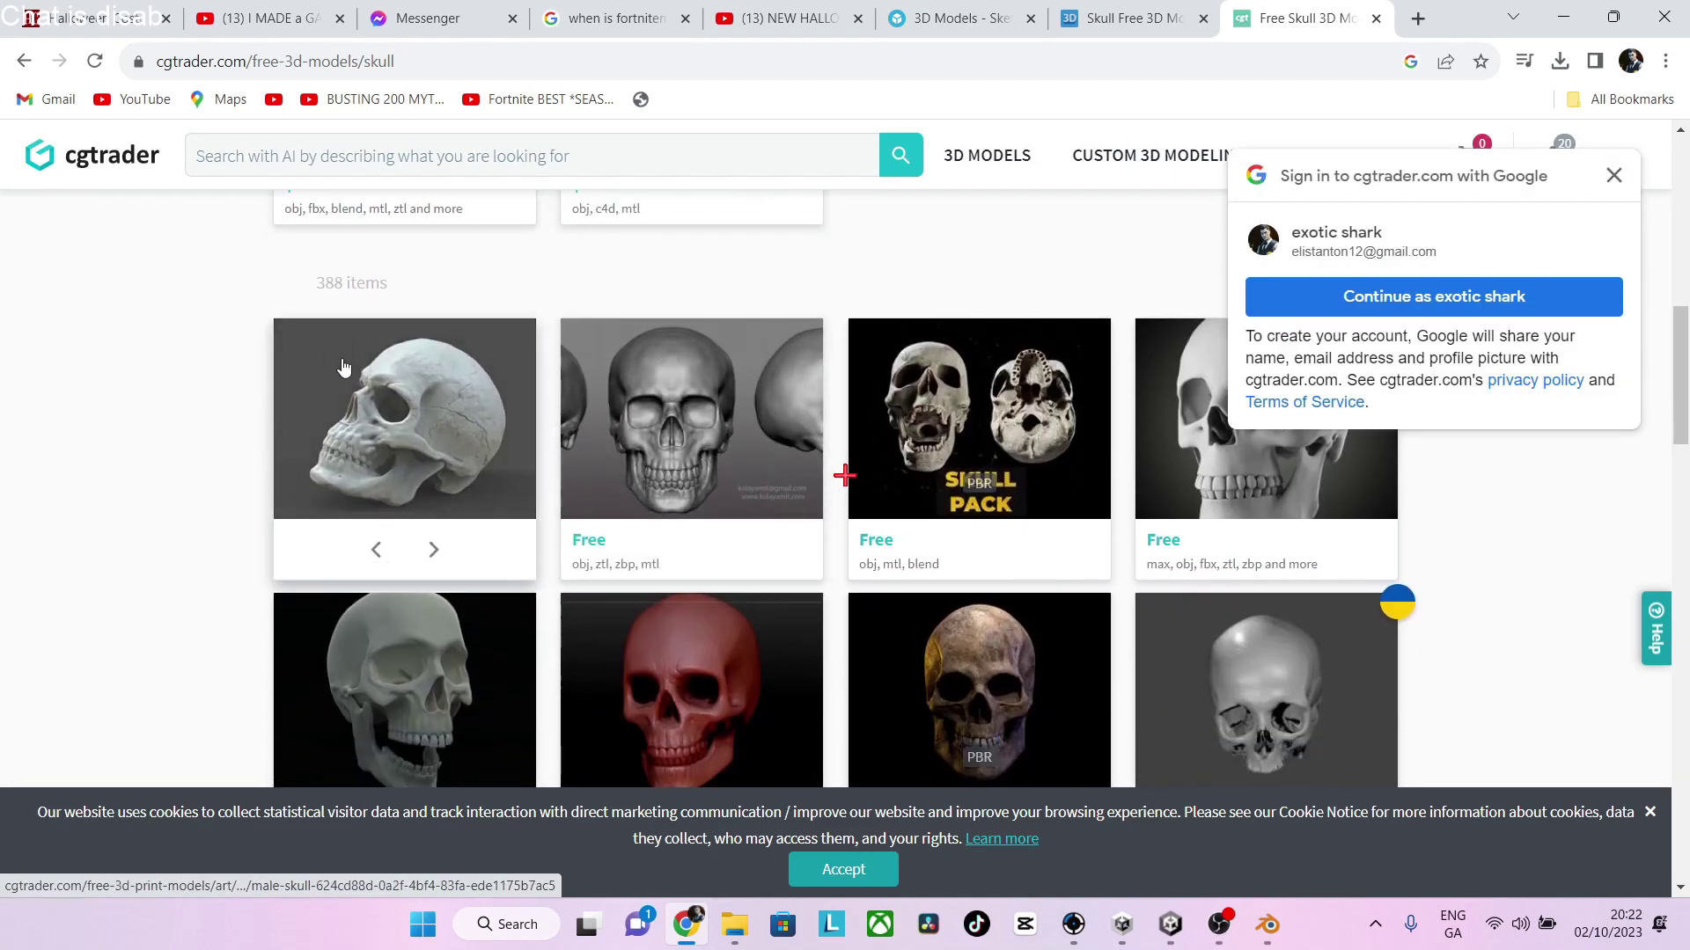
left_click(380, 393)
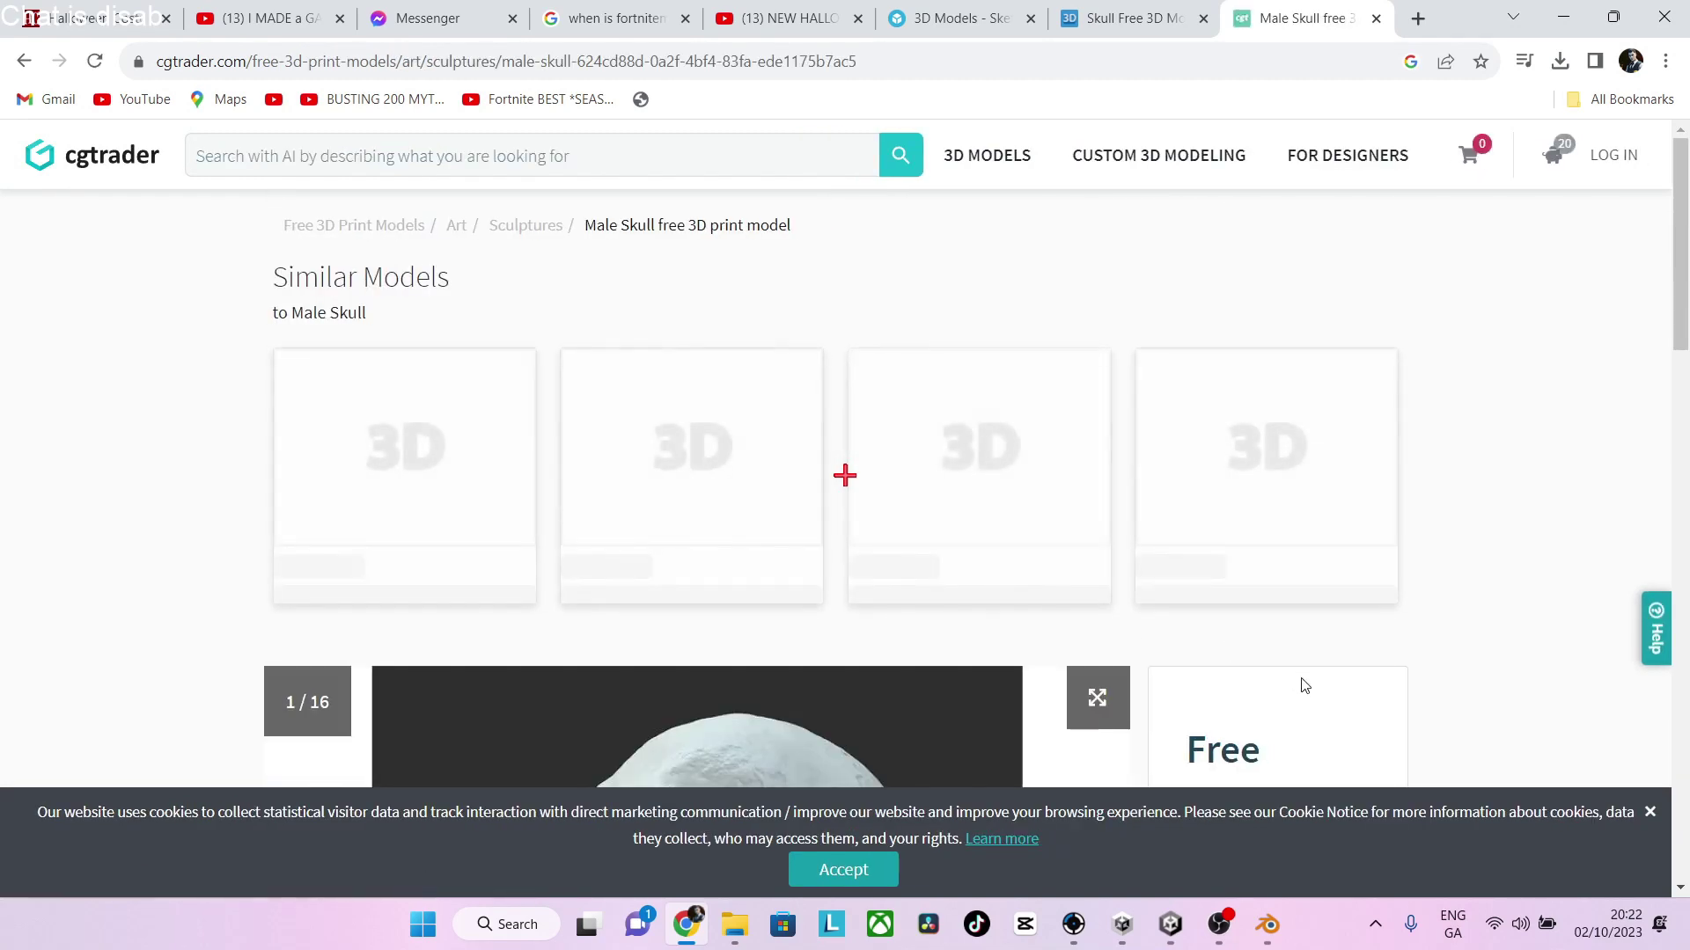
scroll(1304, 684, "down", 5)
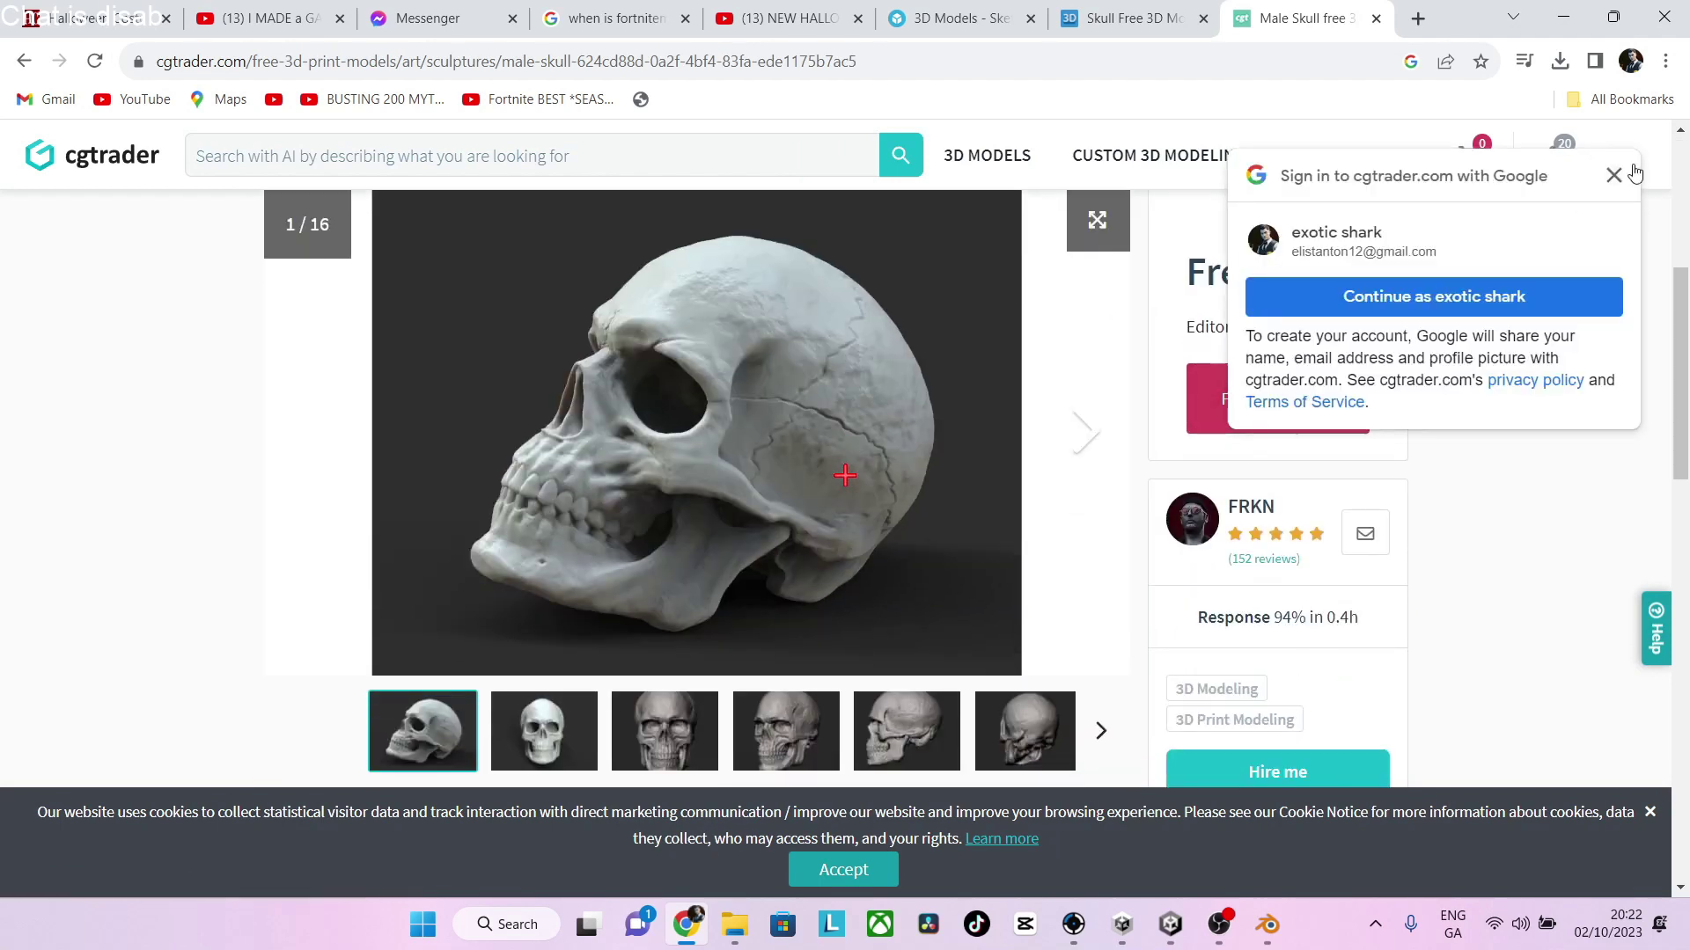
left_click(1615, 176)
left_click(1320, 412)
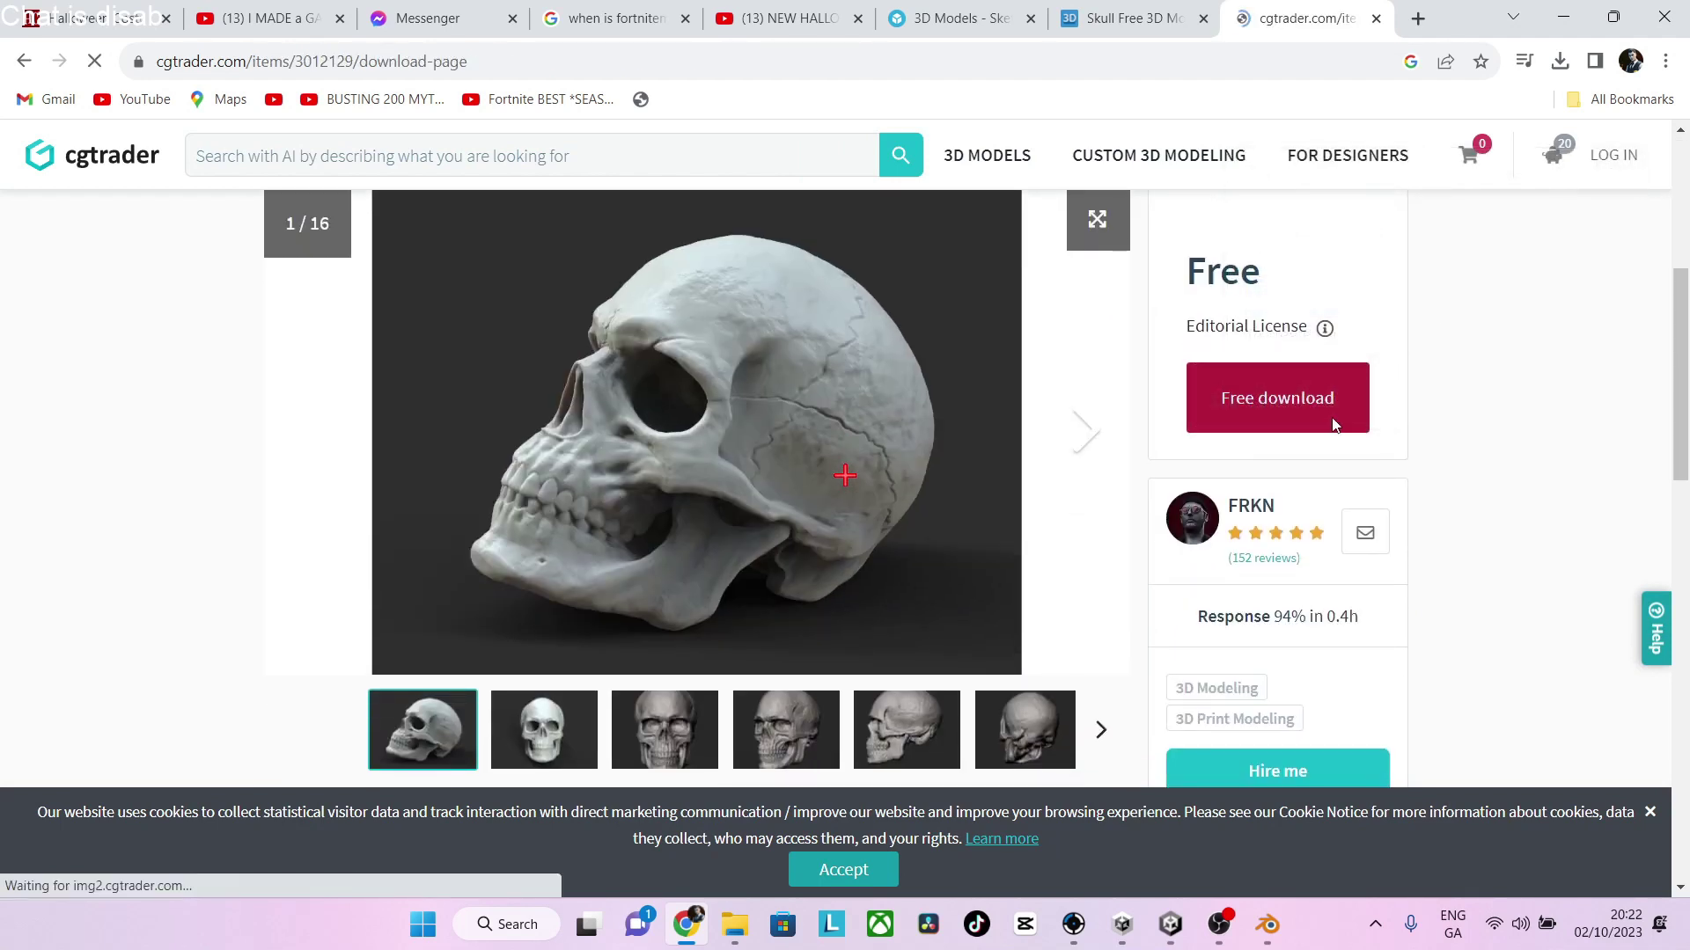
scroll(1010, 677, "down", 5)
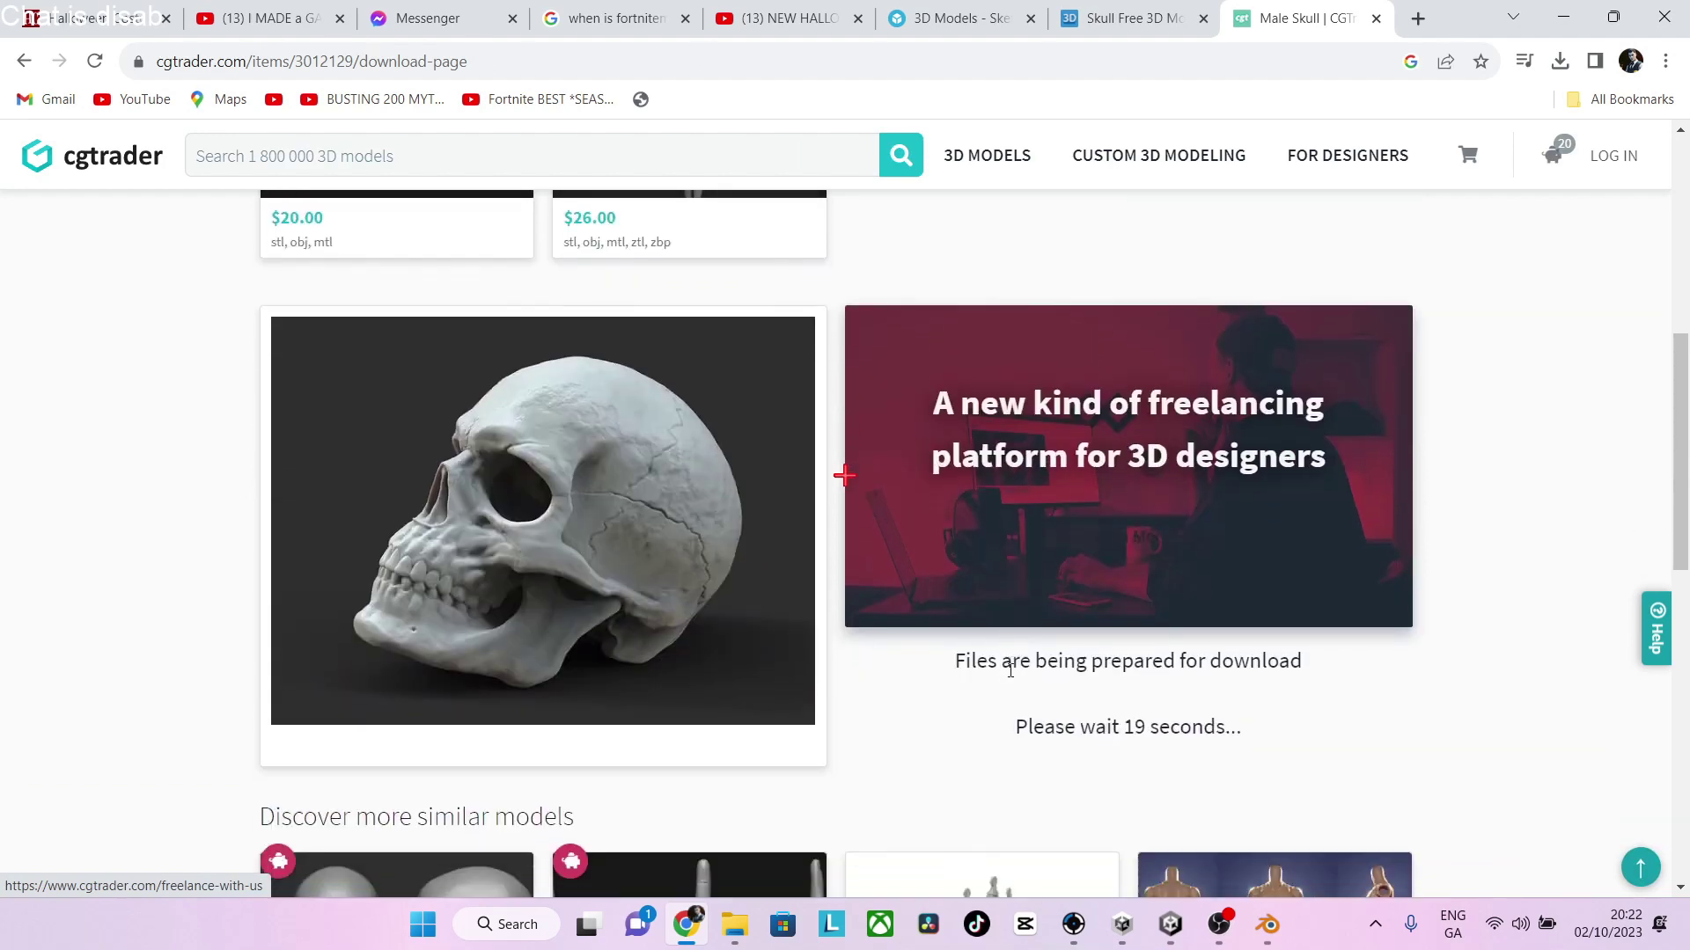
scroll(1011, 678, "up", 10)
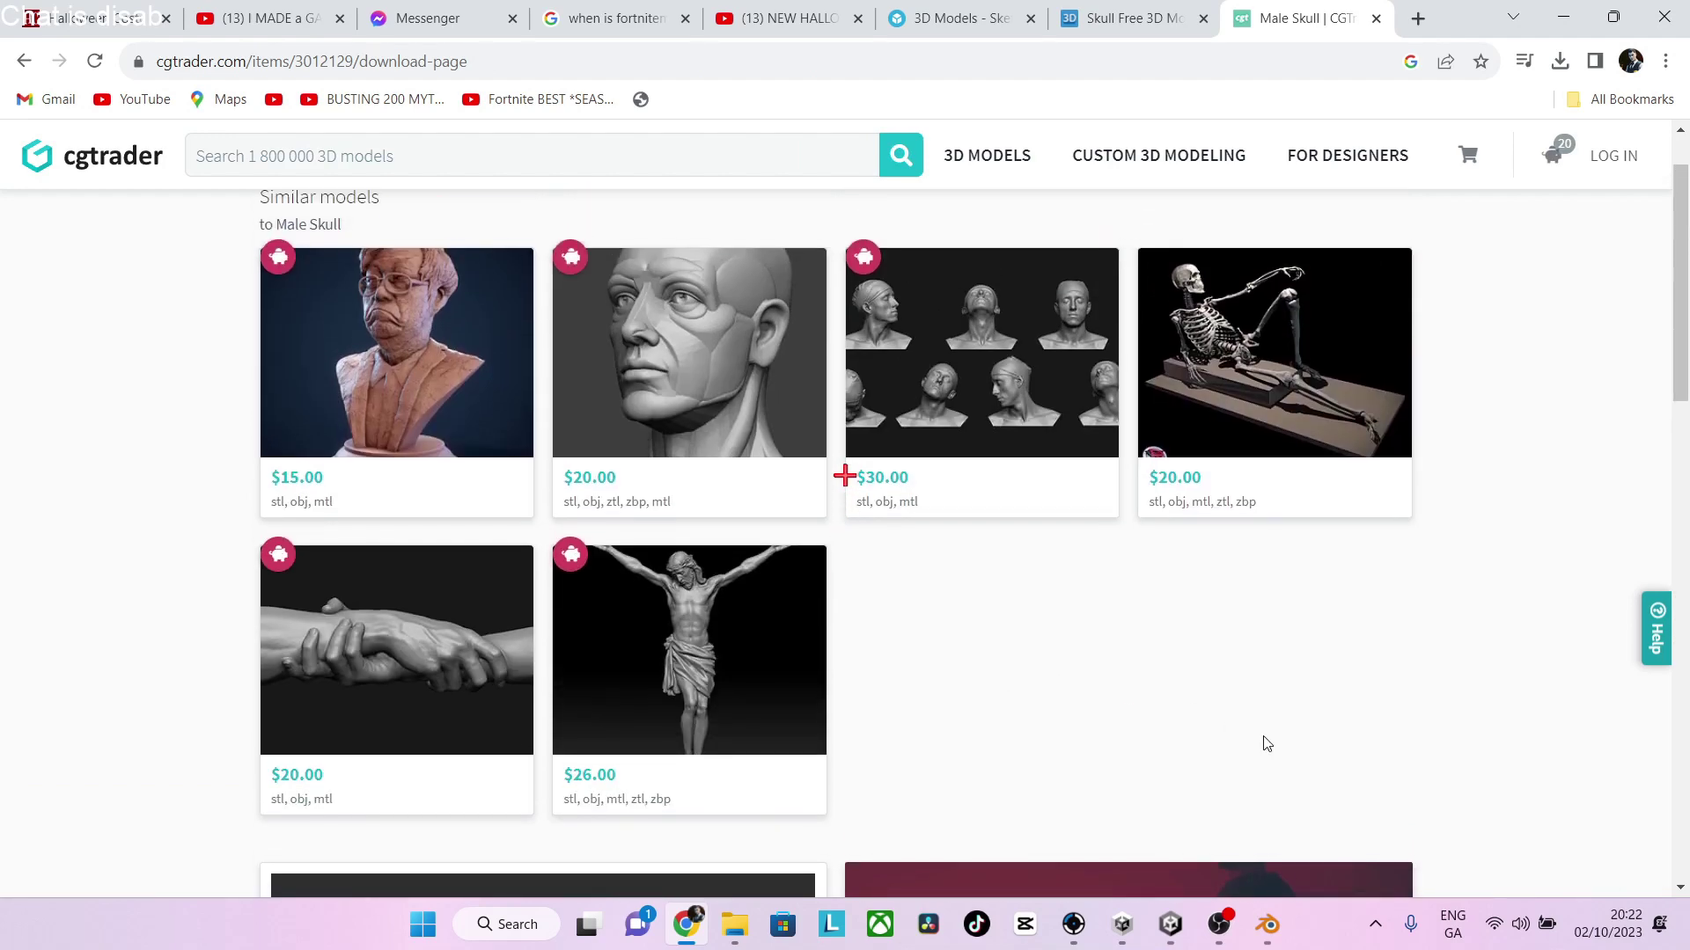
scroll(1266, 743, "down", 12)
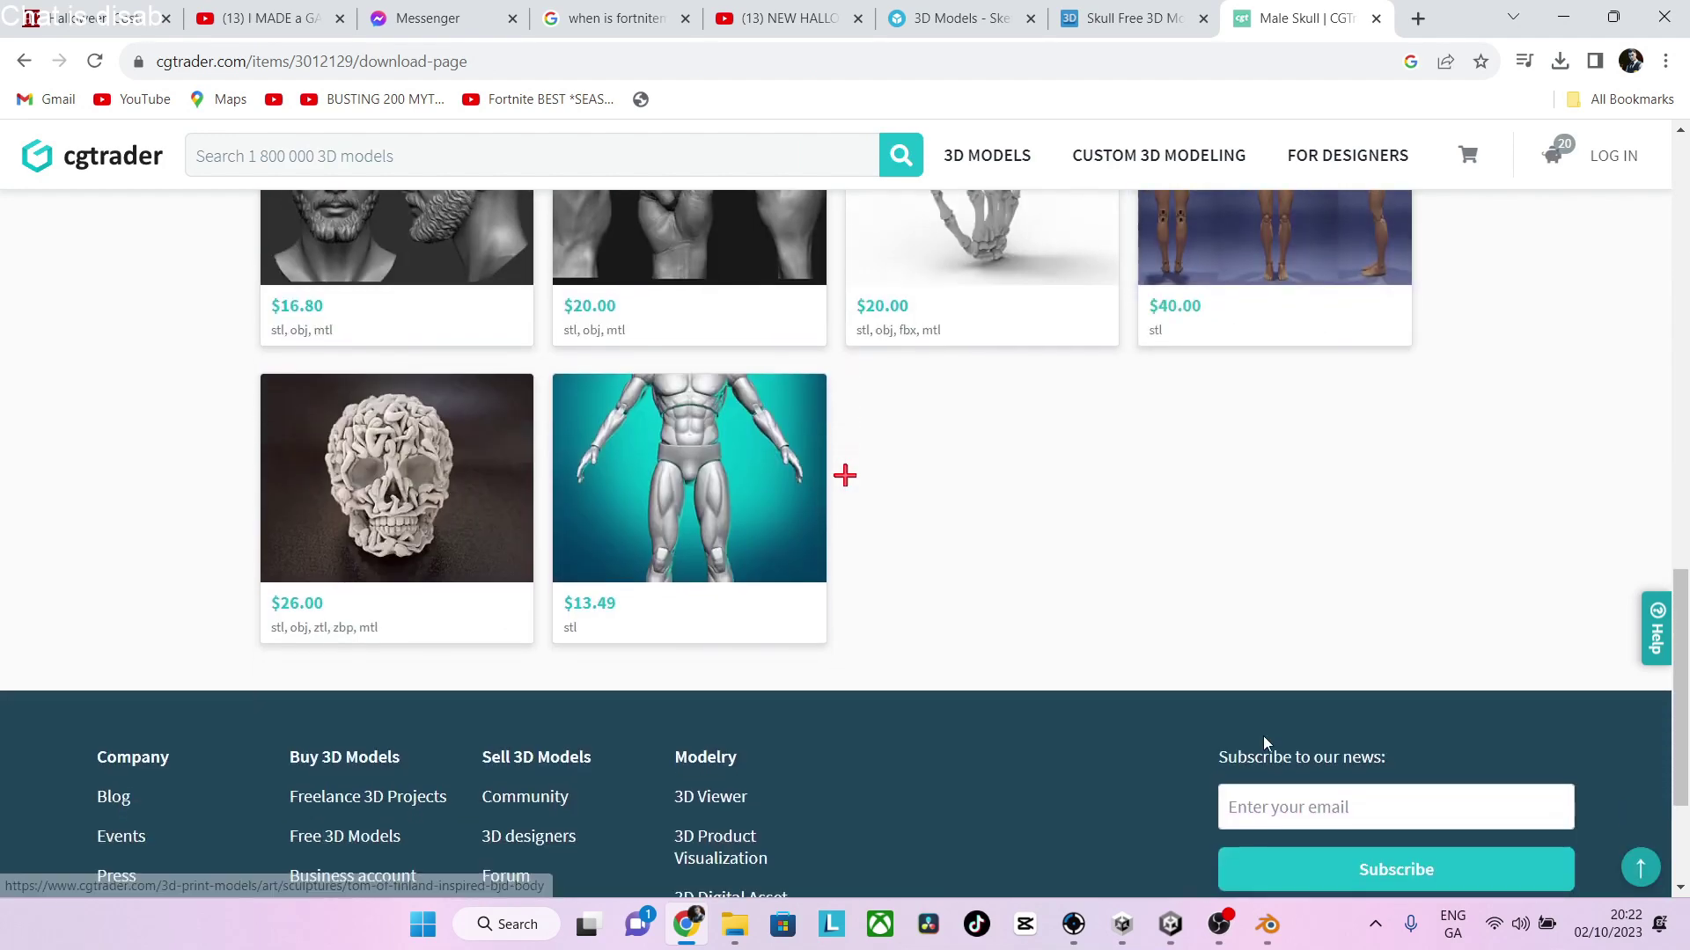
scroll(1264, 743, "up", 8)
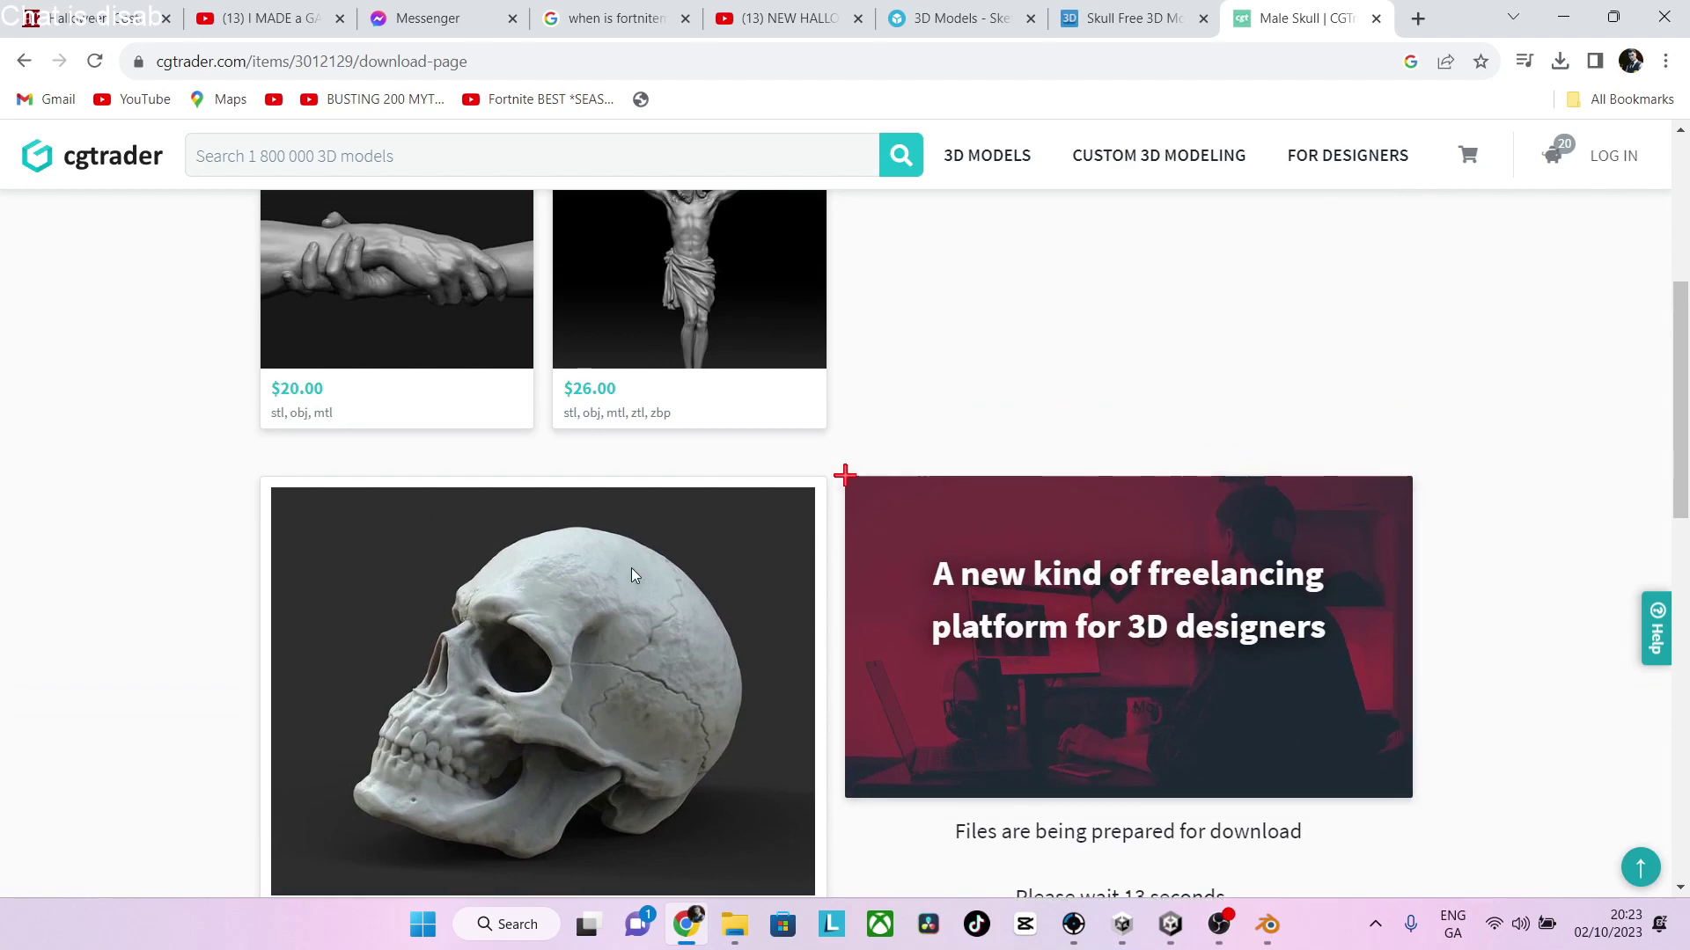
Return to the Male Skull's model page and examine its description, file formats and preview images
left_click(24, 61)
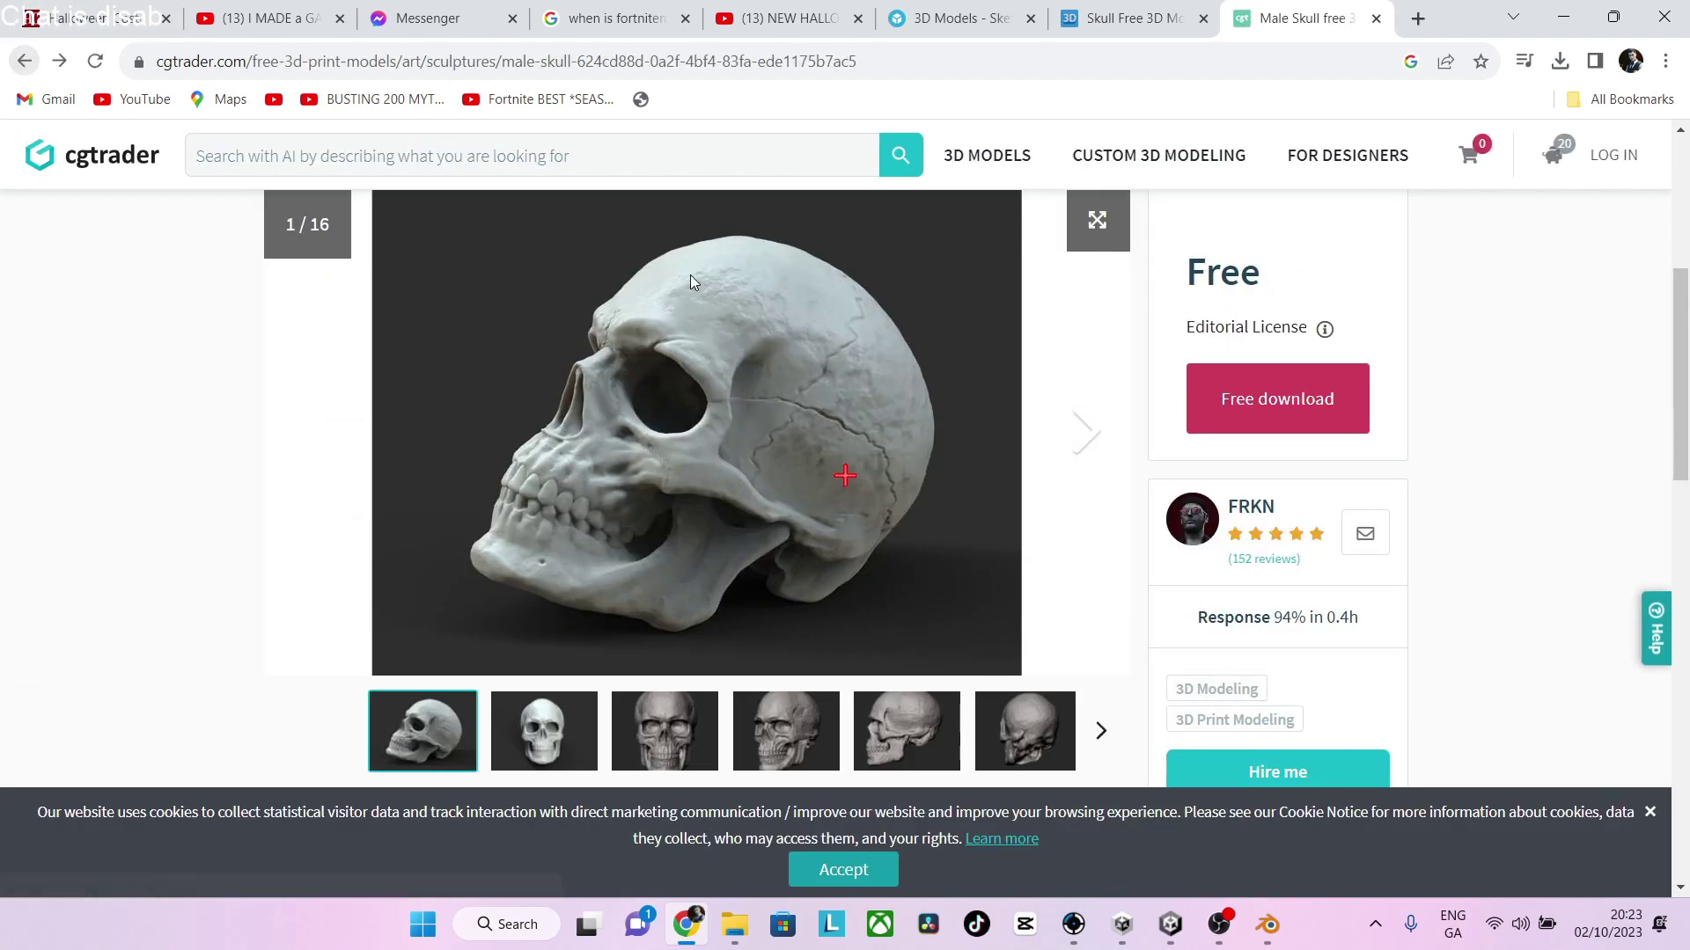
scroll(823, 501, "down", 5)
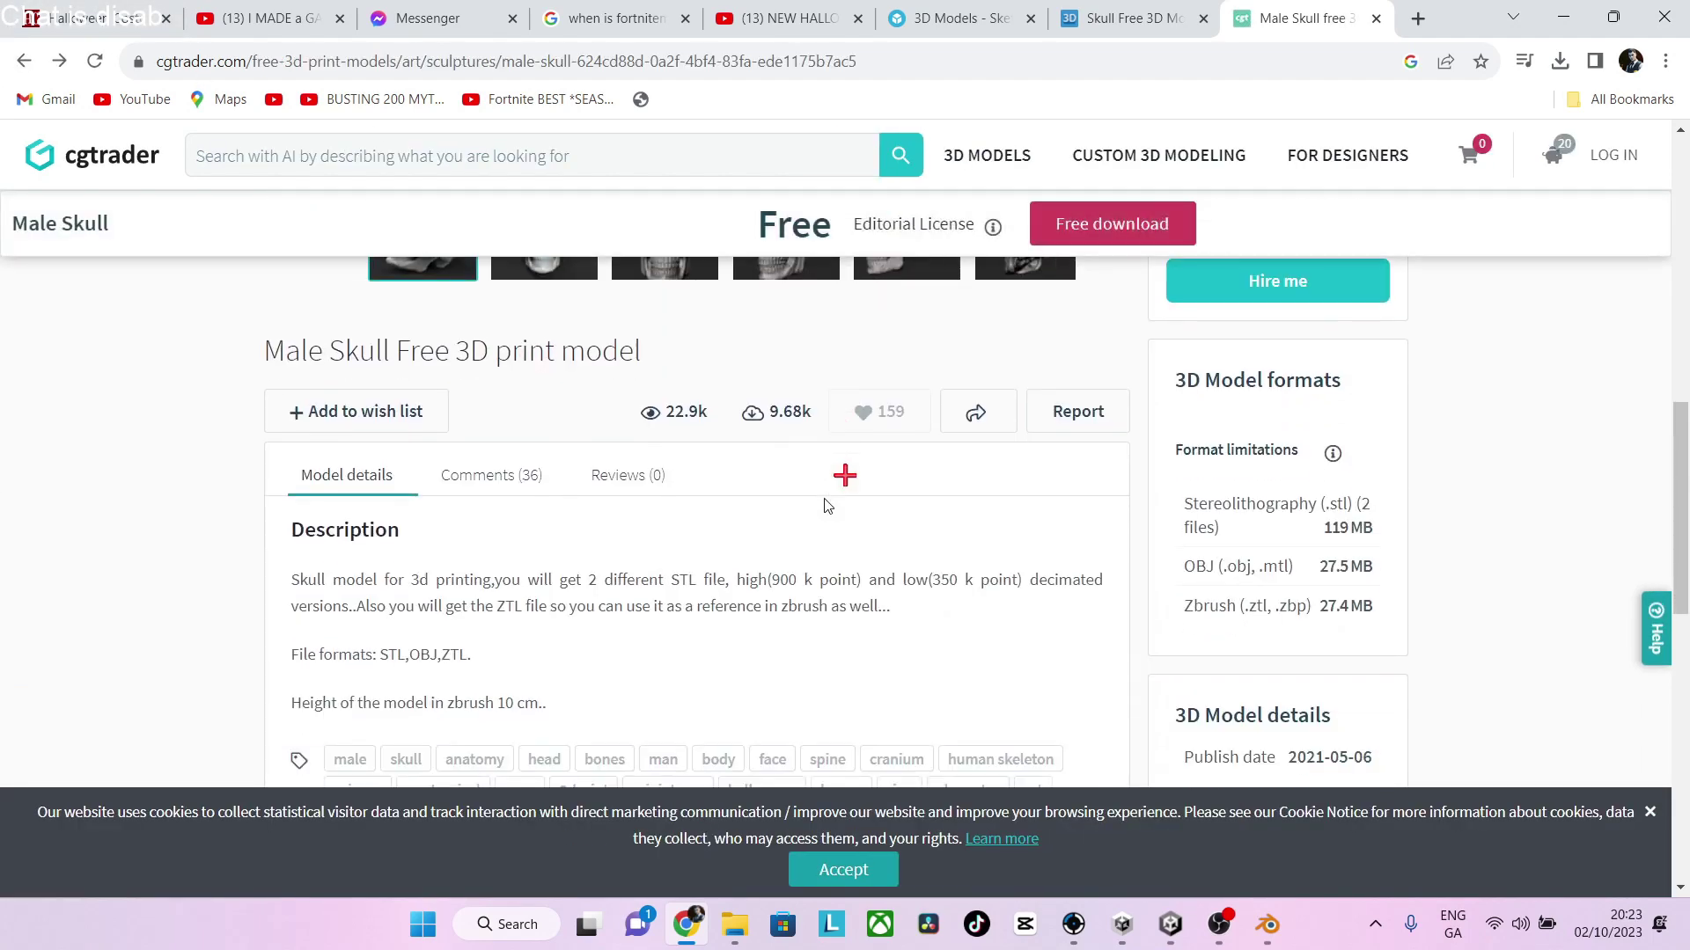
scroll(827, 505, "down", 2)
scroll(827, 505, "up", 6)
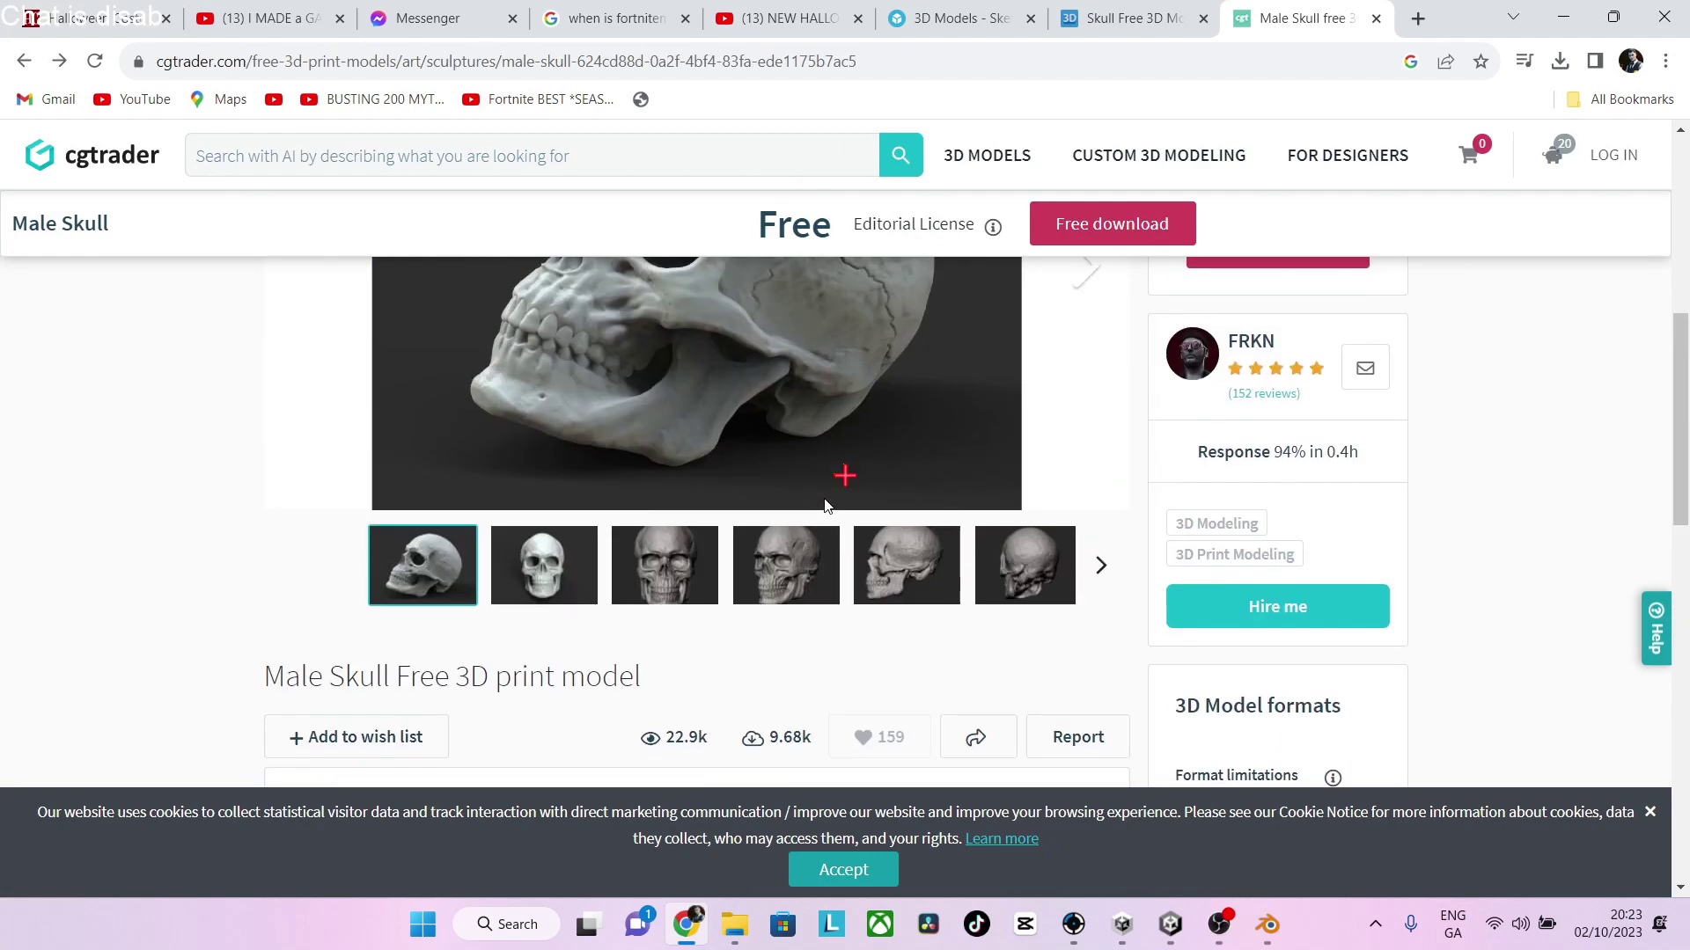
scroll(823, 502, "up", 3)
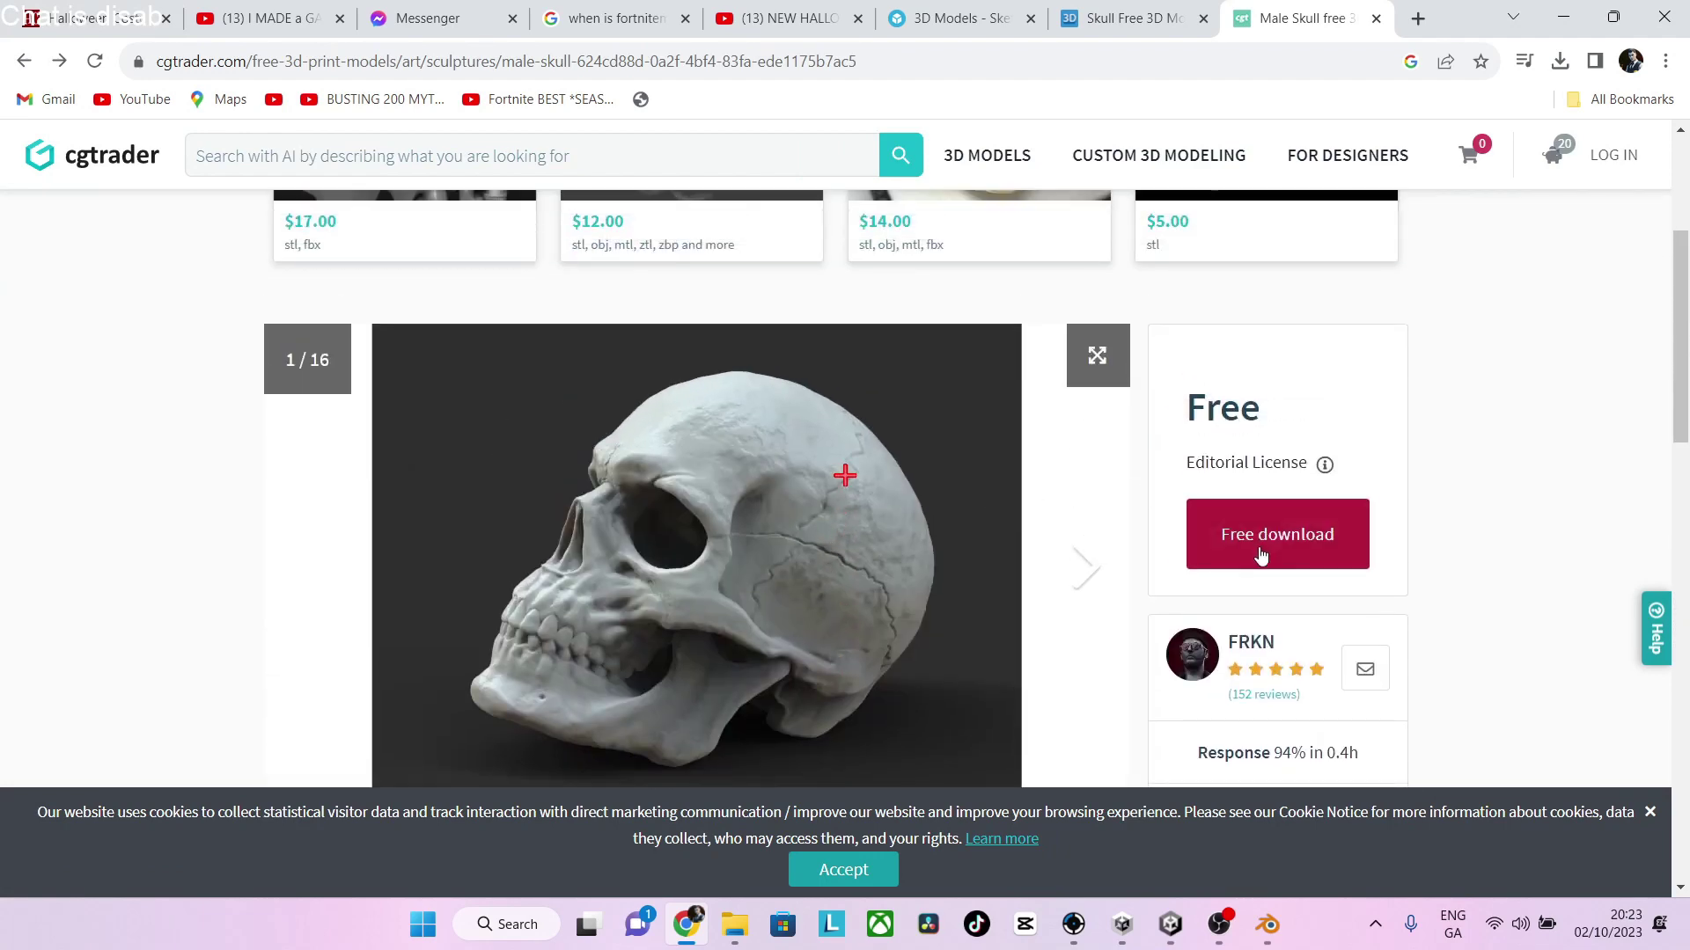
Try the Male Skull's free download again, then go back to the list of free skull models
left_click(1261, 556)
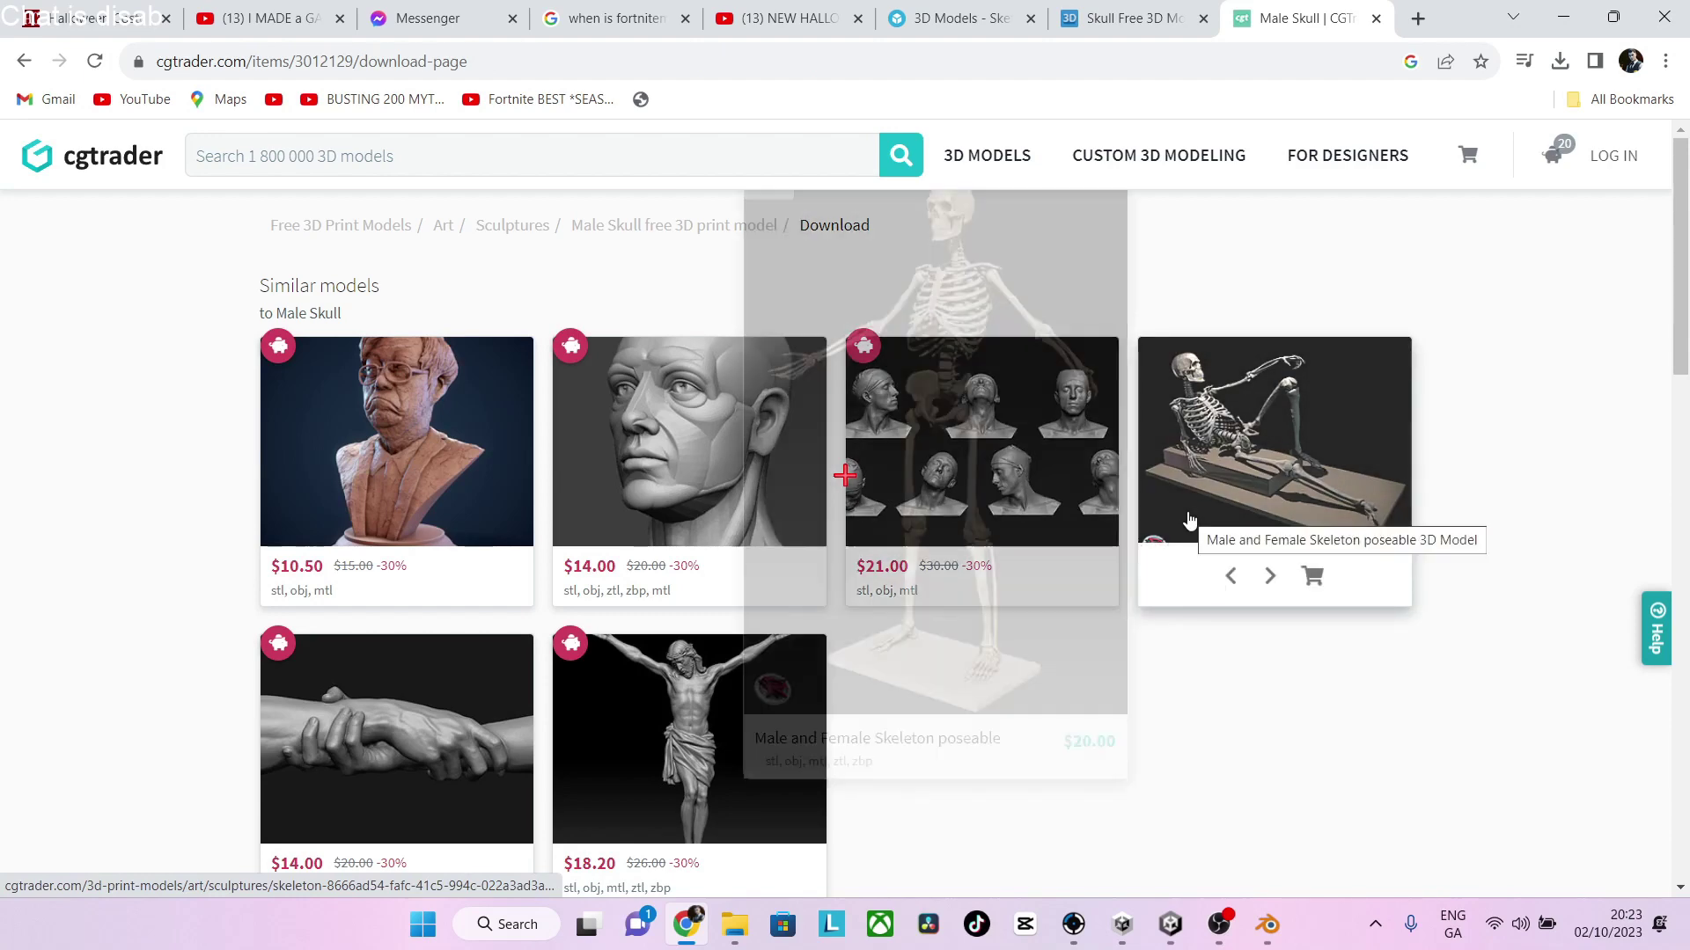
scroll(1189, 519, "down", 2)
scroll(1189, 519, "up", 1)
scroll(1189, 519, "down", 12)
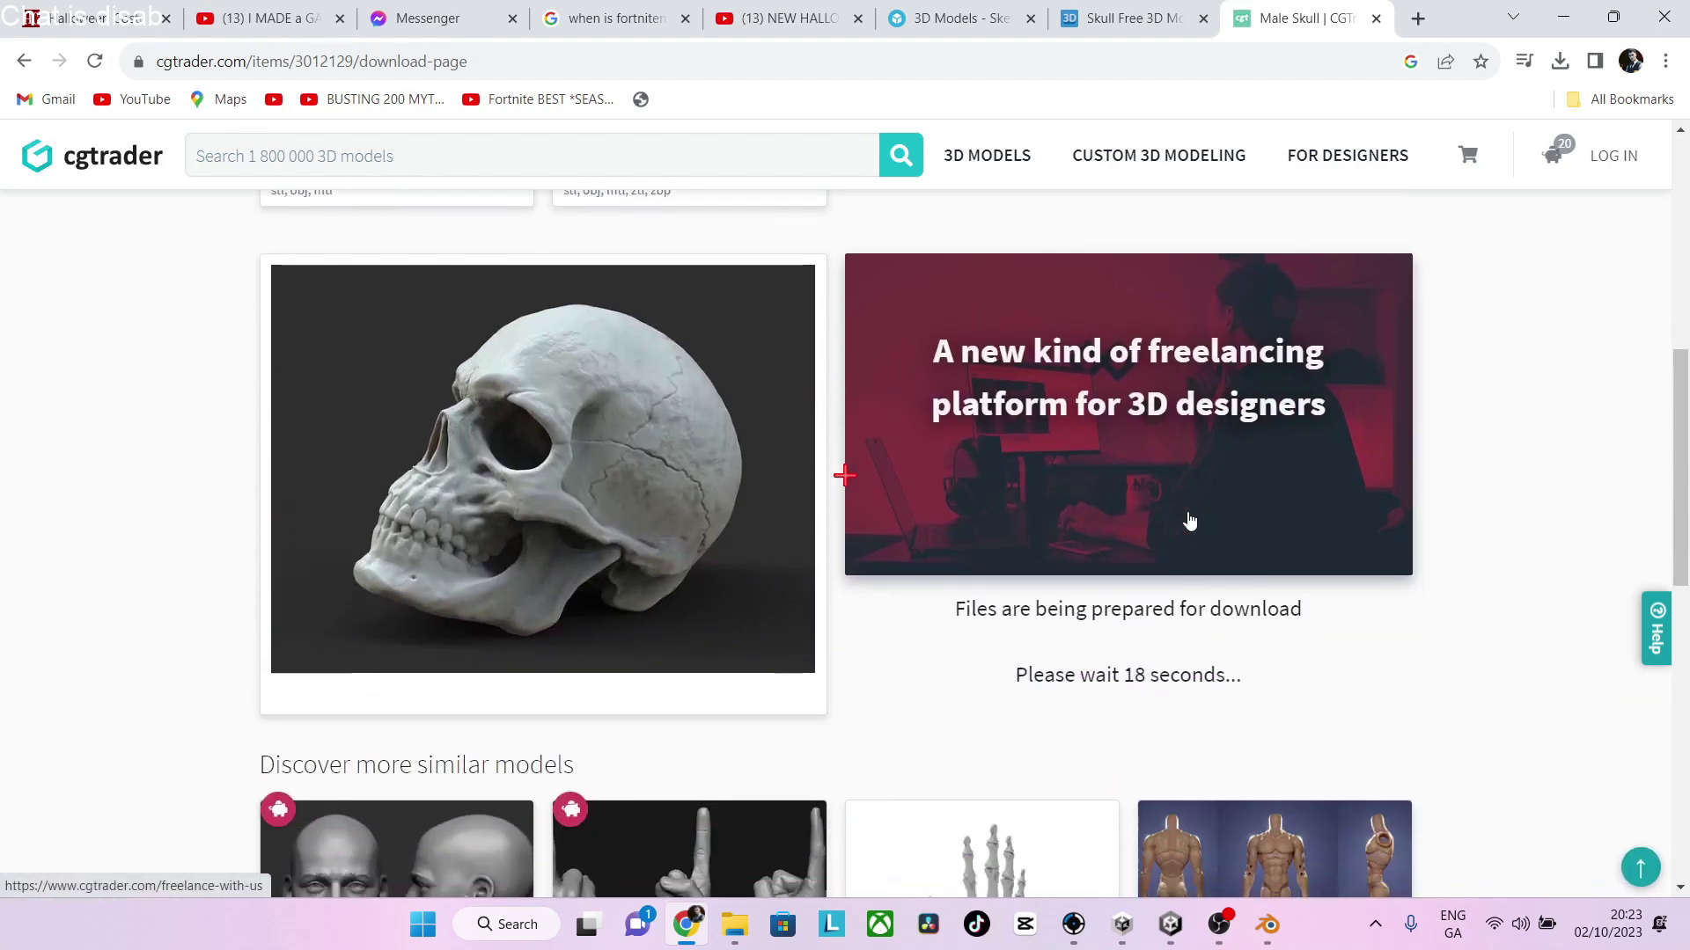
scroll(1190, 520, "down", 1)
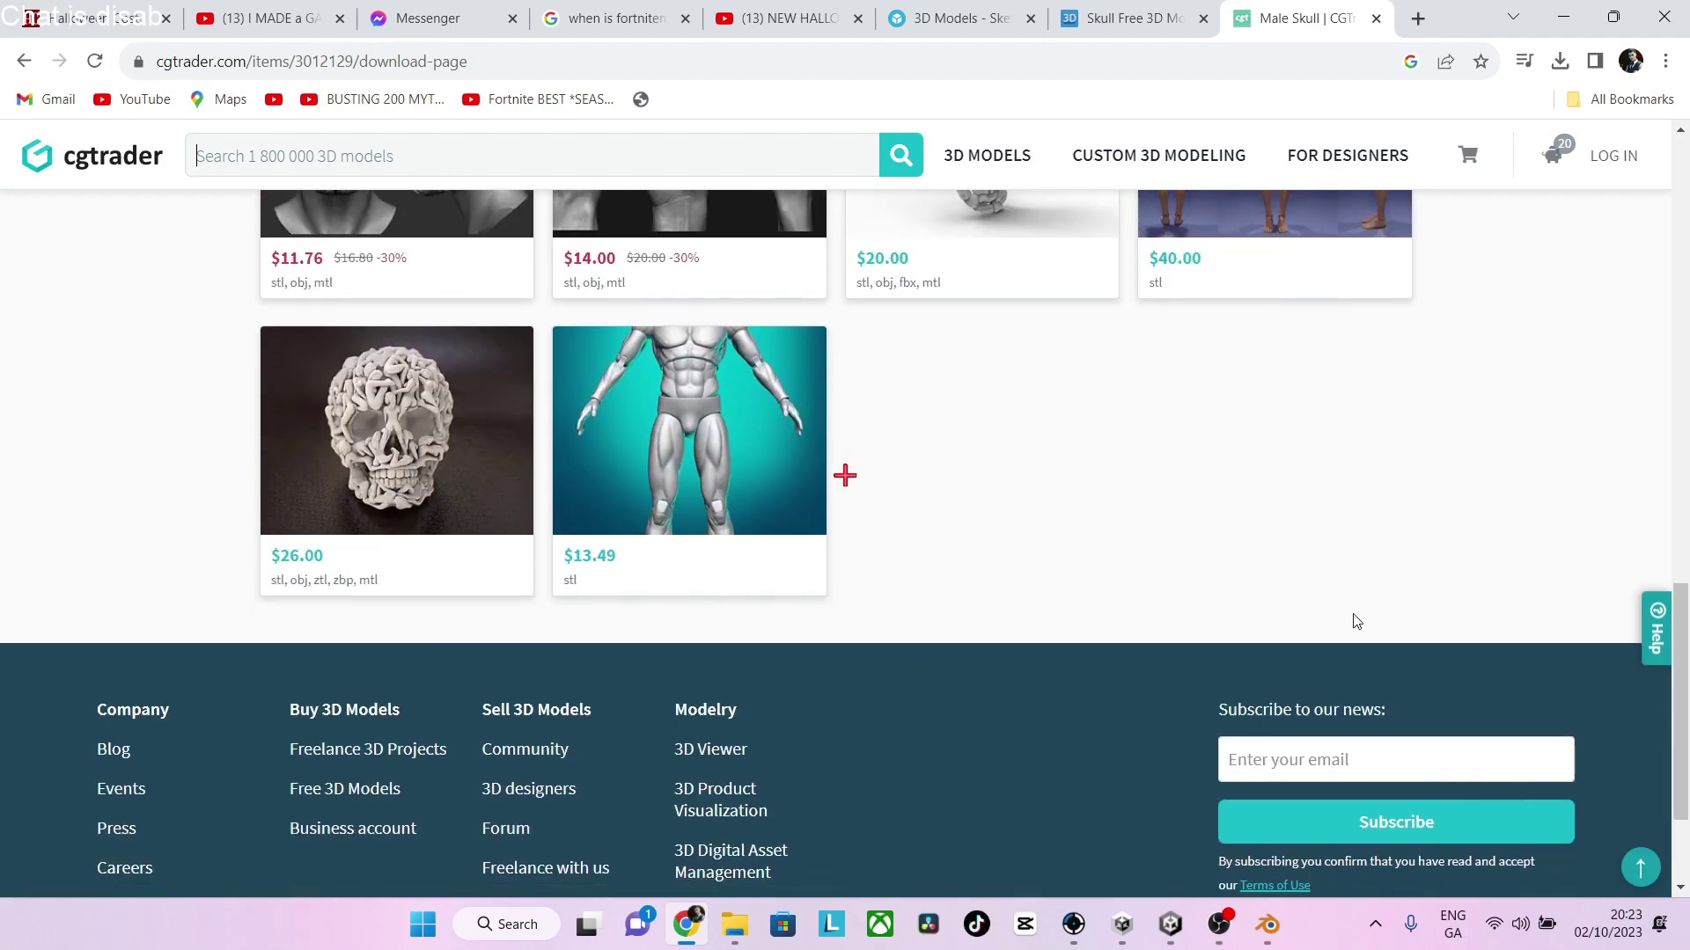
scroll(1355, 621, "up", 4)
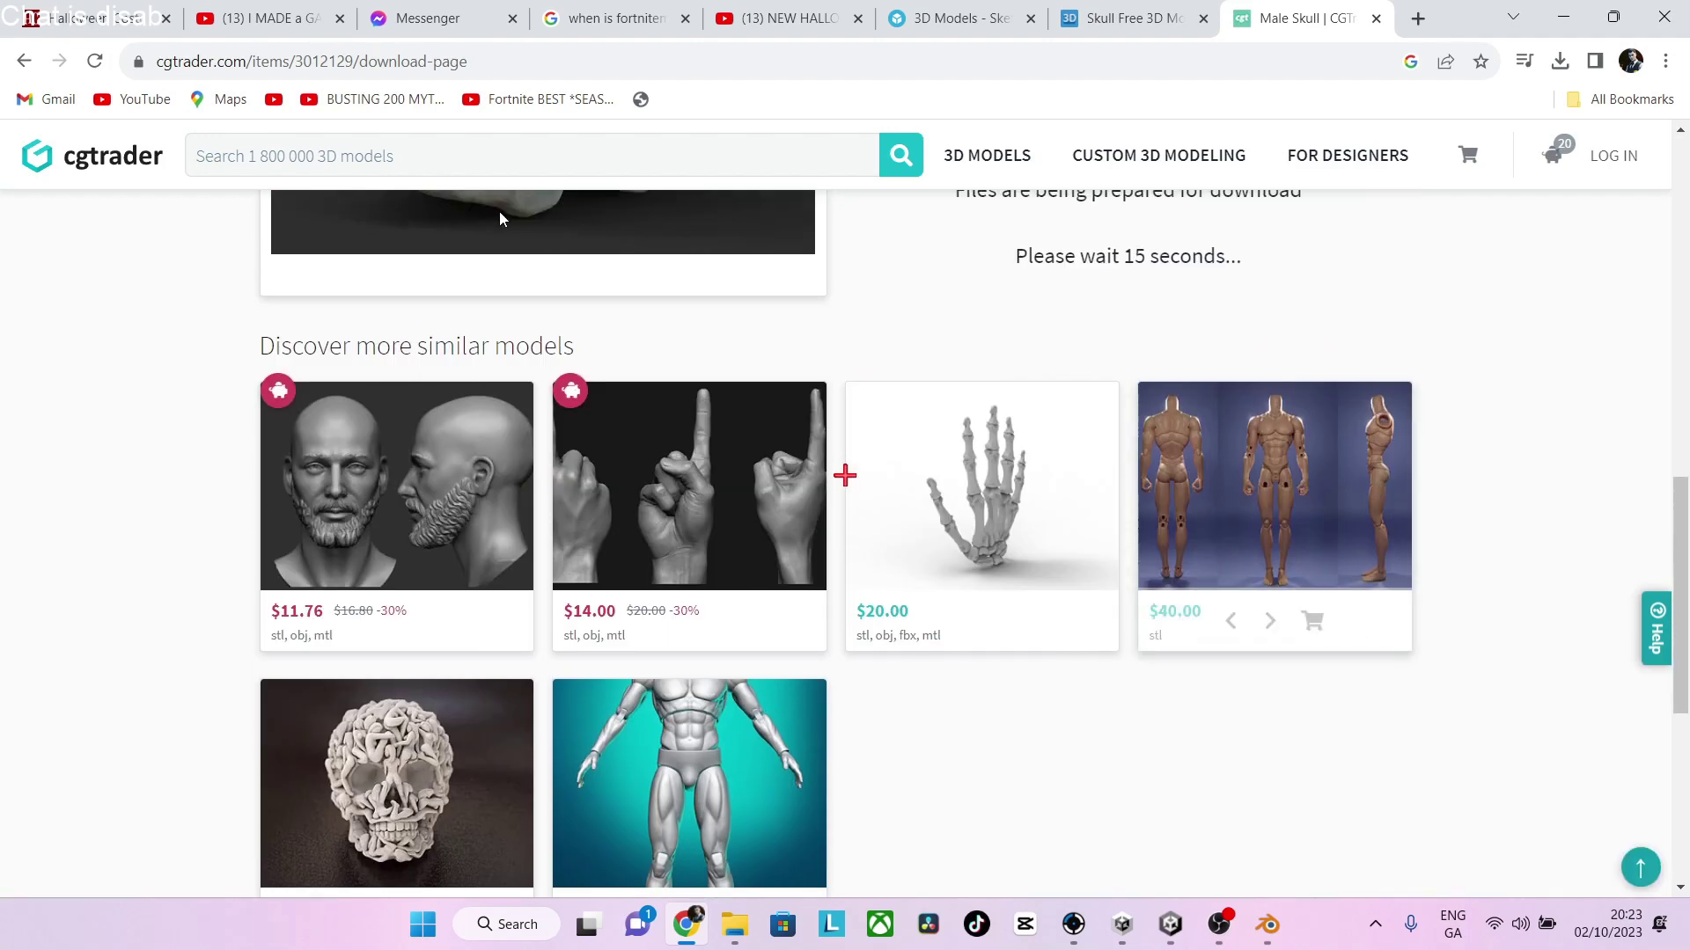
left_click(24, 62)
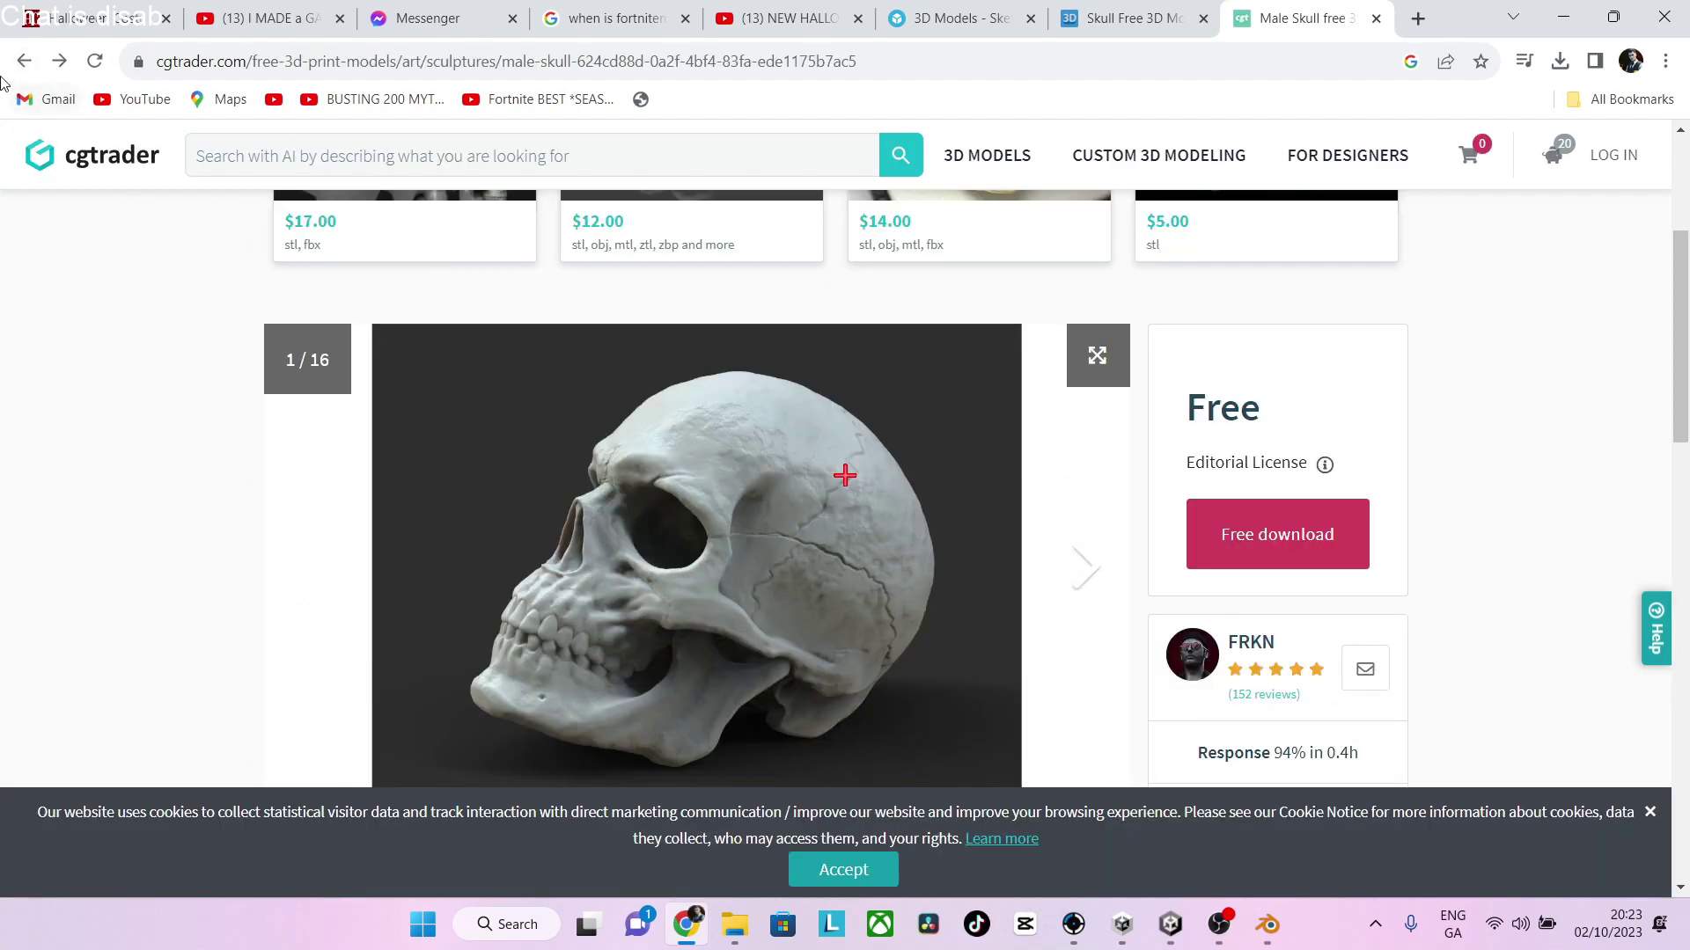
left_click(23, 61)
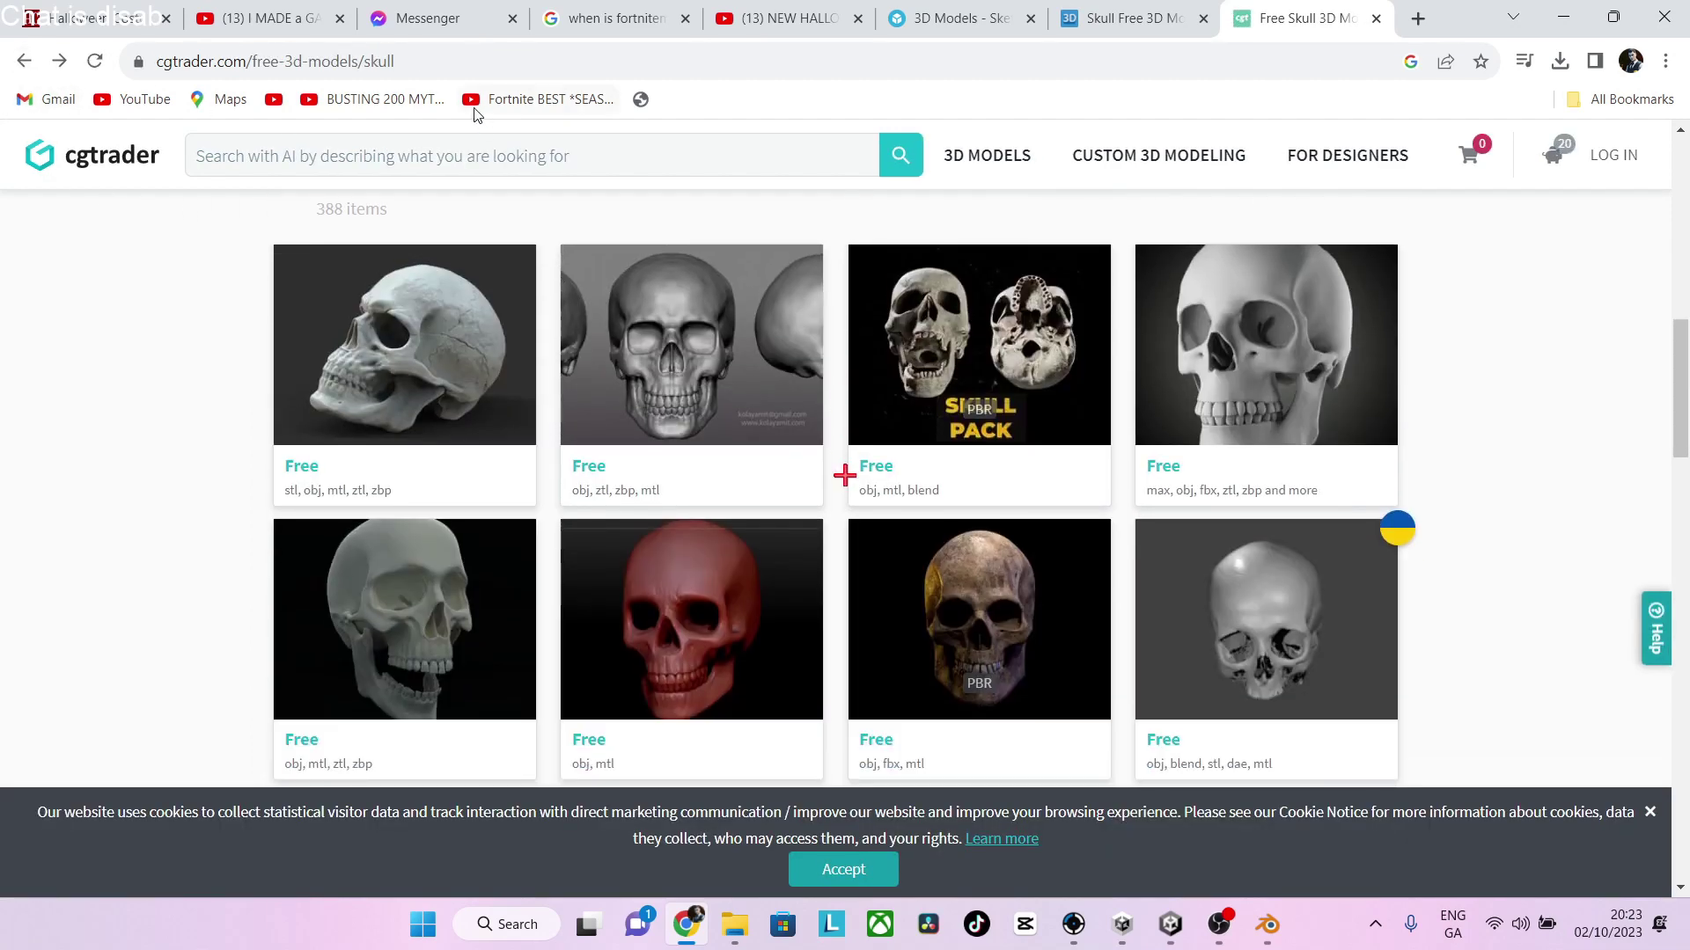
Open the free Petes Skull with texture maps, request its download and go back to the list of free skull models
scroll(861, 333, "down", 5)
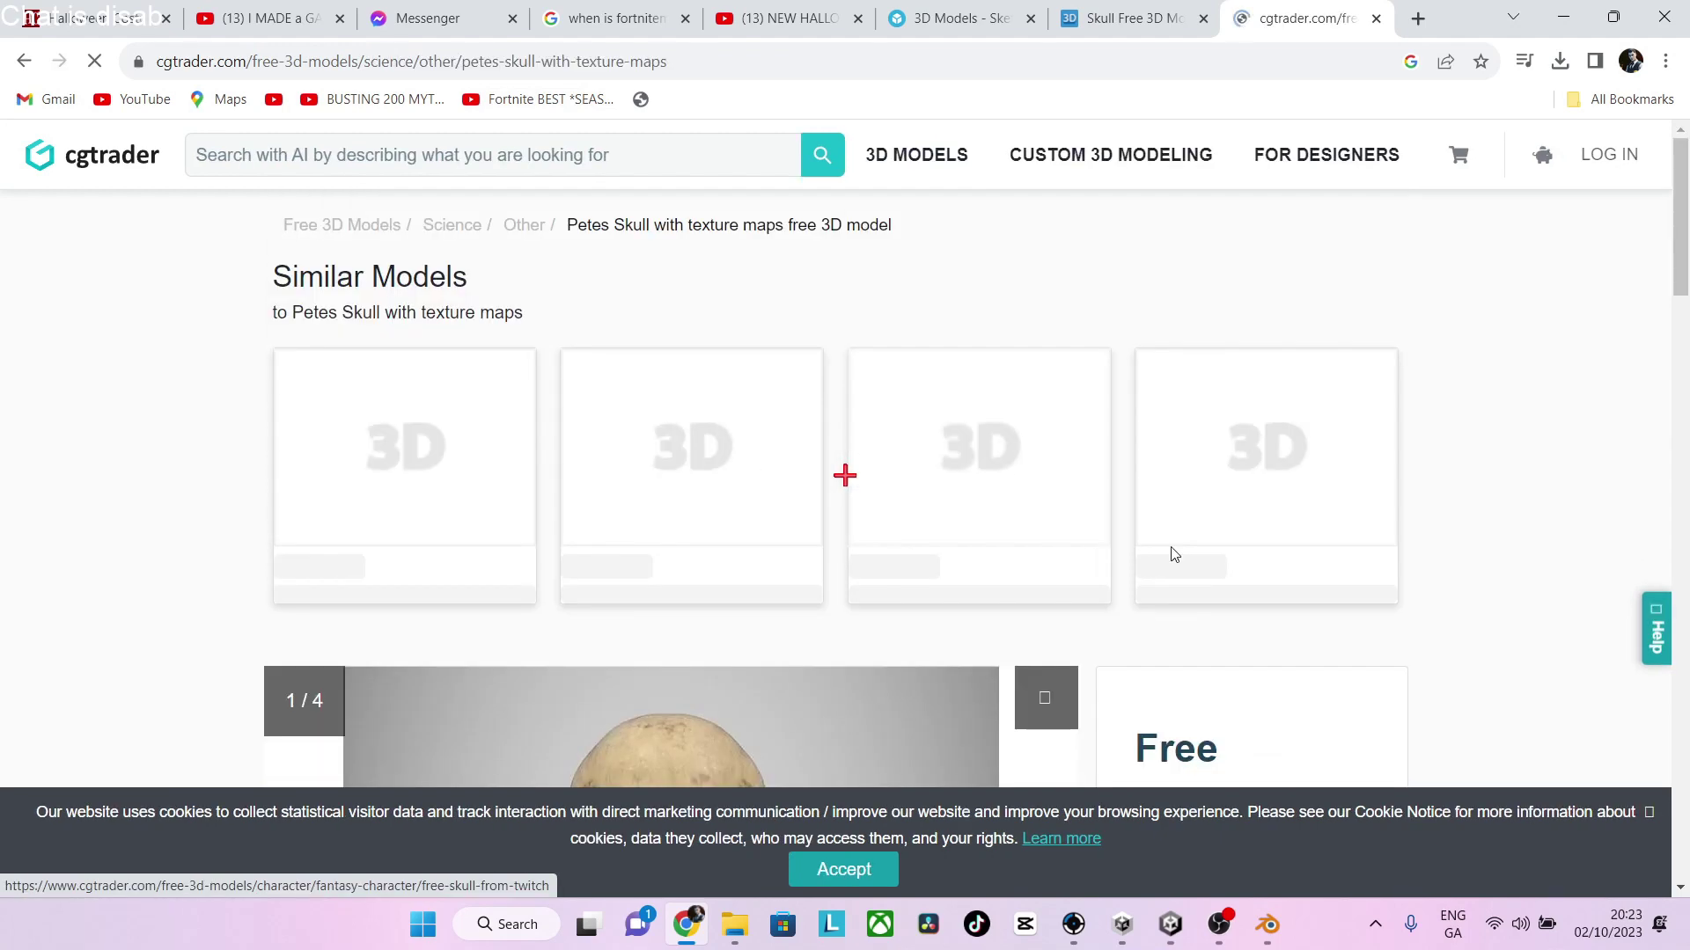
scroll(1219, 738, "down", 4)
left_click(1210, 519)
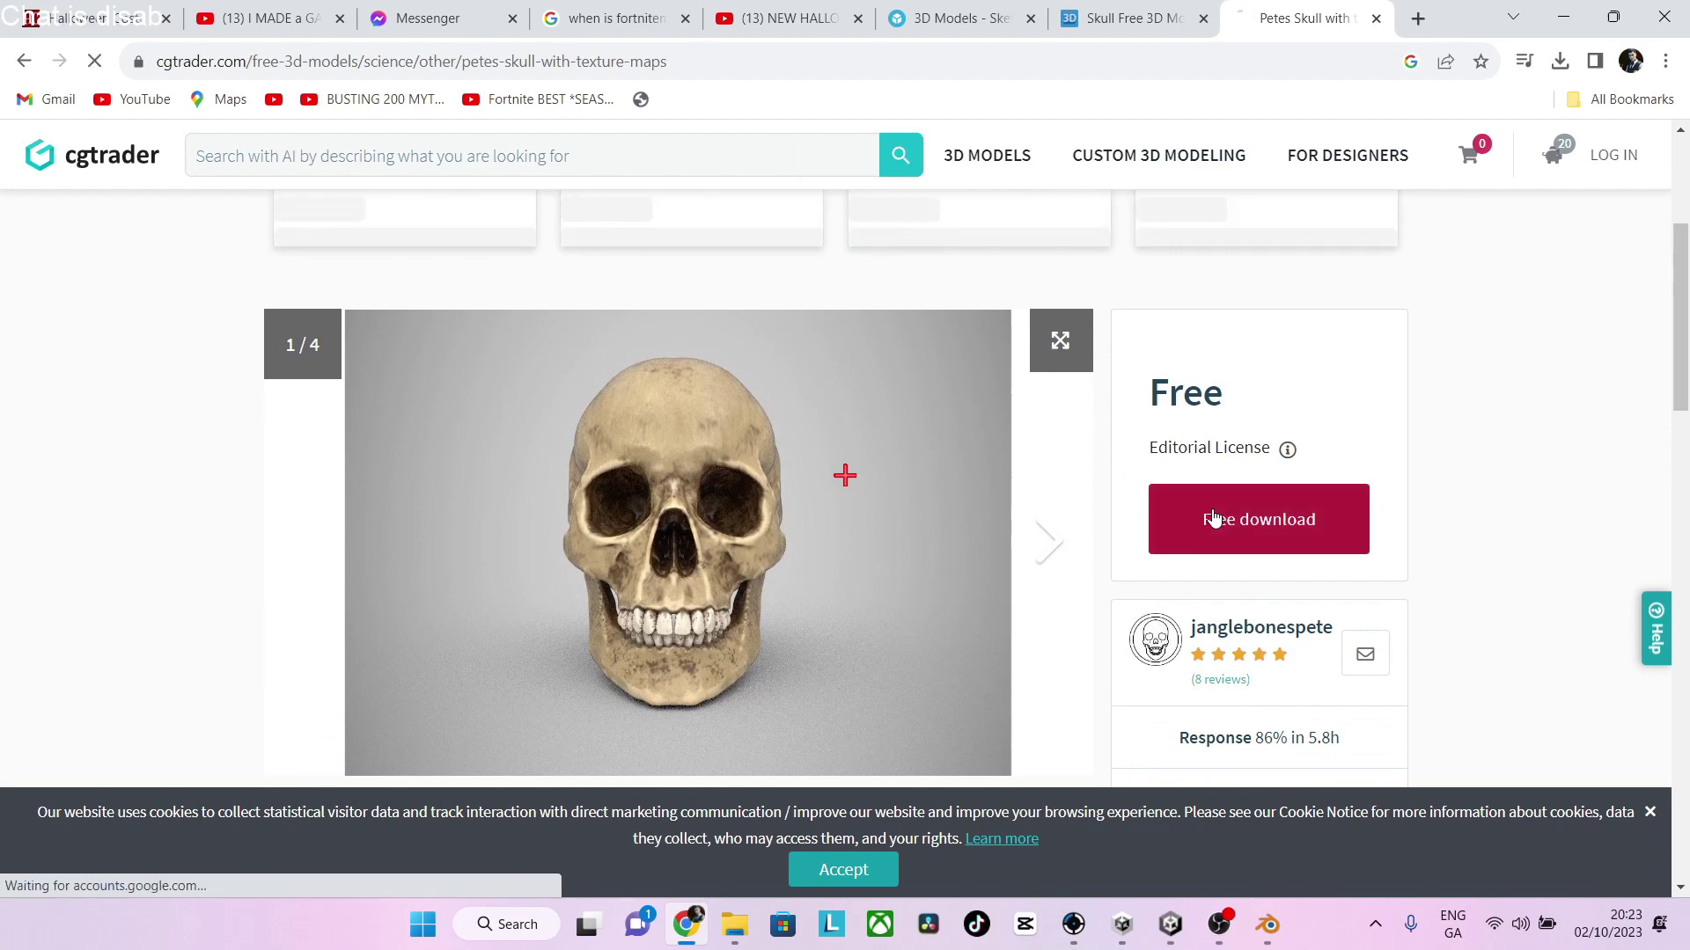
scroll(1283, 677, "down", 4)
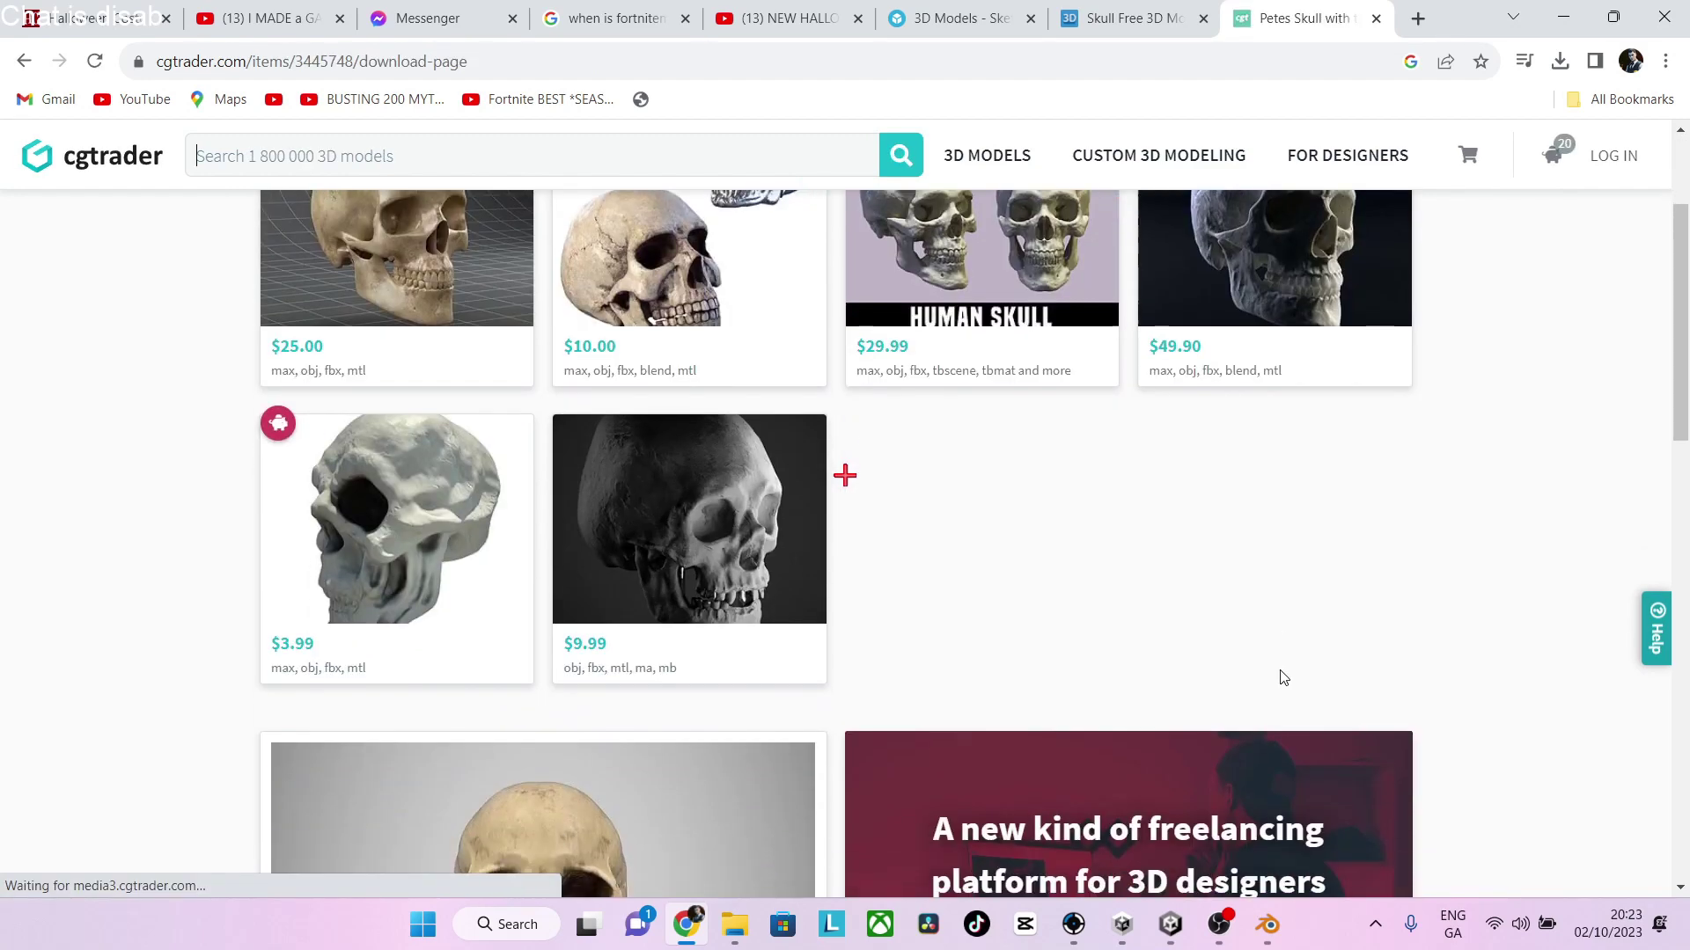
scroll(1283, 678, "down", 6)
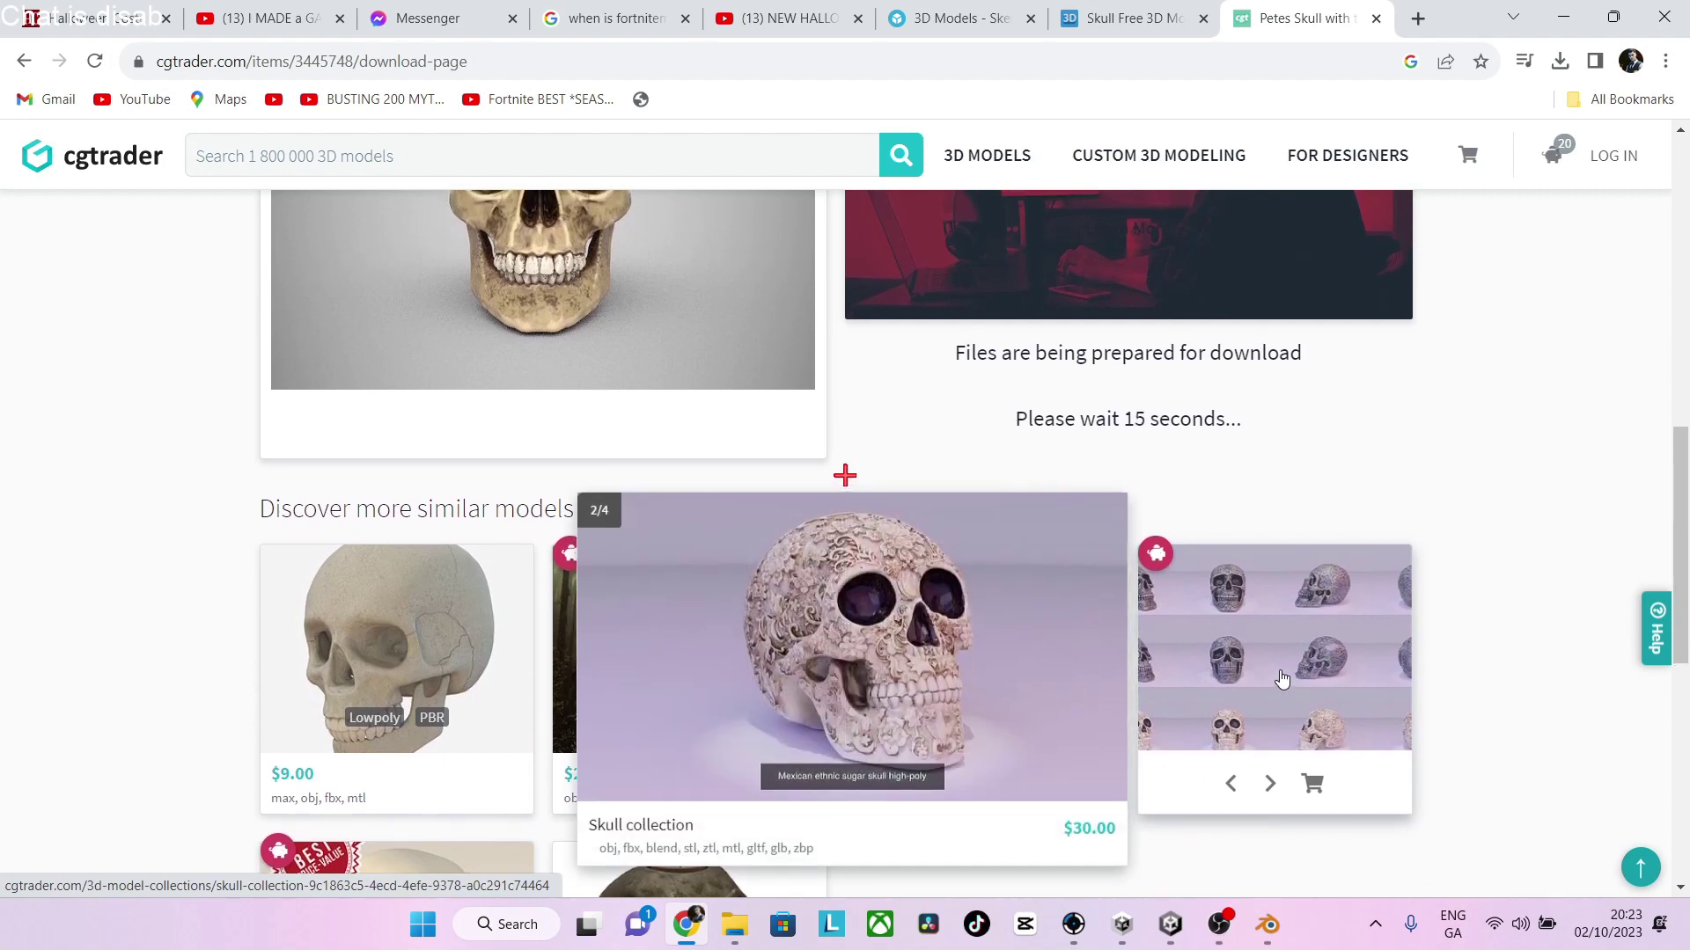
scroll(1280, 679, "up", 3)
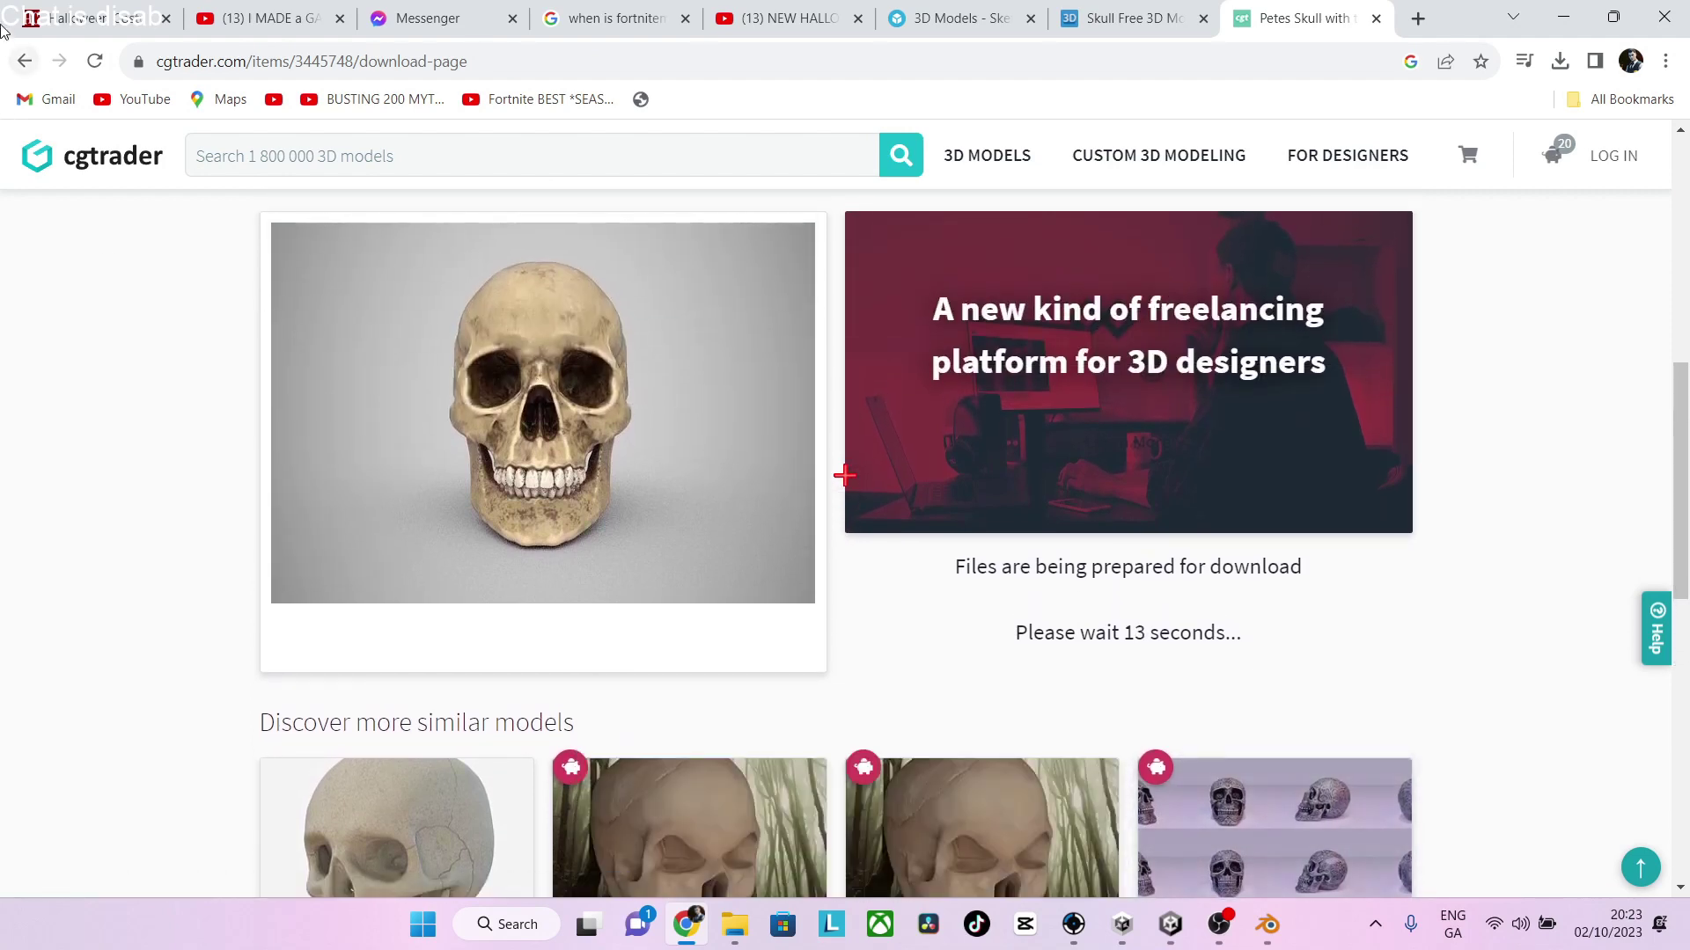
left_click(21, 61)
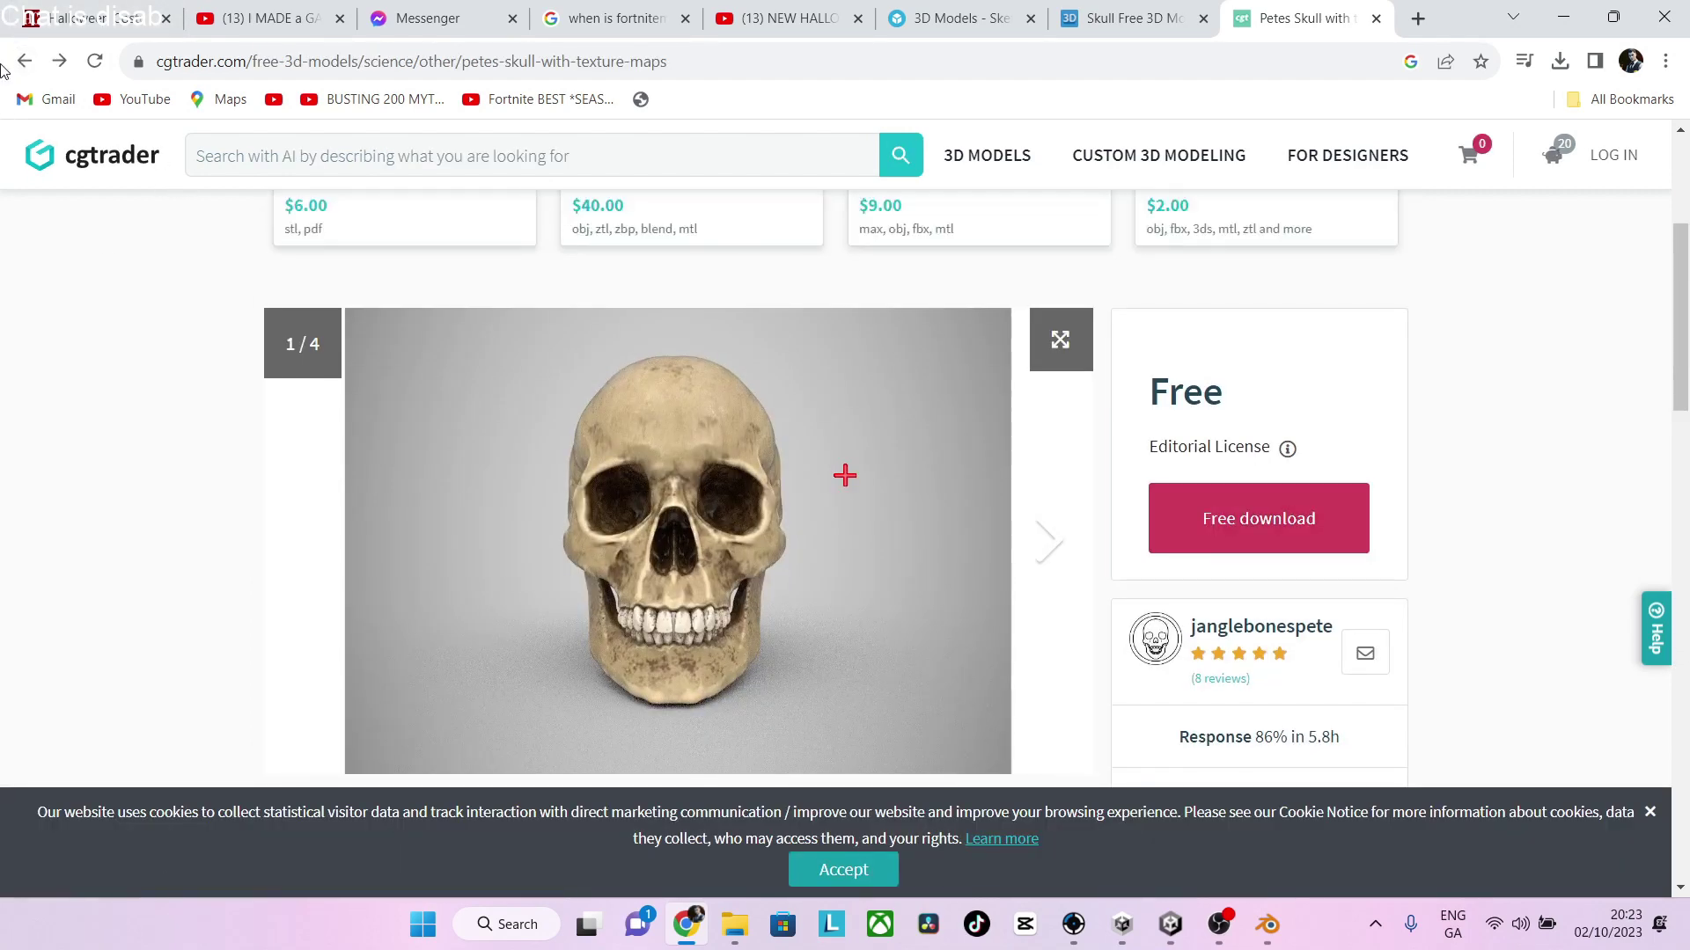
left_click(9, 69)
Open the free Male Skull again, start its download and switch to OBS
scroll(688, 431, "up", 4)
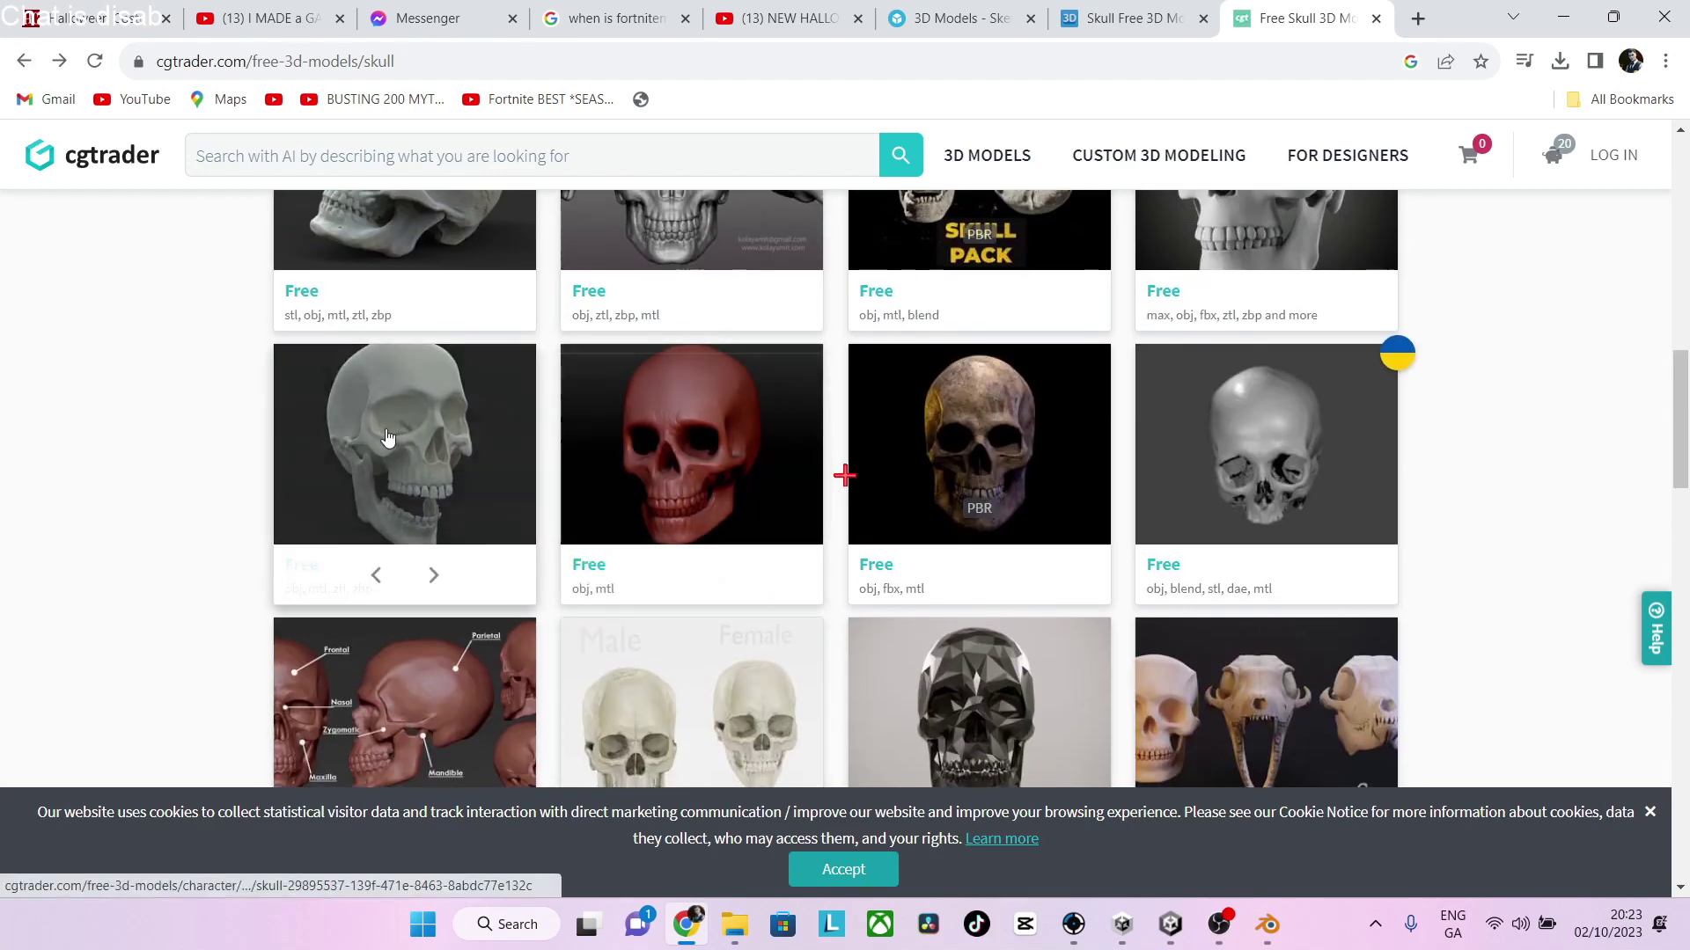
scroll(387, 440, "up", 3)
left_click(390, 438)
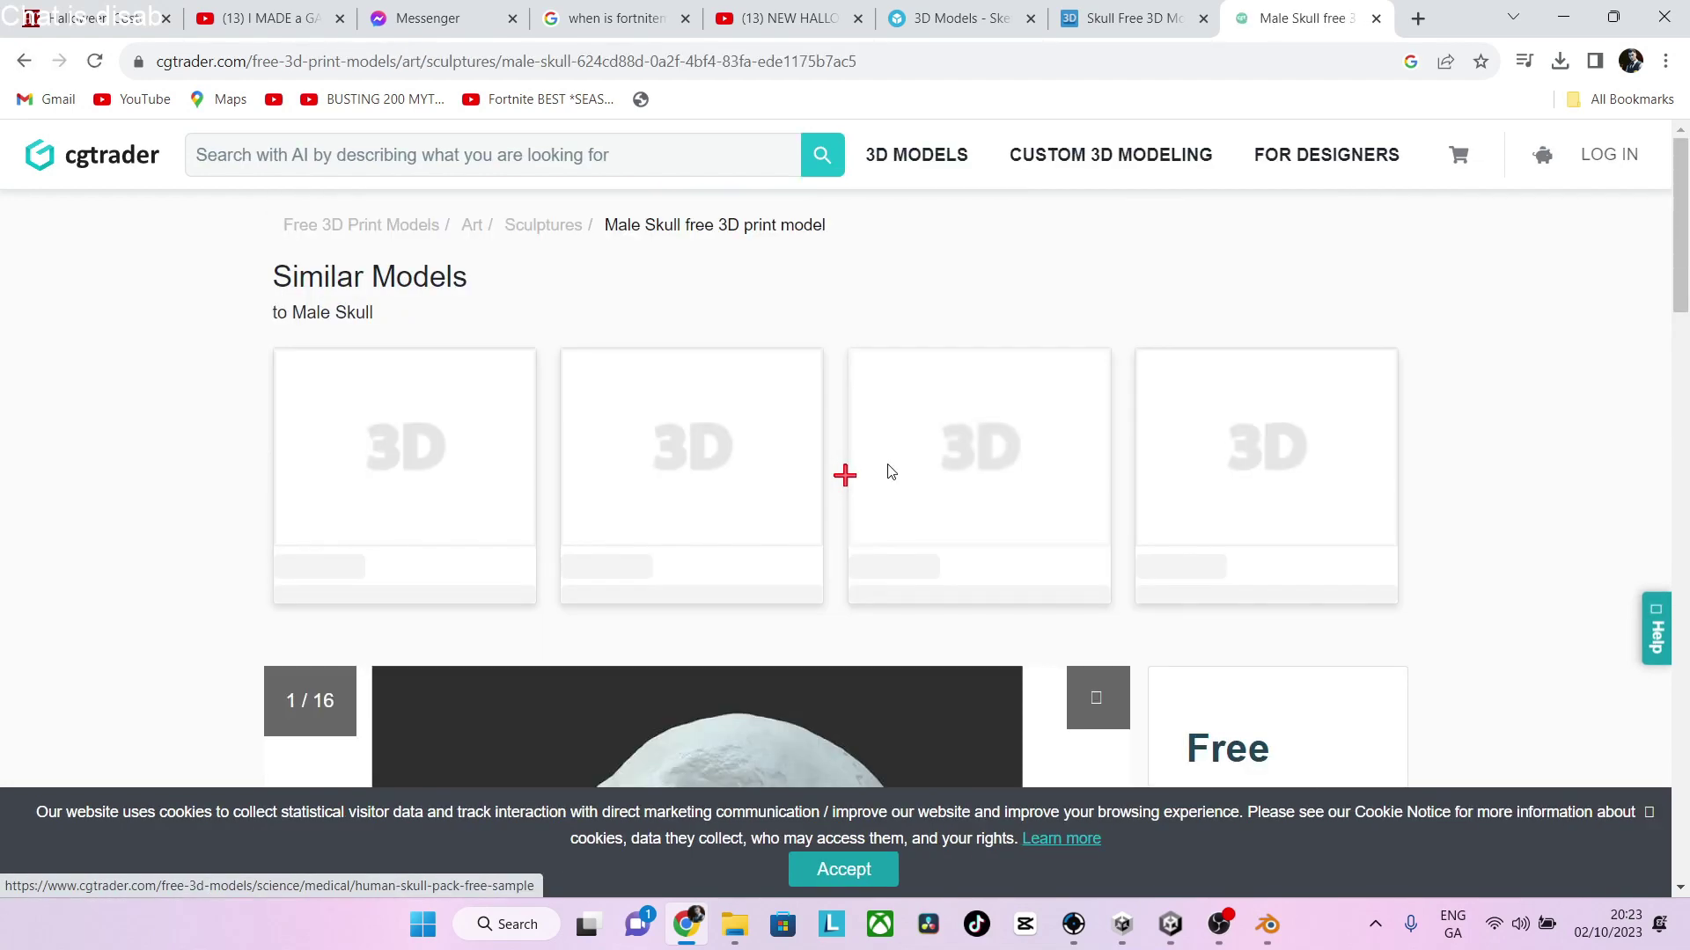
left_click(1340, 456)
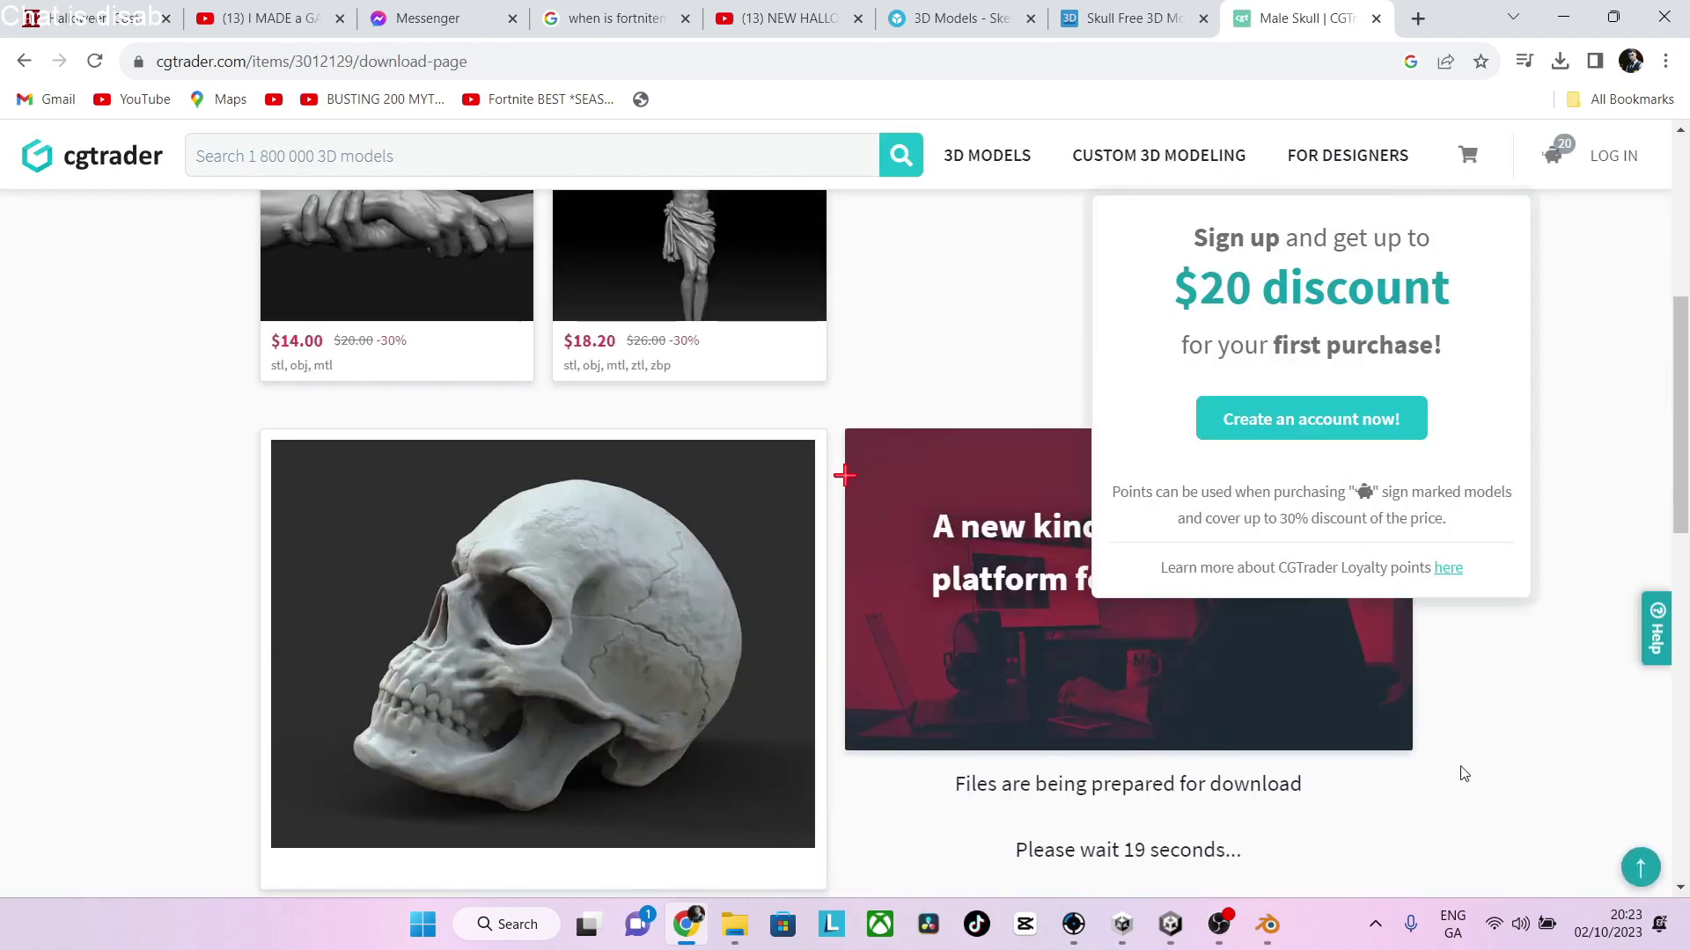
left_click(1219, 924)
left_click(1334, 828)
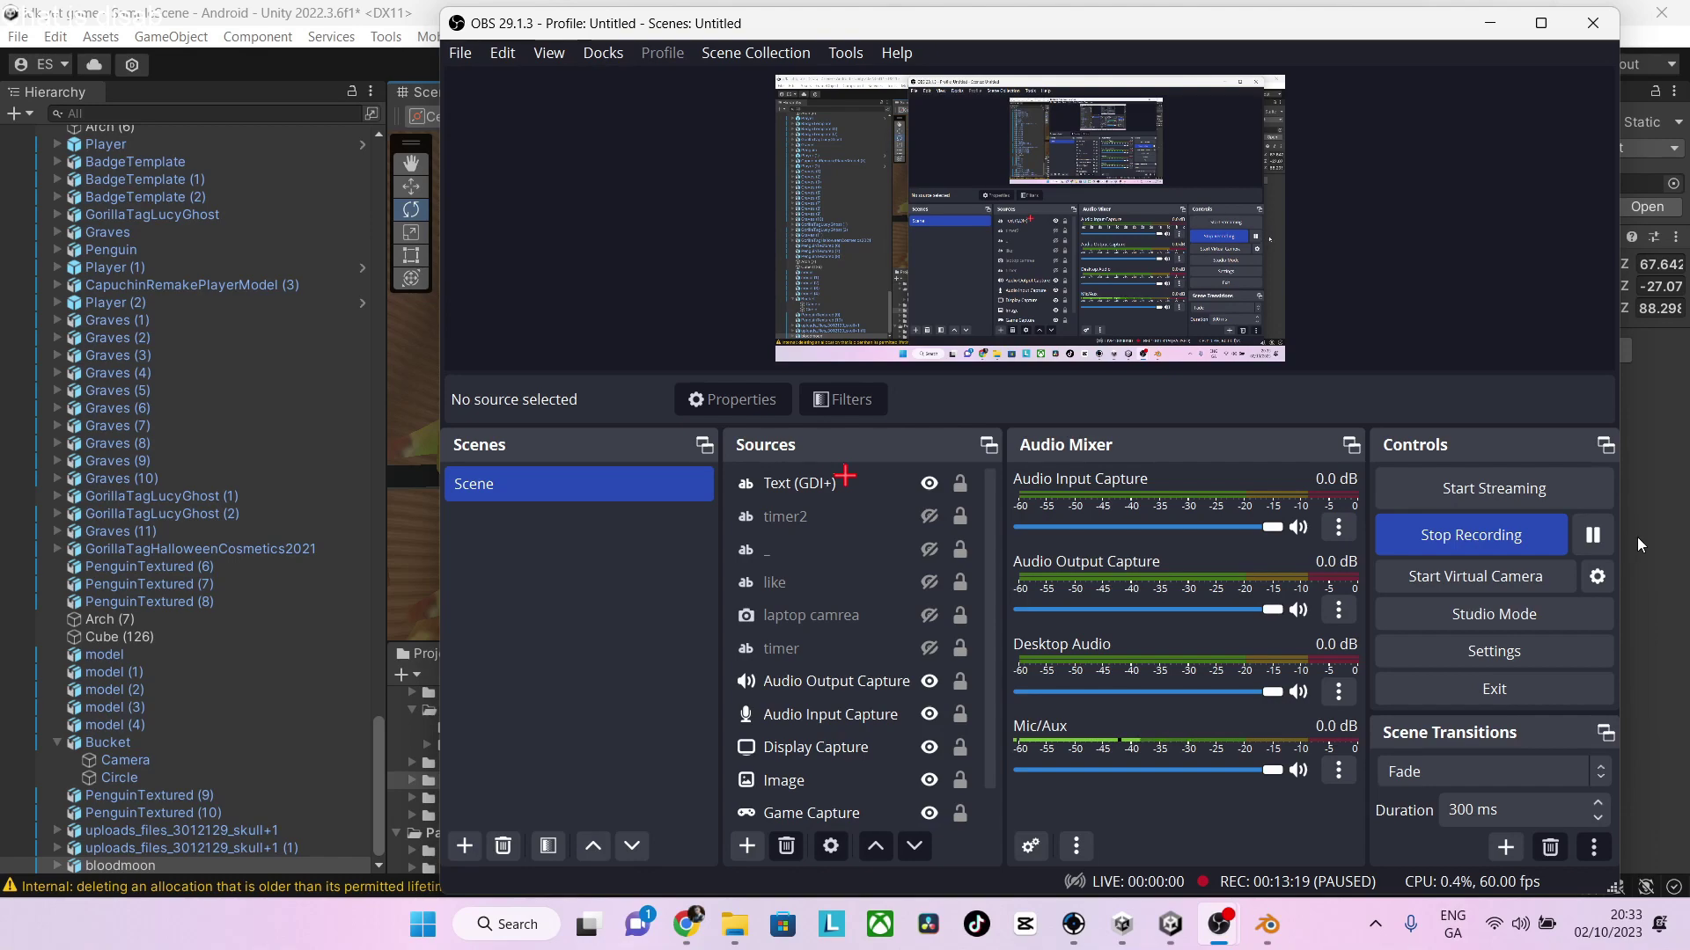
Return to Unity and look through the project's Scripts and Assets folders and the surrounding walls of the scene
left_click(1637, 537)
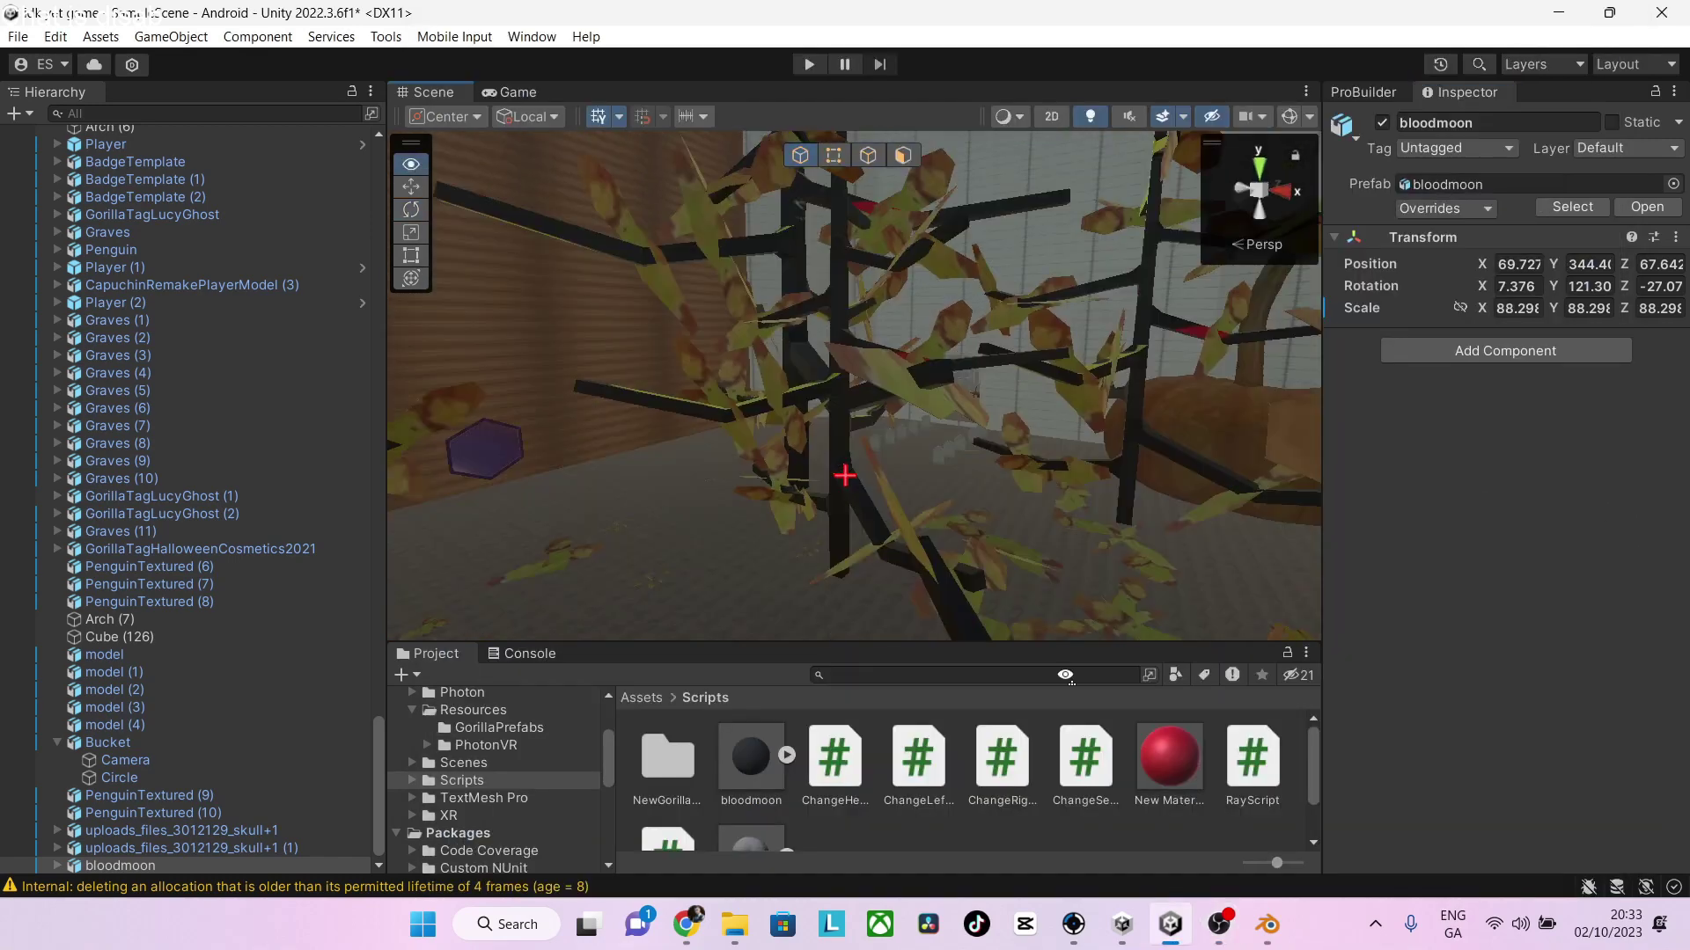
right_click_drag(990, 759, 1179, 629)
key("w")
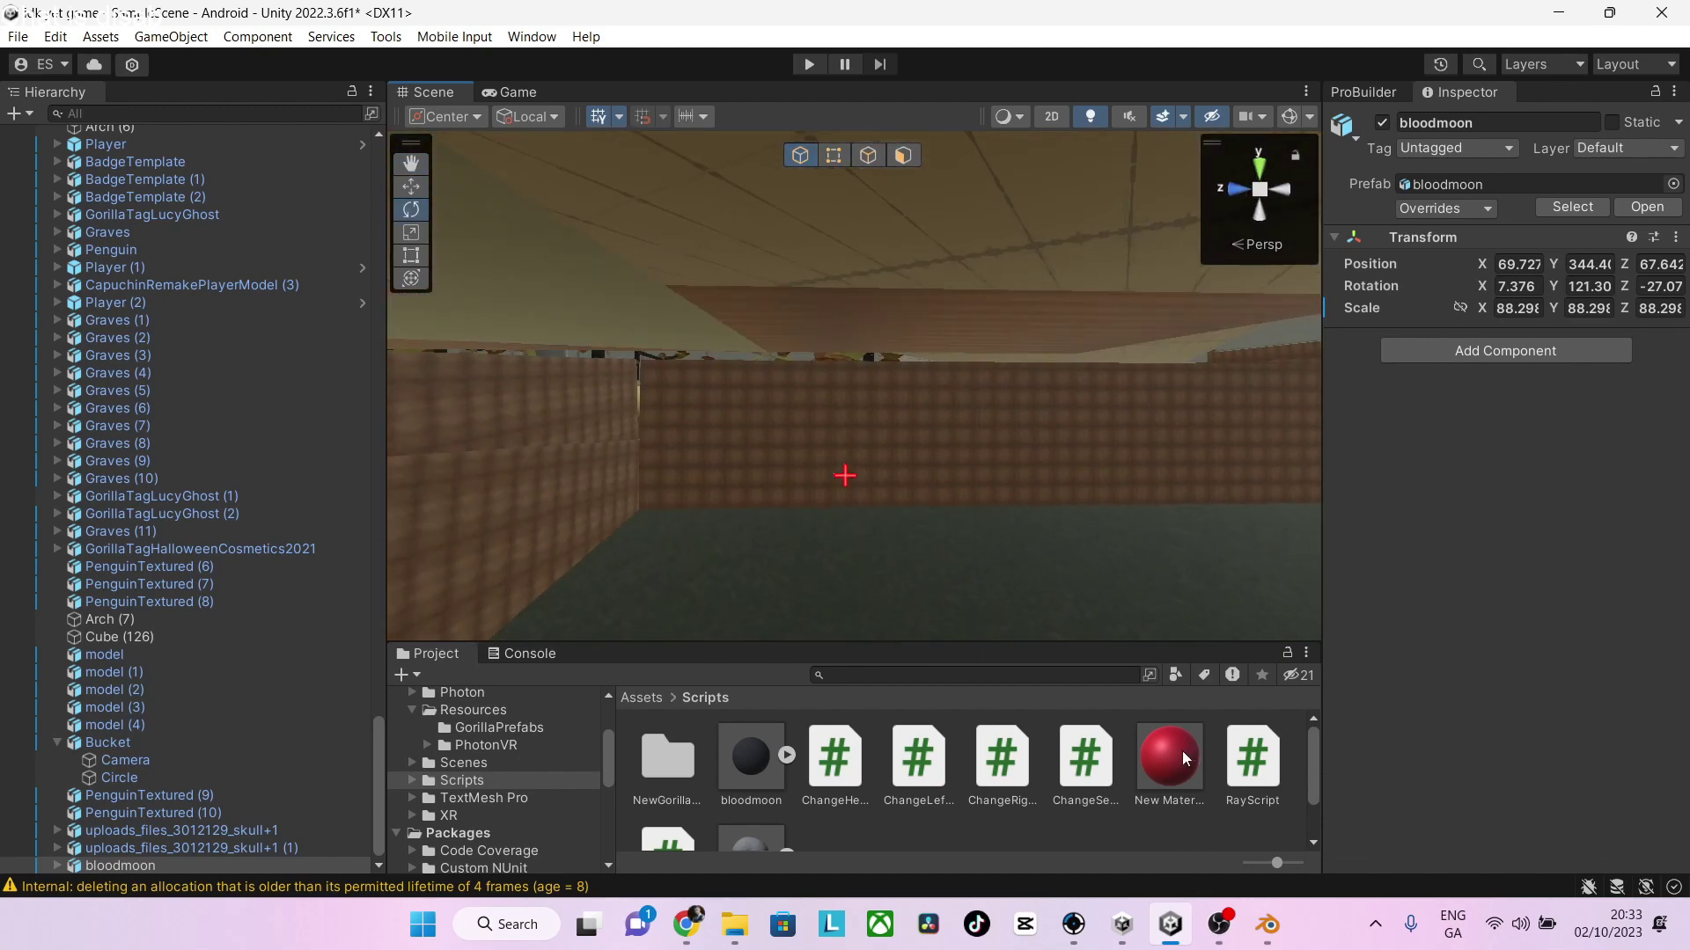
scroll(1181, 752, "down", 2)
right_click_drag(1192, 509, 37, 493)
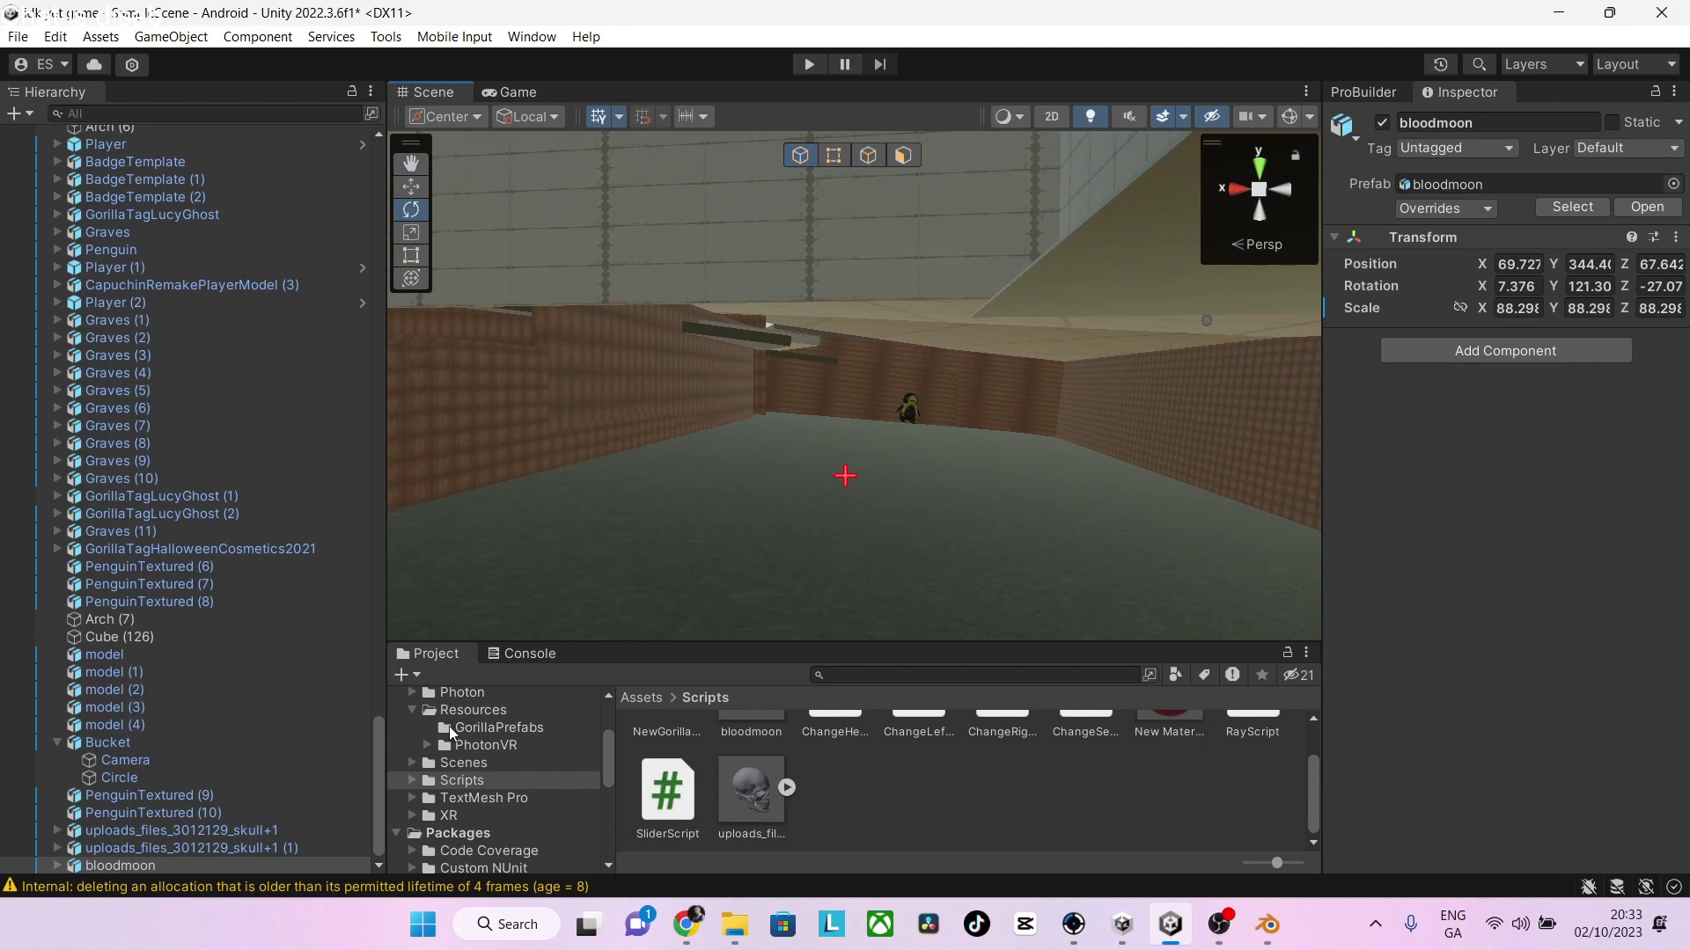
scroll(484, 731, "up", 3)
left_click(492, 783)
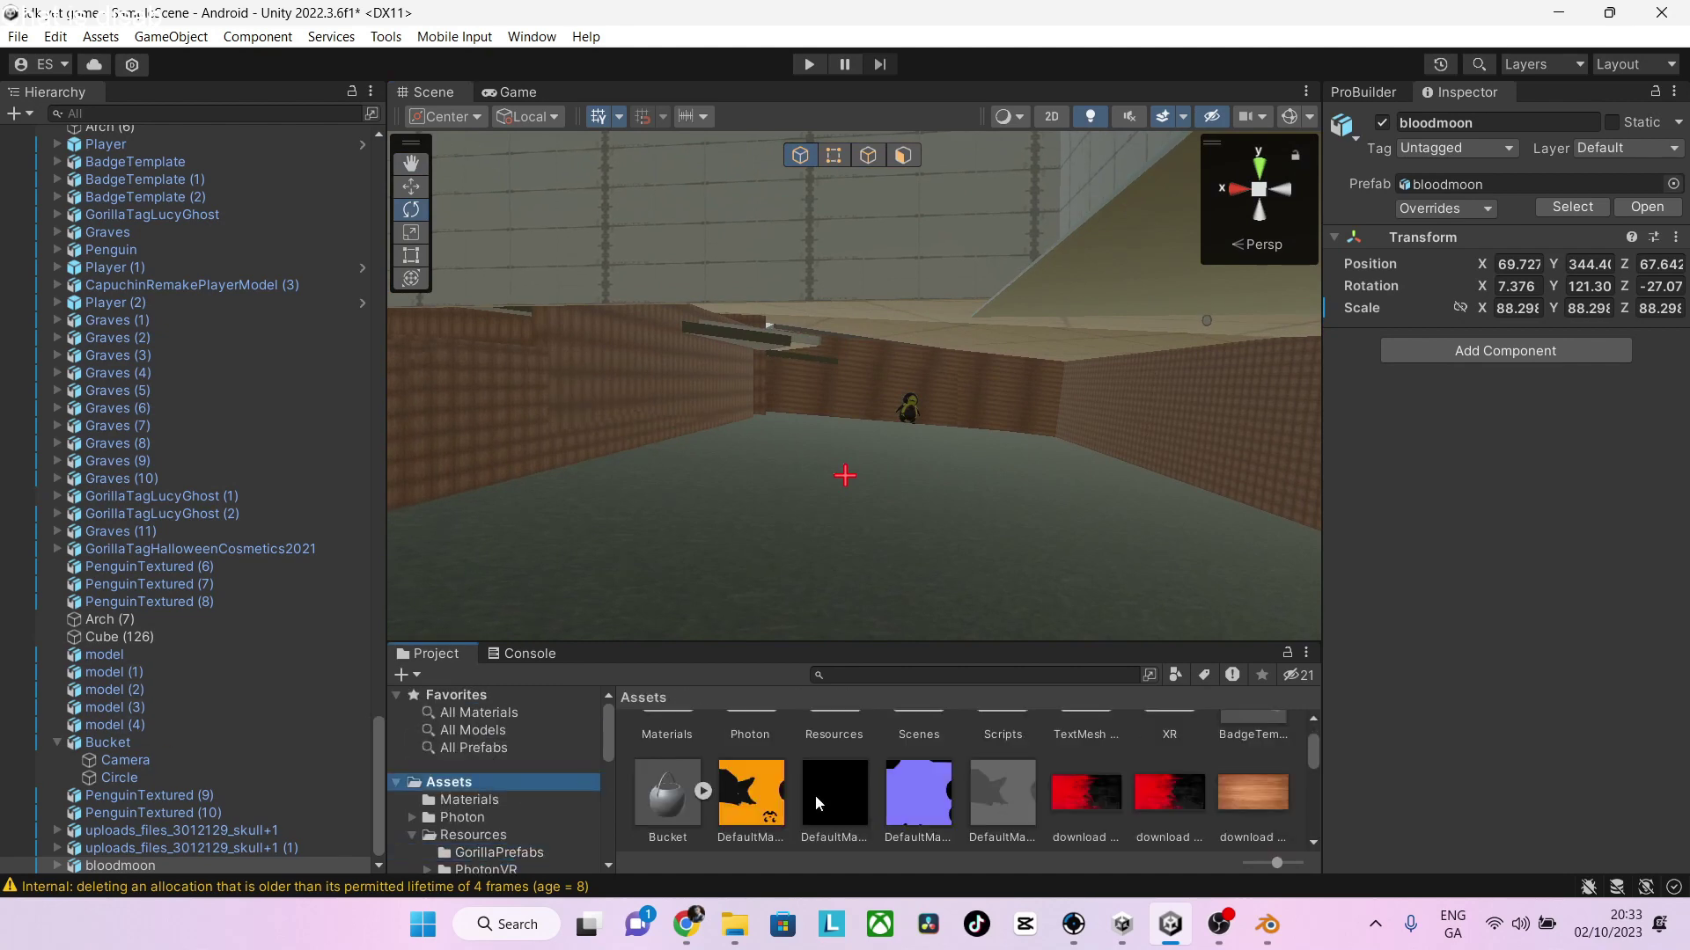
scroll(818, 802, "down", 5)
scroll(818, 802, "down", 1)
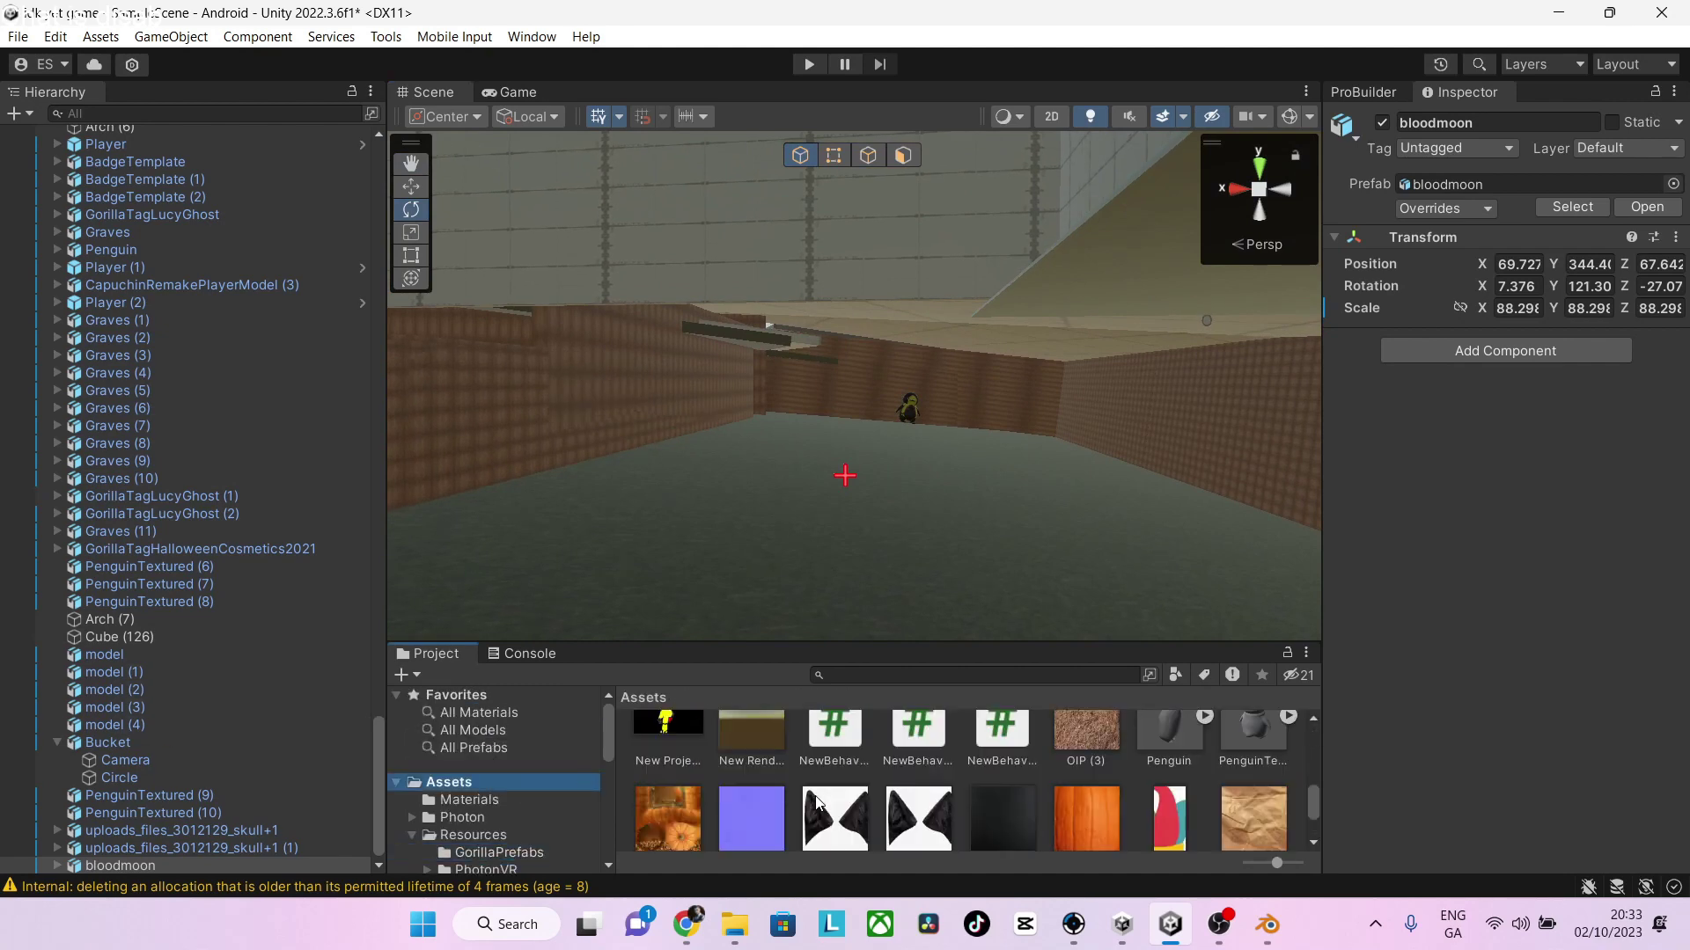
scroll(803, 799, "up", 5)
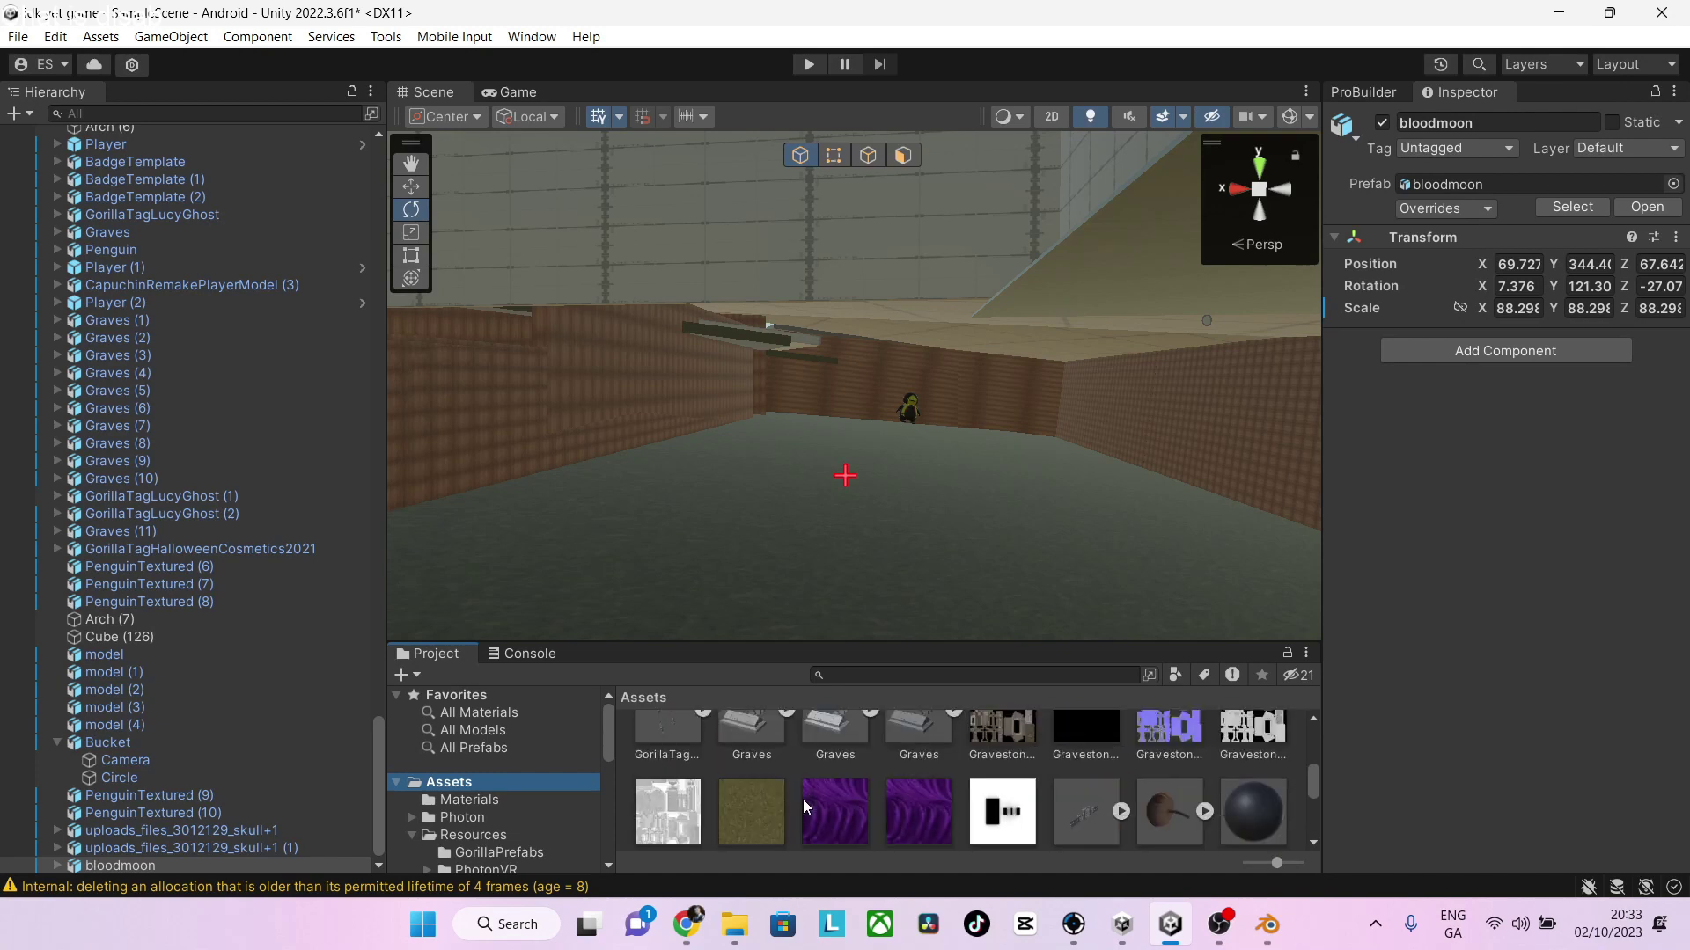
scroll(803, 799, "up", 1)
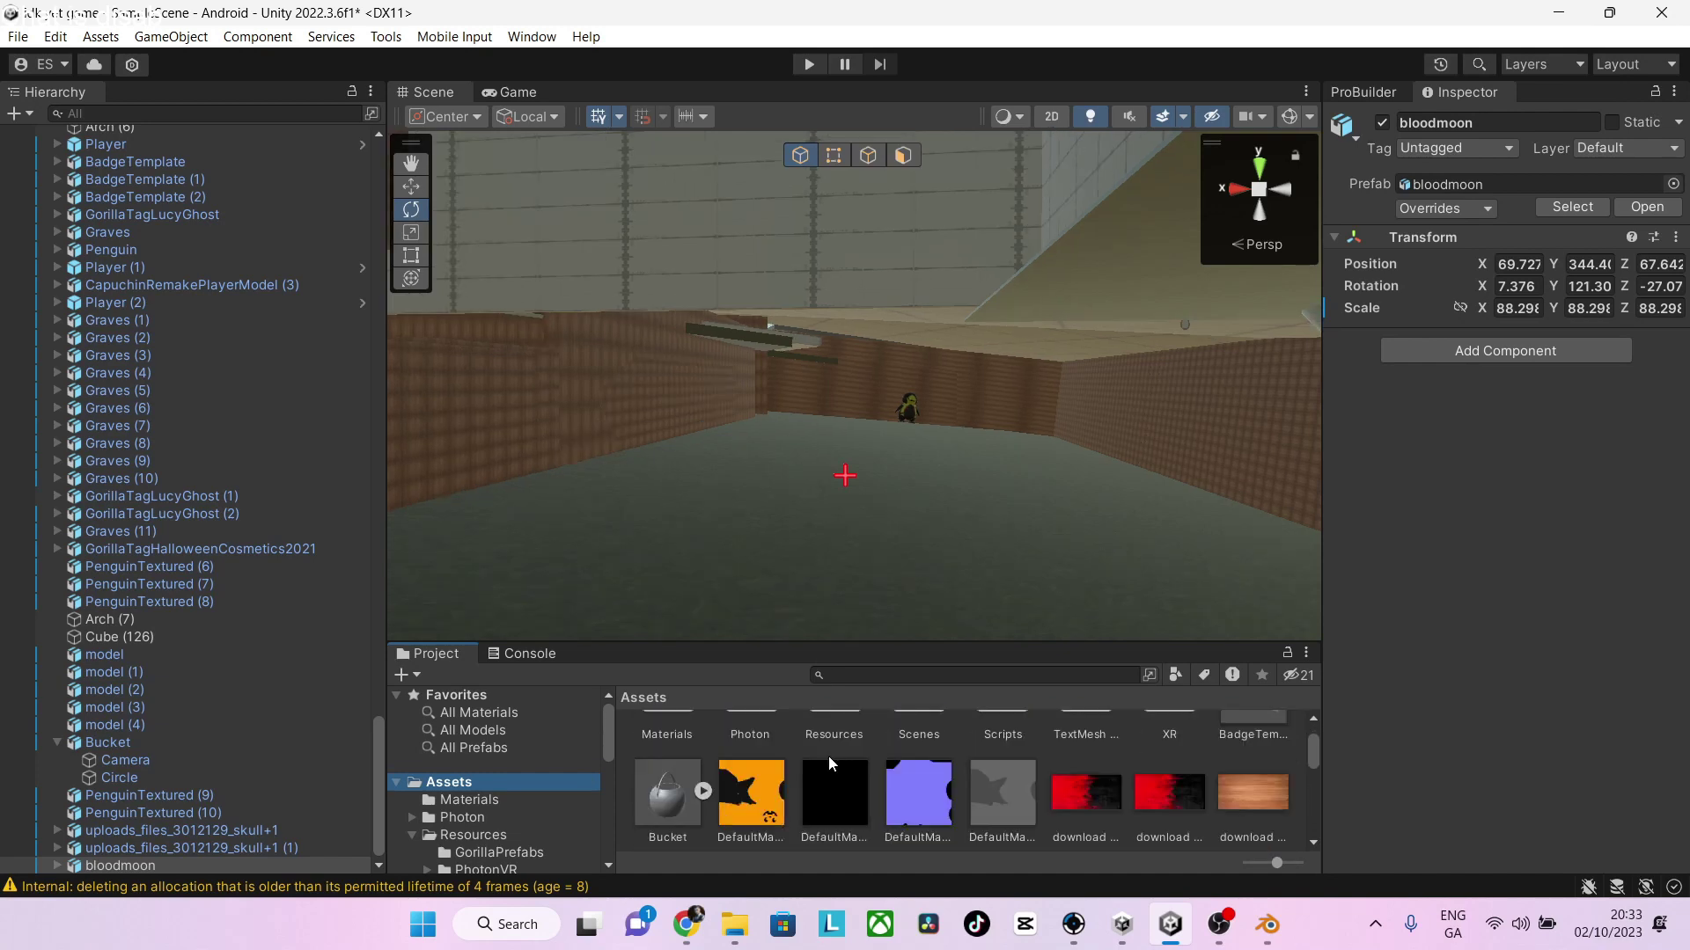
Inspect the graveyard area of the scene, then examine the bloodmoon model in the sky
right_click_drag(820, 543, 1459, 589)
right_click_drag(1217, 472, 1011, 231)
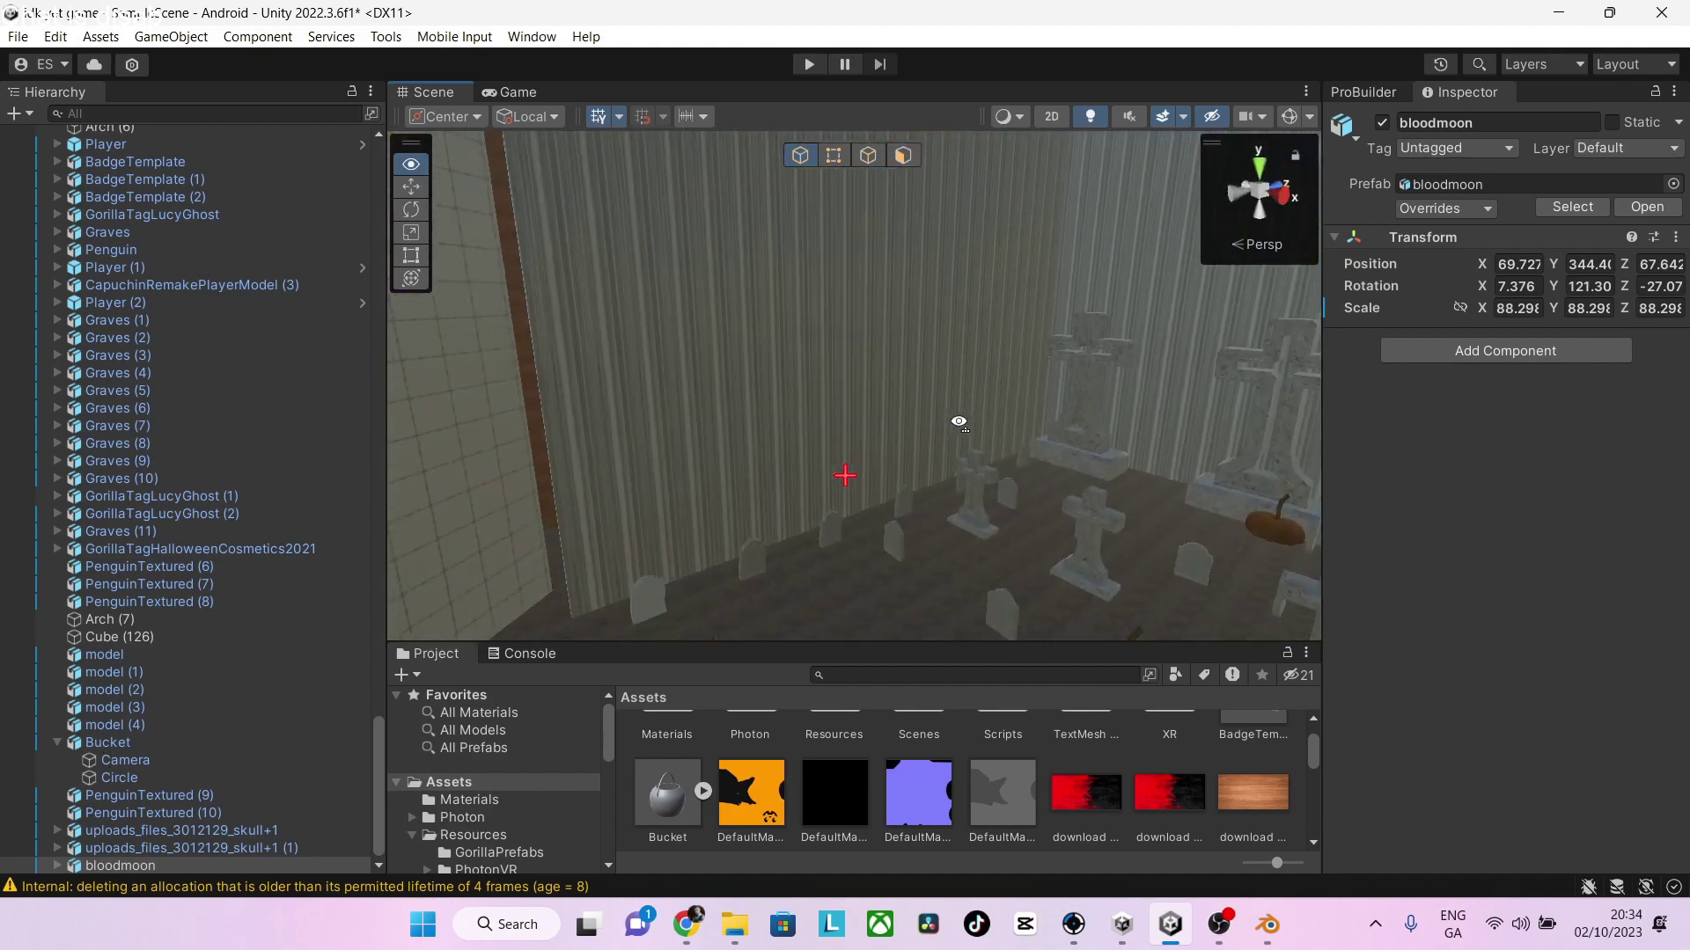
right_click_drag(958, 423, 1667, 502)
right_click_drag(78, 539, 593, 683)
key("f")
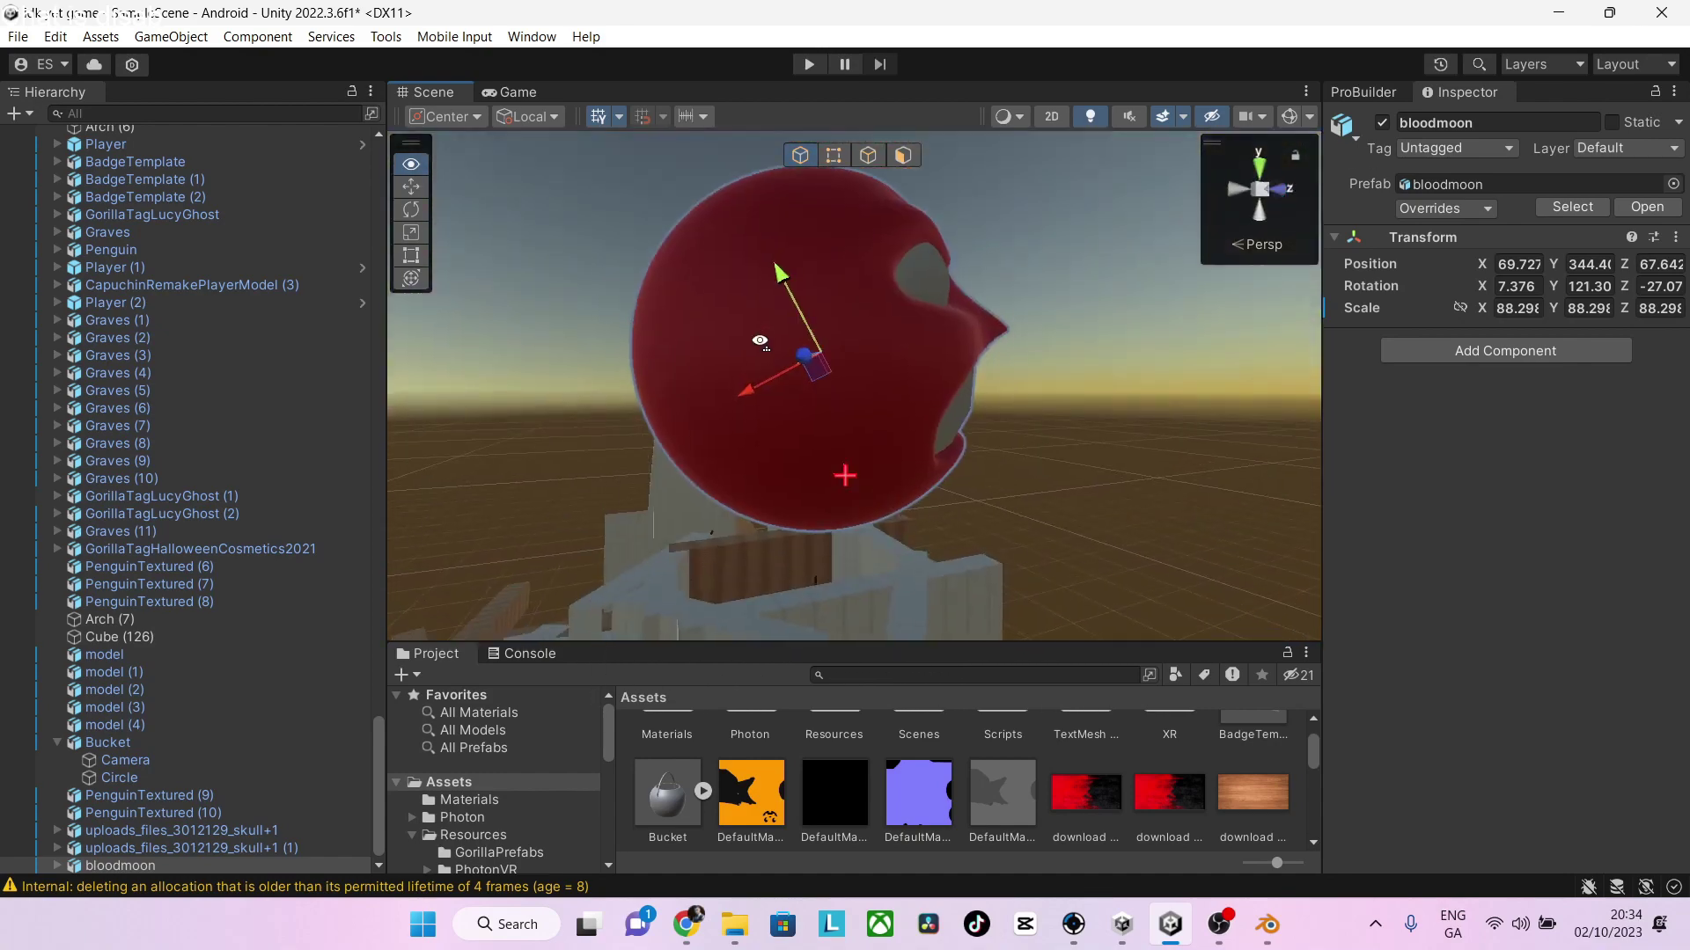
mouse_move(818, 457)
right_mouse_down()
mouse_move(906, 294)
mouse_move(859, 444)
mouse_move(810, 350)
mouse_move(878, 378)
mouse_move(841, 388)
mouse_move(394, 805)
mouse_move(39, 445)
mouse_move(743, 344)
mouse_move(1115, 358)
mouse_move(1011, 626)
mouse_move(300, 359)
mouse_move(1644, 481)
mouse_move(992, 340)
mouse_move(435, 286)
mouse_move(1026, 802)
mouse_move(735, 376)
right_mouse_up()
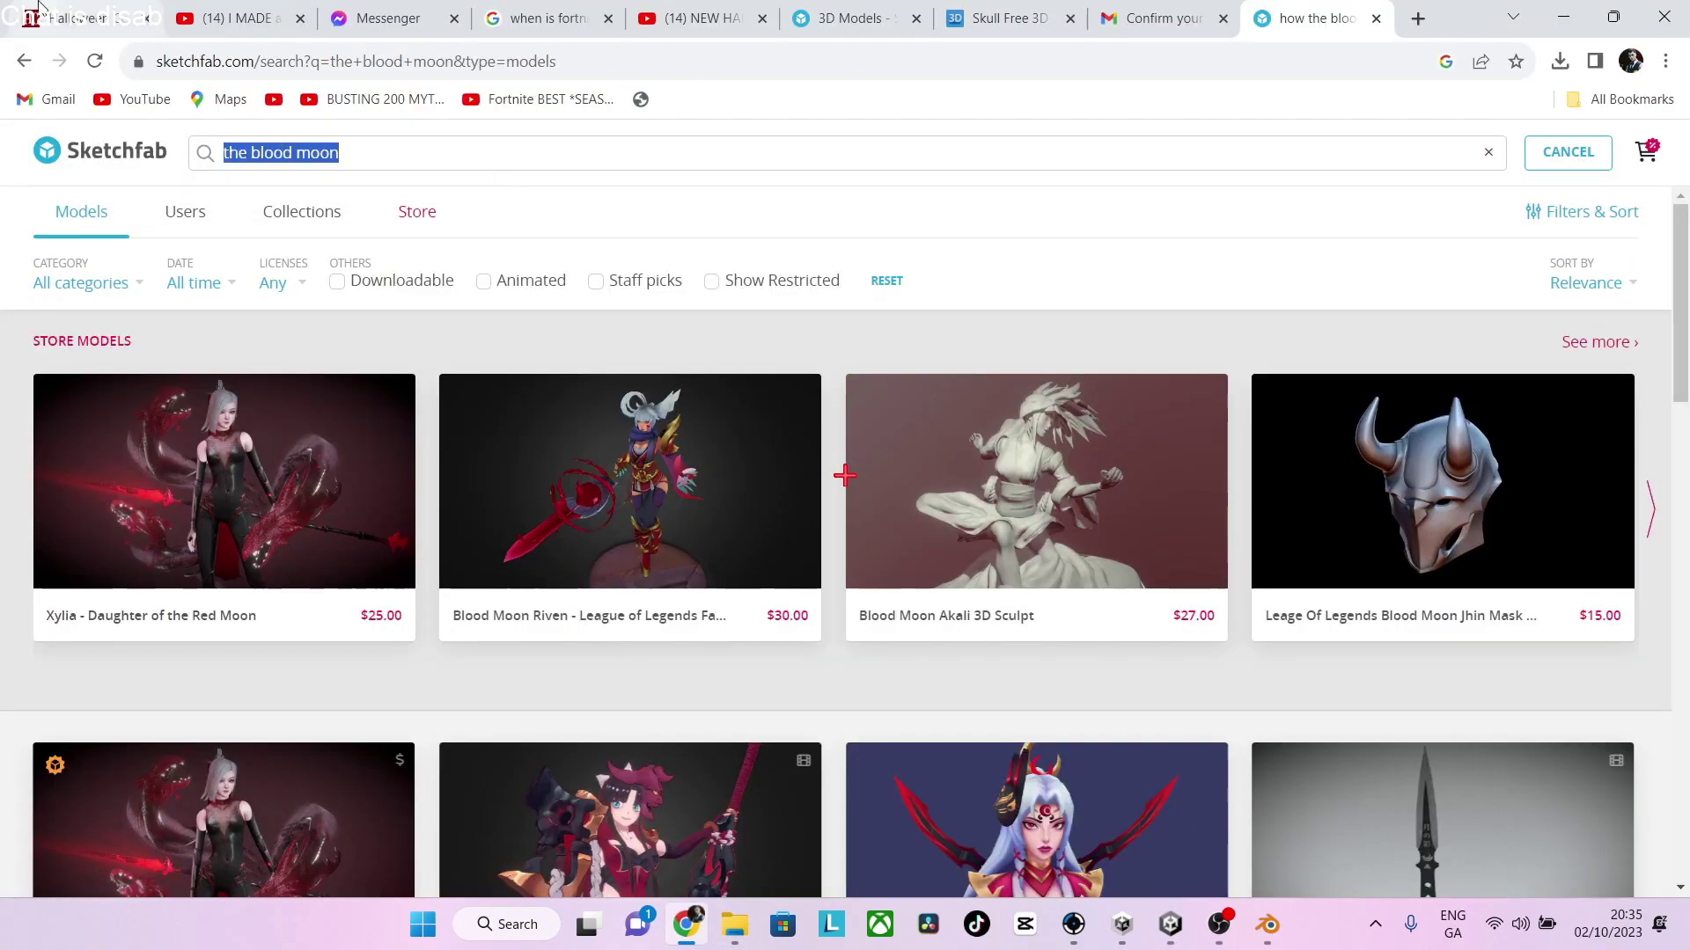
Switch to Sketchfab in the browser and search its models for "valcono"
type("colcan")
key("BackSpace")
key("BackSpace")
key("BackSpace")
key("BackSpace")
key("BackSpace")
key("BackSpace")
type("valcano")
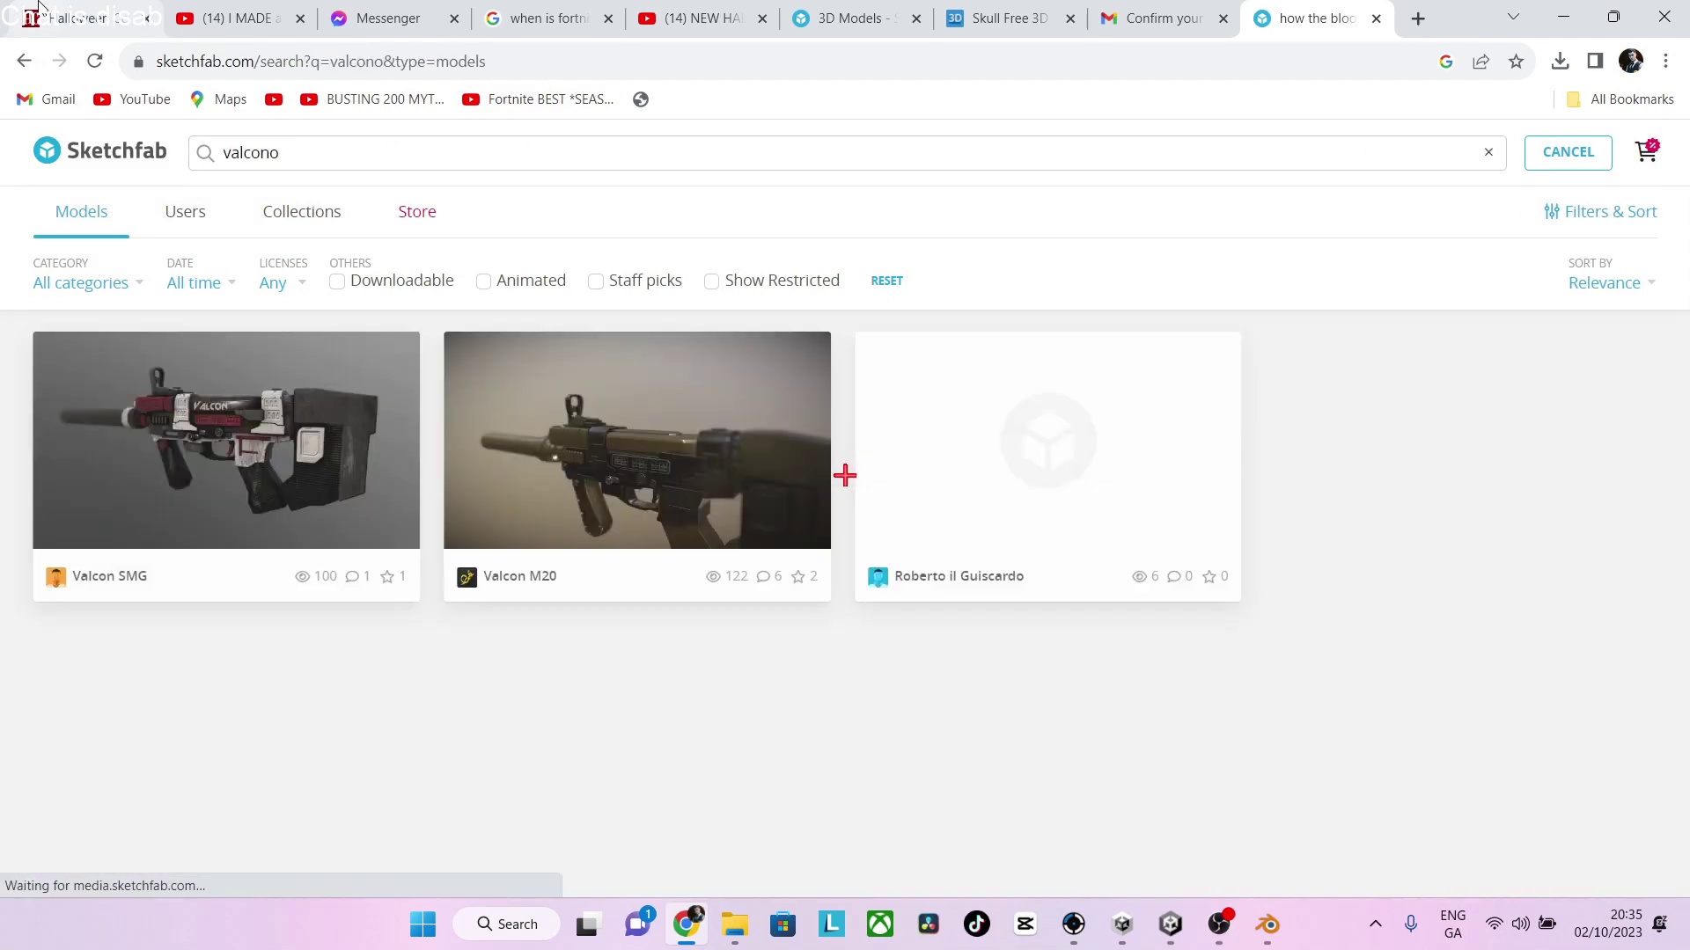
Search Google for "vaulcano 3d model" in a new tab
left_click(1416, 18)
type("vaulcano")
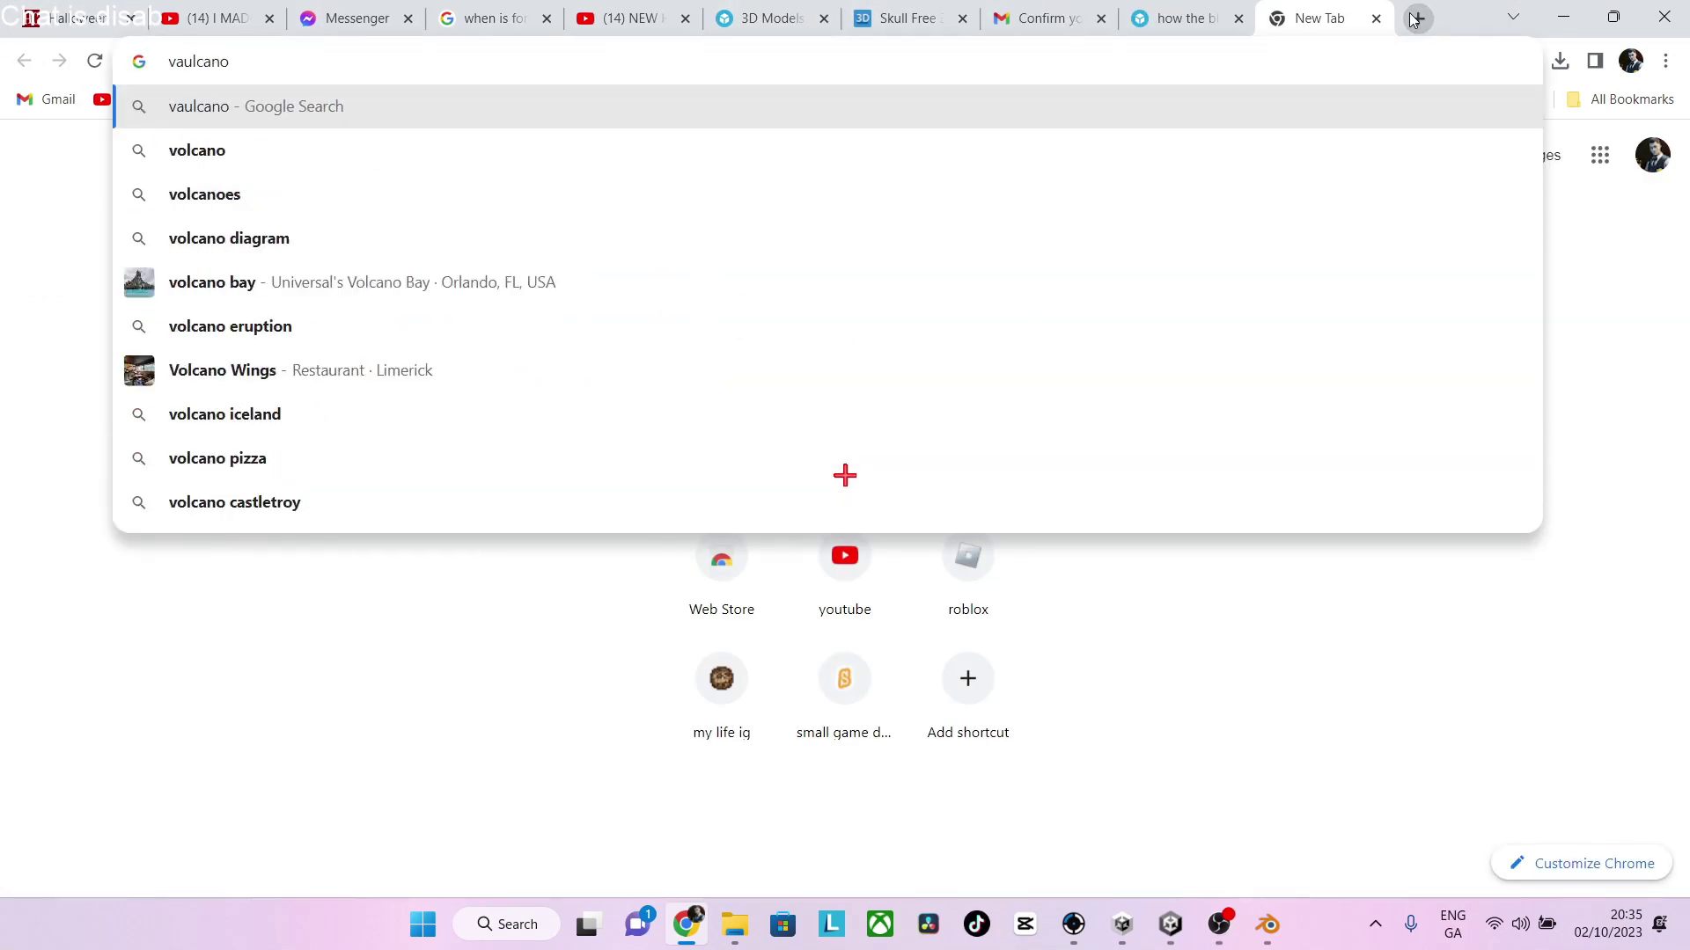
type(" 3d model")
key("Return")
scroll(882, 327, "down", 8)
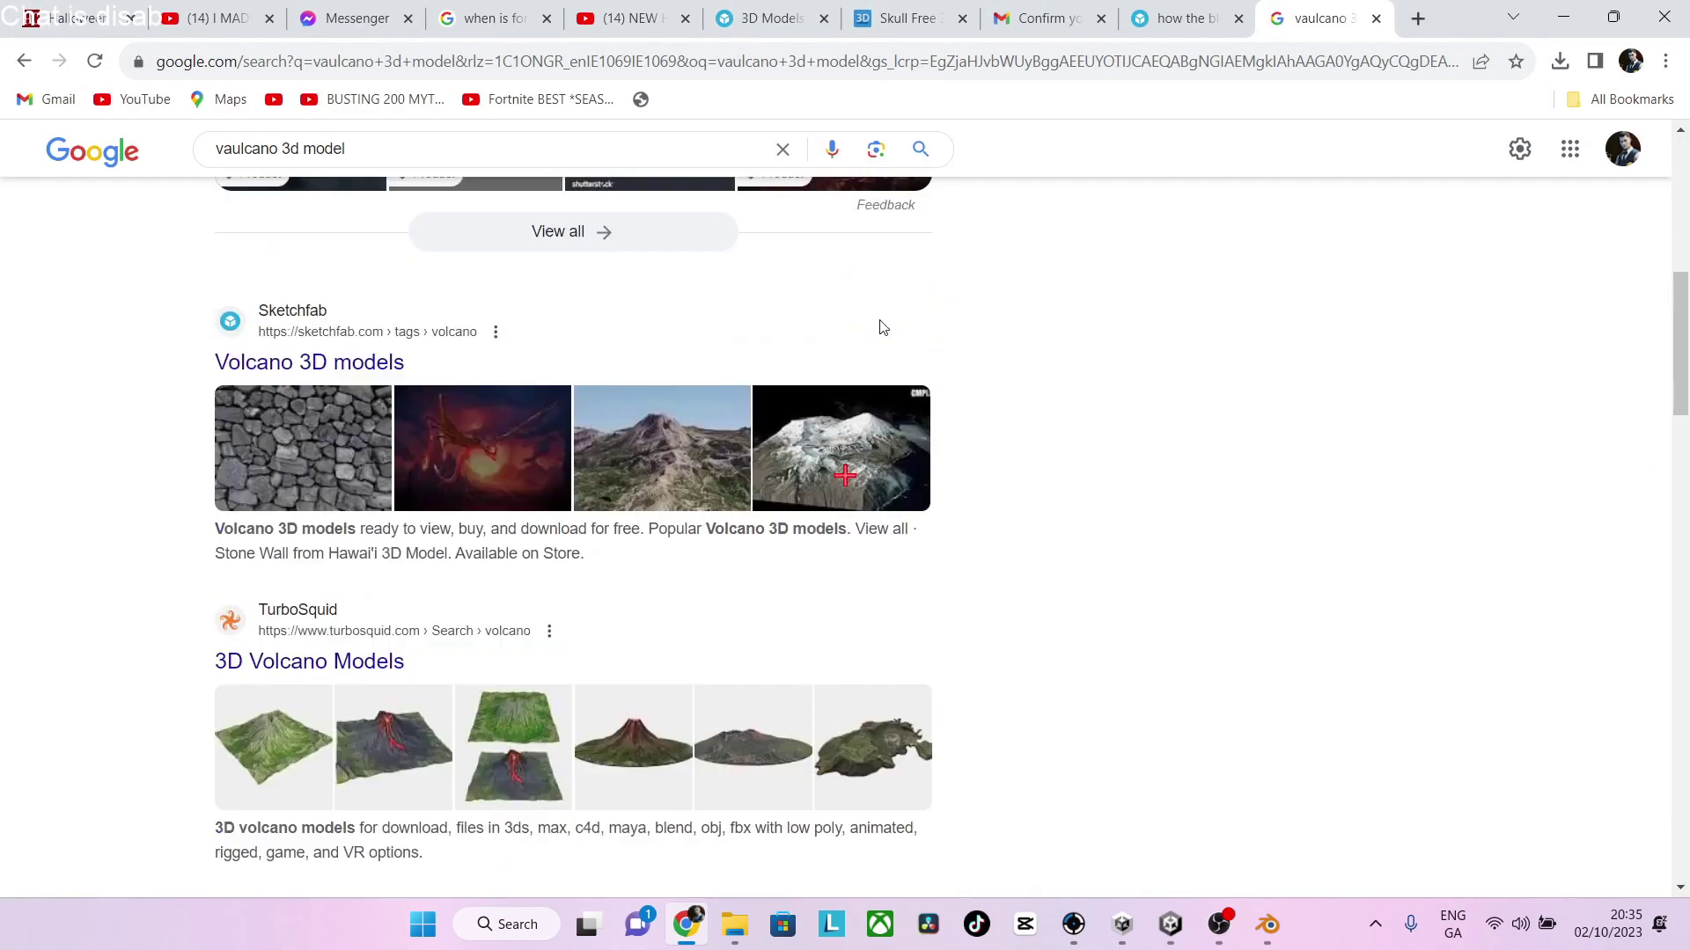
Open Sketchfab's volcano models from the results and download the free Volcan model in its original fbx format
left_click(386, 378)
scroll(742, 375, "down", 15)
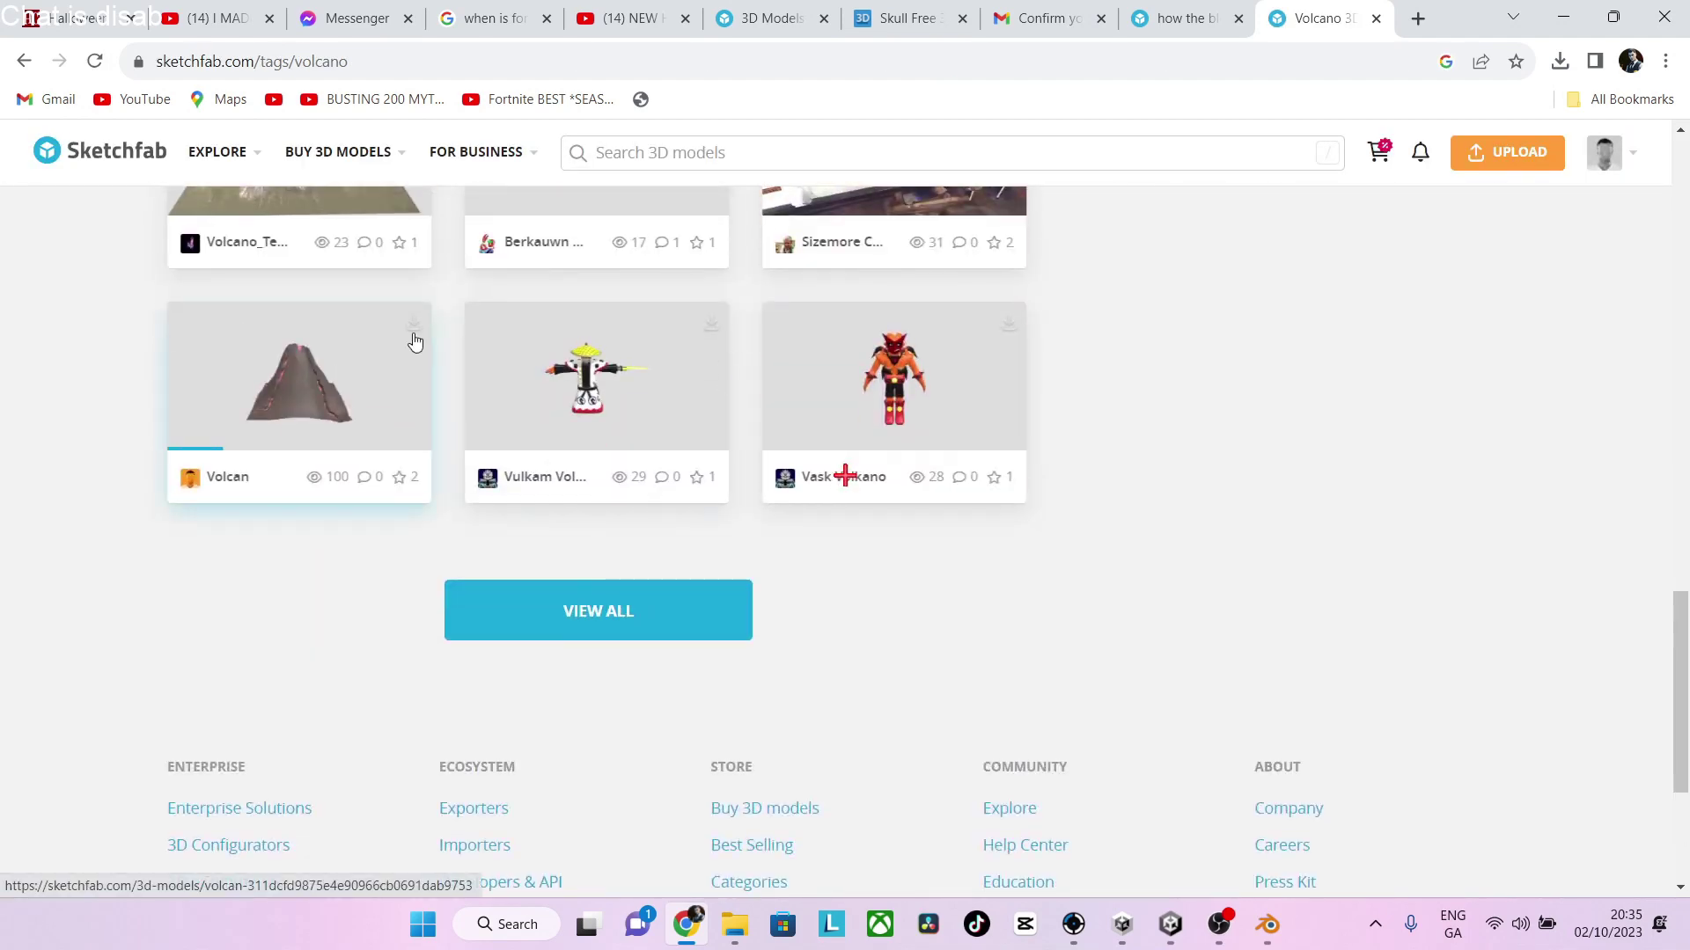
left_click(413, 337)
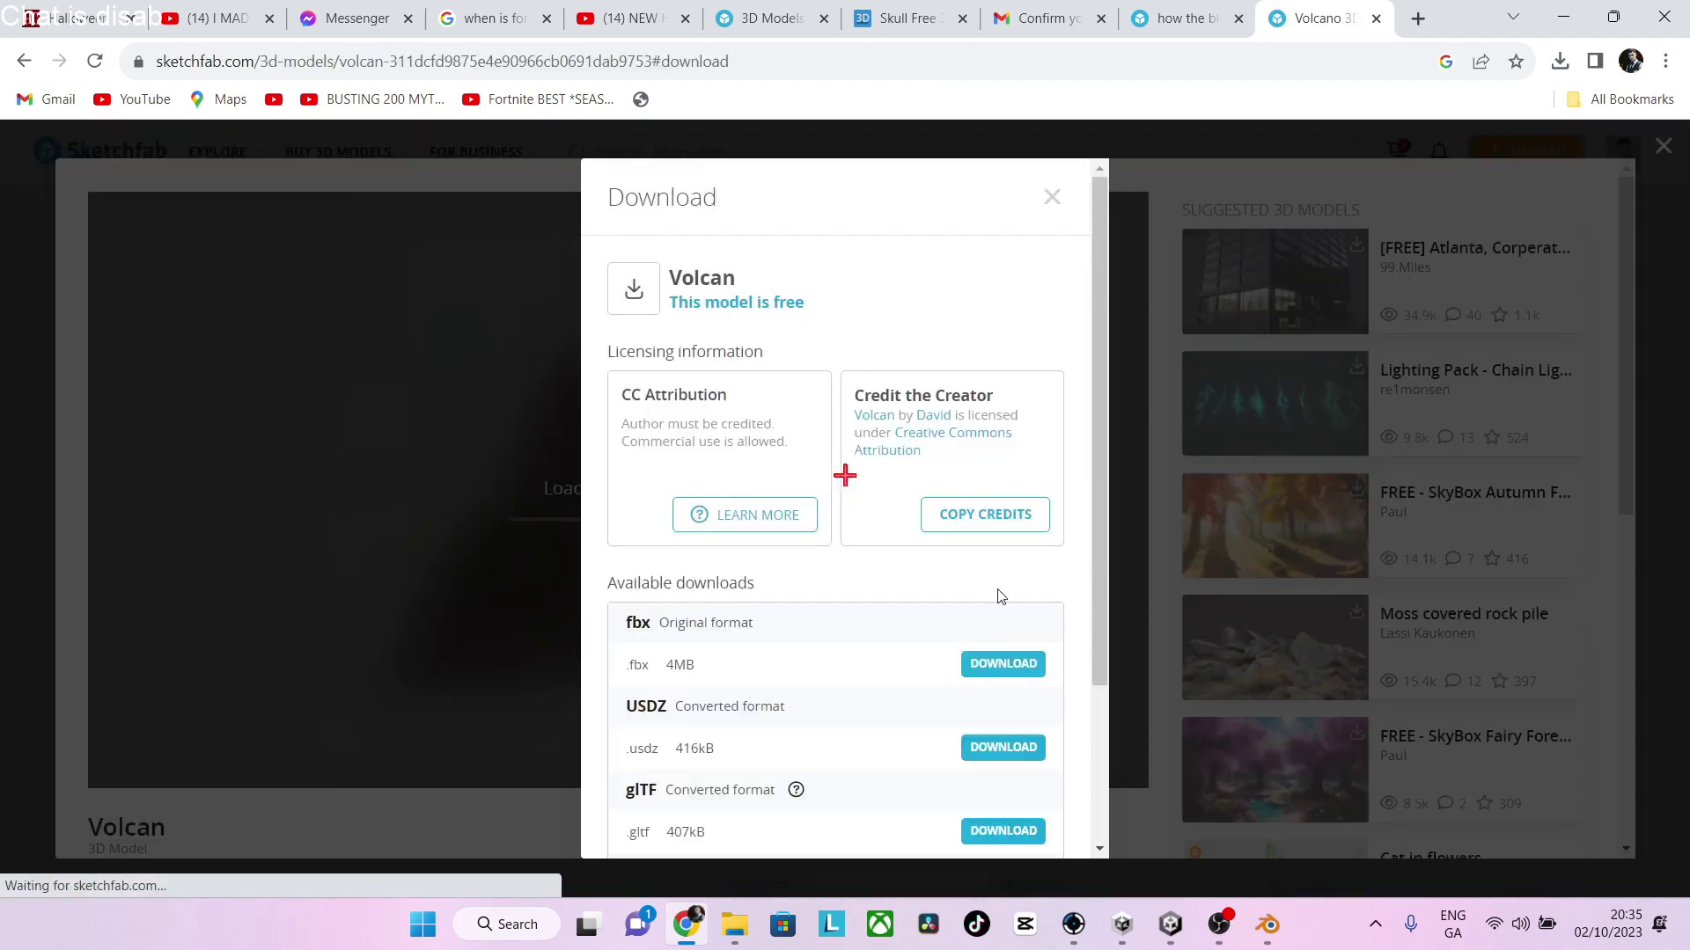
Switch to Unity, extract the downloaded volcan archive and import the model from its source folder into Assets
left_click(1170, 924)
right_click(1126, 826)
left_click(1221, 434)
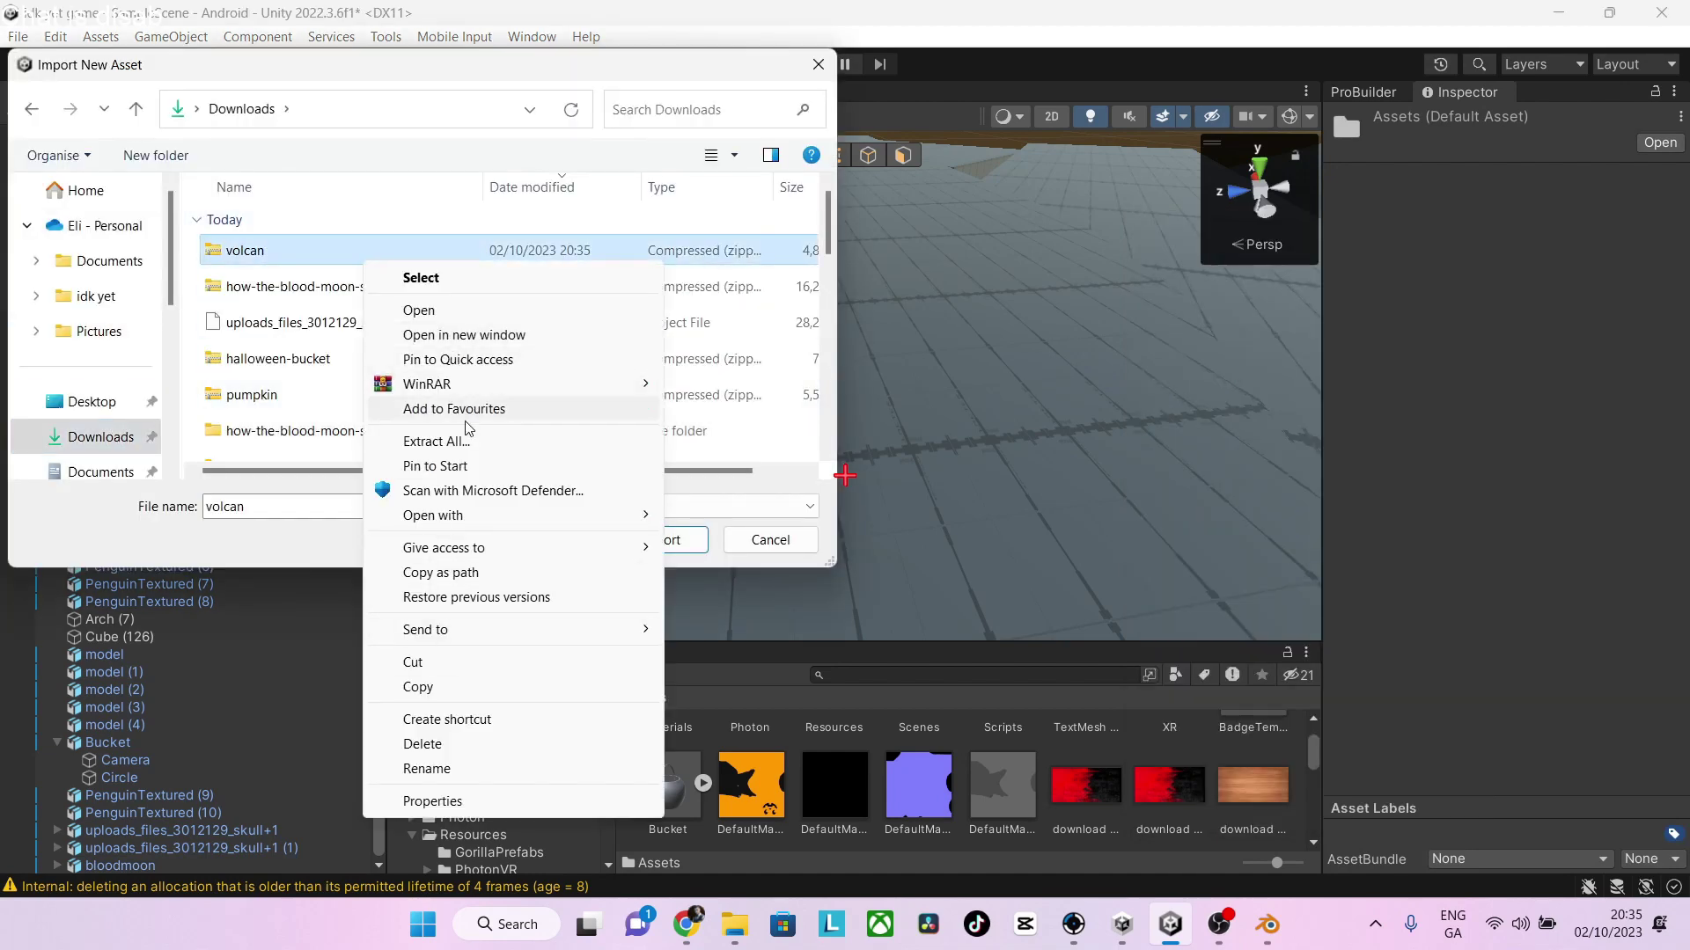
left_click(463, 441)
left_click(1014, 681)
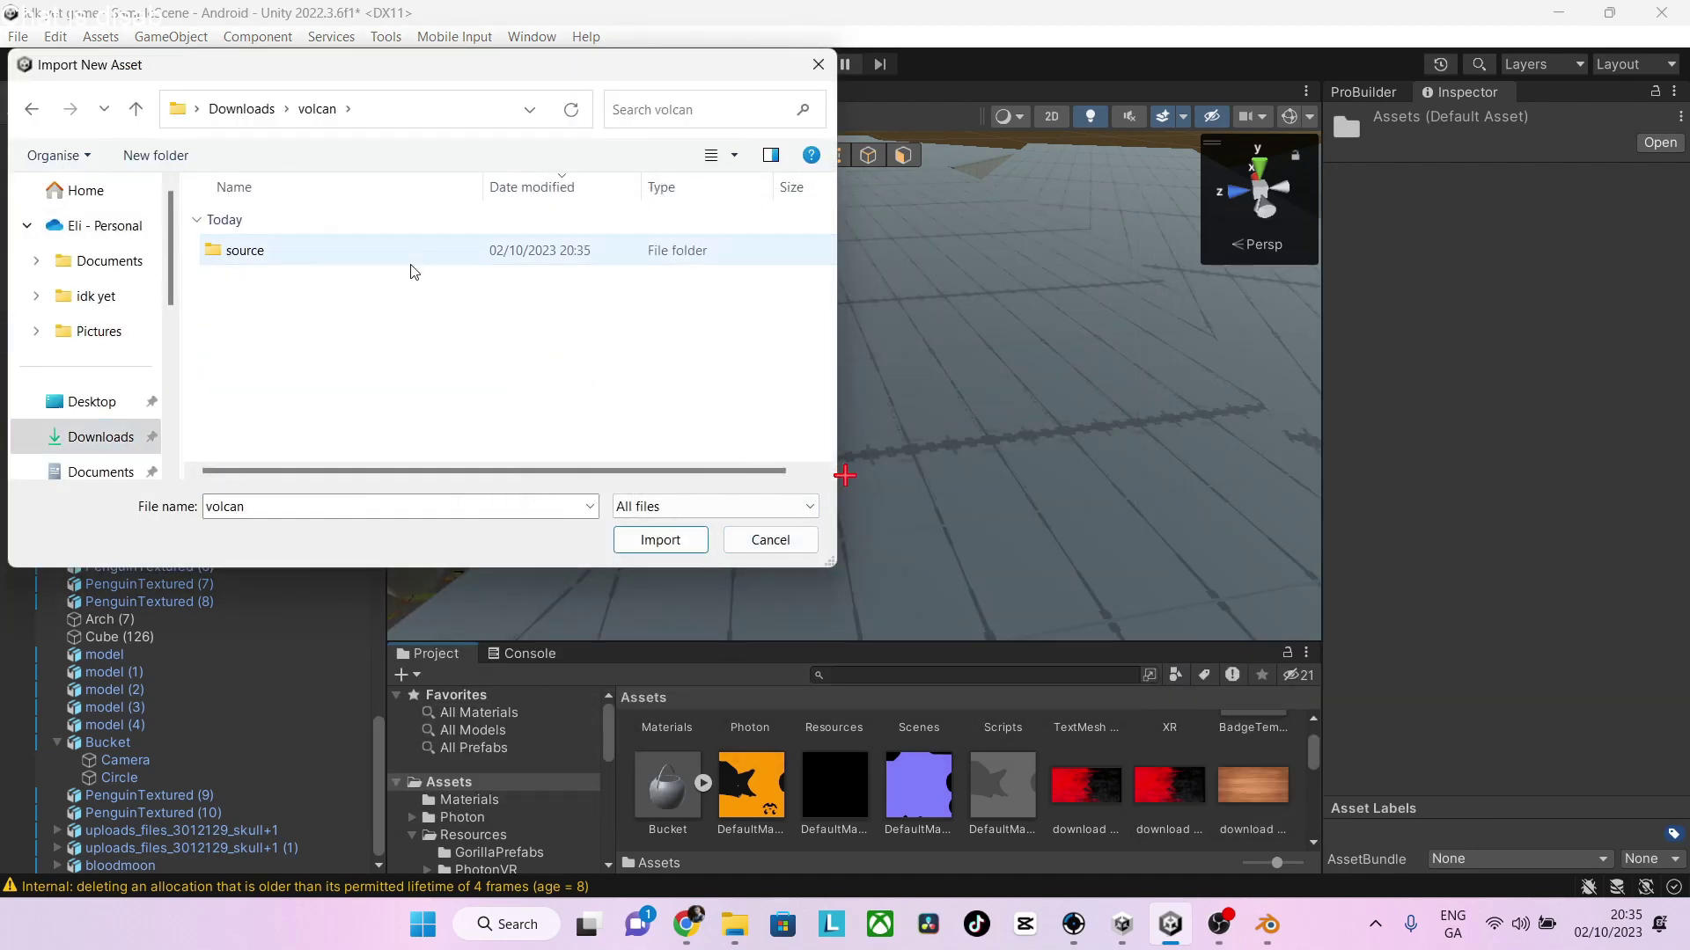
double_click(410, 261)
double_click(410, 255)
Place the Volcan model in the scene and scale it up uniformly to about 689
left_click_drag(834, 775, 969, 384)
key("r")
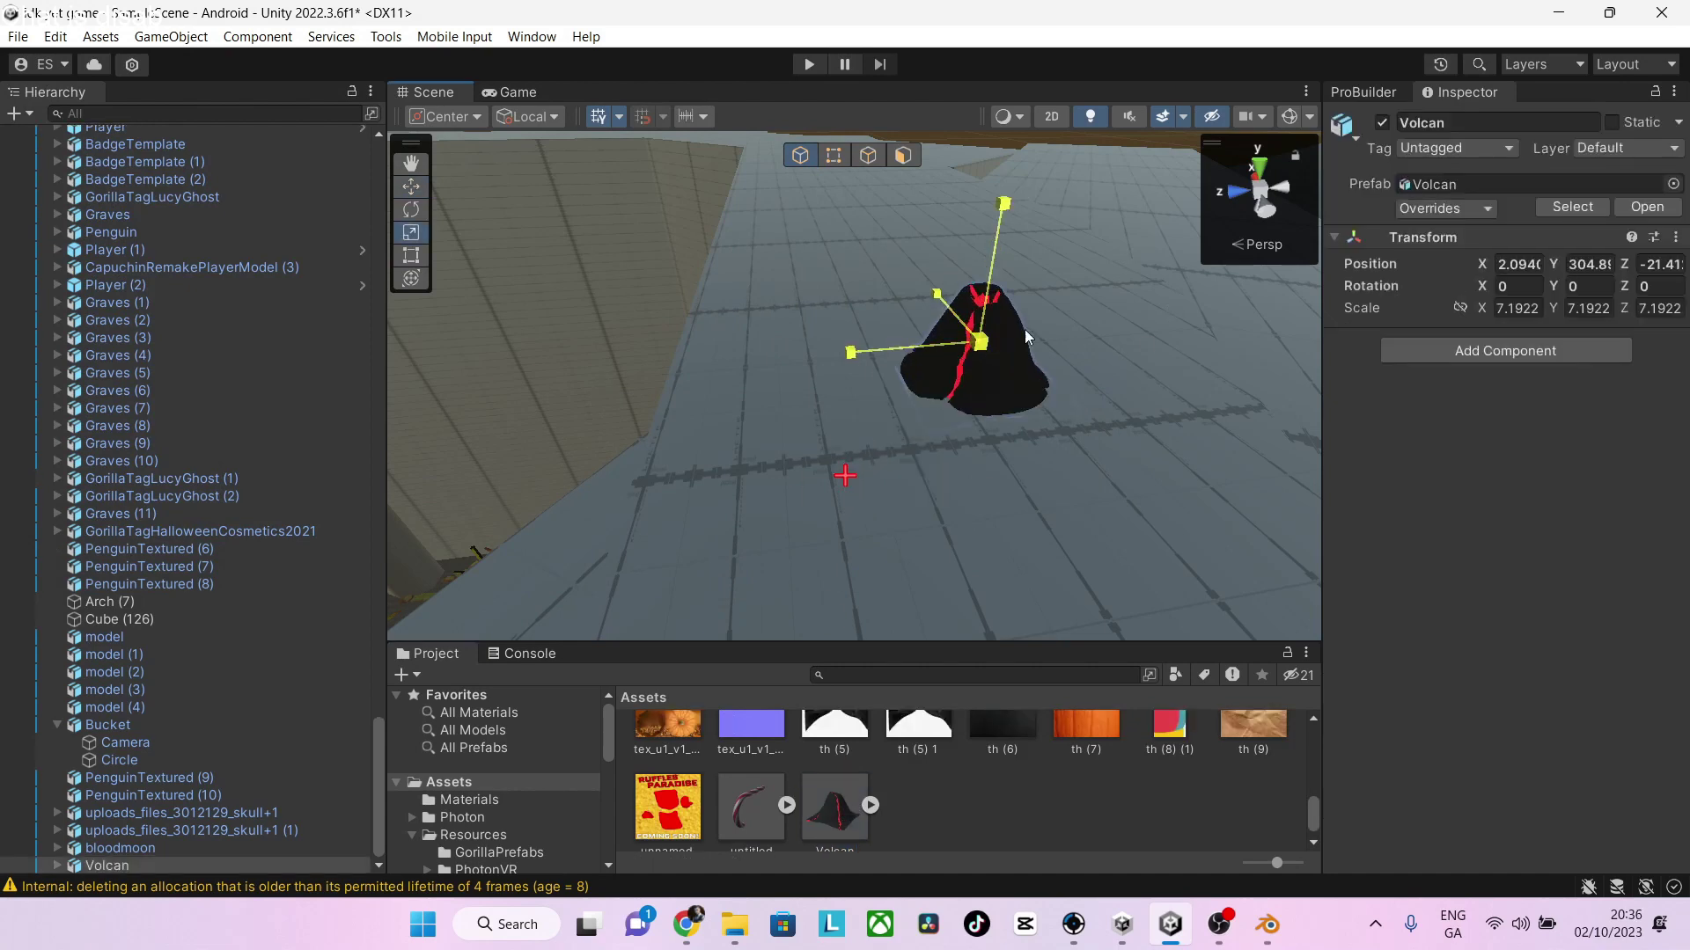
left_click_drag(1024, 329, 341, 215)
right_click_drag(704, 281, 844, 432)
left_click_drag(916, 407, 1320, 299)
Move the enlarged volcano to the edge of the map, beneath the blood moon
key("w")
left_click_drag(981, 480, 1001, 365)
left_click_drag(942, 447, 1047, 202)
Rotate the volcano to about X 26.3, Y -43.6 and Z -22.9 so it tilts beneath the blood moon
right_click_drag(1047, 212, 983, 287)
key("e")
left_click_drag(973, 320, 919, 325)
right_click_drag(919, 326, 968, 478)
scroll(1096, 81, "up", 2)
key("e")
left_click_drag(968, 481, 1047, 484)
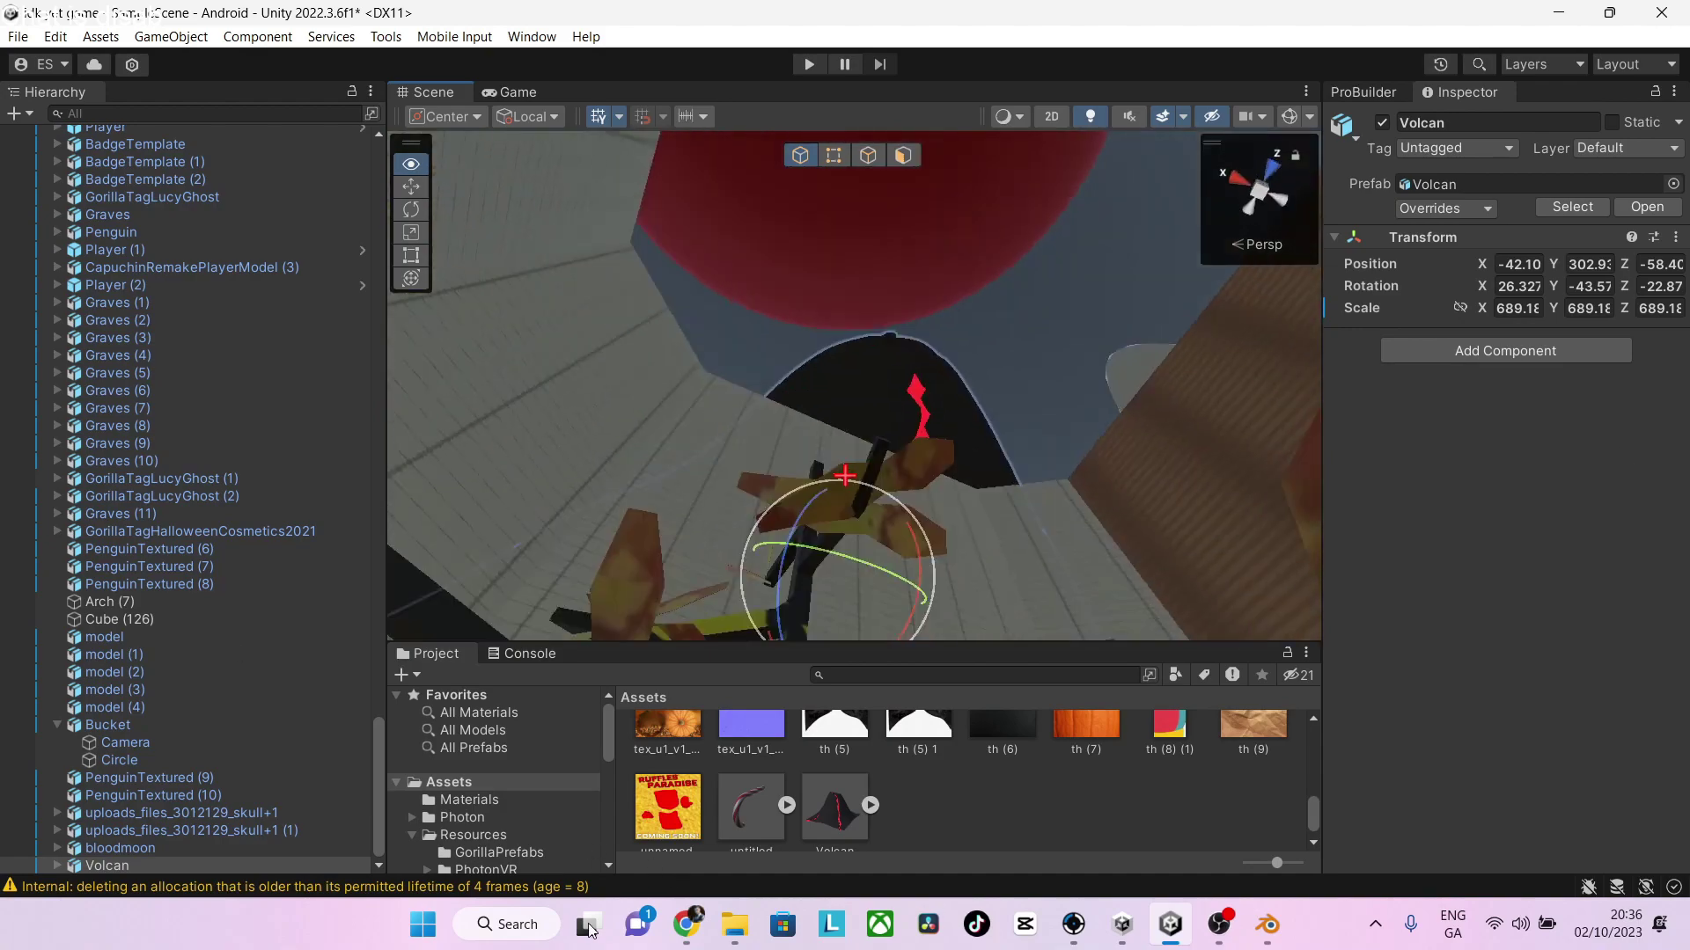